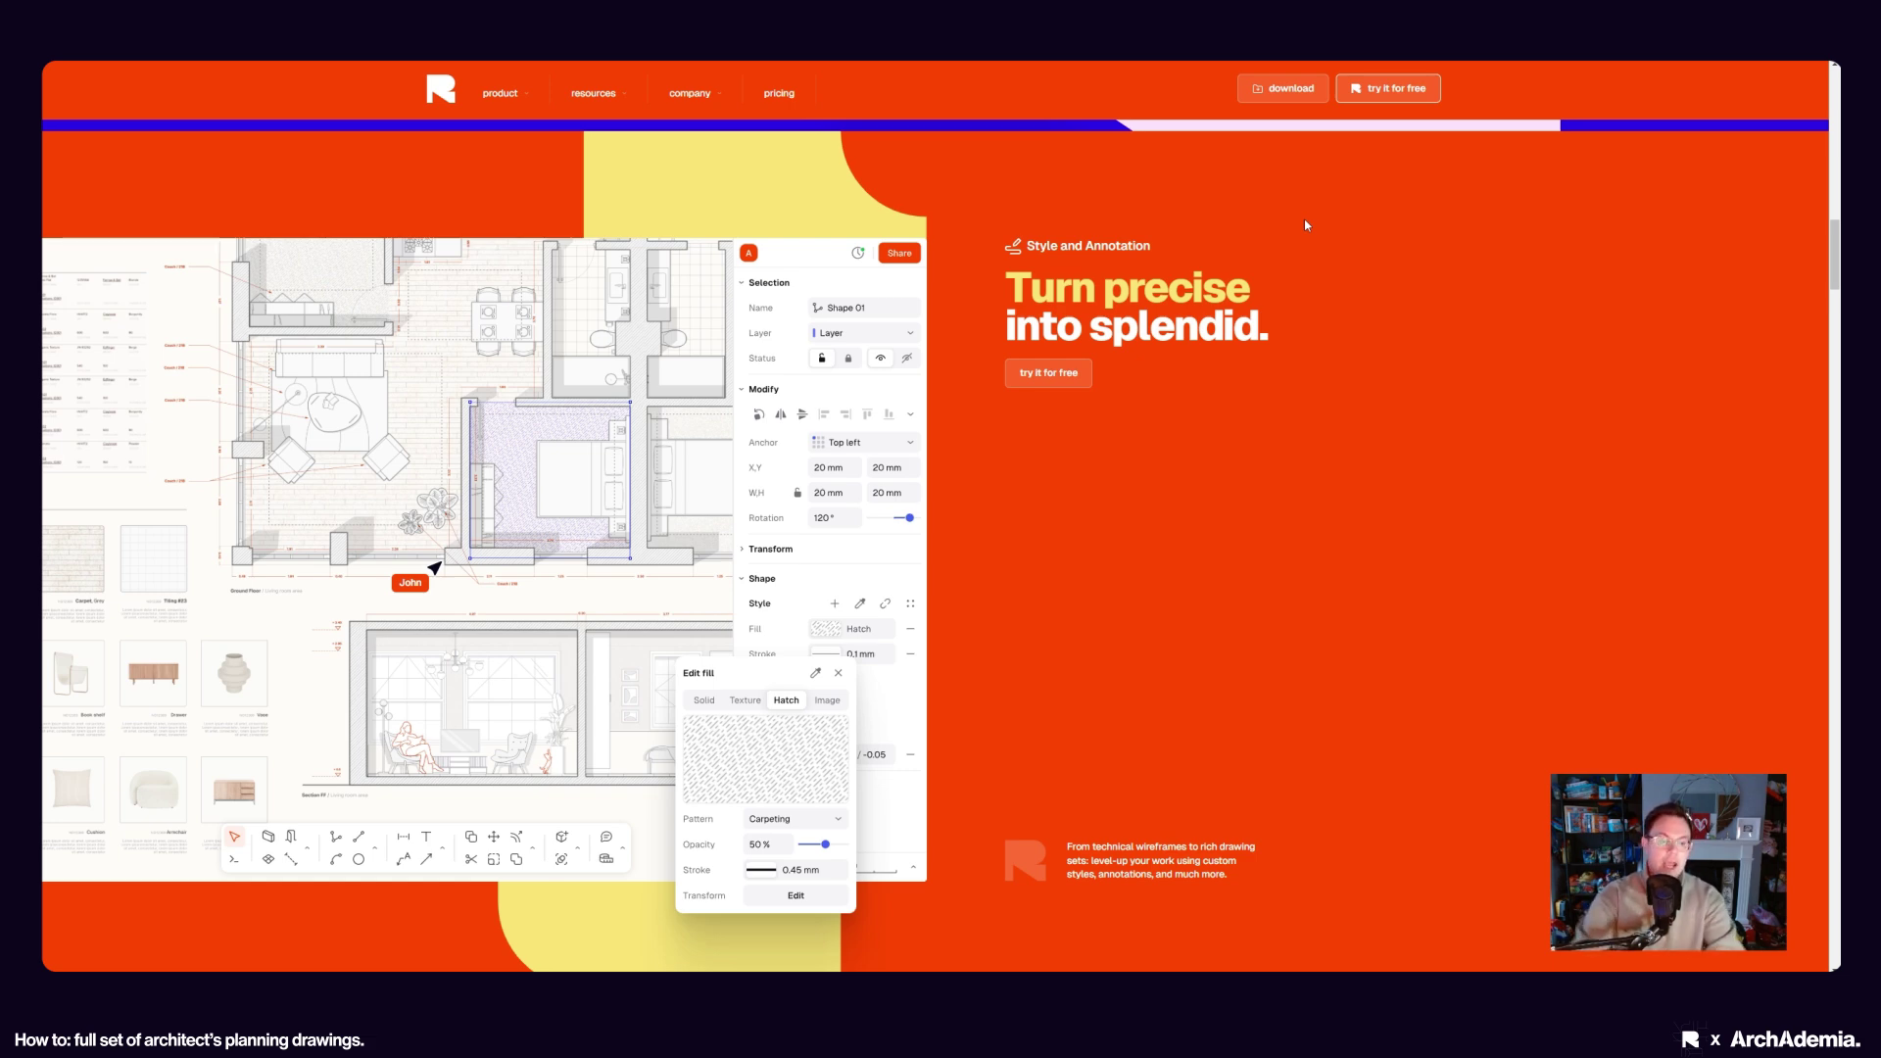
Browse the homepage features and testimonials, ending back on the 'Draw faster than ever' Drafting section
scroll(1303, 392, "down", 10)
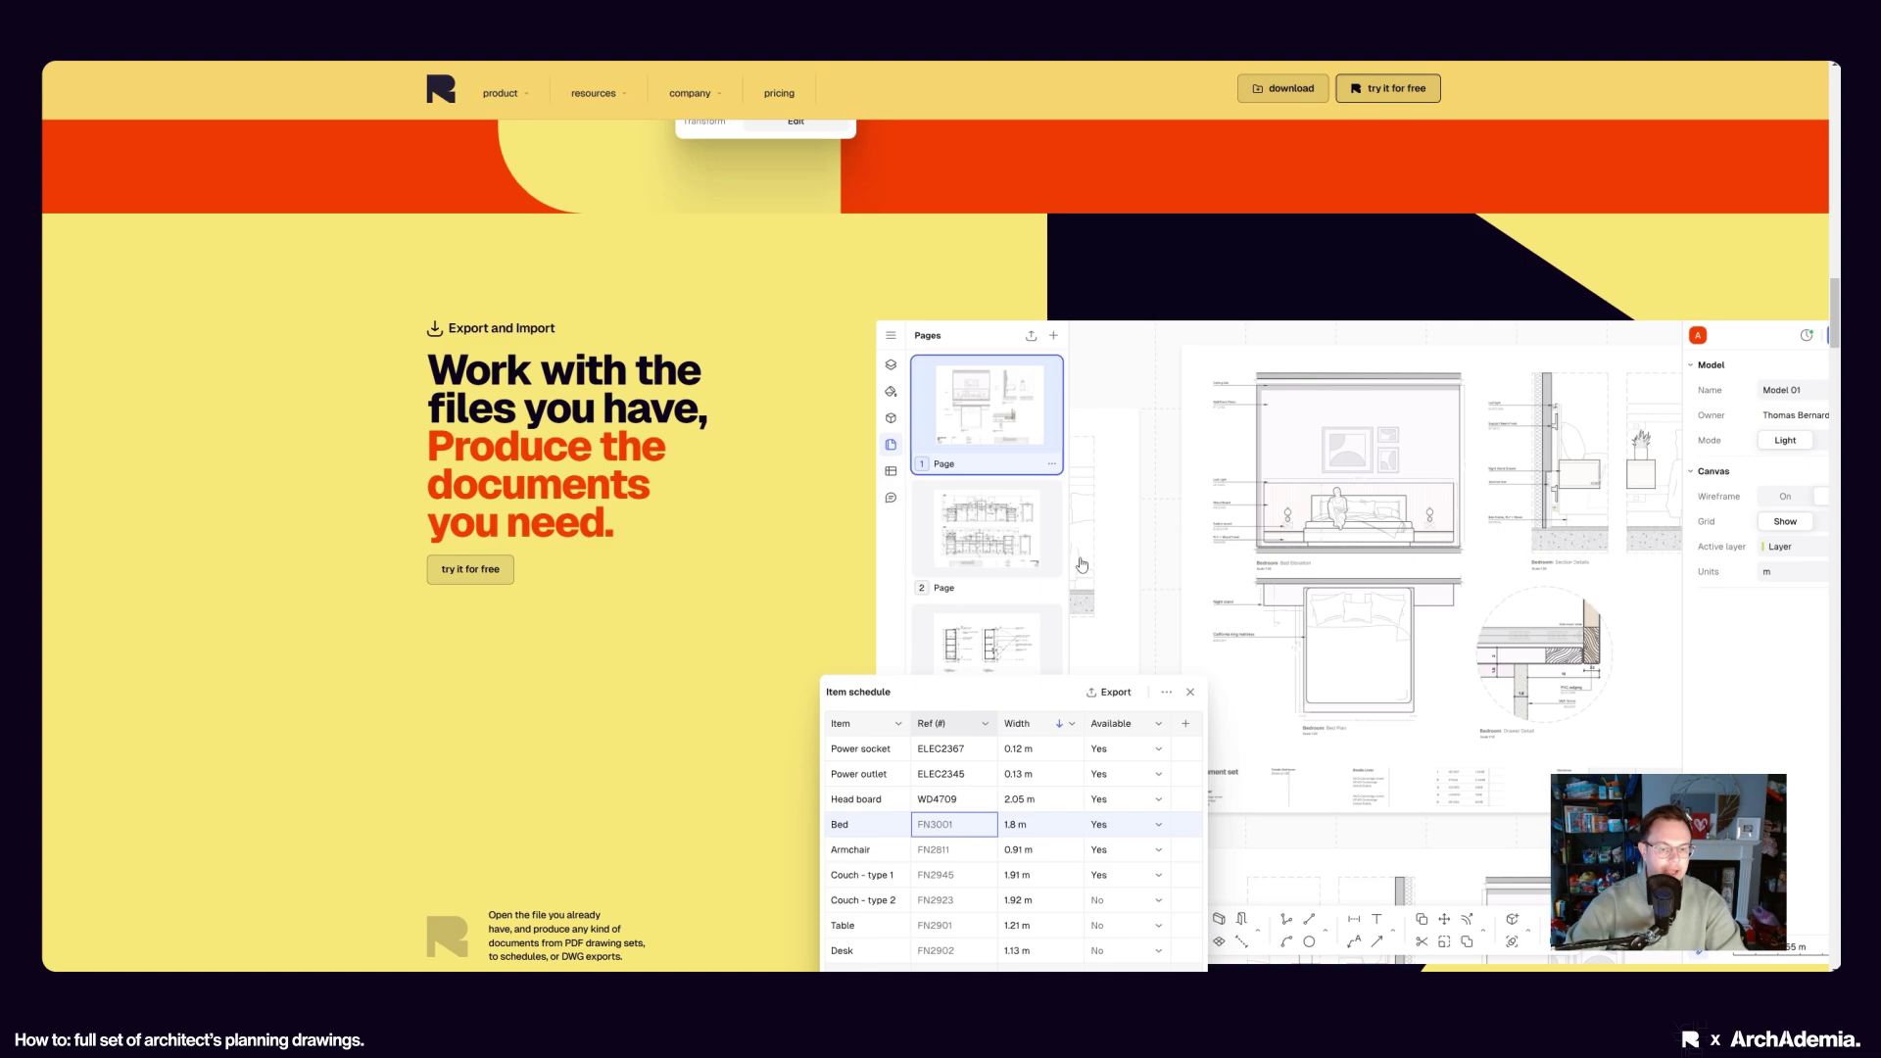
scroll(779, 624, "down", 10)
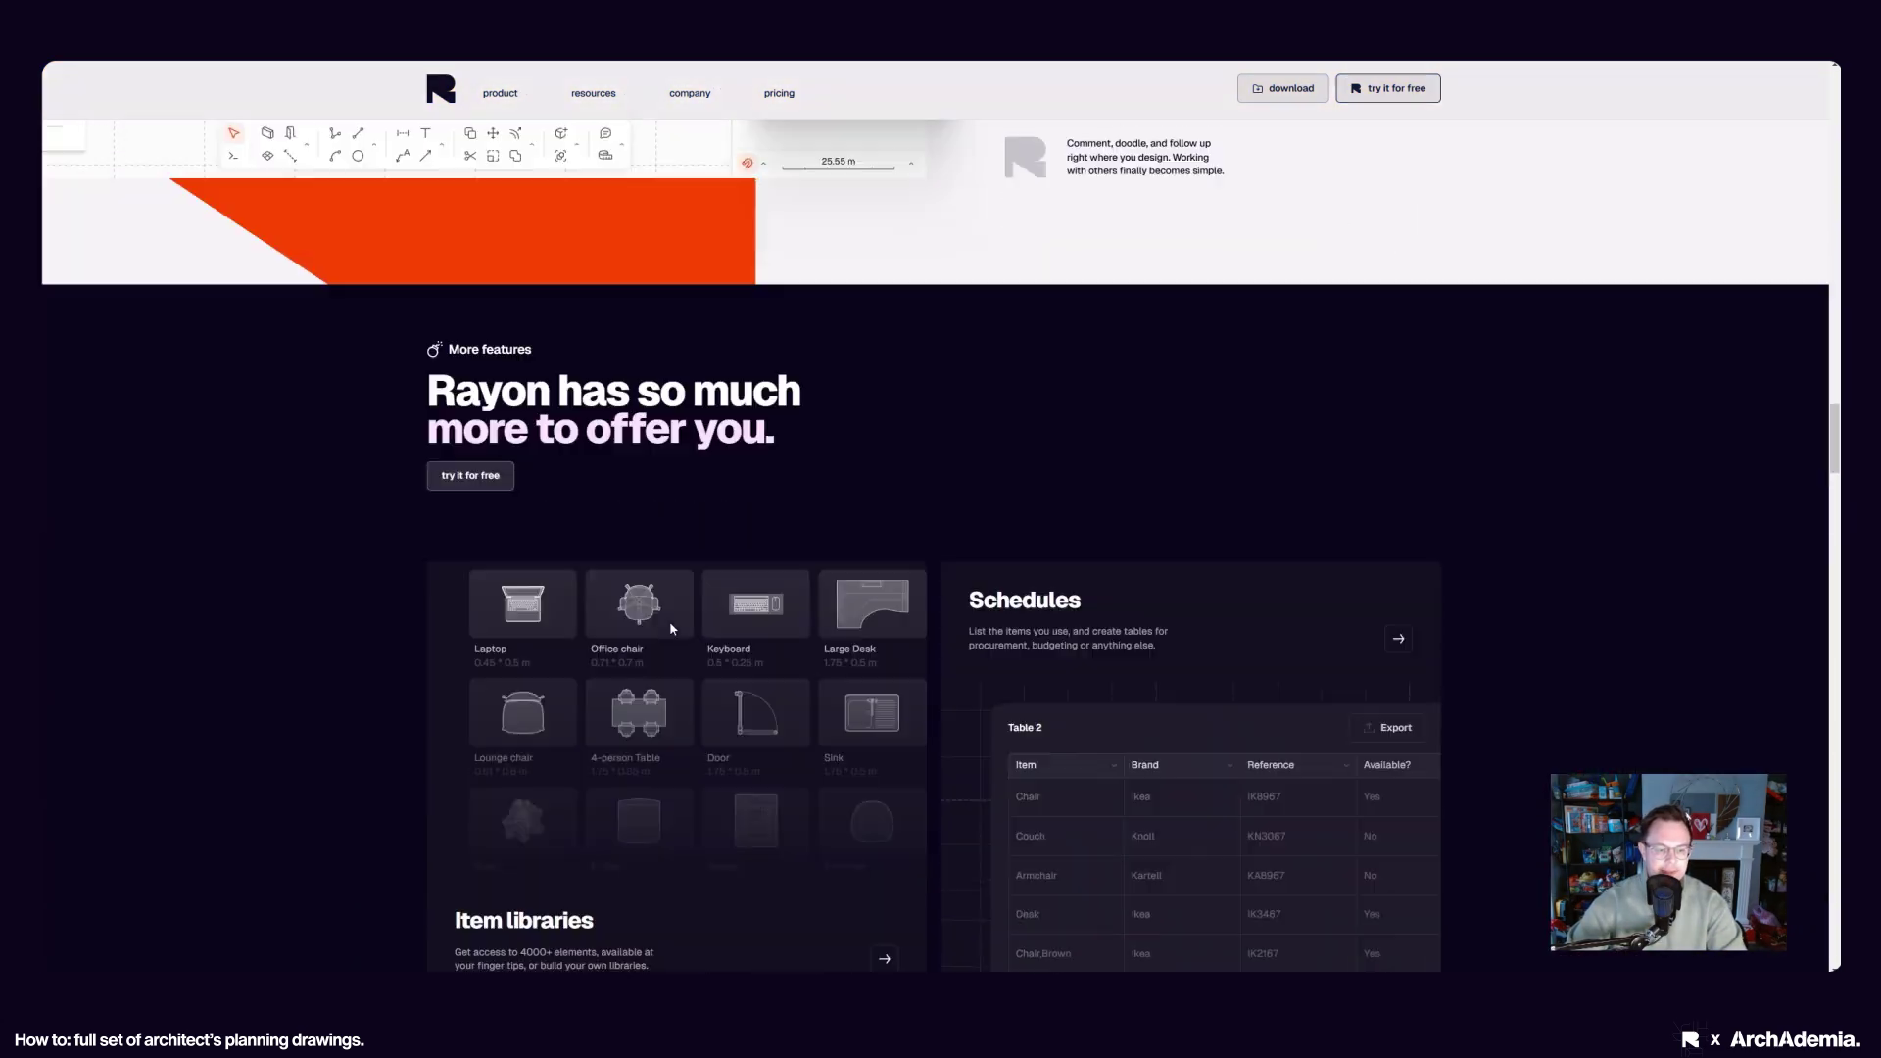
scroll(387, 631, "down", 10)
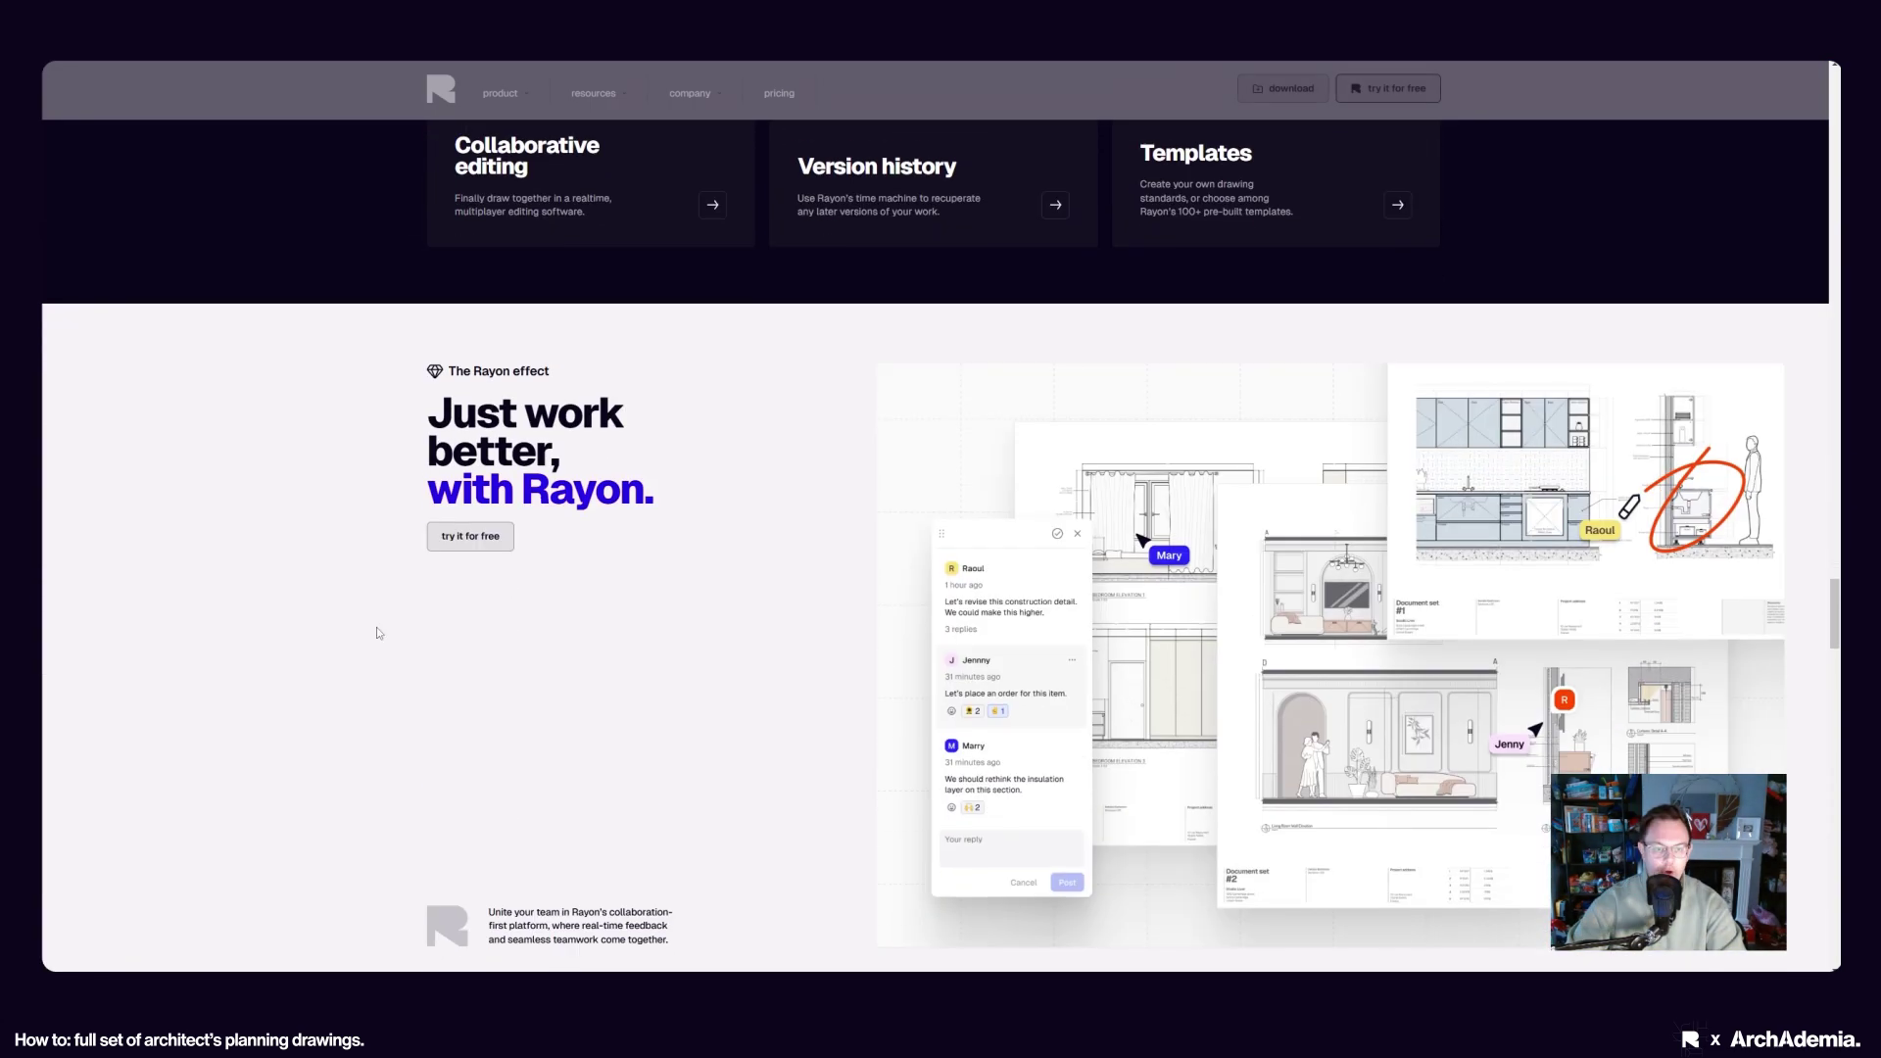
scroll(377, 635, "down", 15)
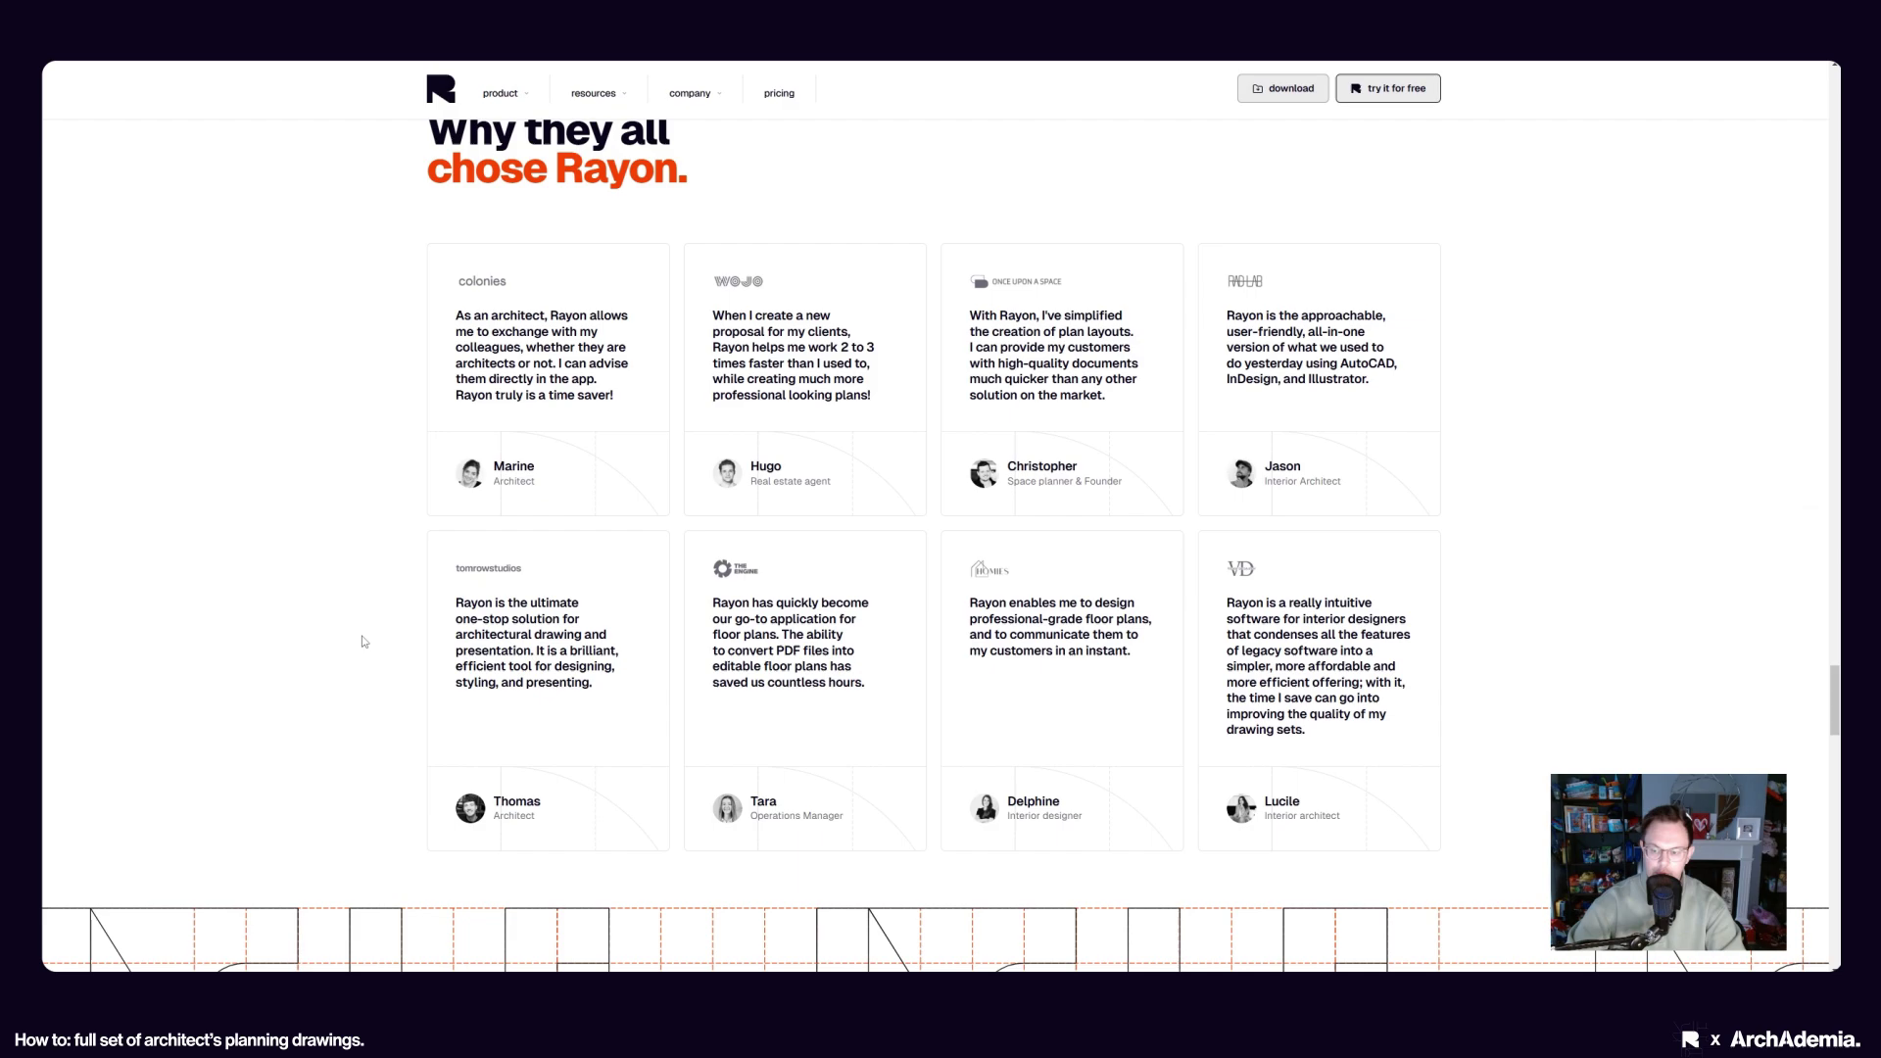
scroll(359, 627, "up", 15)
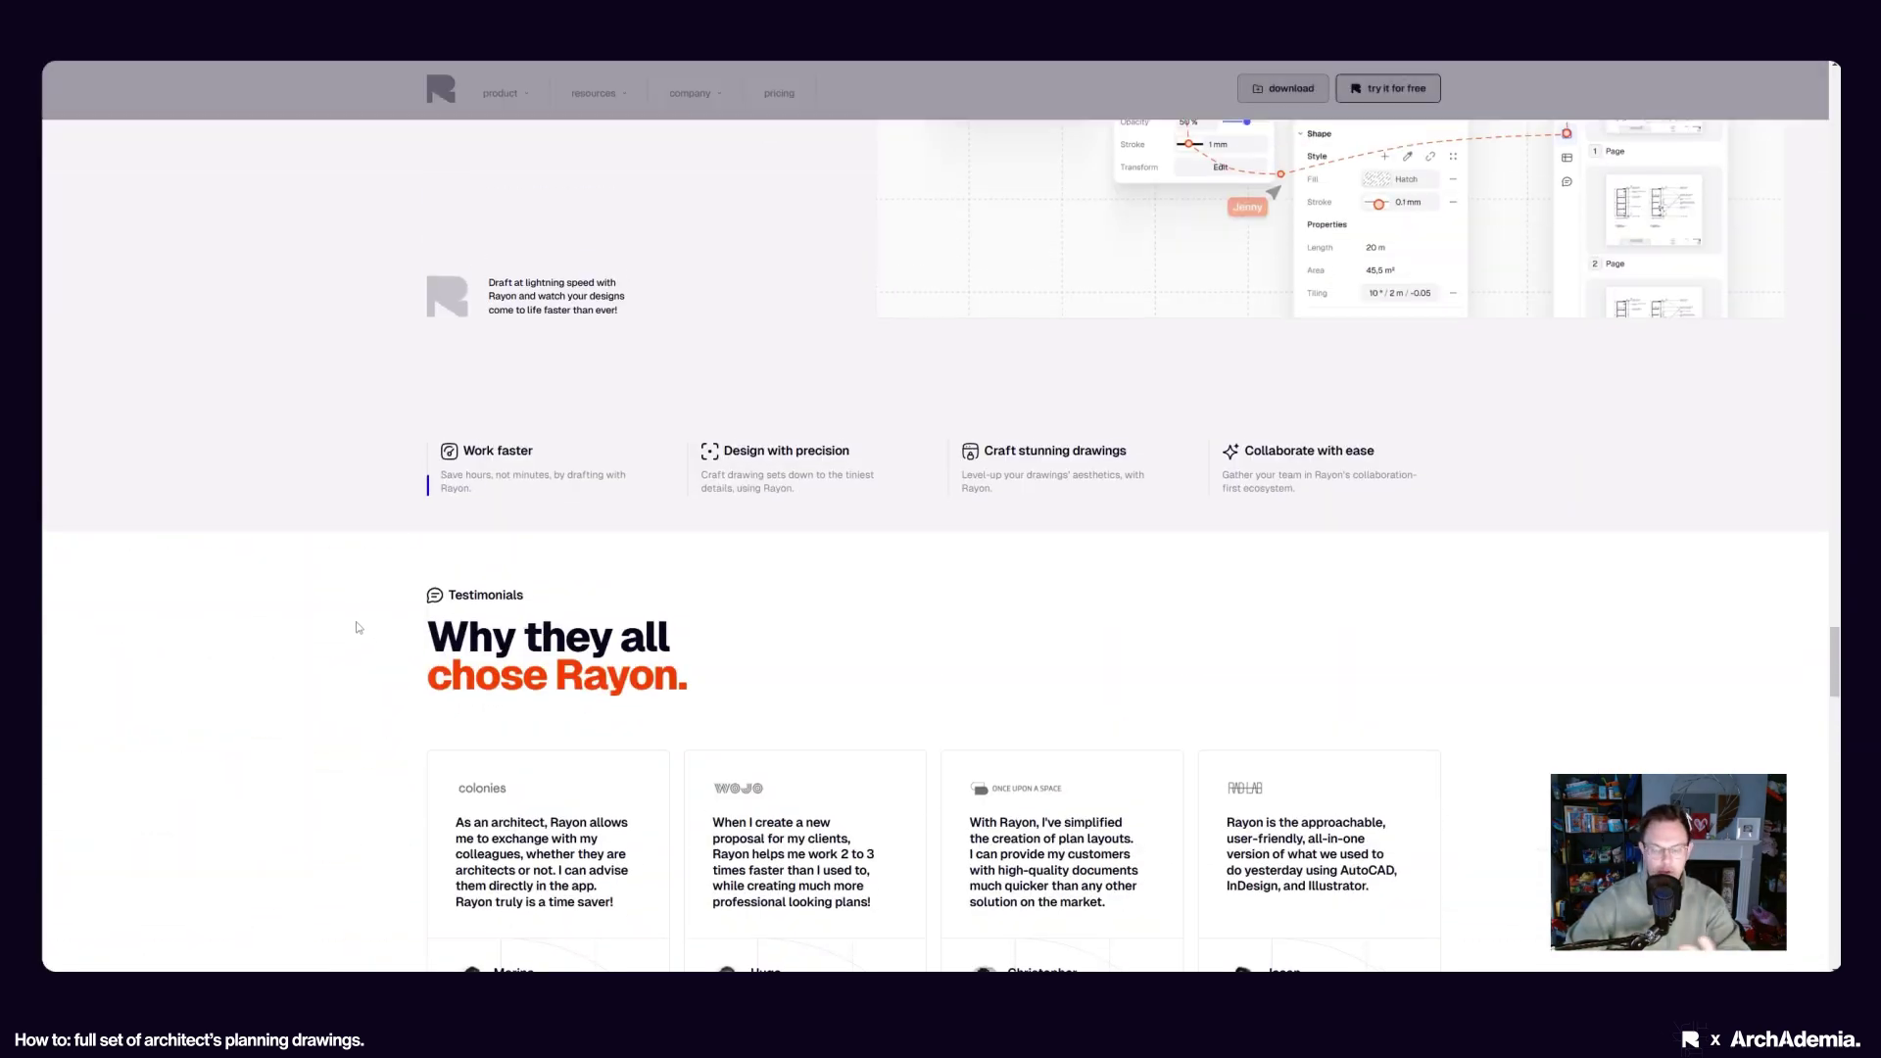
scroll(356, 624, "up", 15)
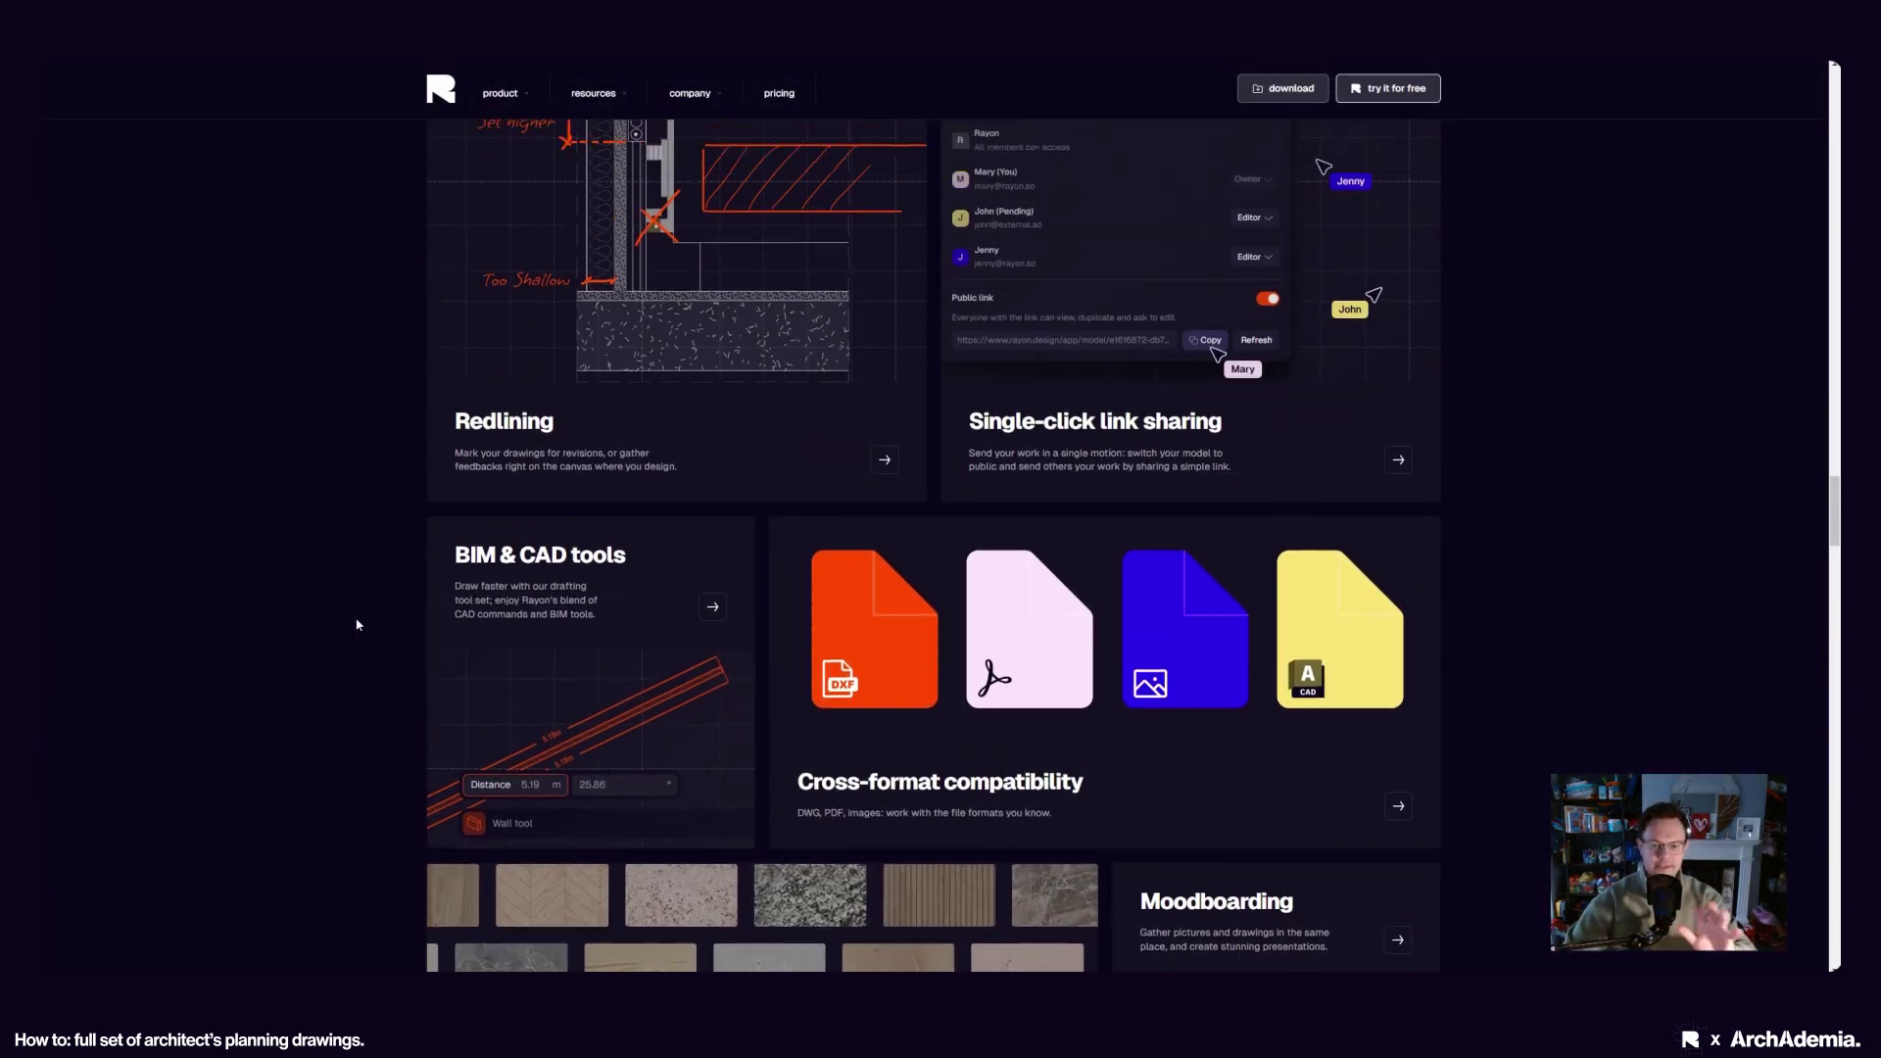
scroll(356, 624, "up", 3)
scroll(357, 624, "down", 1)
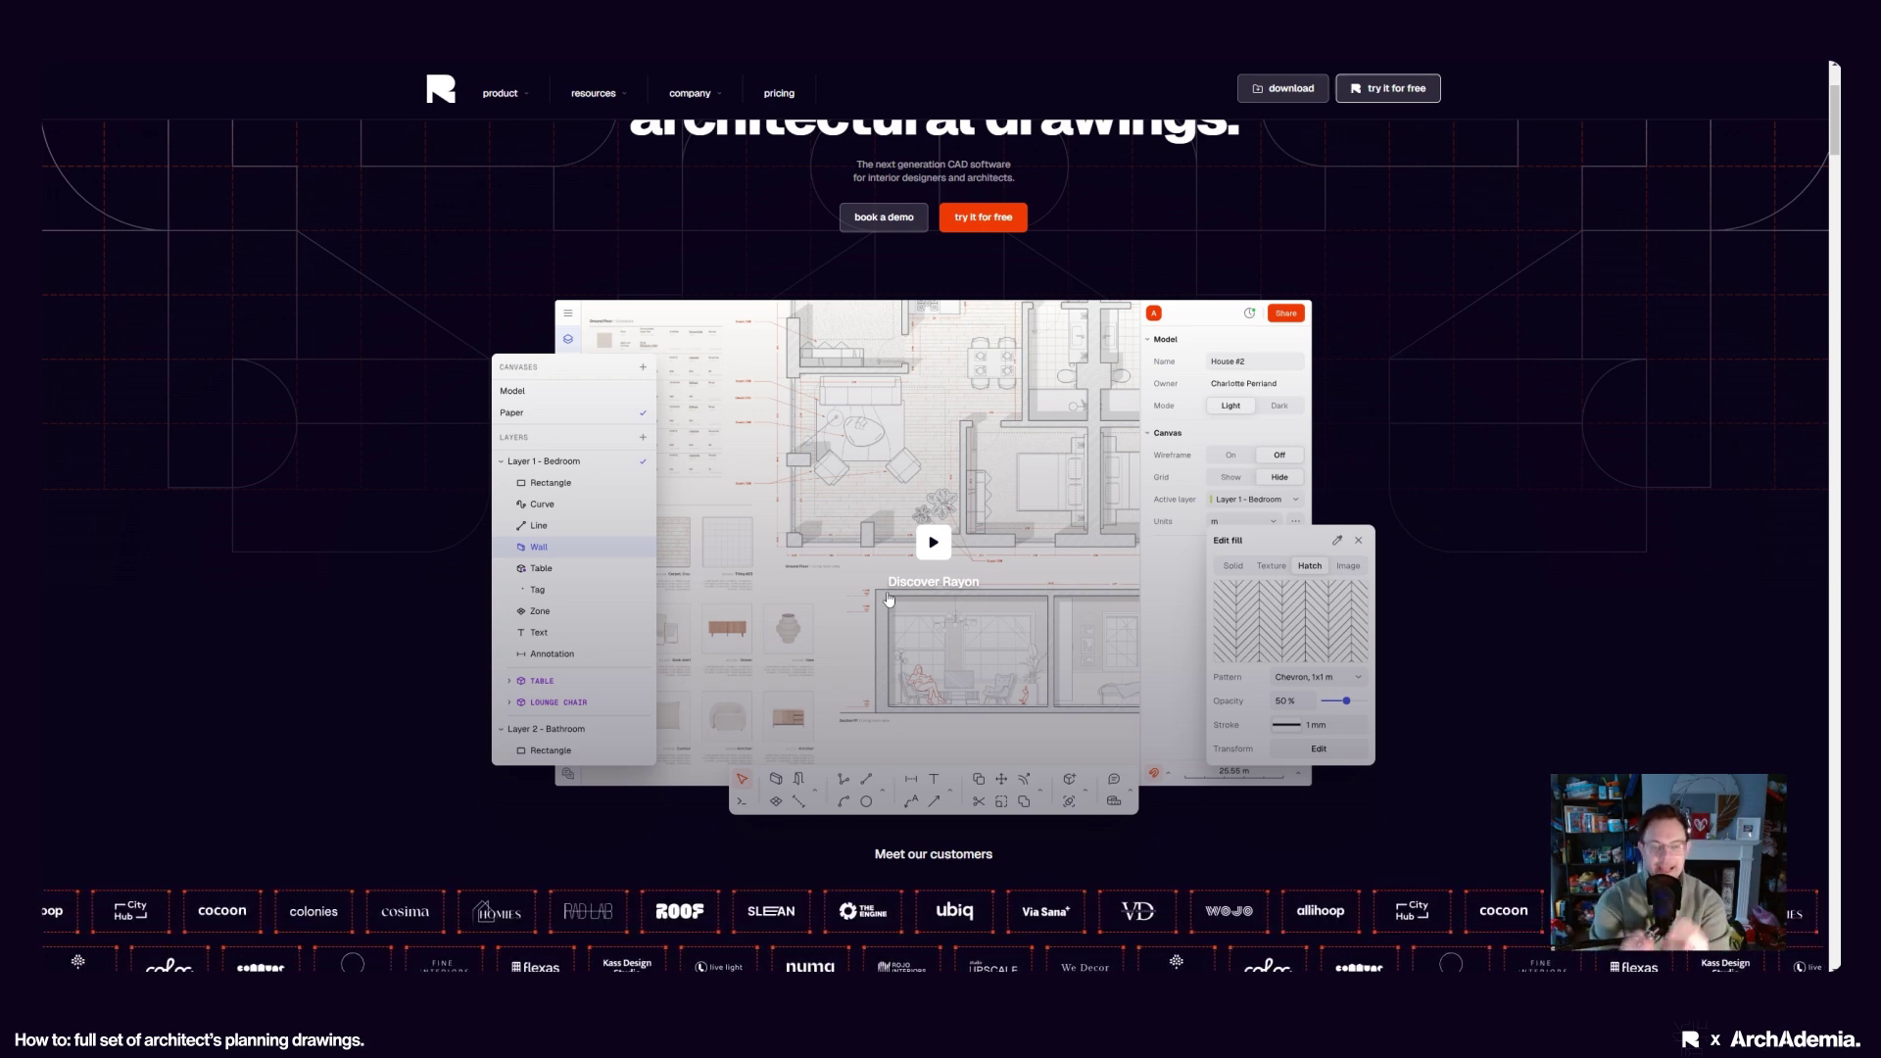
scroll(862, 597, "down", 10)
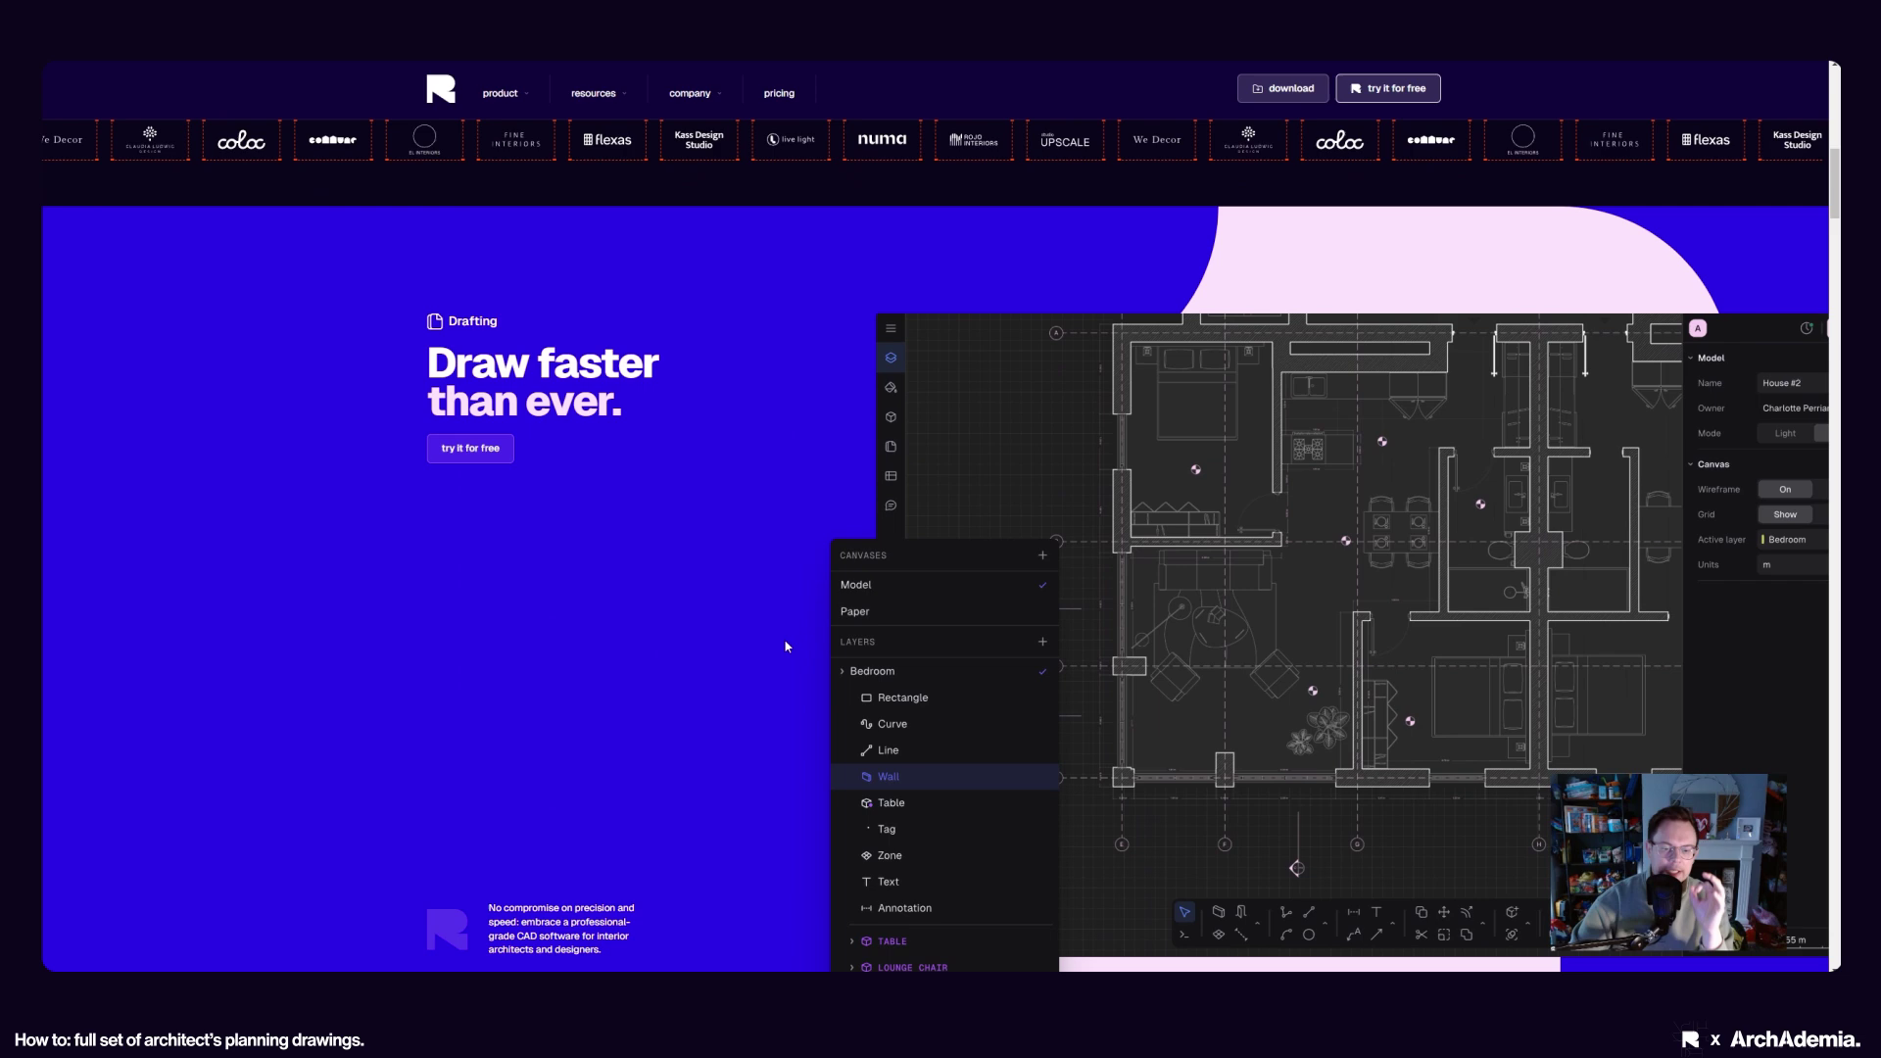
scroll(778, 654, "up", 1)
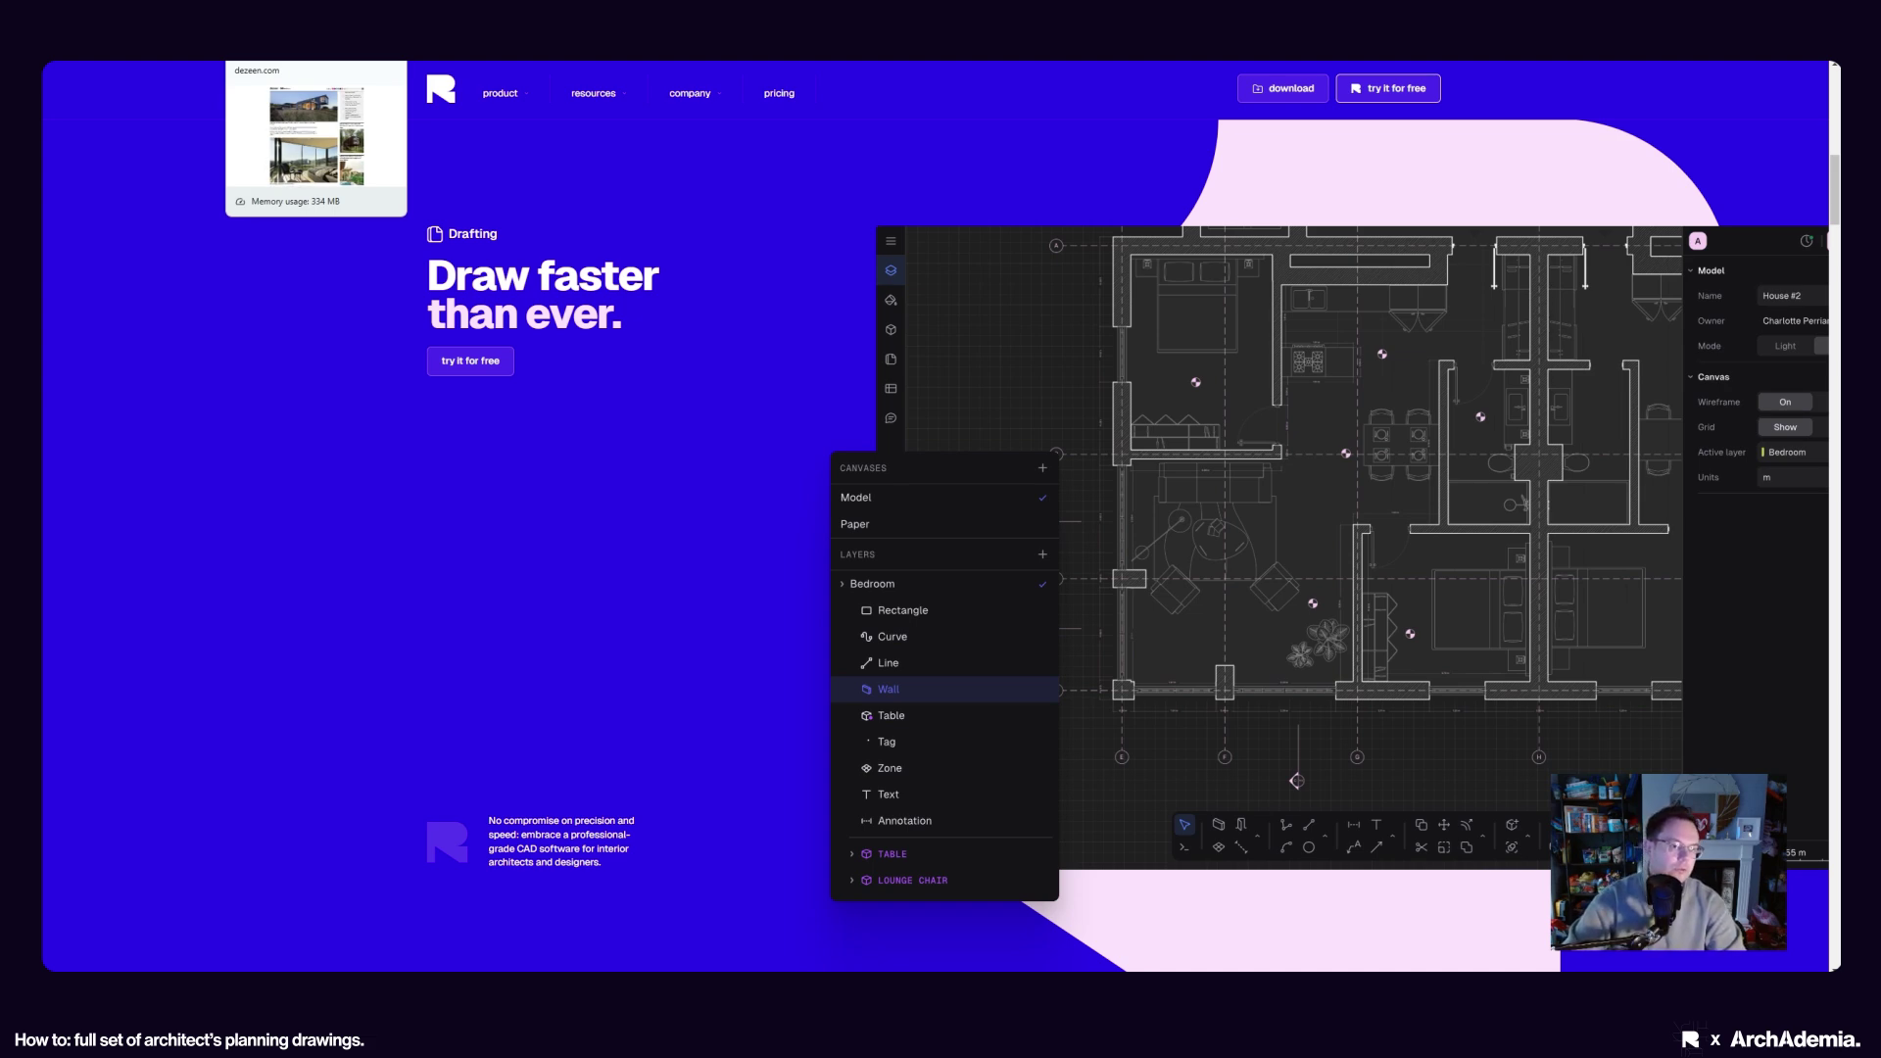
left_click(262, 61)
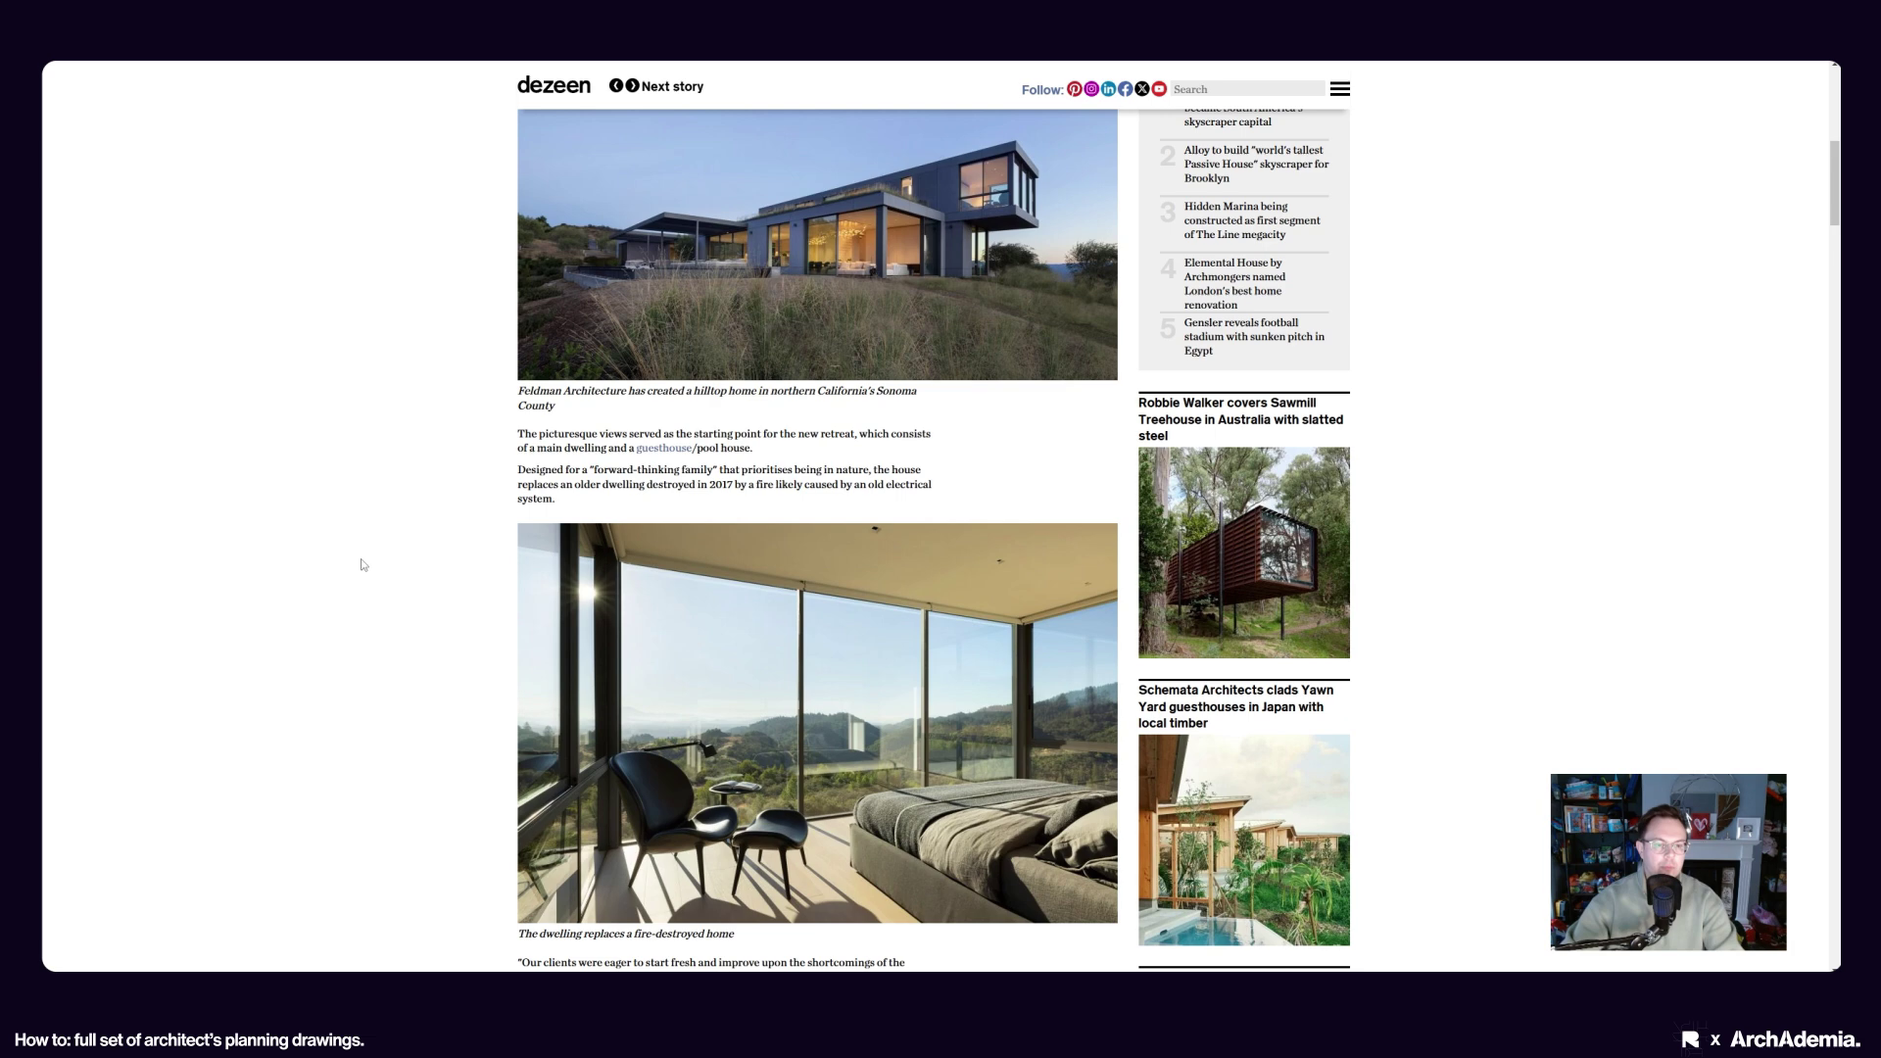
scroll(377, 564, "up", 2)
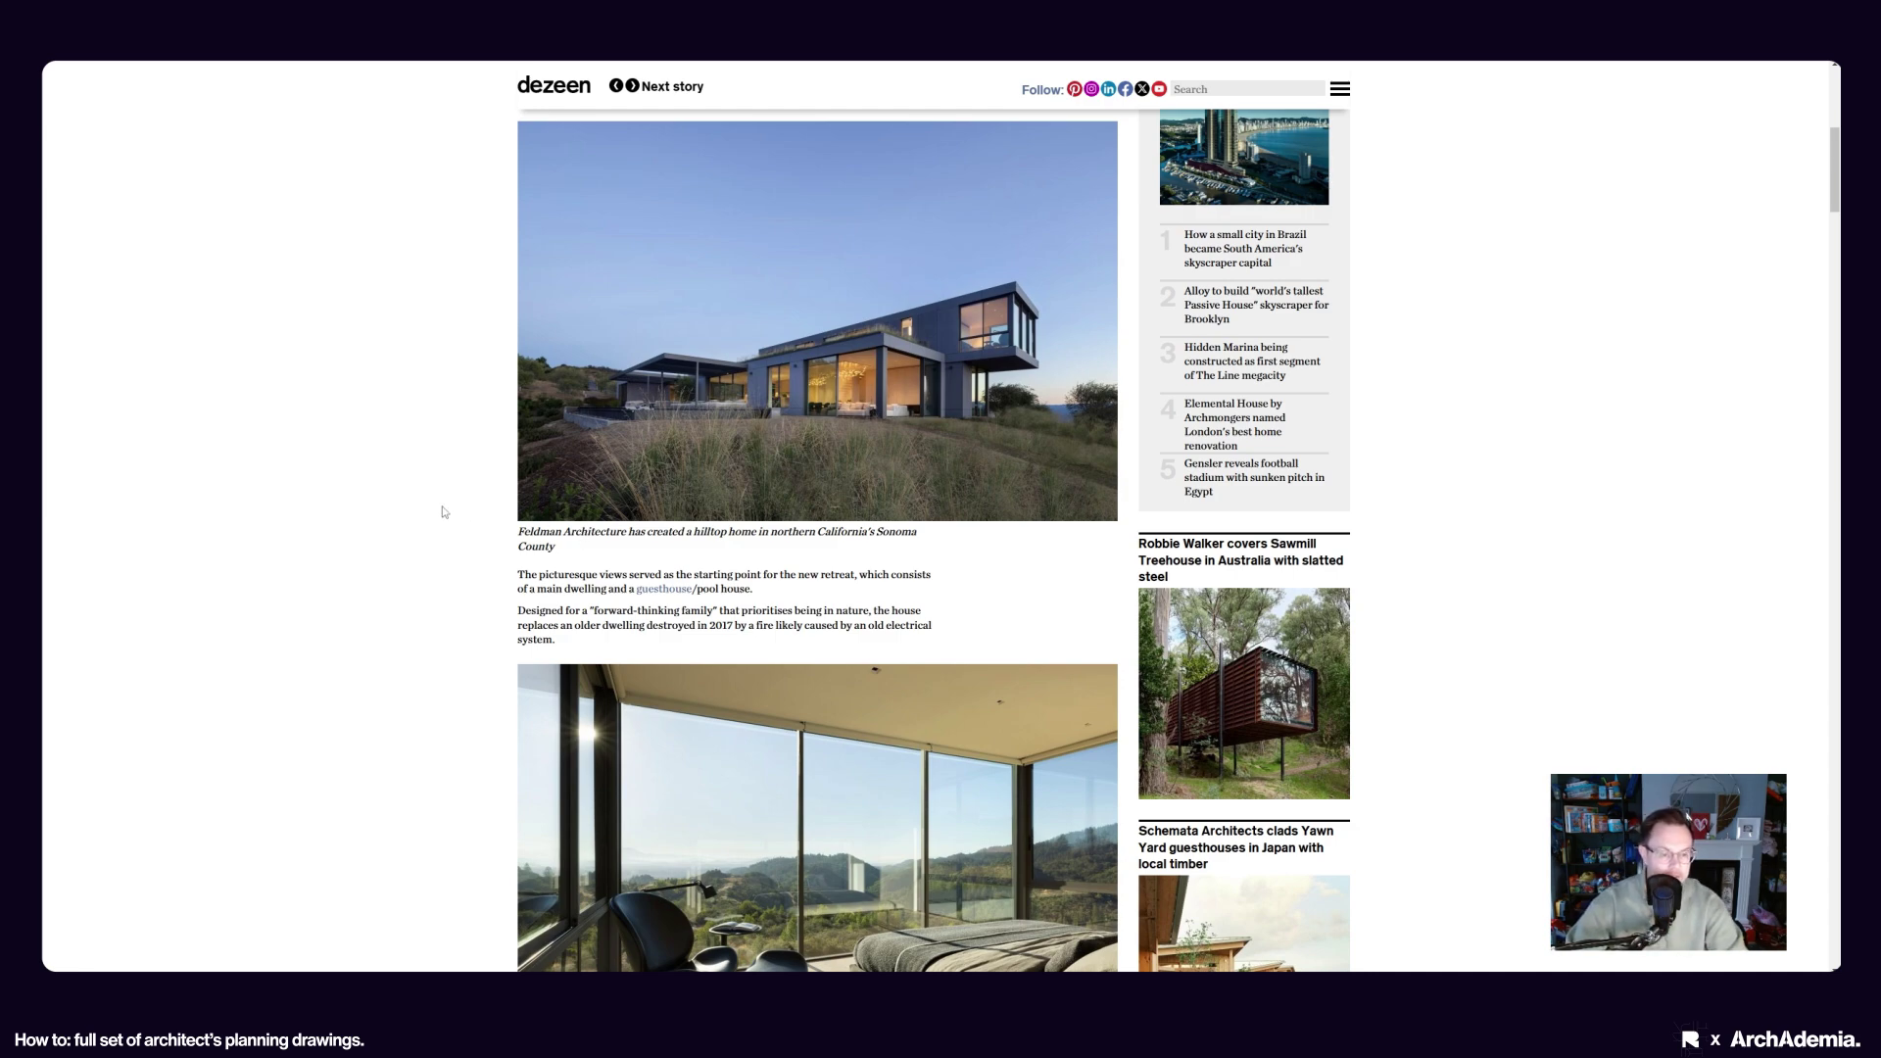
scroll(424, 542, "up", 10)
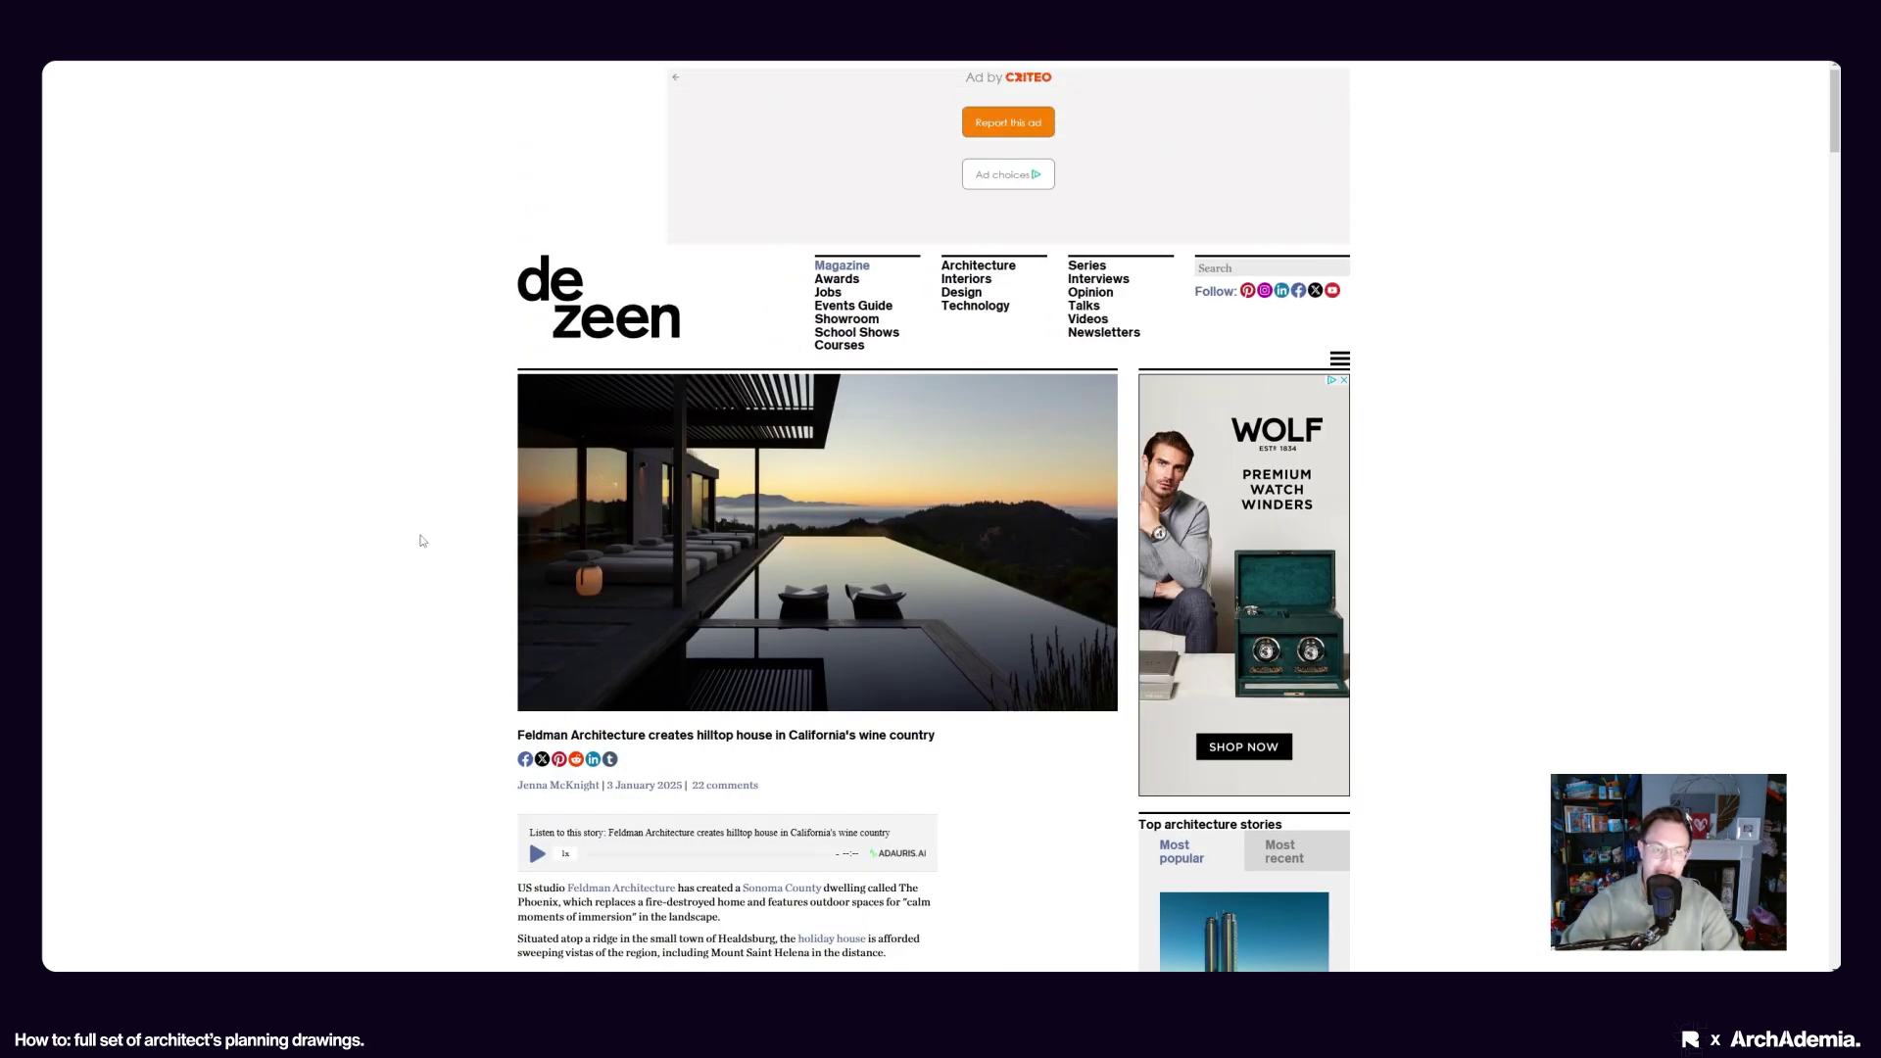
scroll(423, 547, "down", 3)
scroll(422, 550, "down", 5)
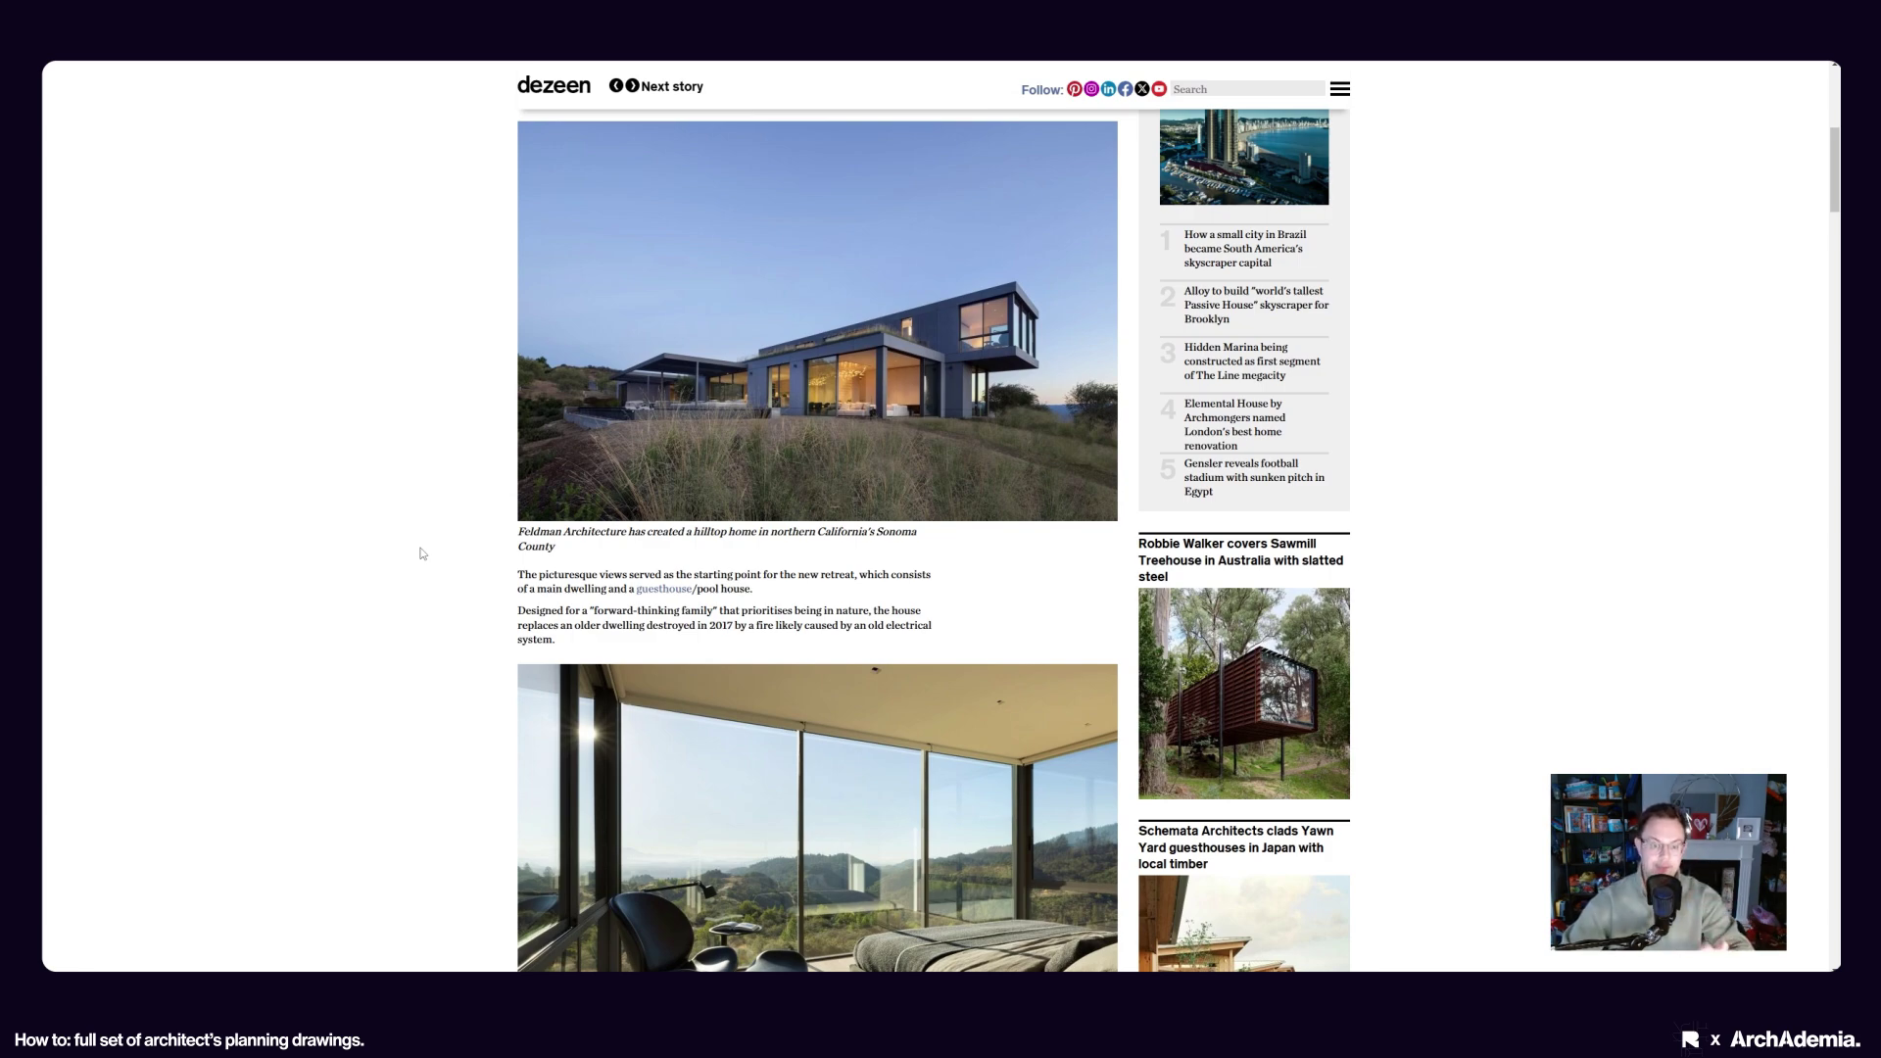
scroll(422, 554, "down", 8)
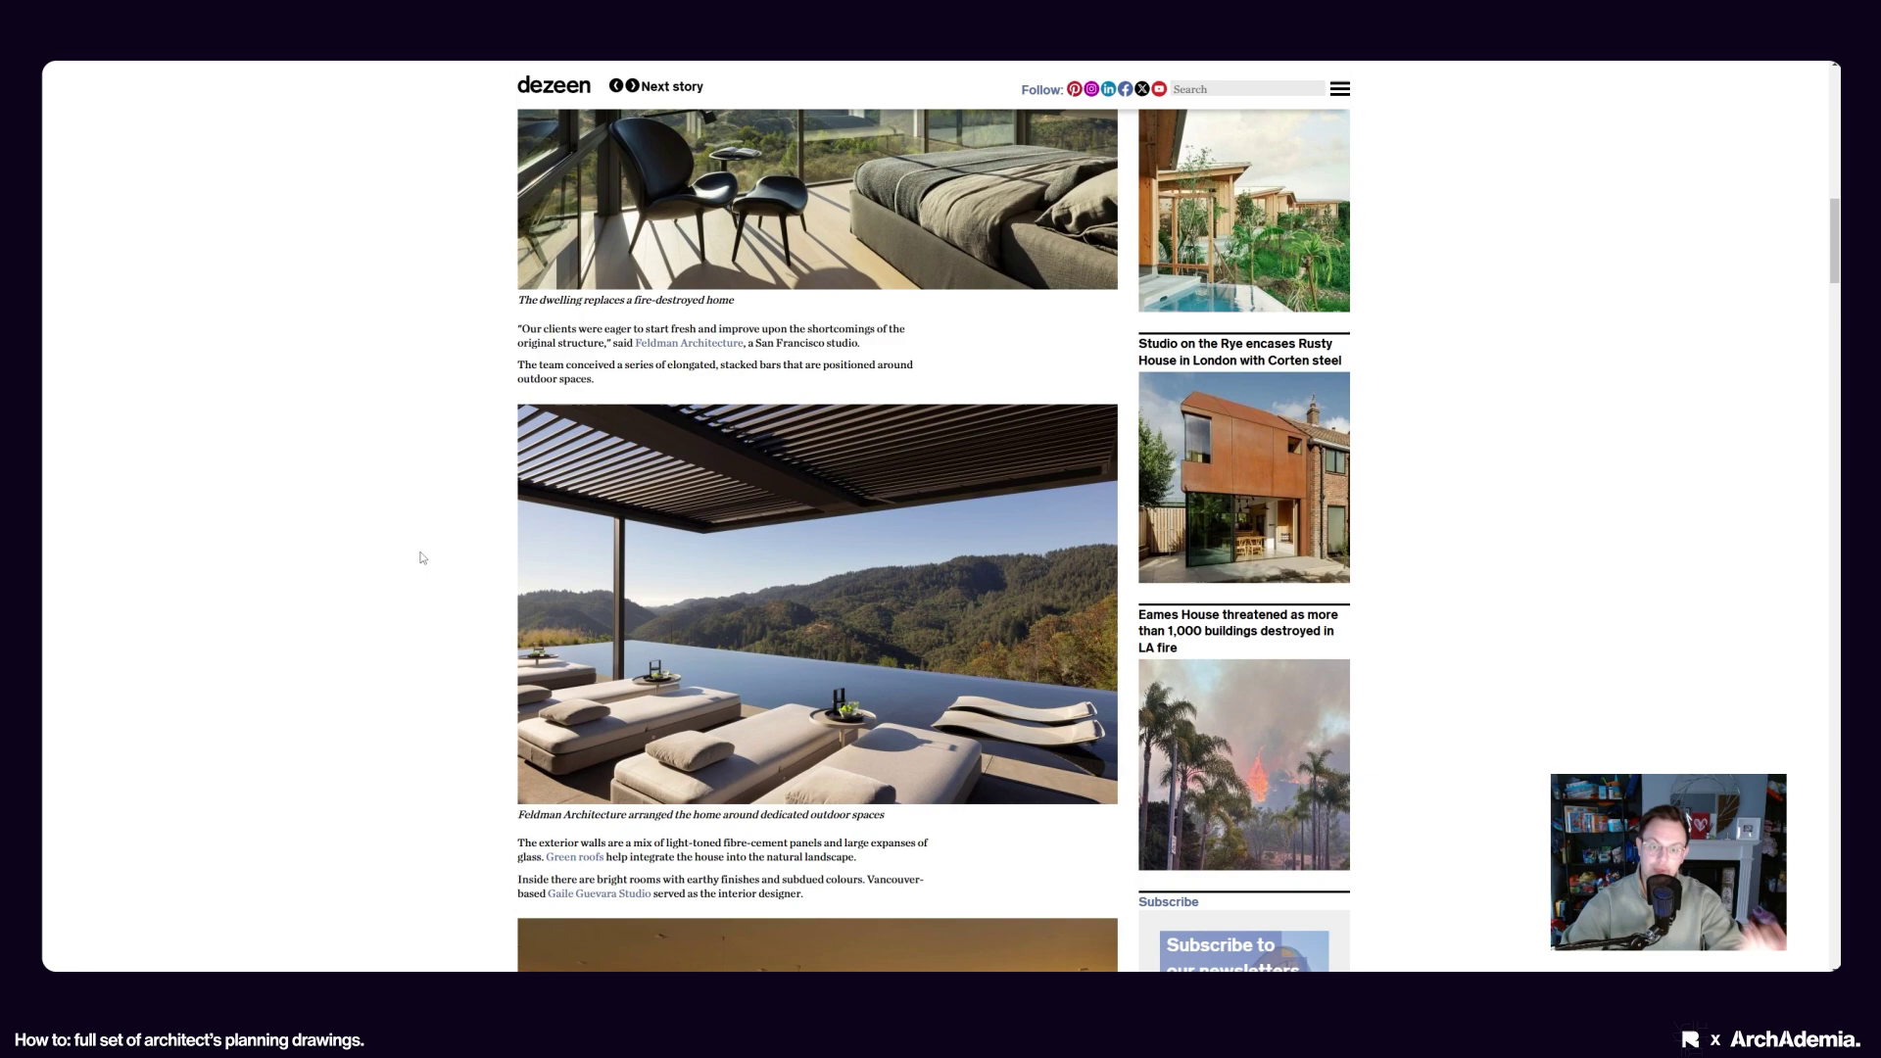
scroll(422, 557, "down", 6)
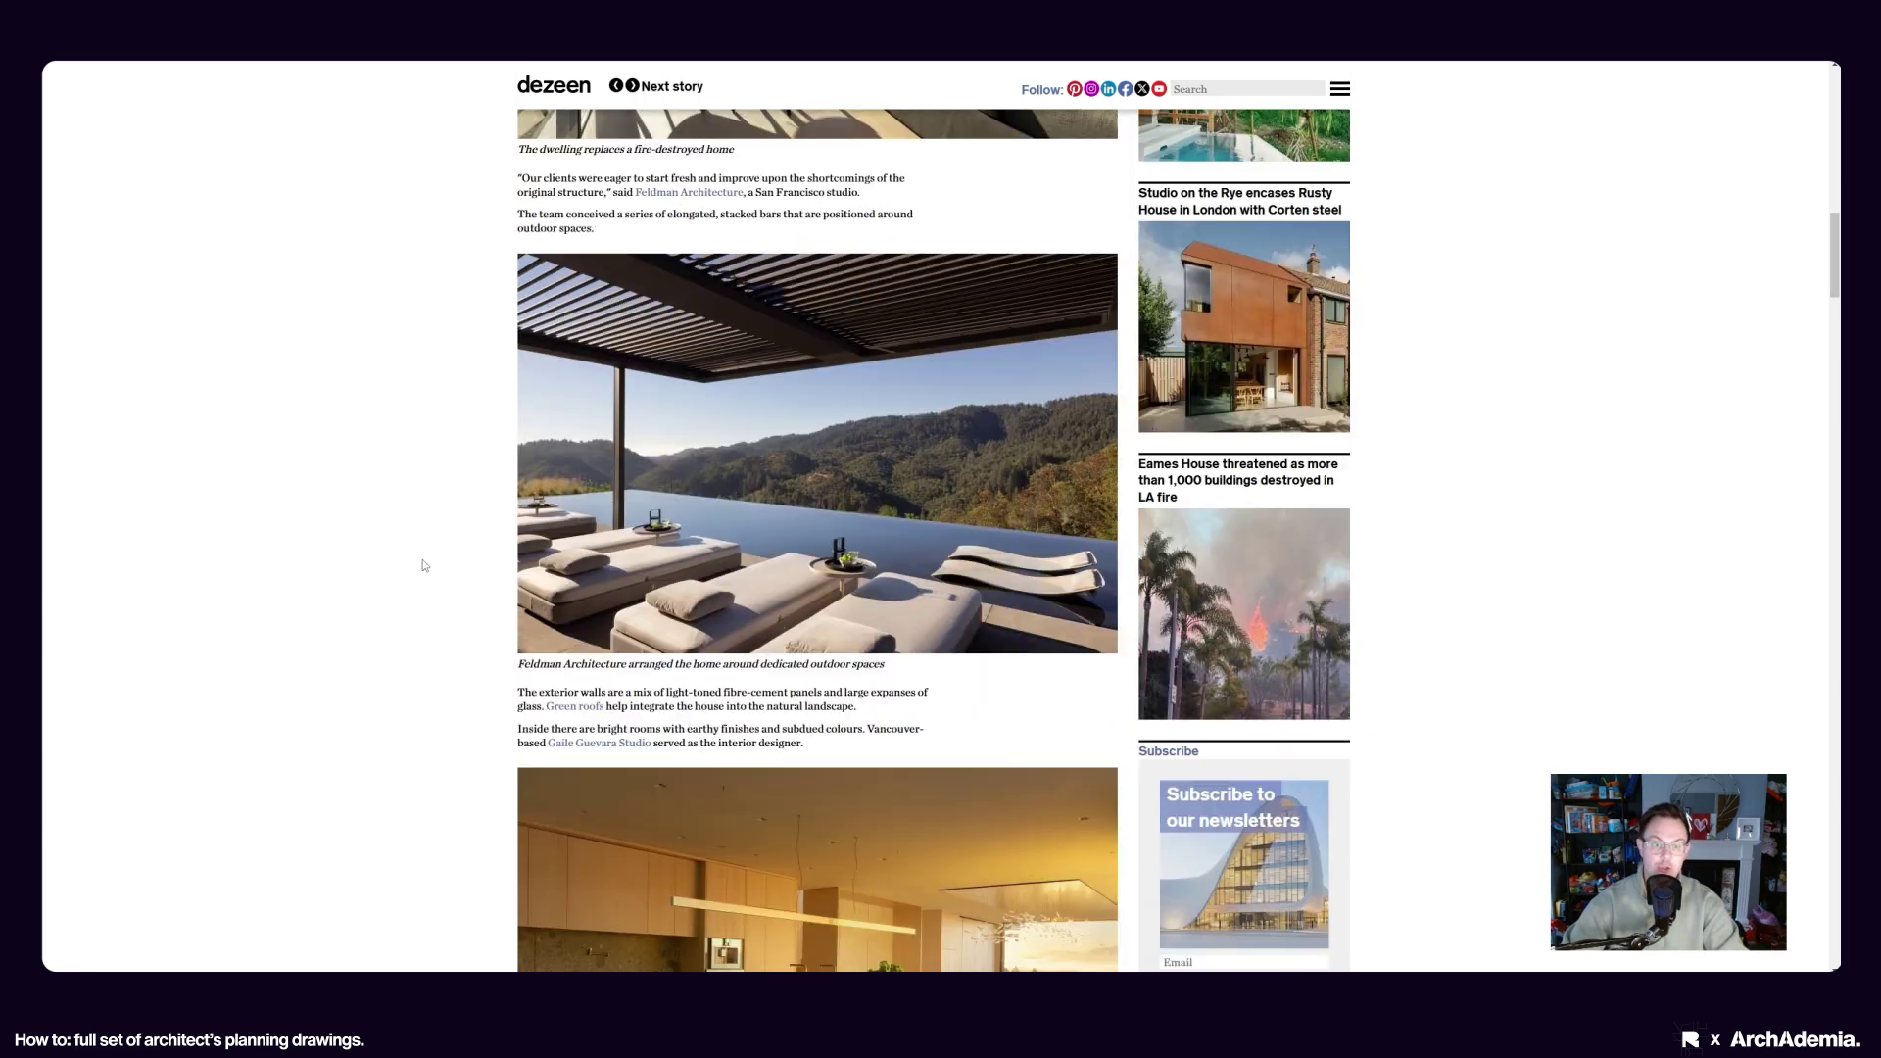
scroll(423, 571, "up", 1)
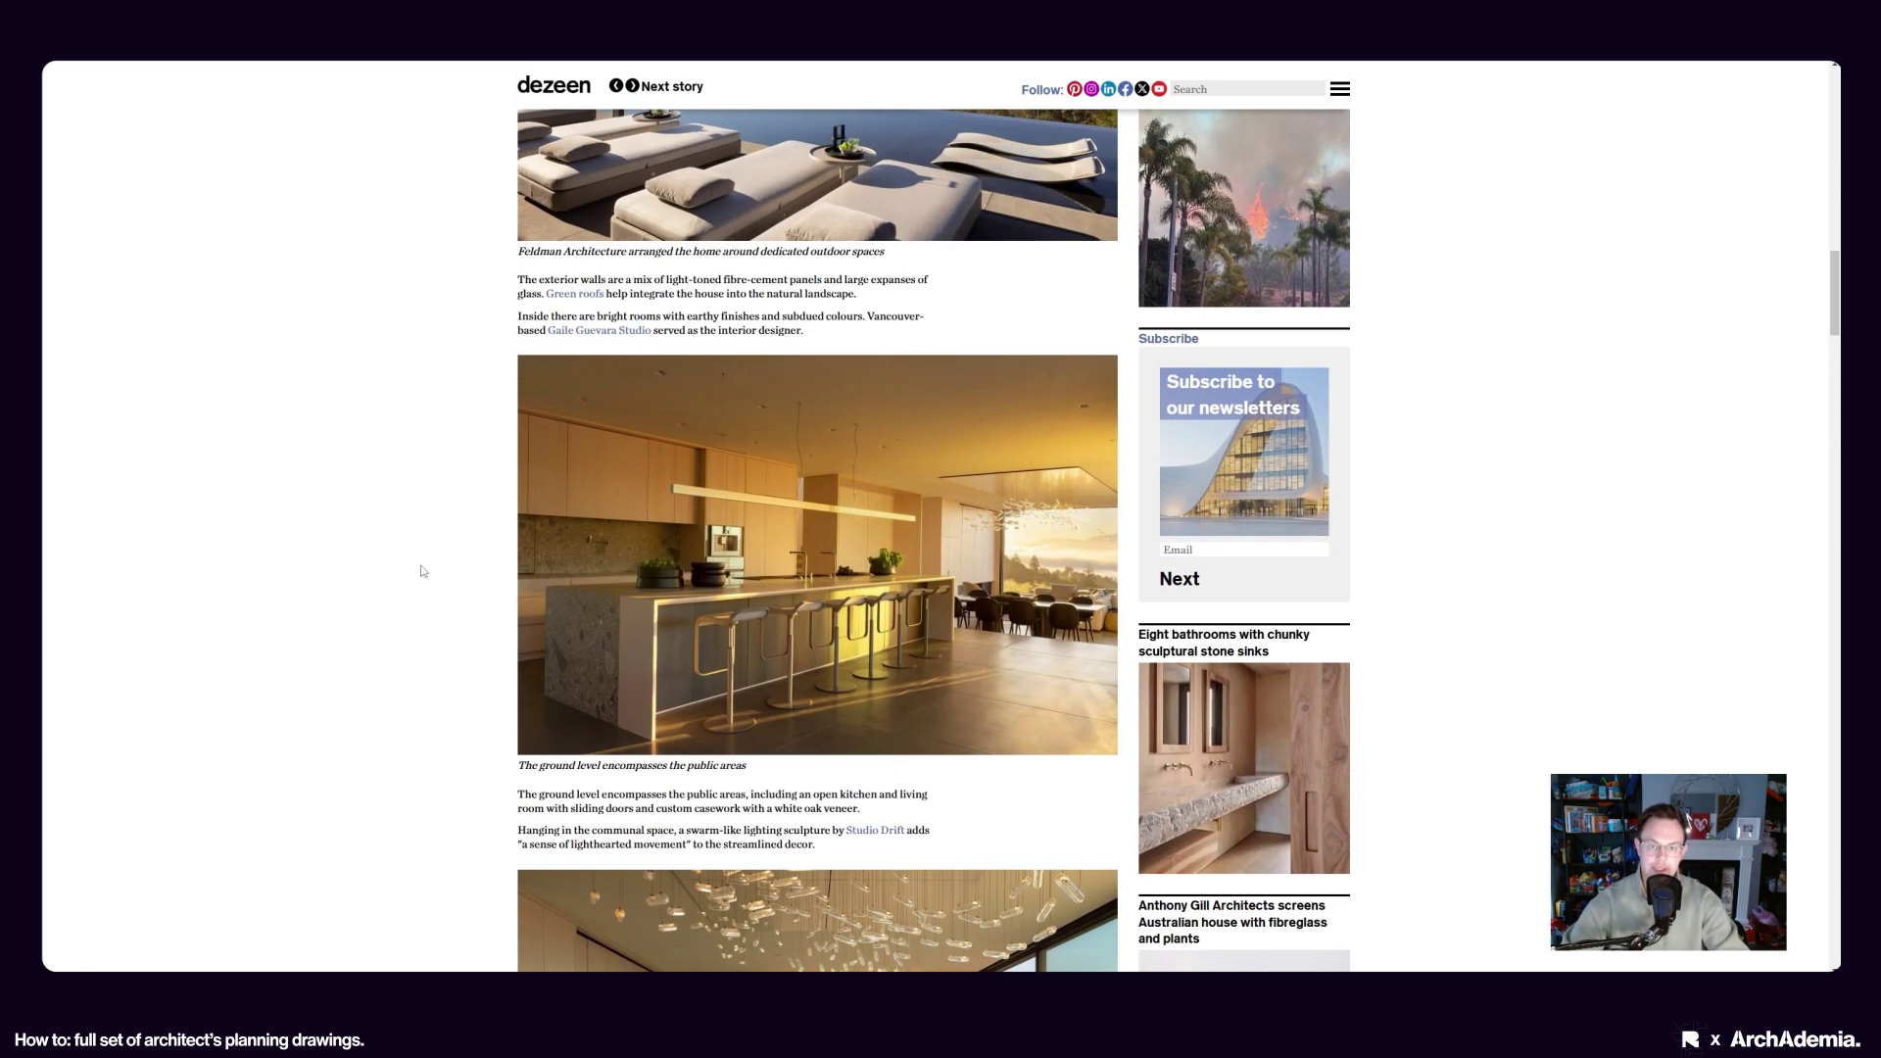
scroll(422, 571, "down", 18)
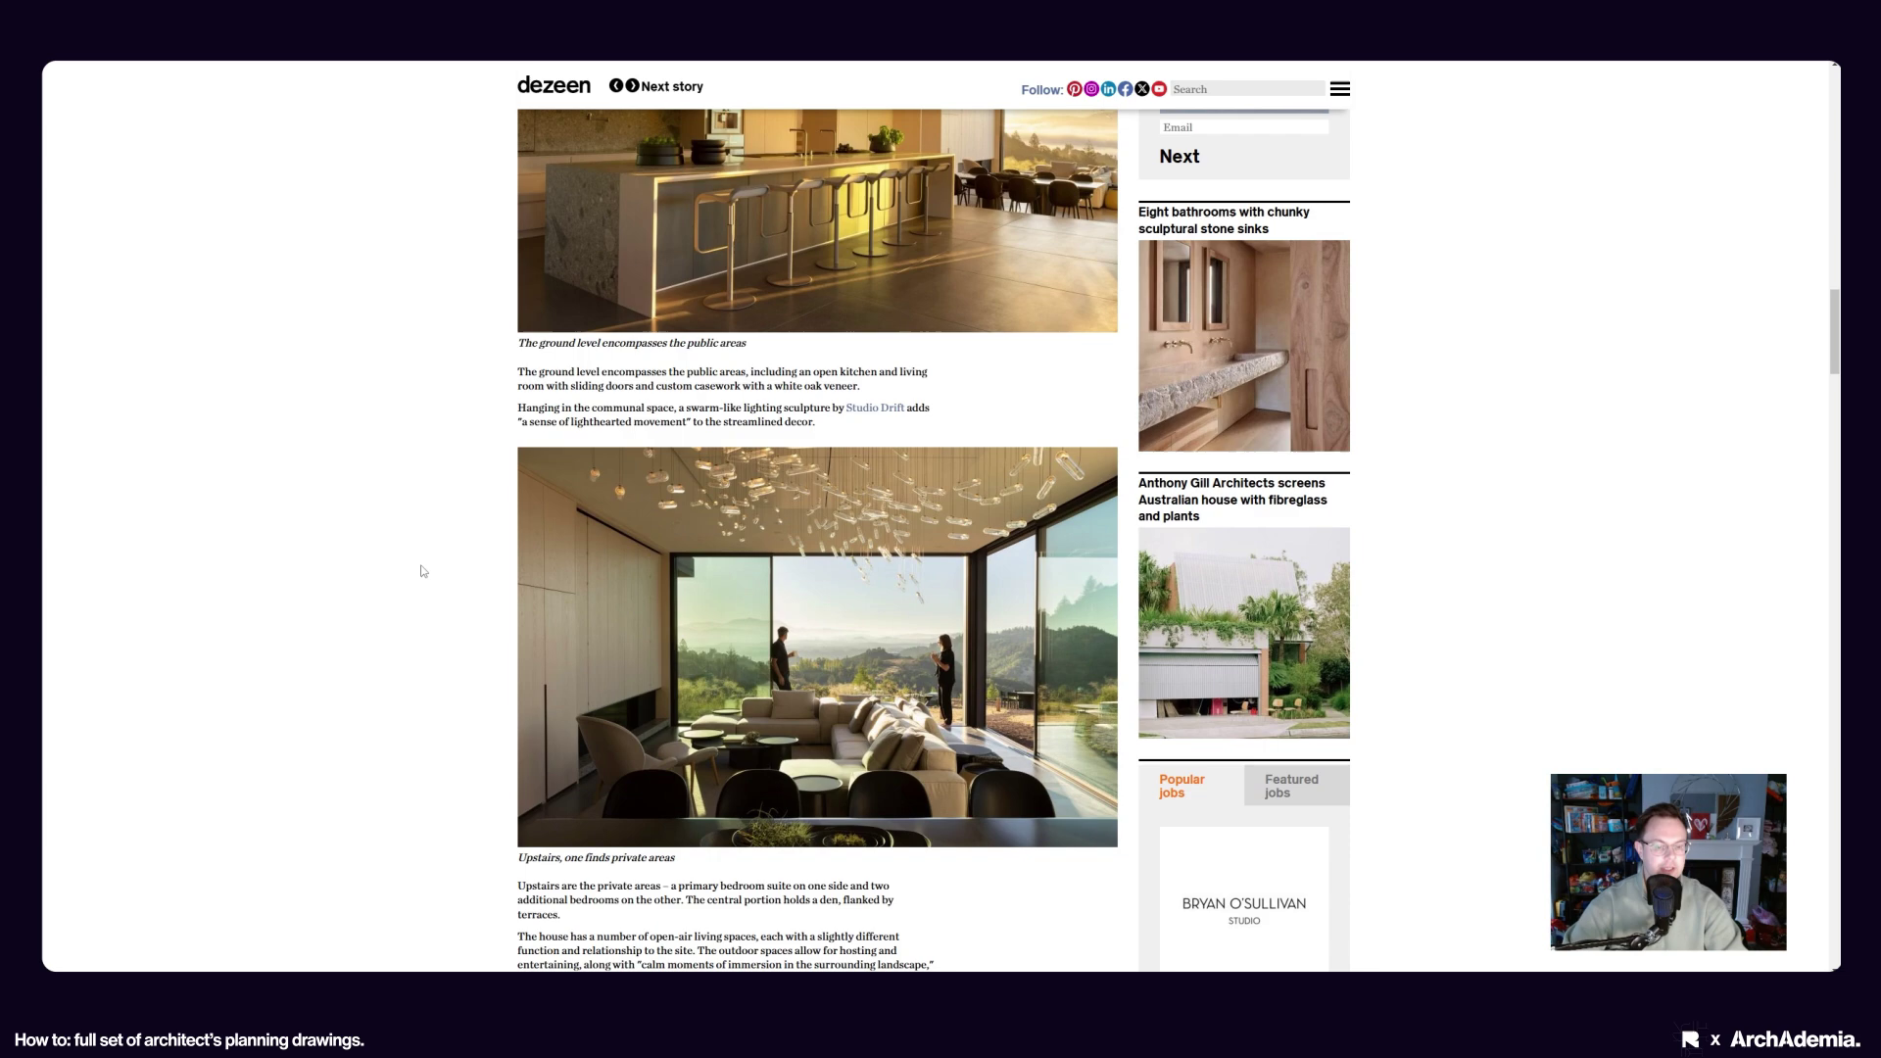
scroll(418, 577, "down", 16)
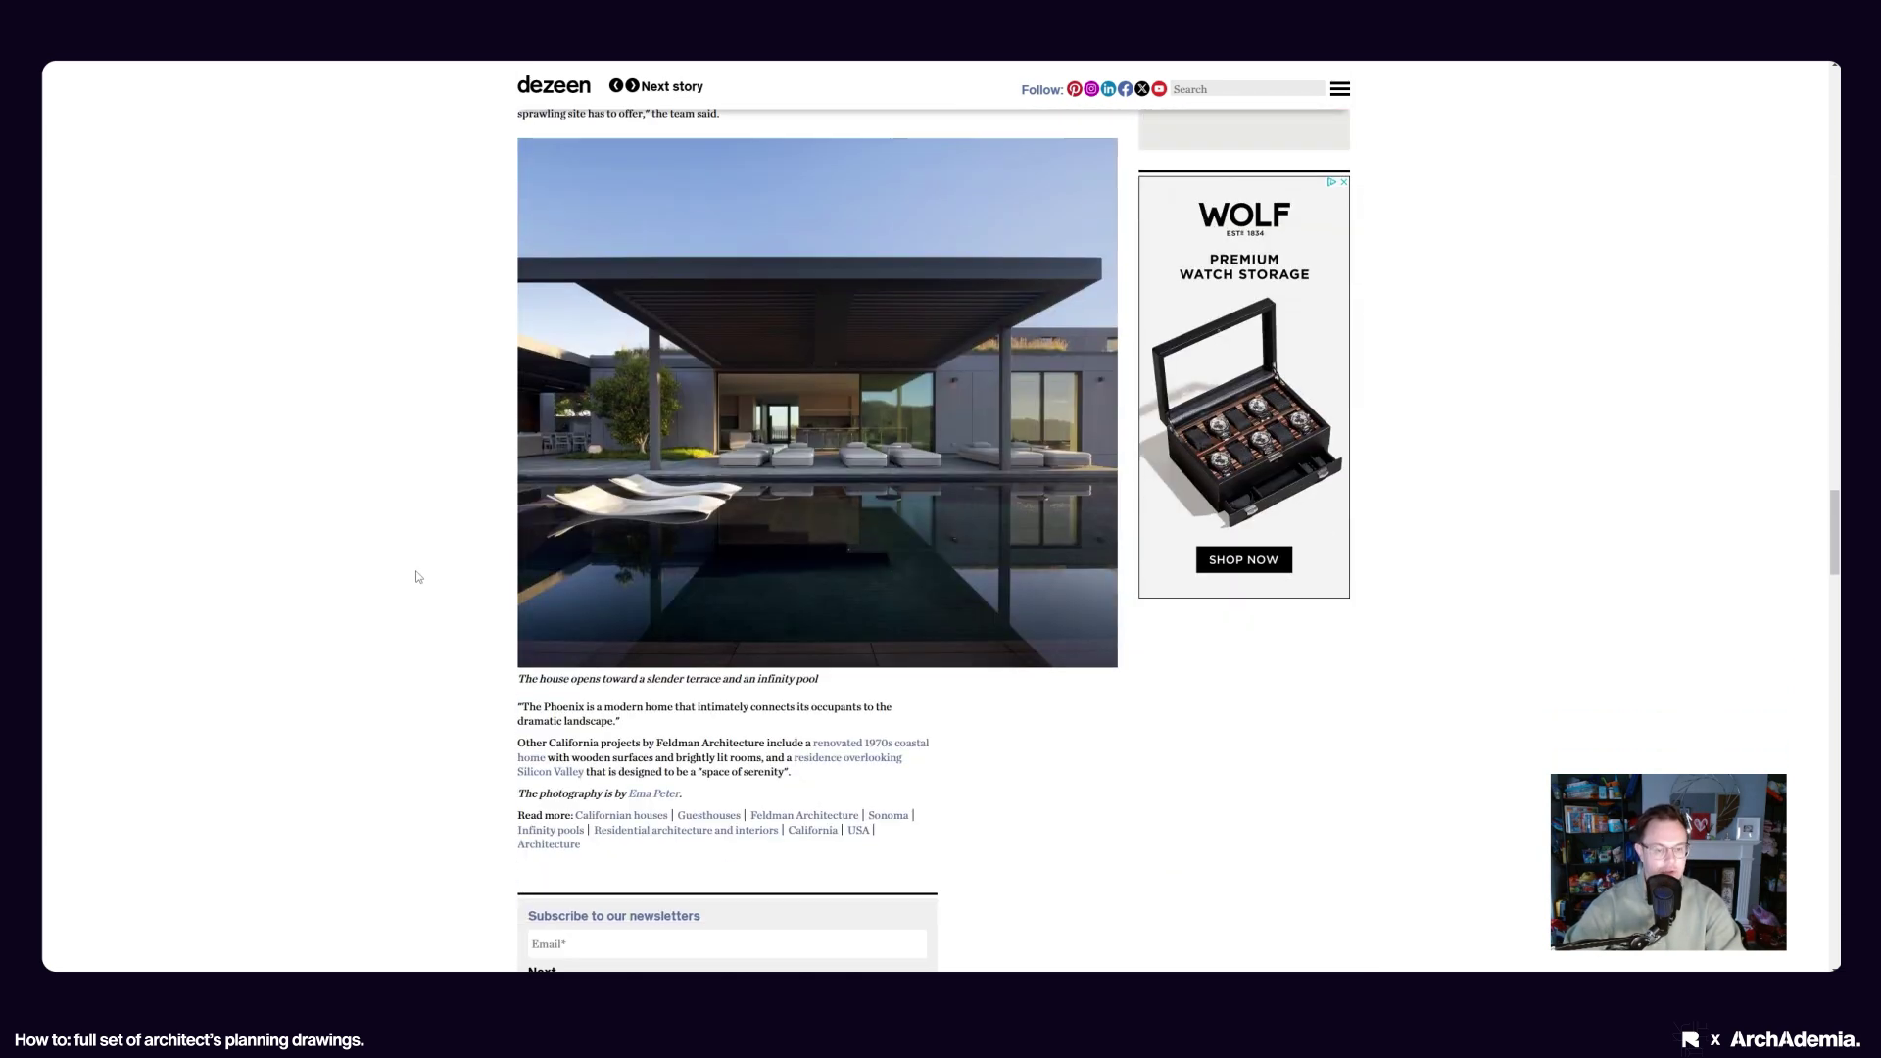
scroll(418, 577, "up", 1)
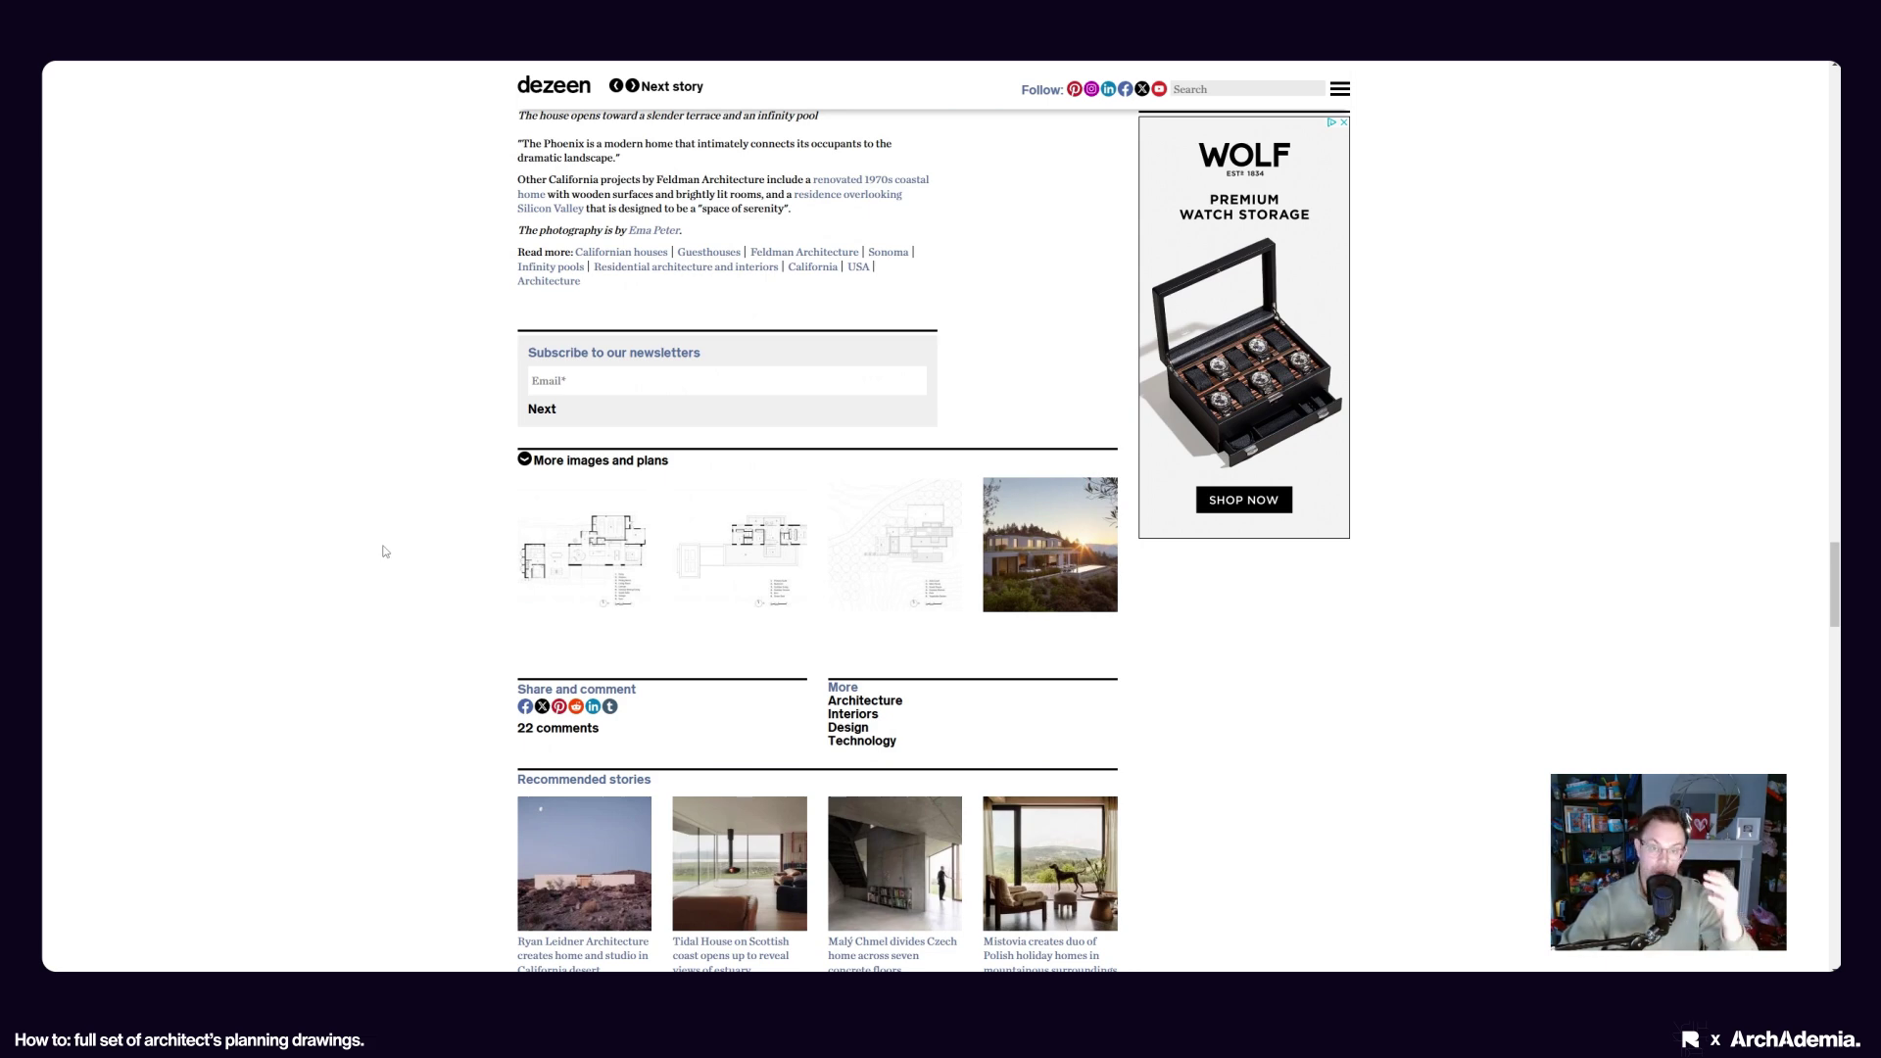
scroll(385, 552, "up", 15)
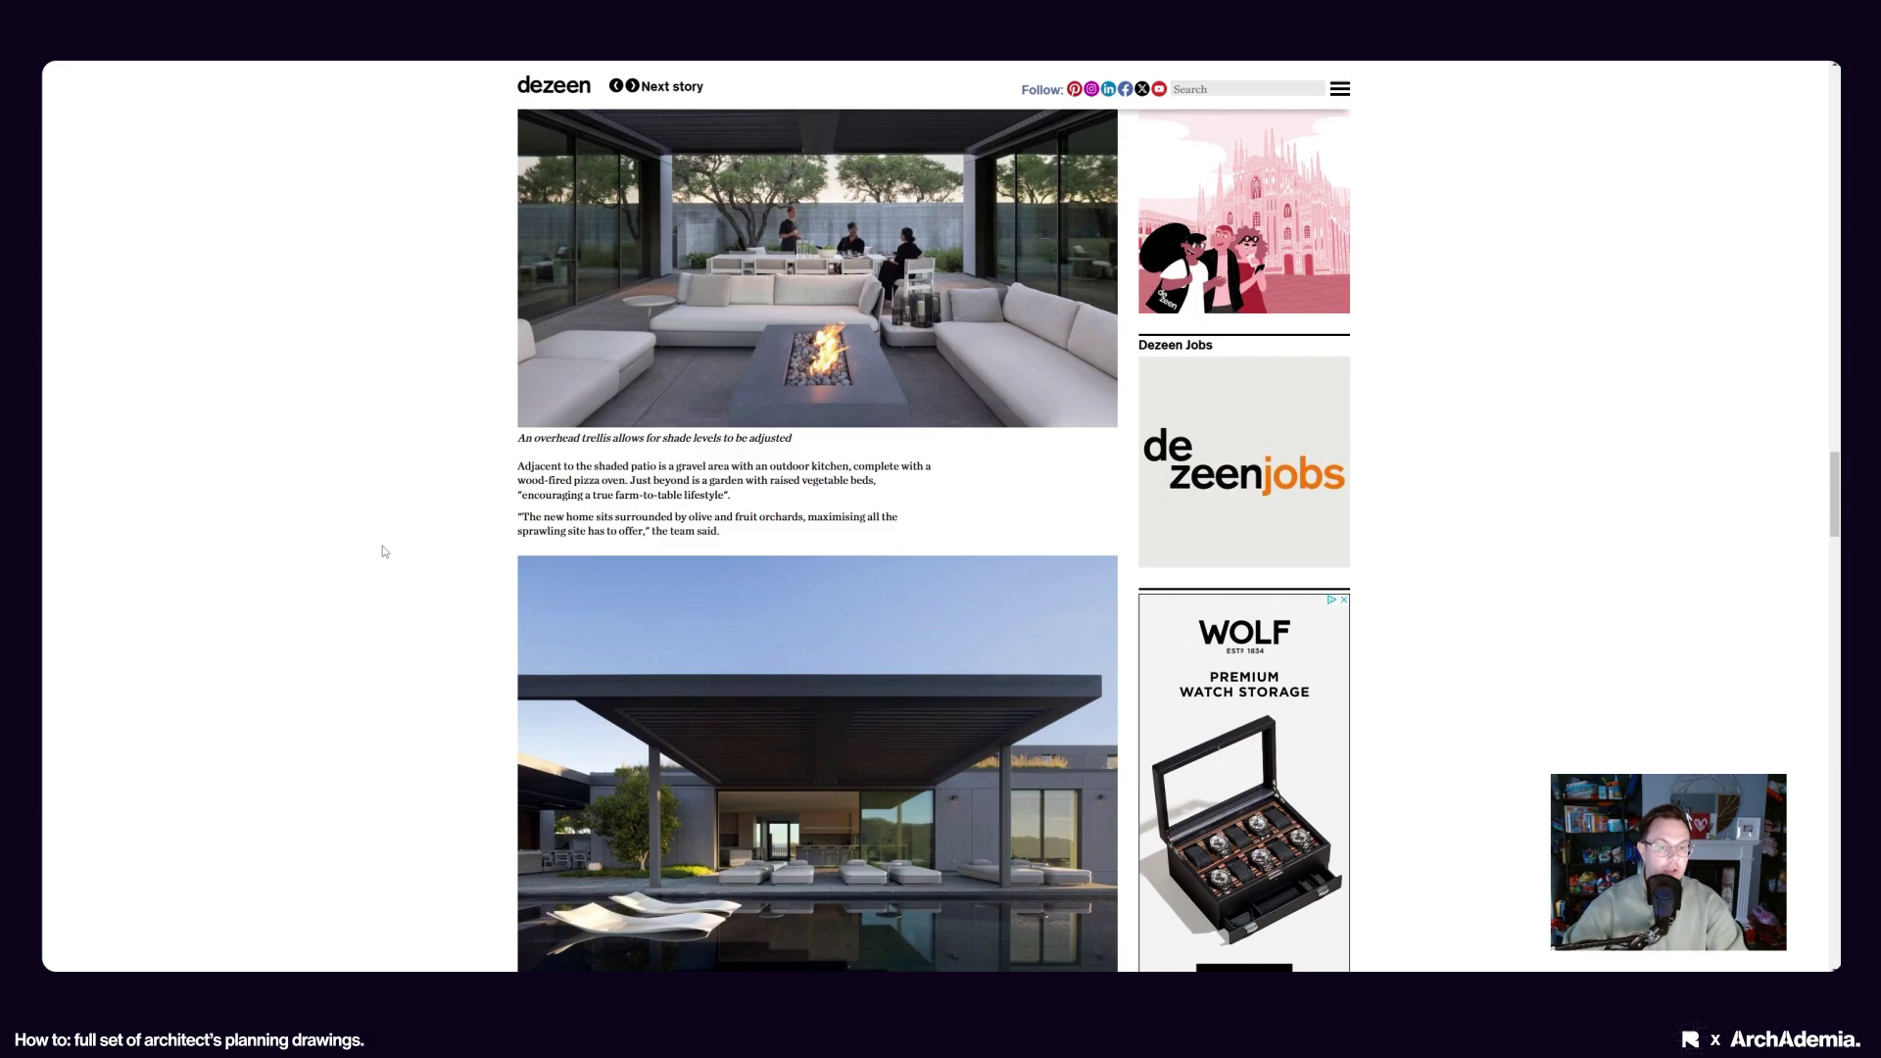
scroll(387, 554, "up", 10)
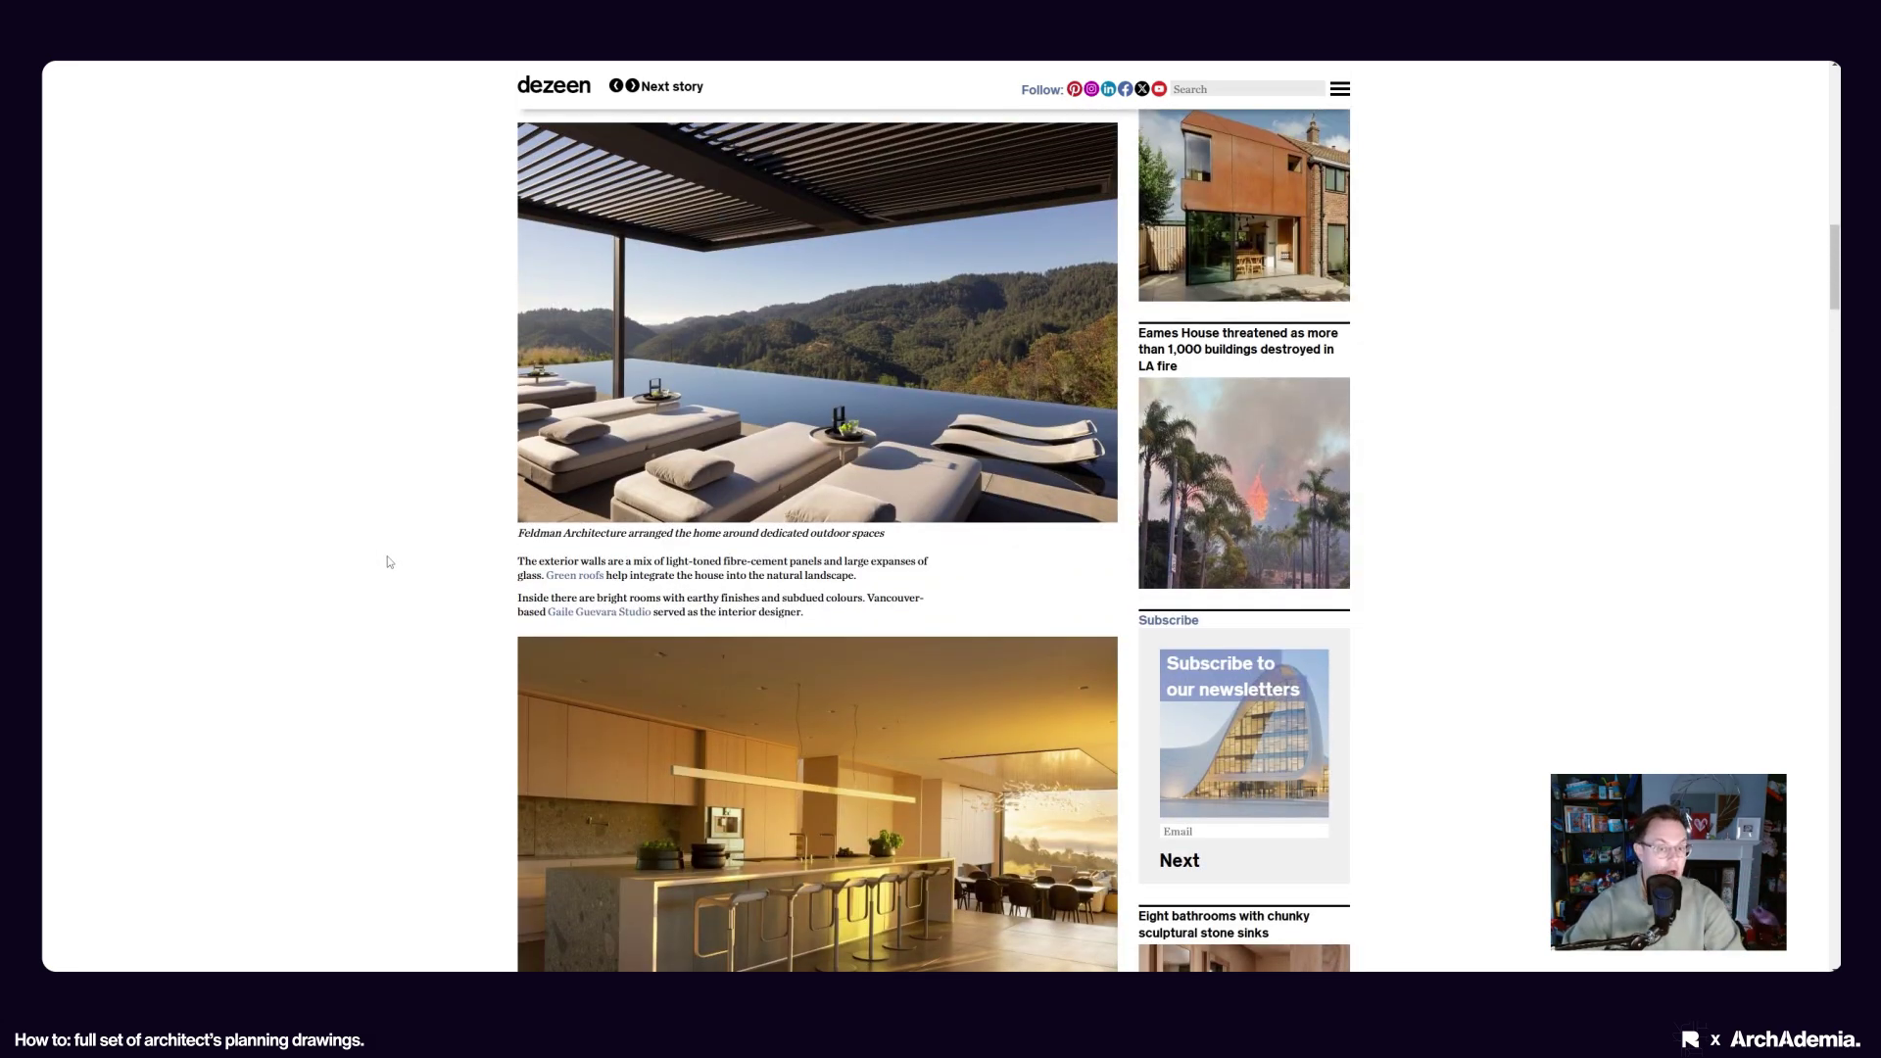
scroll(386, 561, "up", 5)
scroll(386, 558, "down", 8)
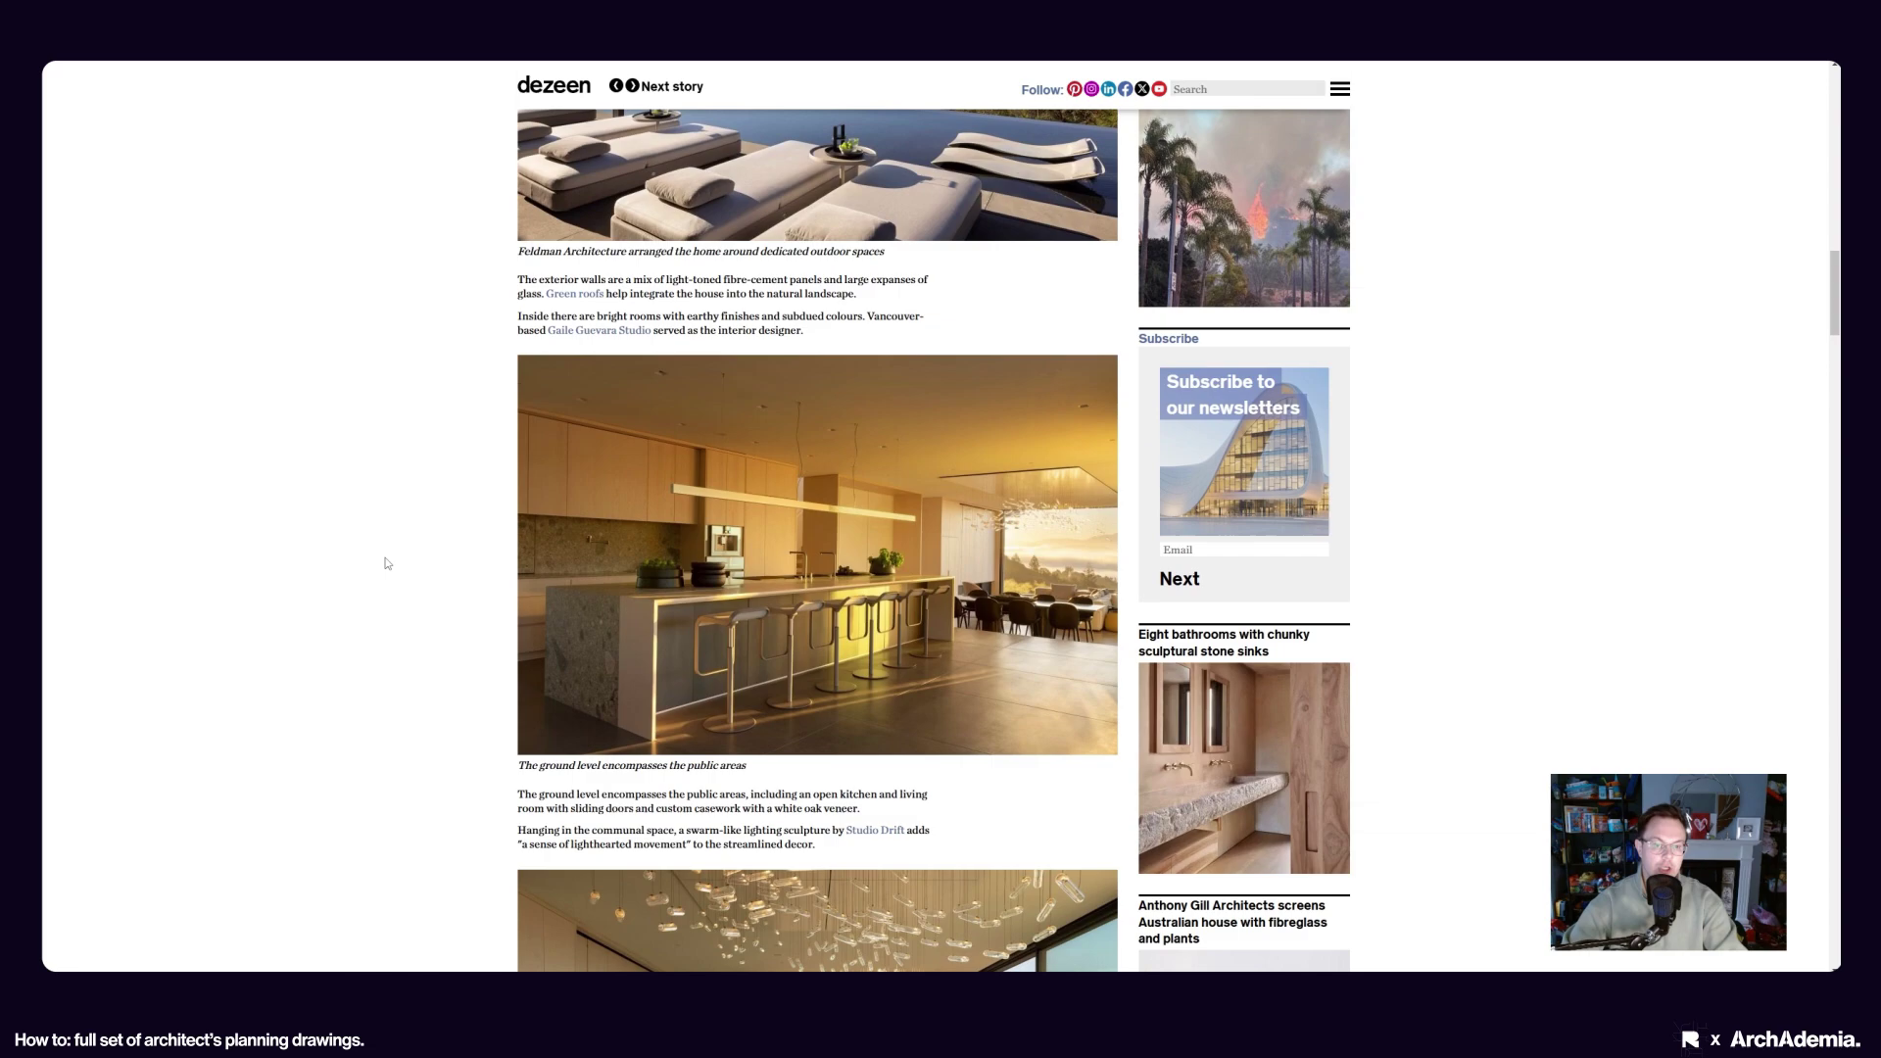
scroll(386, 564, "down", 10)
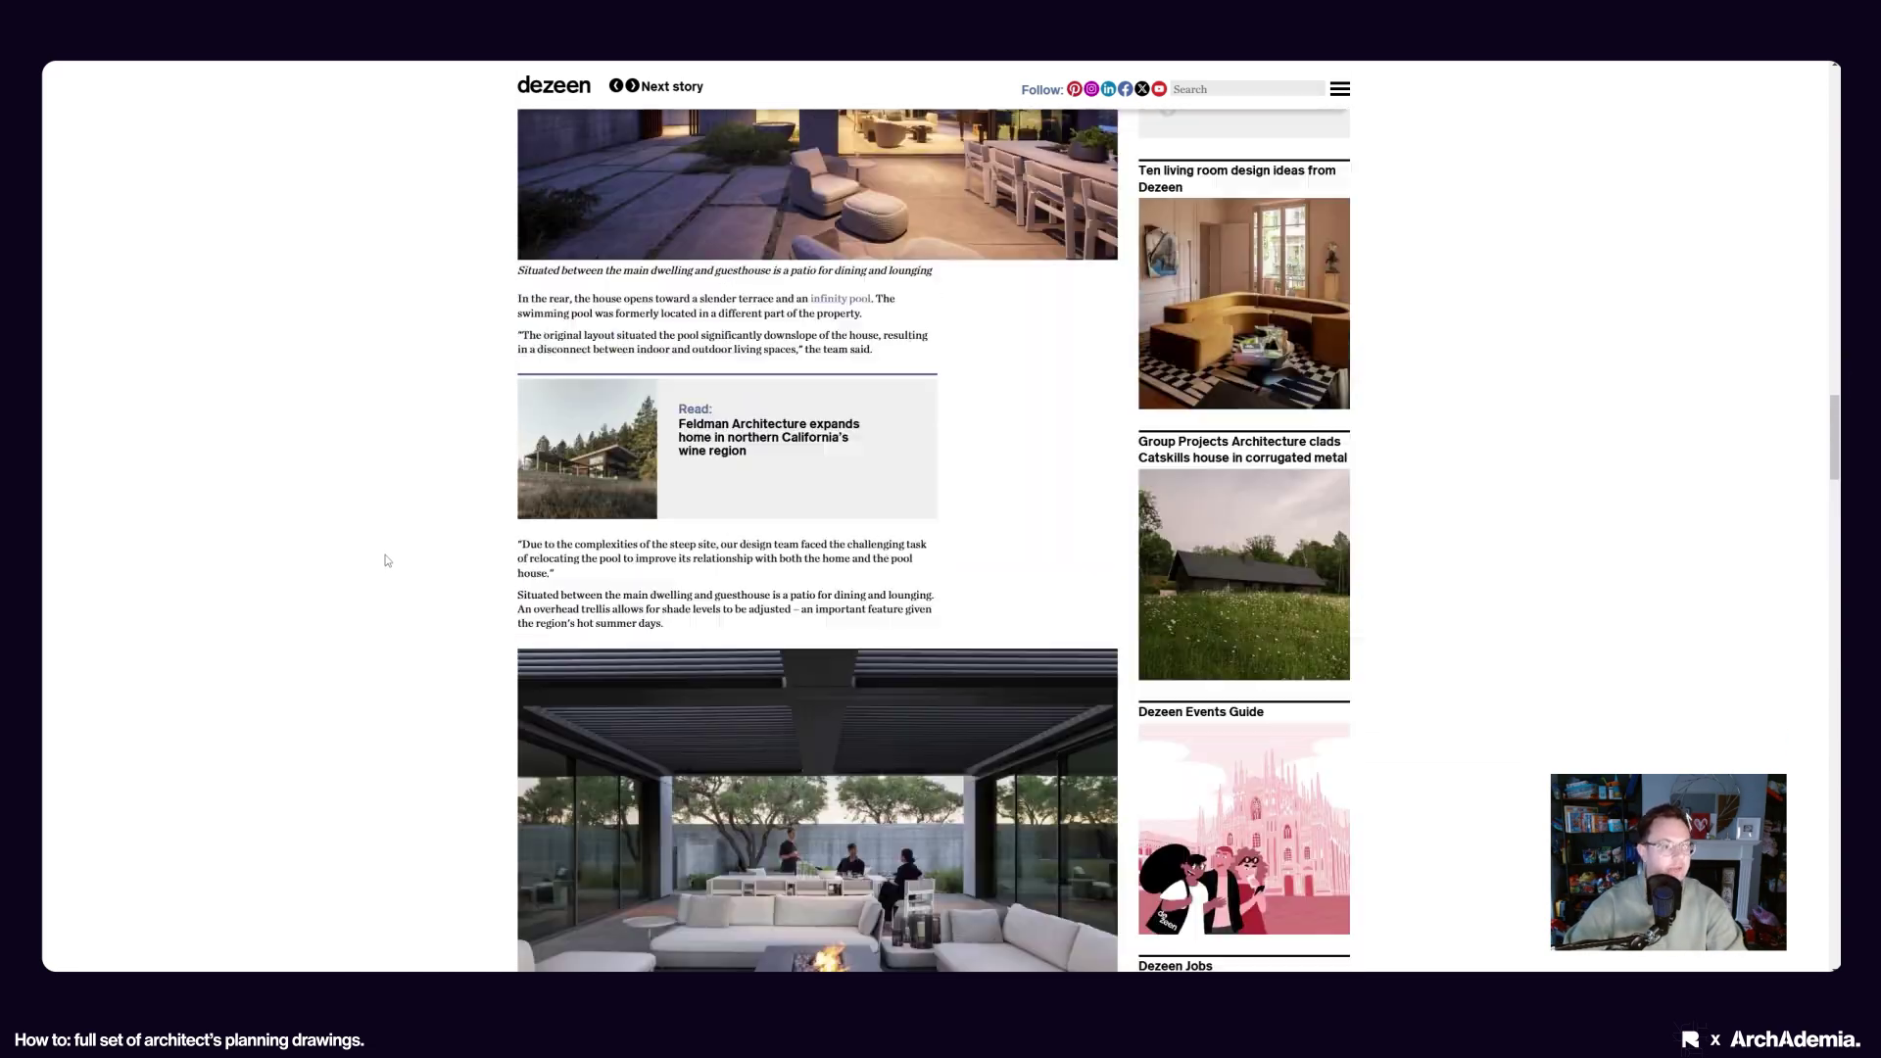
scroll(385, 551, "up", 10)
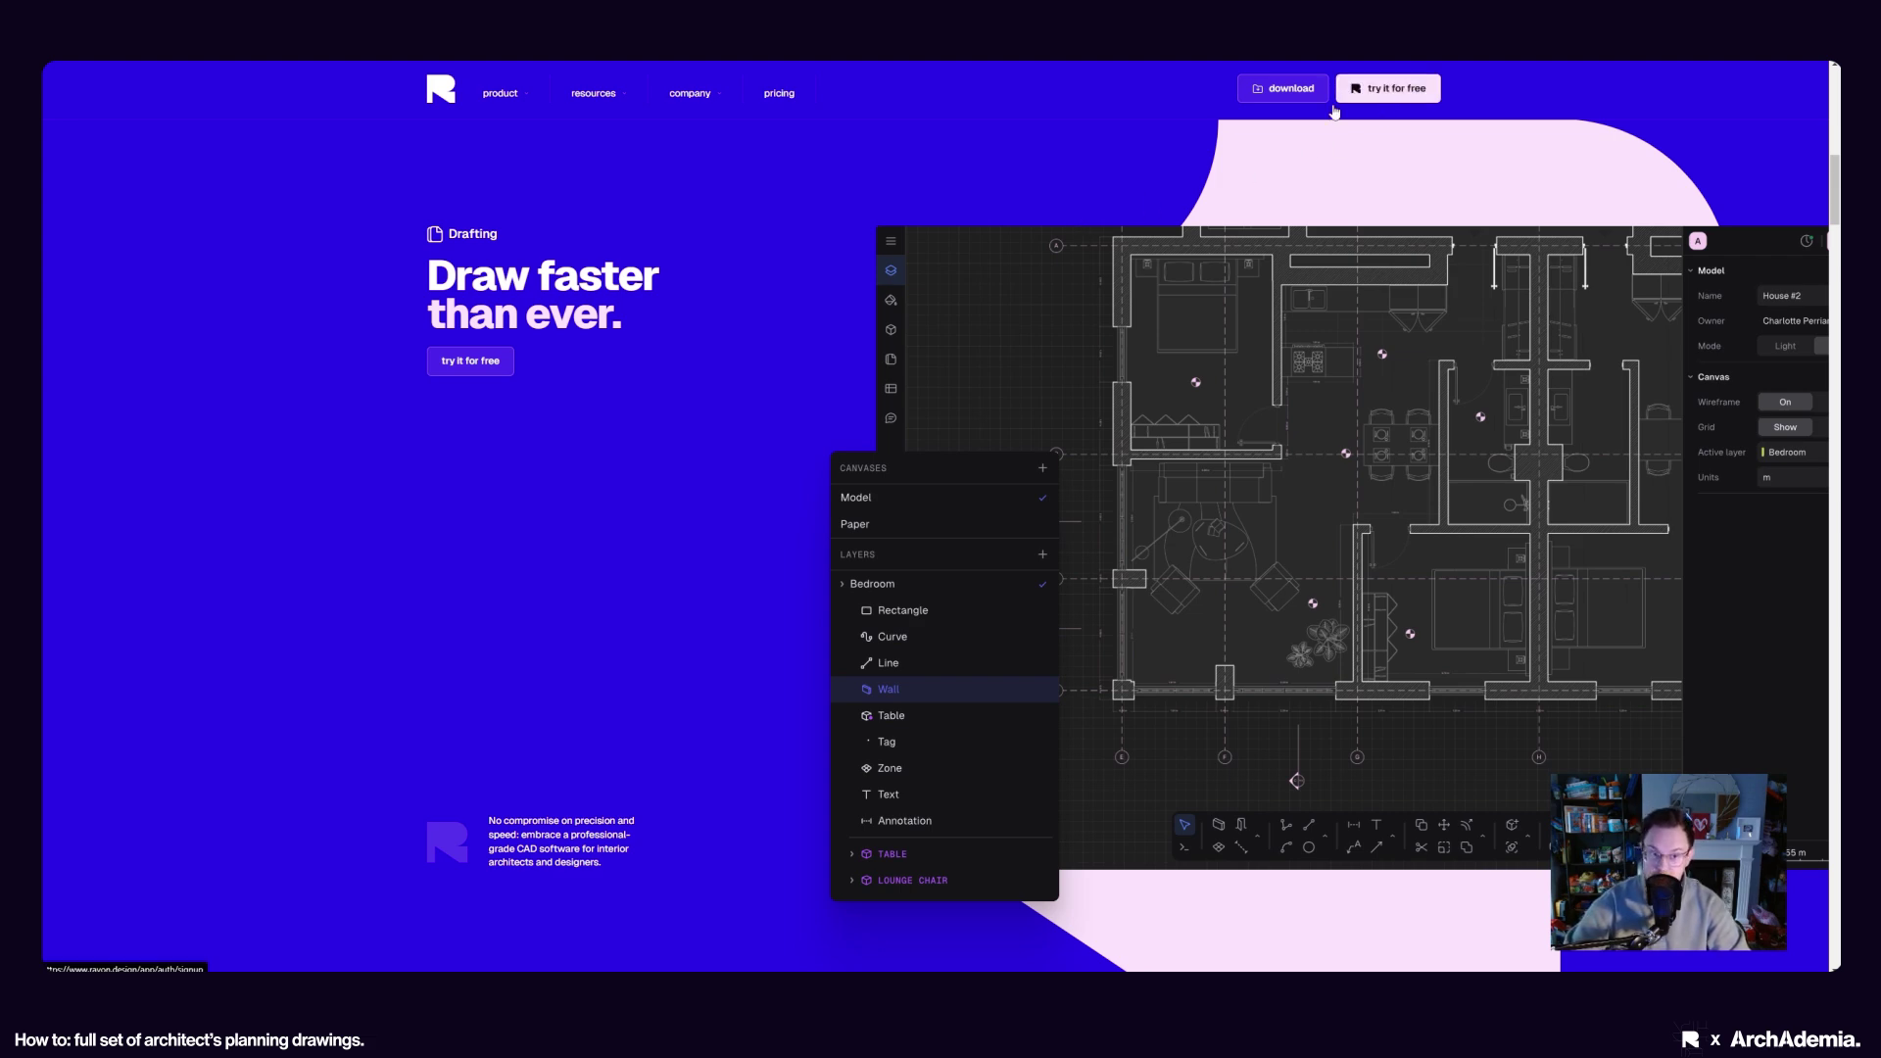
Open the pricing page and look over the €19 Pro plan price
left_click(779, 94)
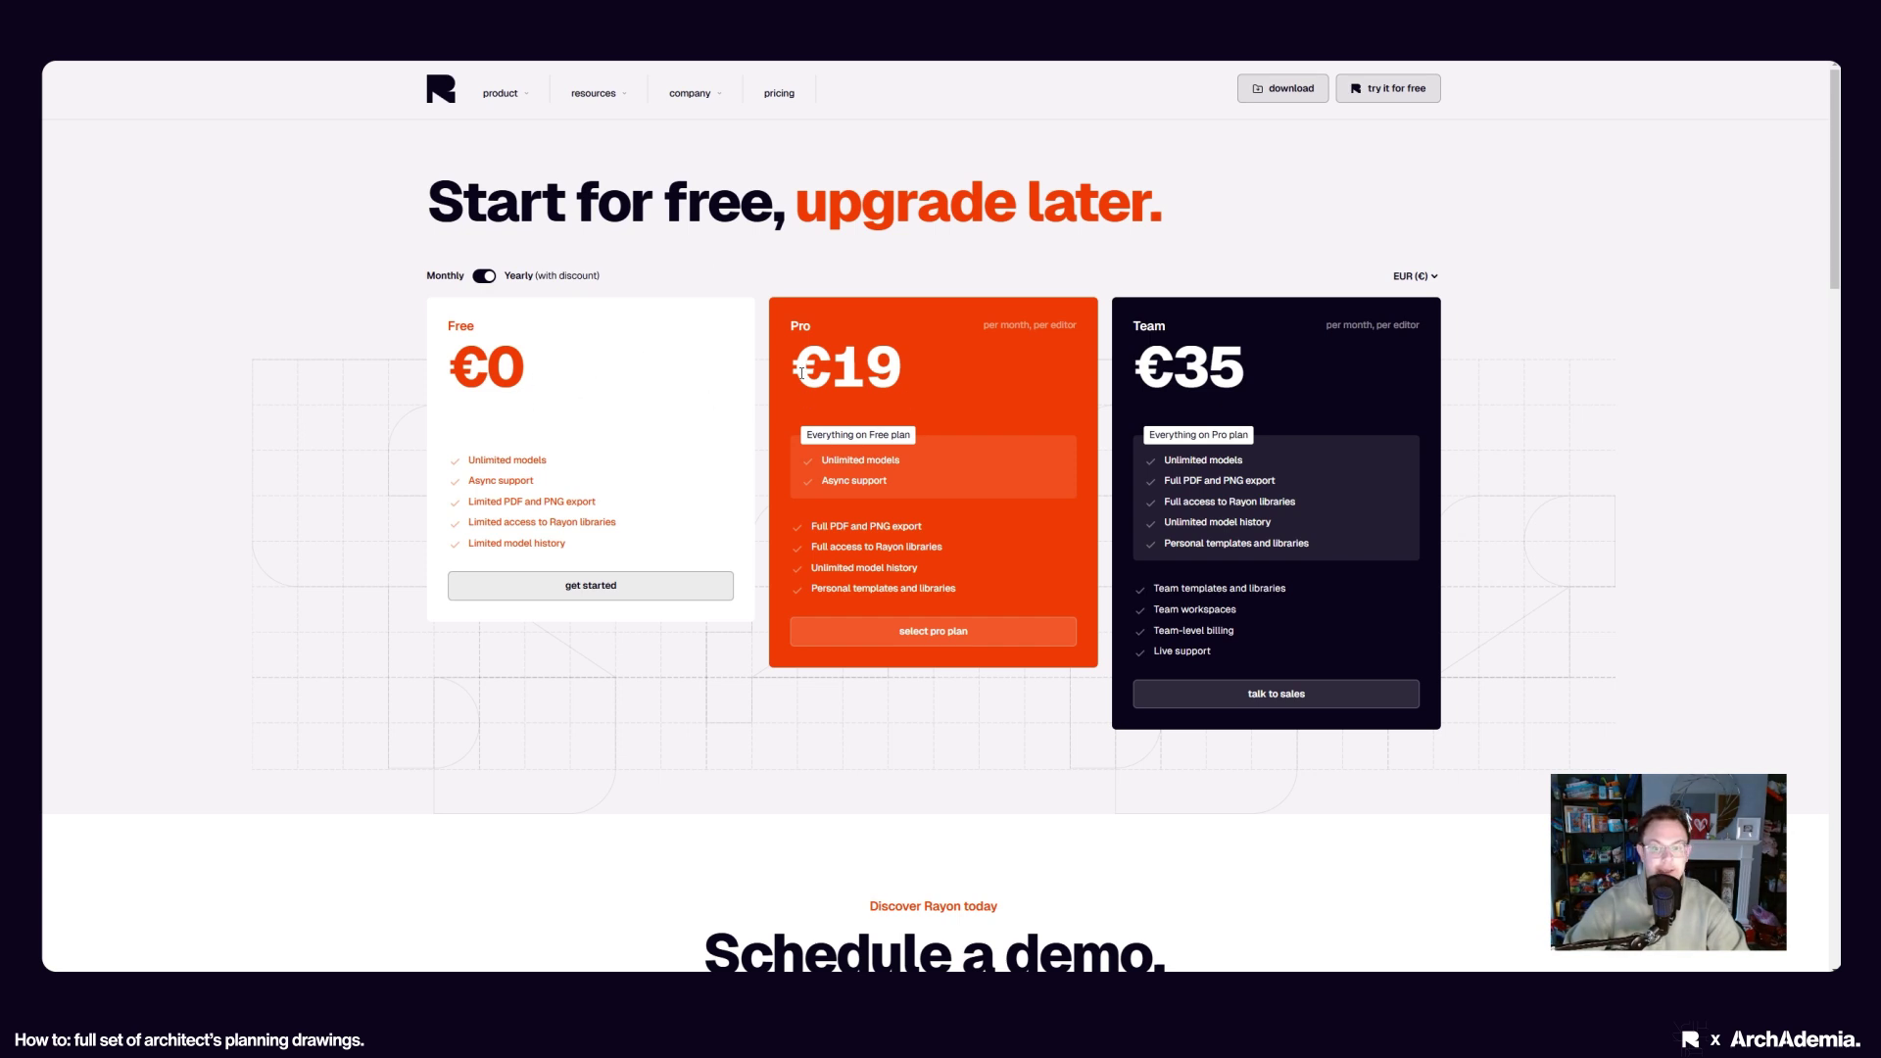
left_click_drag(802, 373, 915, 378)
left_click(930, 392)
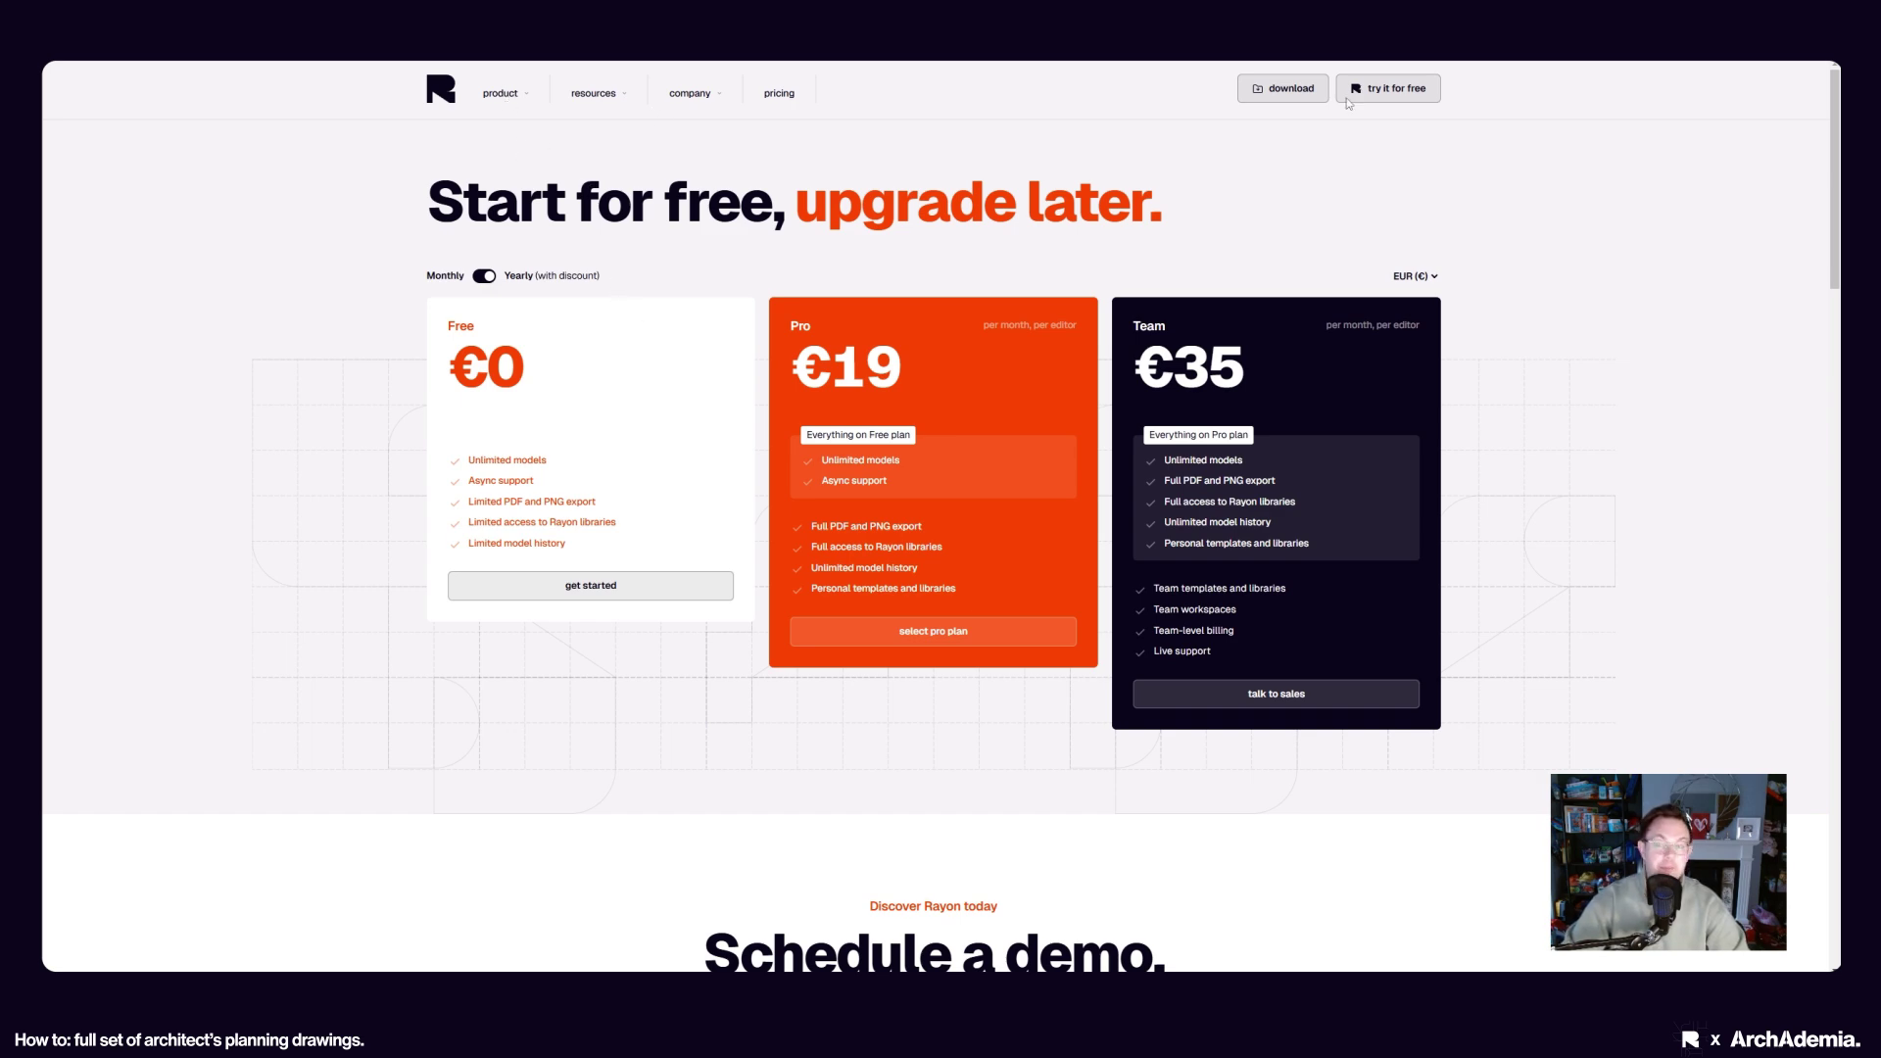
Go to the Space Planning Guide from the resources menu
mouse_move(504, 98)
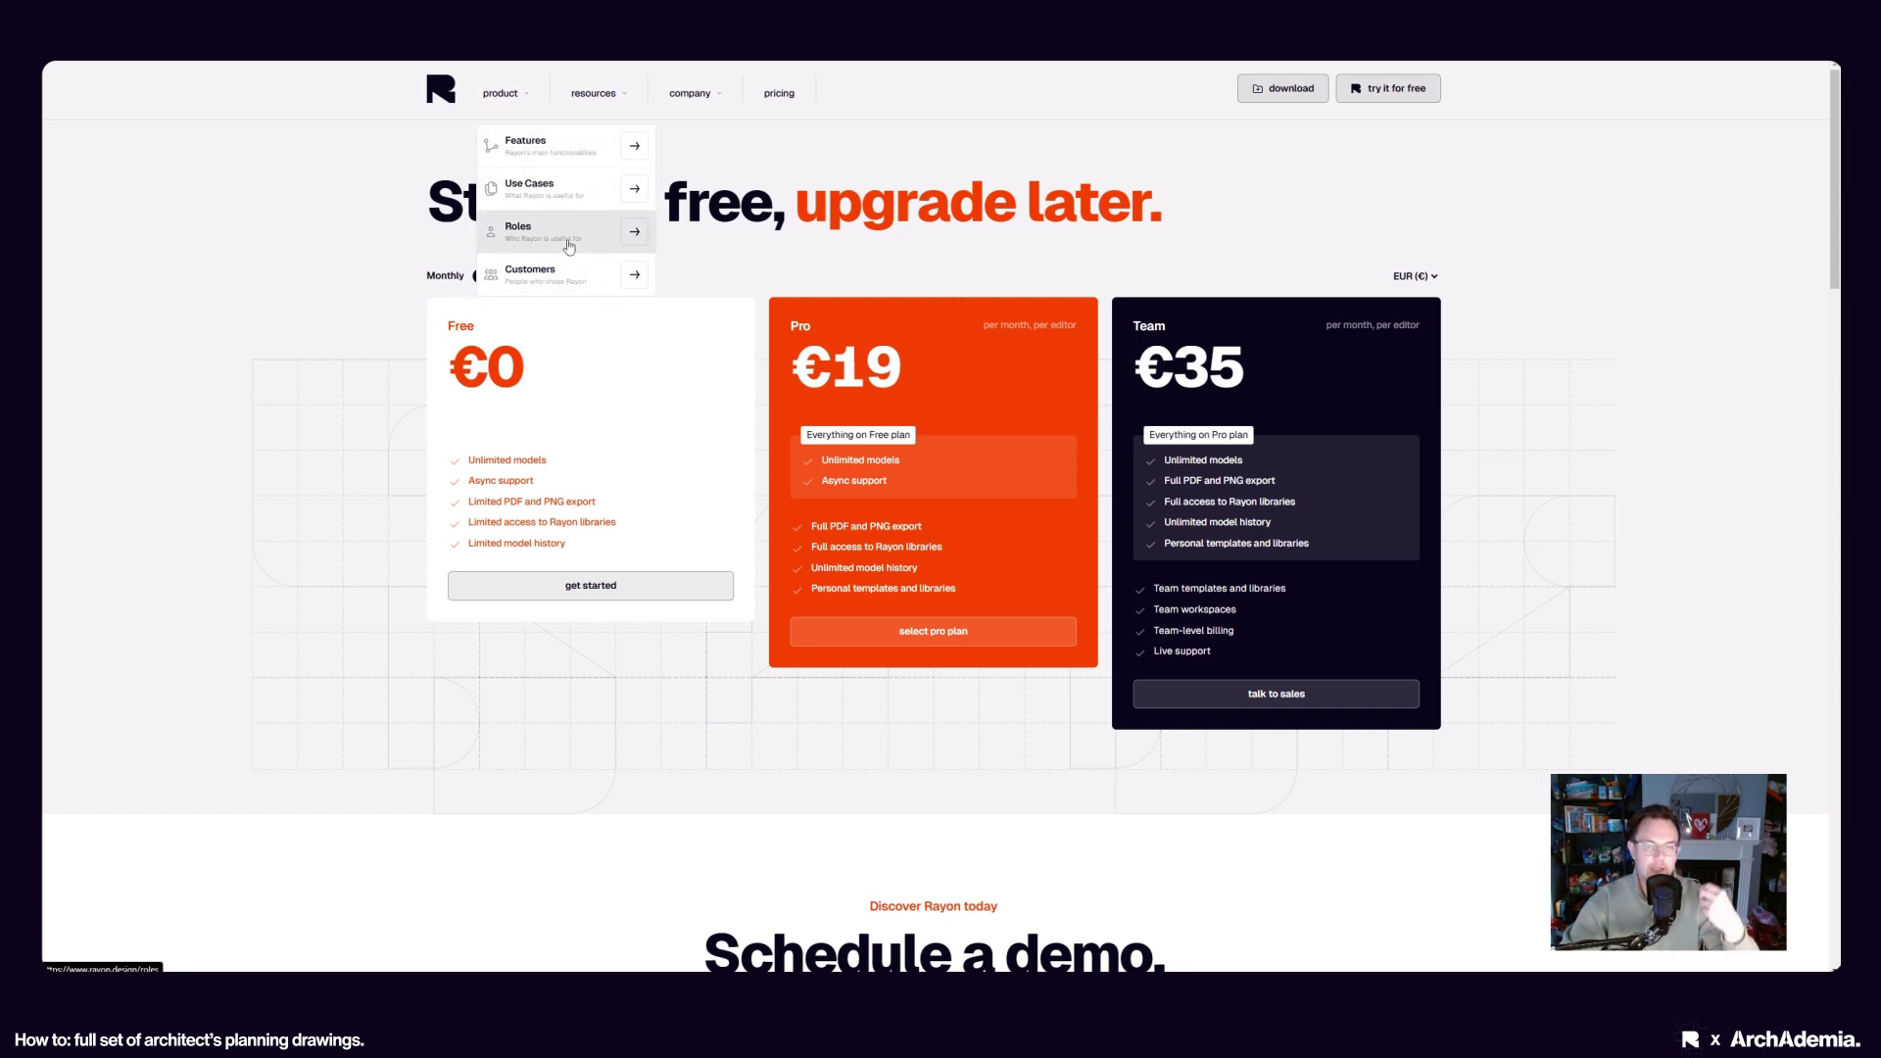
left_click(585, 95)
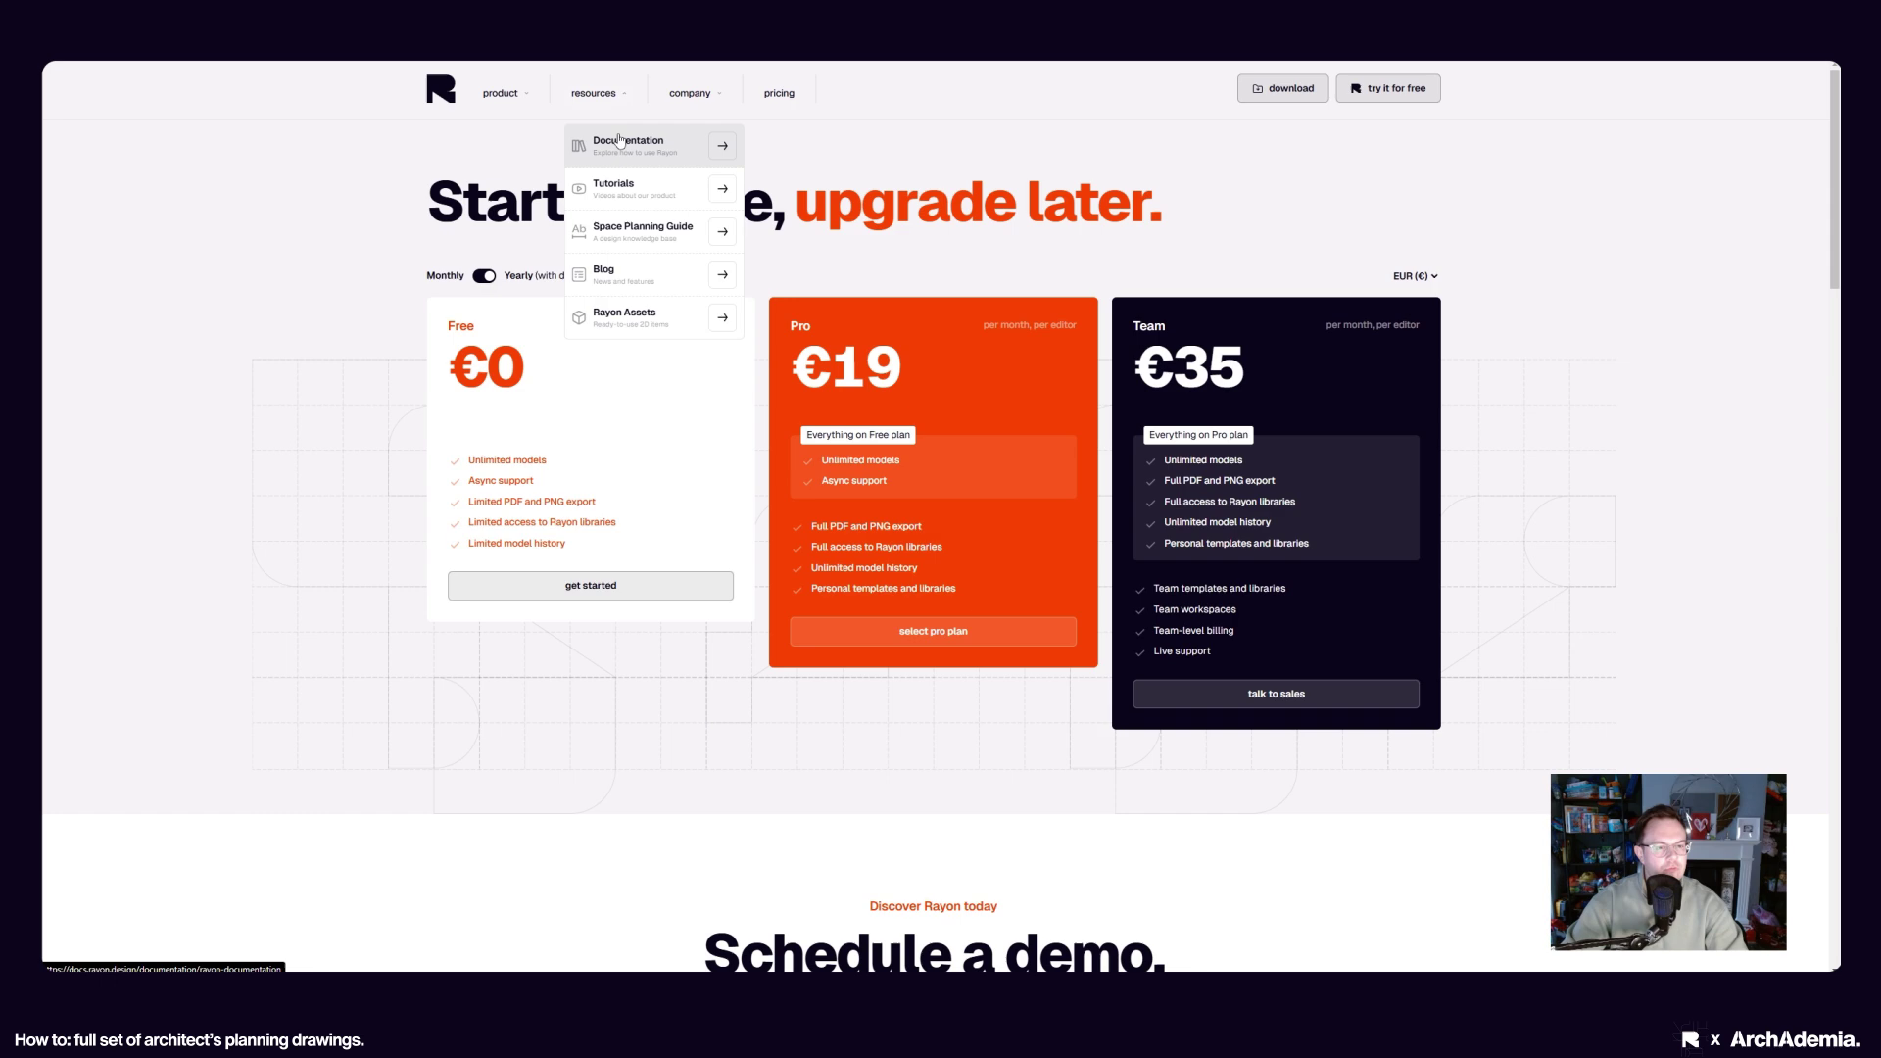
left_click(616, 235)
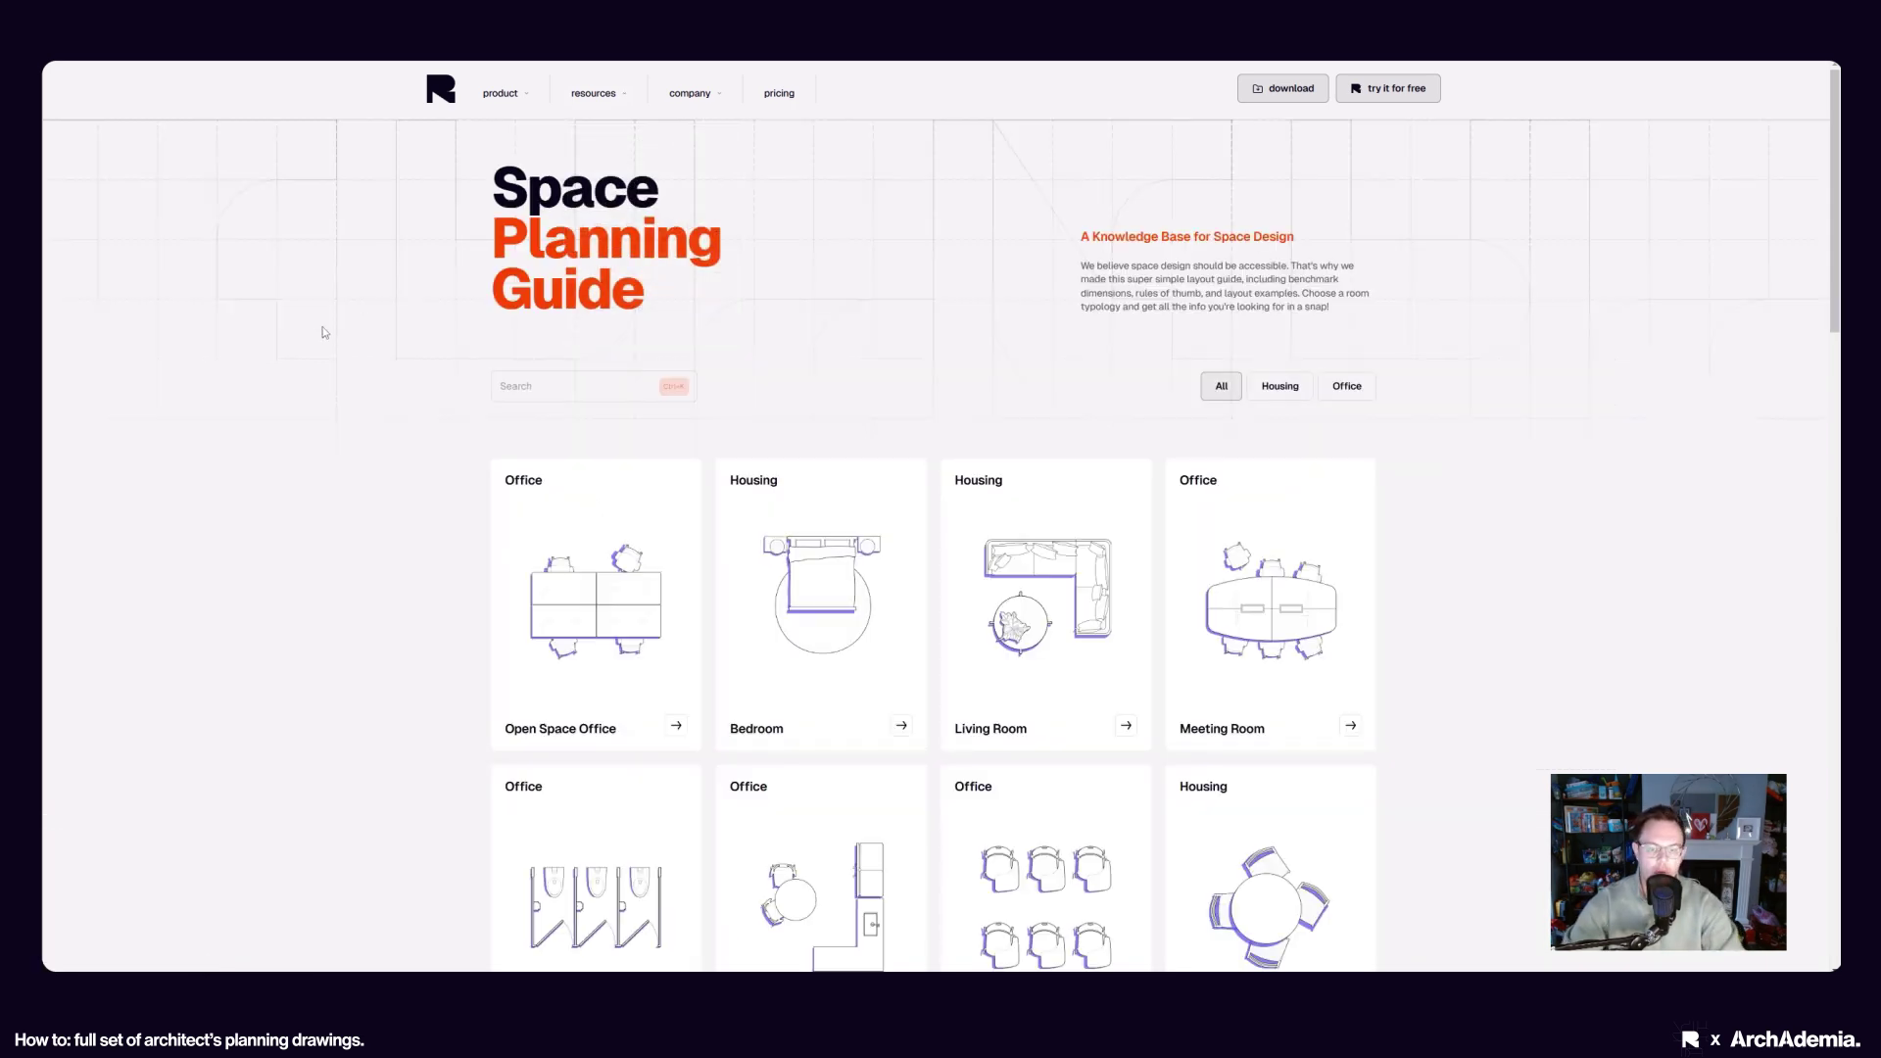
Open the Bedroom guide and review its bed, nightstand, closet and TV unit dimensions
scroll(421, 386, "down", 4)
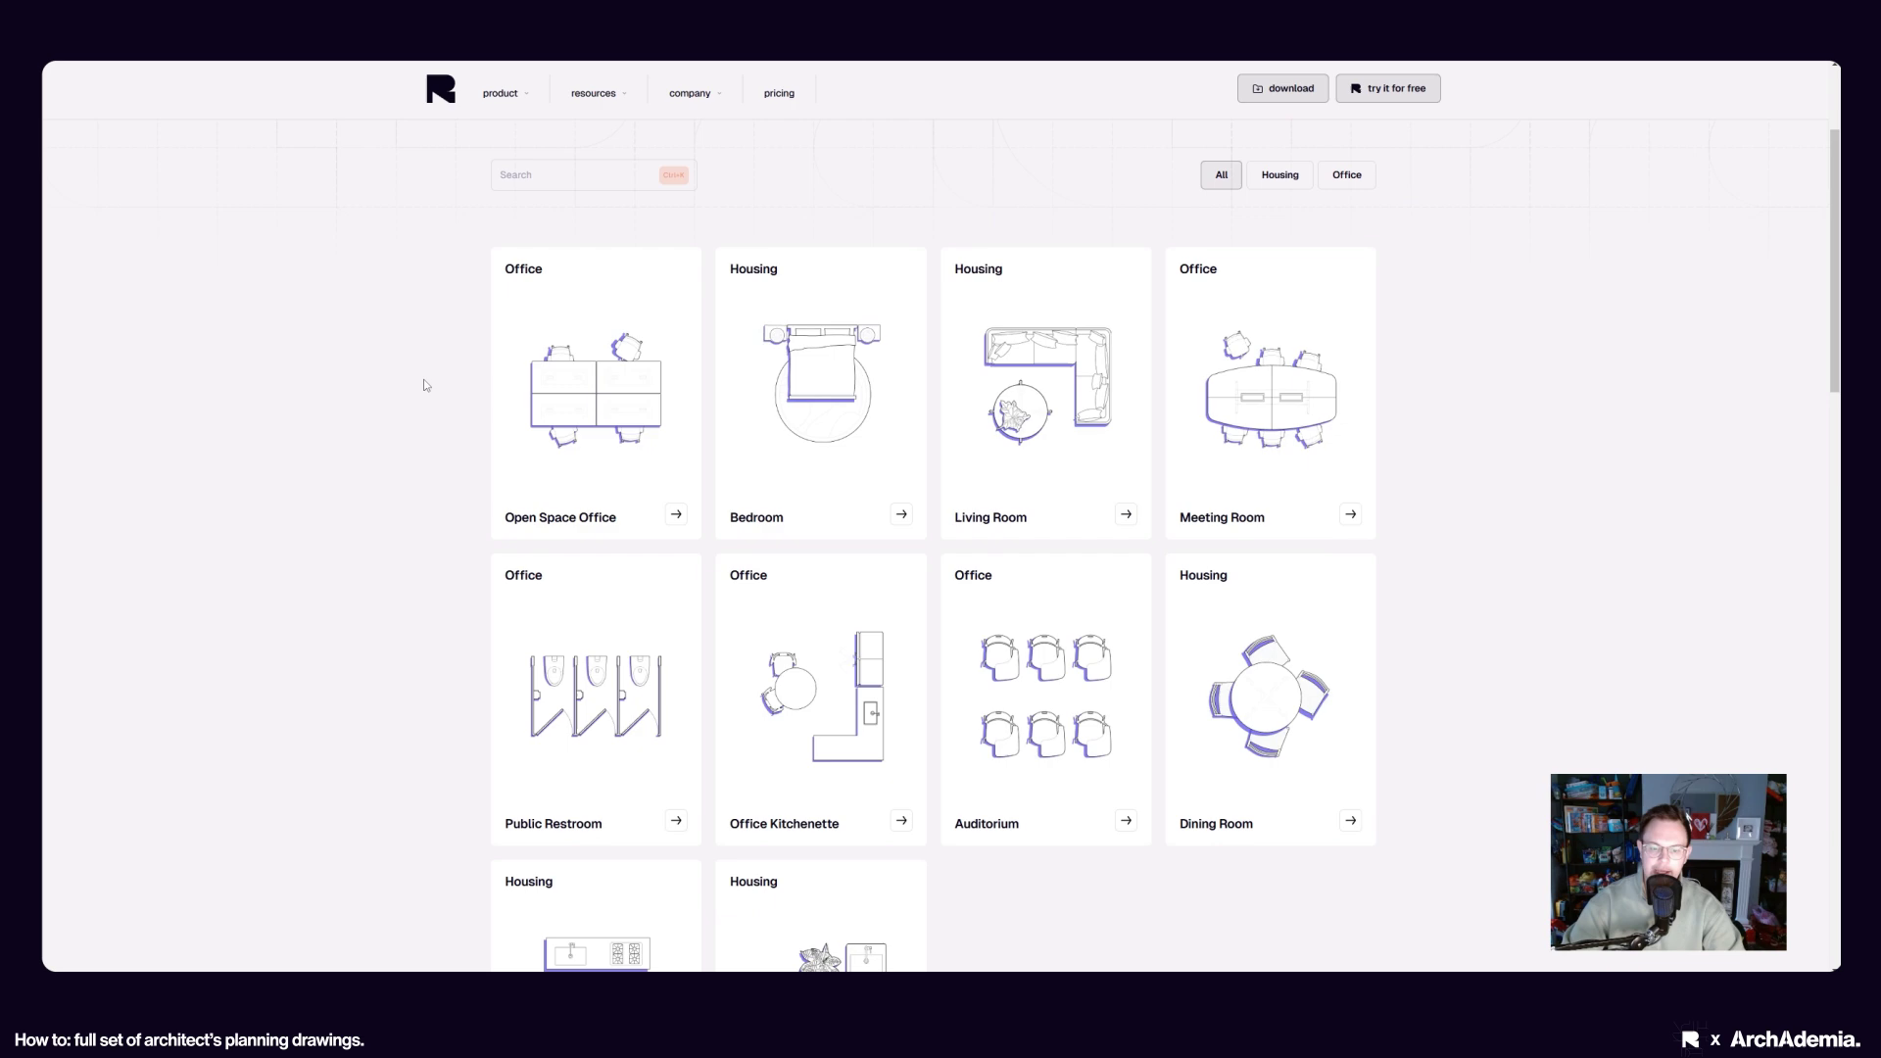
scroll(411, 398, "up", 2)
left_click(895, 584)
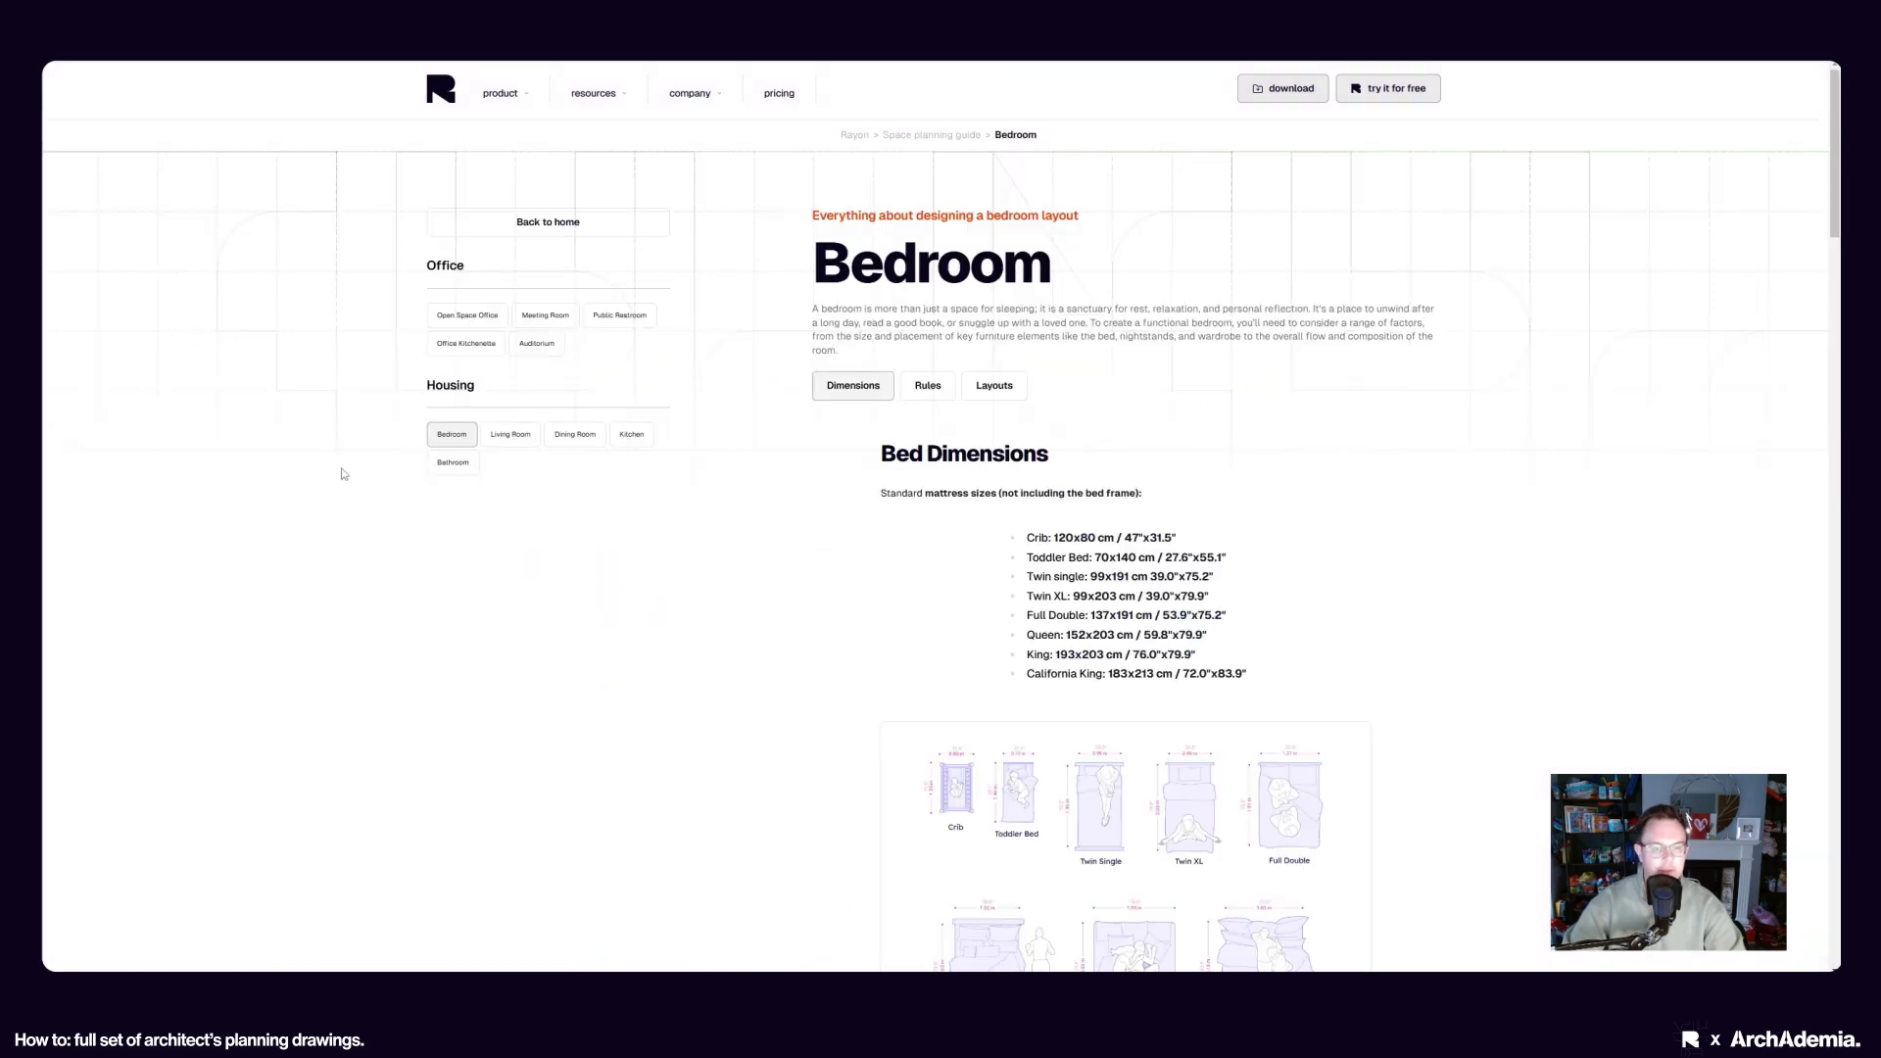
scroll(1004, 594, "down", 7)
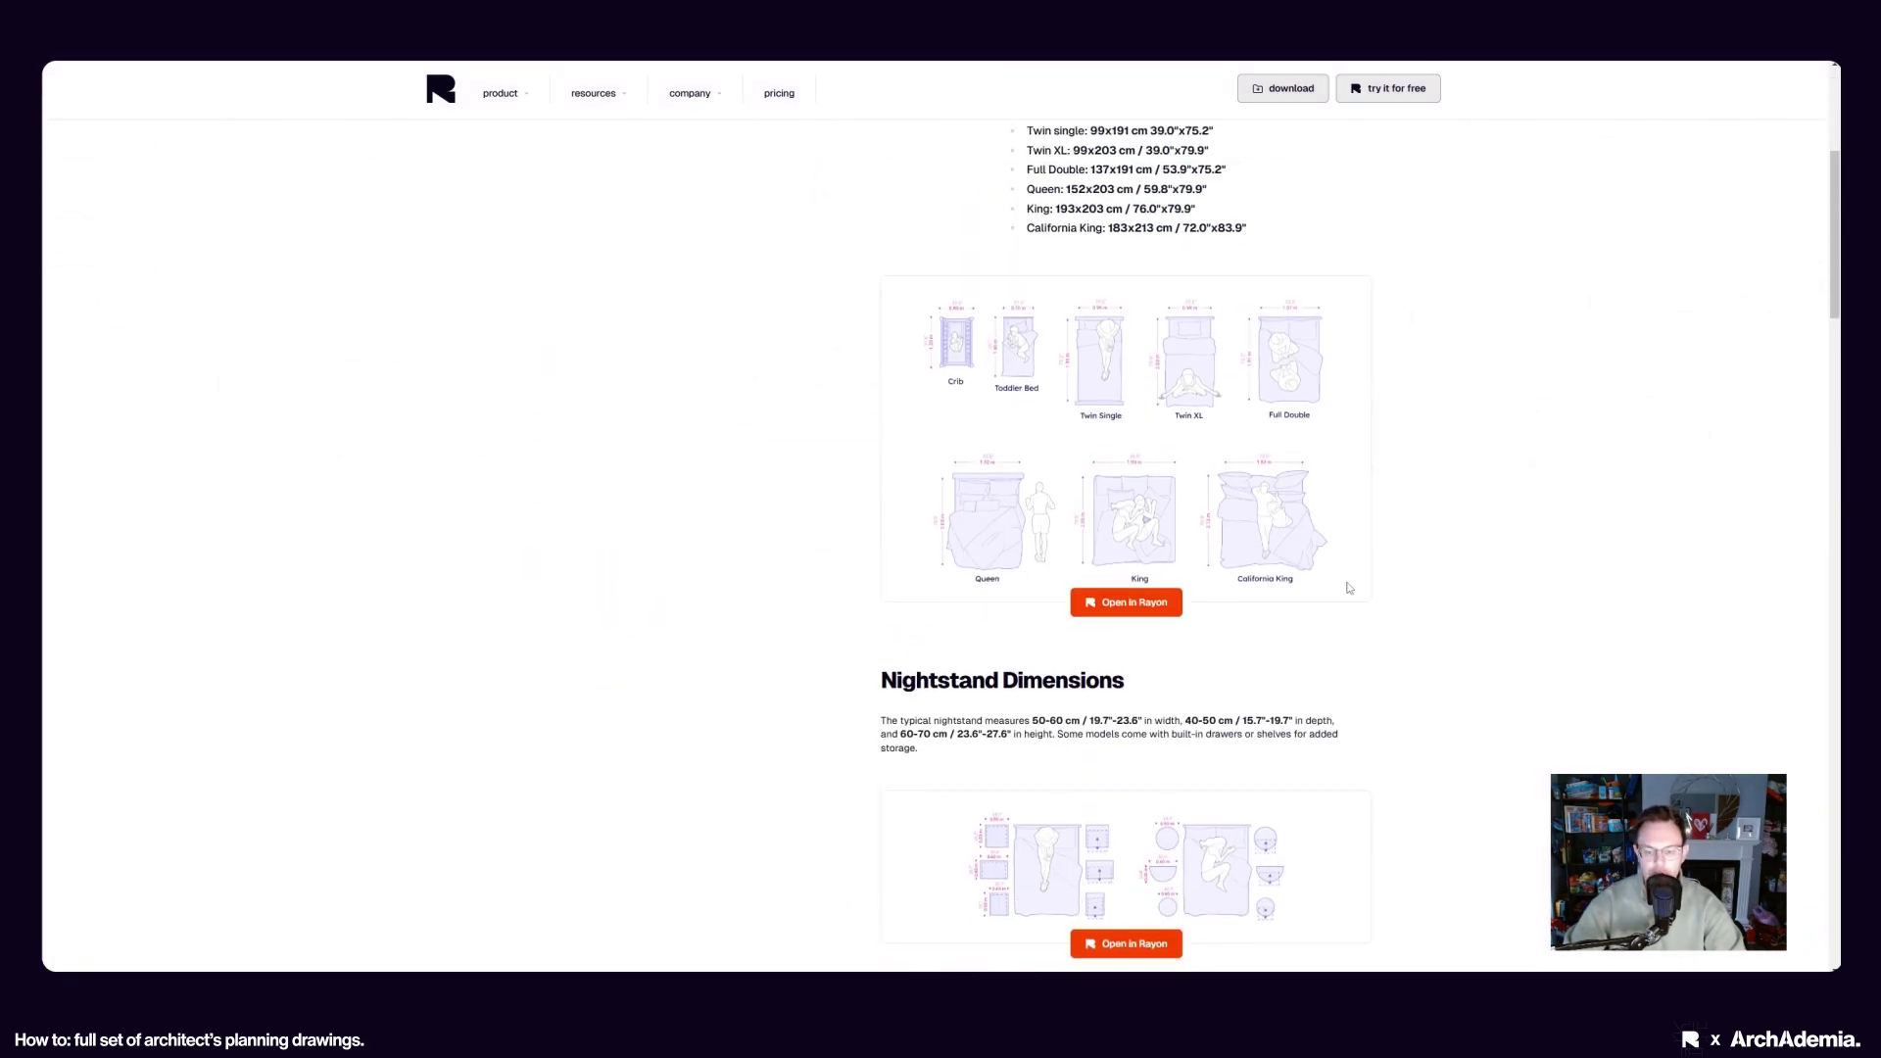
scroll(1336, 594, "down", 20)
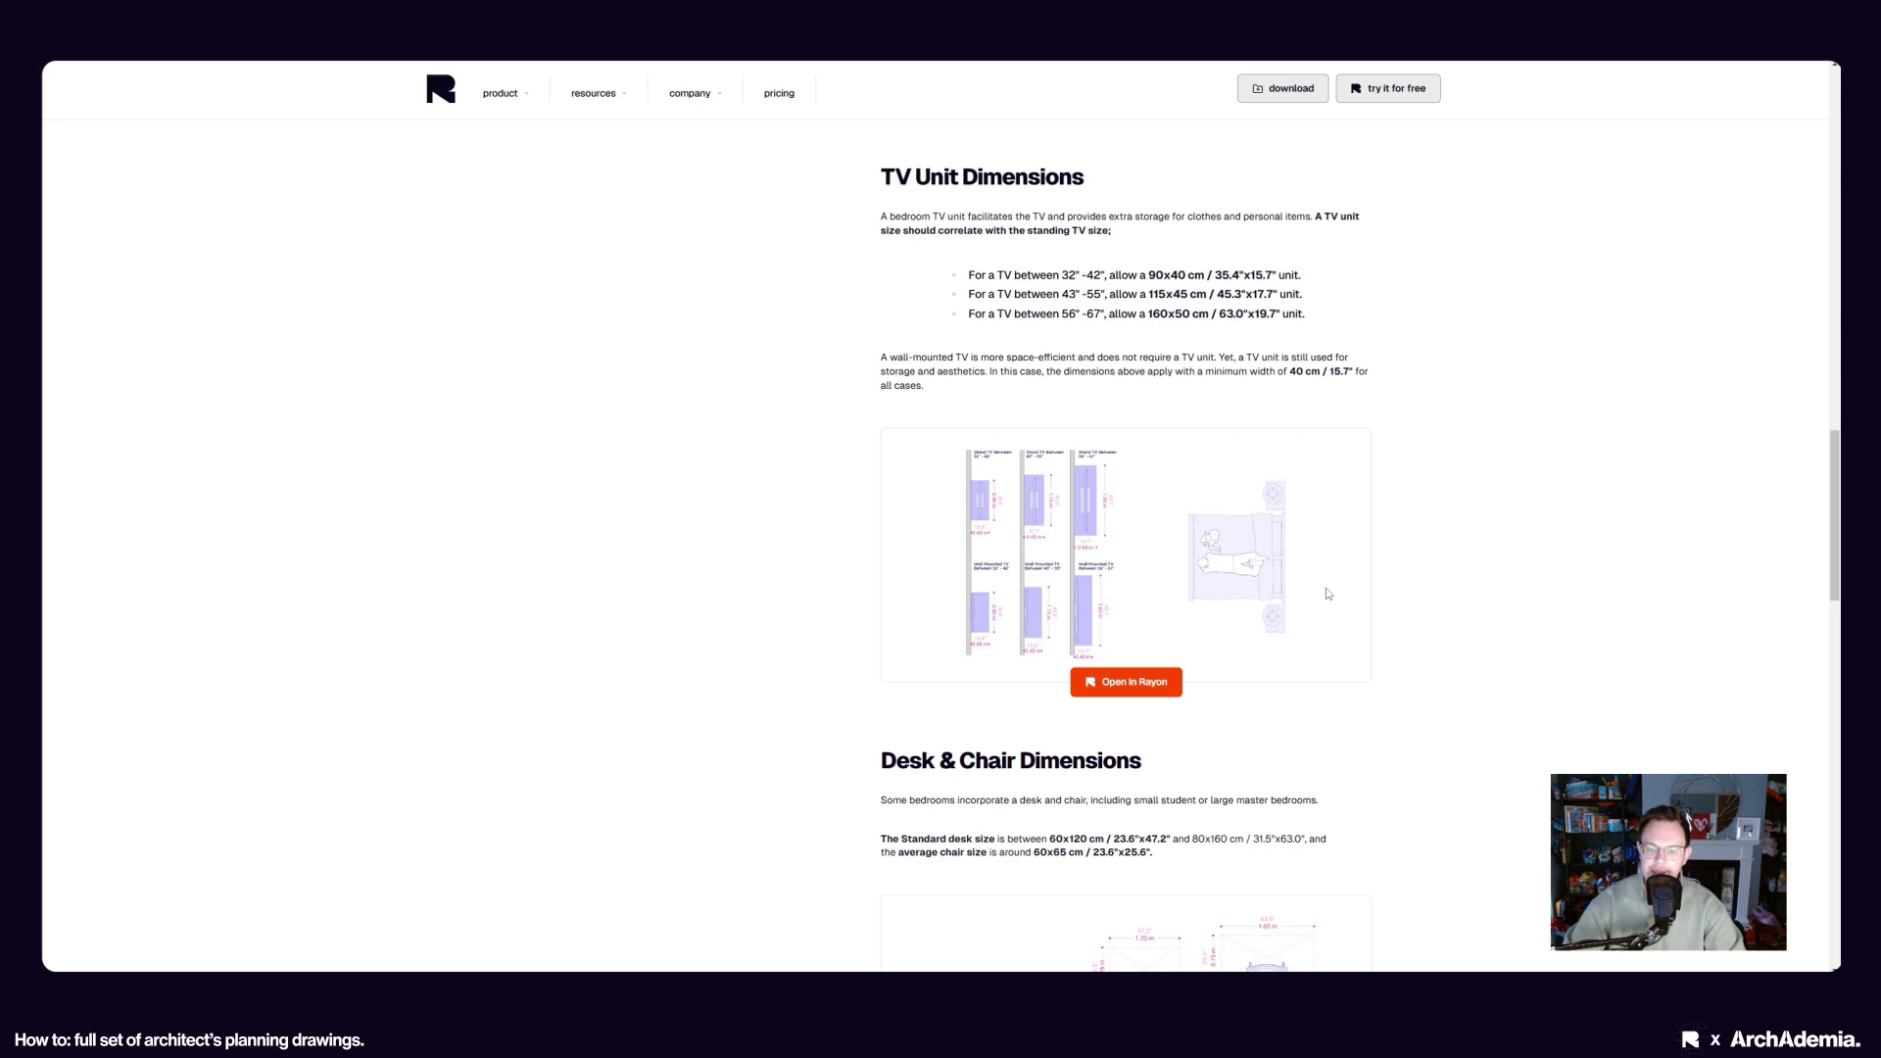
scroll(1327, 593, "up", 13)
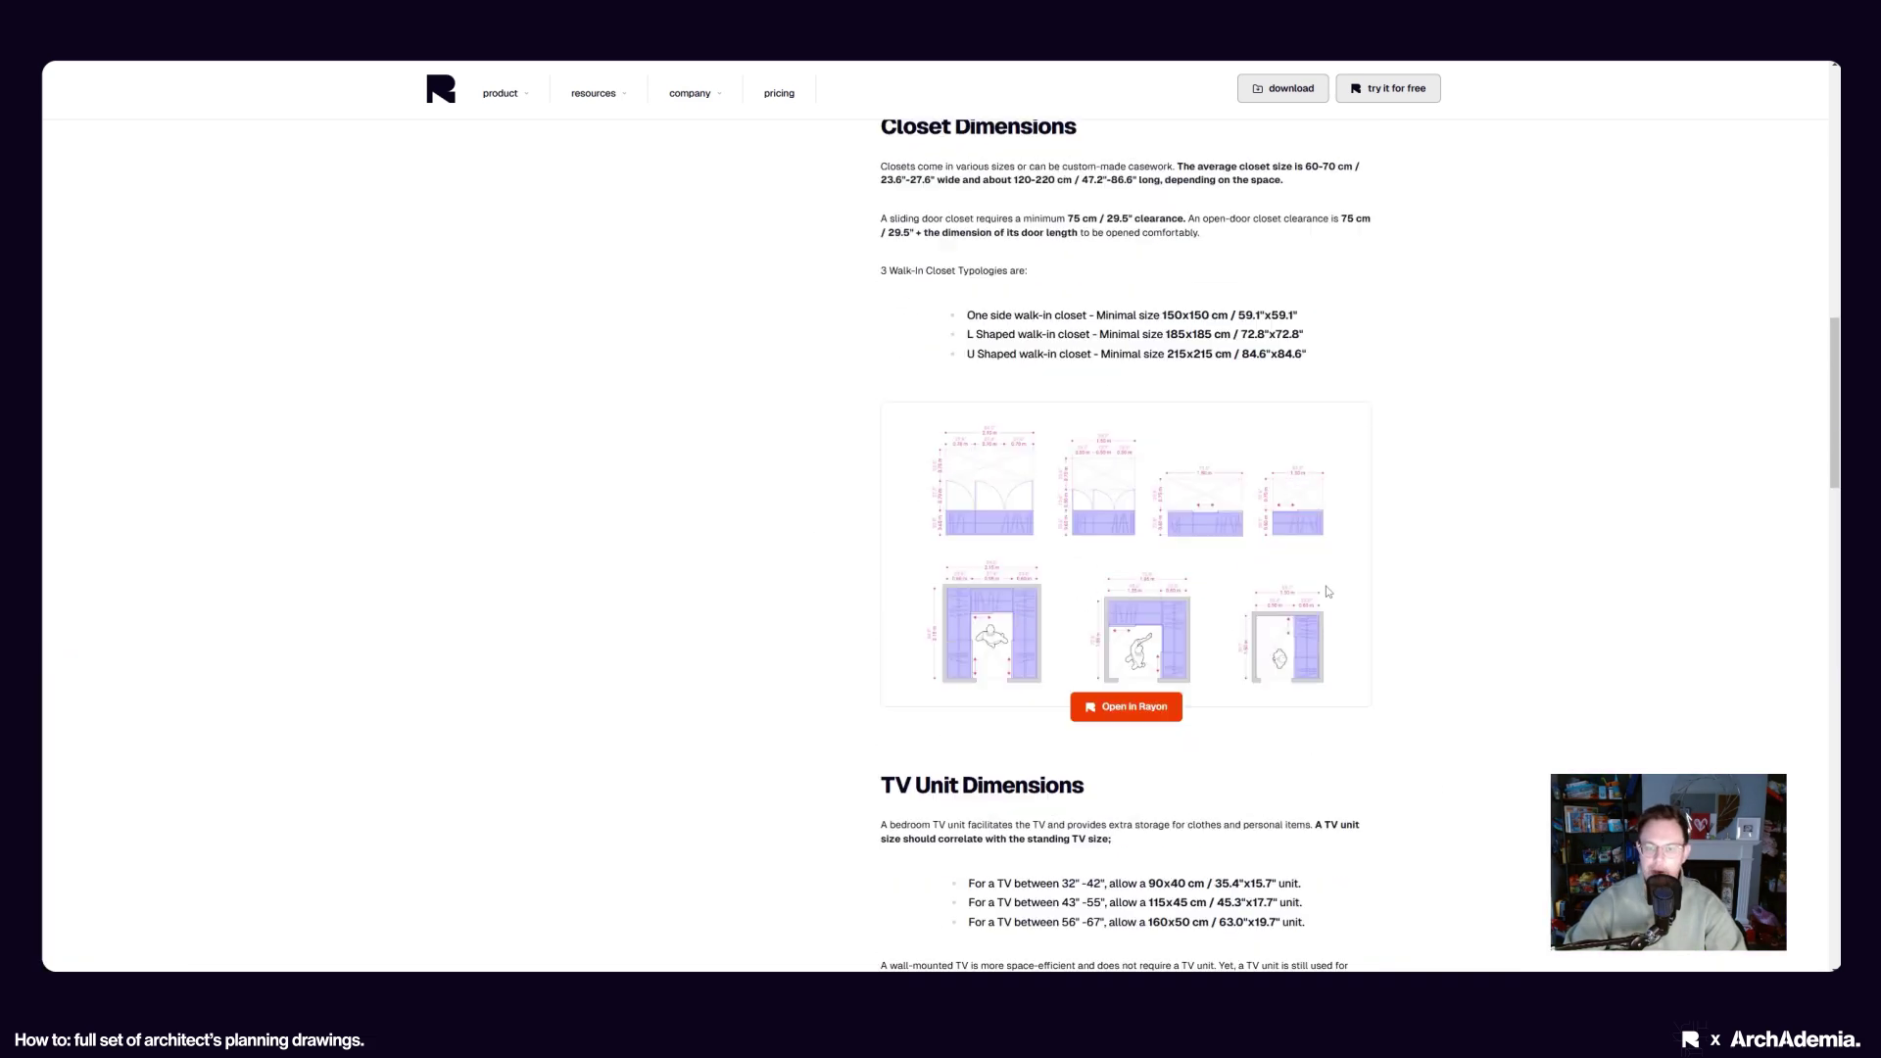
scroll(1327, 592, "up", 10)
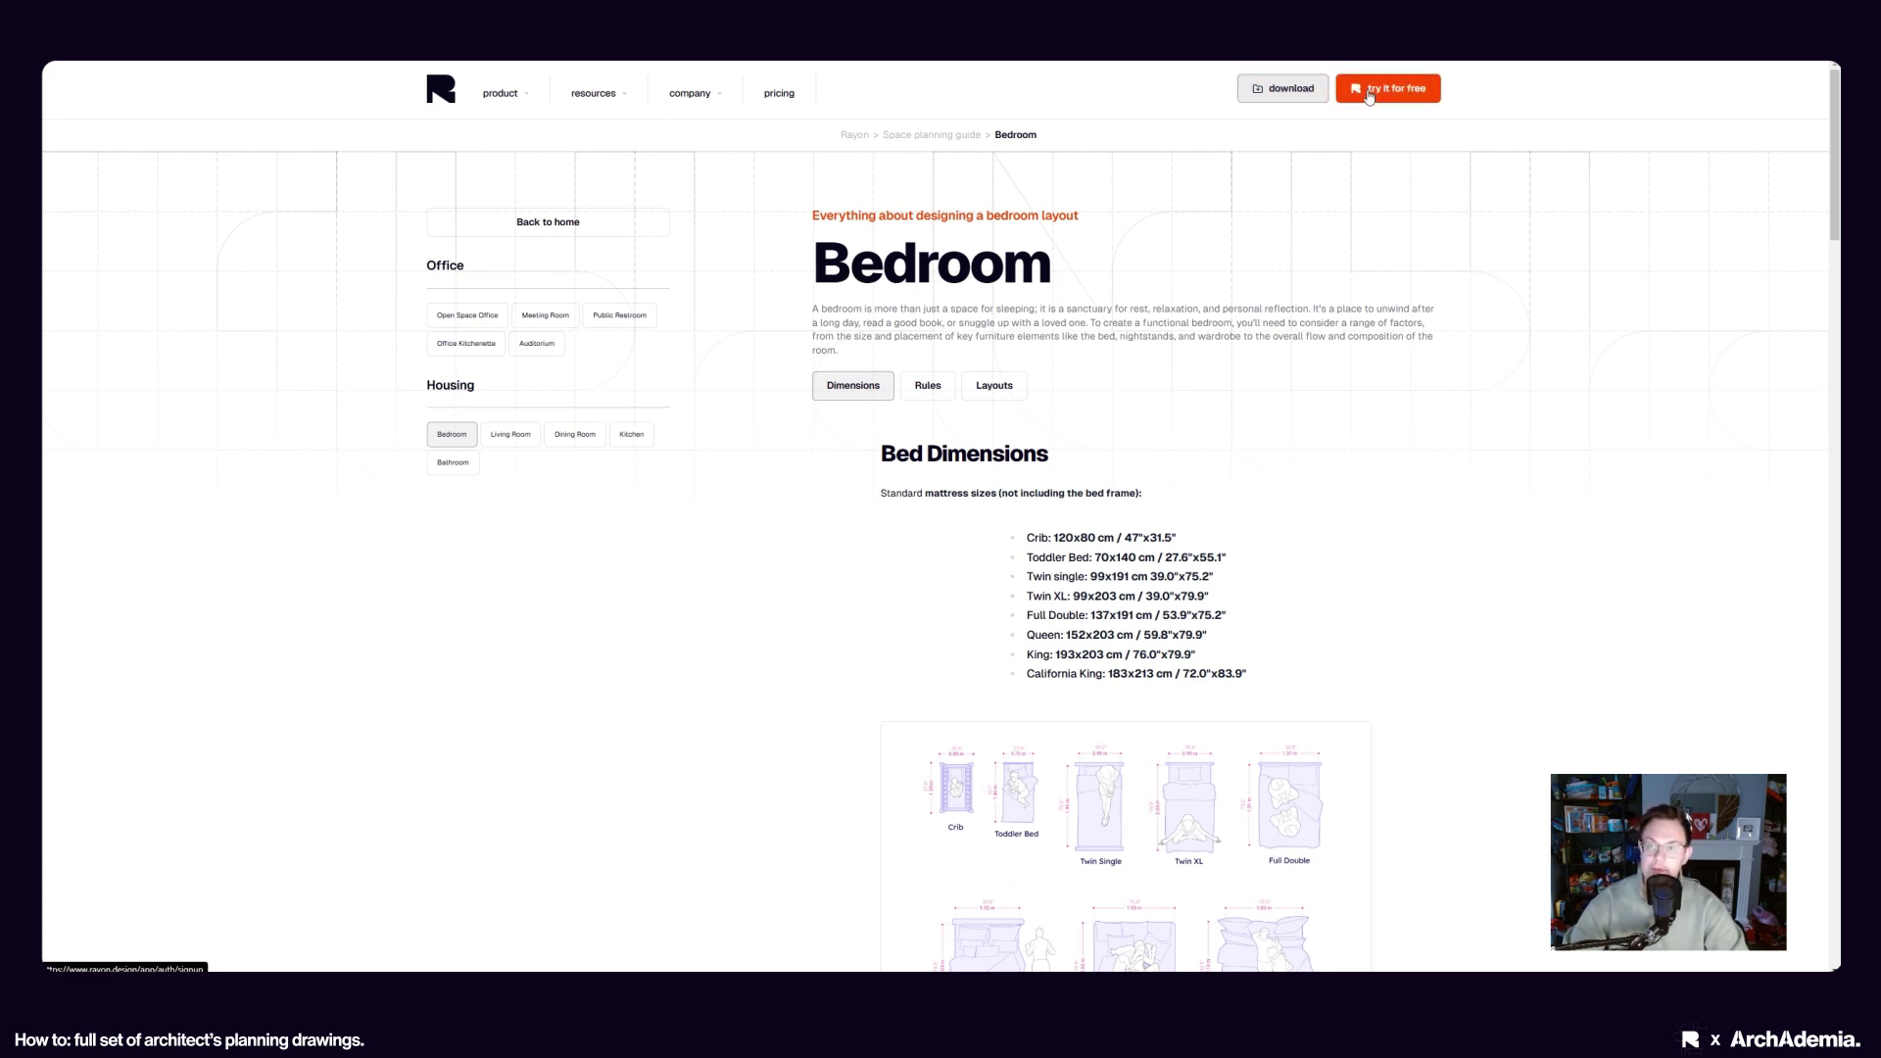
Start a free account, fill in the name, and answer Architect with company size 1 - 10
left_click(1367, 90)
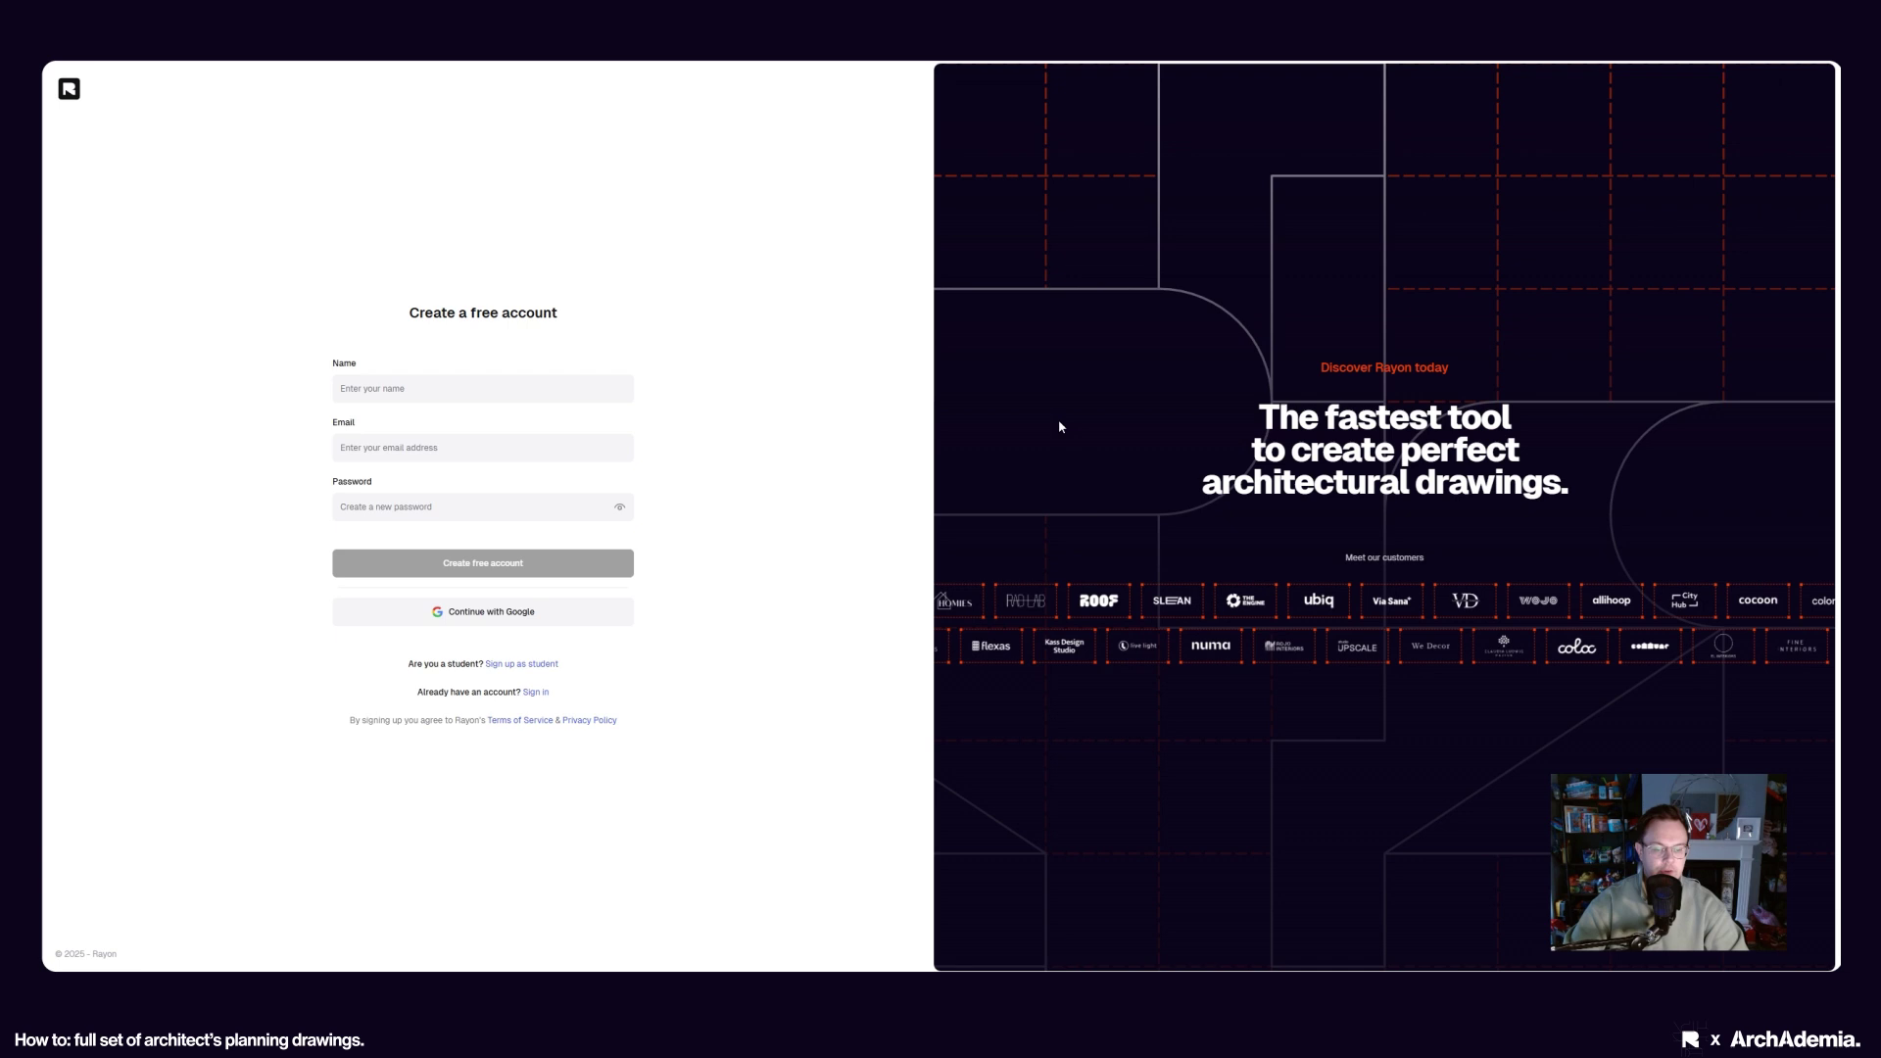
left_click(381, 388)
left_click(244, 420)
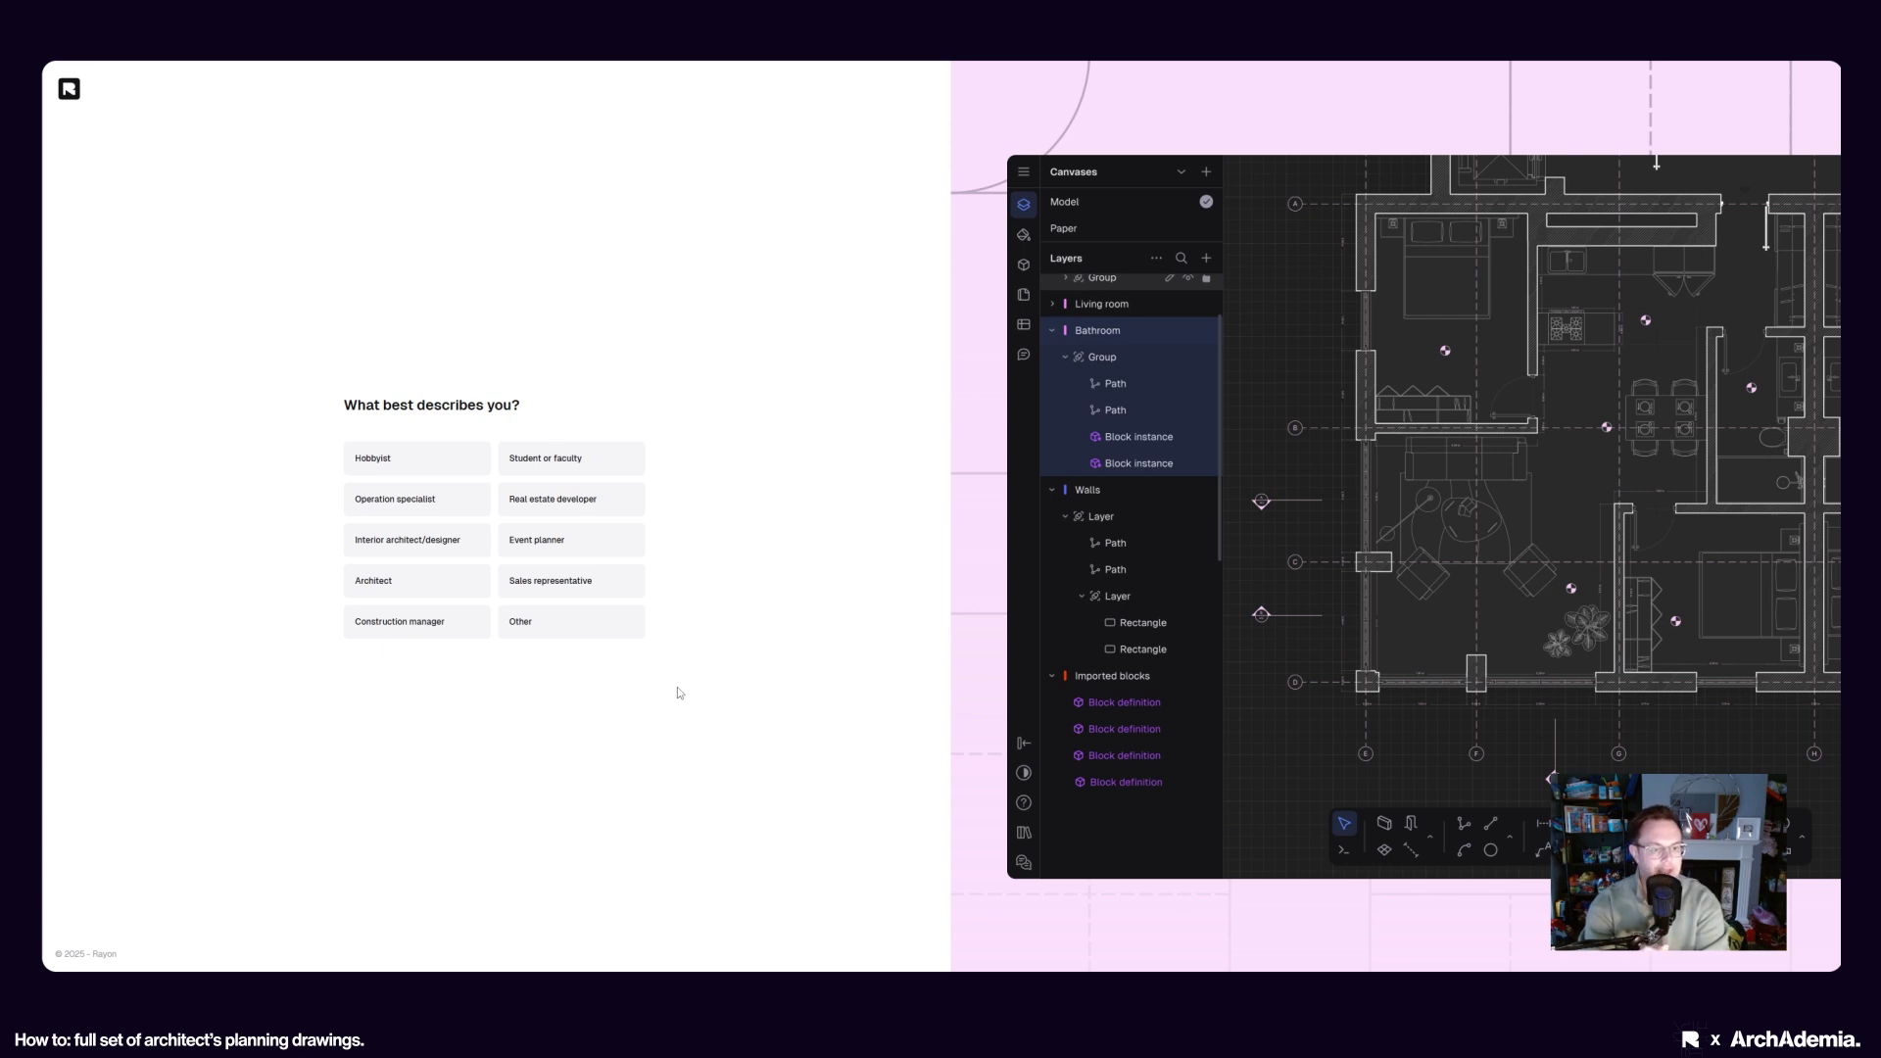
left_click(416, 580)
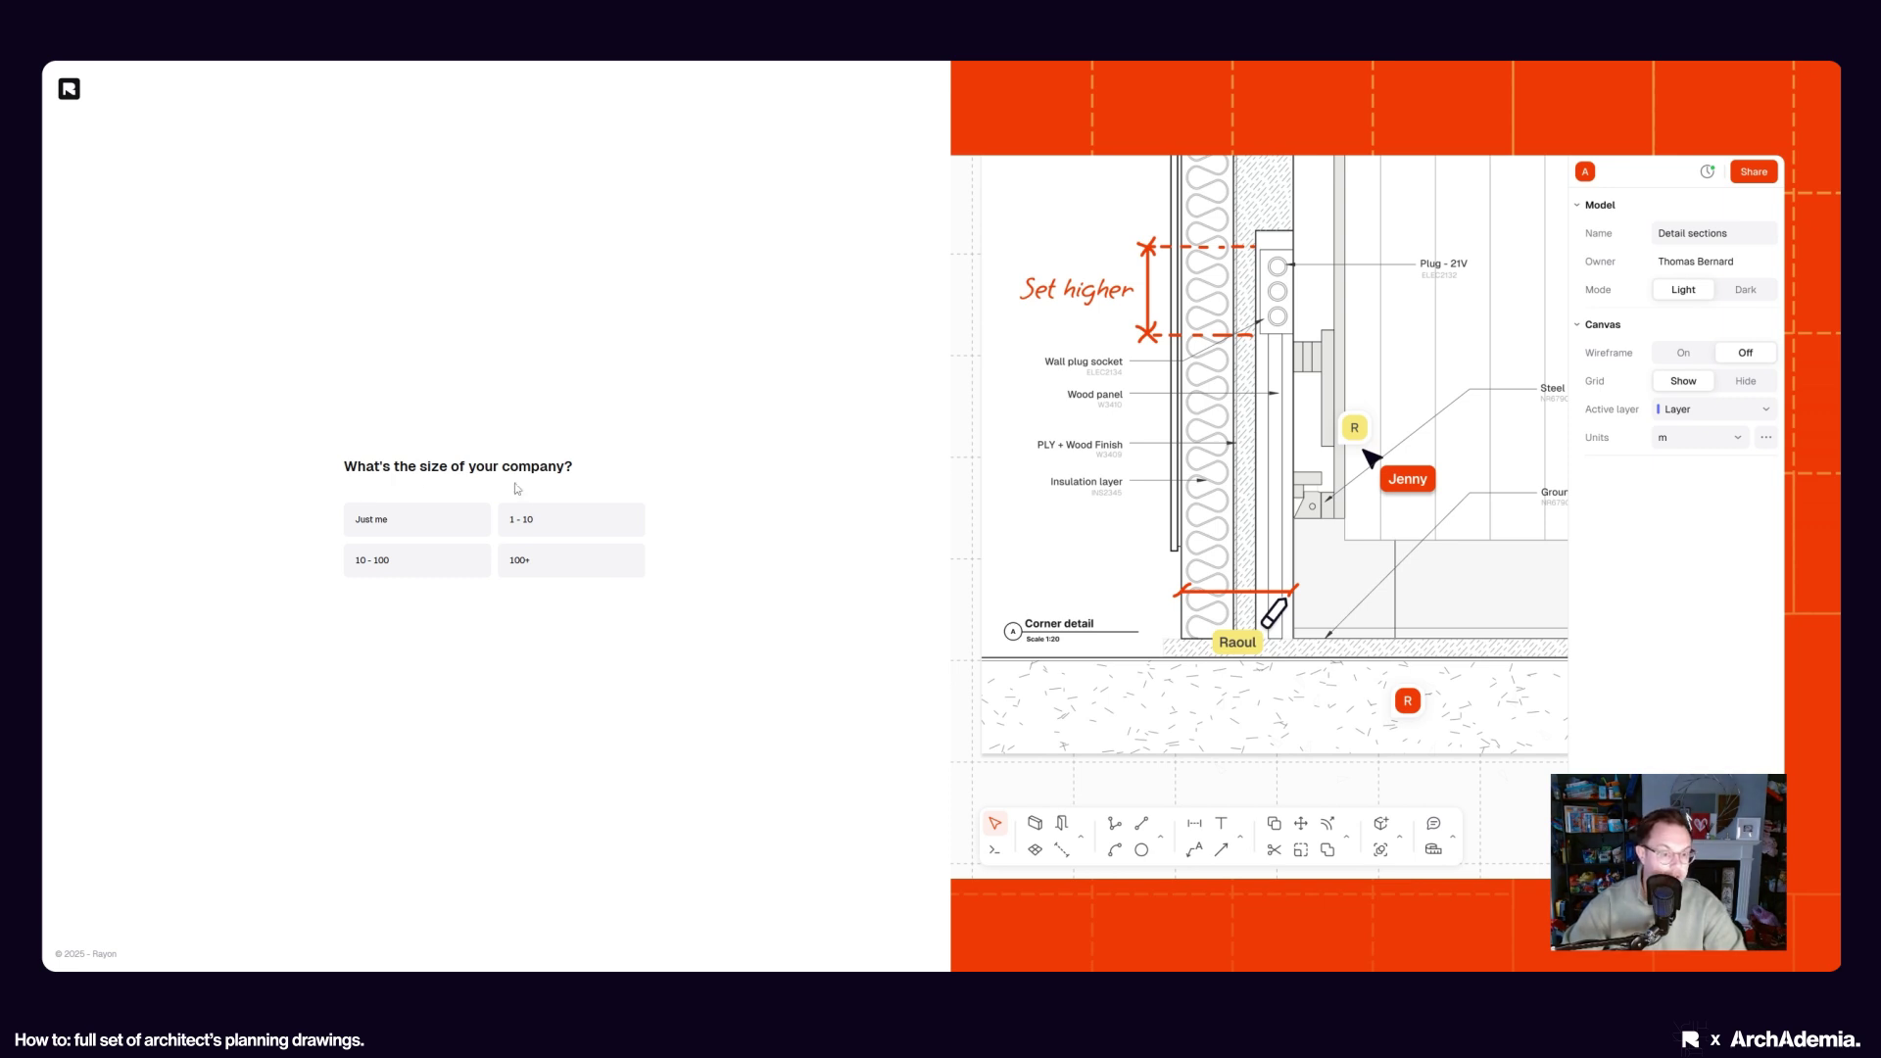
left_click(529, 519)
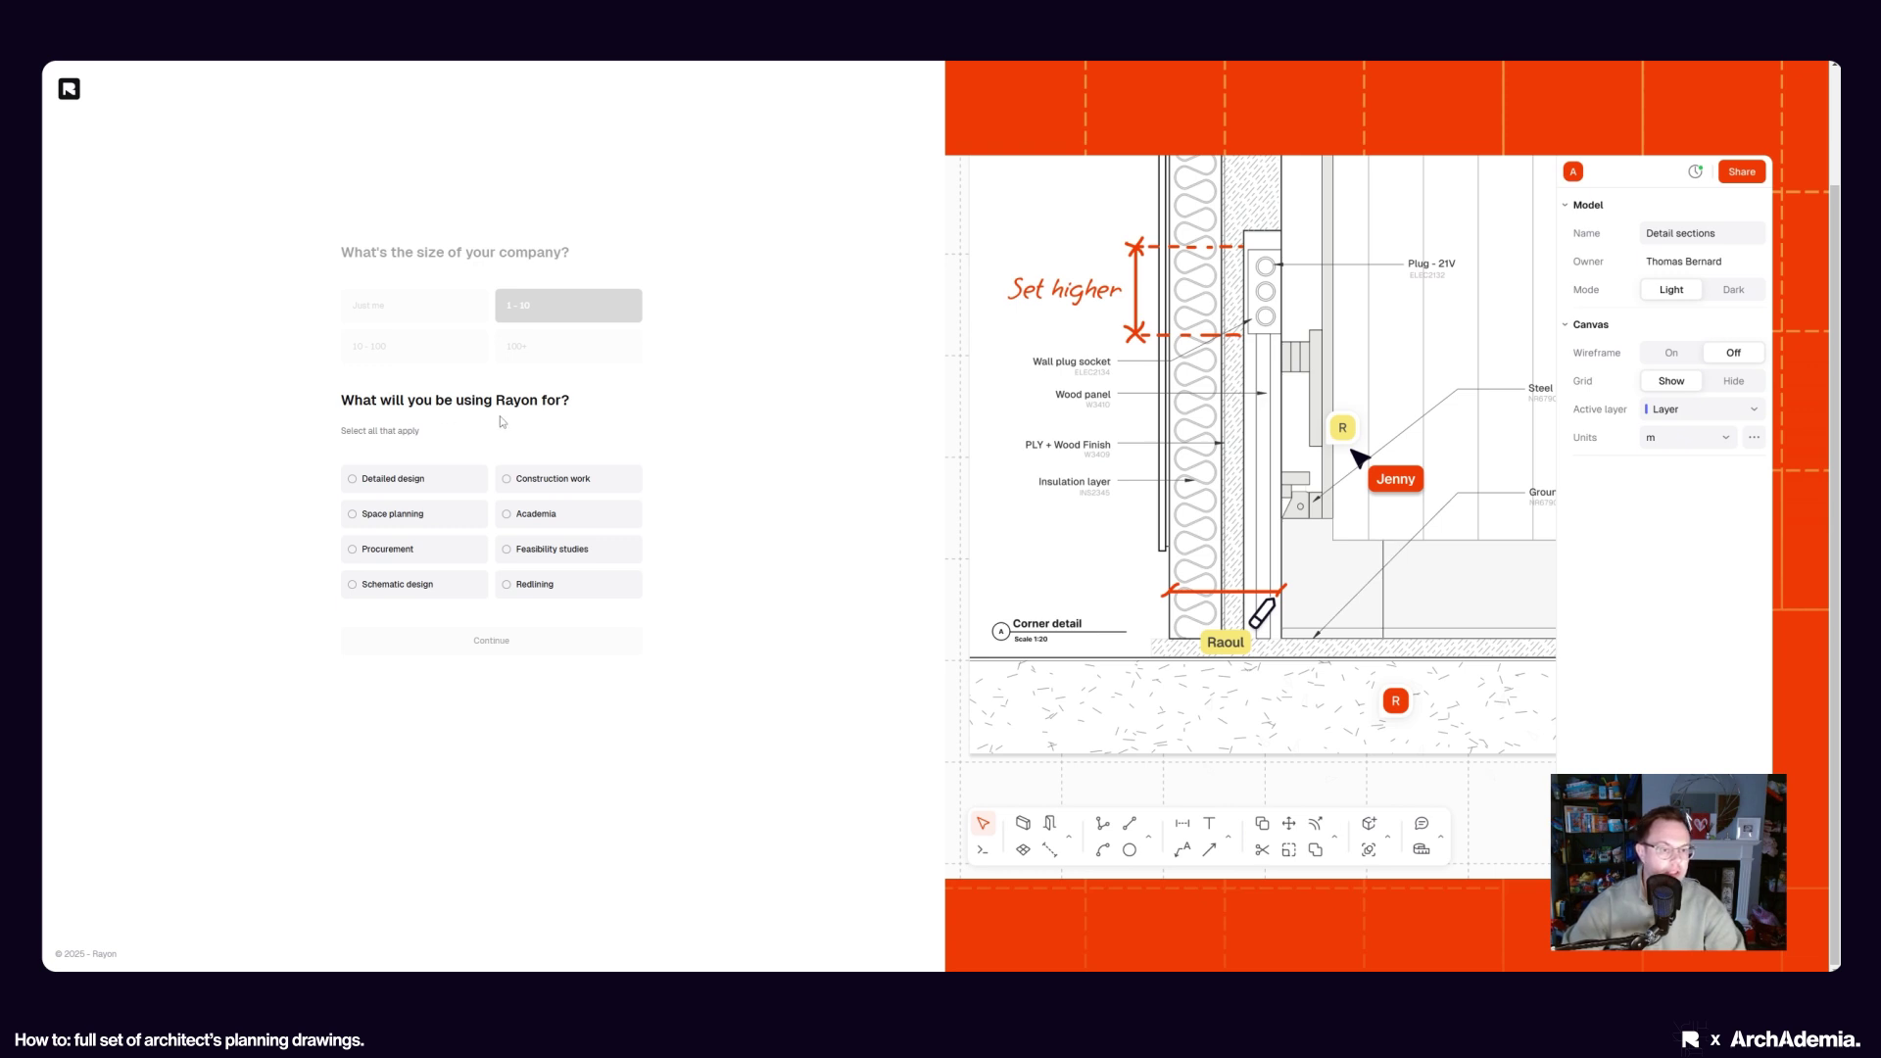
Choose Detailed design and Construction work as intended uses, and answer starting a new project
left_click(395, 487)
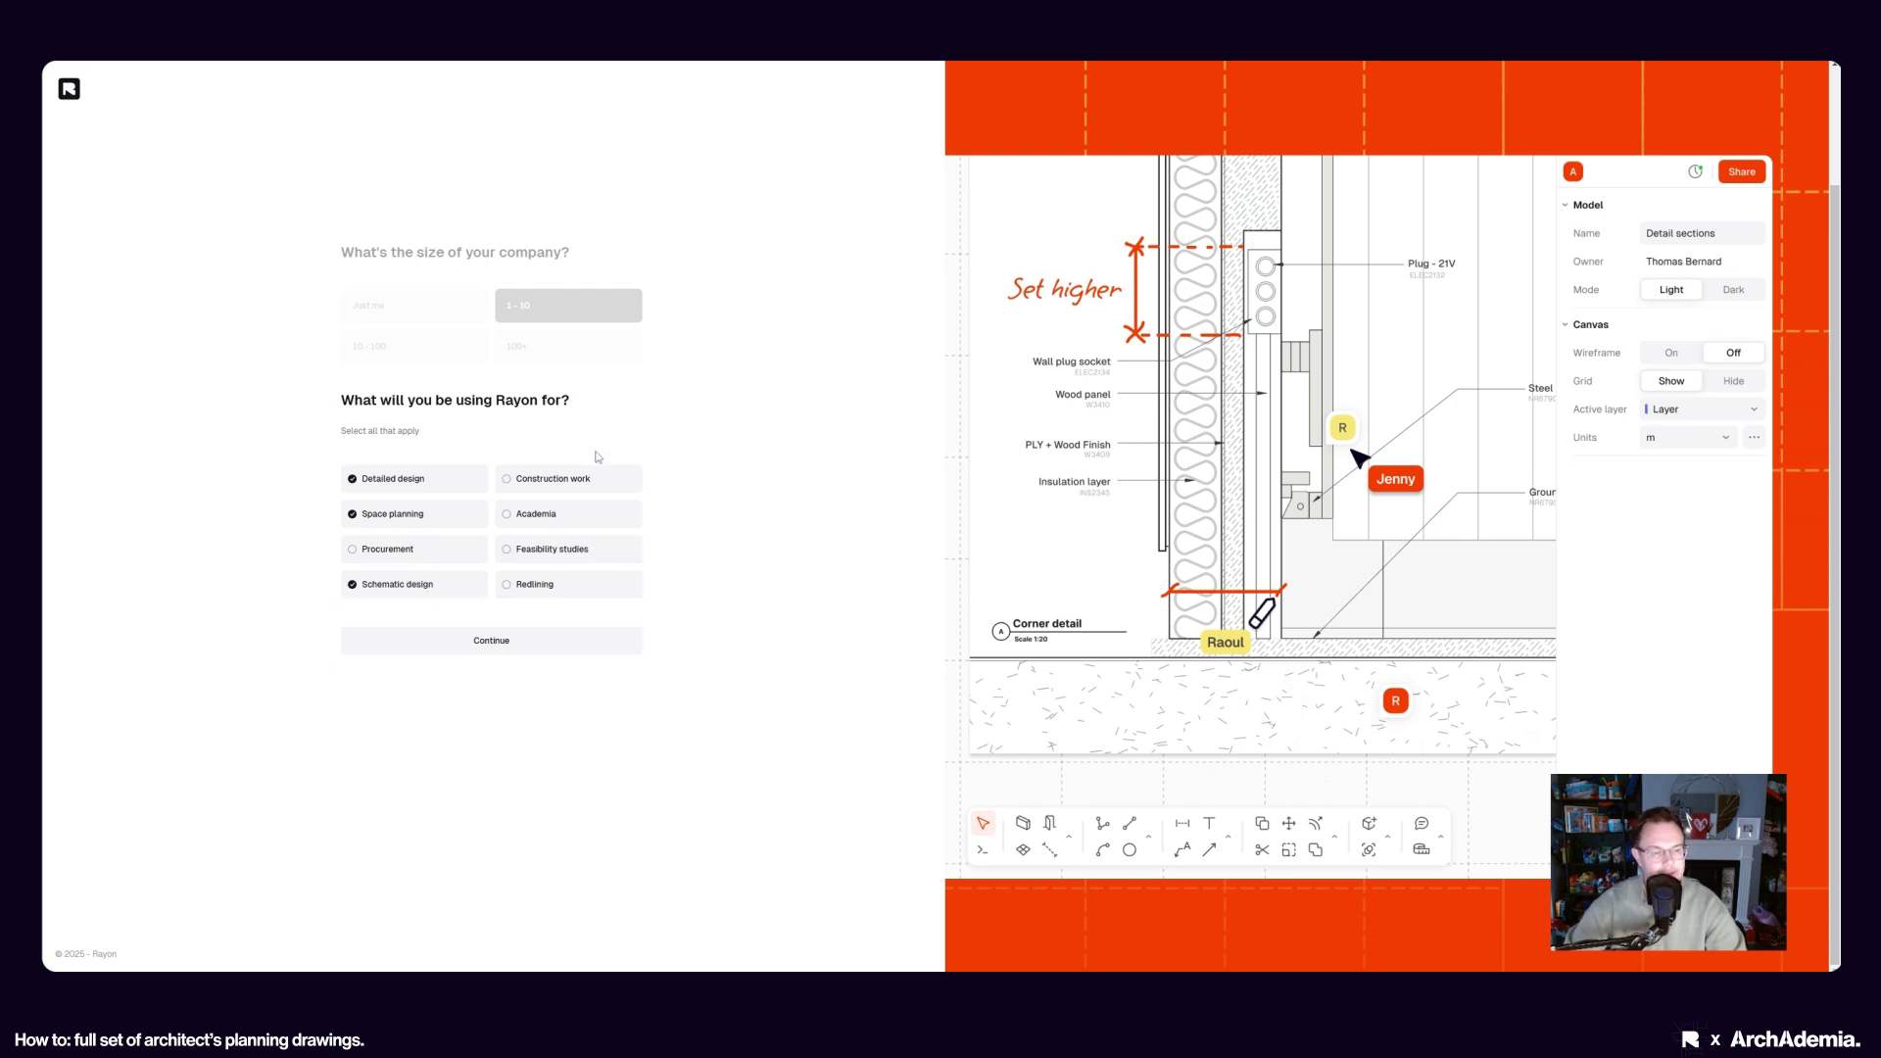
left_click(553, 478)
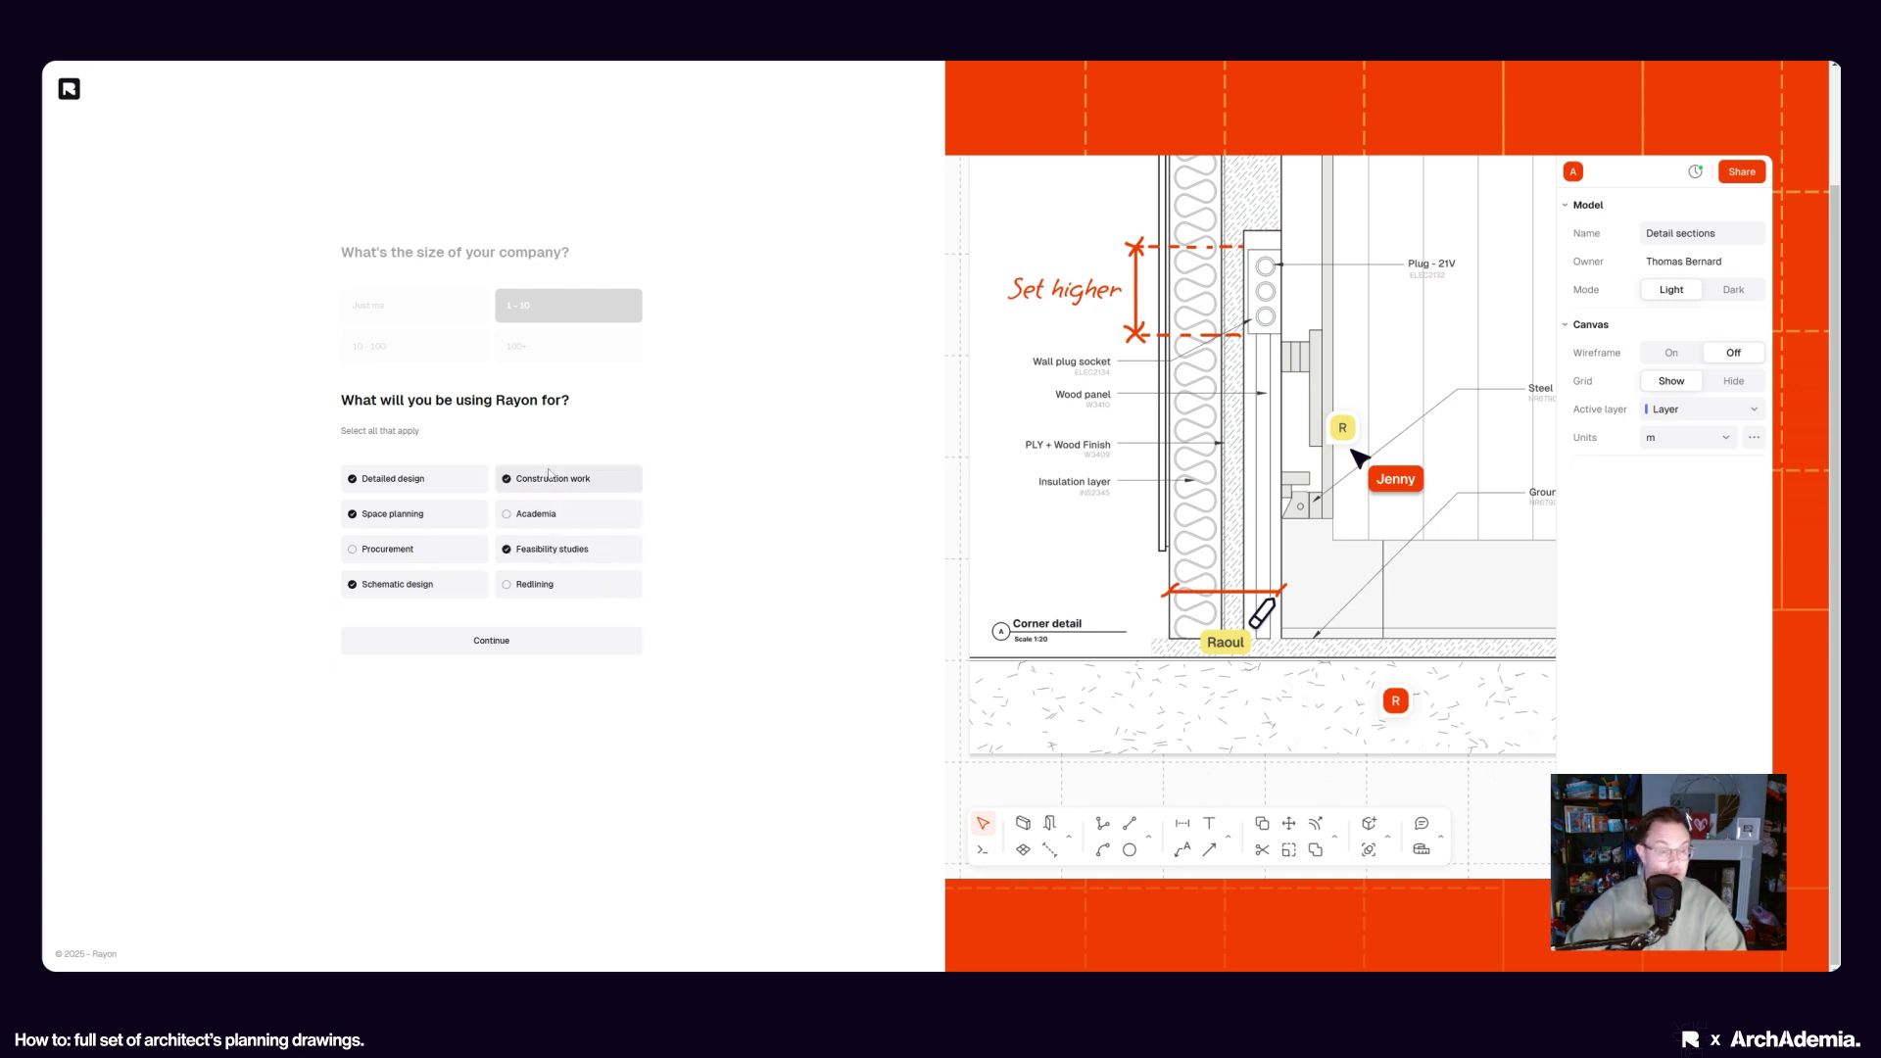
left_click(507, 642)
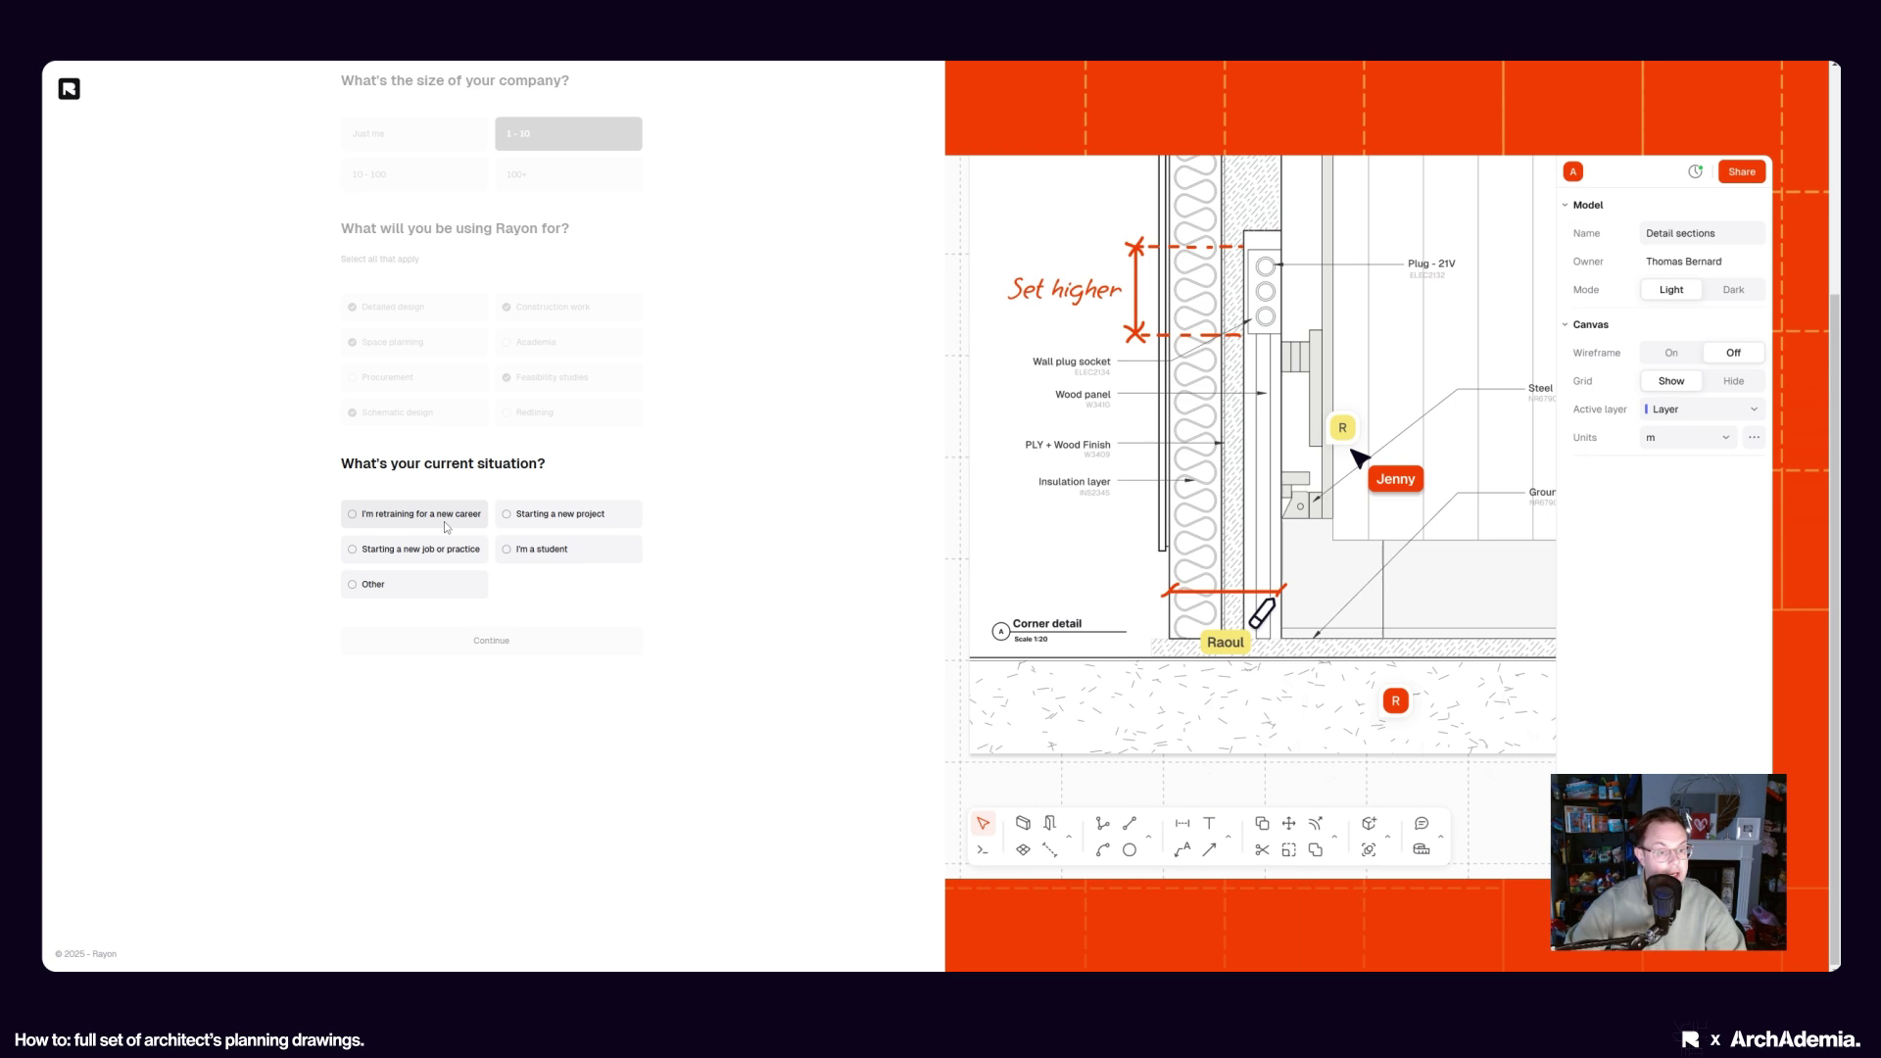
left_click(578, 515)
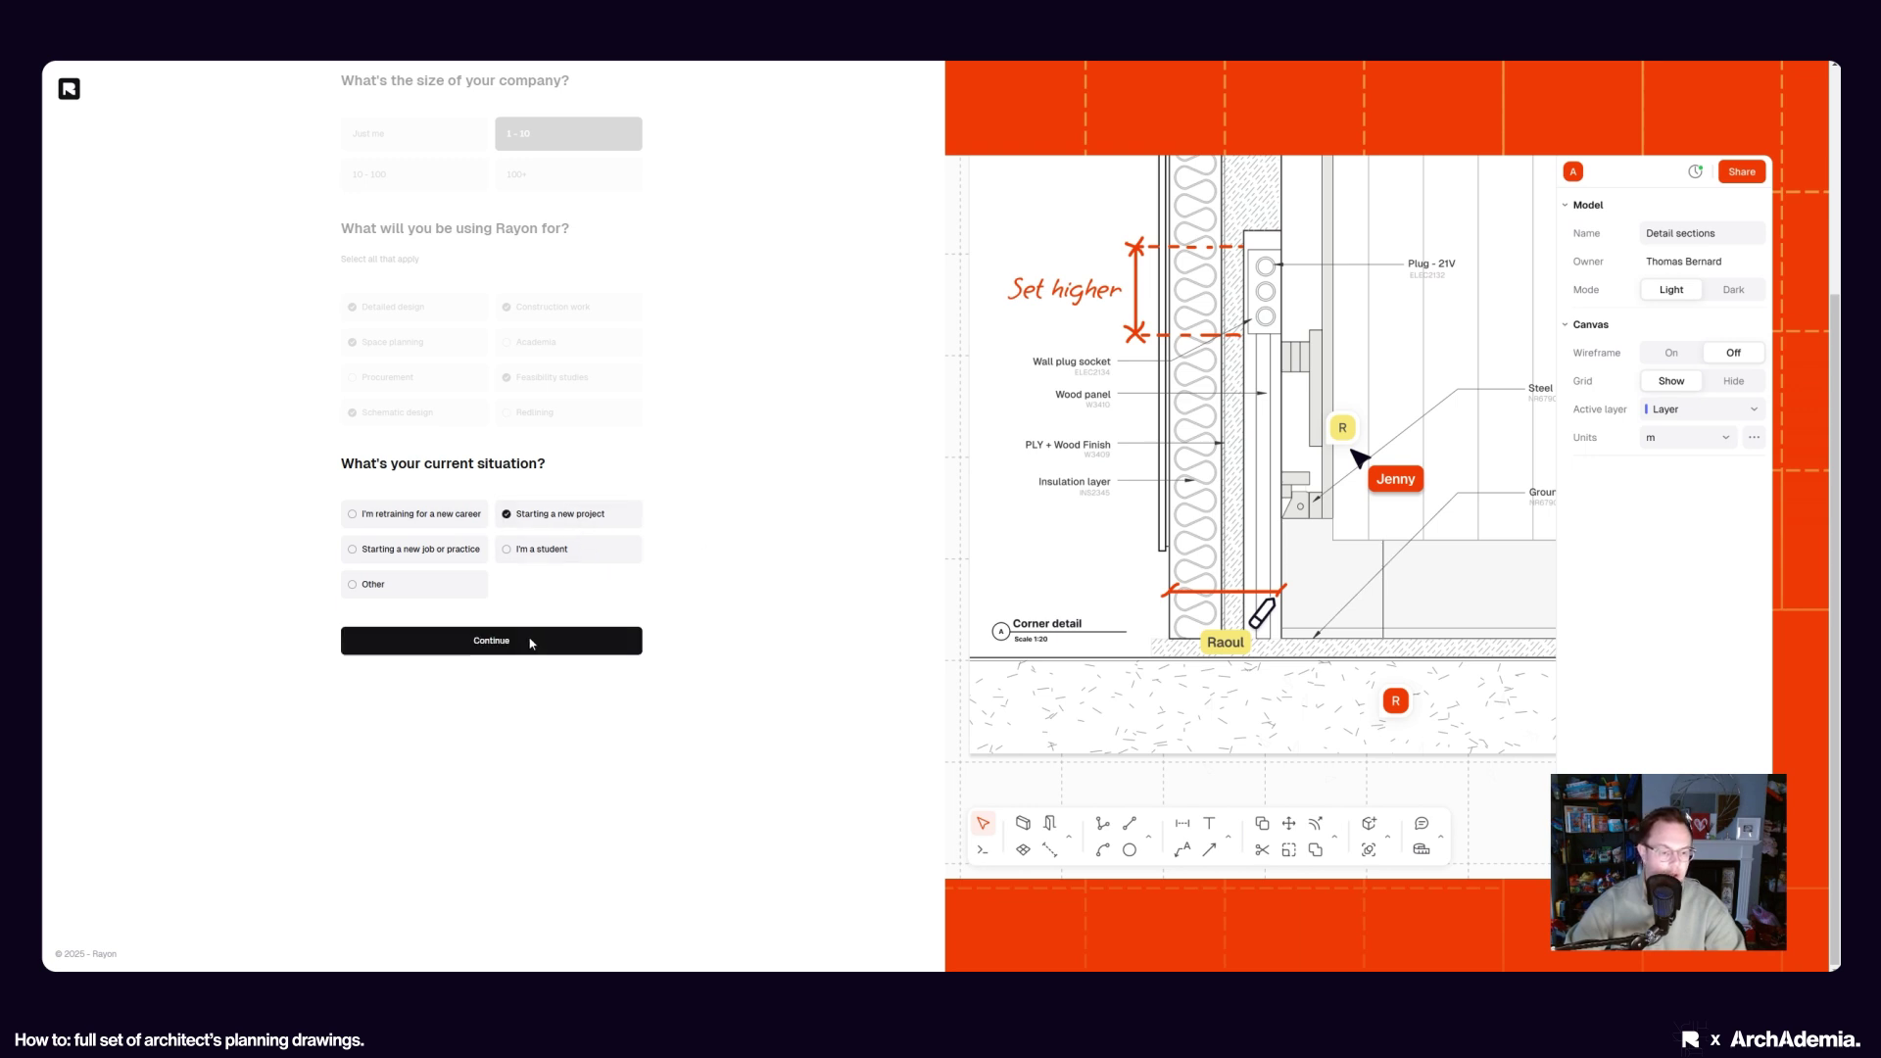
left_click(532, 638)
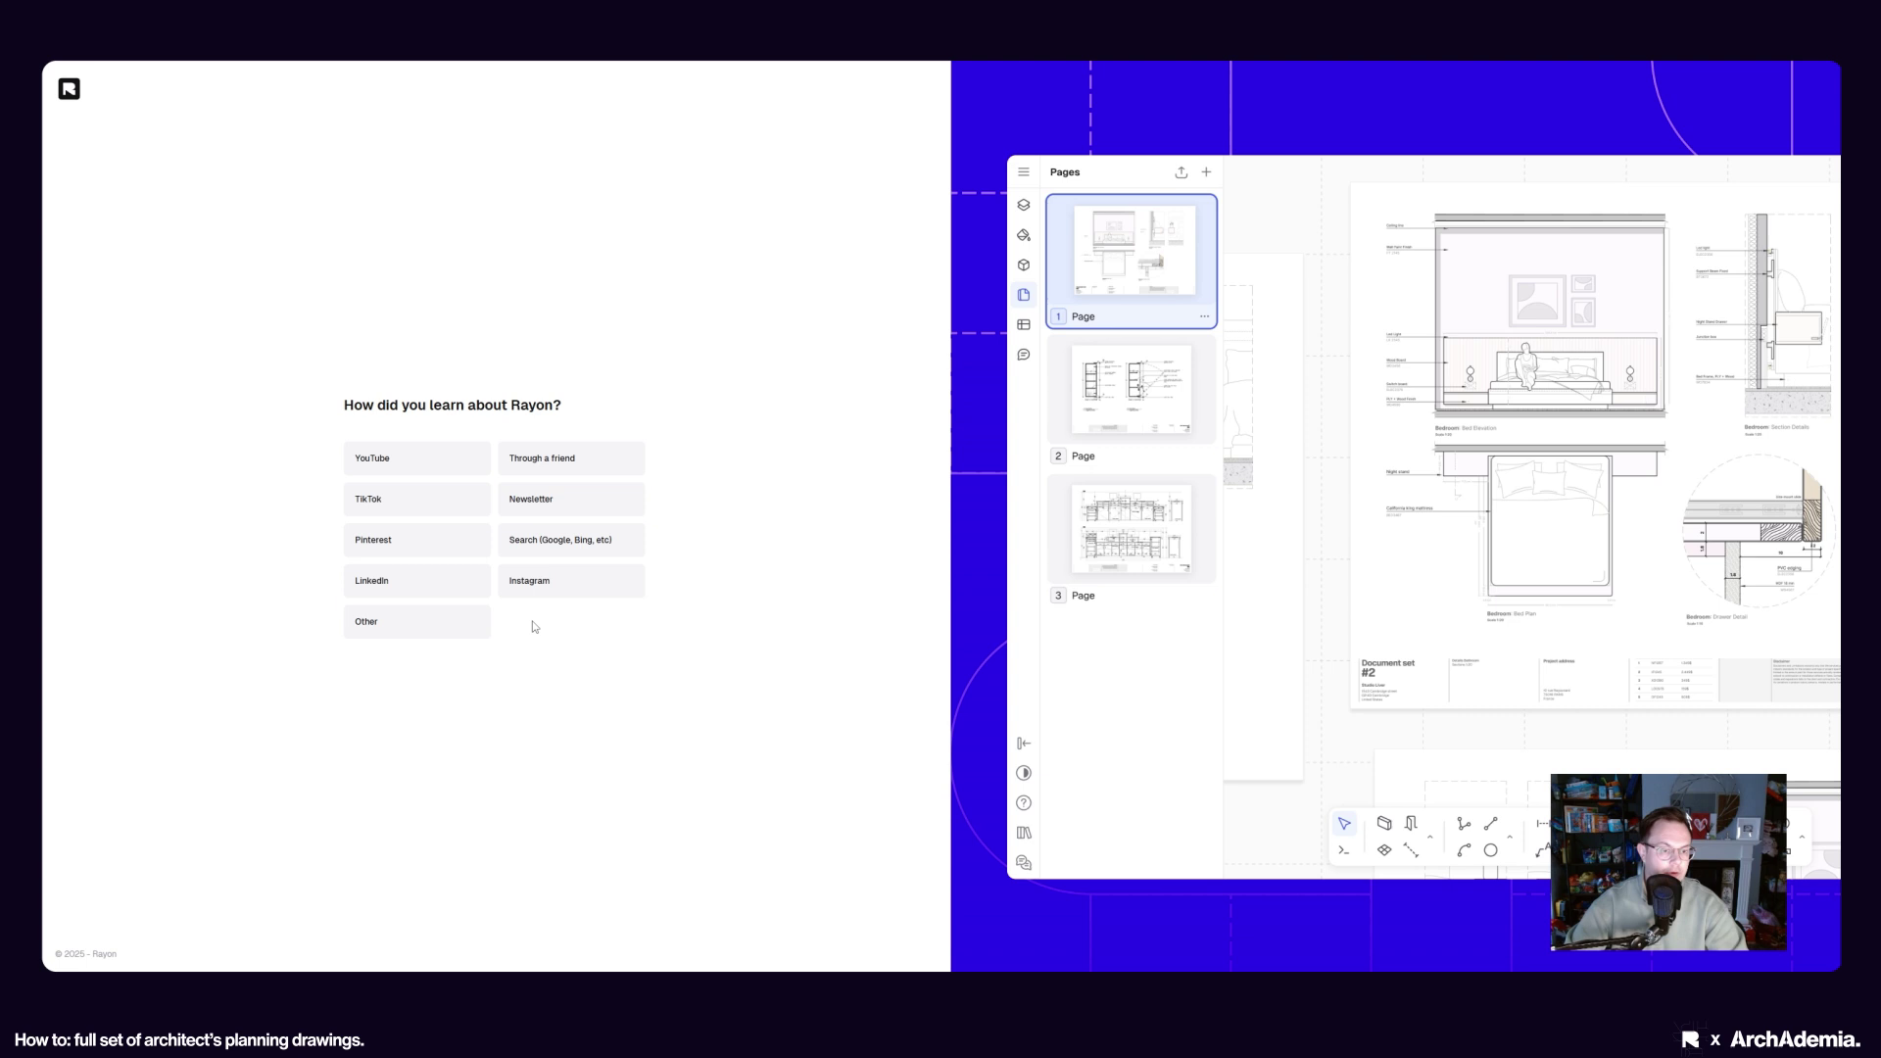
Answer Instagram as the source, very frequent CAD/BIM use, and Revit as current software
left_click(535, 588)
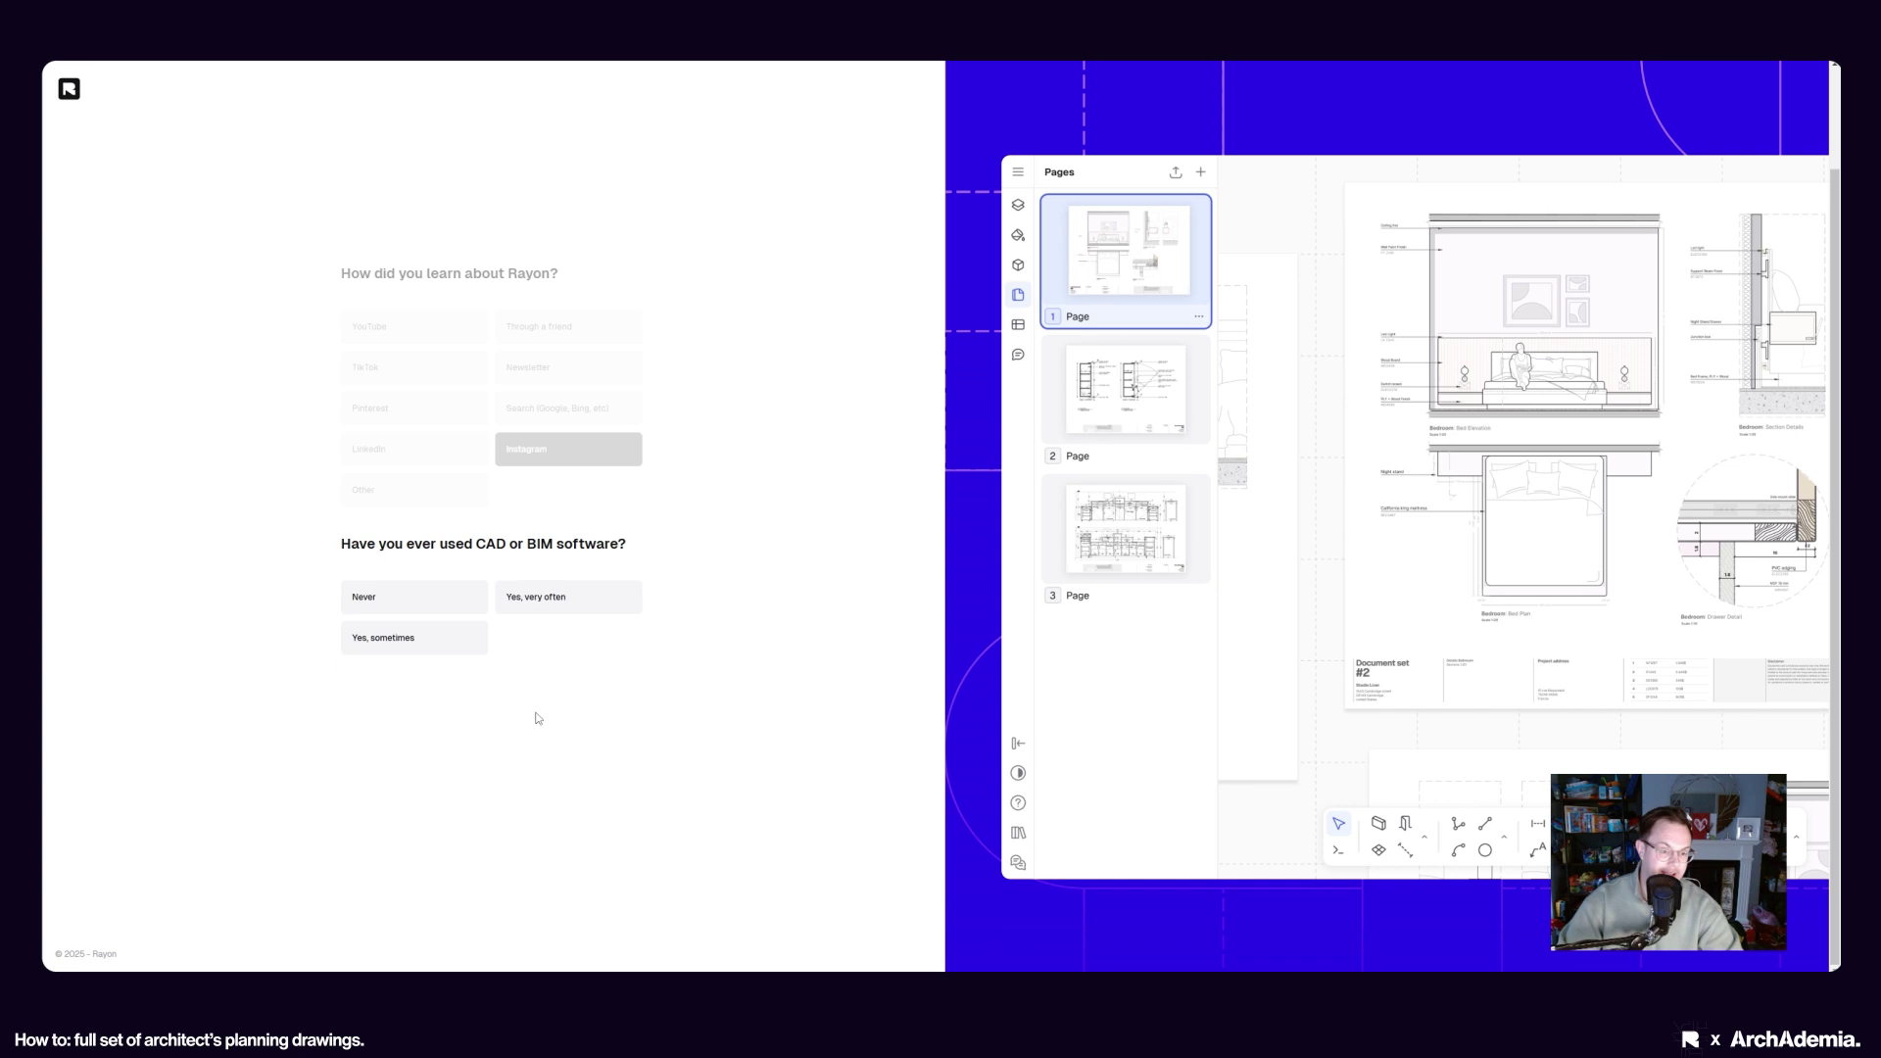
left_click(531, 608)
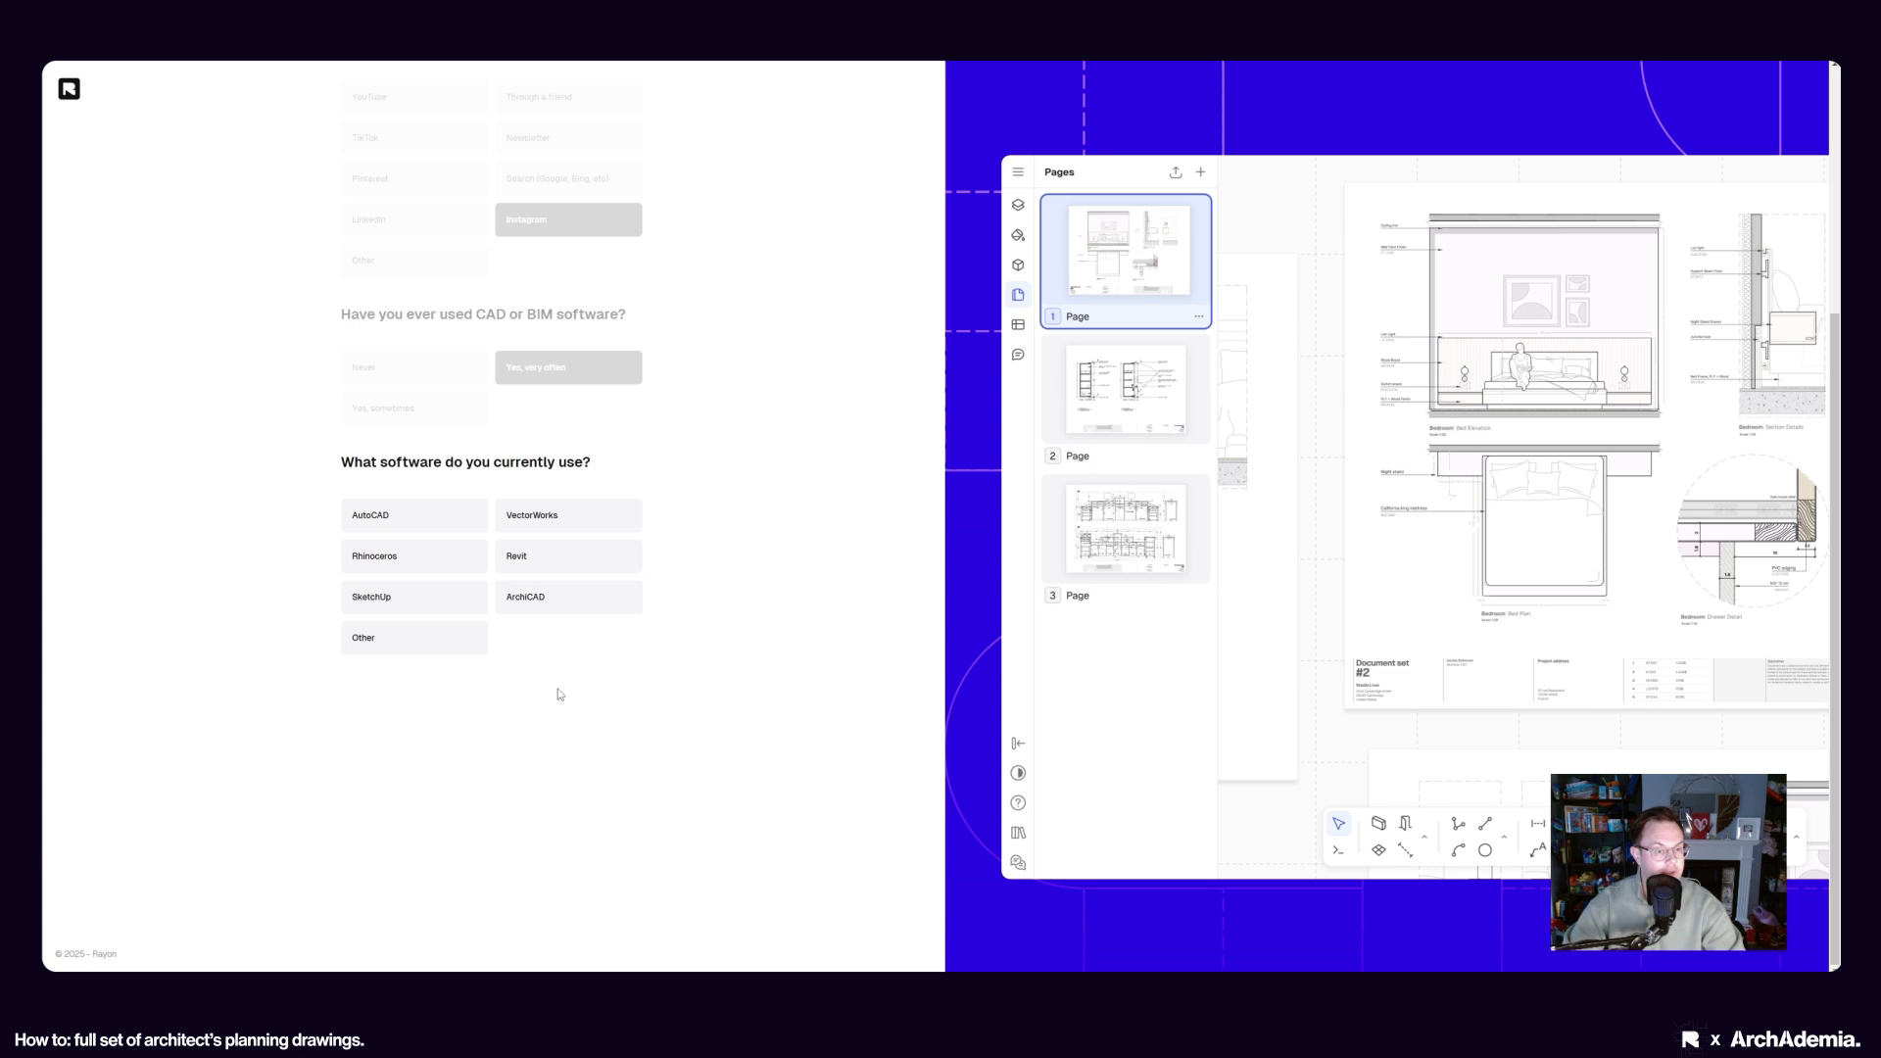
left_click(411, 532)
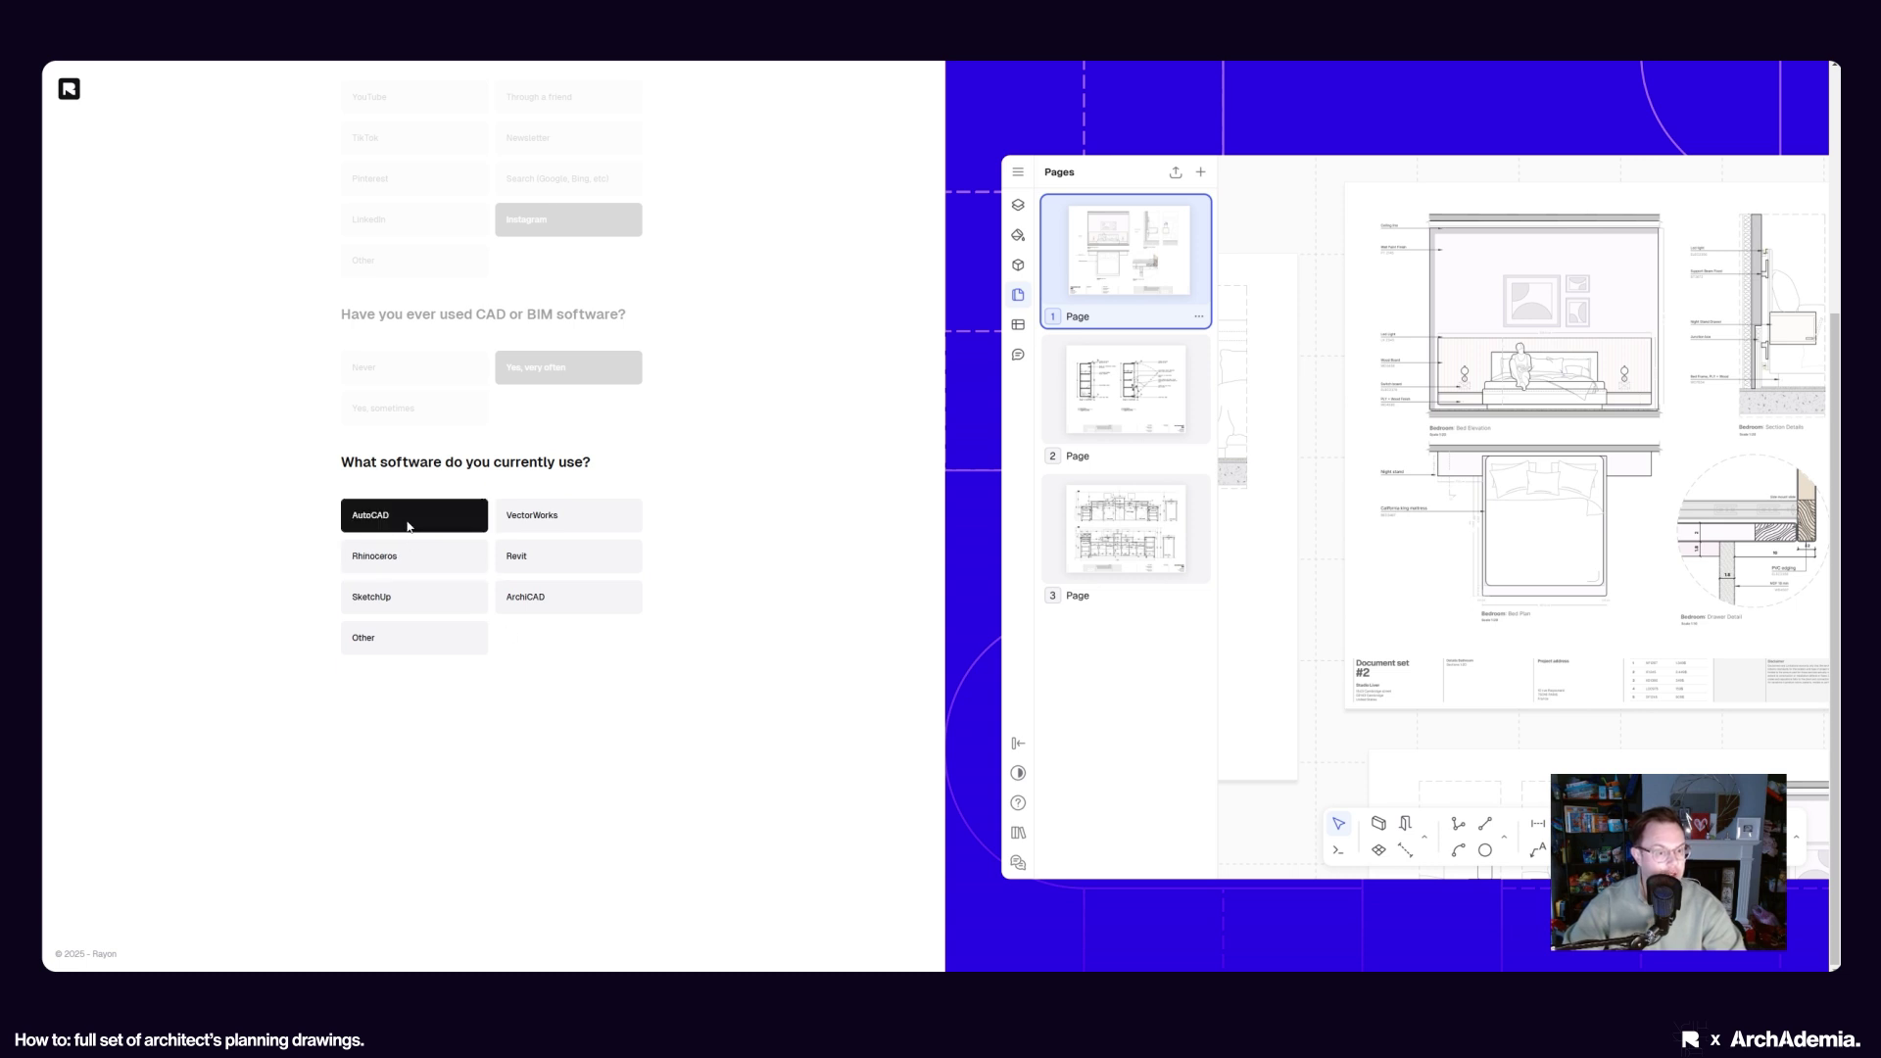
left_click(583, 594)
left_click(565, 563)
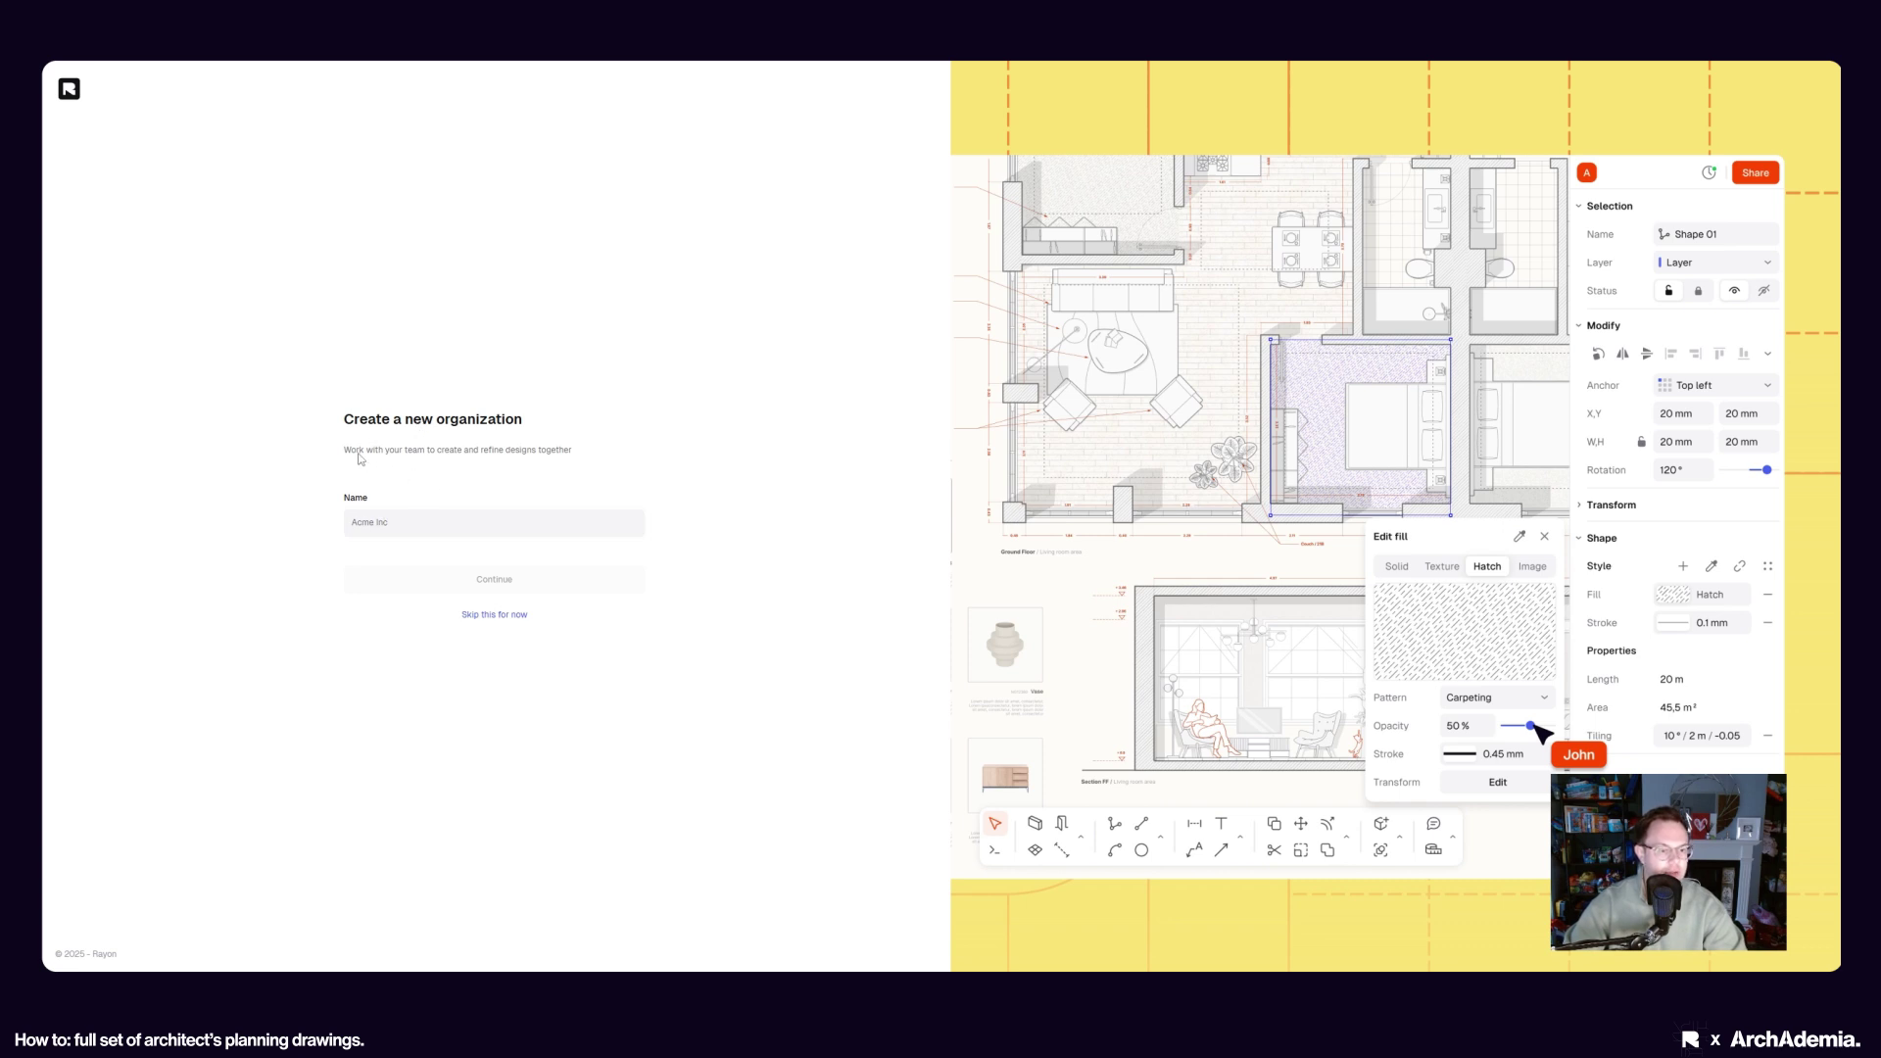
Enter ArchAdemia as the organization name, with size 1 - 10 and sector Architecture
left_click(417, 526)
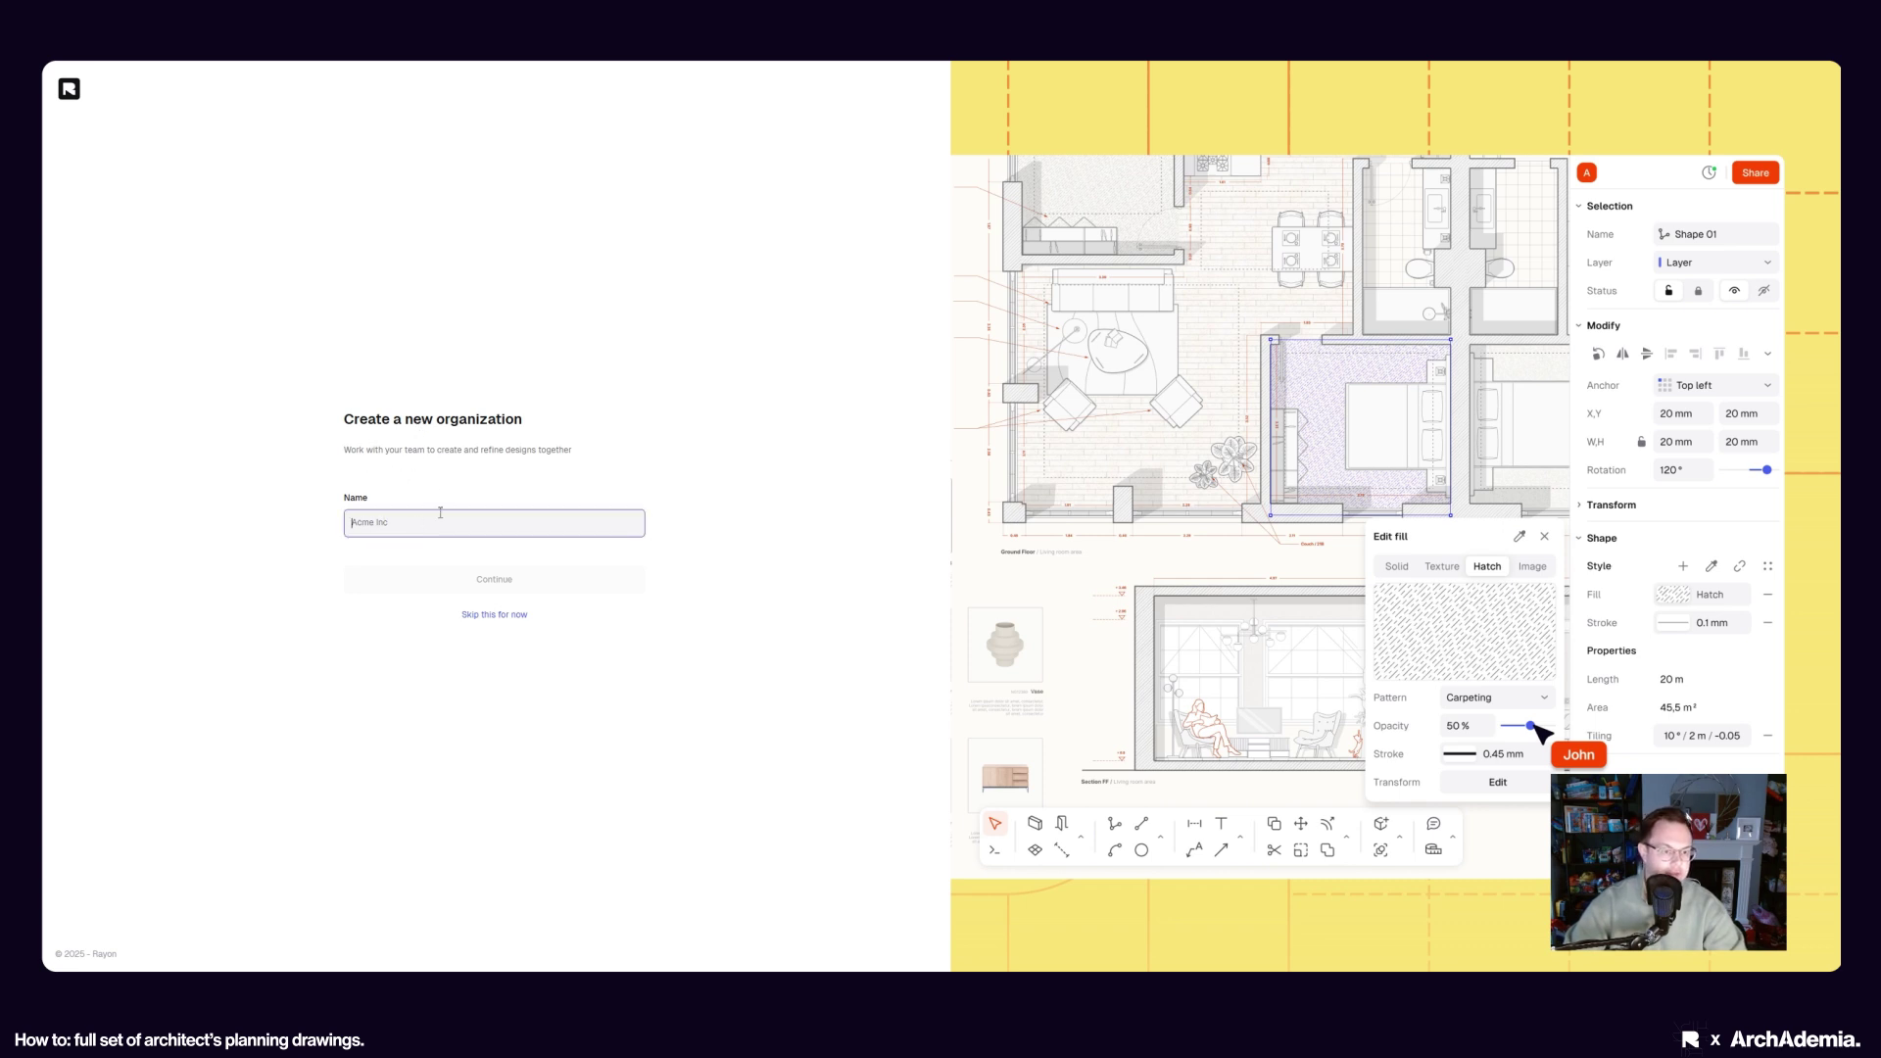
type("ArchAdemia")
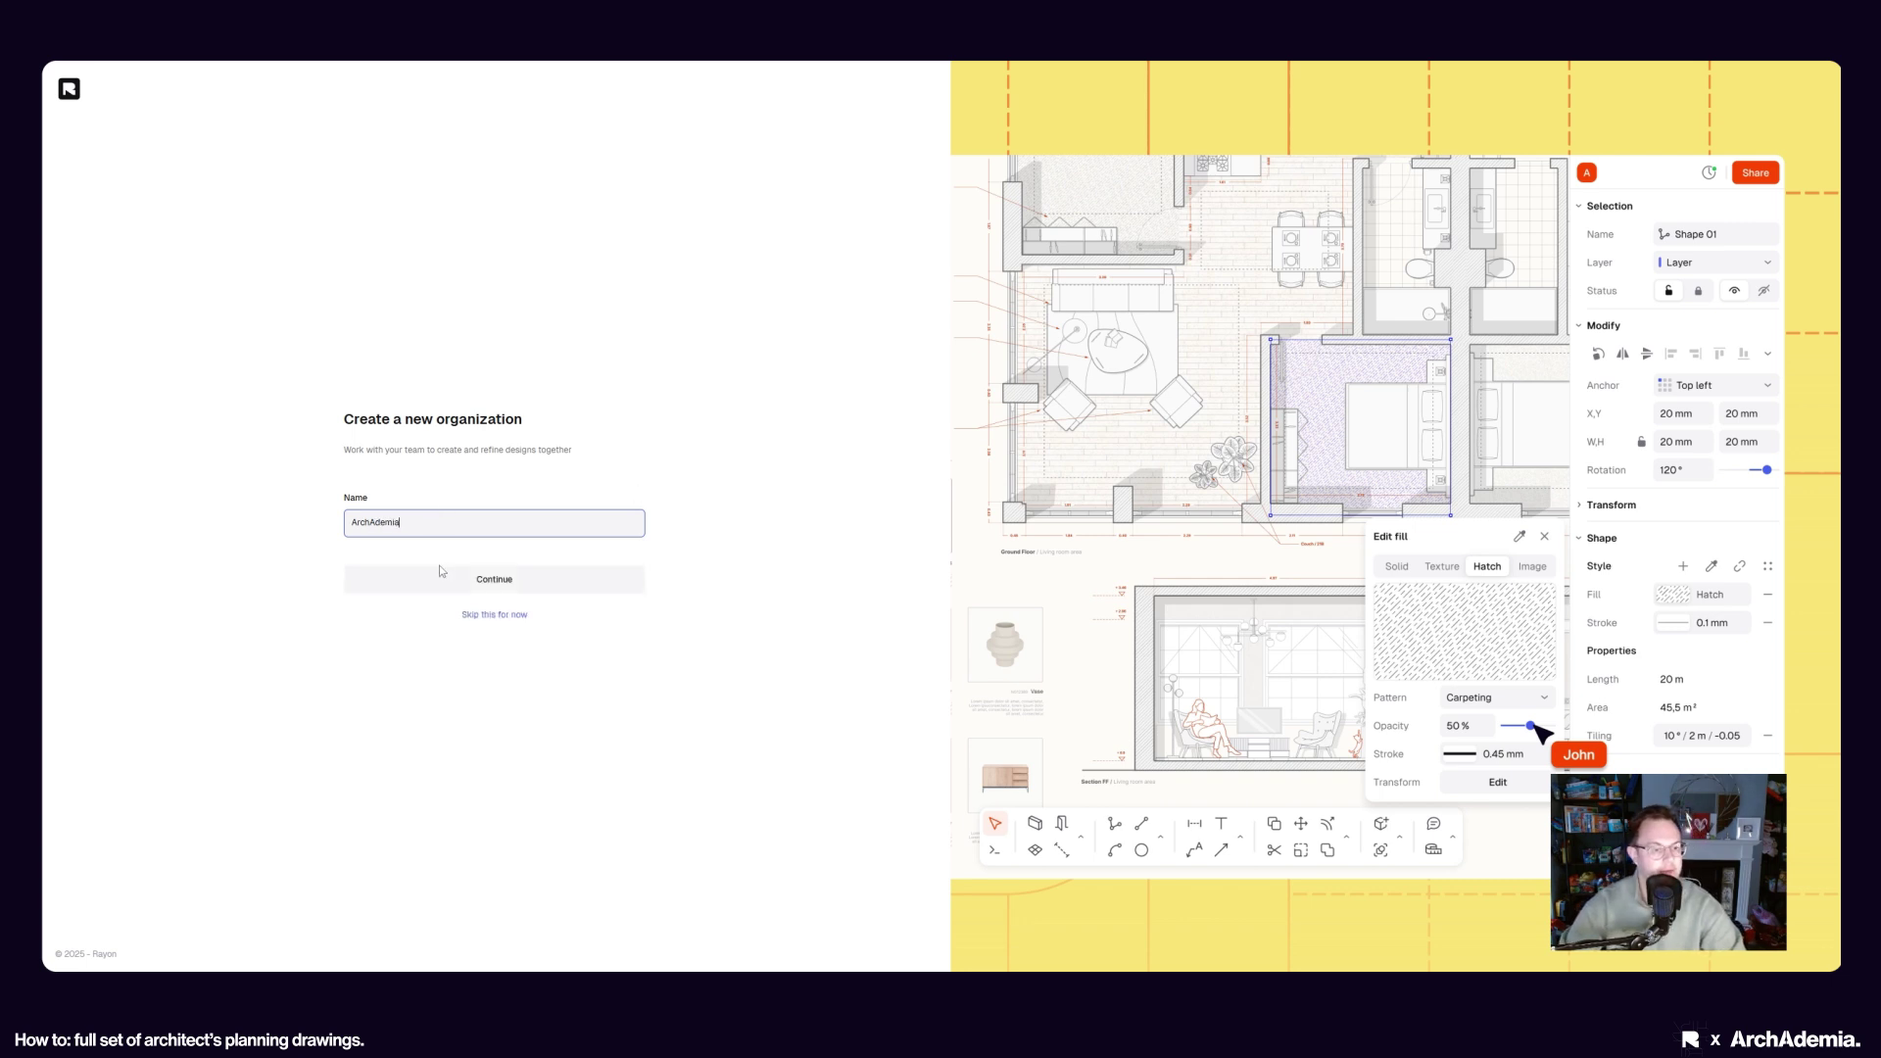
left_click(441, 579)
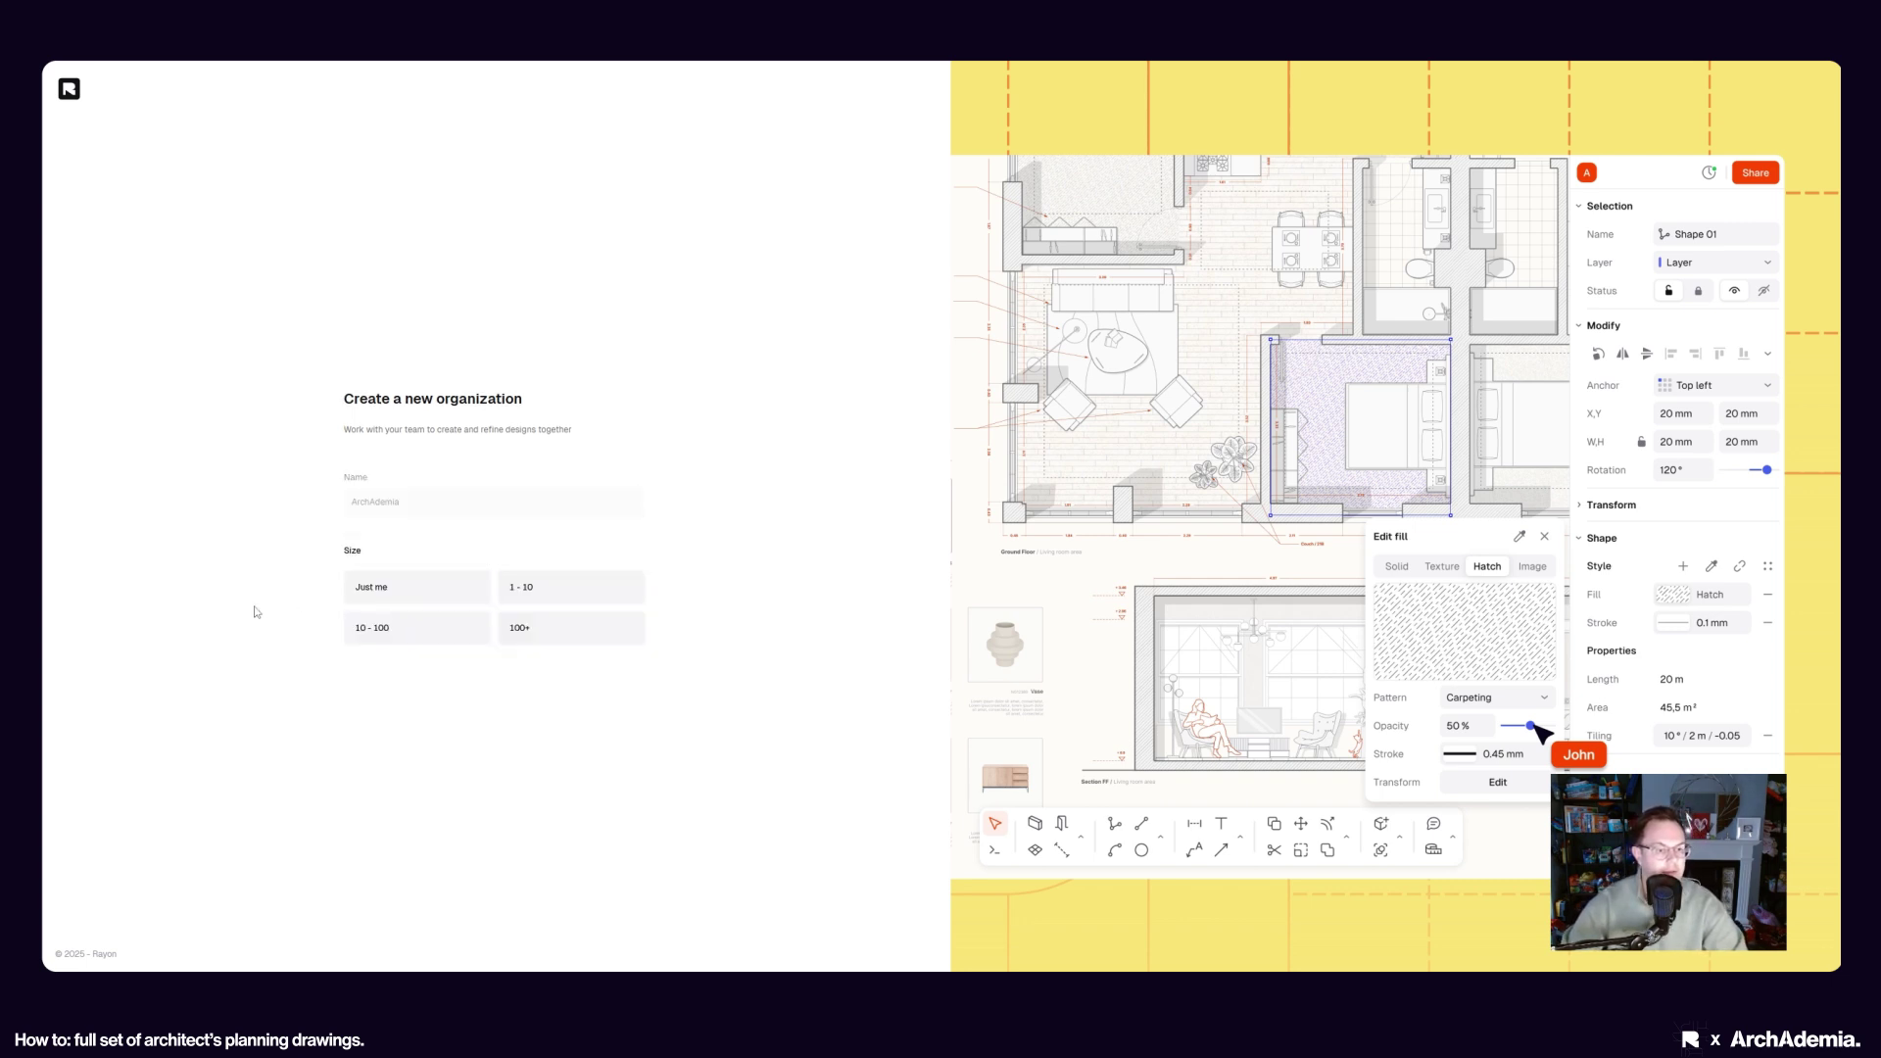
left_click(570, 588)
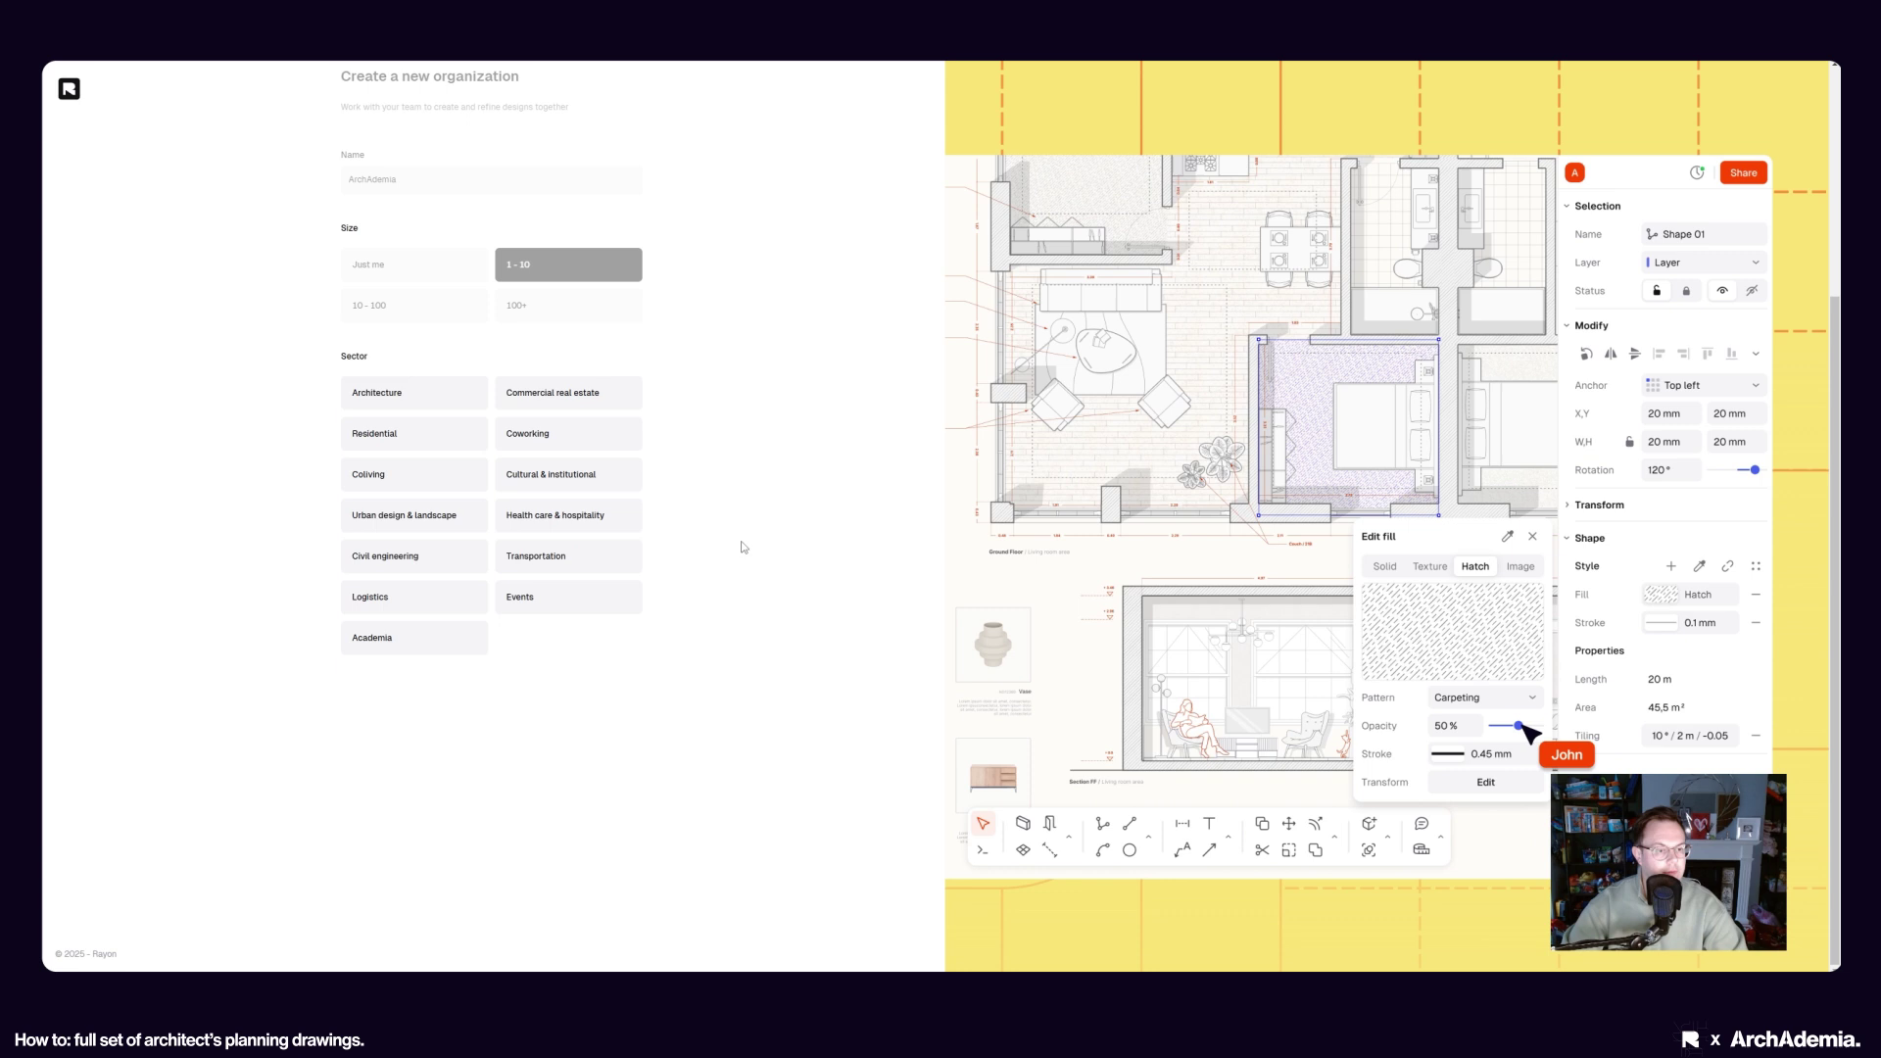
left_click(372, 392)
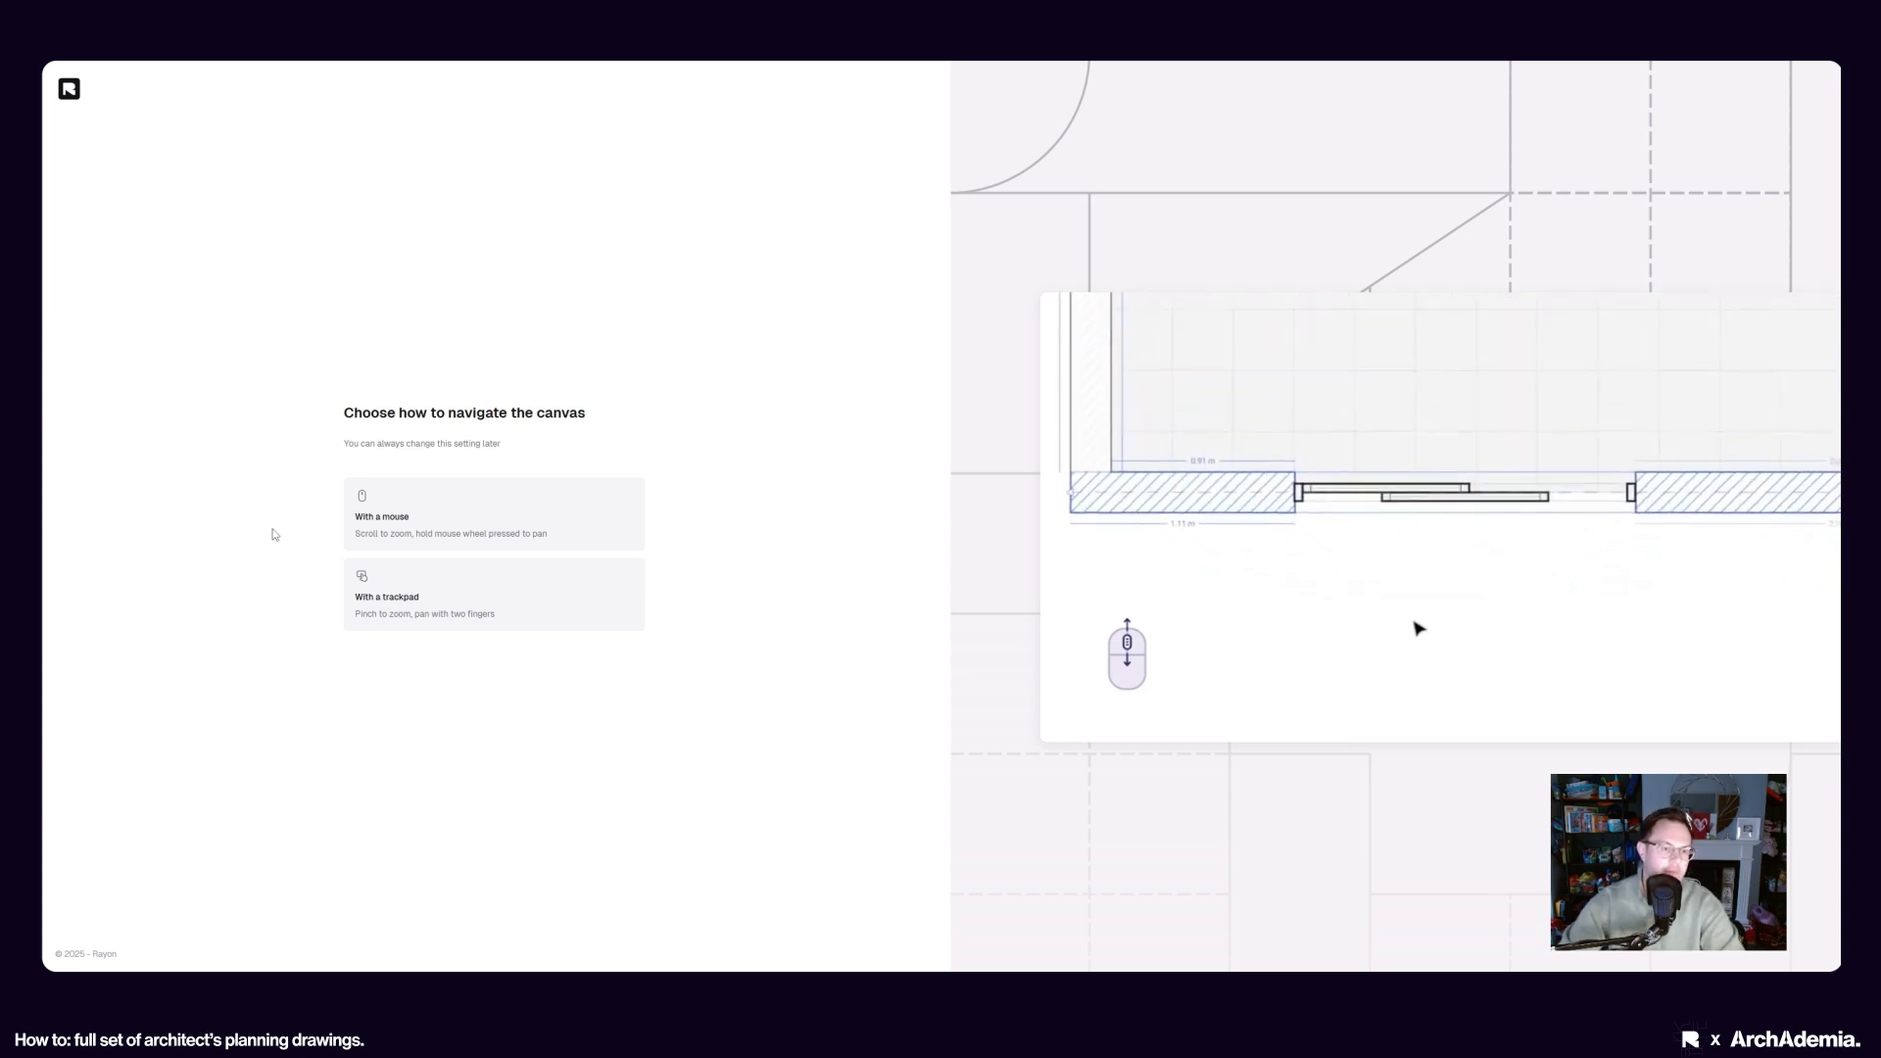
Choose mouse canvas navigation and keyboard shortcuts, loading the House on the Hill sample
left_click(415, 516)
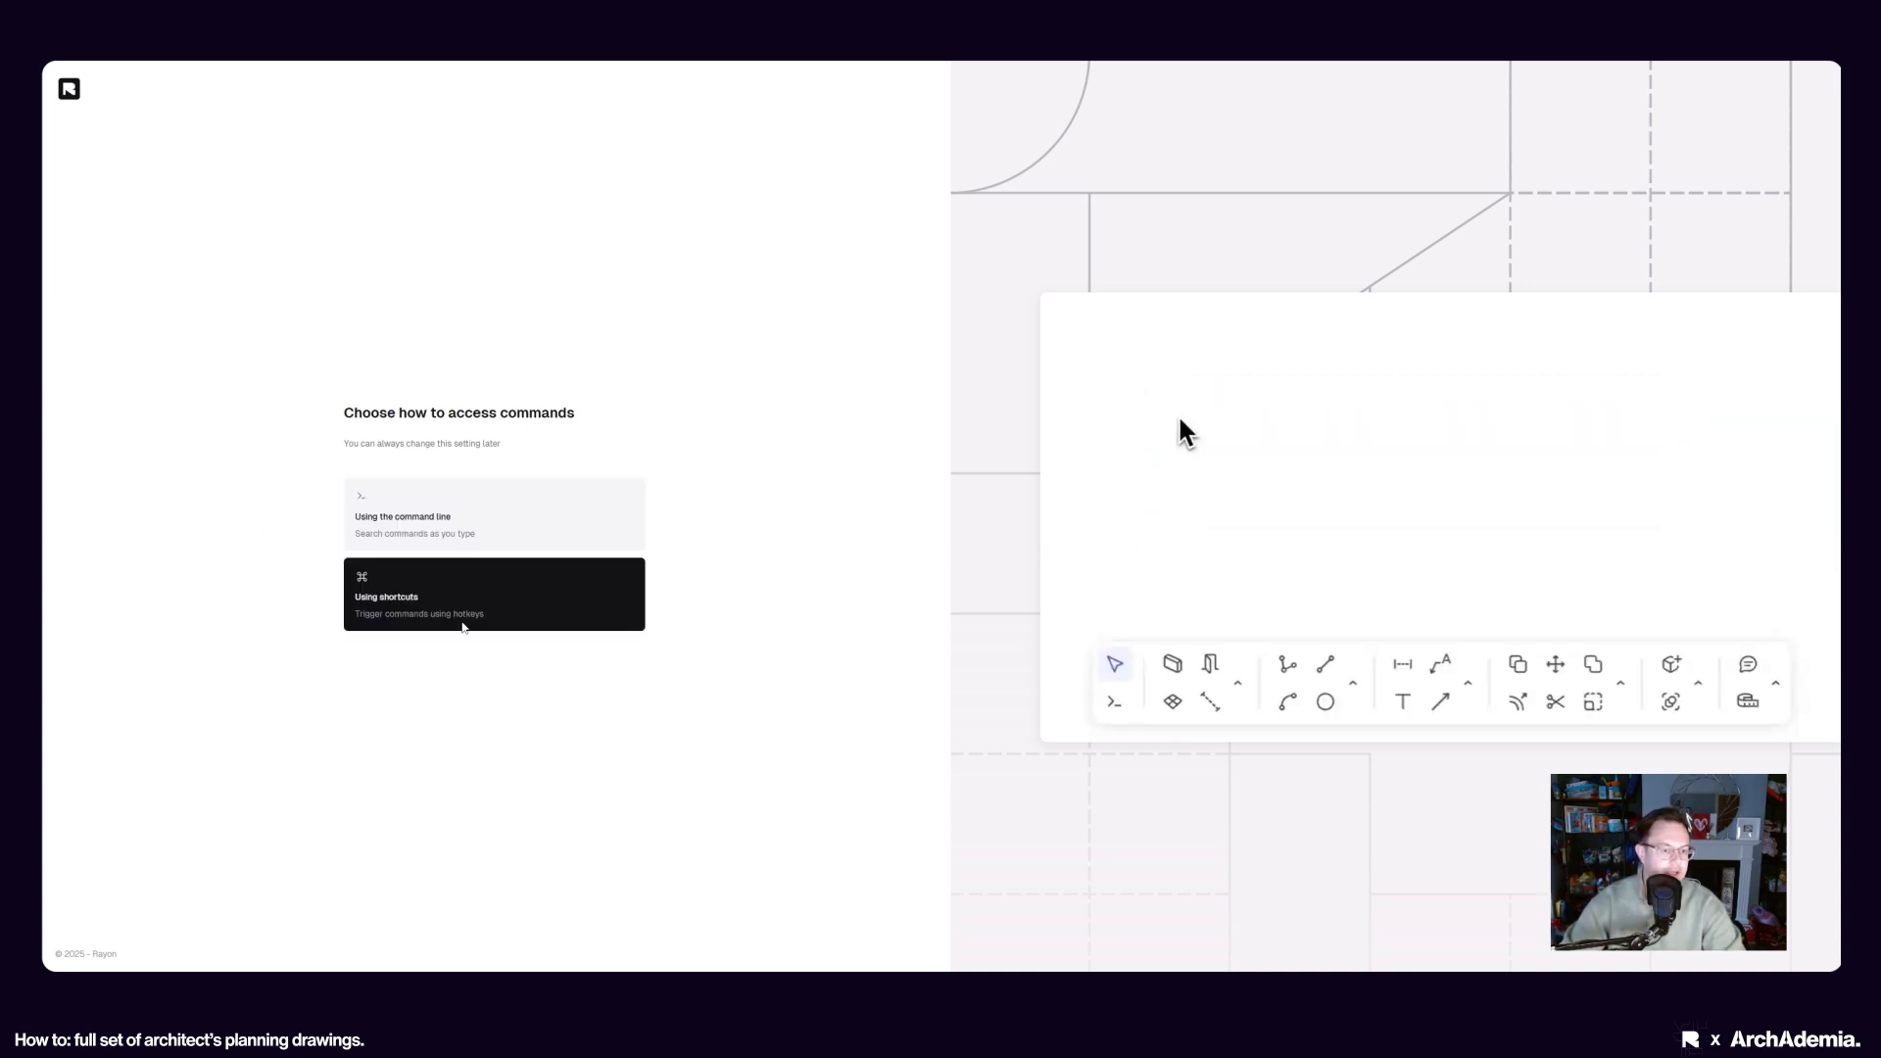
left_click(437, 600)
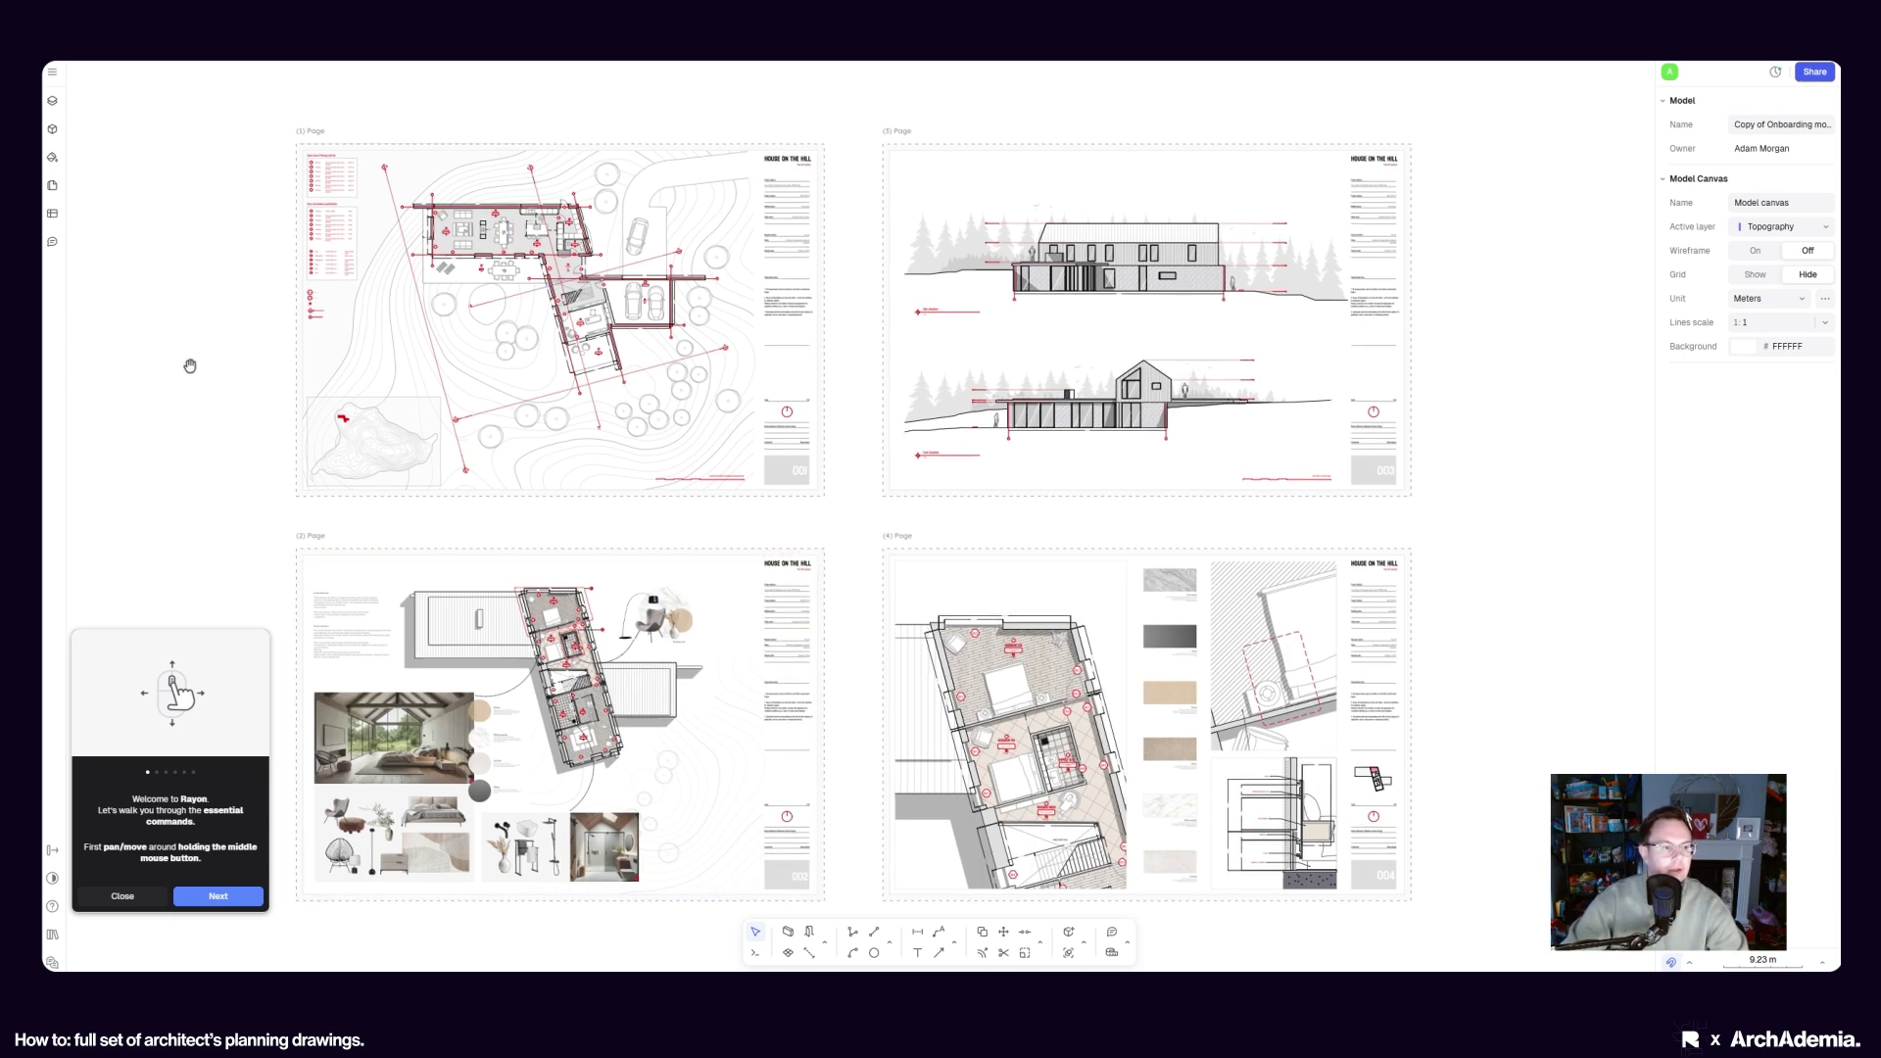
Practise zooming and panning across the four drawing sheets, then advance the tour to the wall step
middle_click_drag(189, 366, 244, 365)
scroll(833, 306, "up", 5)
scroll(945, 568, "down", 3)
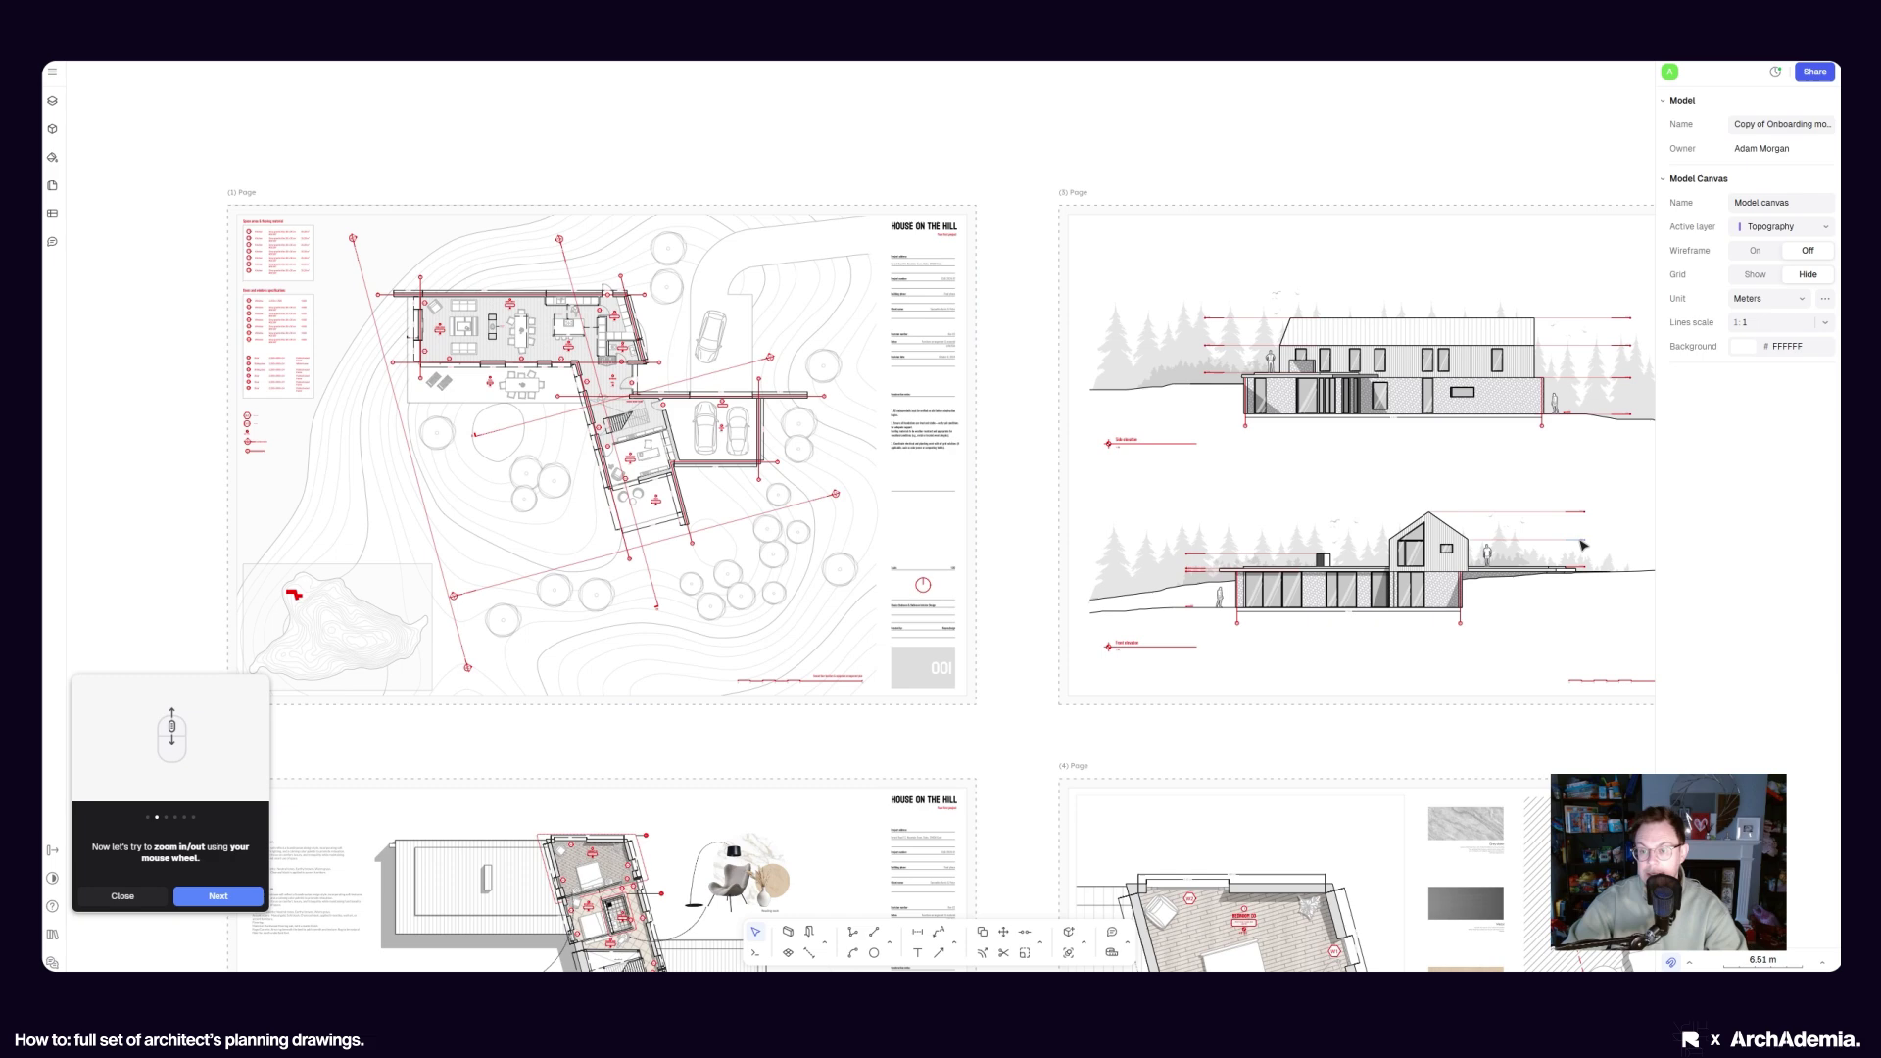
scroll(1227, 557, "right", 5)
scroll(1489, 245, "up", 4)
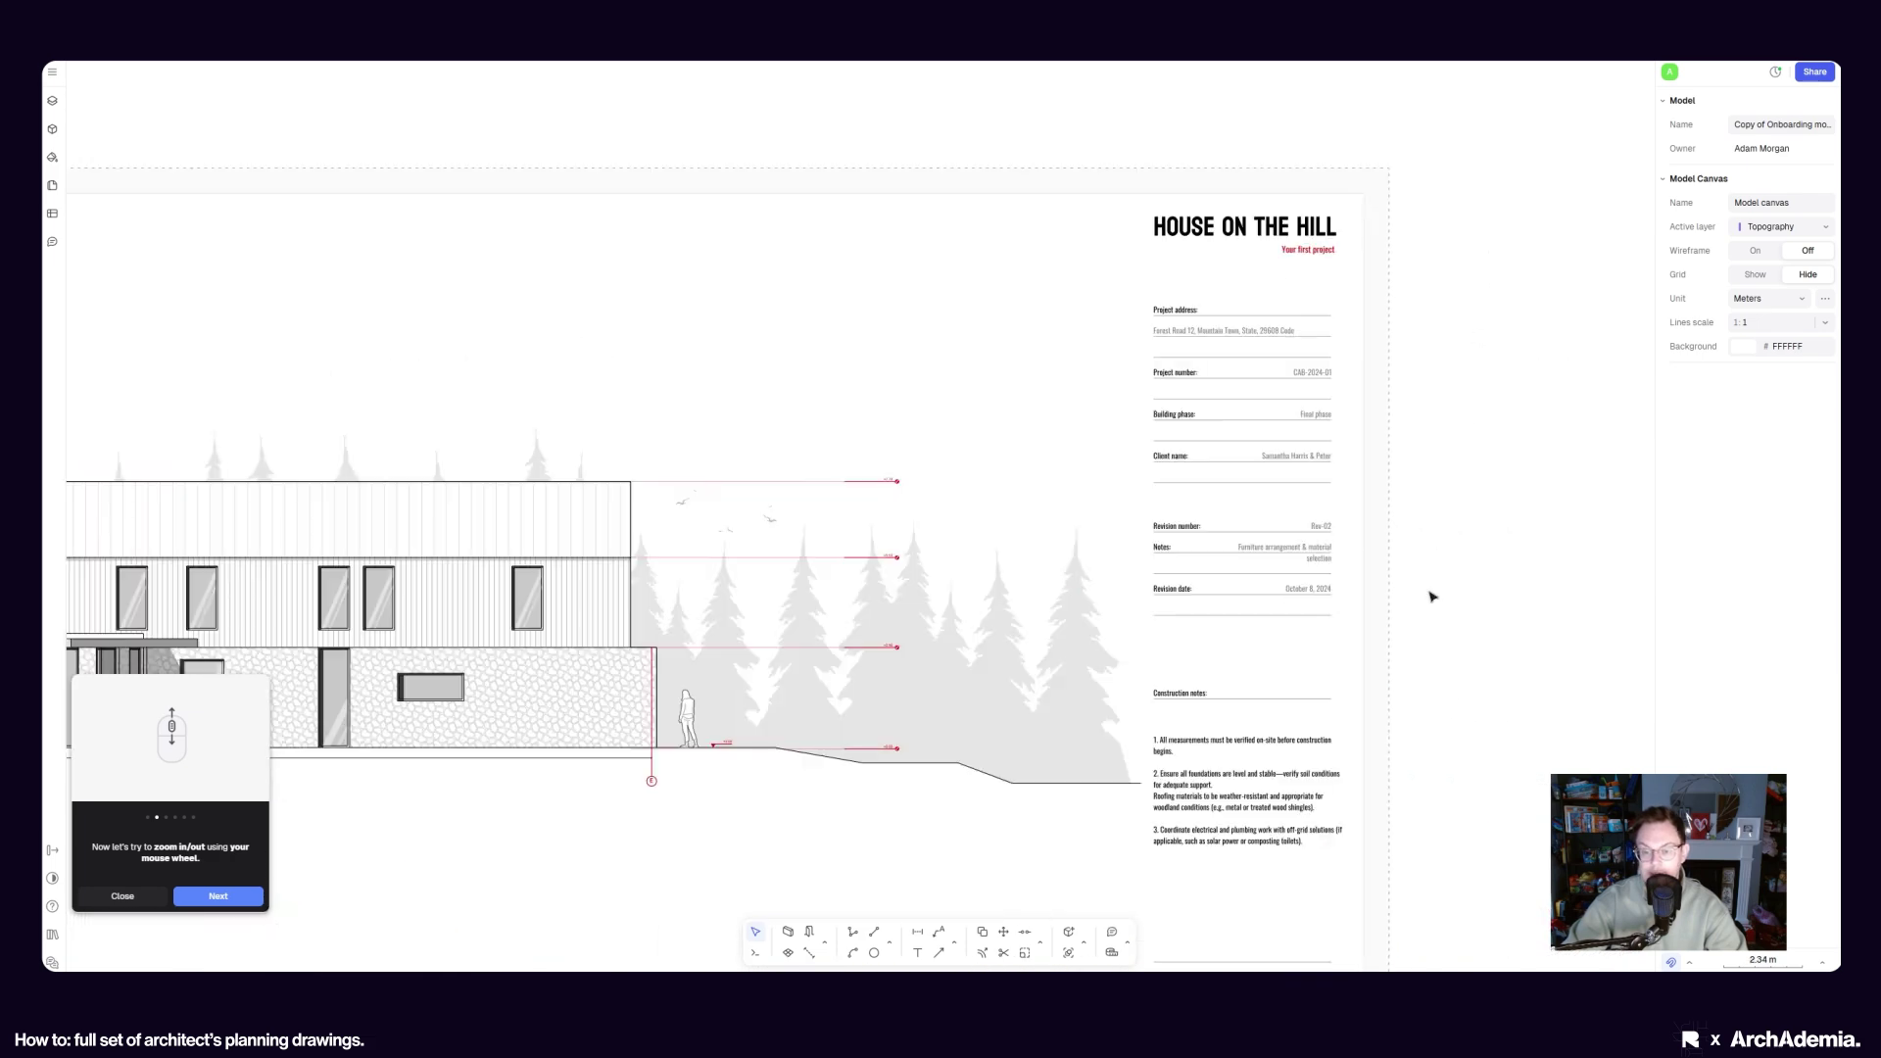
scroll(1431, 596, "up", 4)
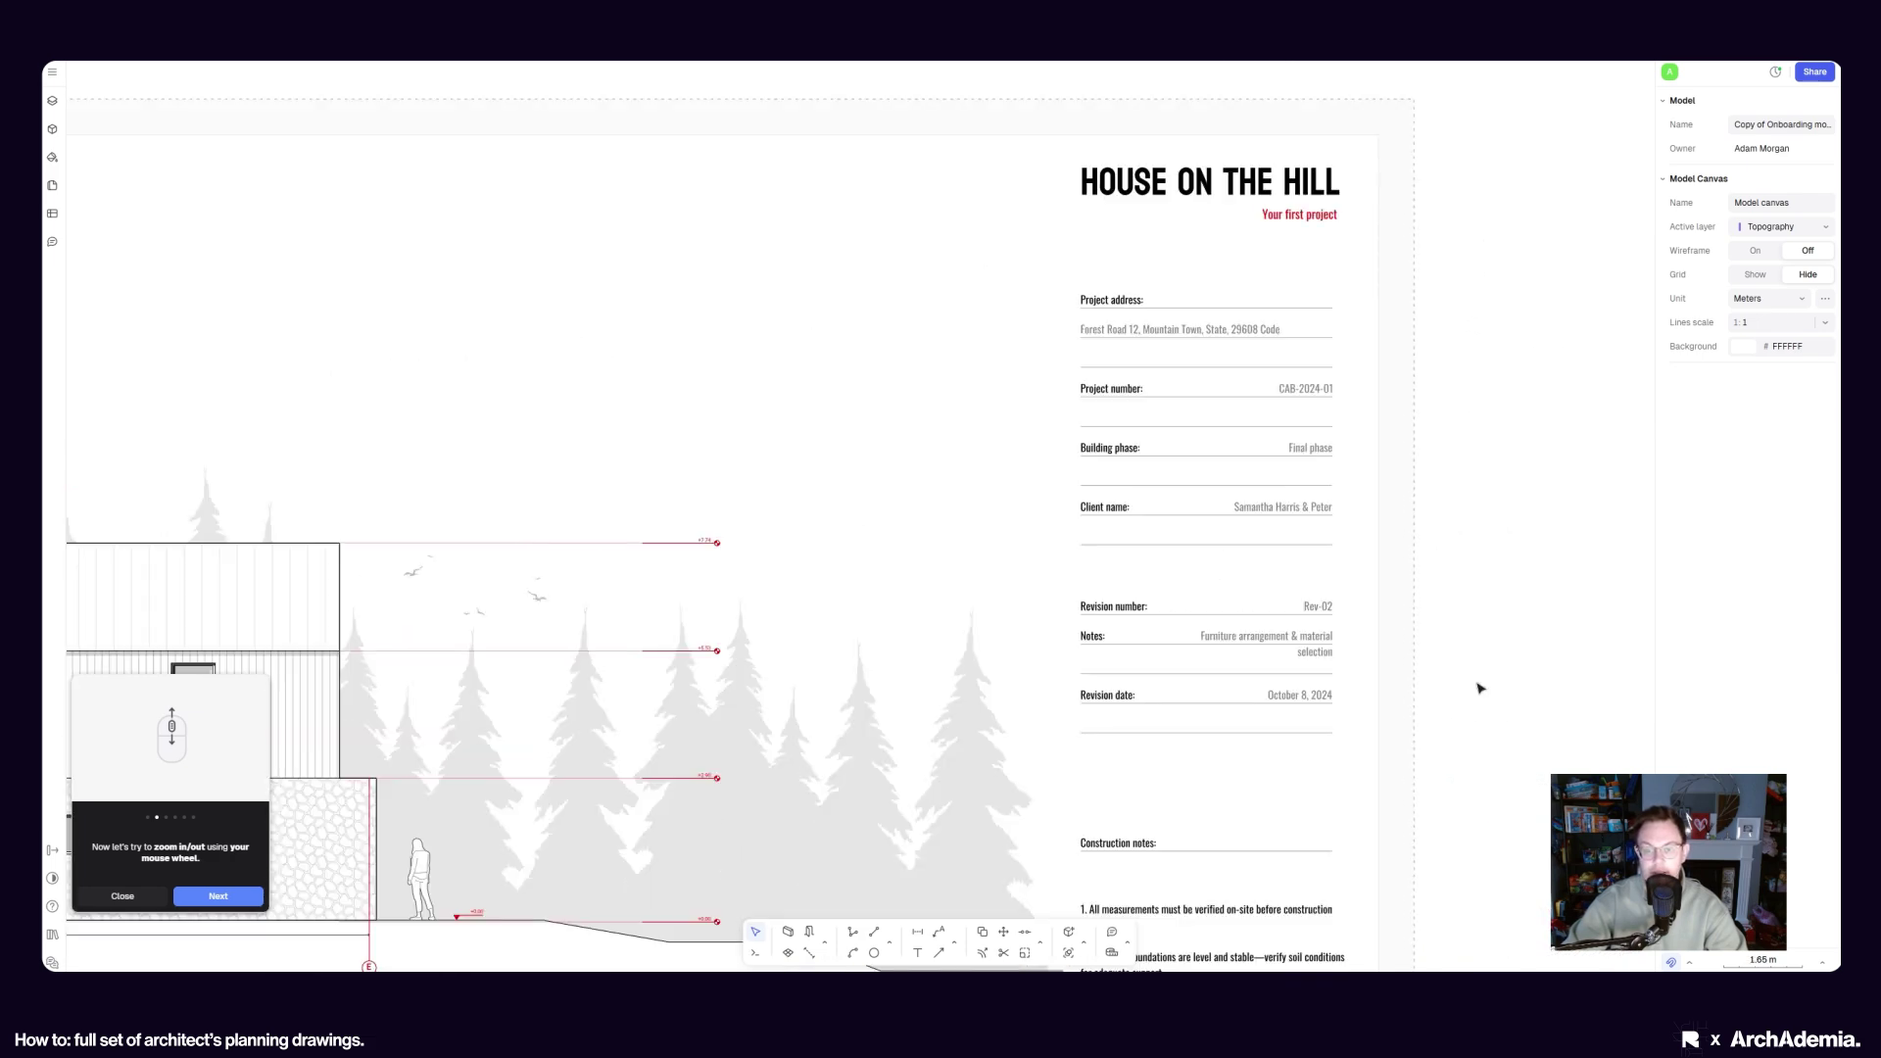
scroll(1479, 688, "down", 15)
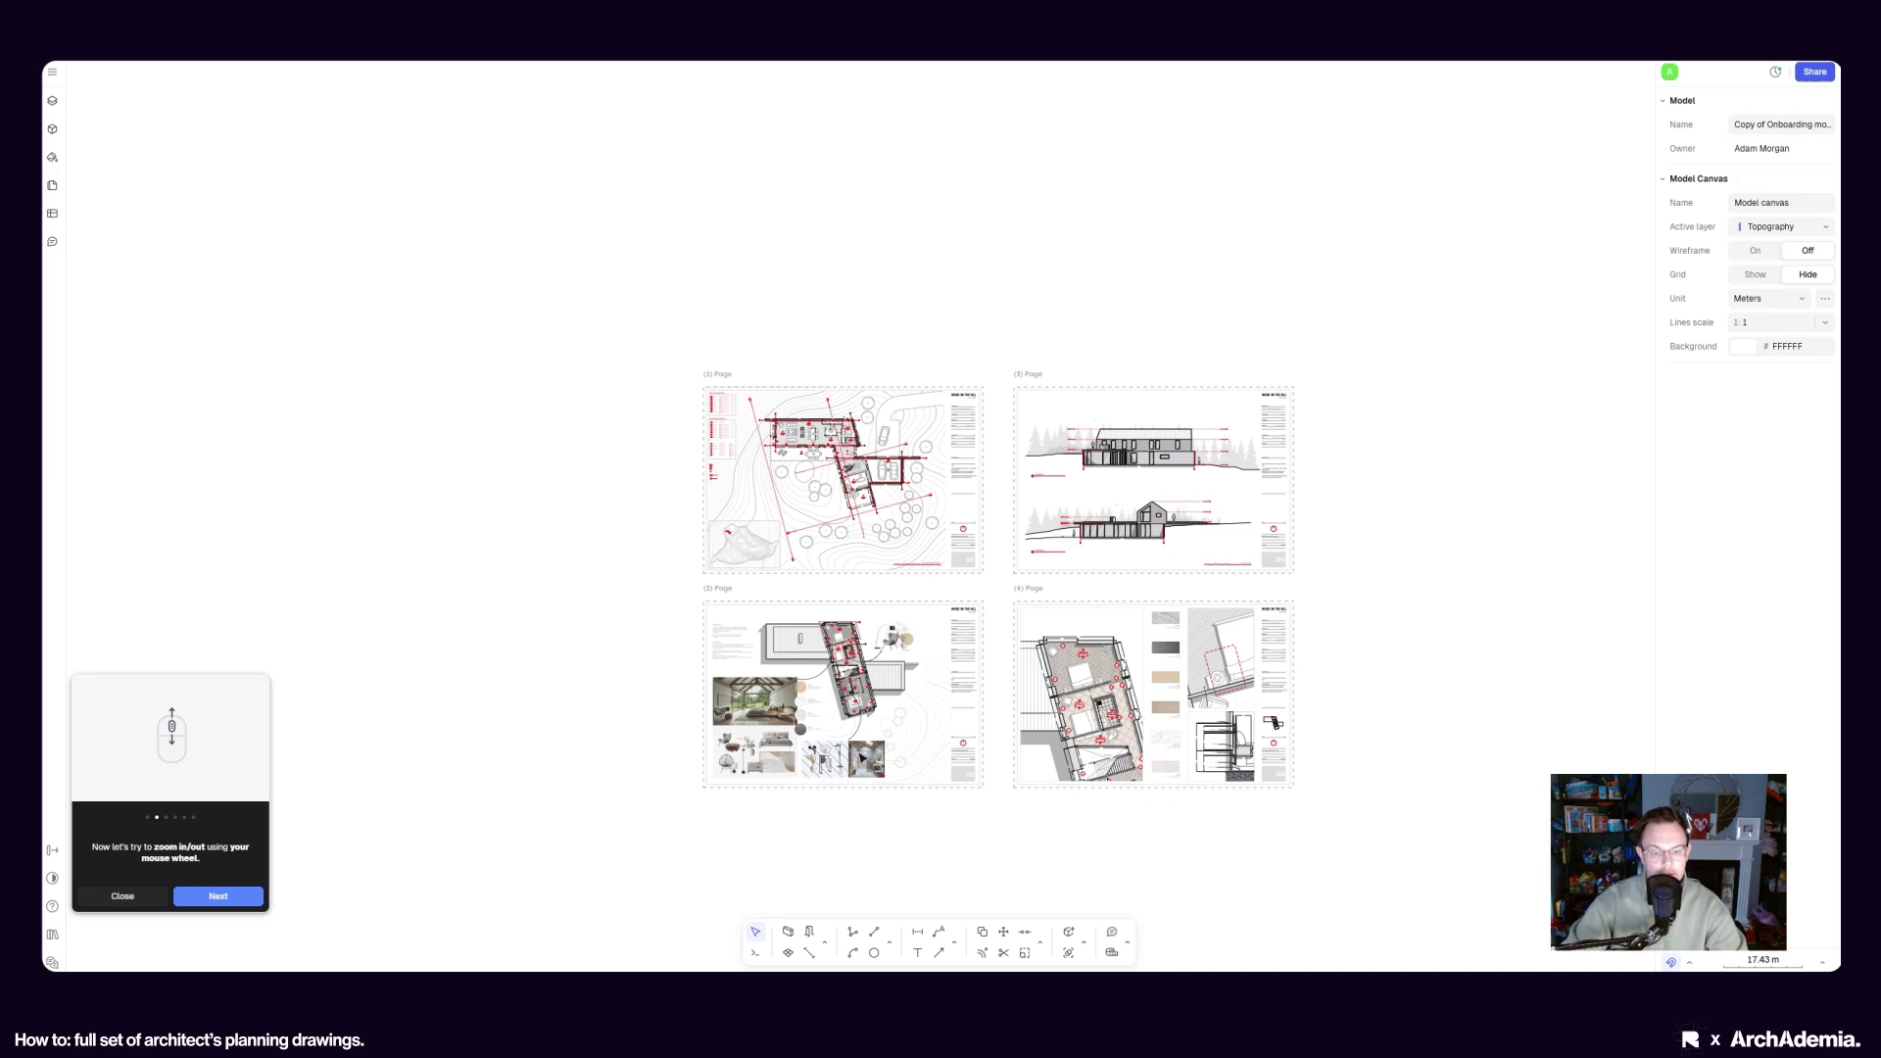
scroll(863, 758, "up", 10)
scroll(825, 691, "down", 5)
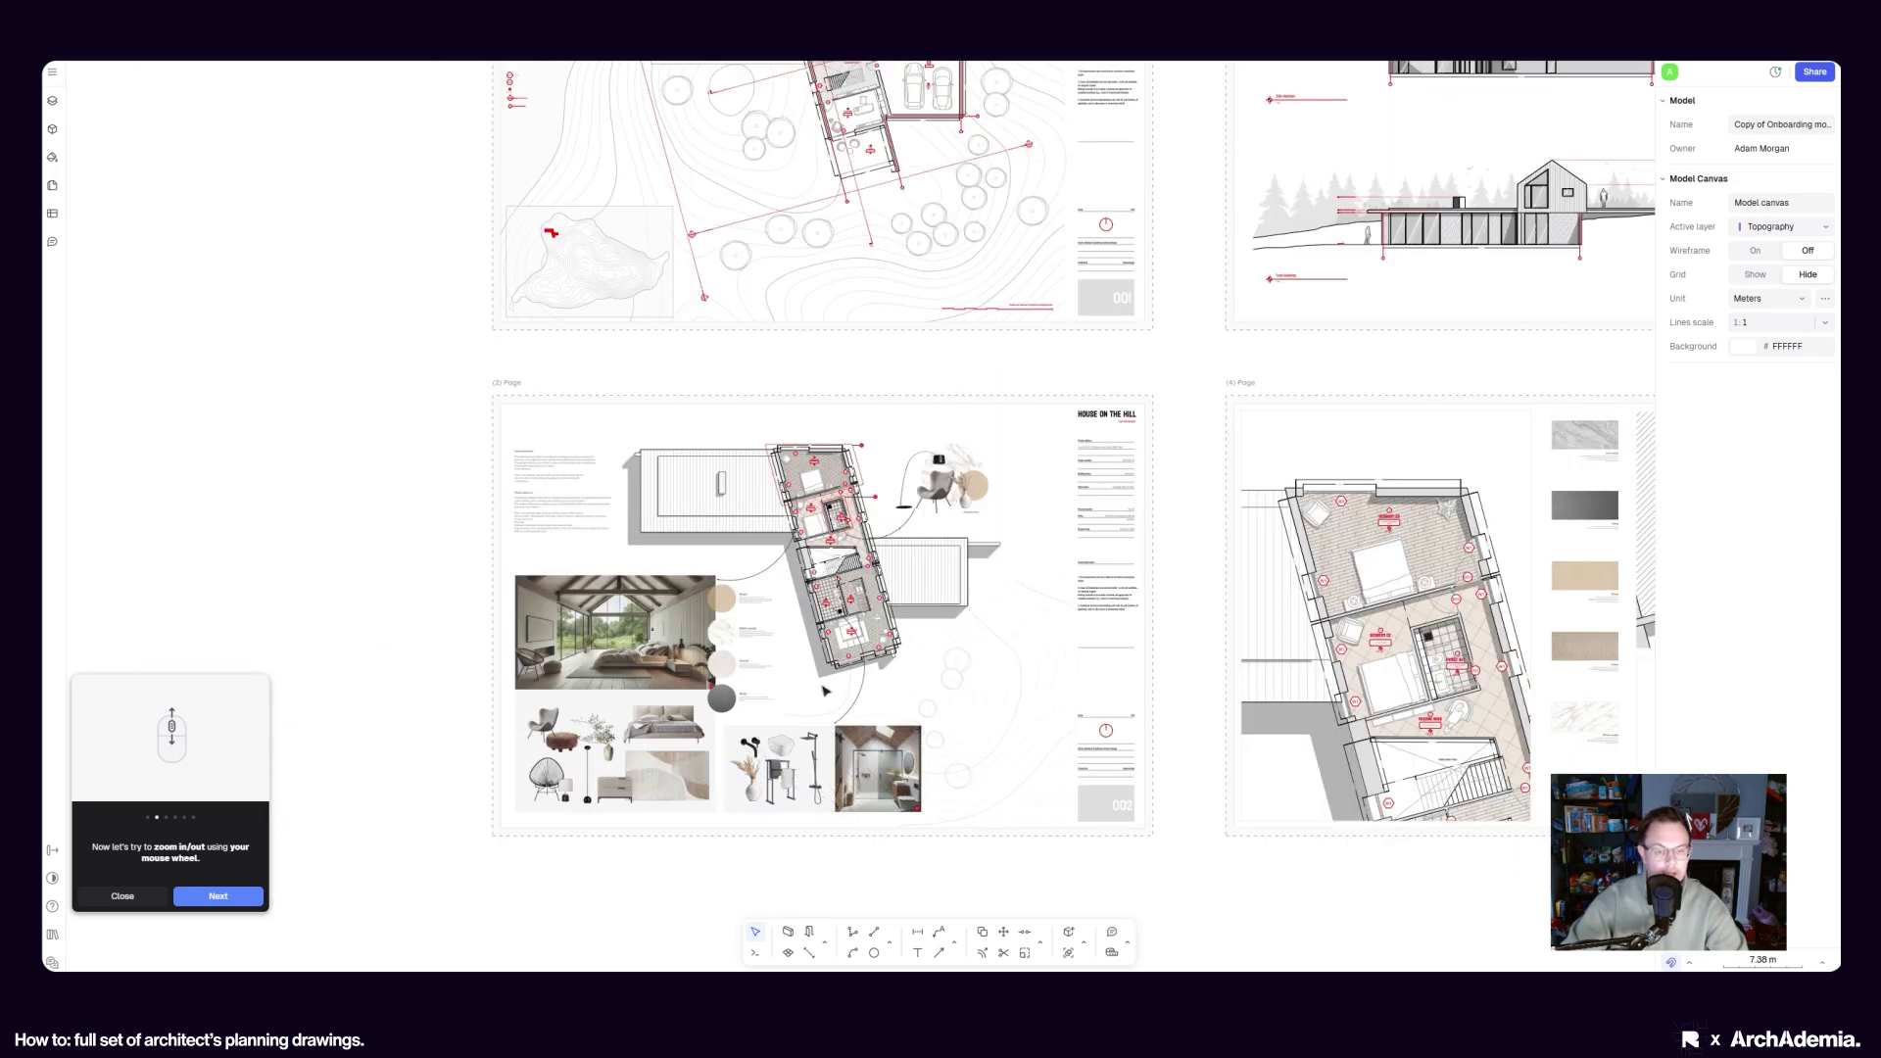
scroll(825, 690, "down", 4)
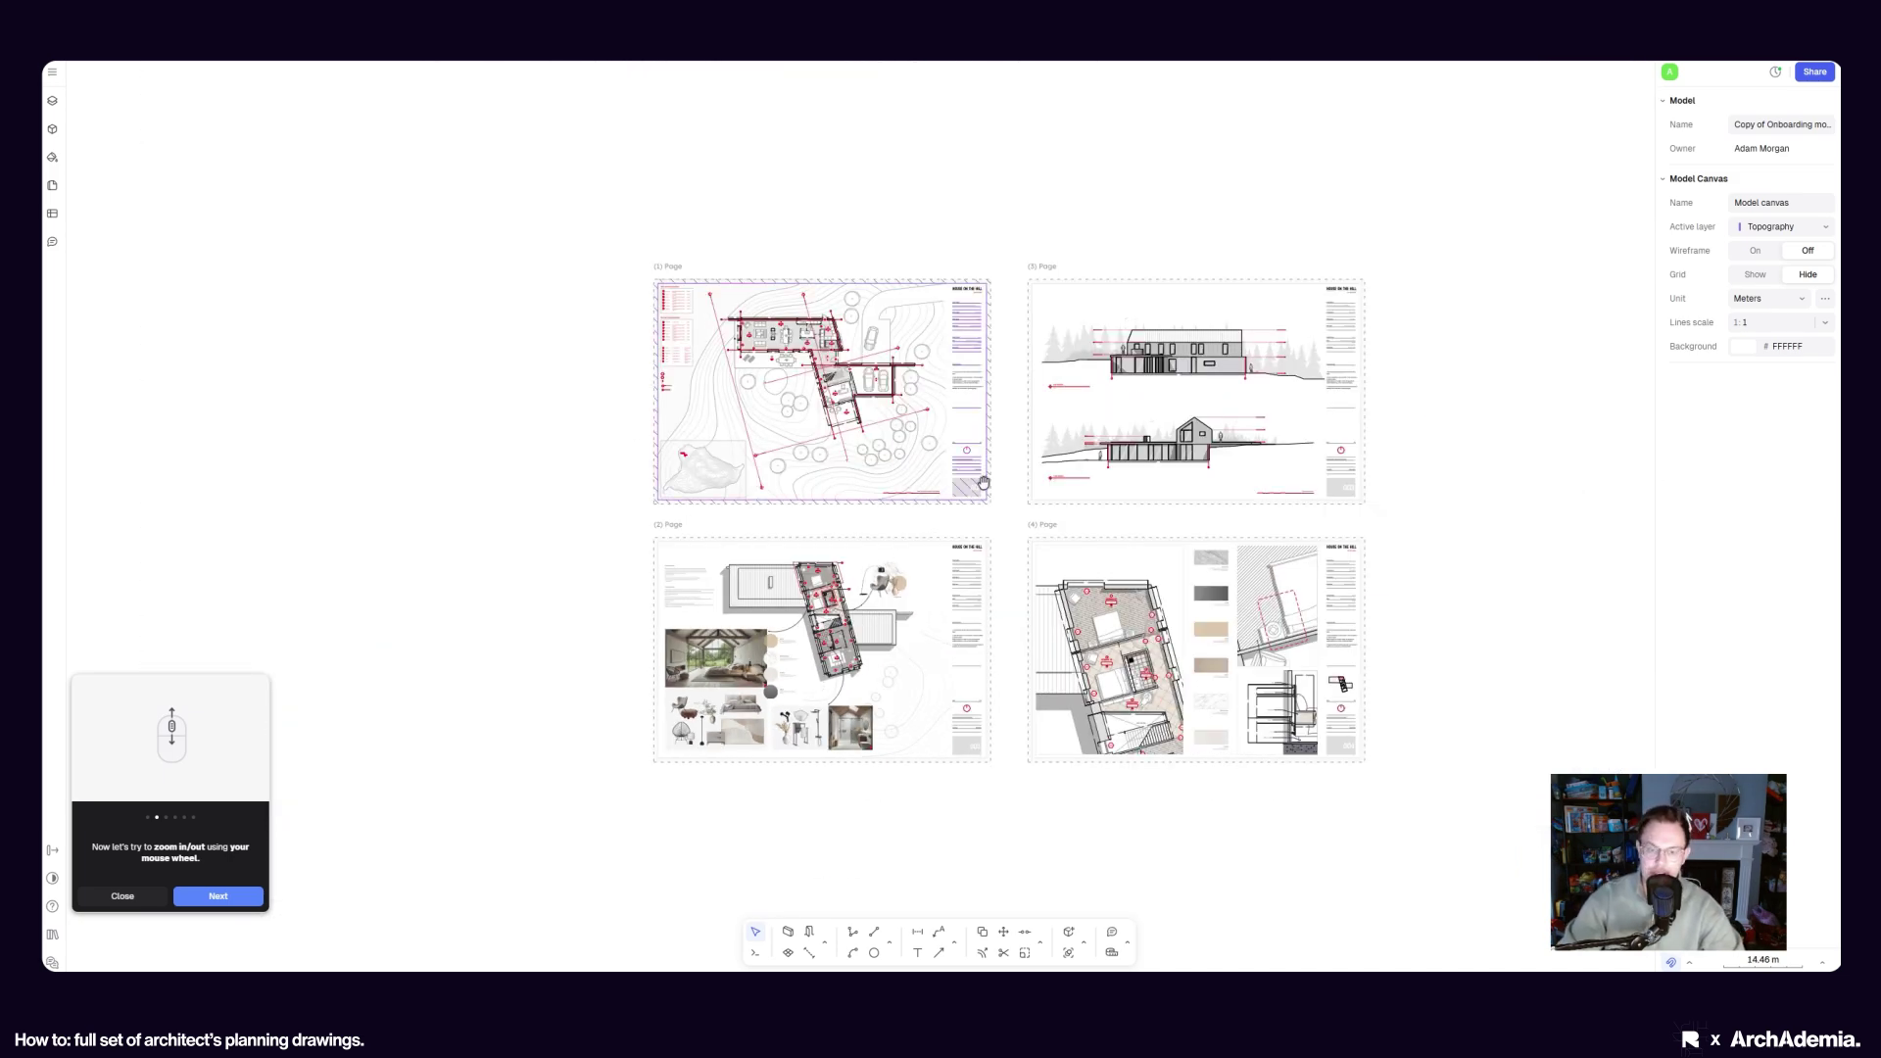
scroll(984, 482, "up", 4)
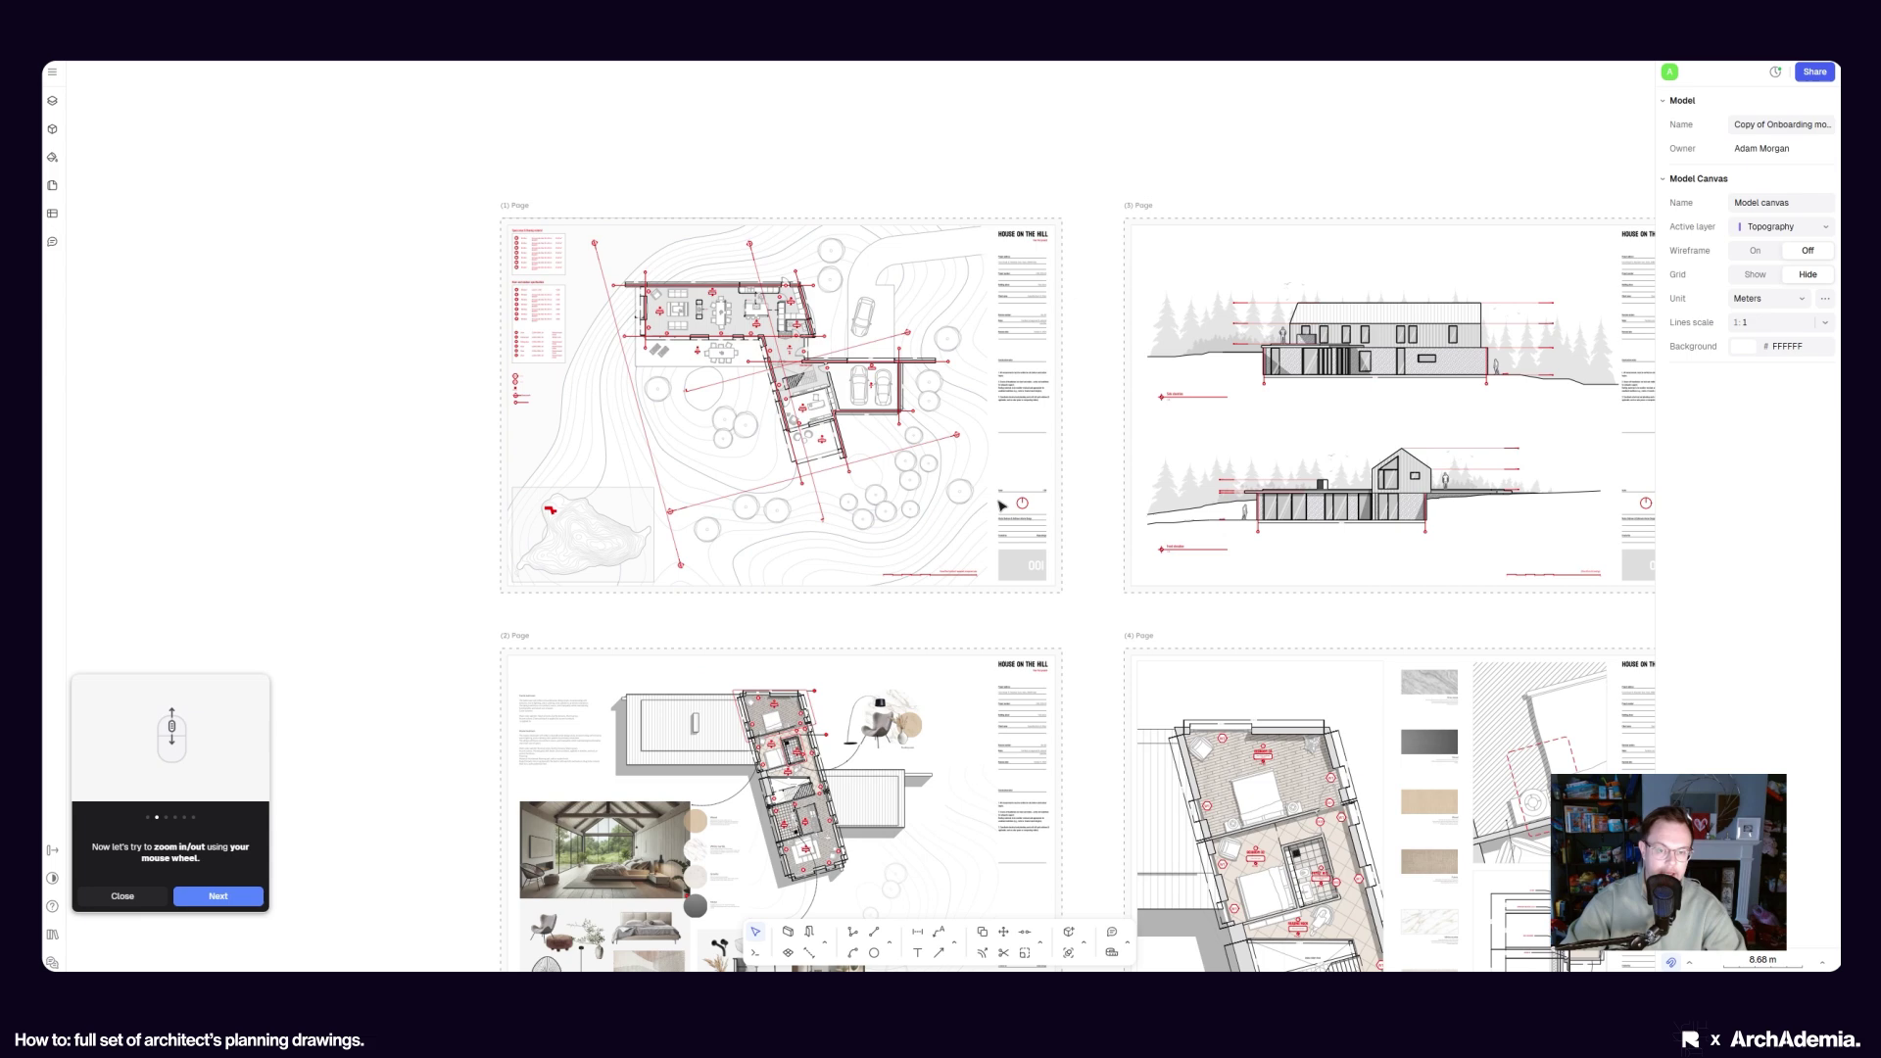
scroll(1001, 505, "down", 3)
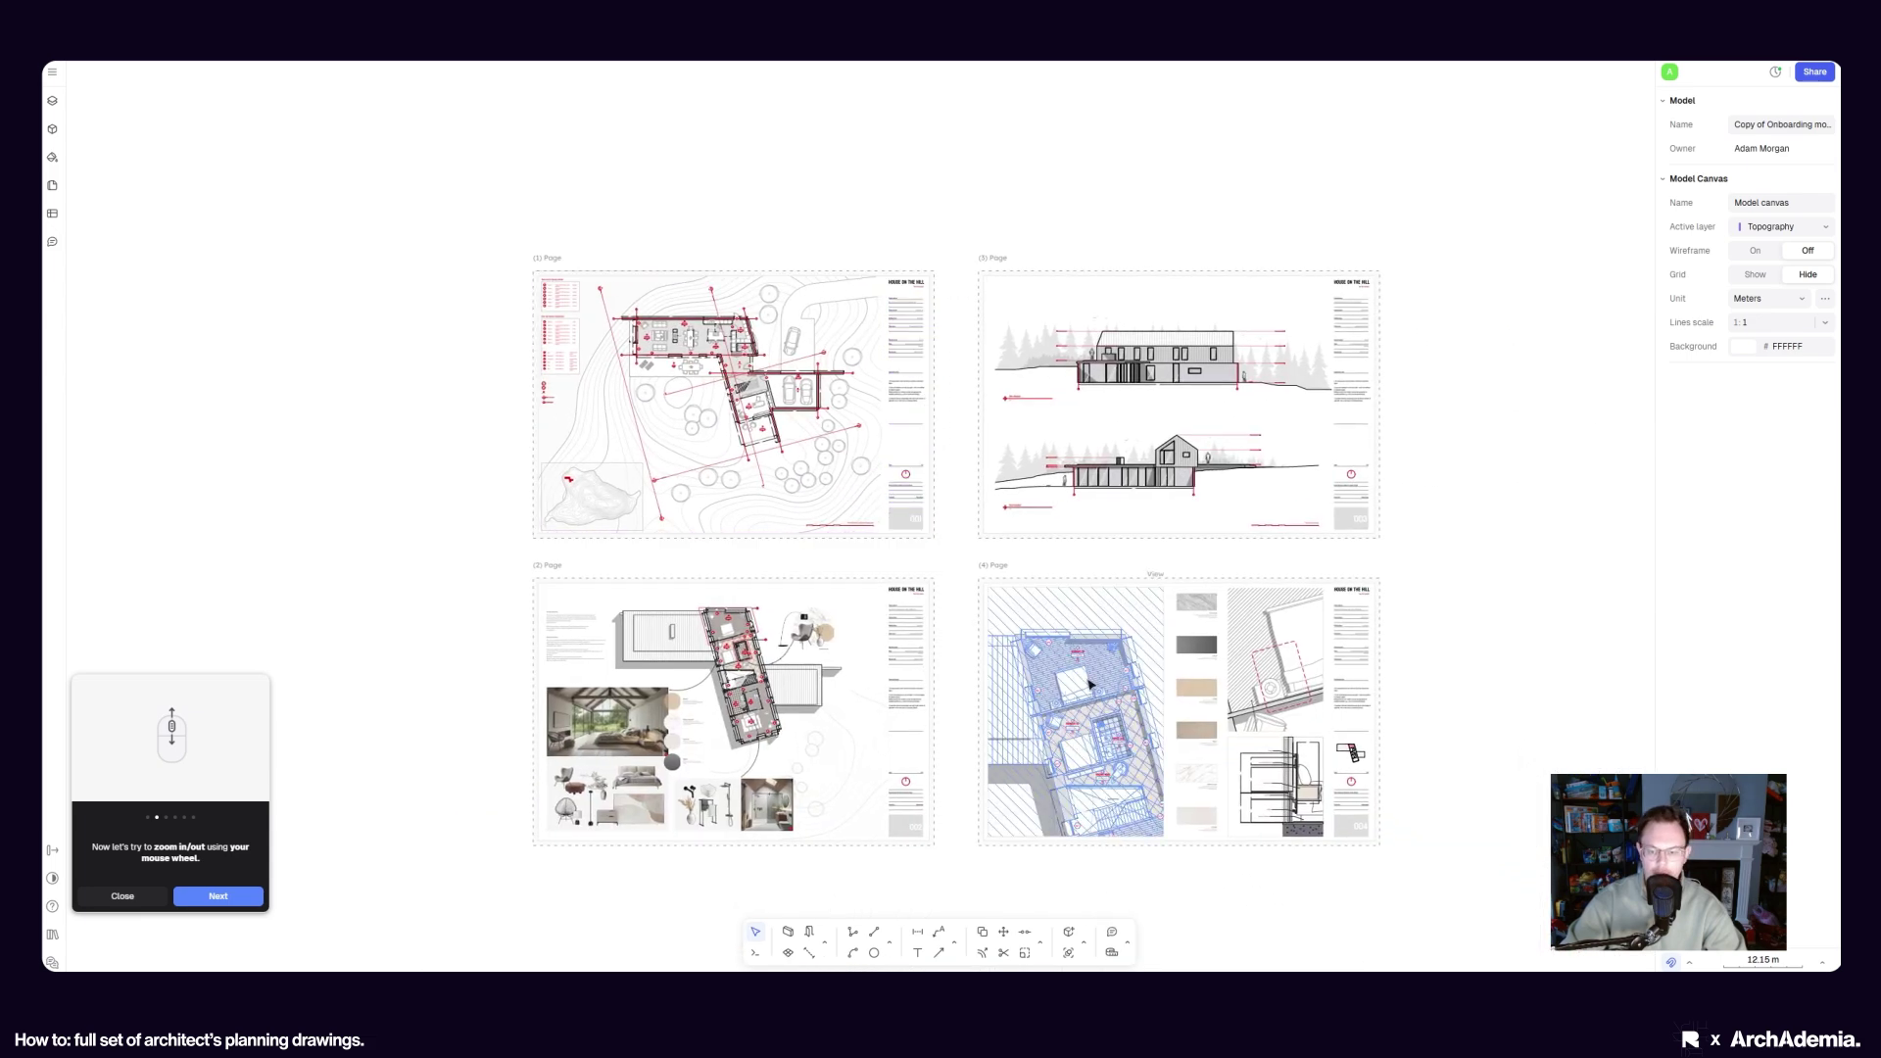
scroll(1089, 686, "down", 2)
scroll(966, 588, "up", 3)
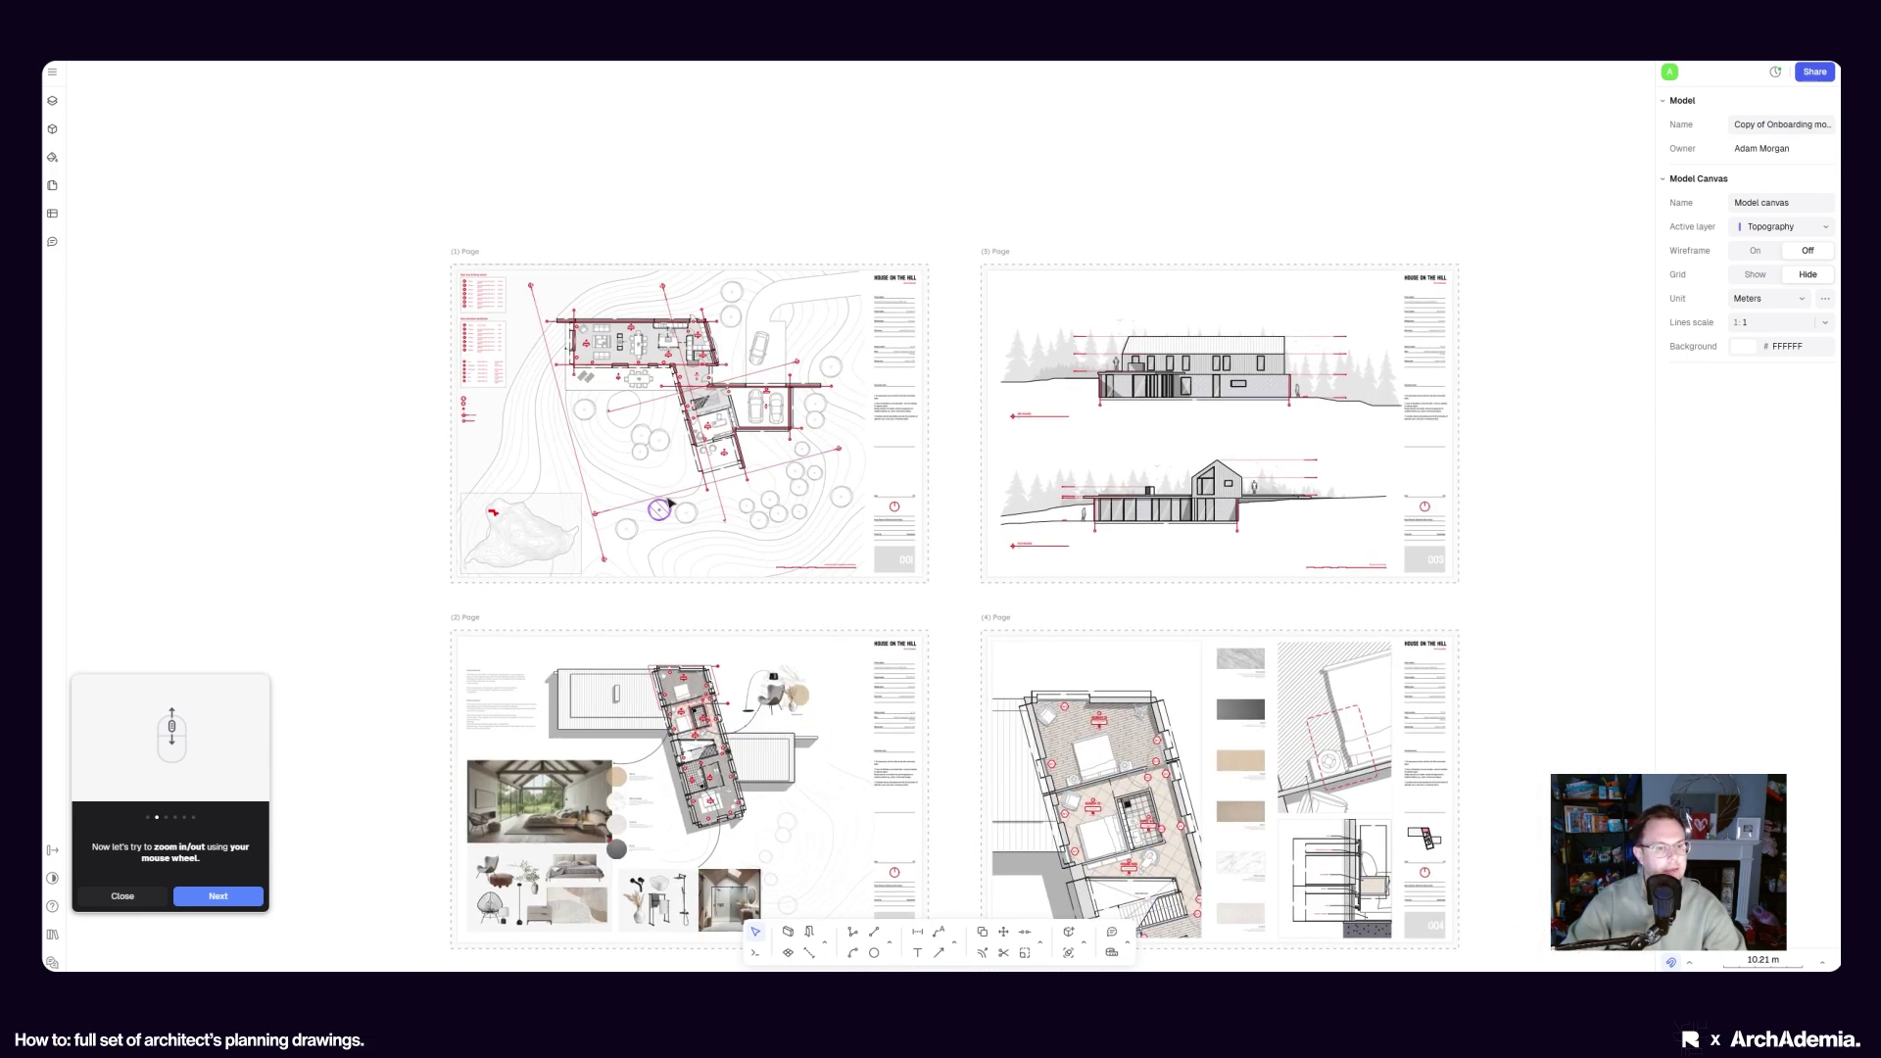
scroll(666, 500, "down", 1)
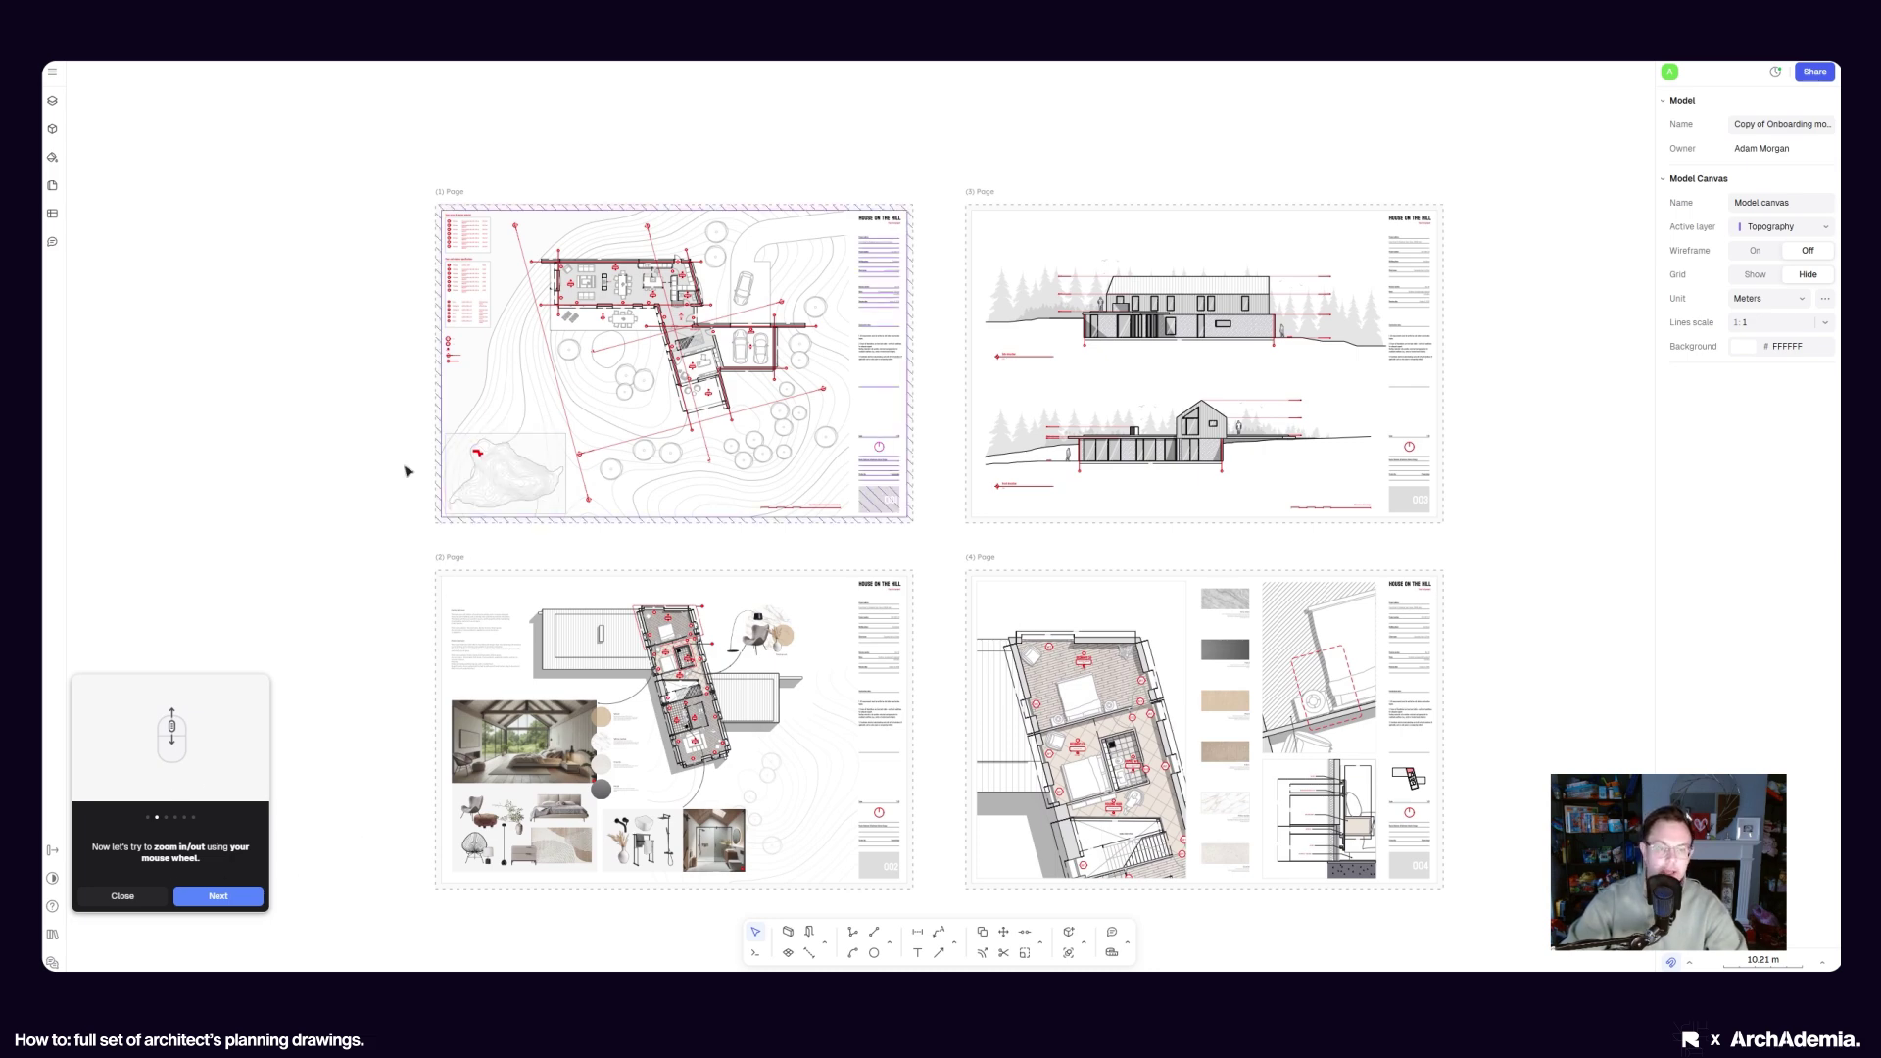
middle_click_drag(408, 466, 334, 448)
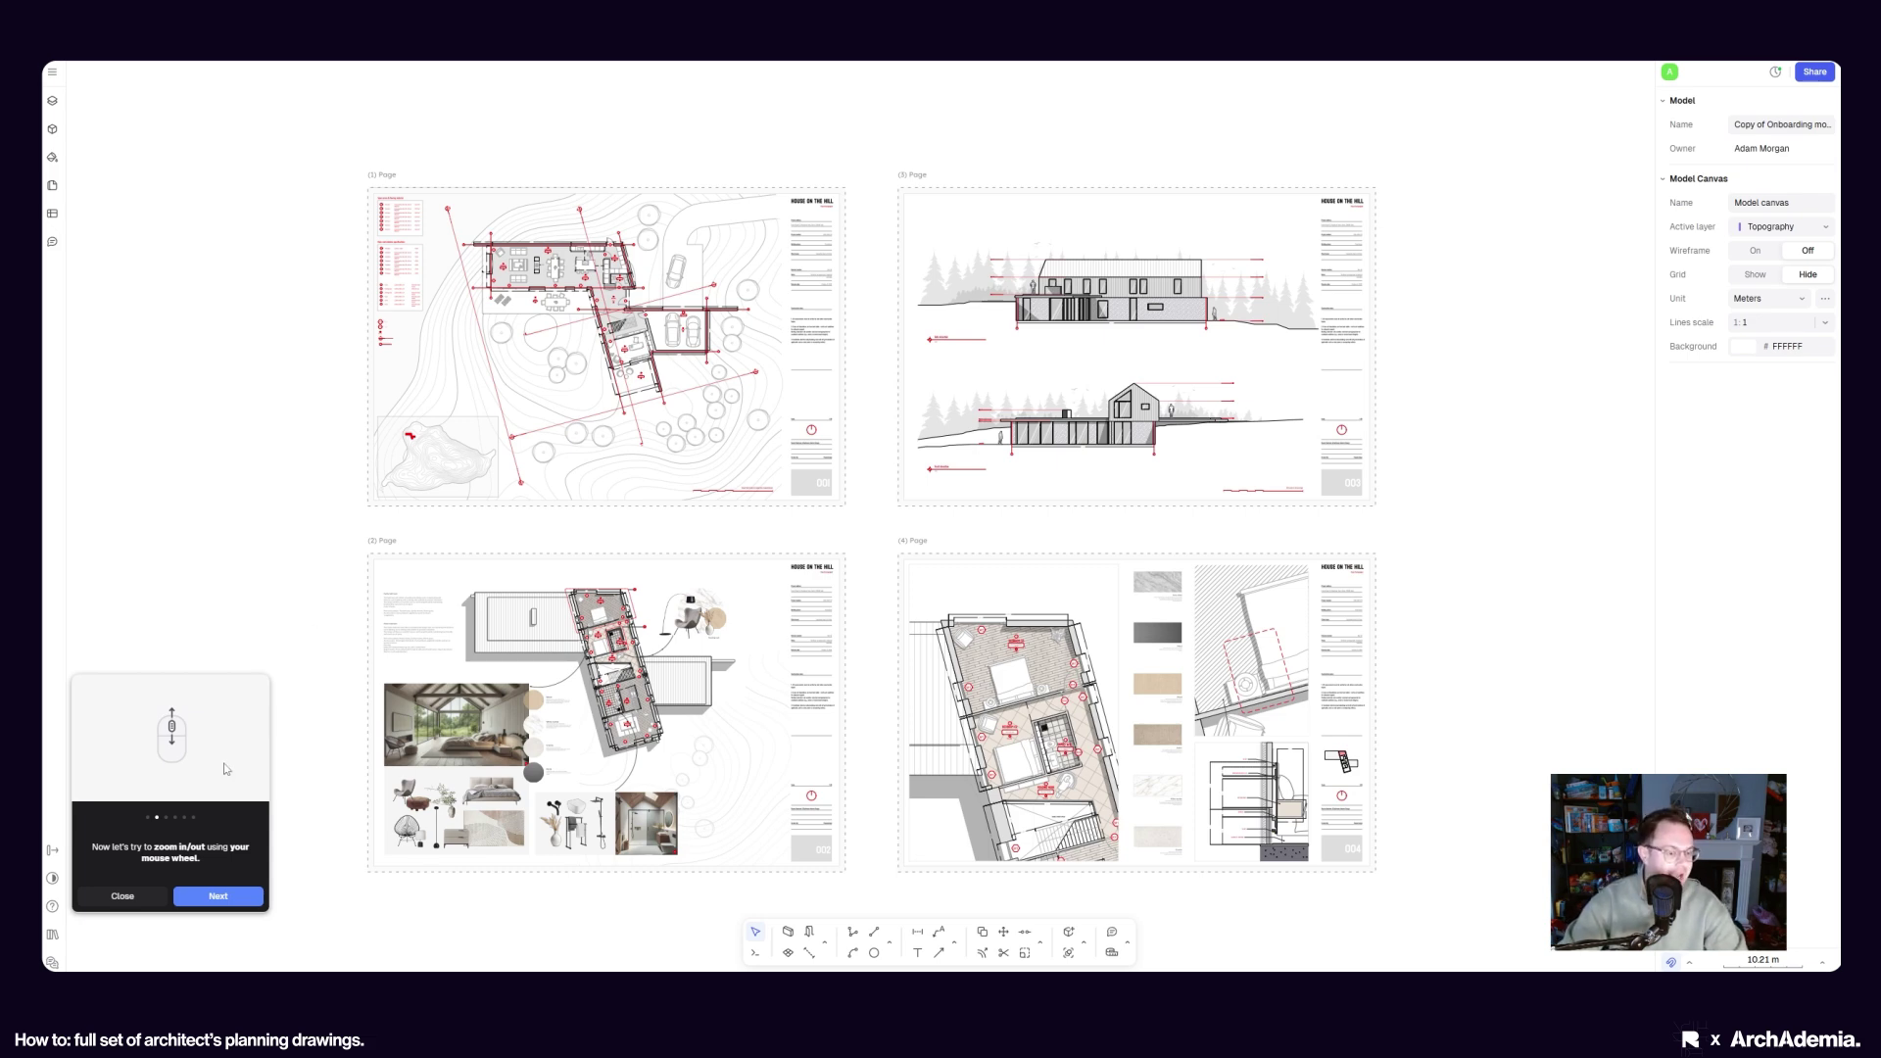
left_click(200, 896)
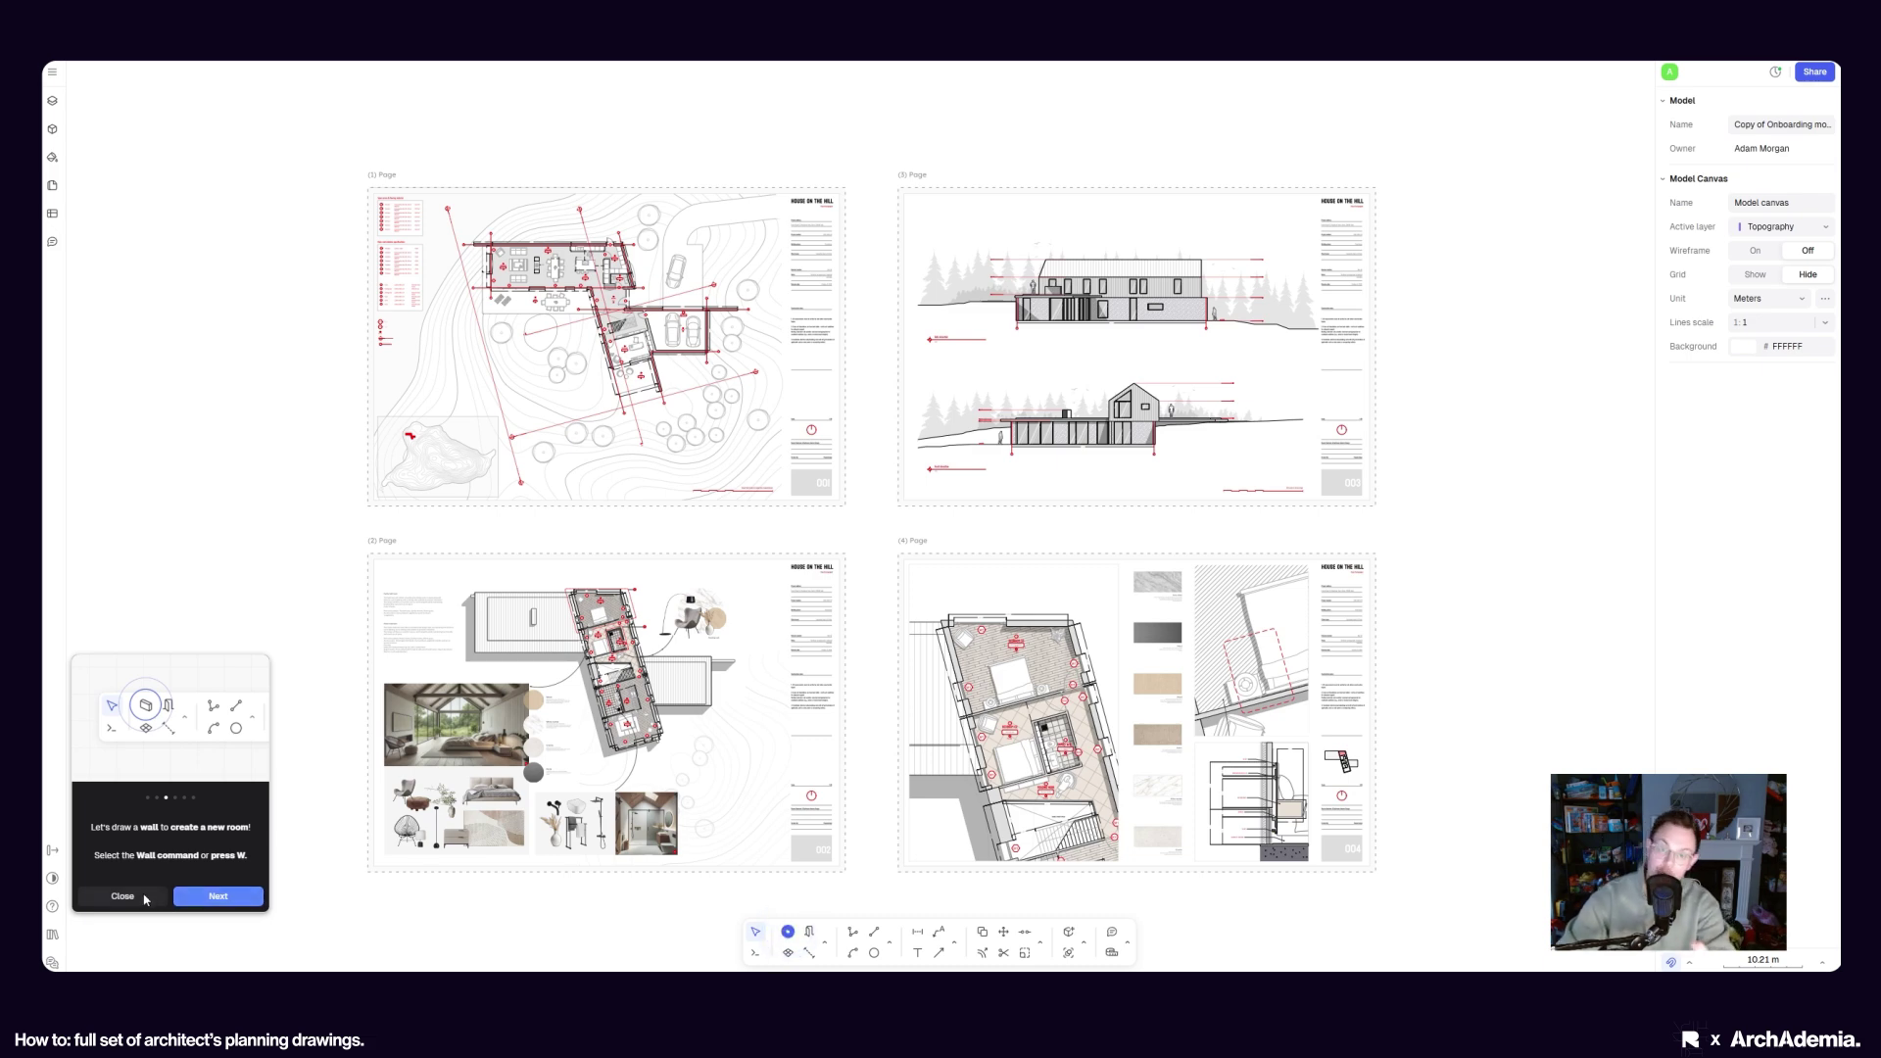
Close the welcome tour and zoom through the sheets from the site plan to the bedroom plan
left_click(123, 897)
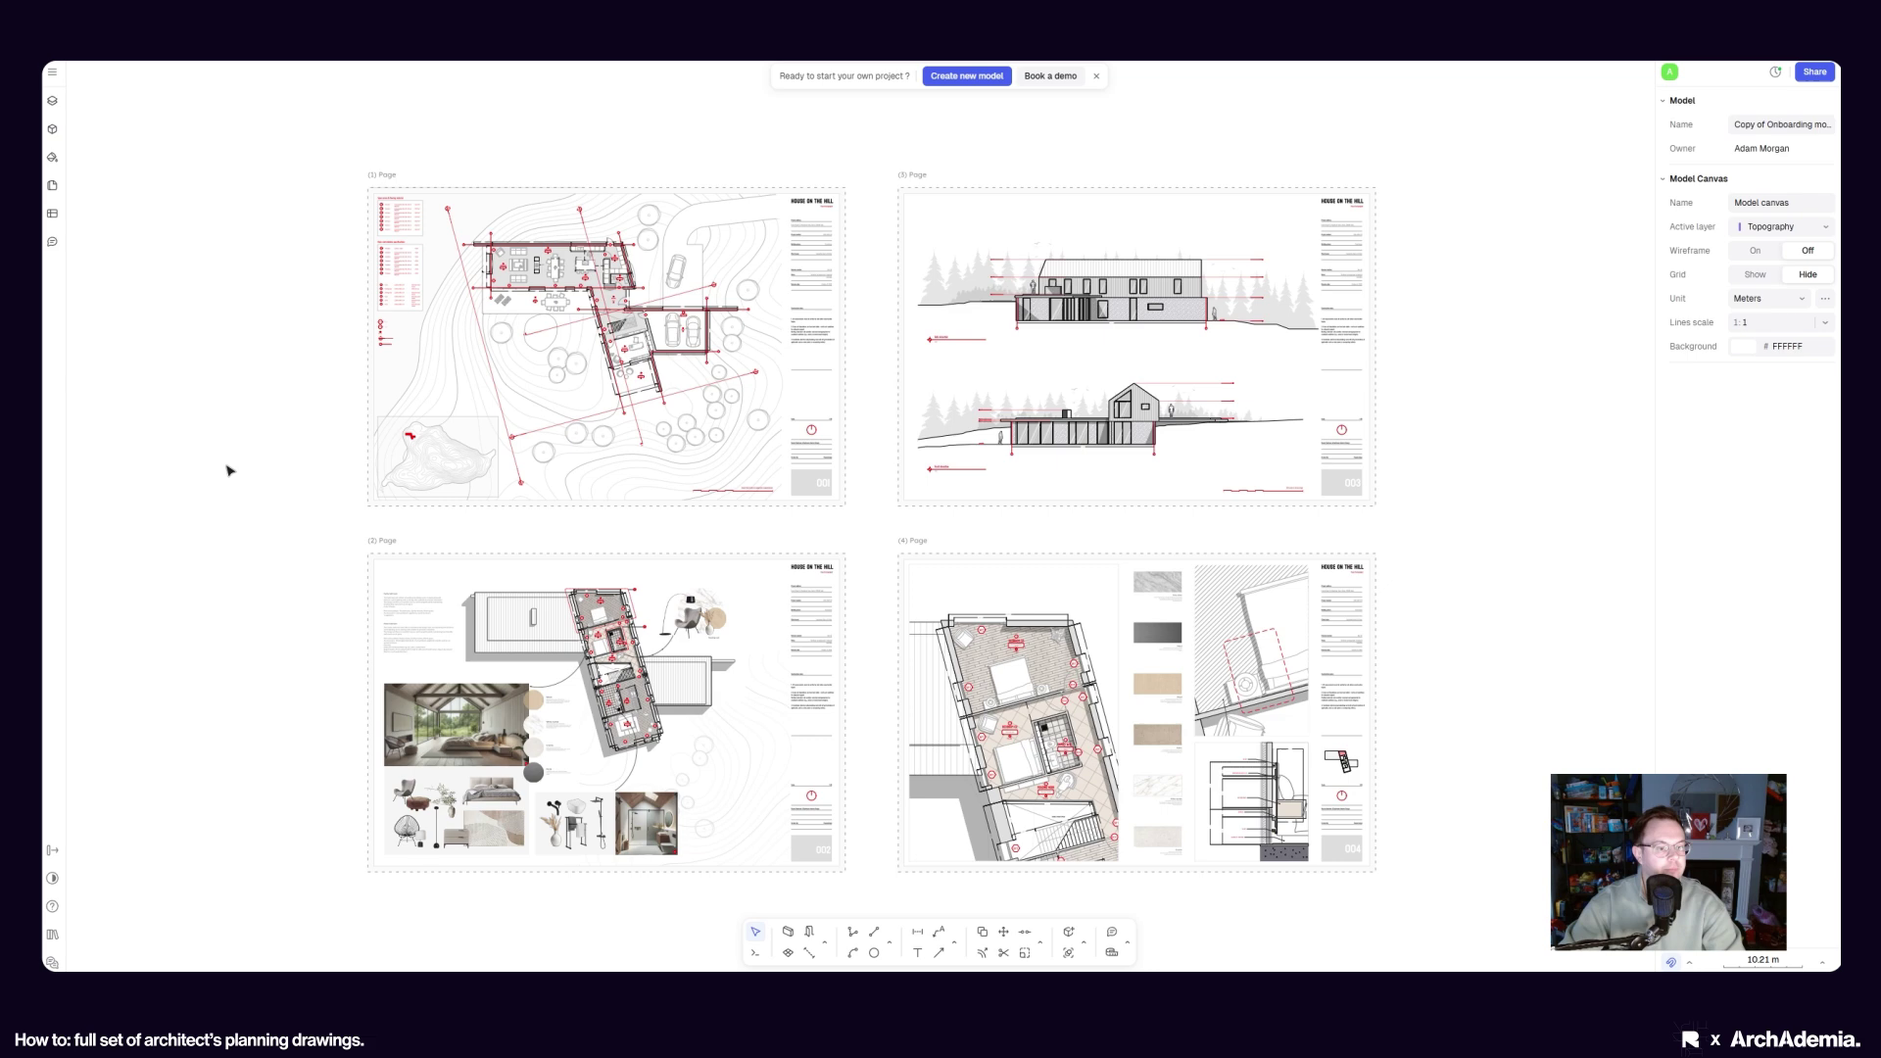
scroll(333, 445, "right", 2)
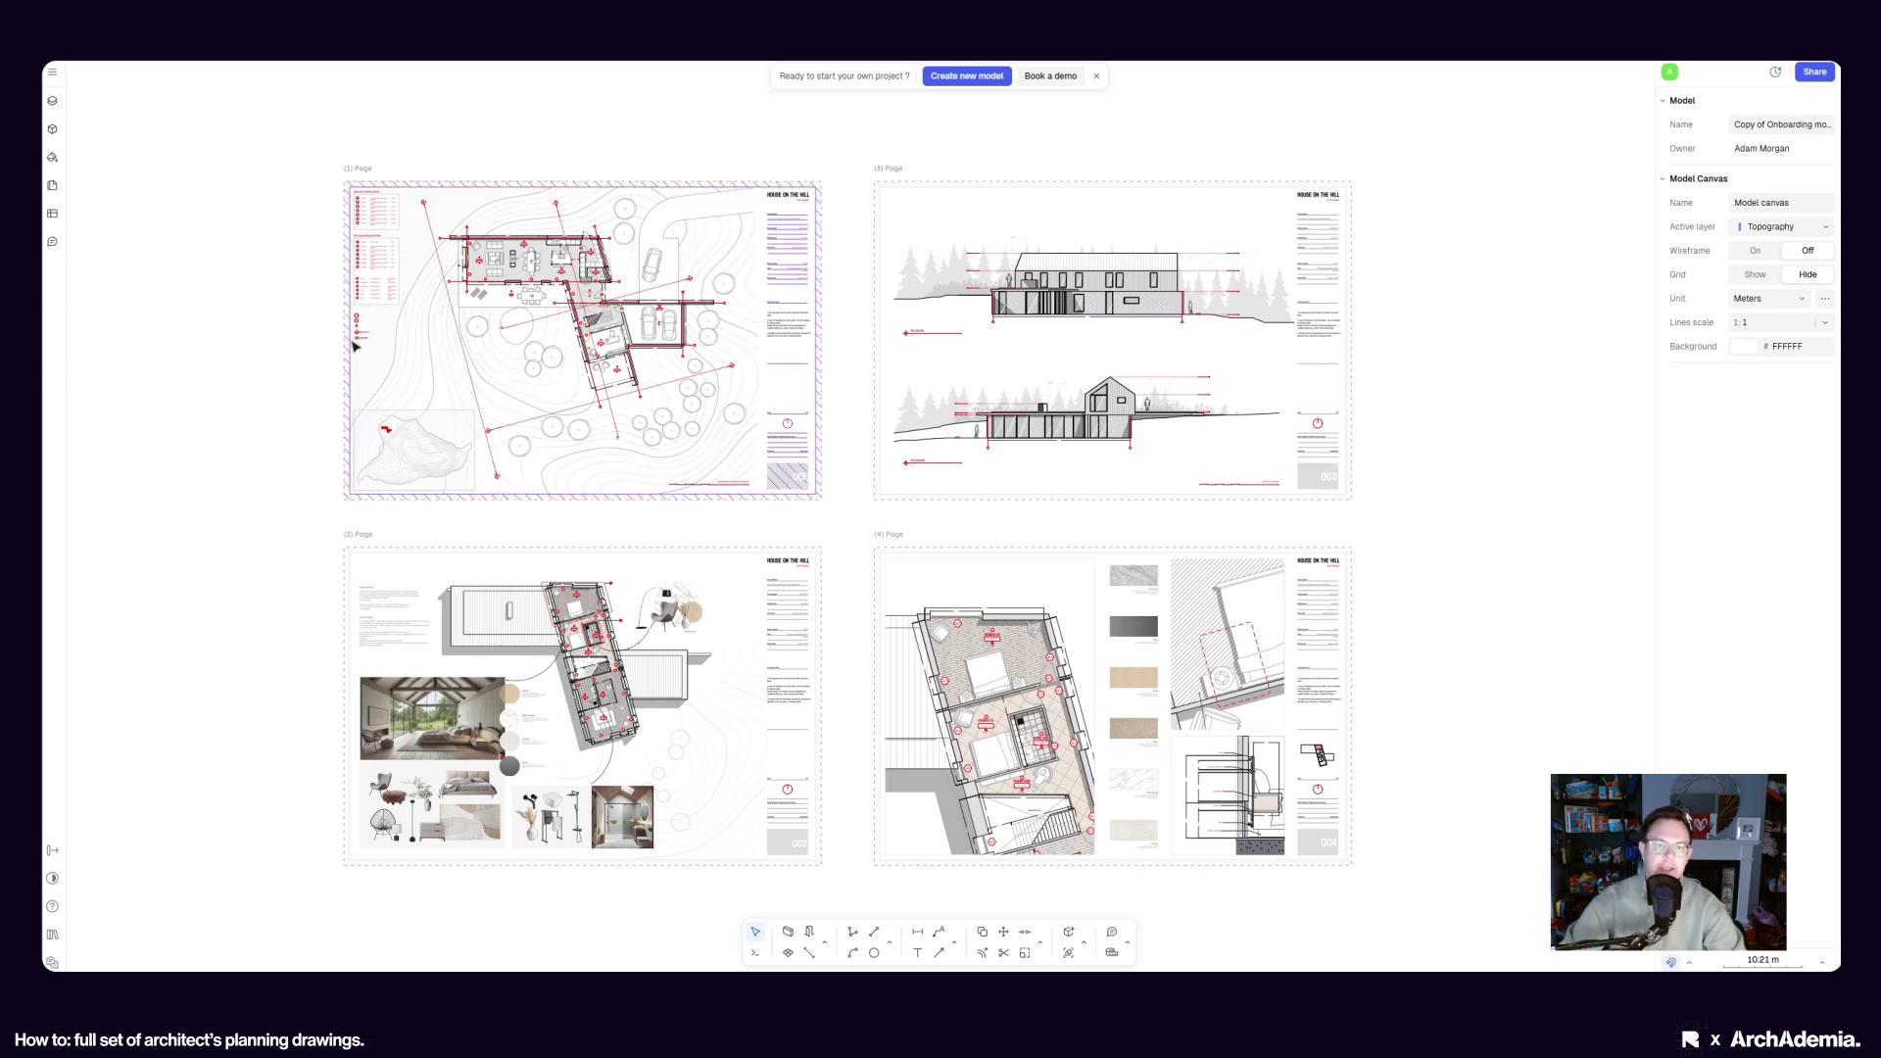
scroll(686, 294, "left", 1)
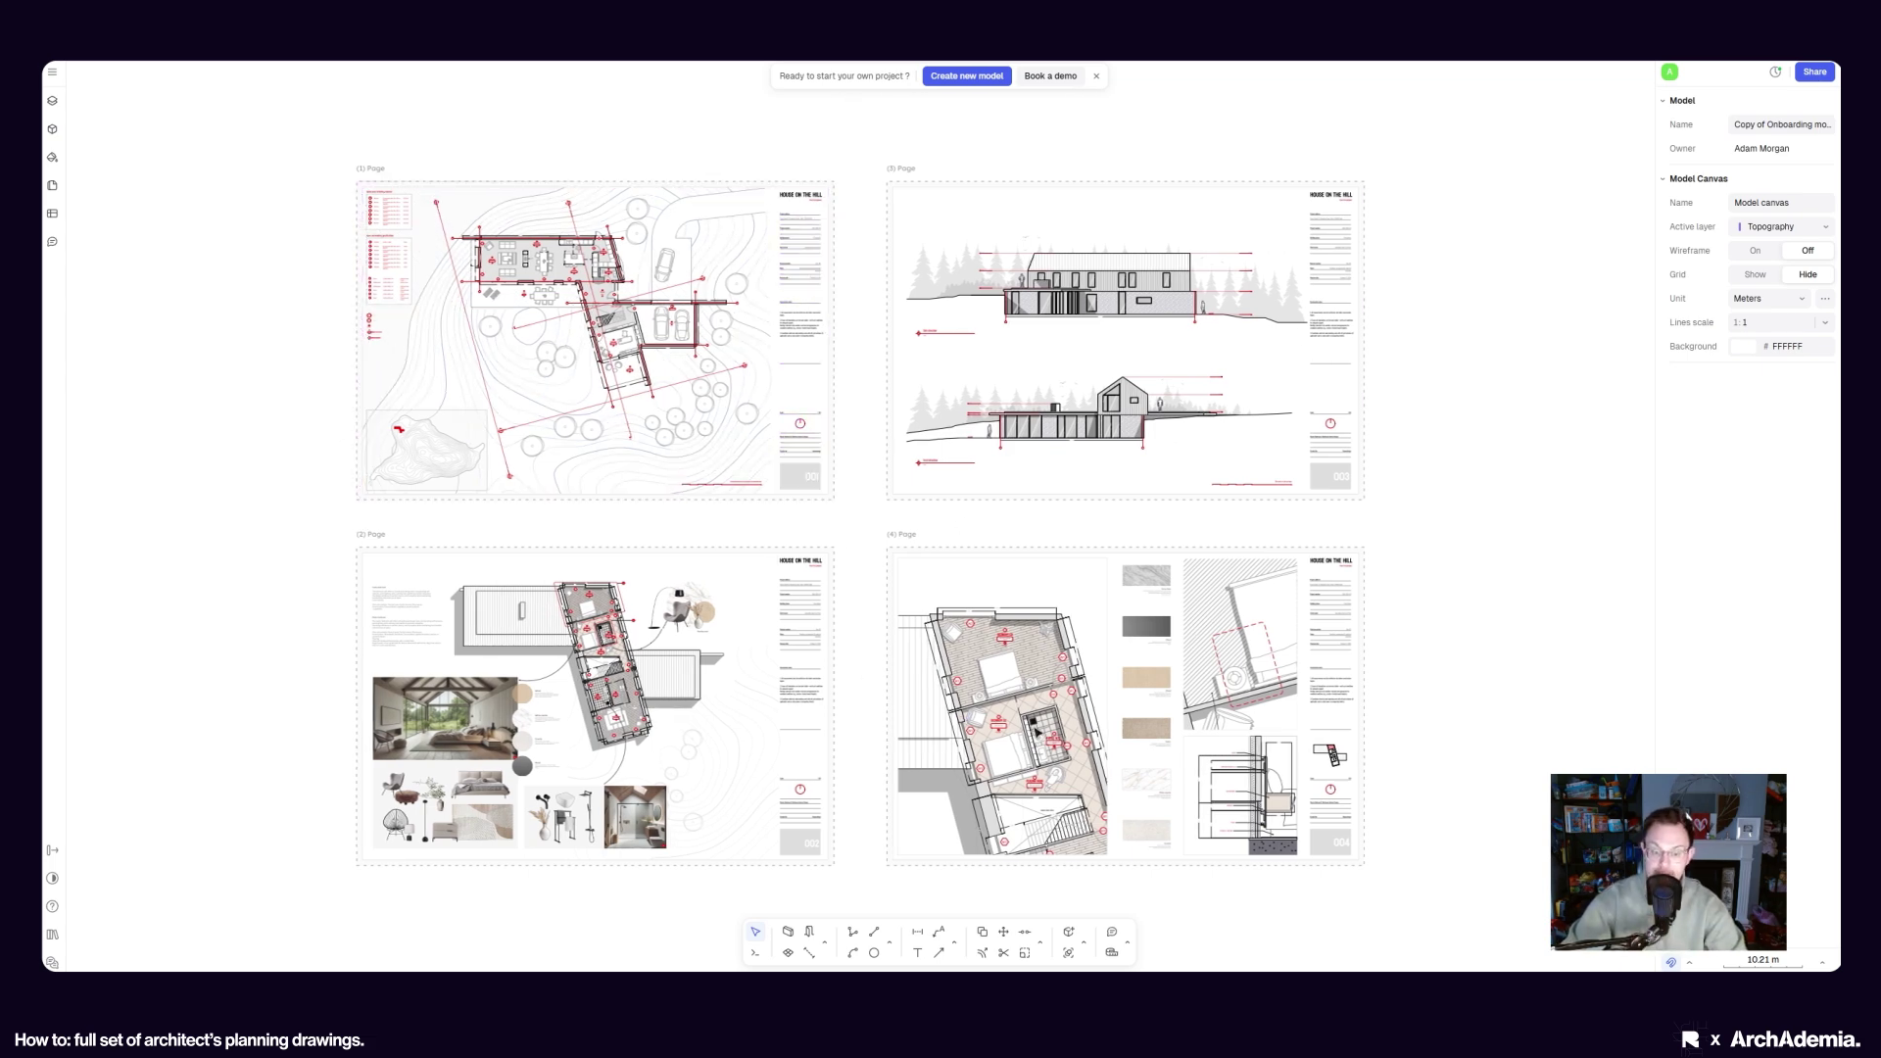
scroll(568, 676, "left", 2)
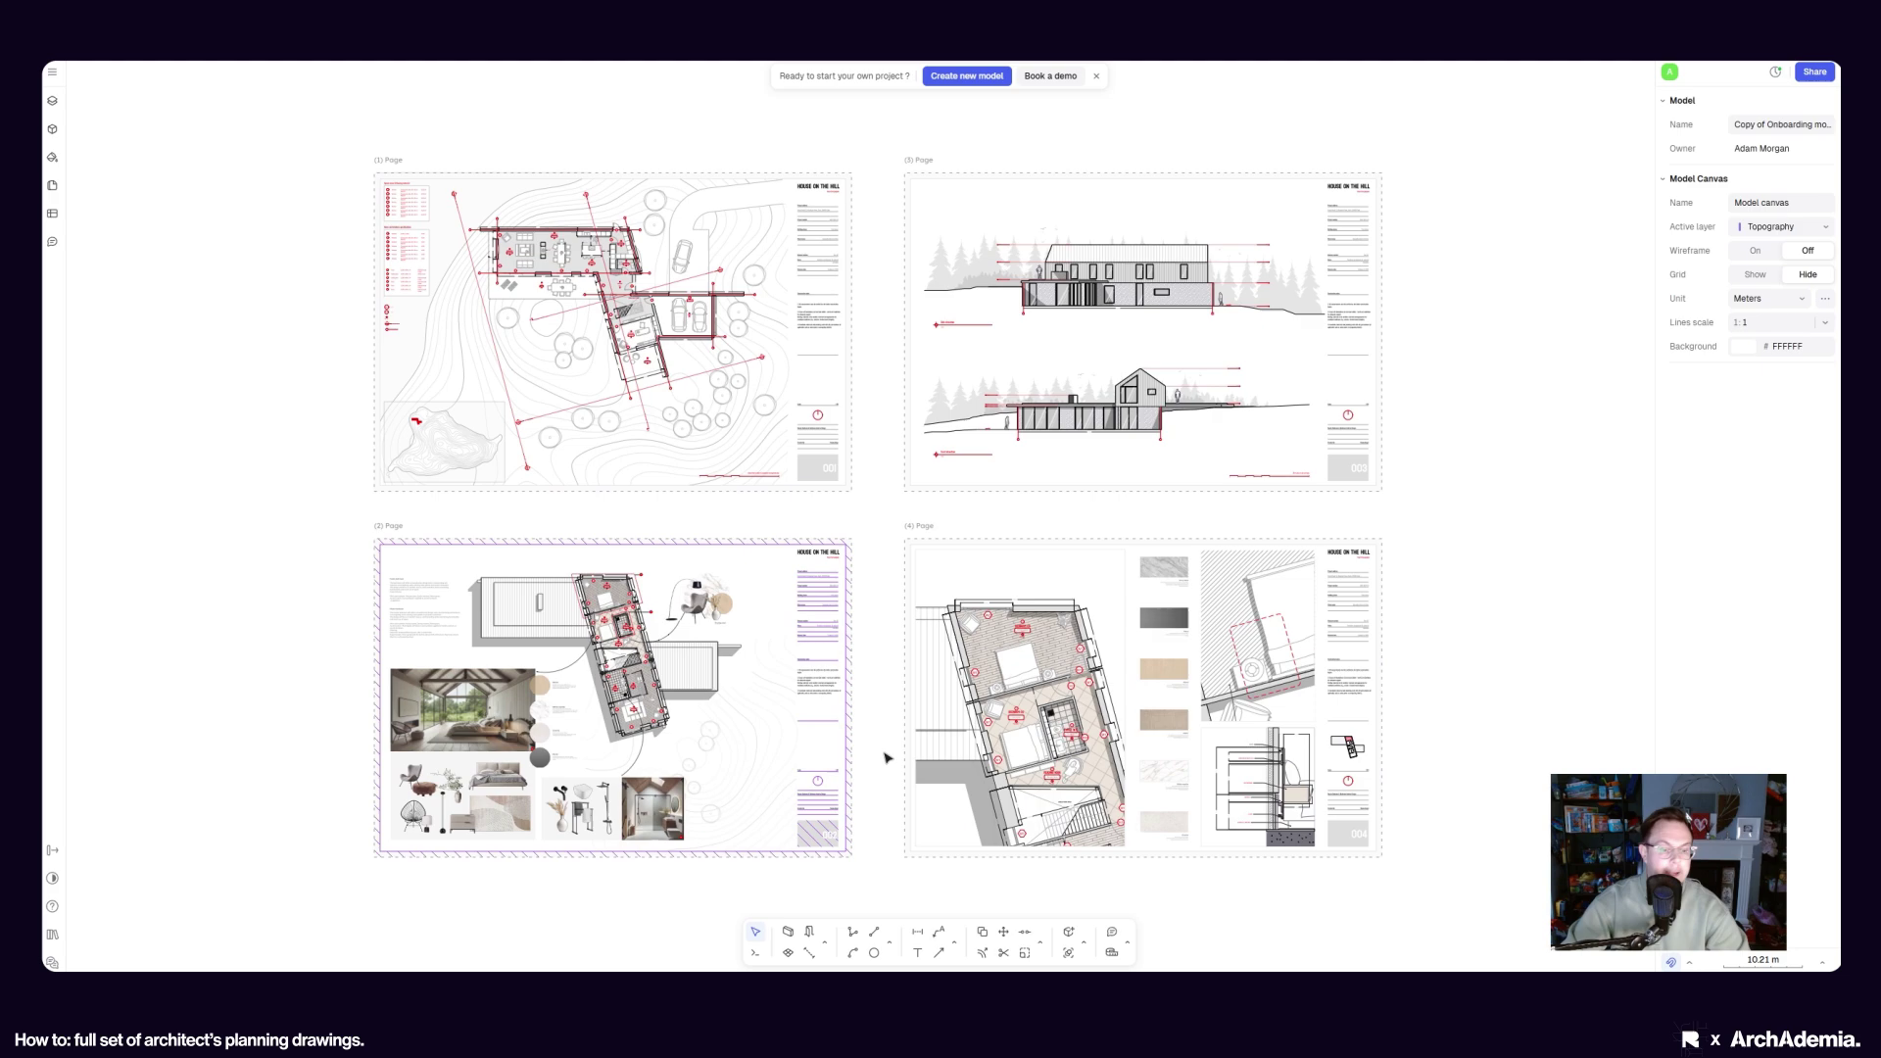
scroll(486, 221, "up", 5)
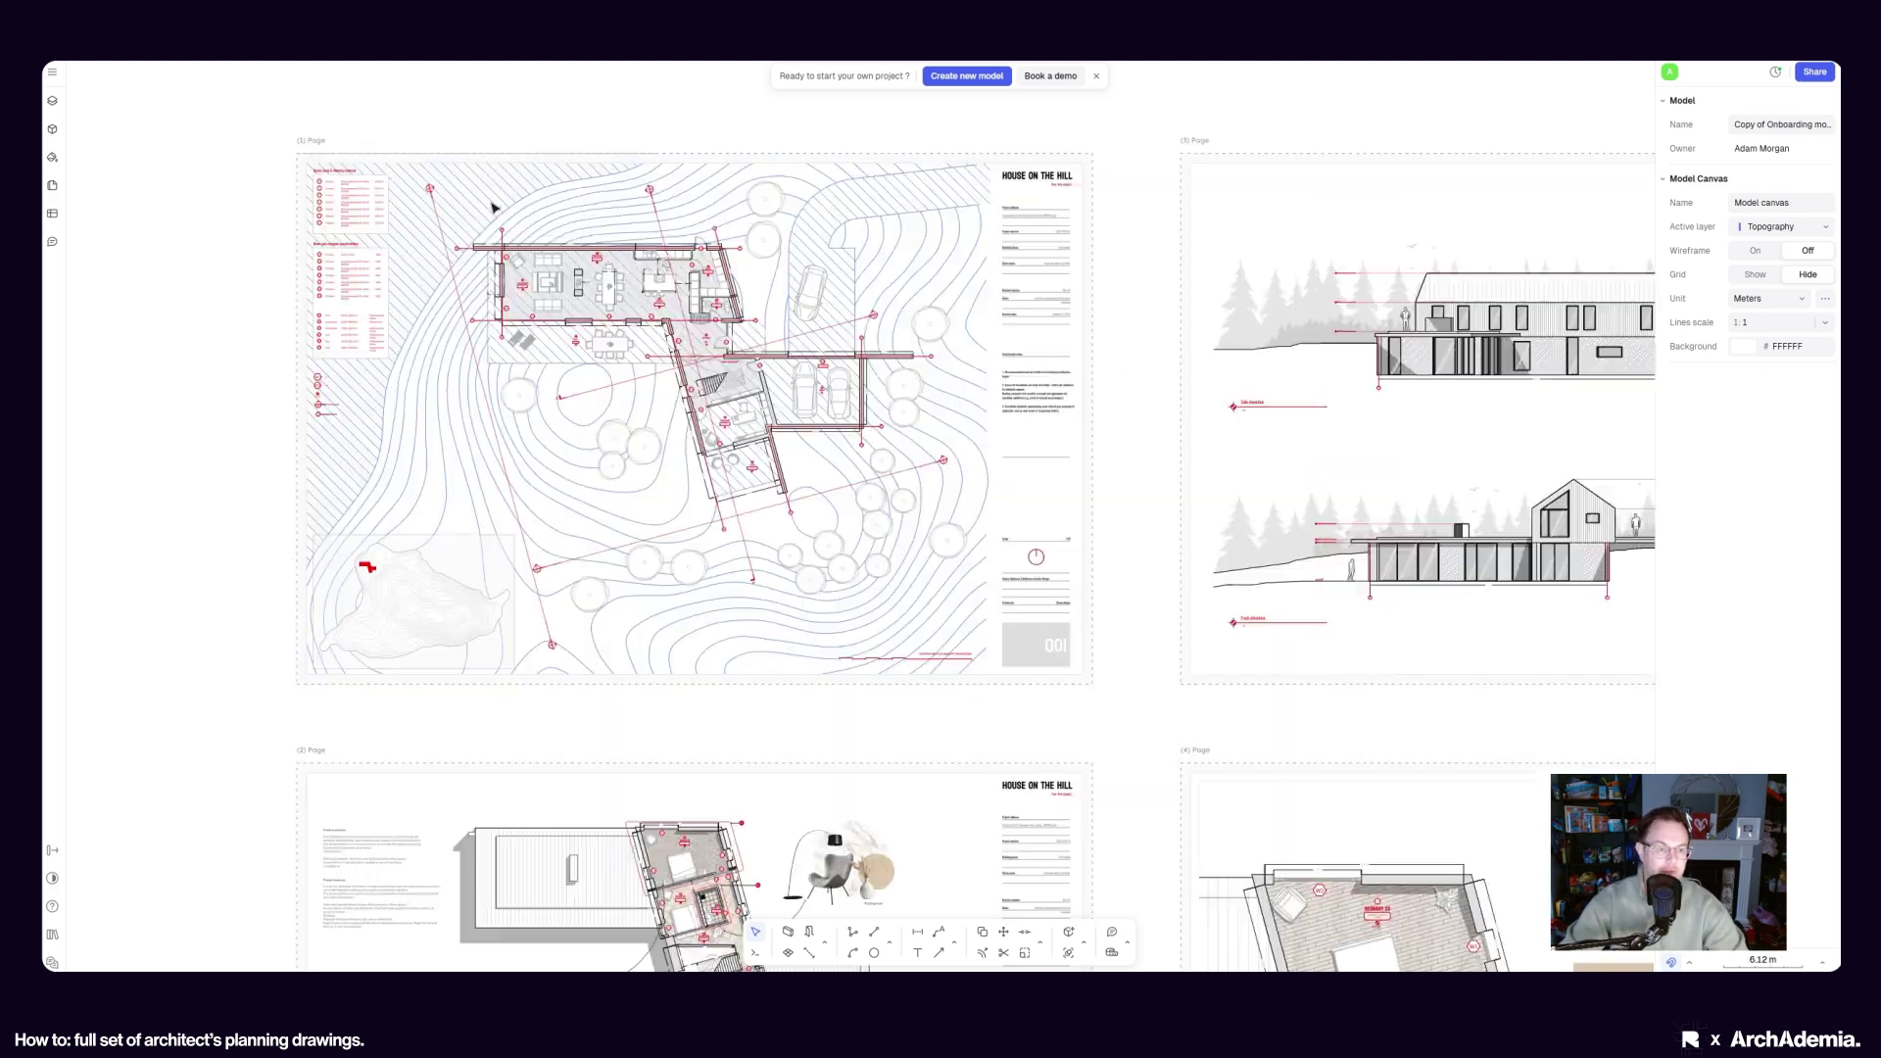
scroll(709, 674, "down", 2)
scroll(710, 674, "left", 1)
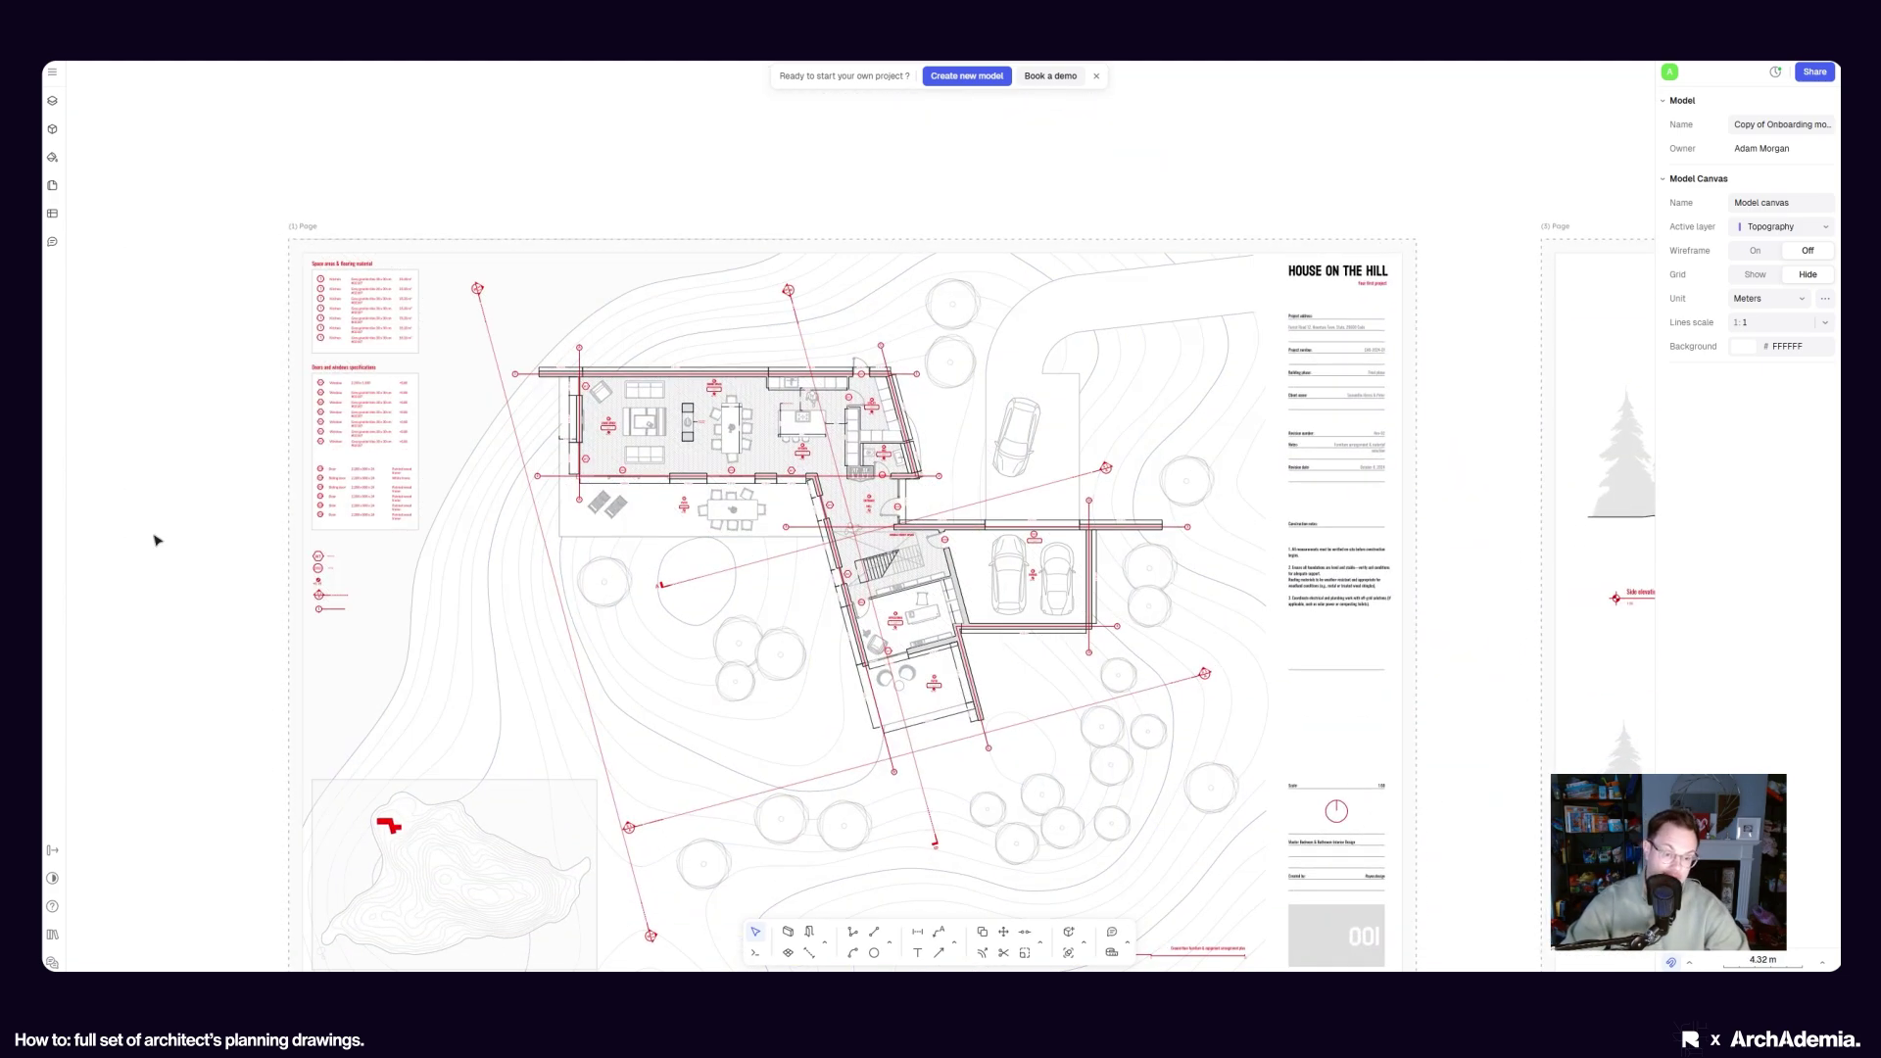
scroll(921, 435, "up", 5)
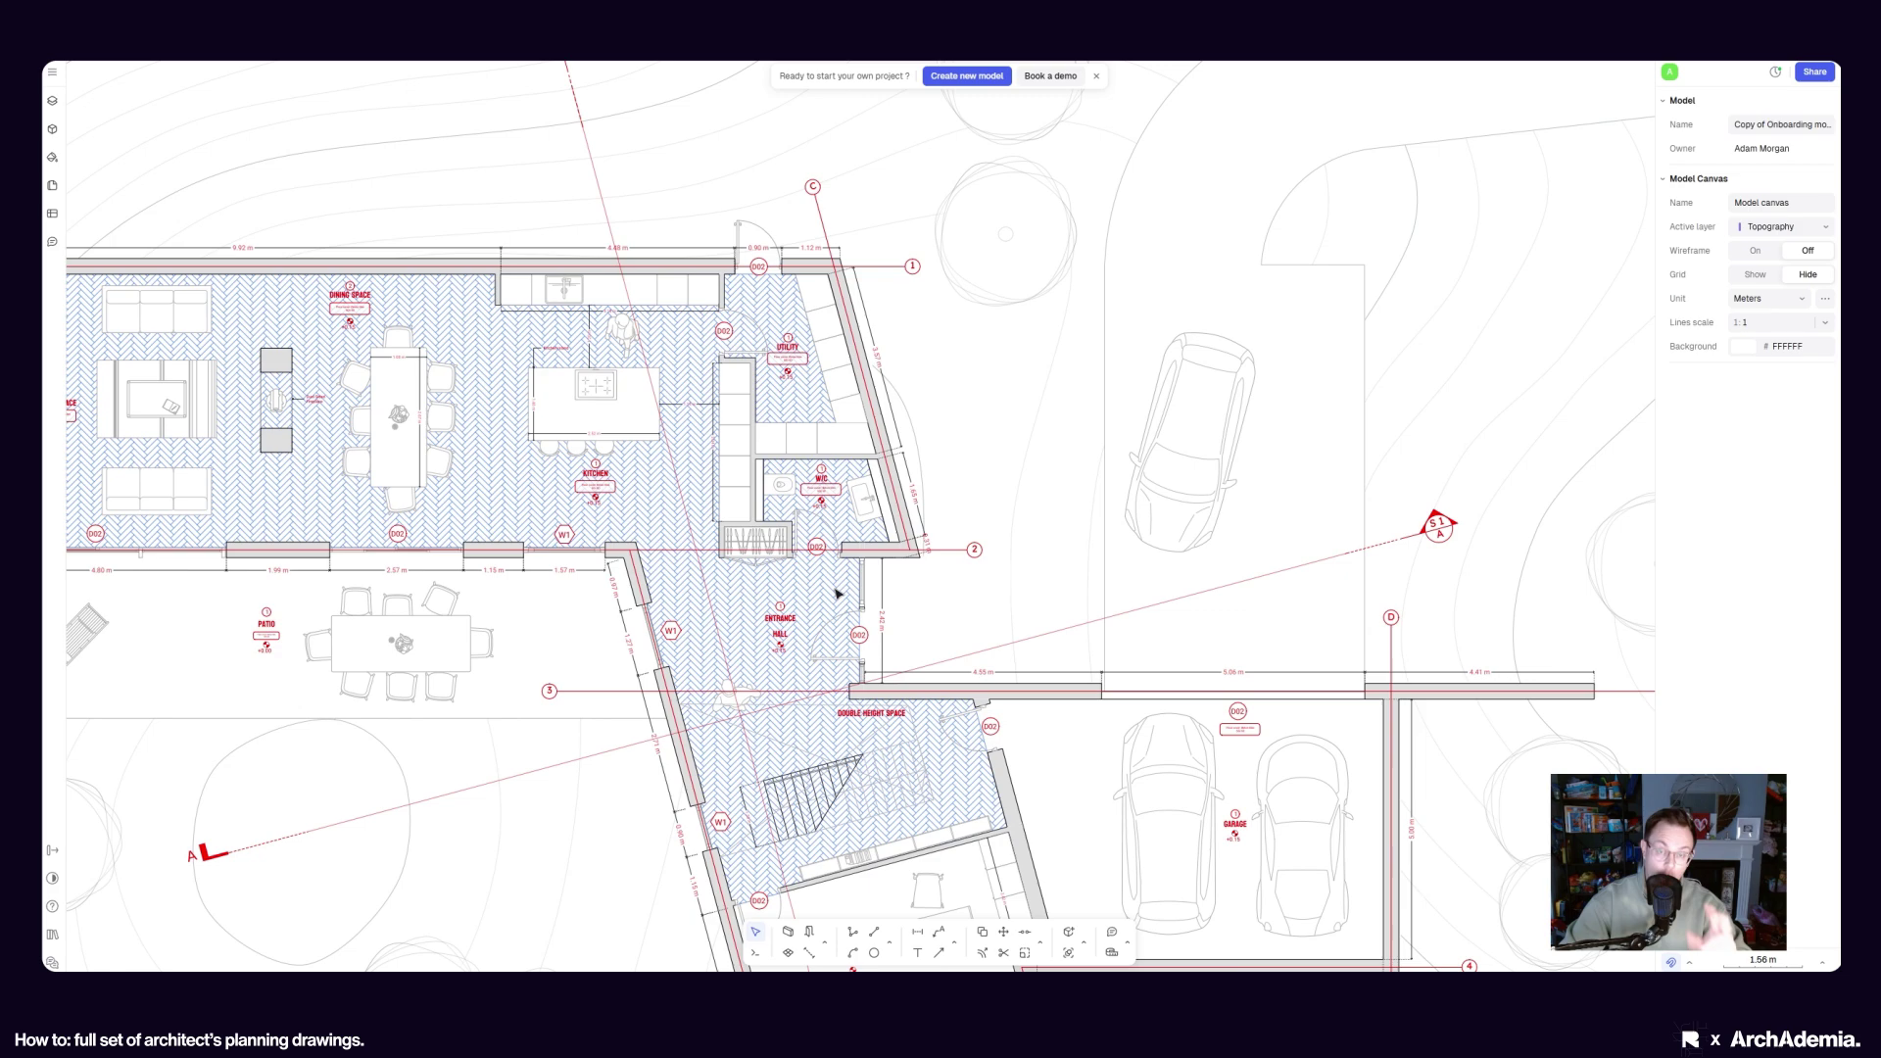
scroll(836, 592, "down", 5)
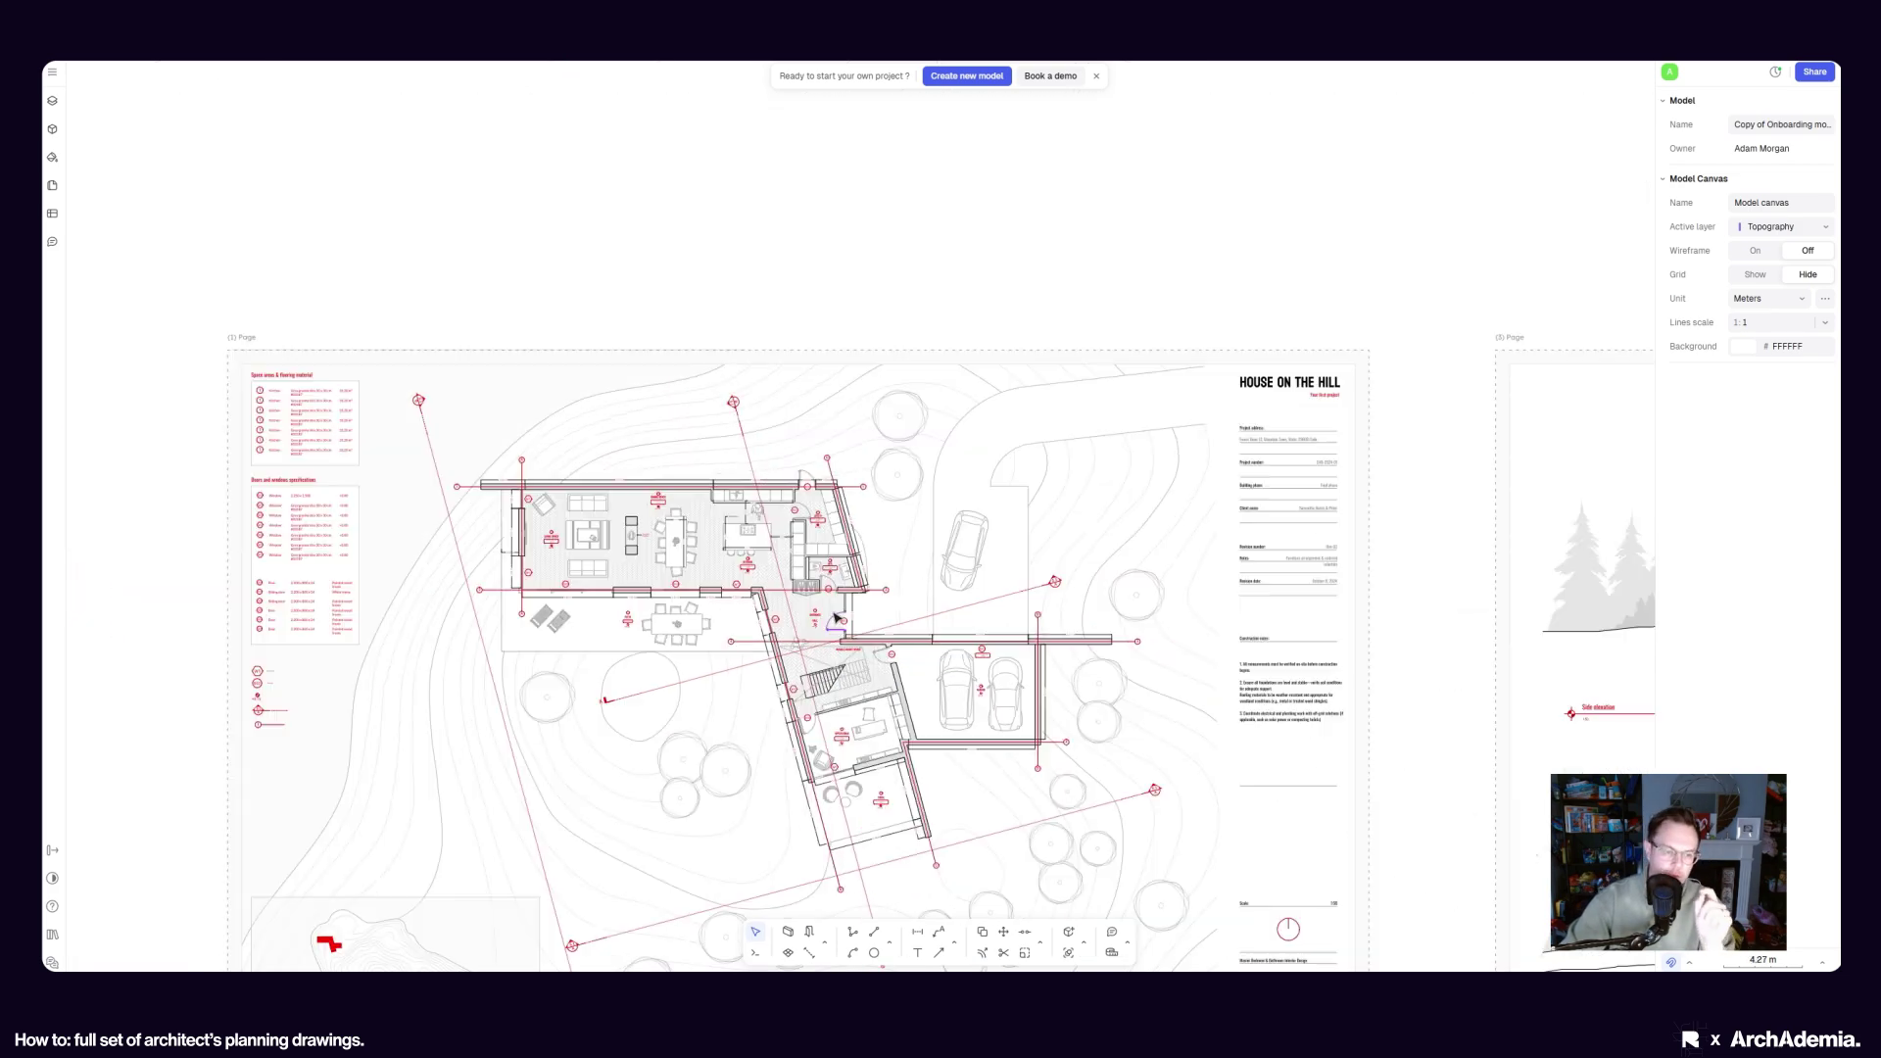
scroll(637, 536, "down", 2)
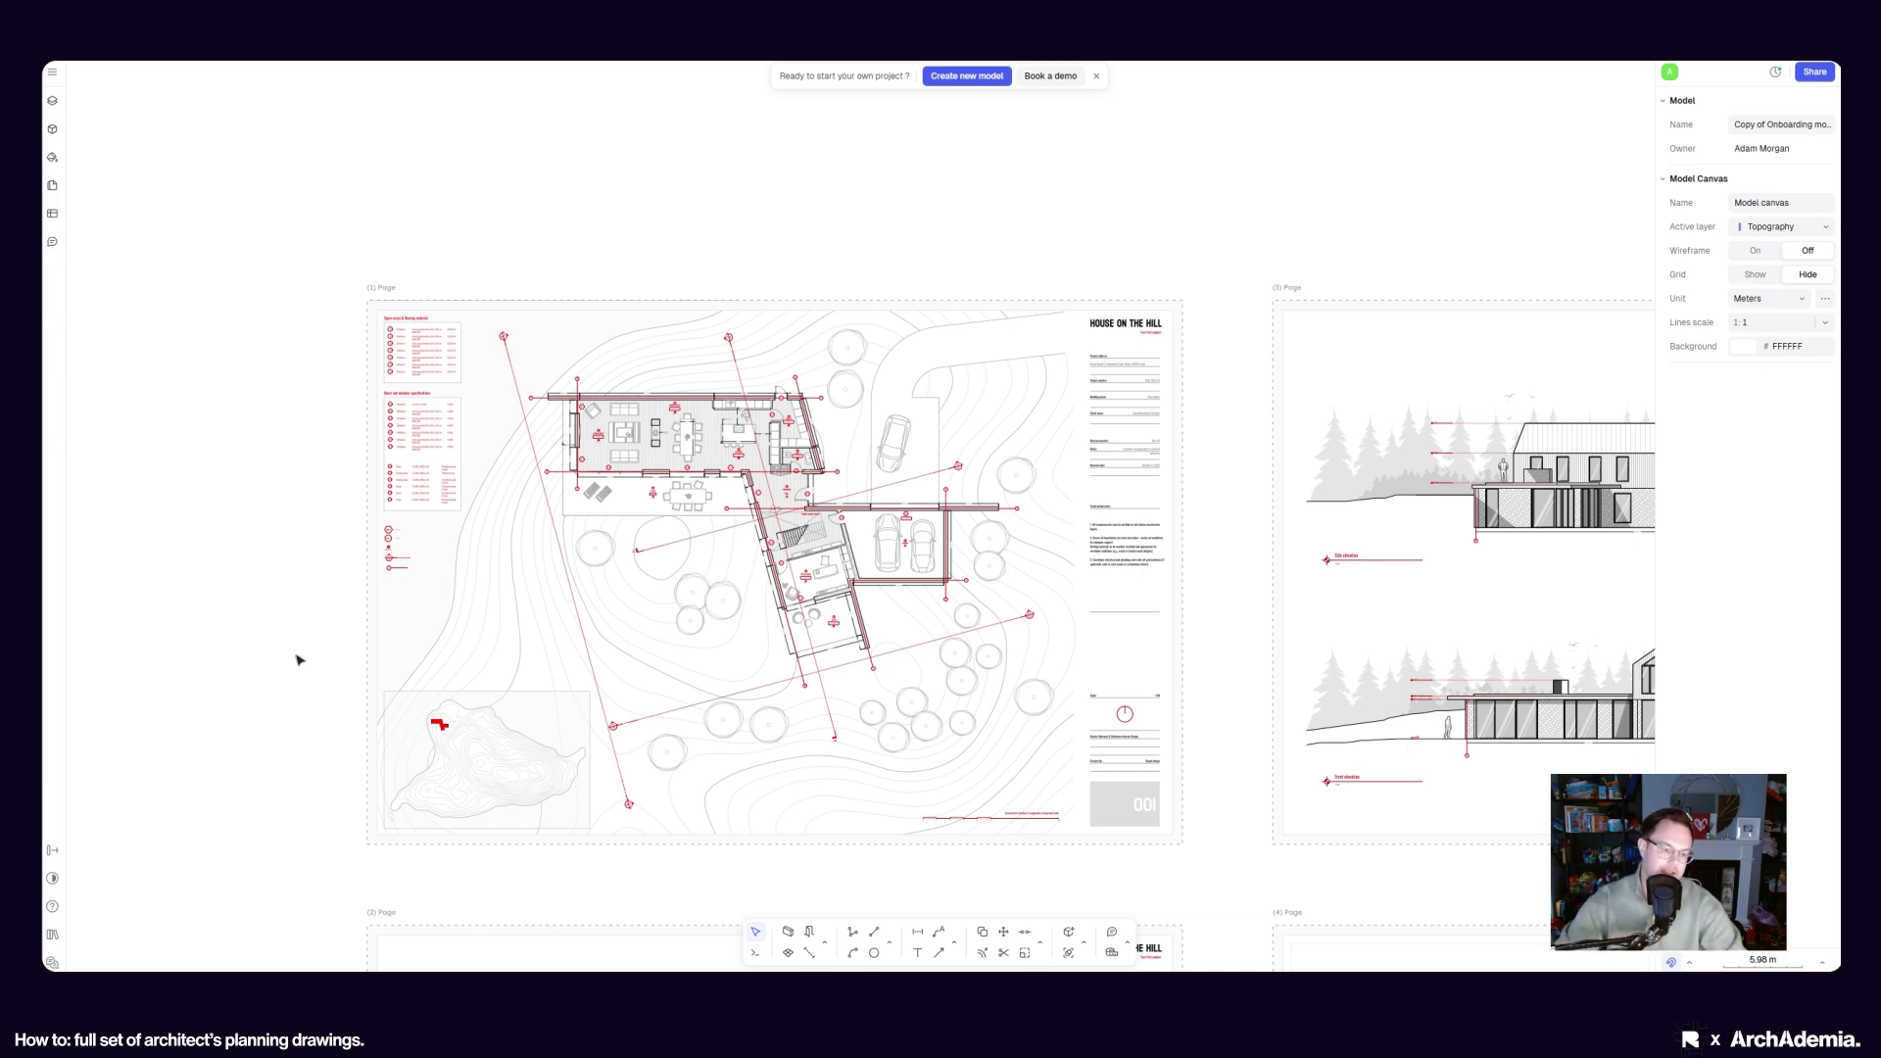
scroll(401, 431, "up", 10)
scroll(402, 431, "down", 12)
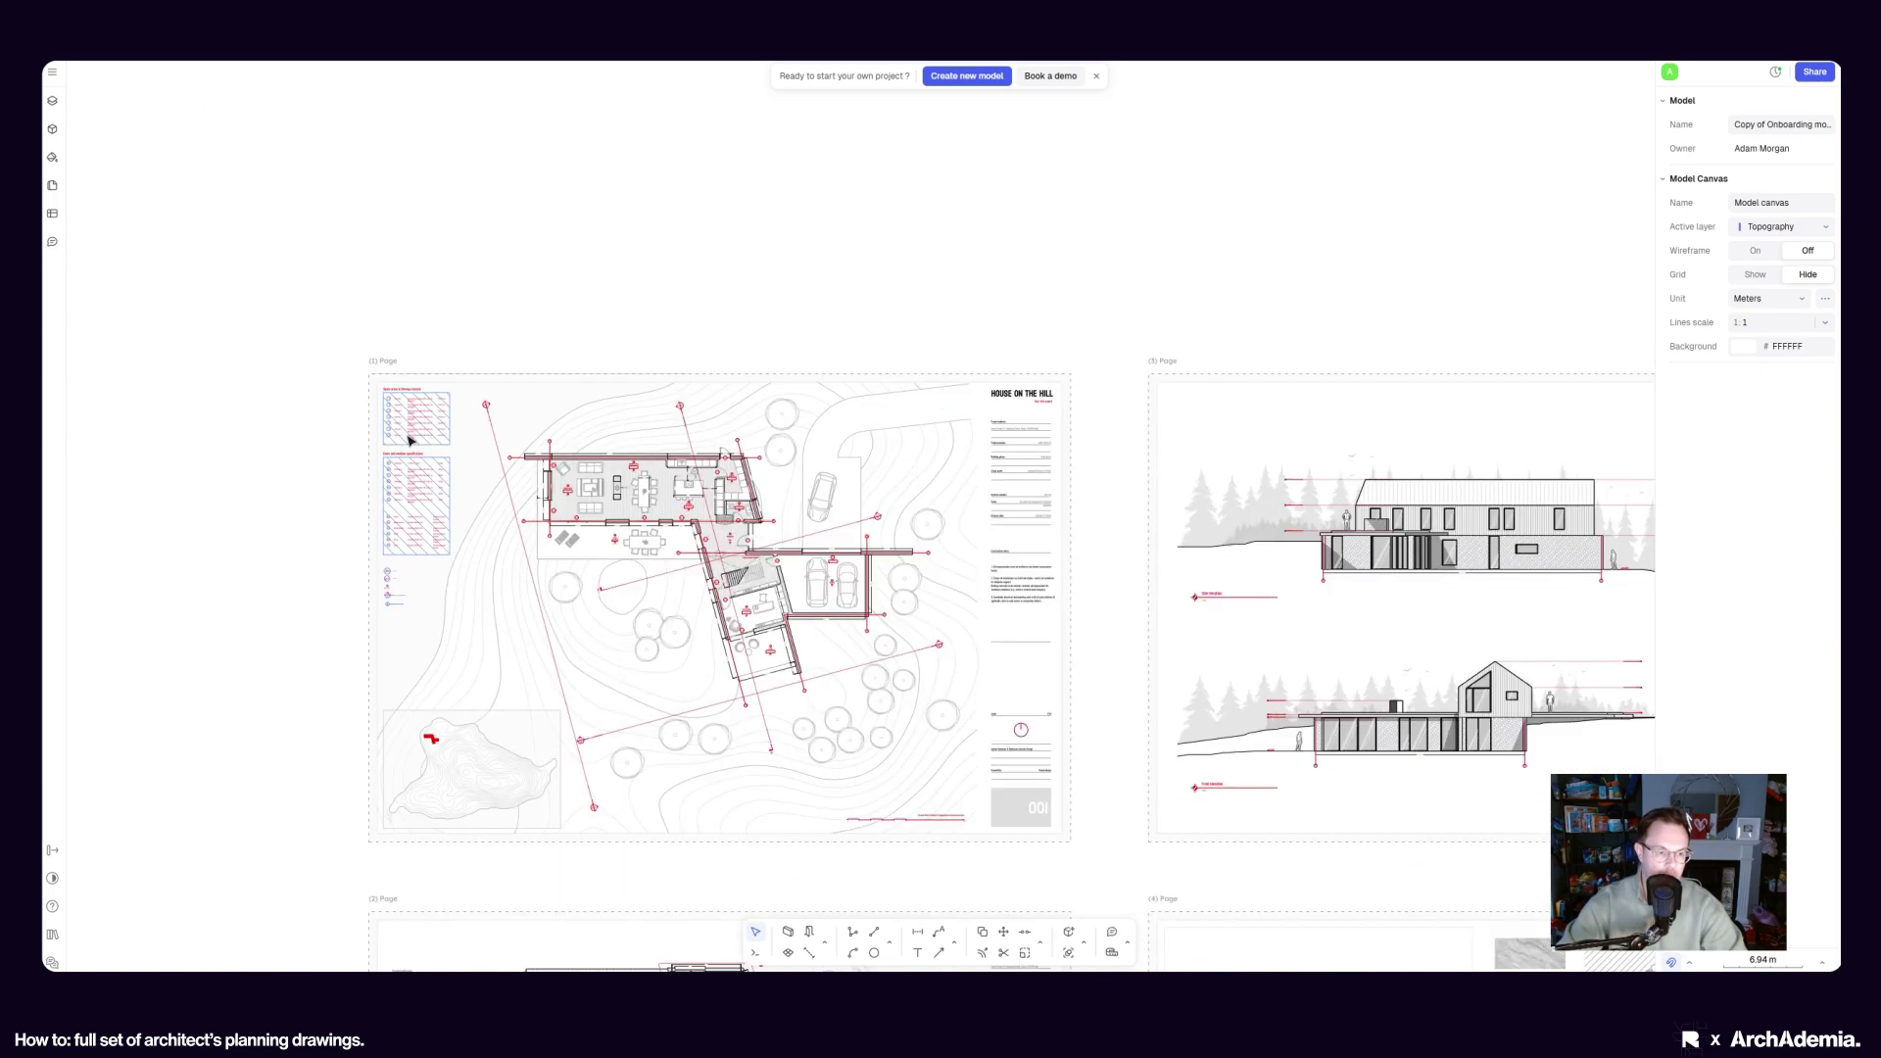
scroll(291, 428, "down", 2)
scroll(291, 428, "down", 3)
scroll(608, 827, "up", 10)
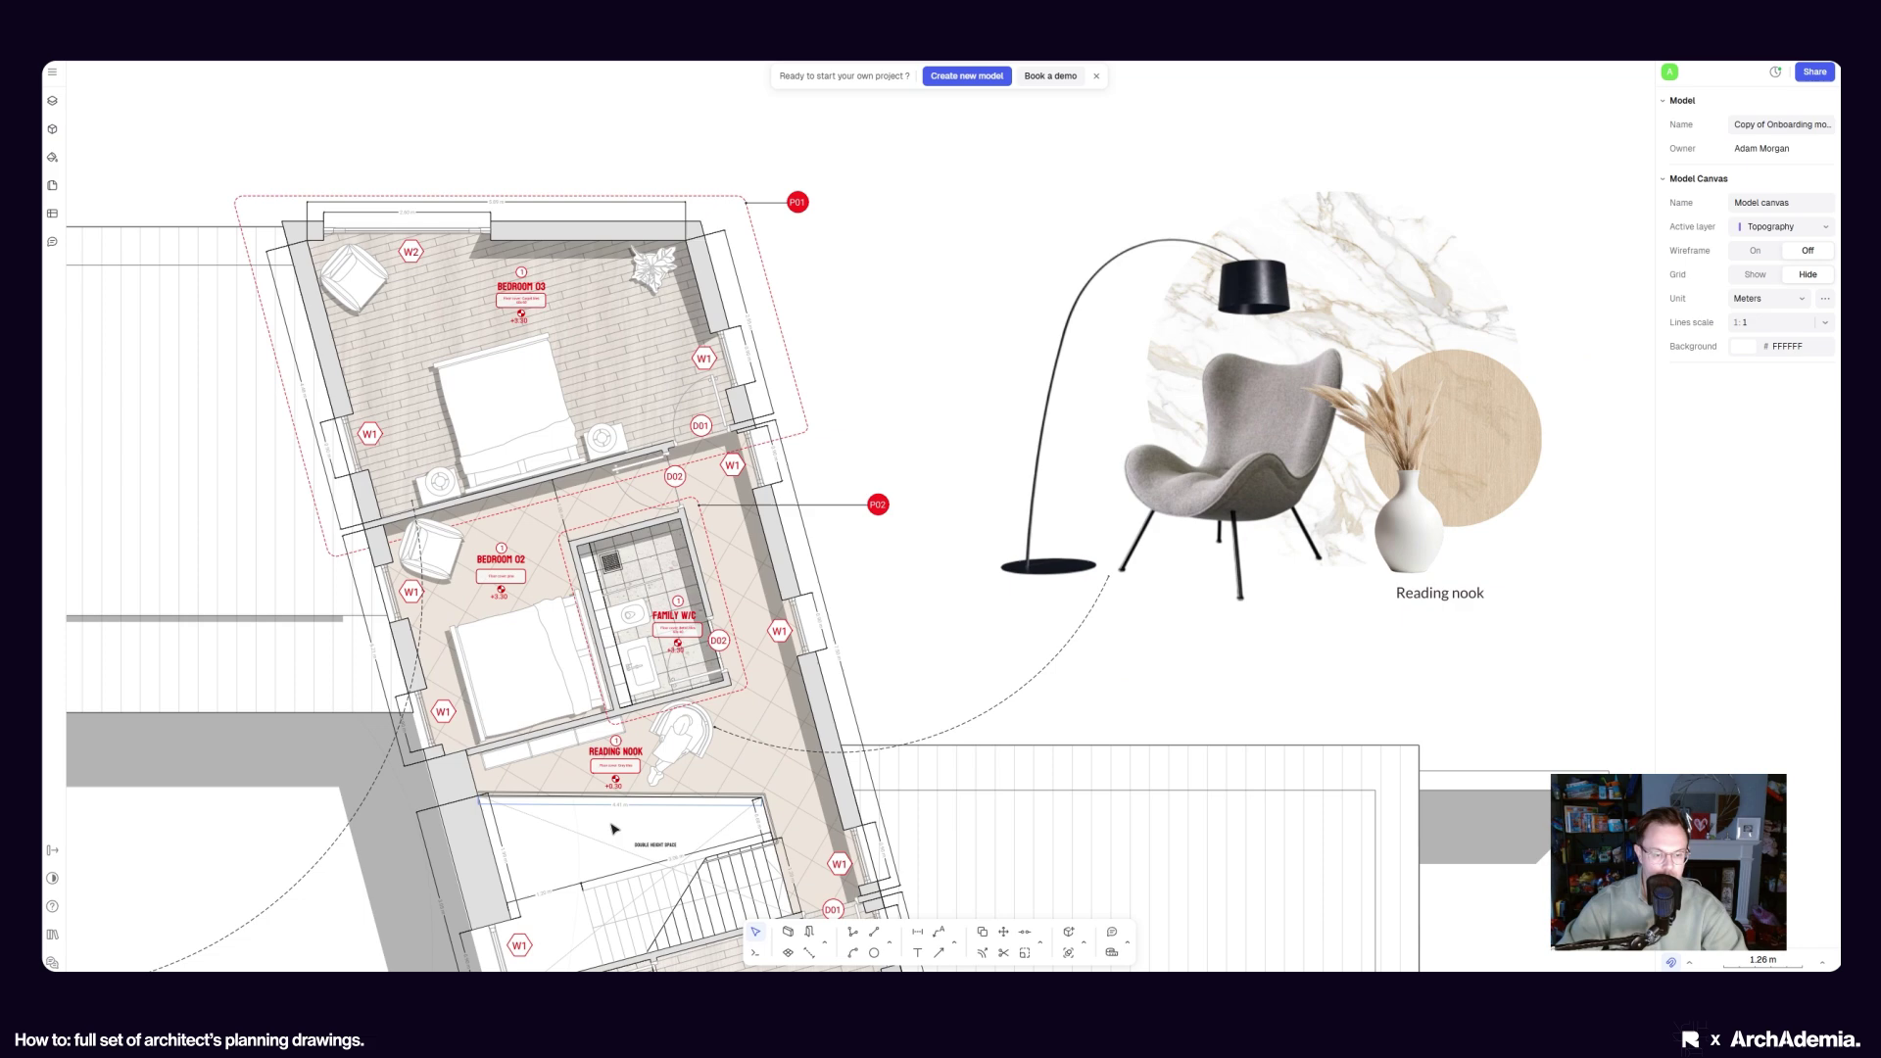
scroll(695, 794, "down", 13)
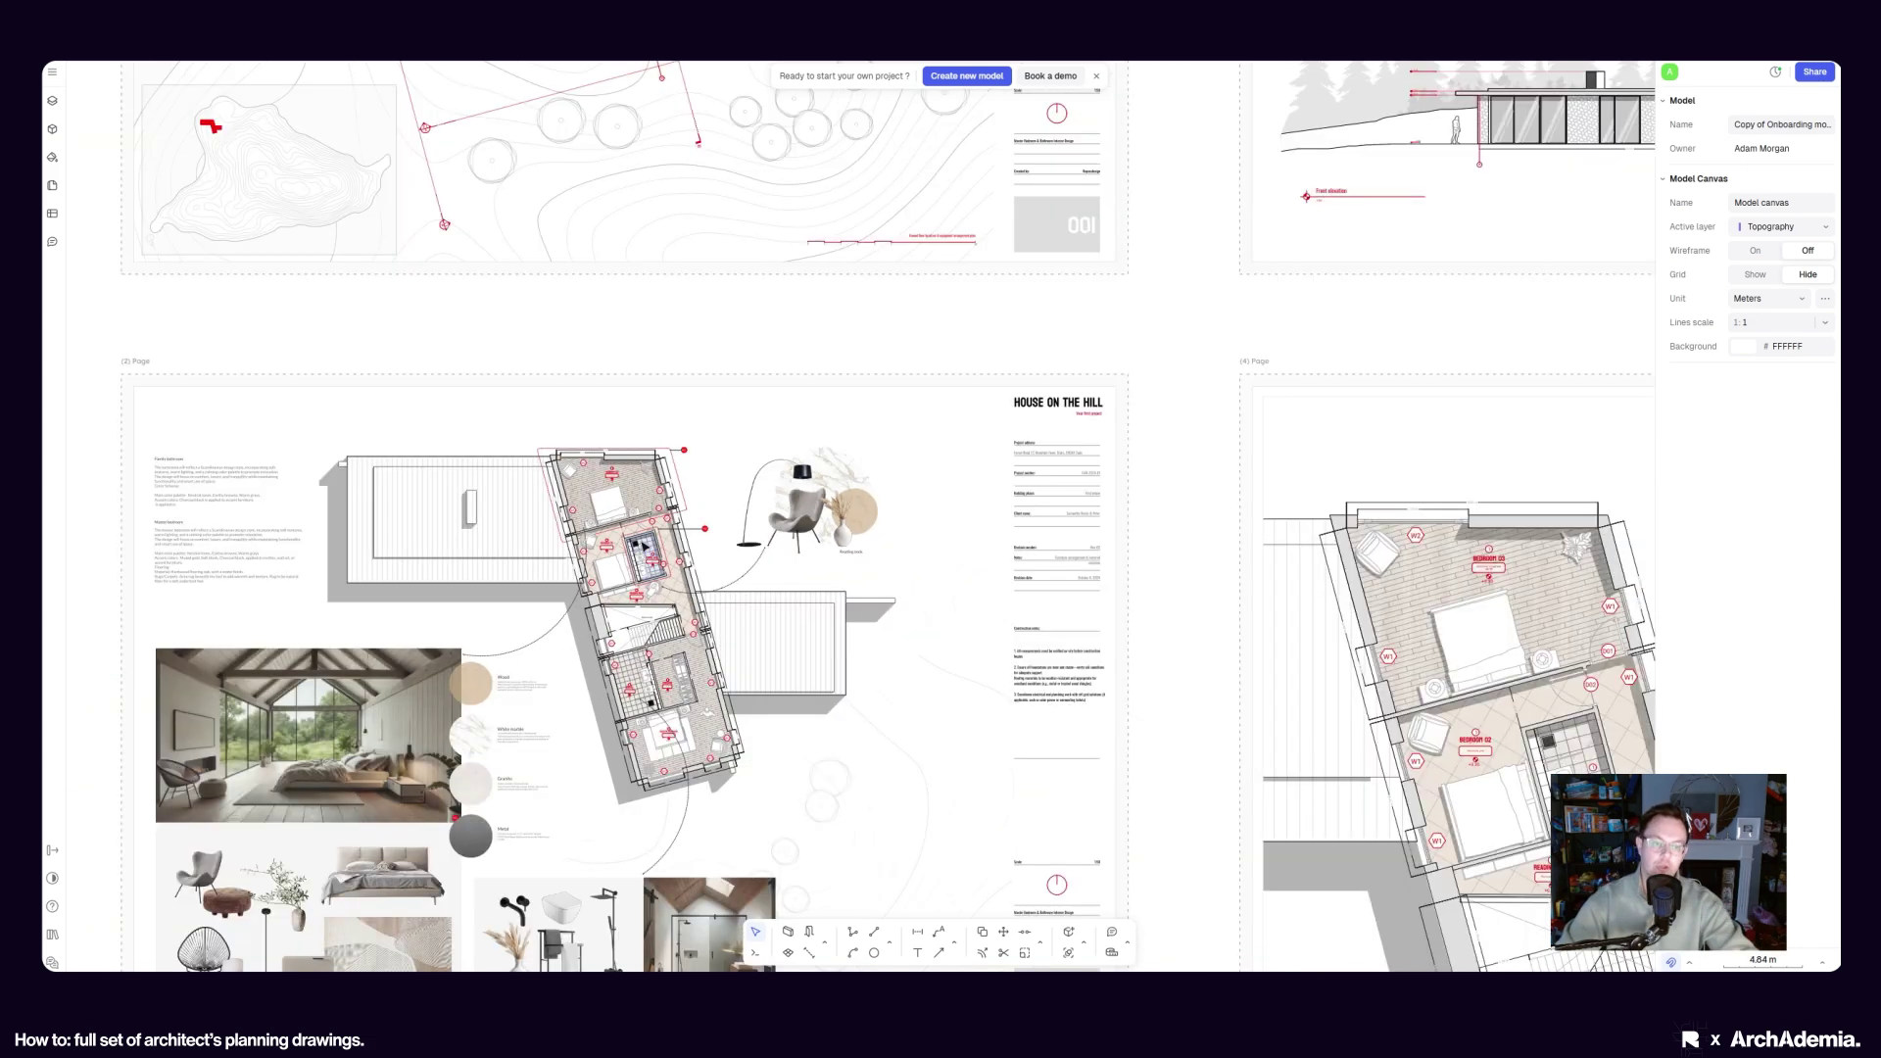
scroll(755, 676, "up", 3)
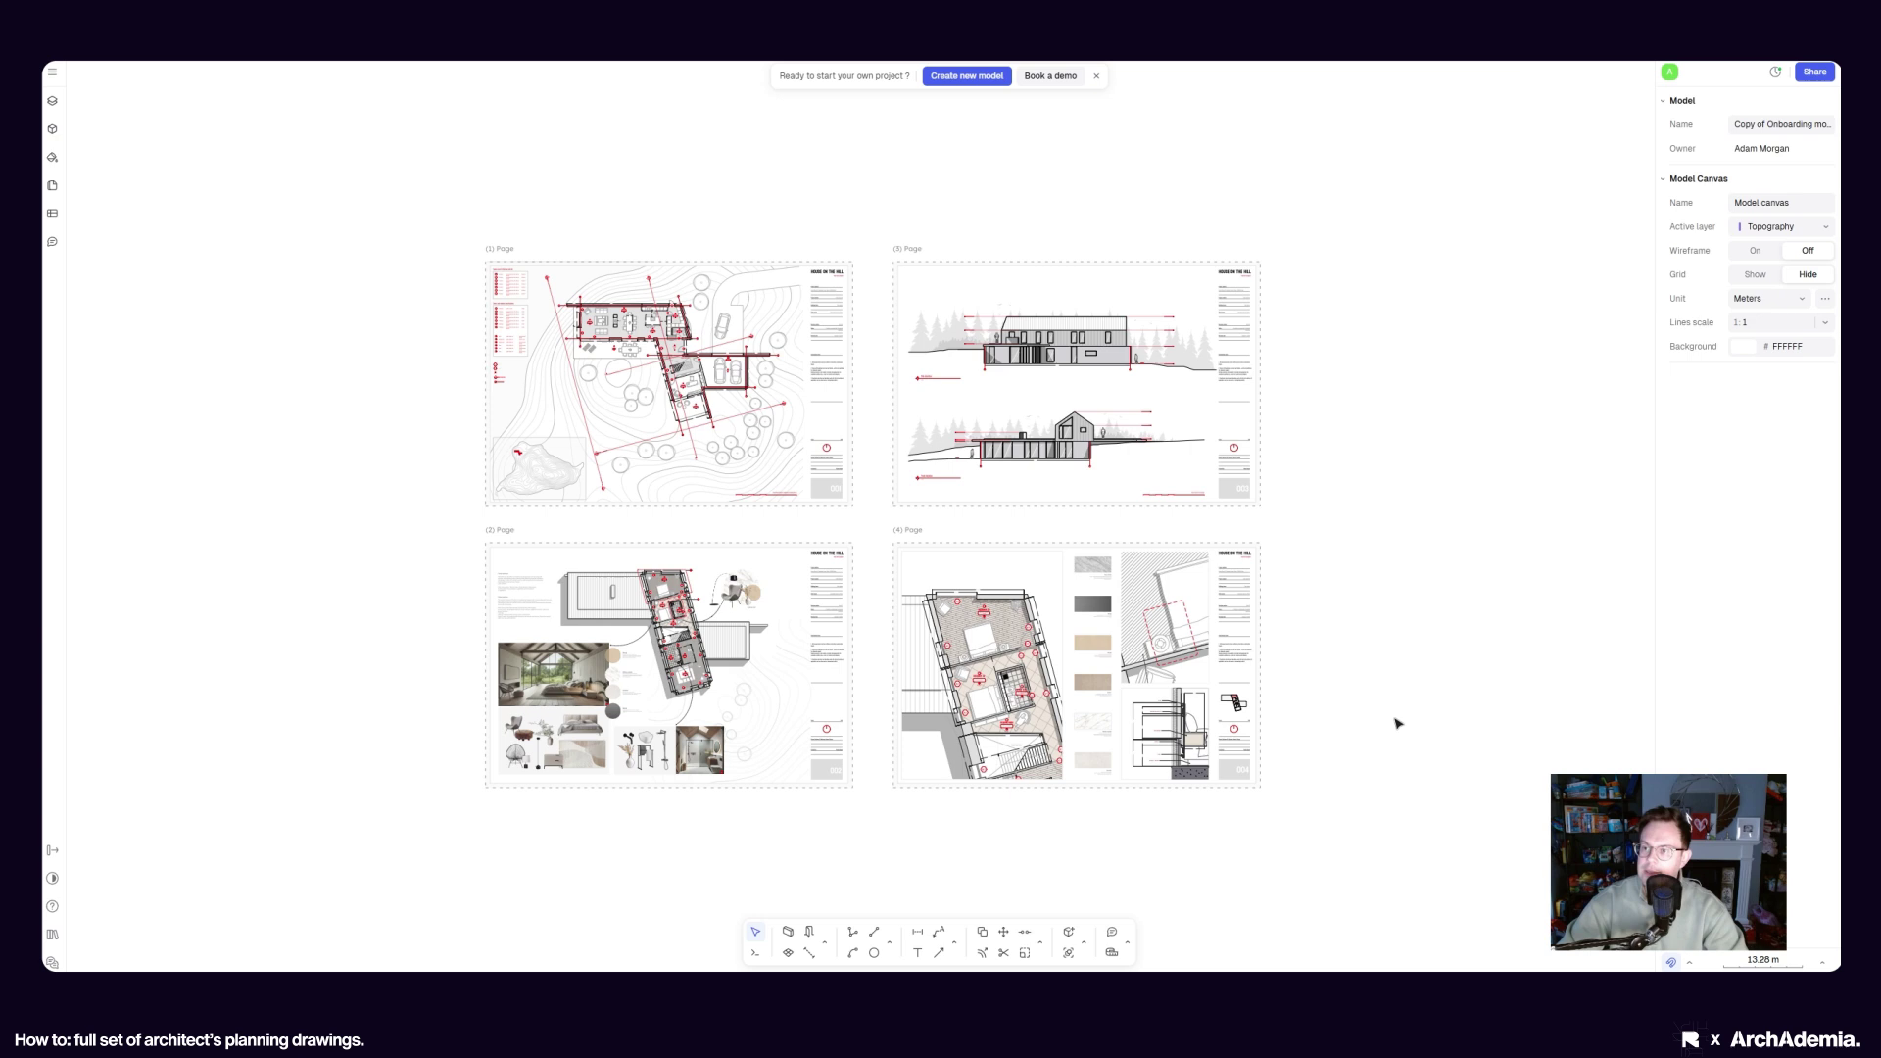
Change the Model Canvas length unit from metres to Millimeters
scroll(1267, 470, "left", 1)
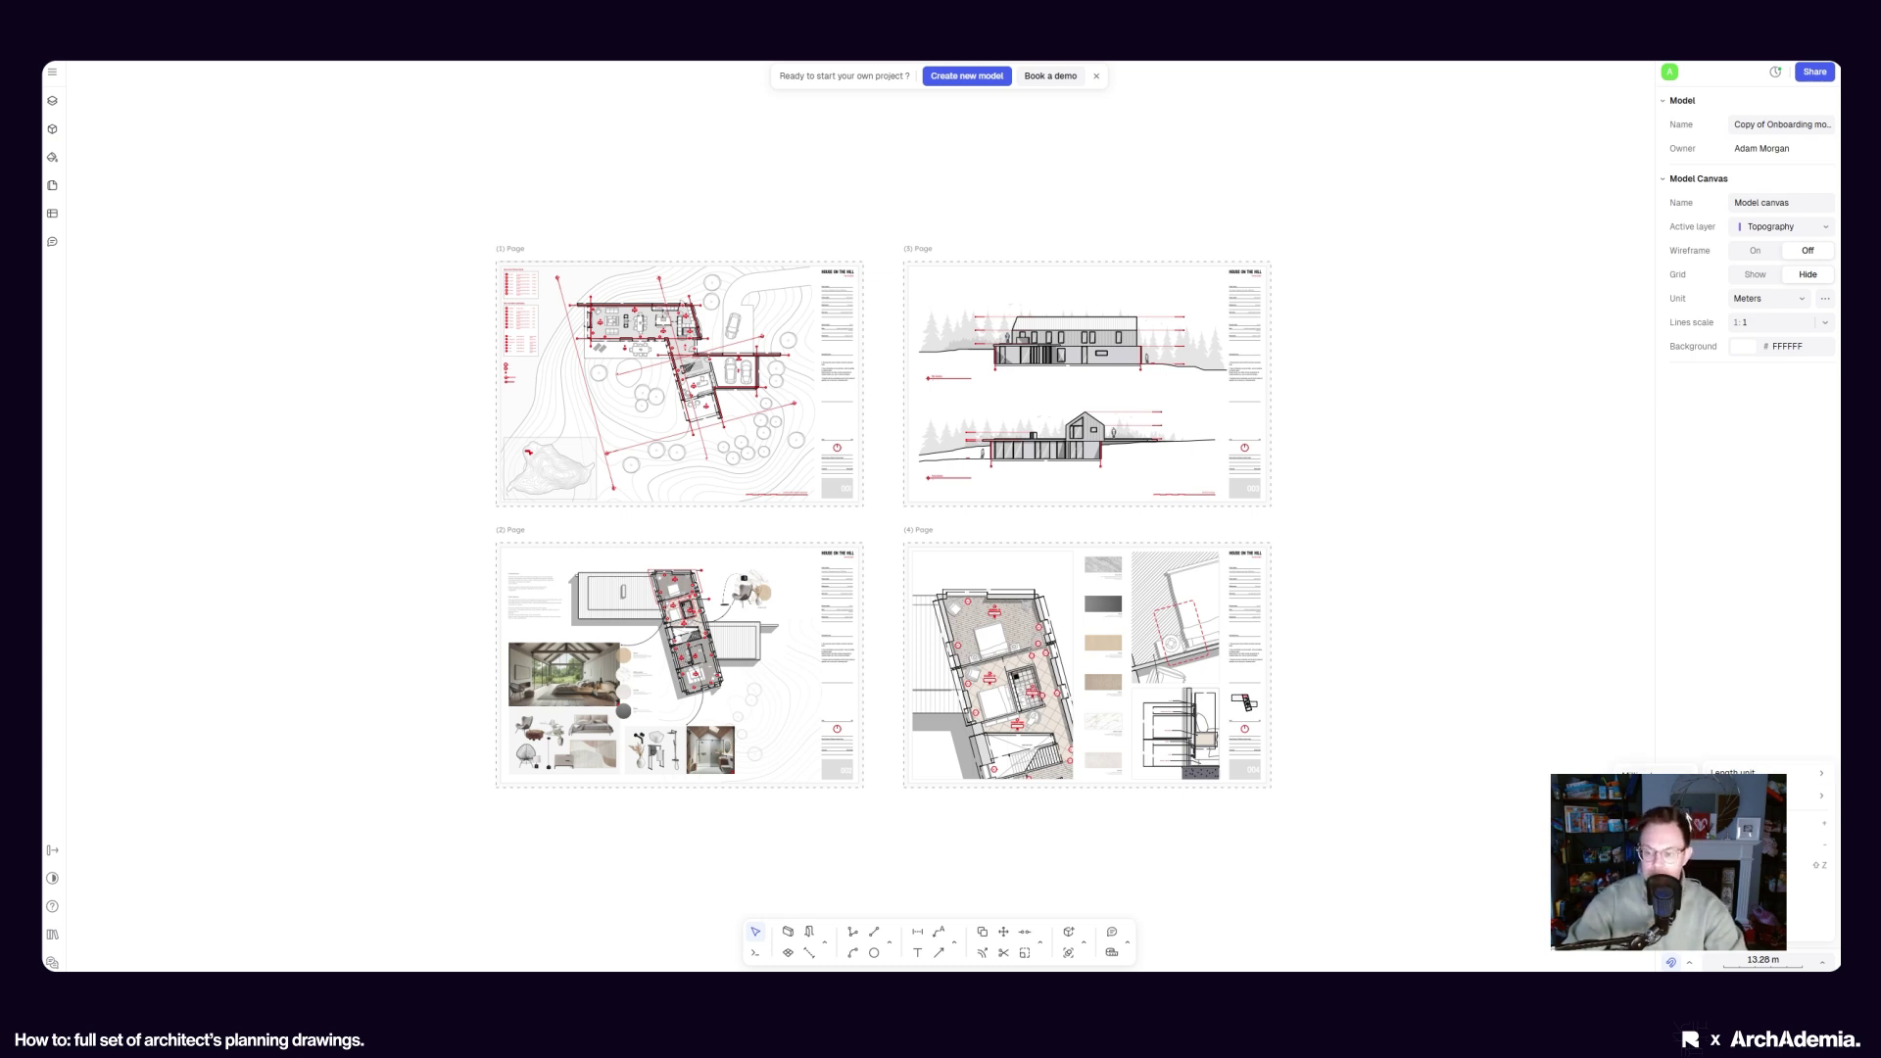
left_click(1646, 775)
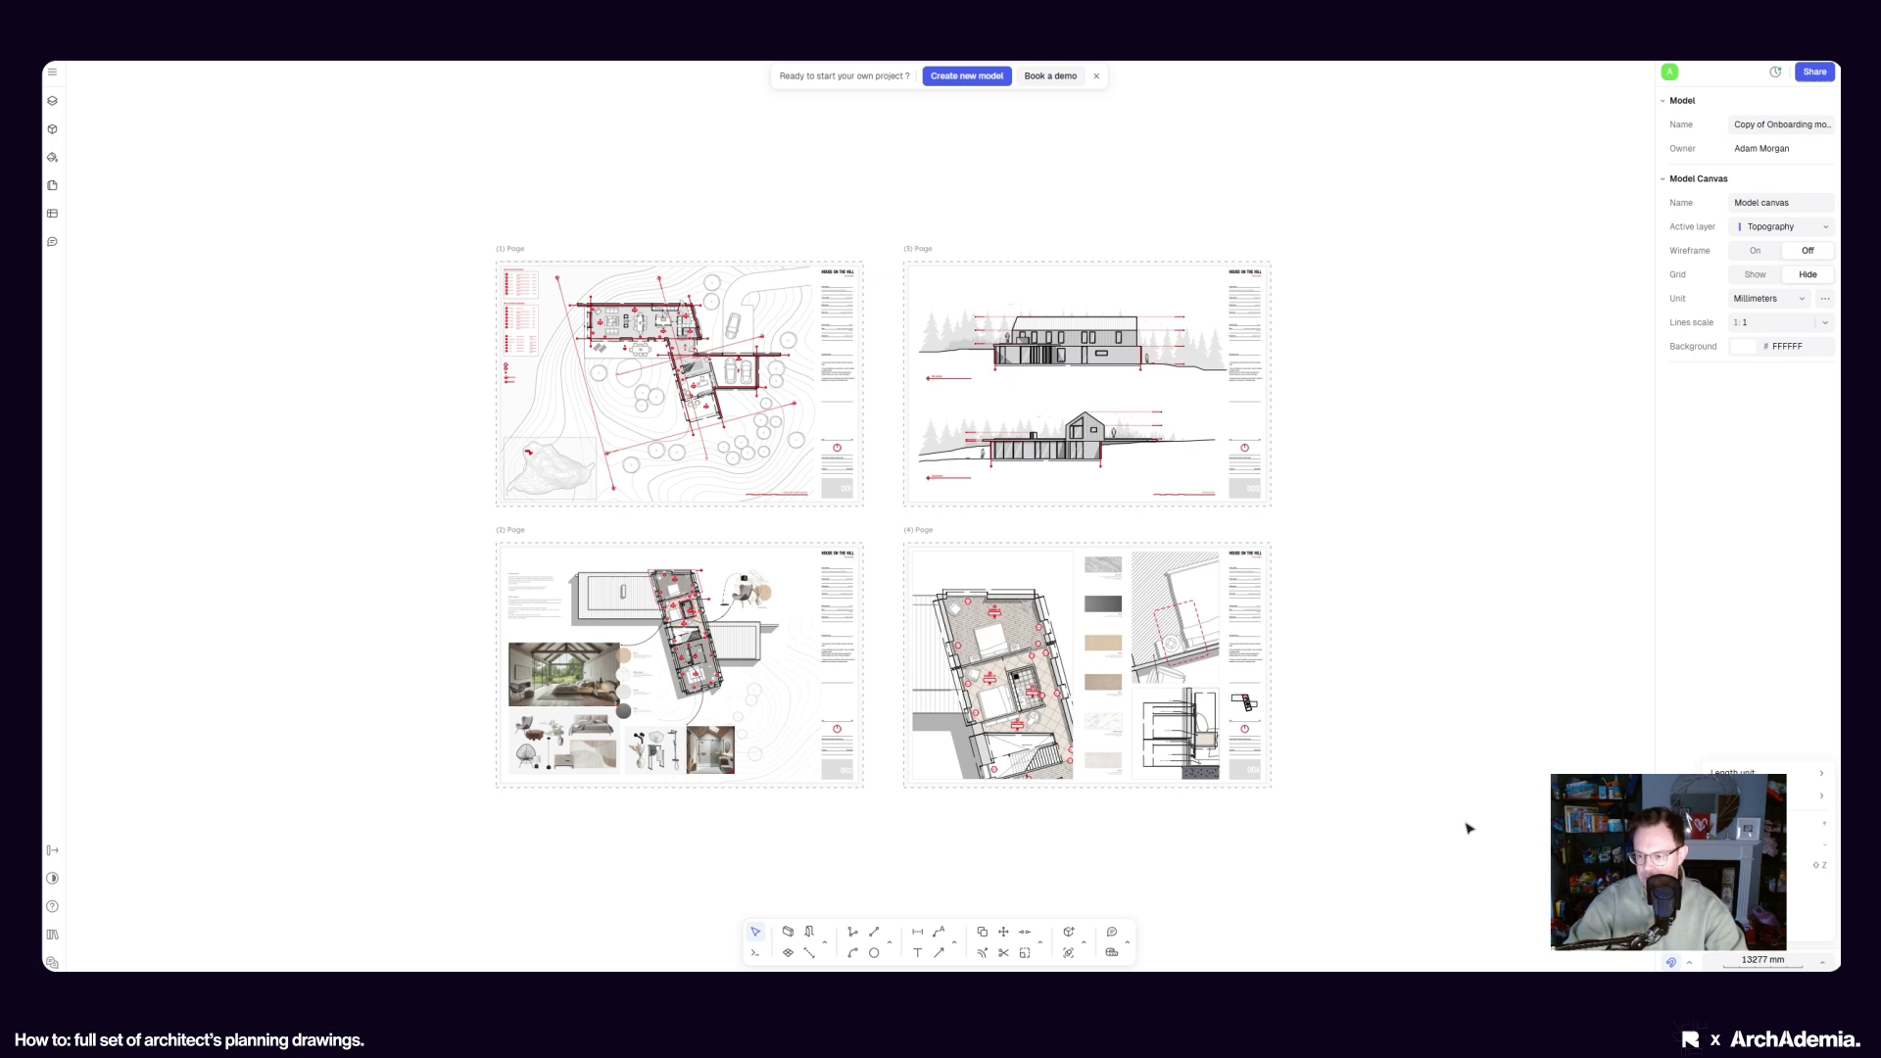
left_click(1746, 957)
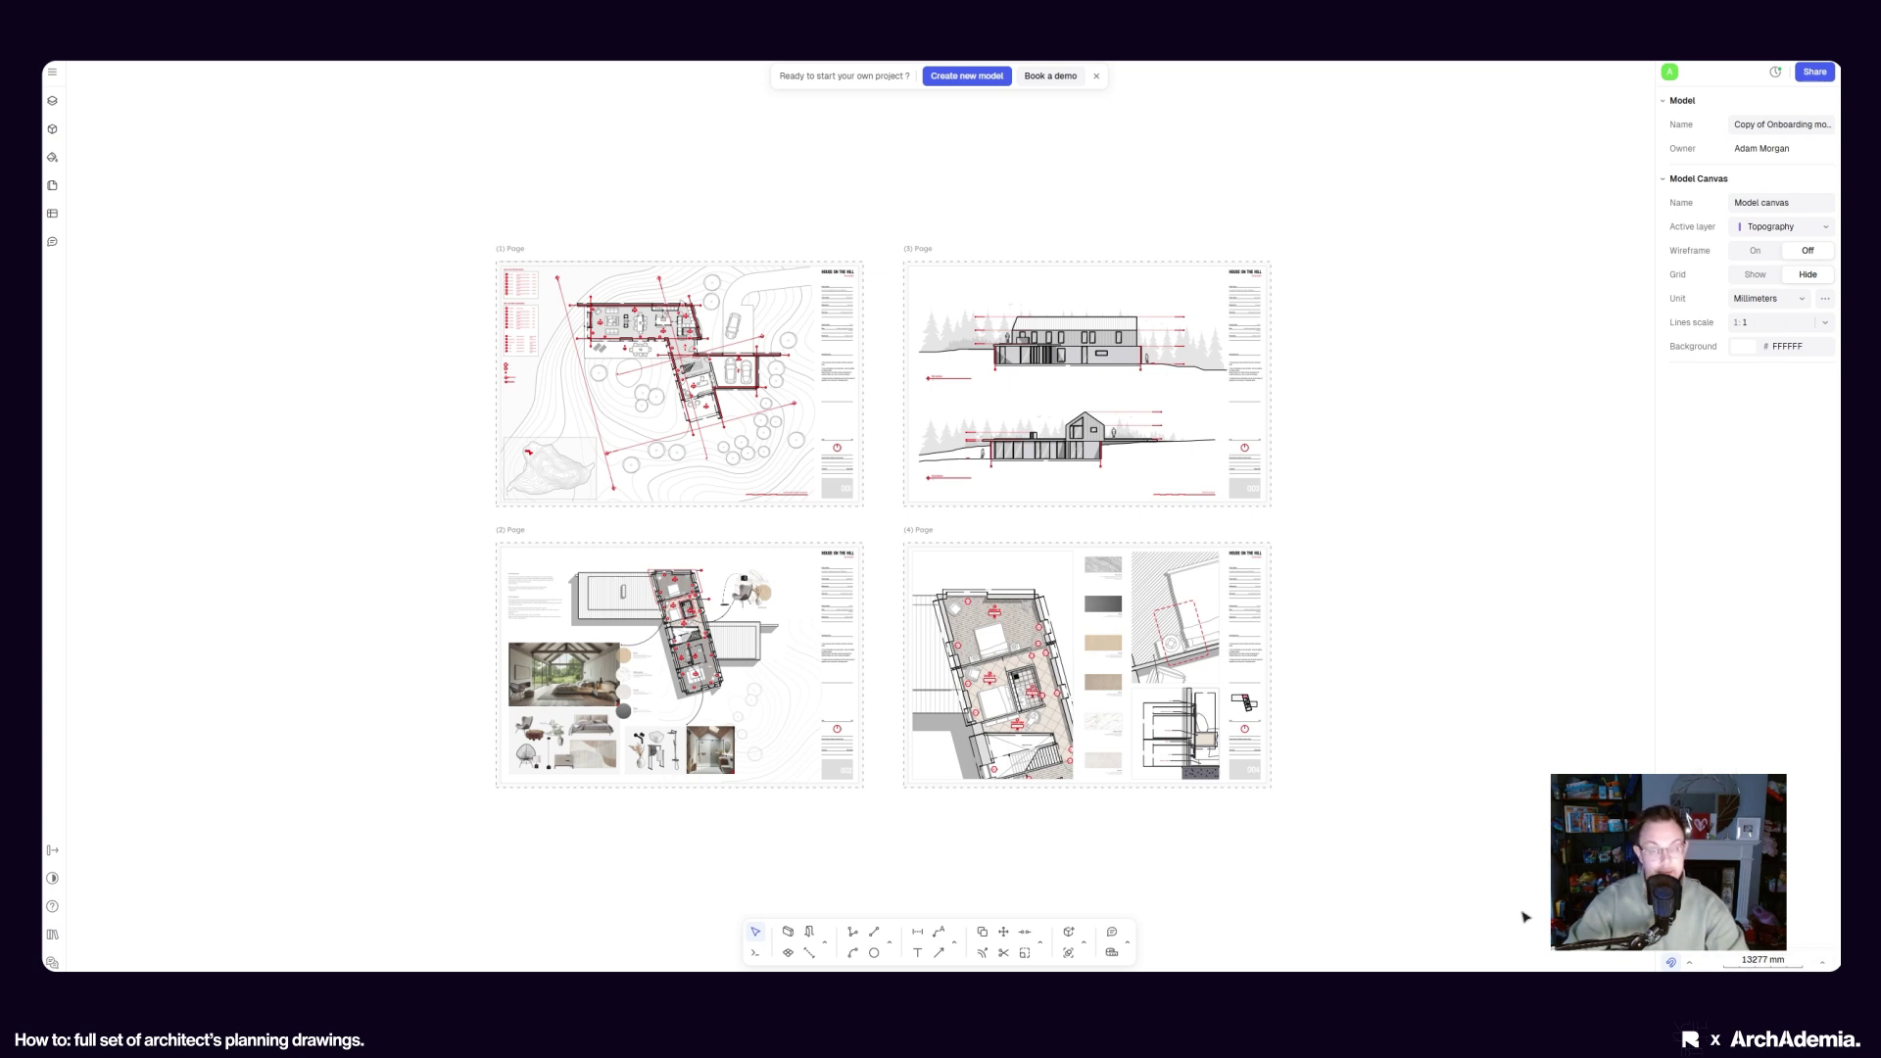
scroll(1490, 823, "left", 1)
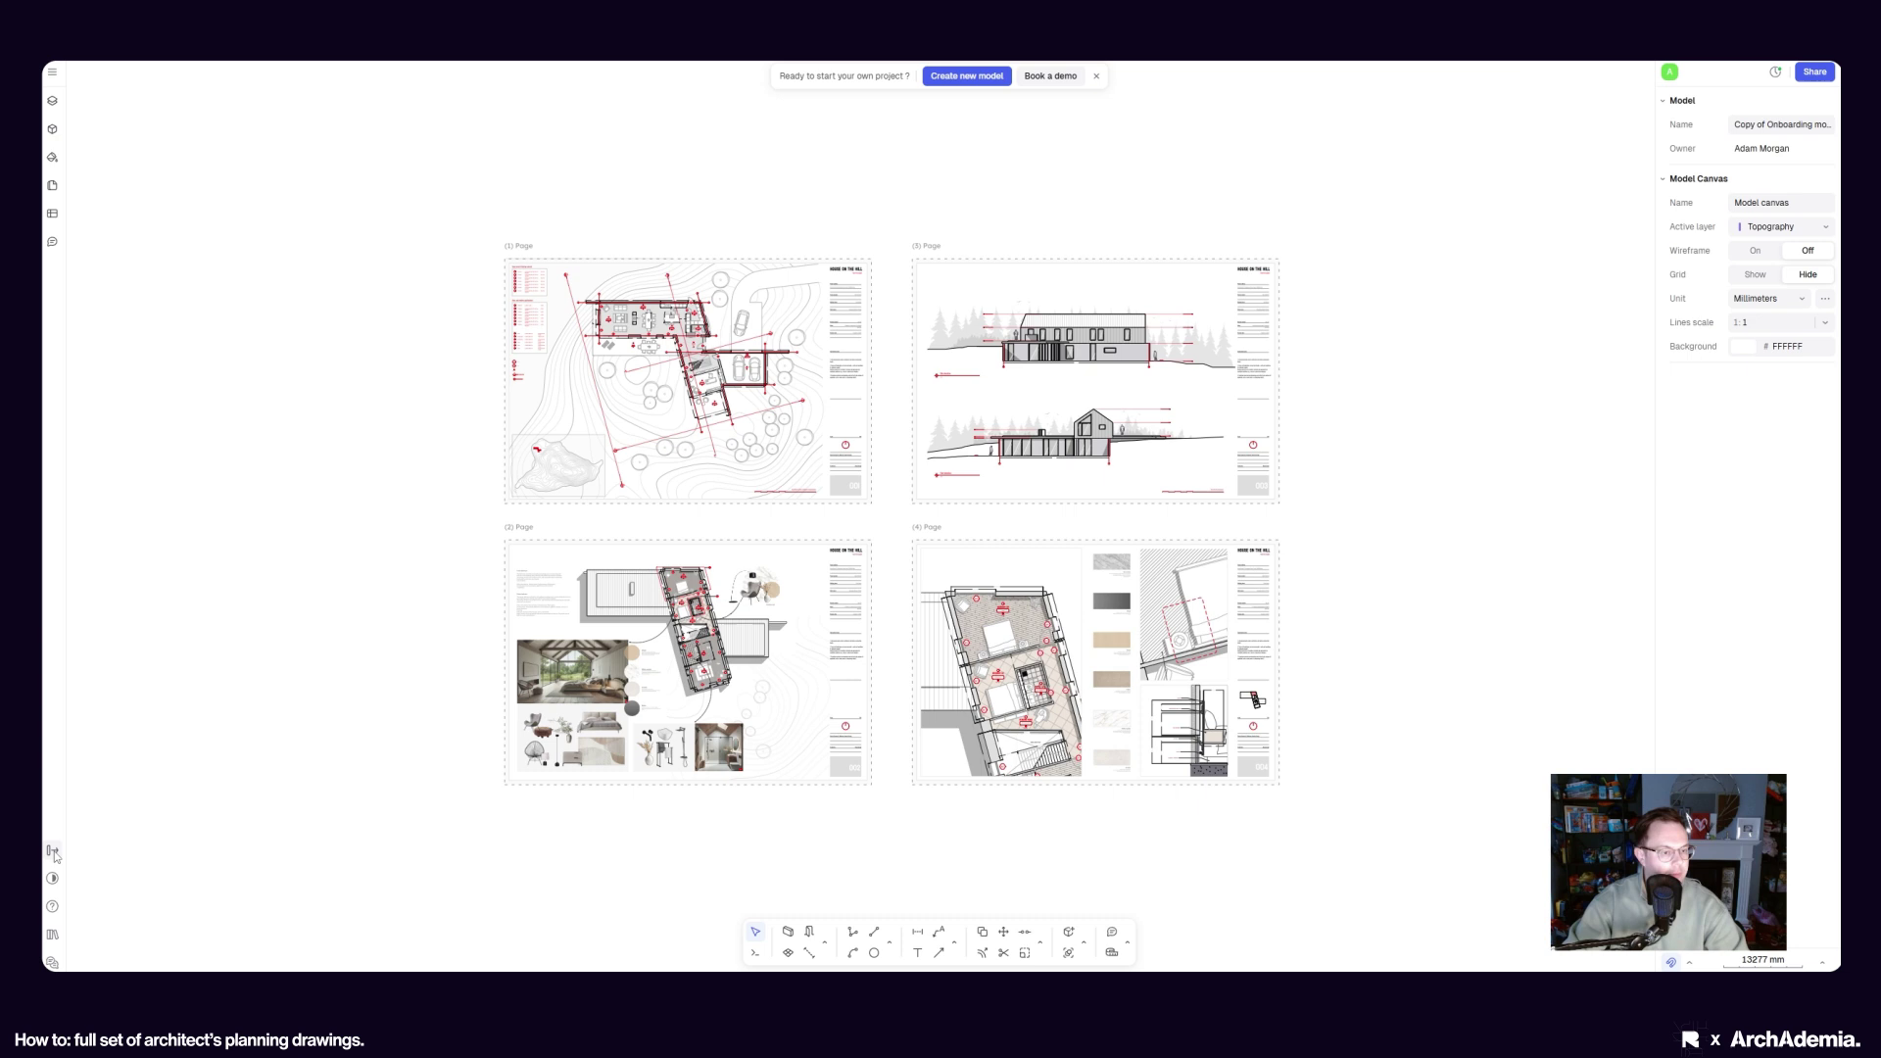
Show the Canvases and Layers panel, listing layers from Rayon and Furniture to Topography
left_click(53, 852)
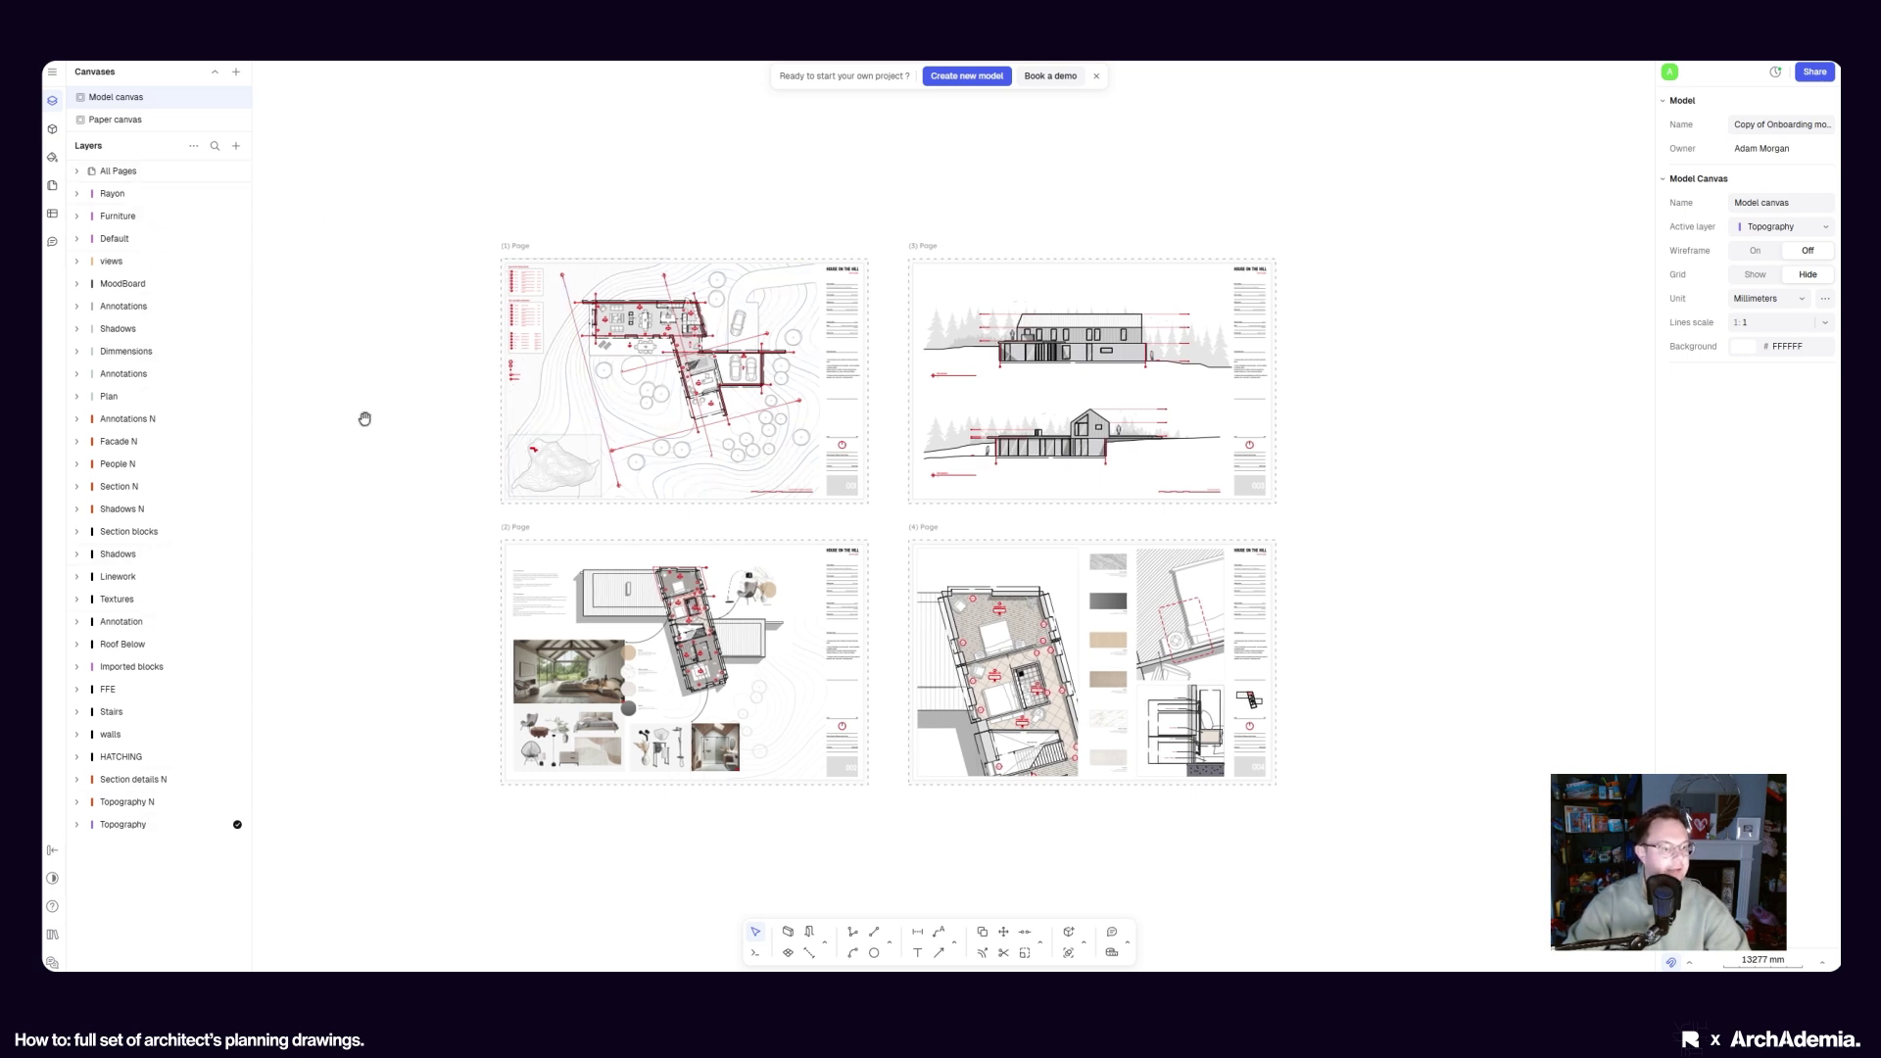
scroll(365, 416, "right", 1)
scroll(402, 505, "left", 1)
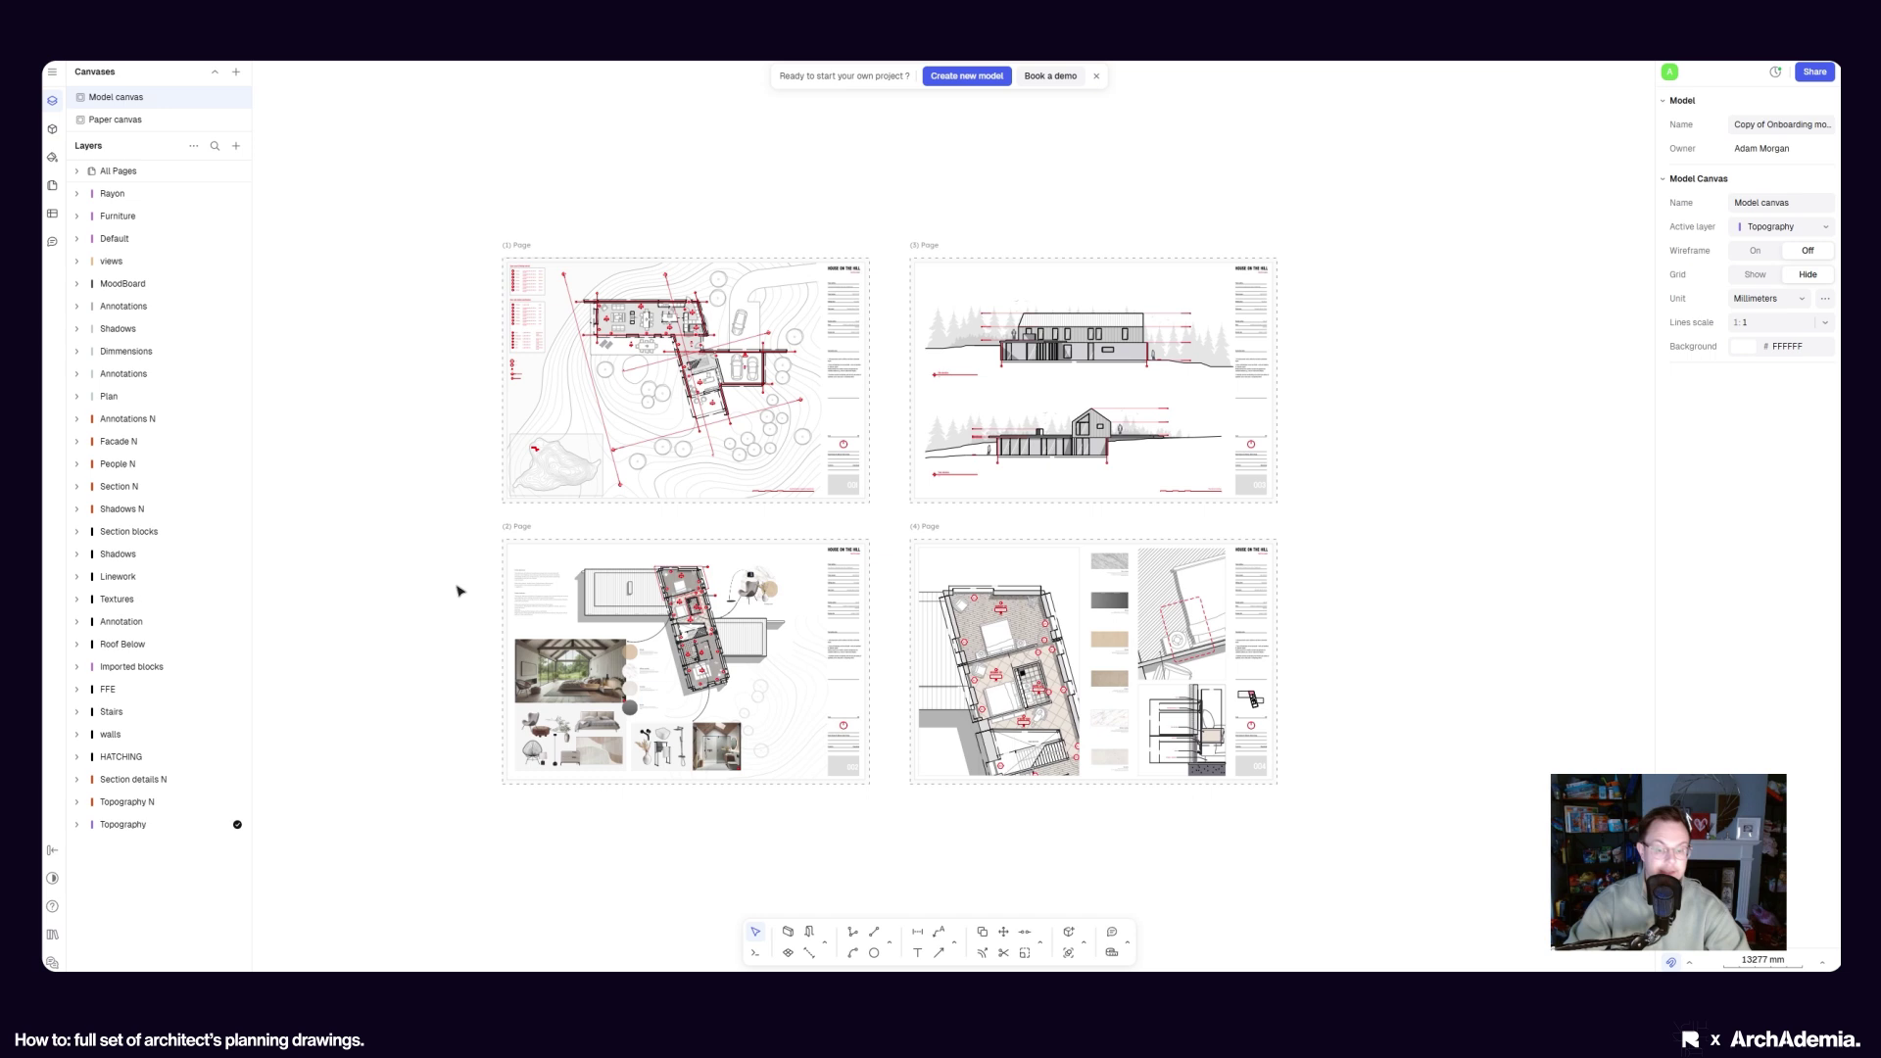
left_click(52, 878)
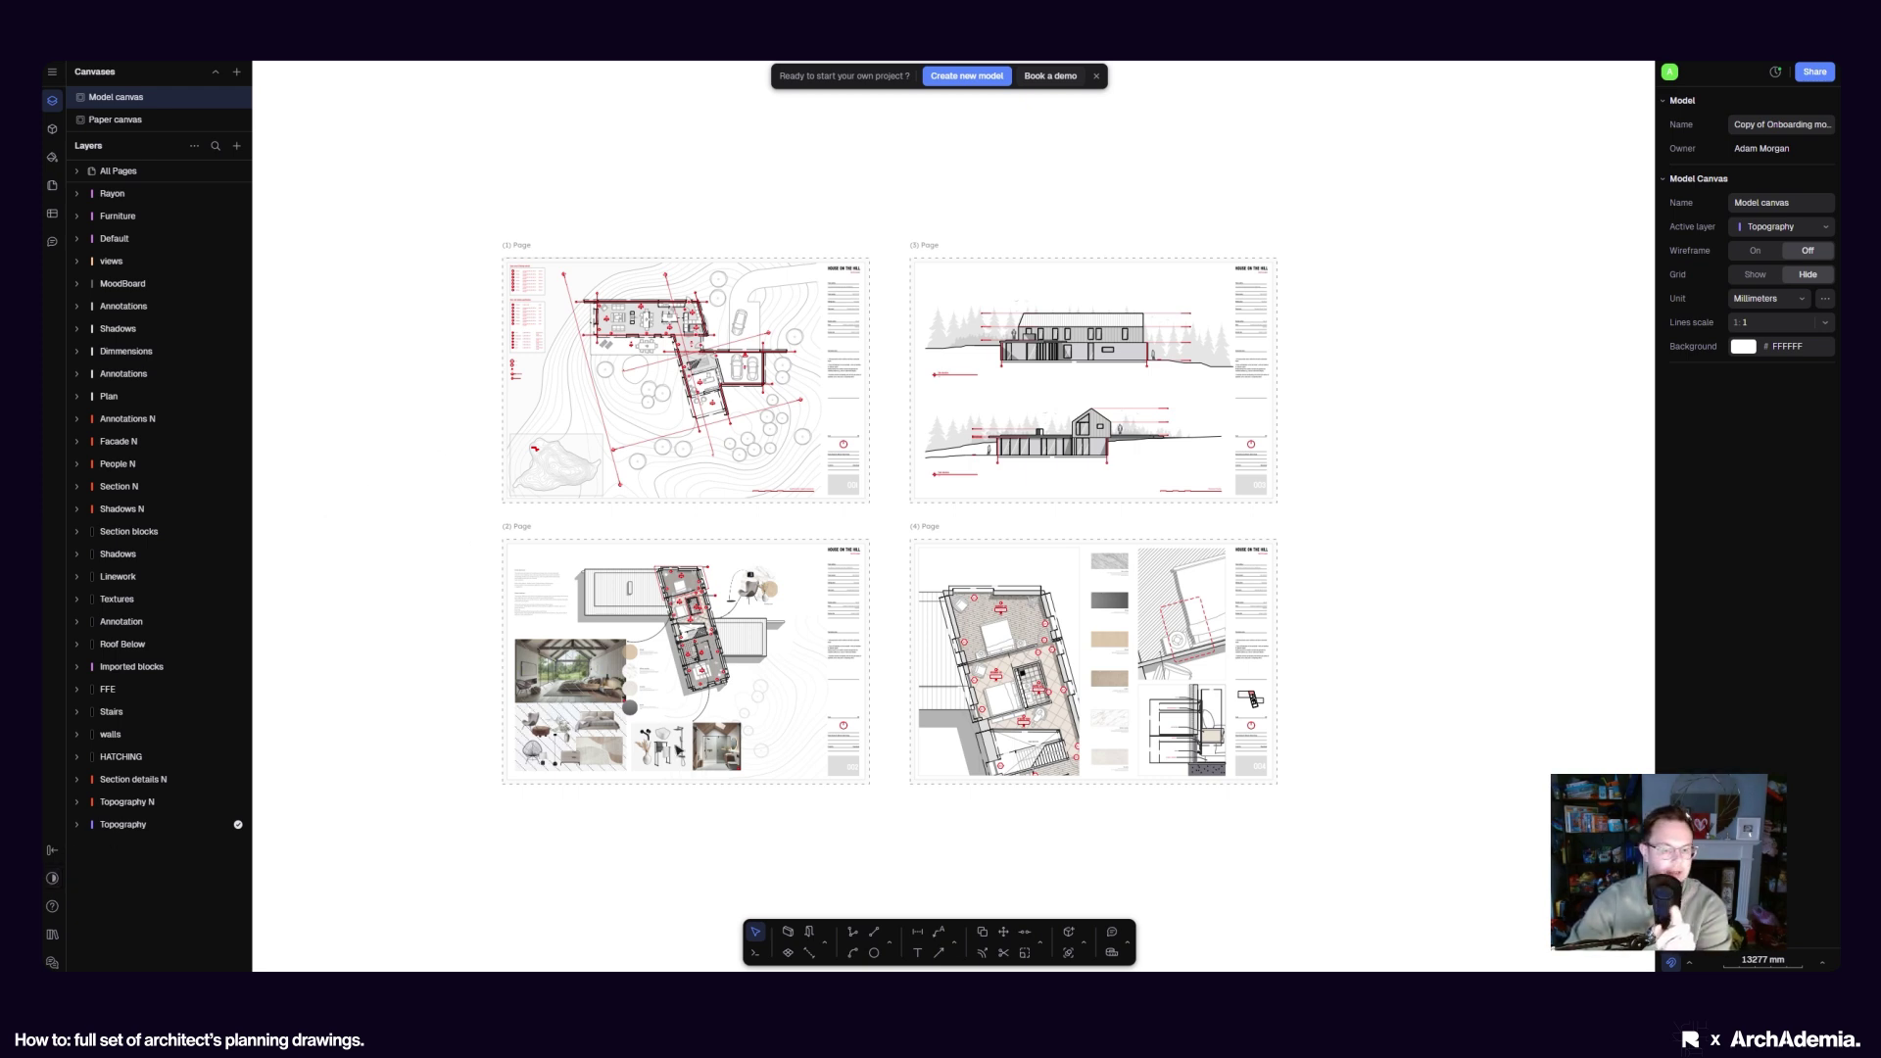
left_click(52, 71)
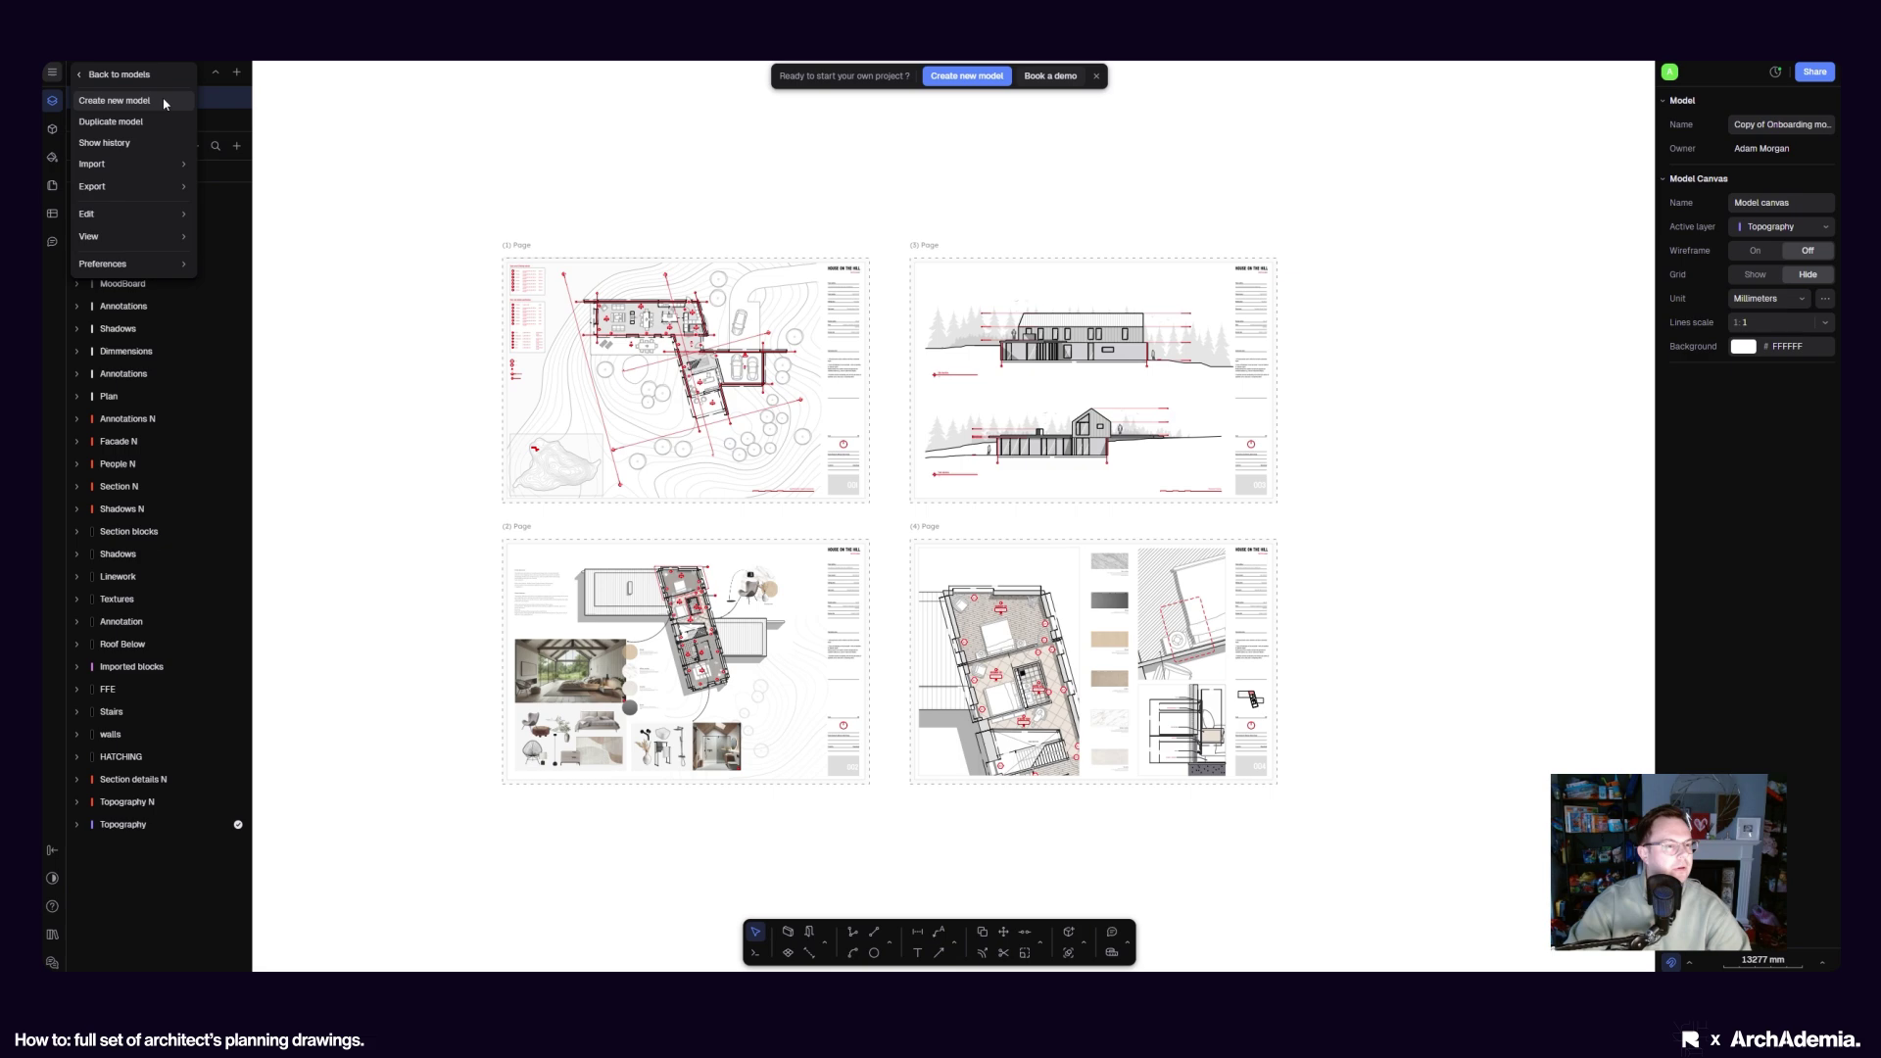
mouse_move(130, 270)
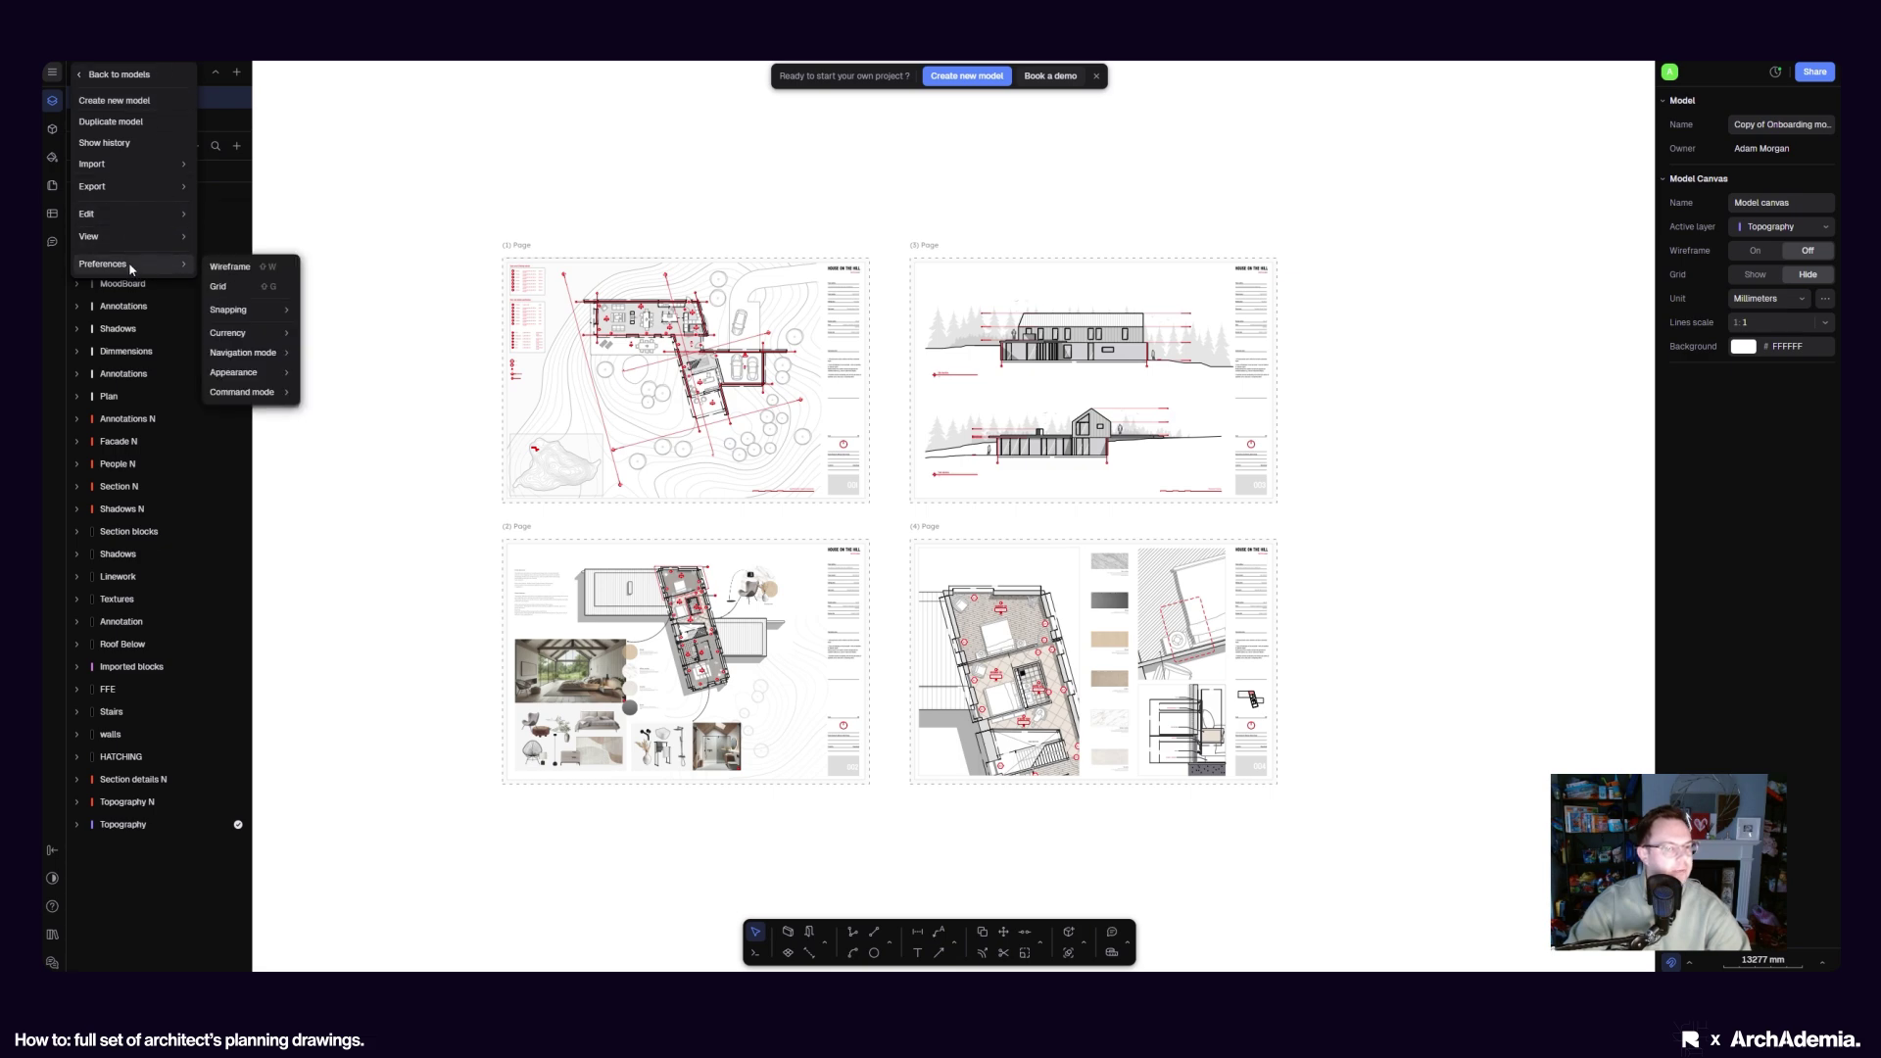
left_click(229, 267)
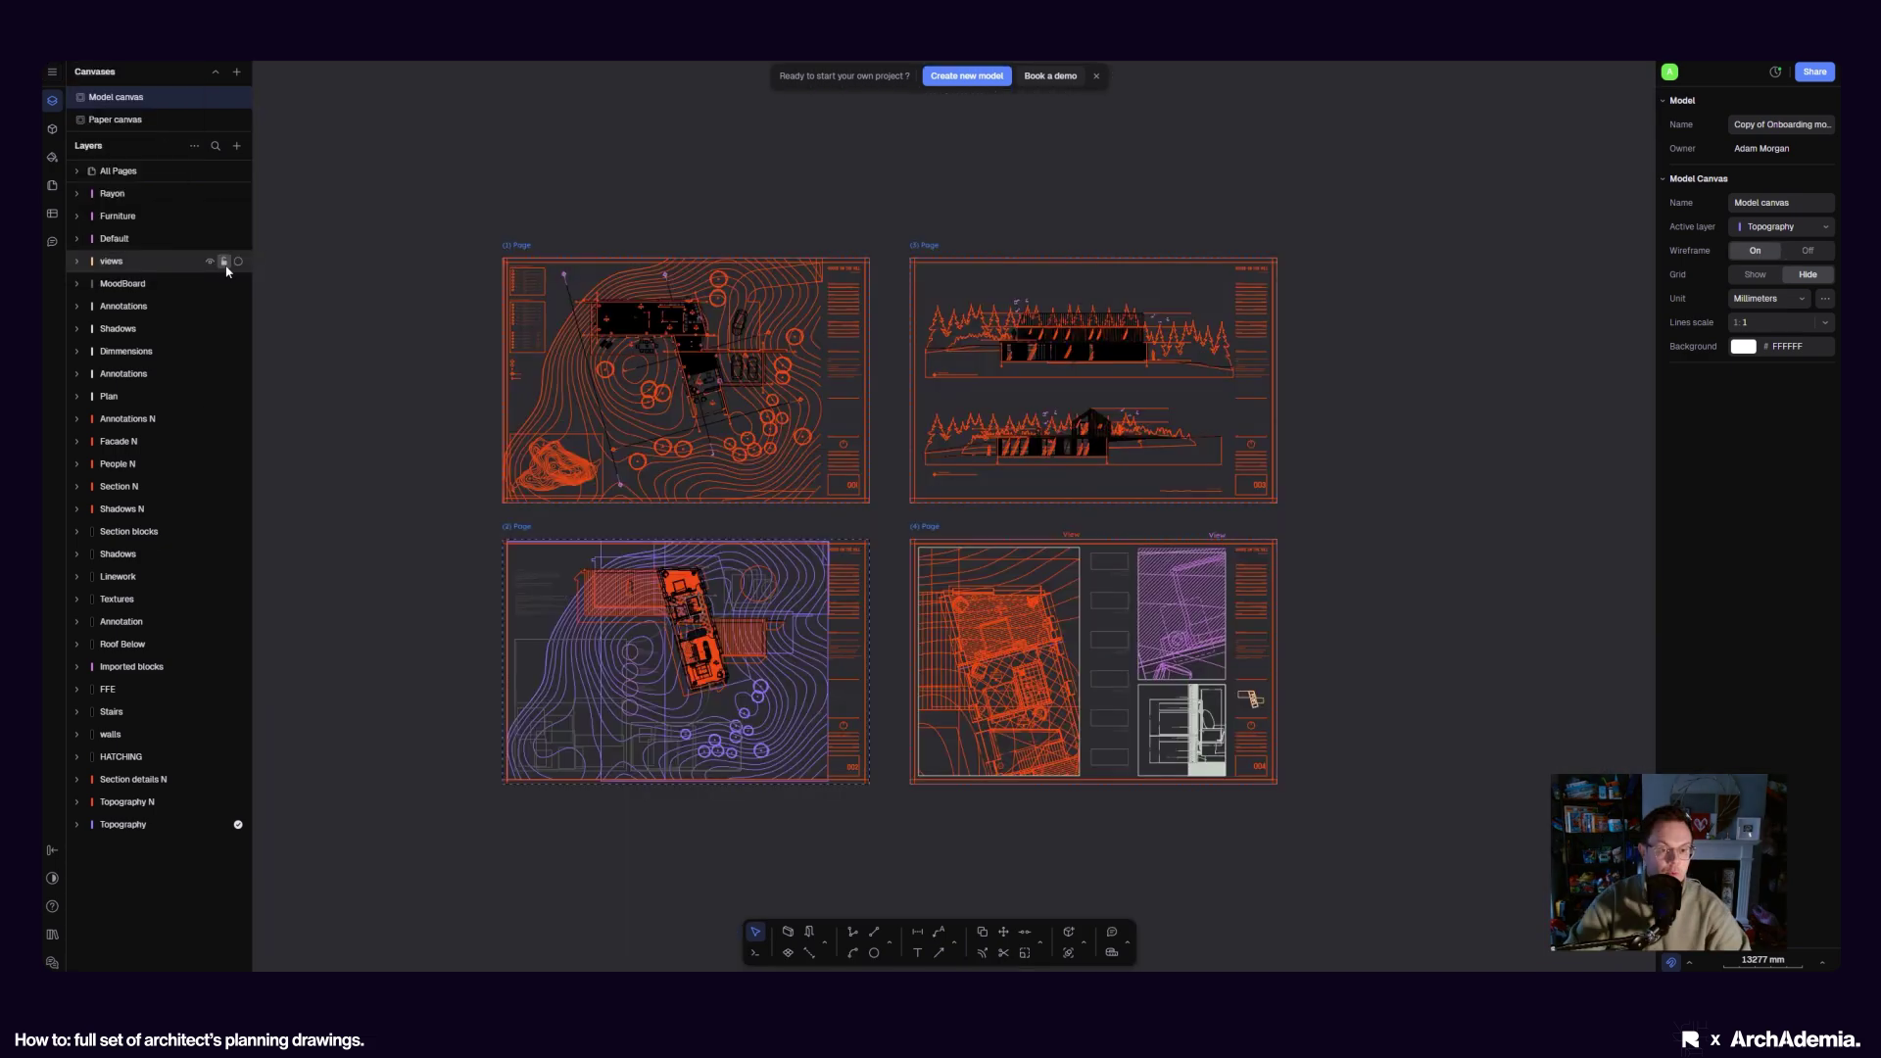
scroll(635, 369, "up", 5)
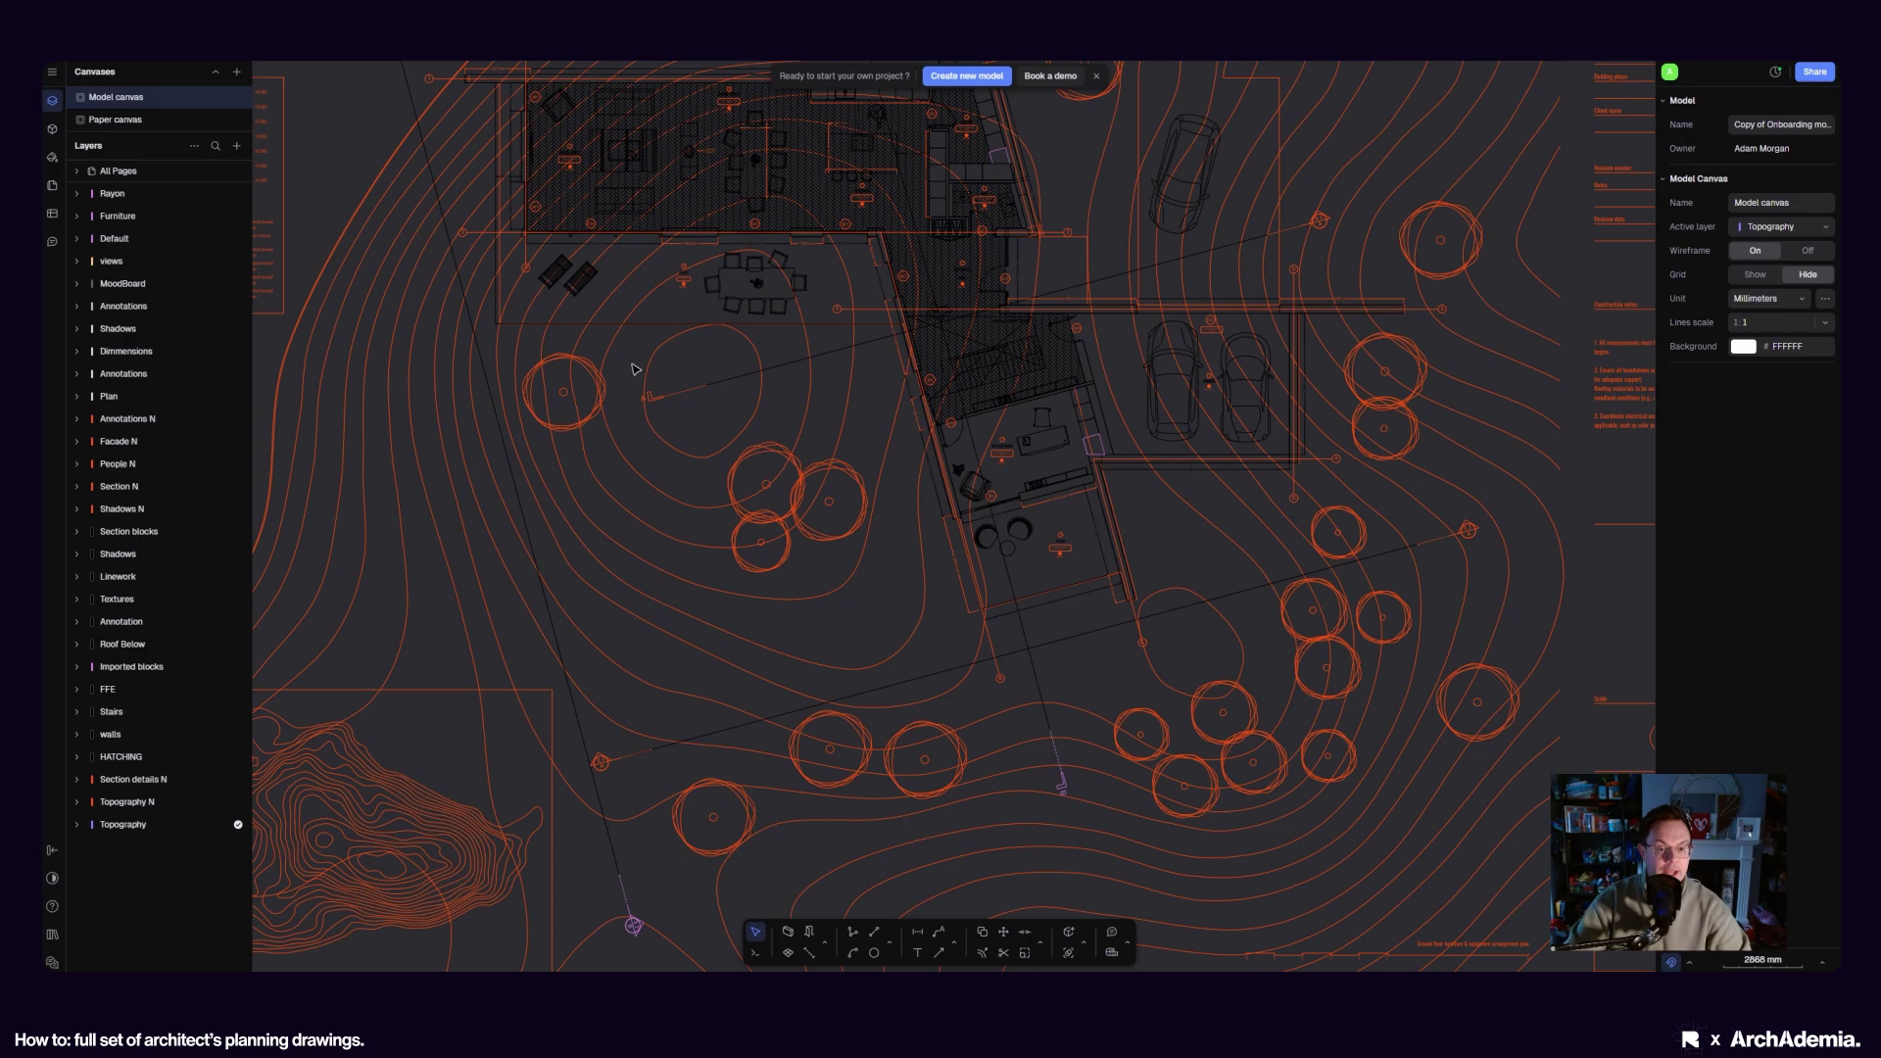
scroll(714, 498, "down", 5)
scroll(523, 418, "up", 10)
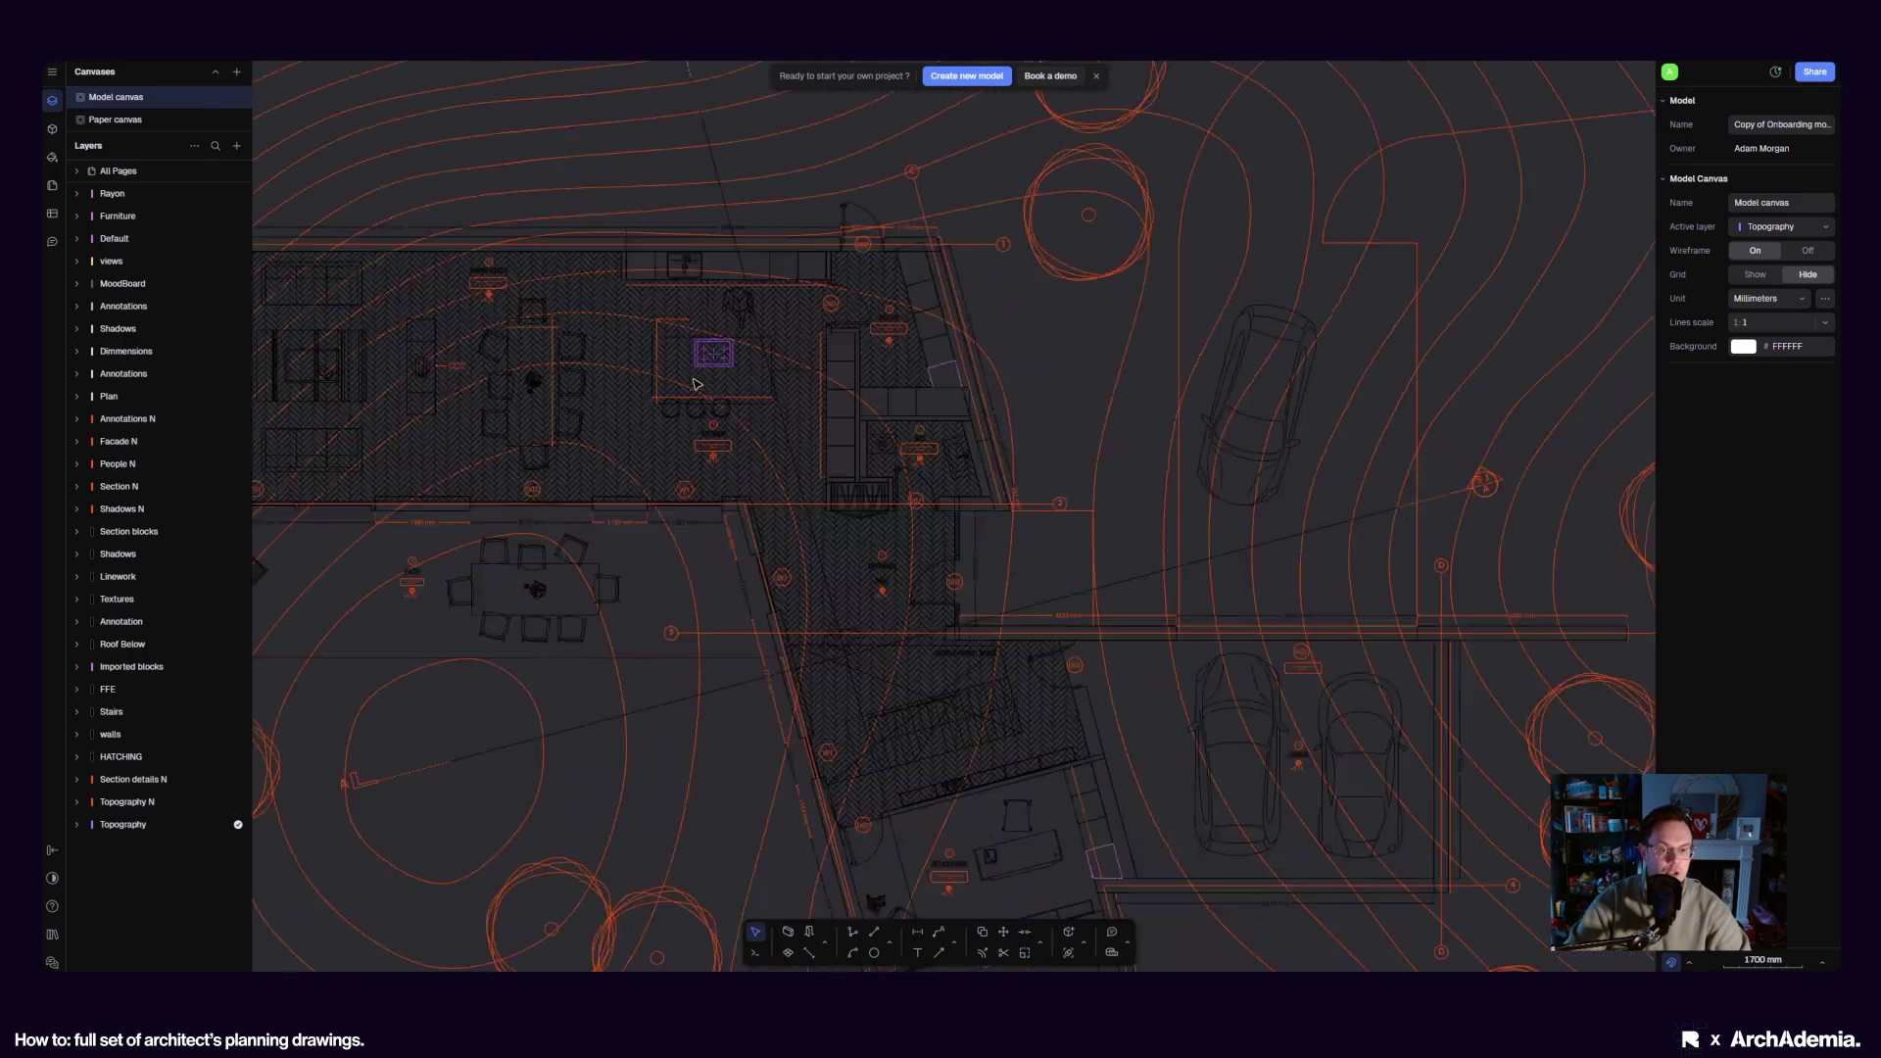
scroll(838, 497, "down", 5)
scroll(724, 588, "up", 5)
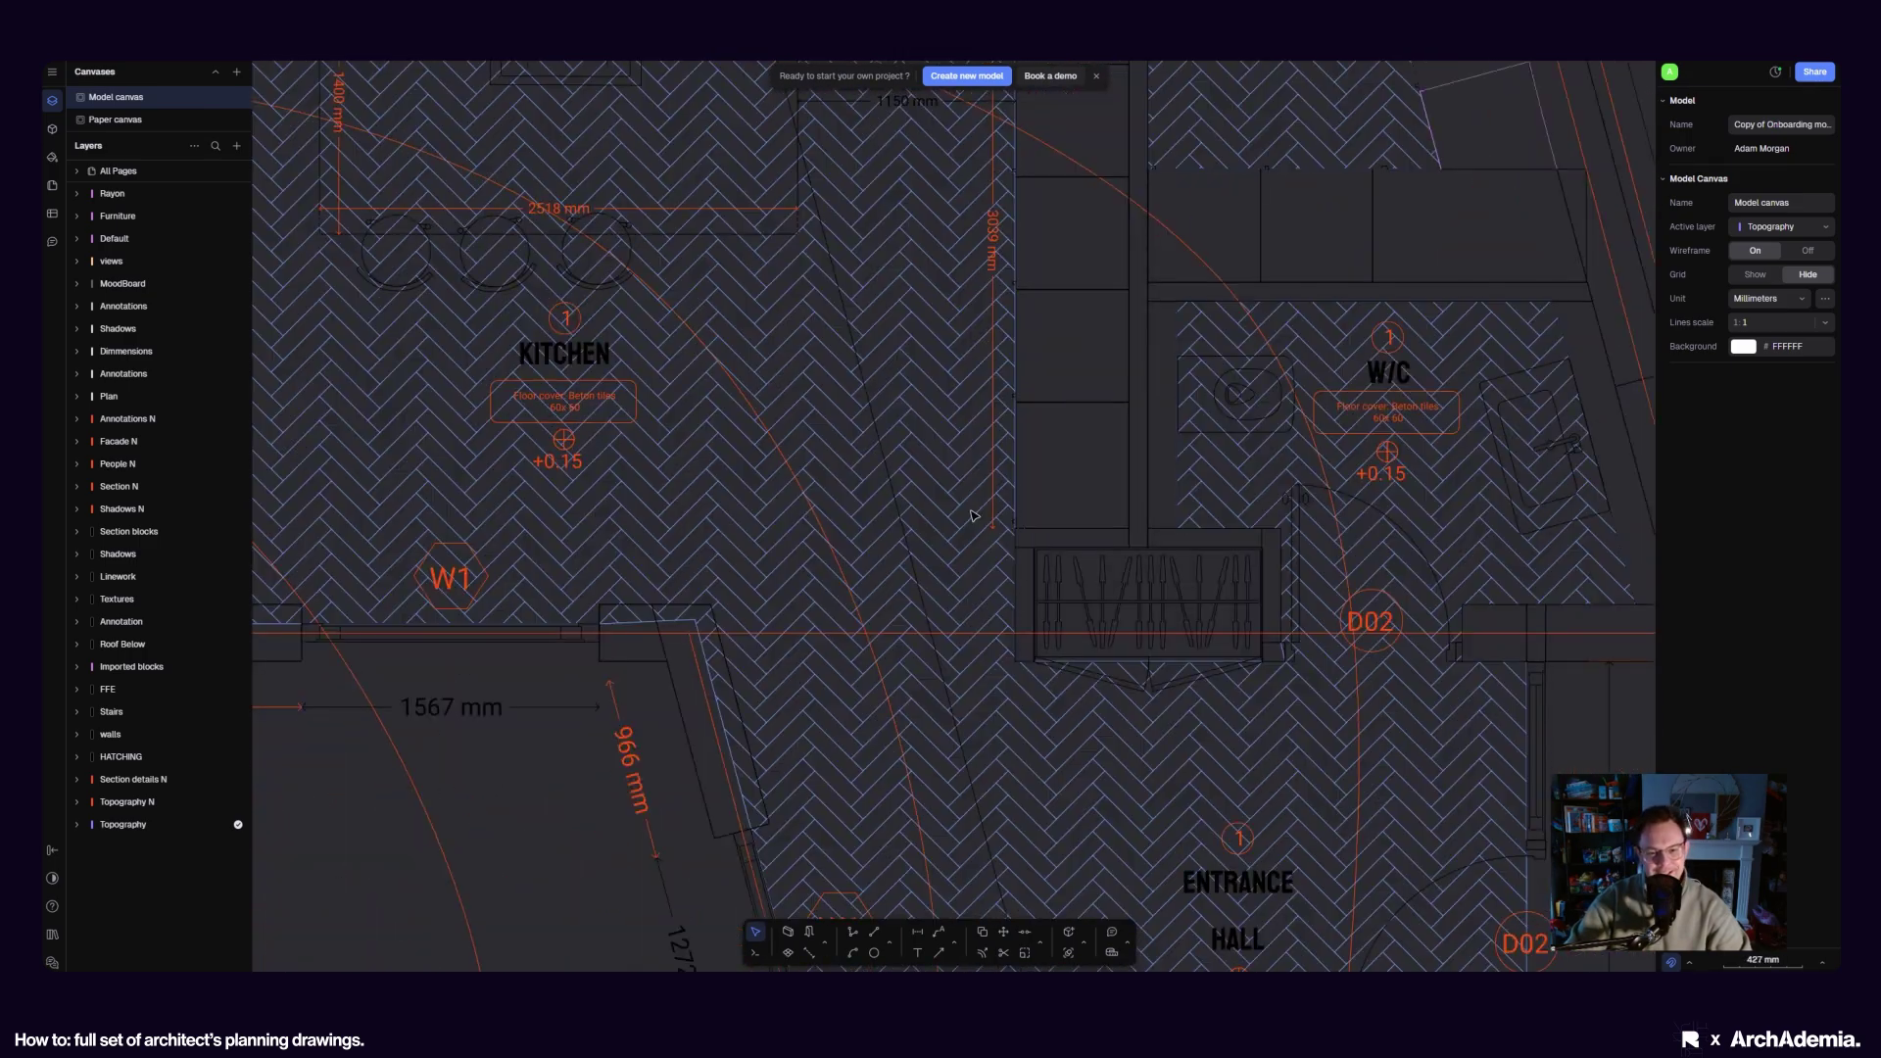
scroll(724, 608, "down", 5)
scroll(701, 617, "down", 3)
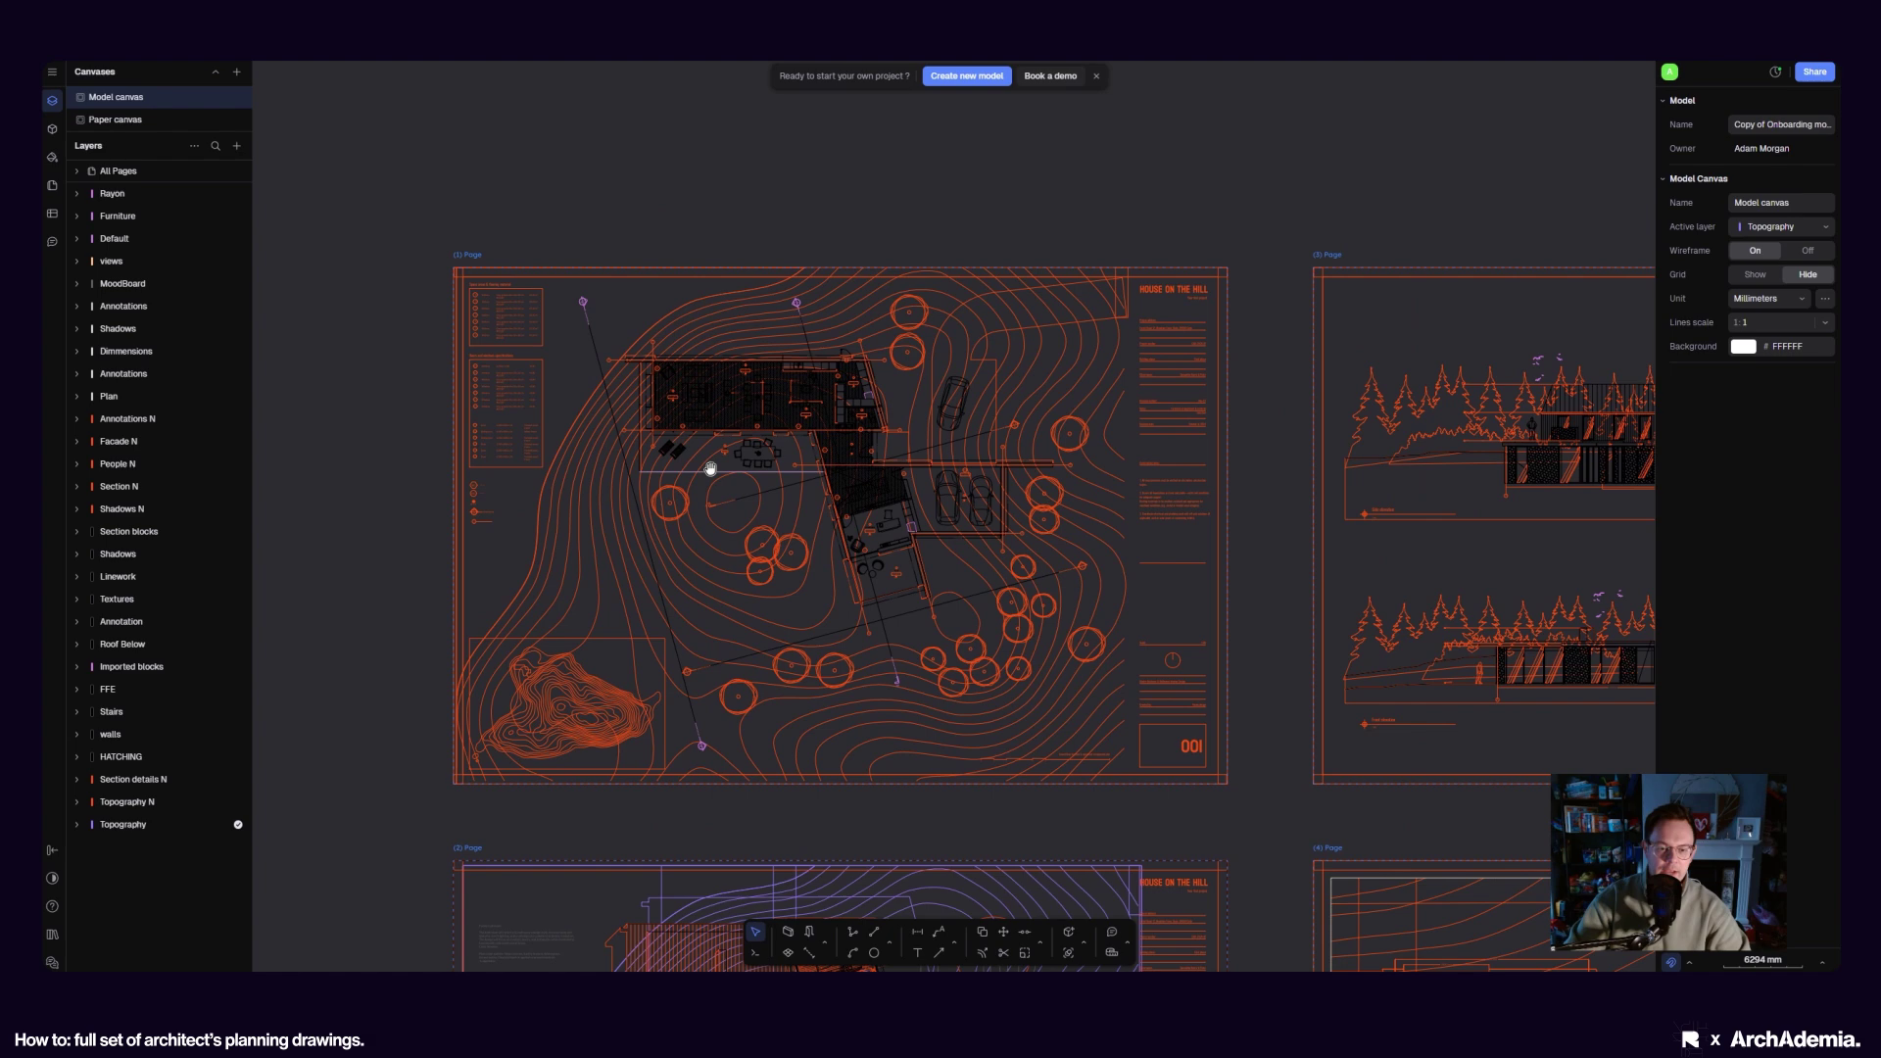
left_click(52, 72)
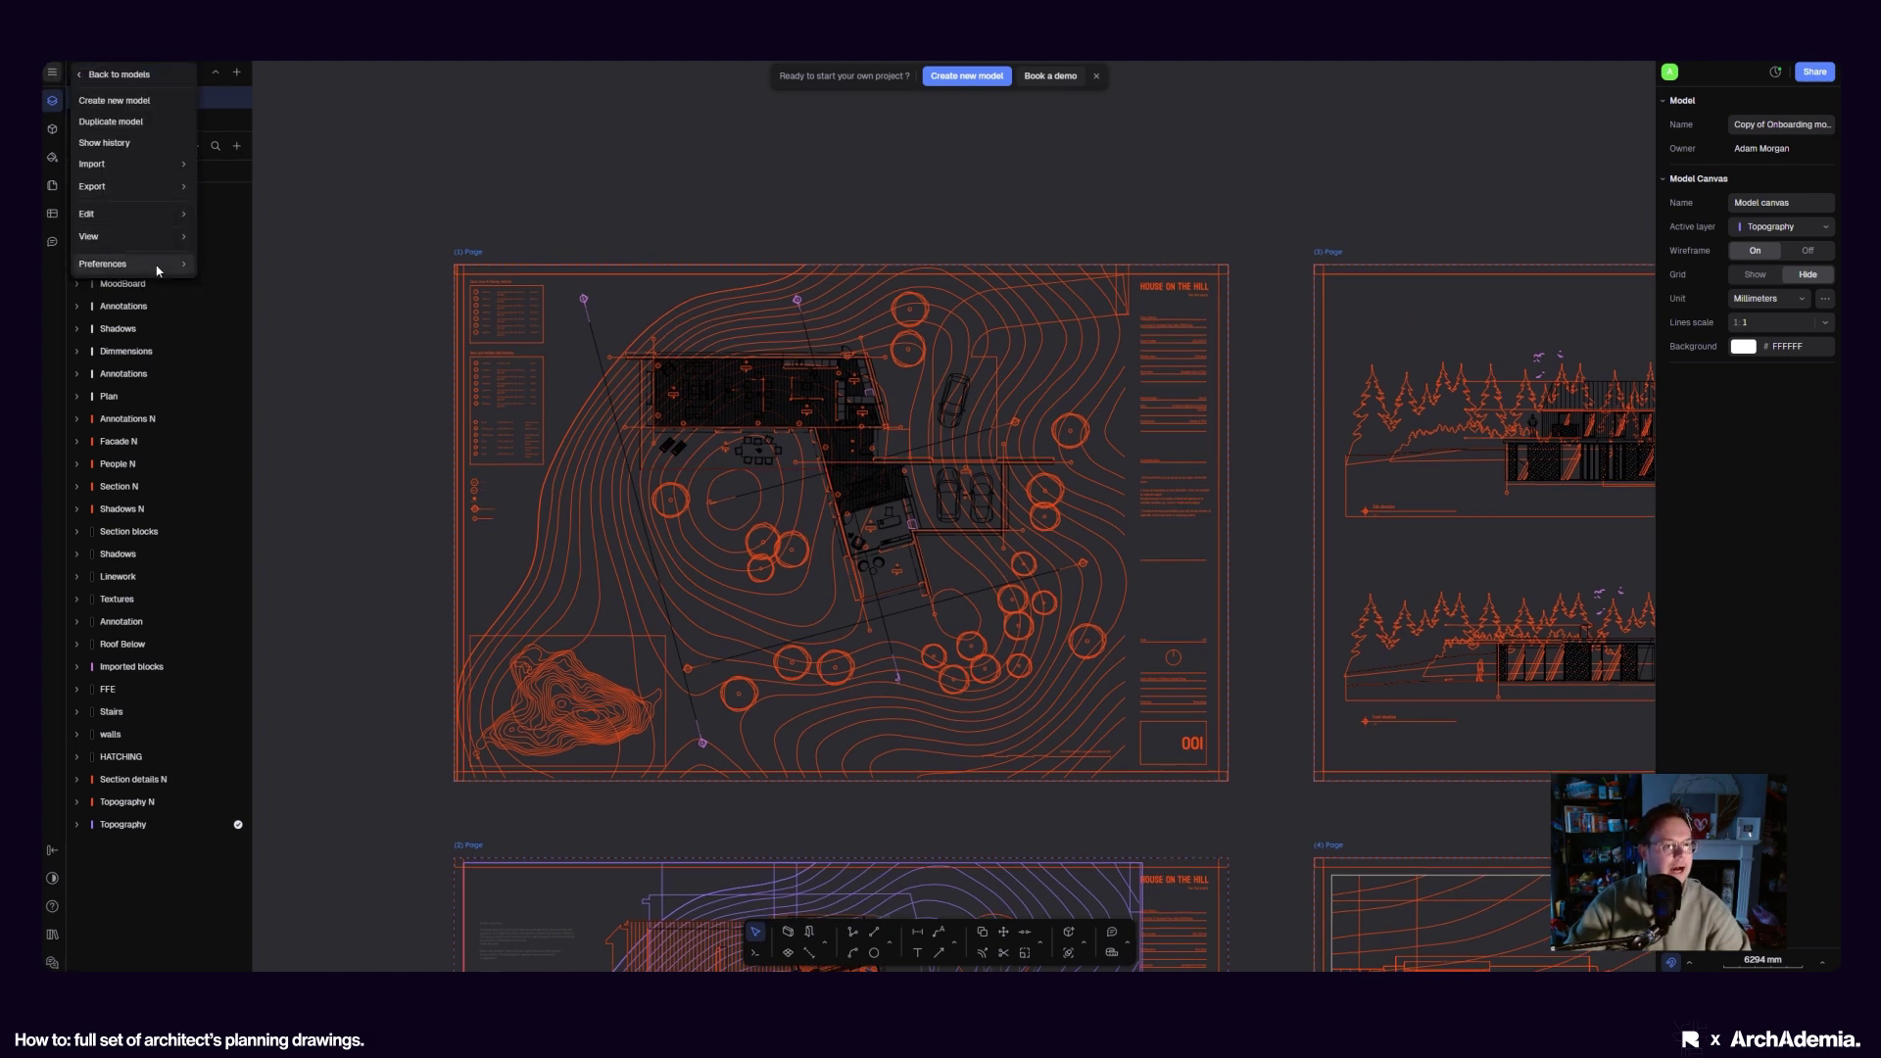
mouse_move(163, 271)
left_click(230, 266)
scroll(664, 432, "down", 5)
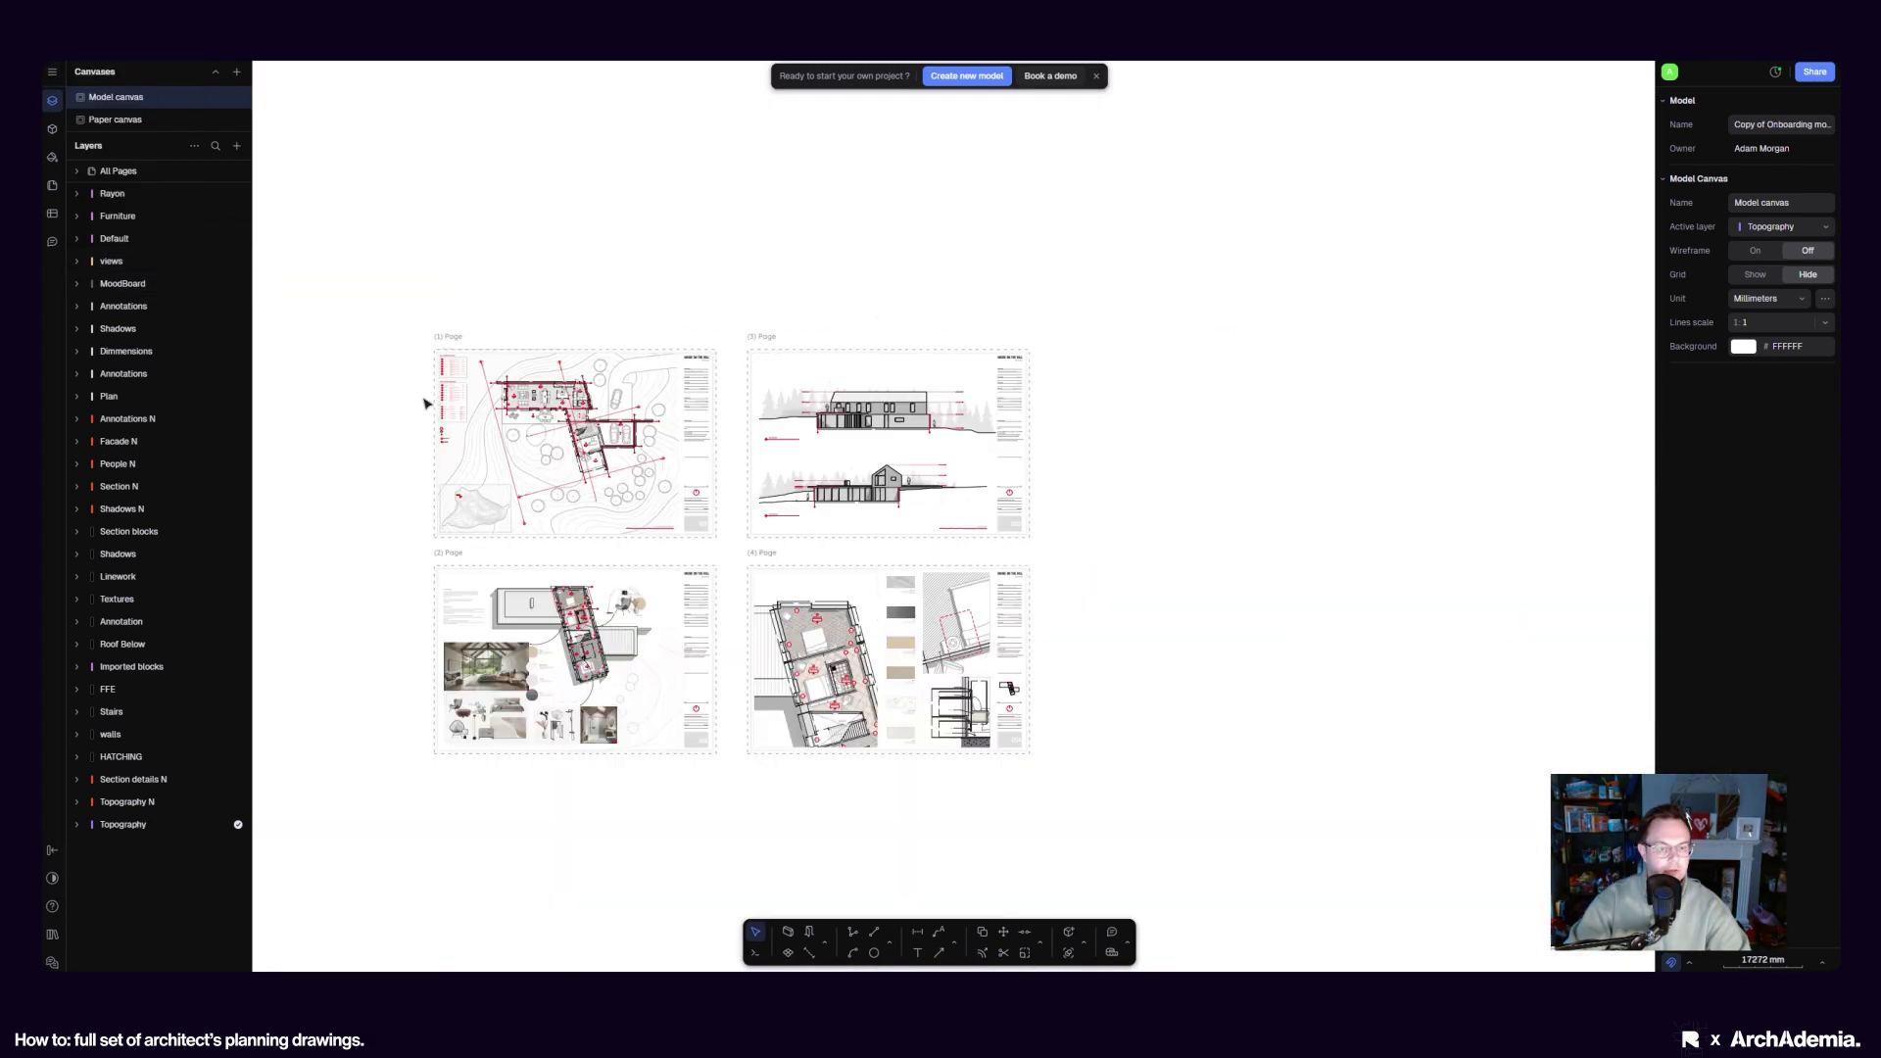
Show the main menu's Preferences submenu with its wireframe, grid and snapping options
scroll(579, 437, "up", 4)
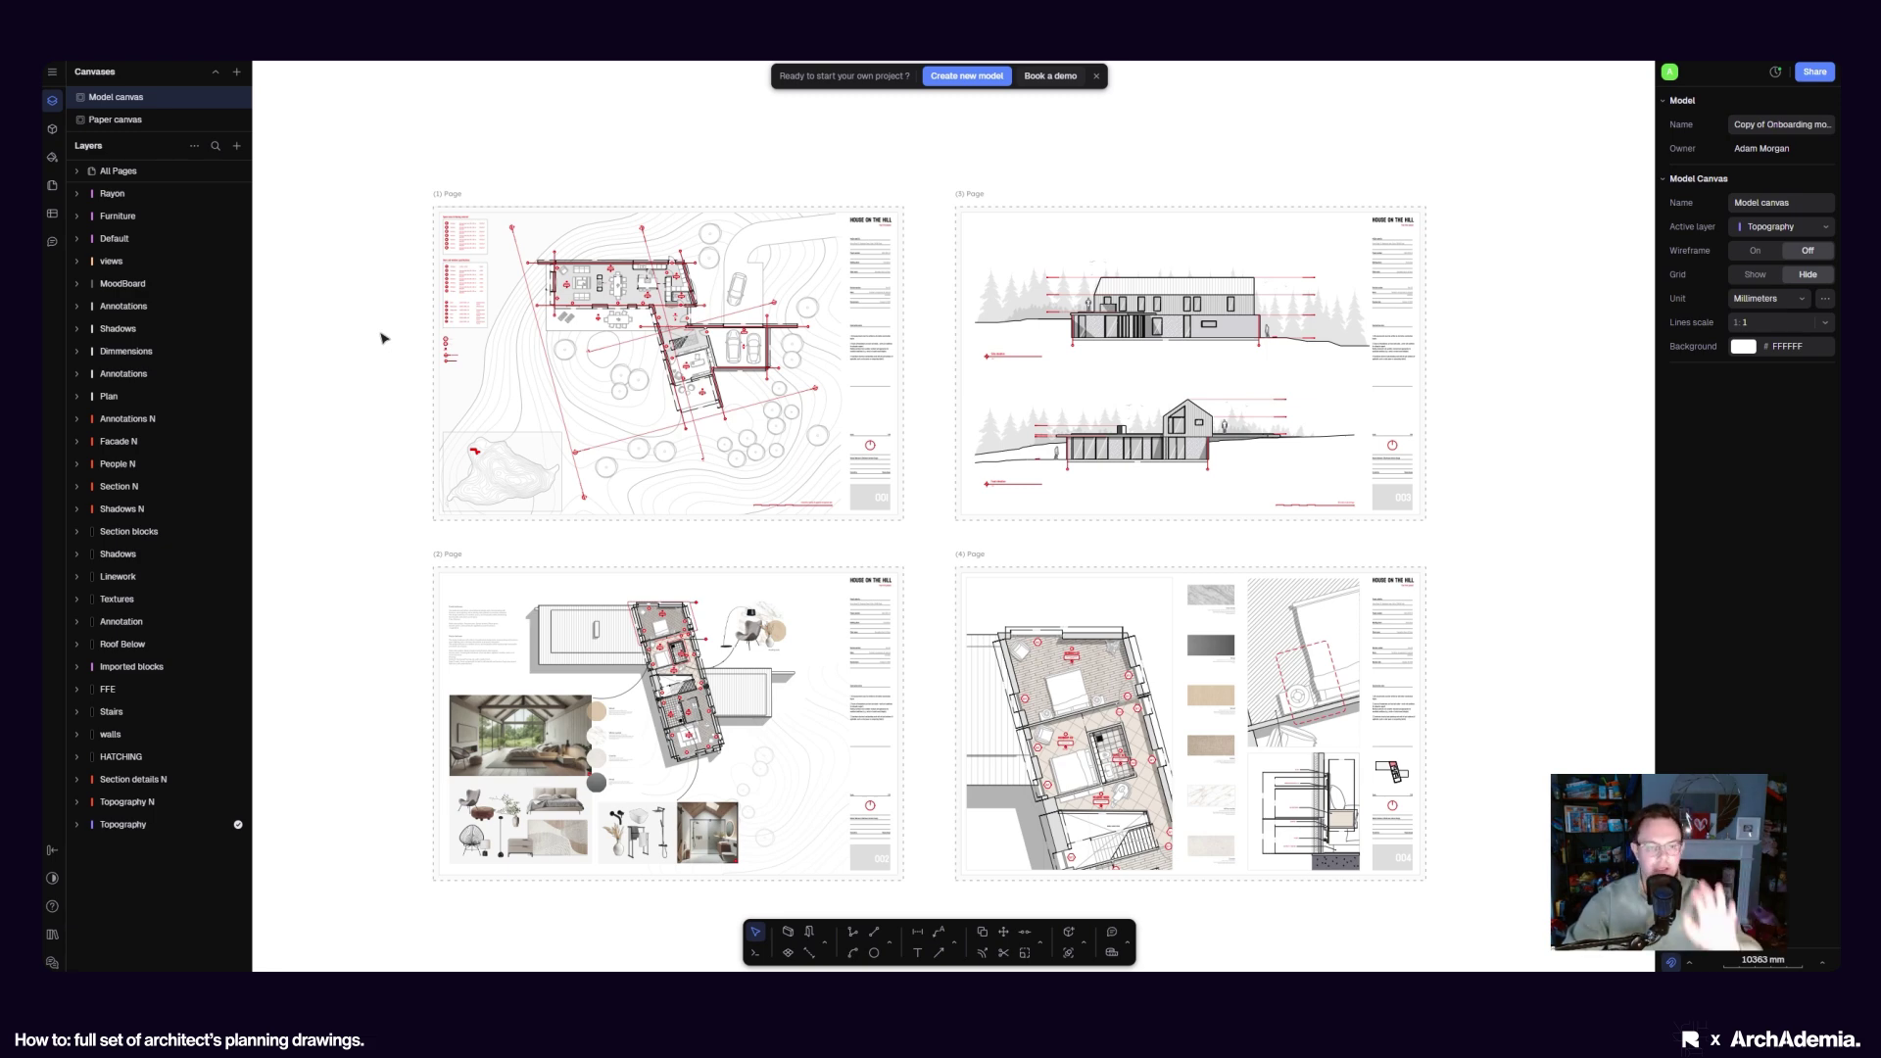
scroll(383, 331, "down", 1)
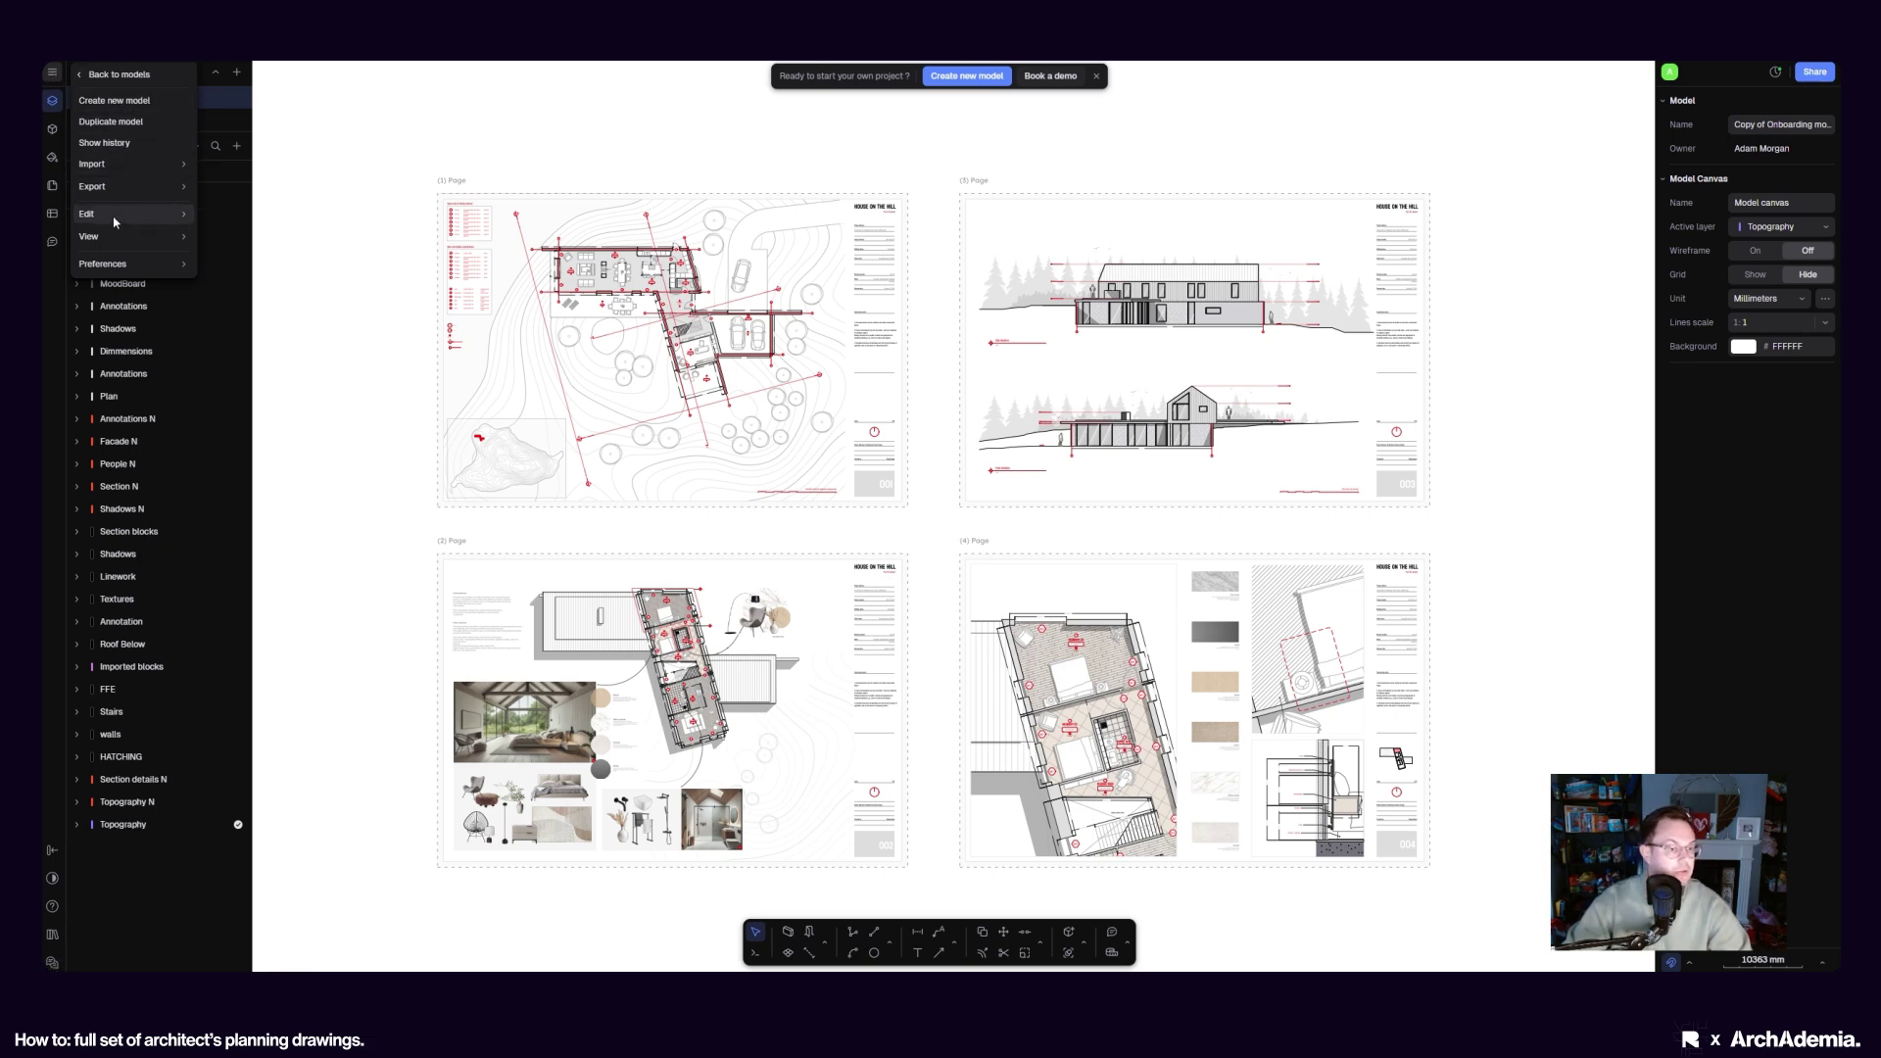
mouse_move(116, 168)
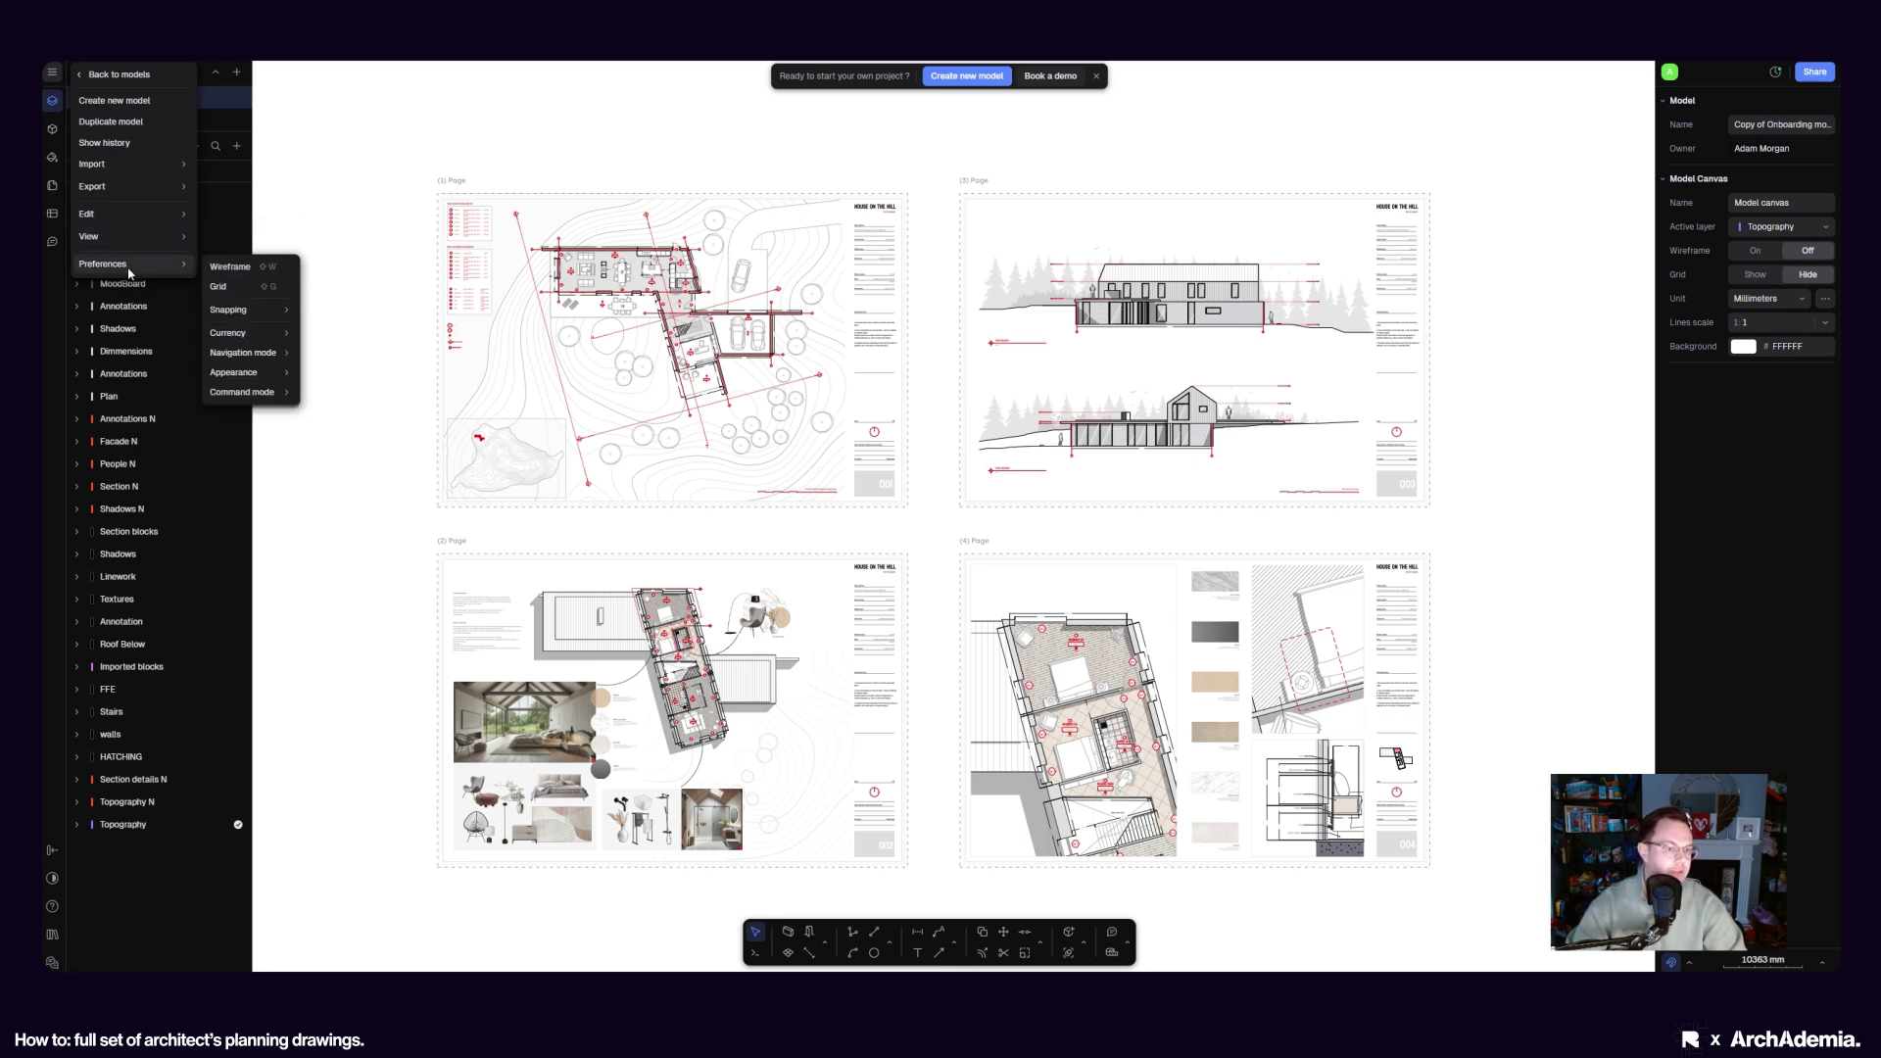
Turn on the canvas grid, then browse the Snapping, View and Navigation mode submenus
left_click(221, 287)
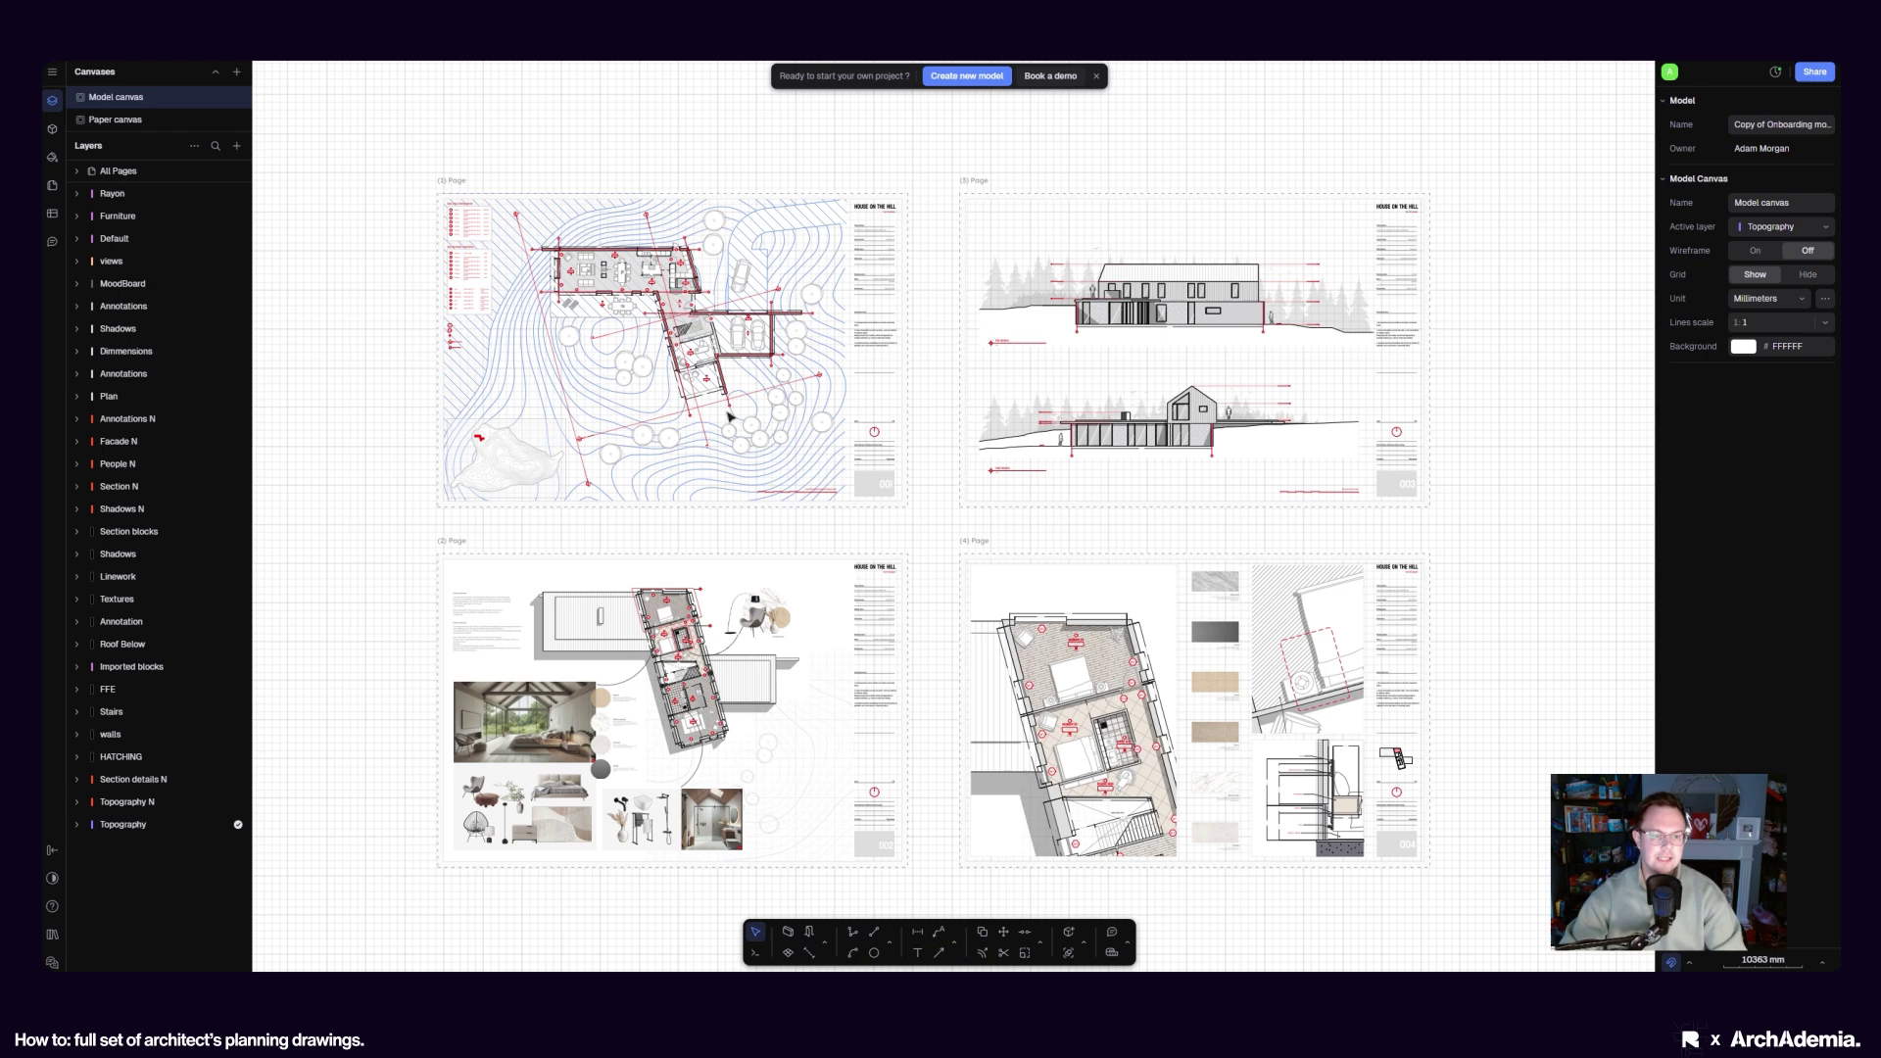
scroll(779, 459, "right", 1)
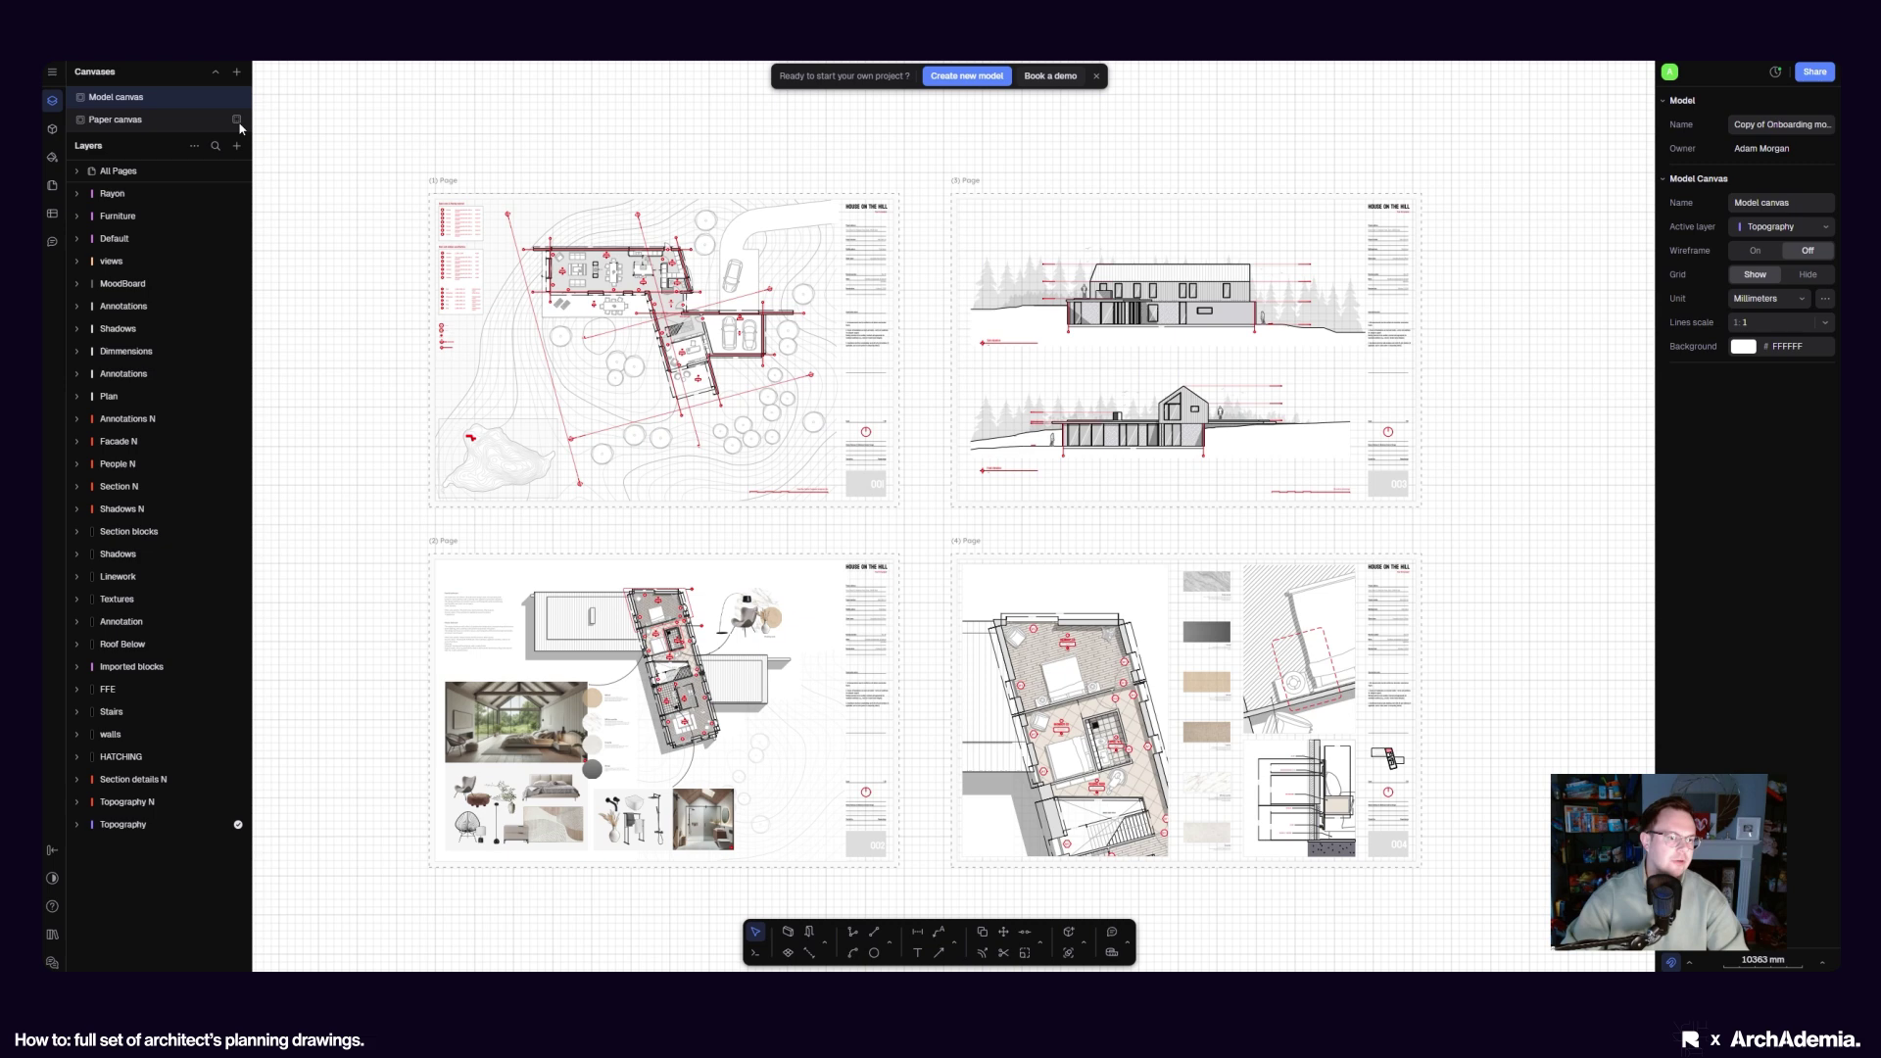
left_click(52, 72)
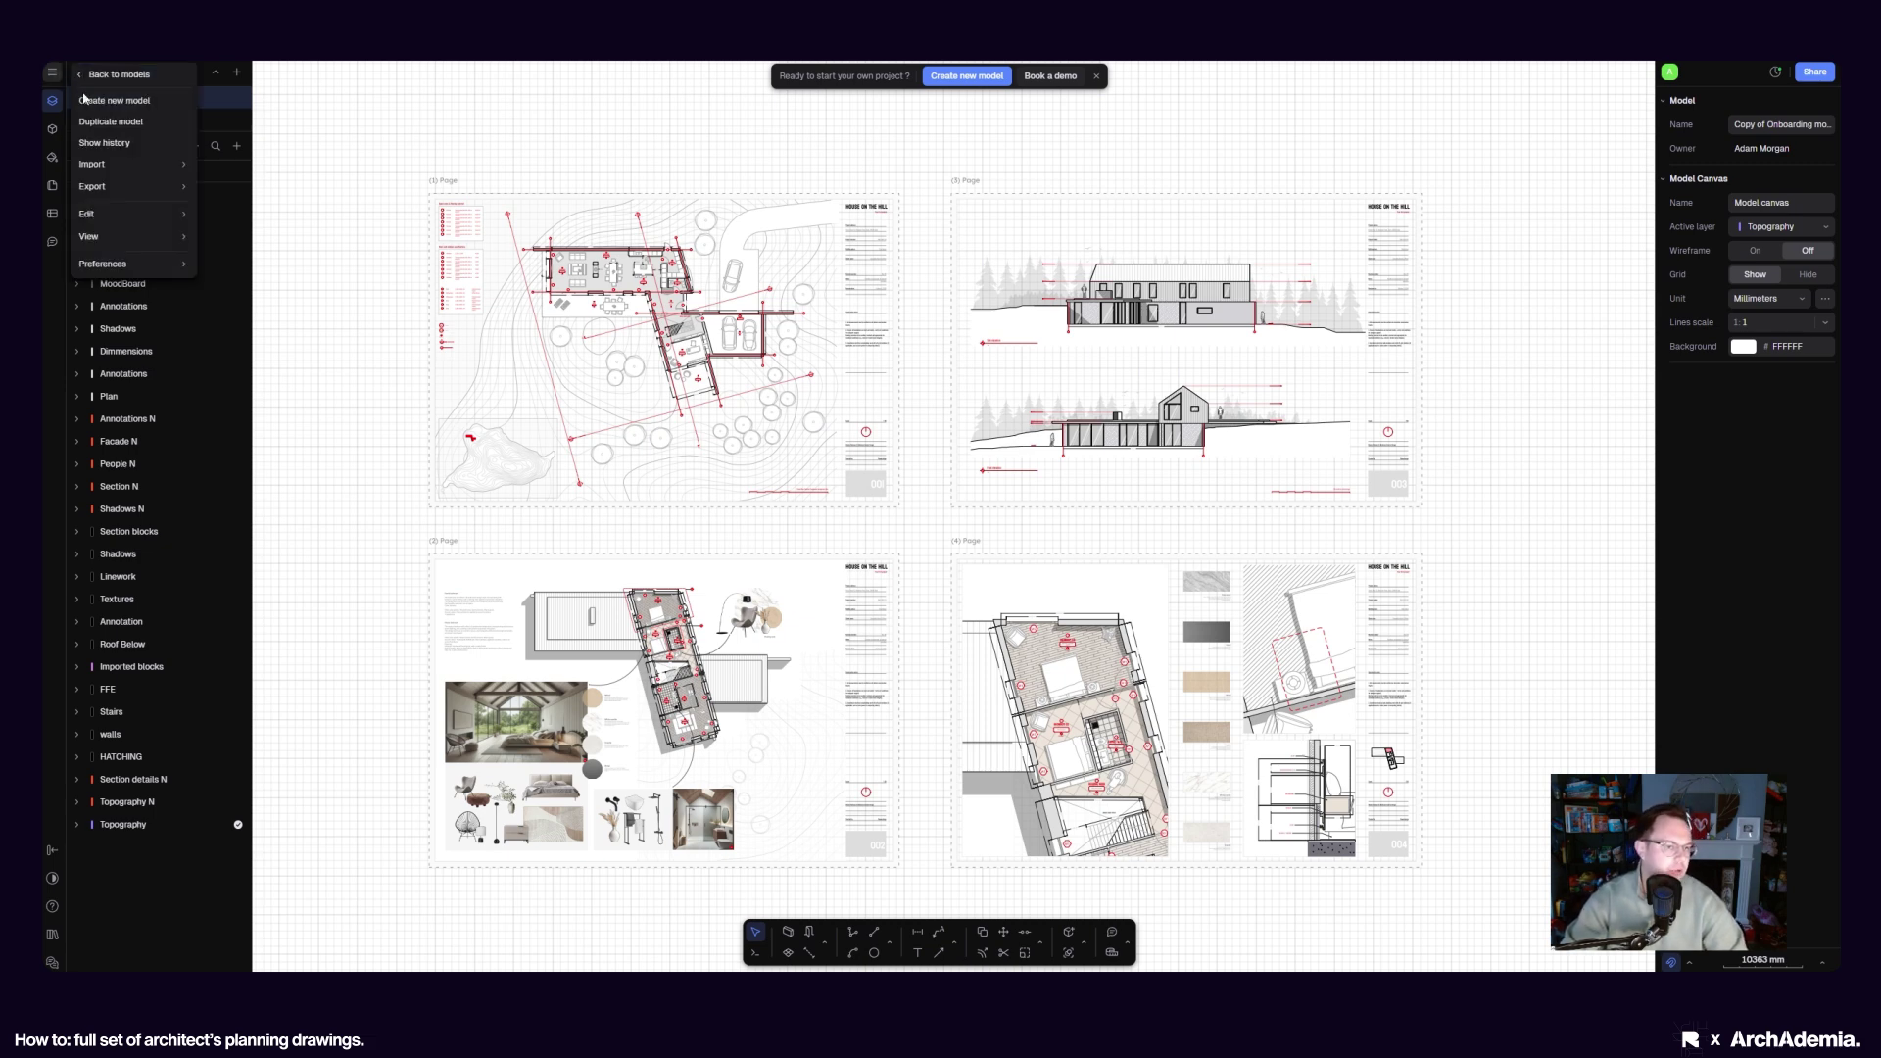
mouse_move(135, 270)
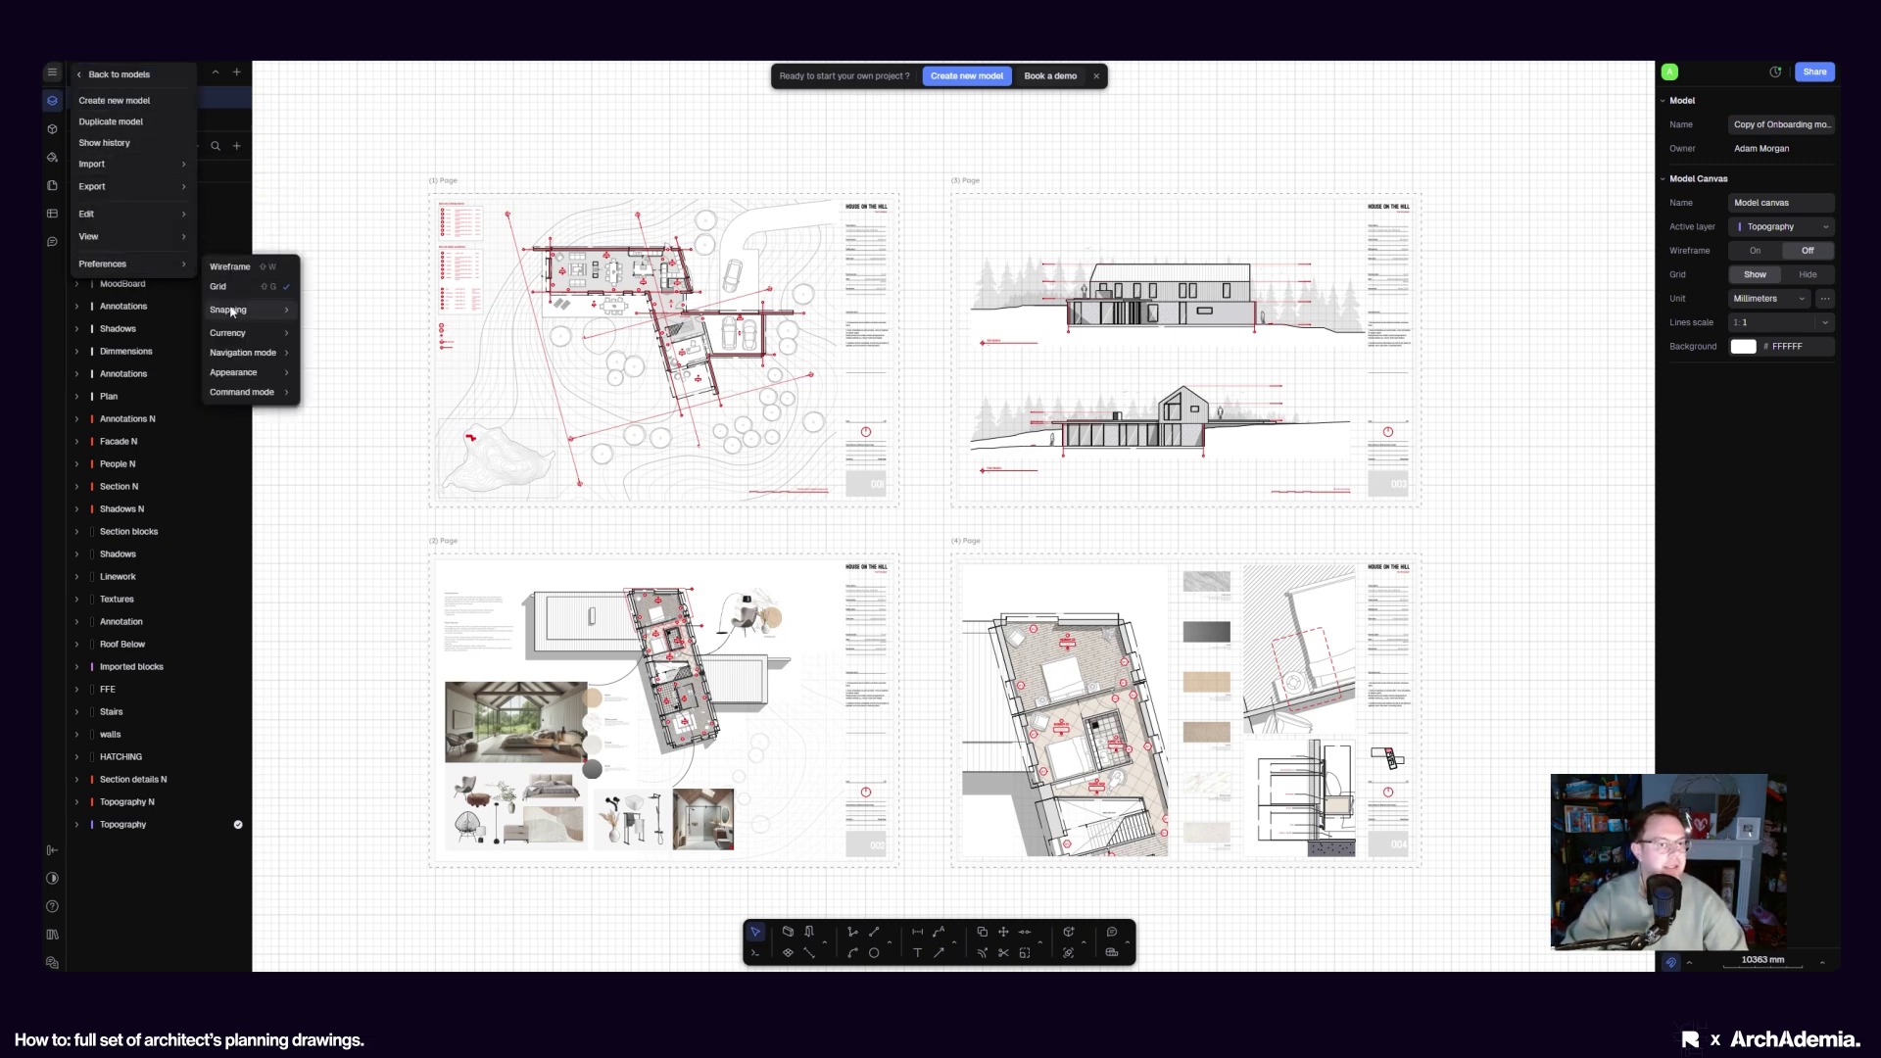
mouse_move(232, 312)
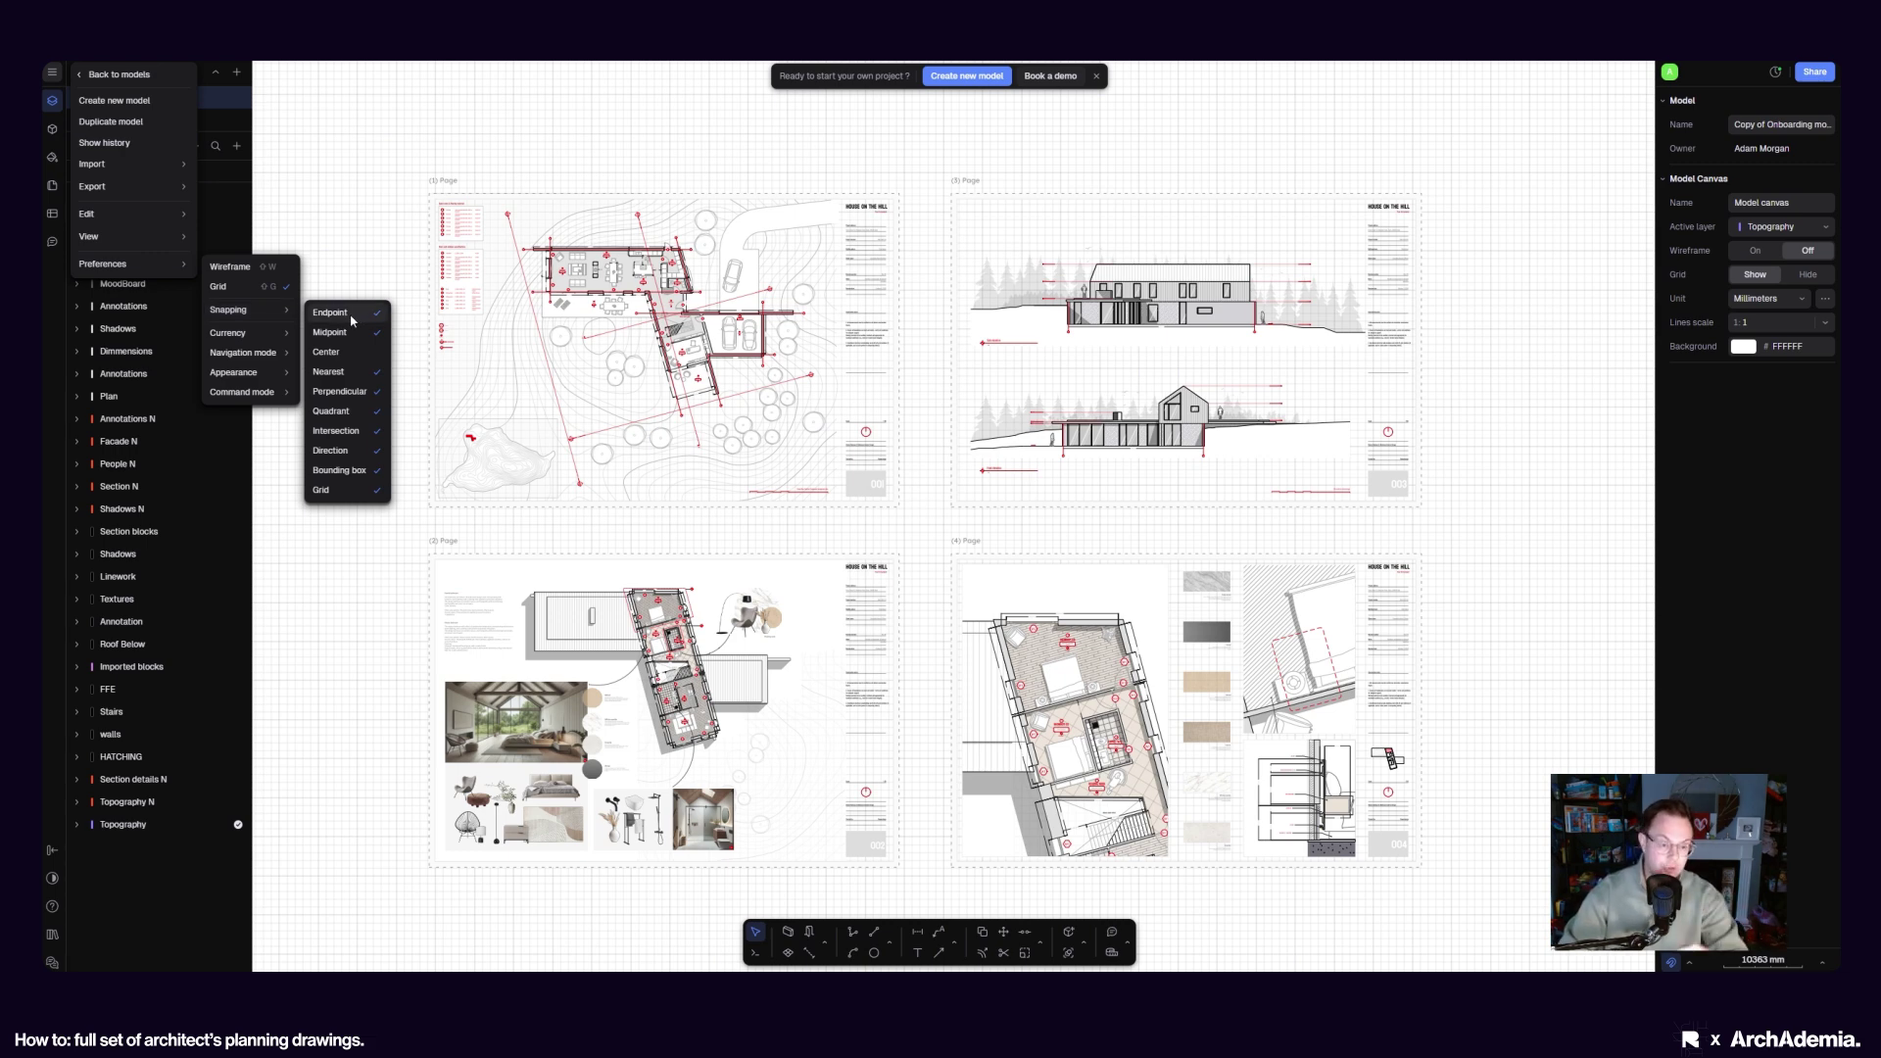
left_click(336, 490)
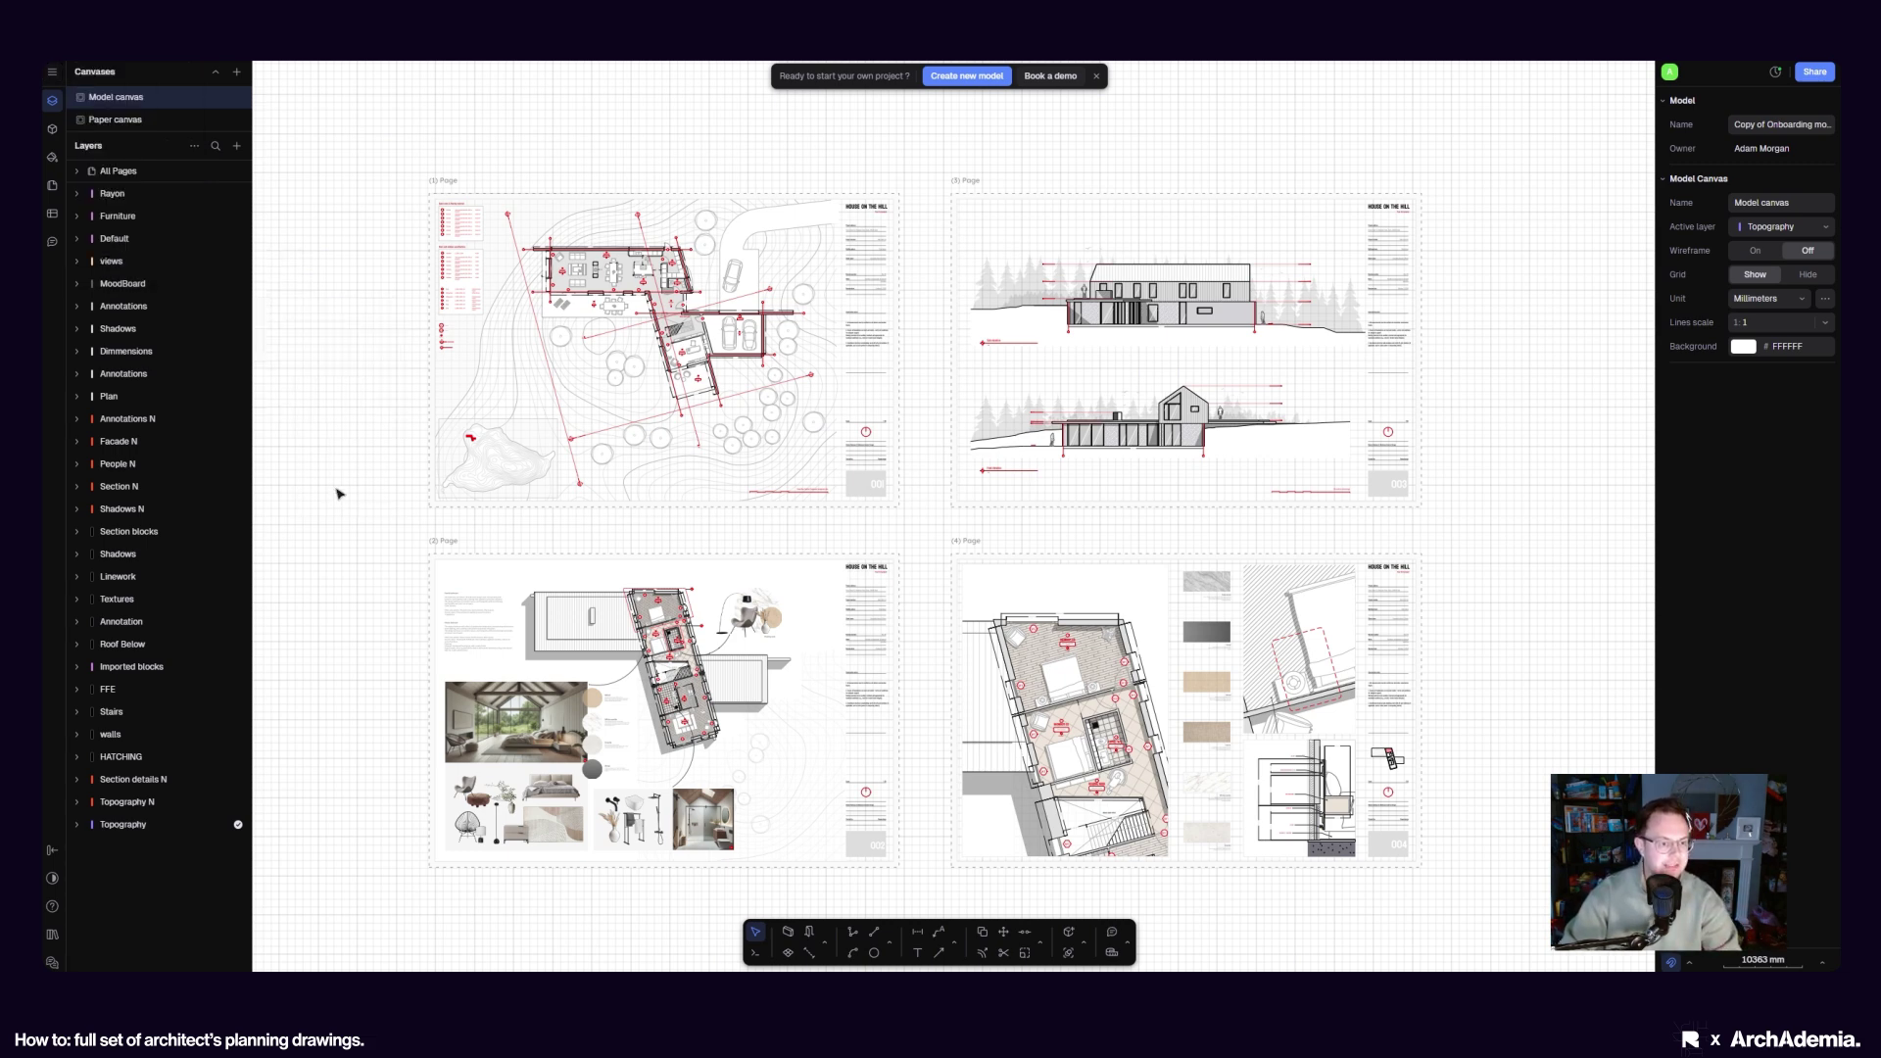
left_click(52, 73)
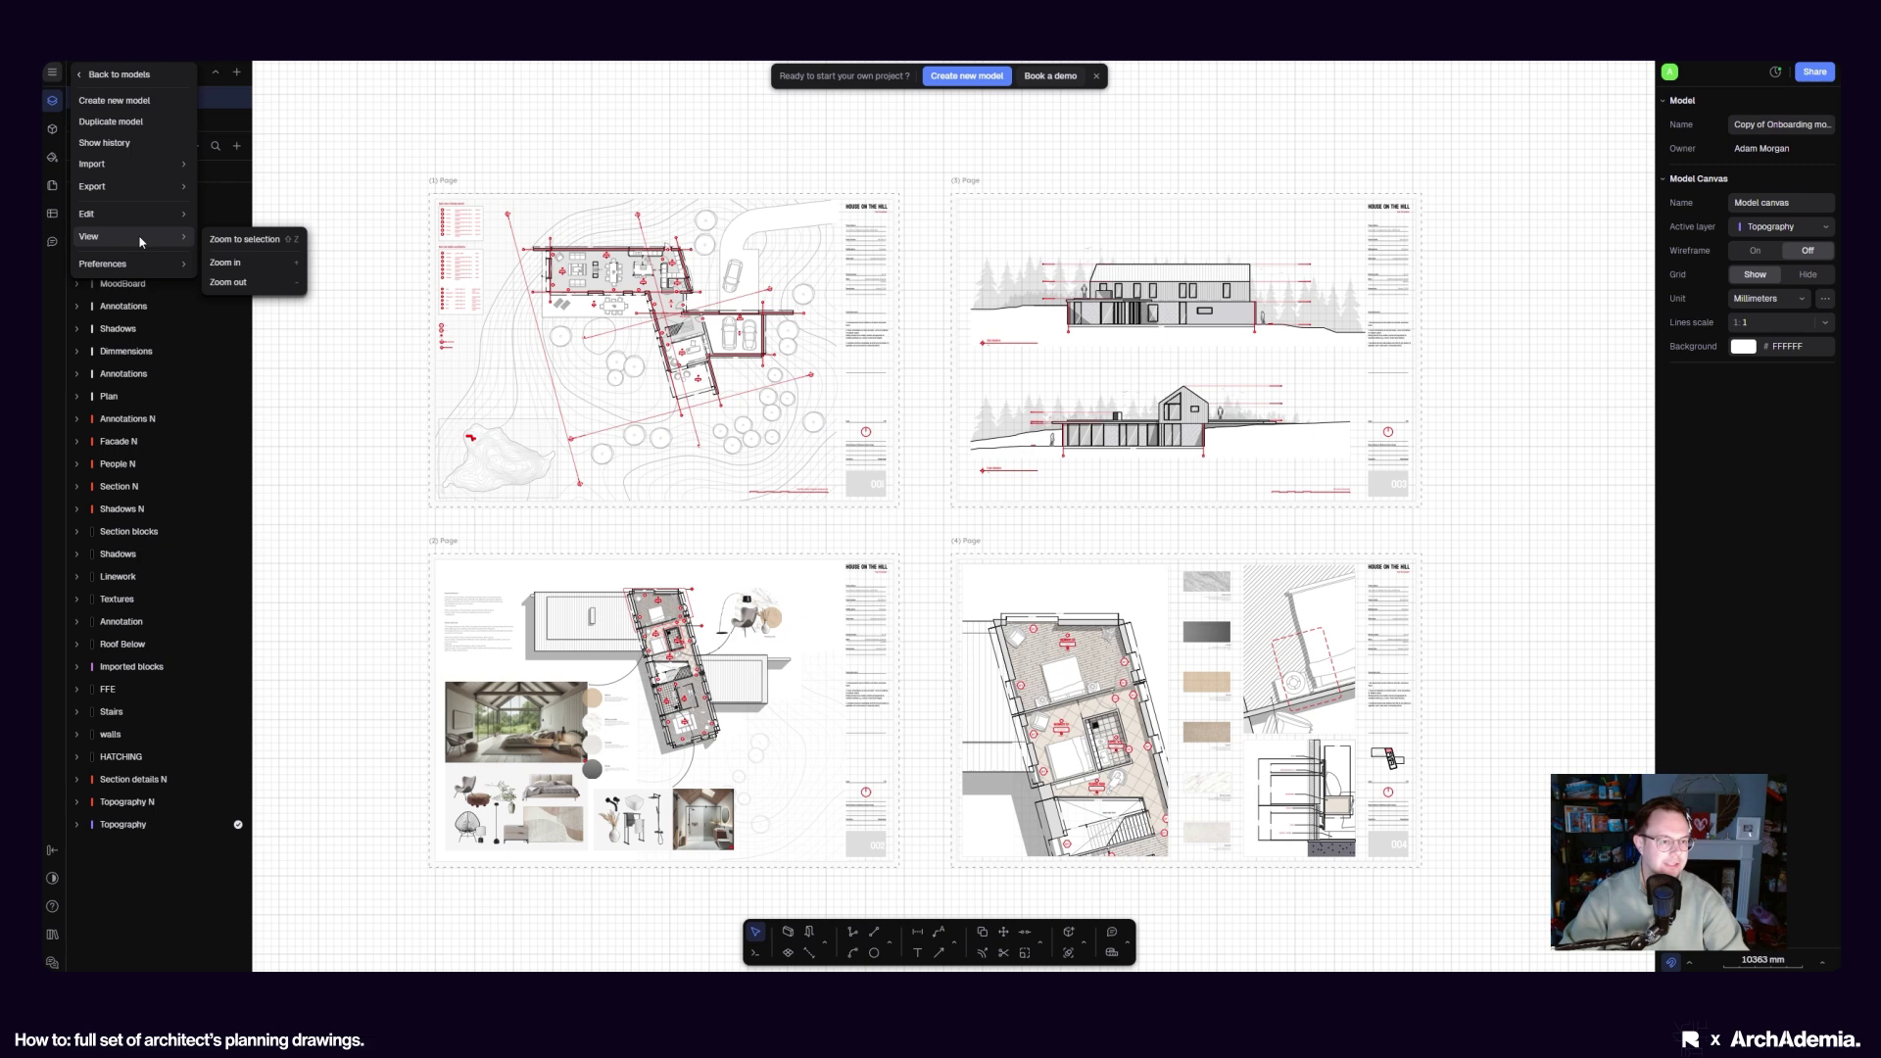
mouse_move(247, 311)
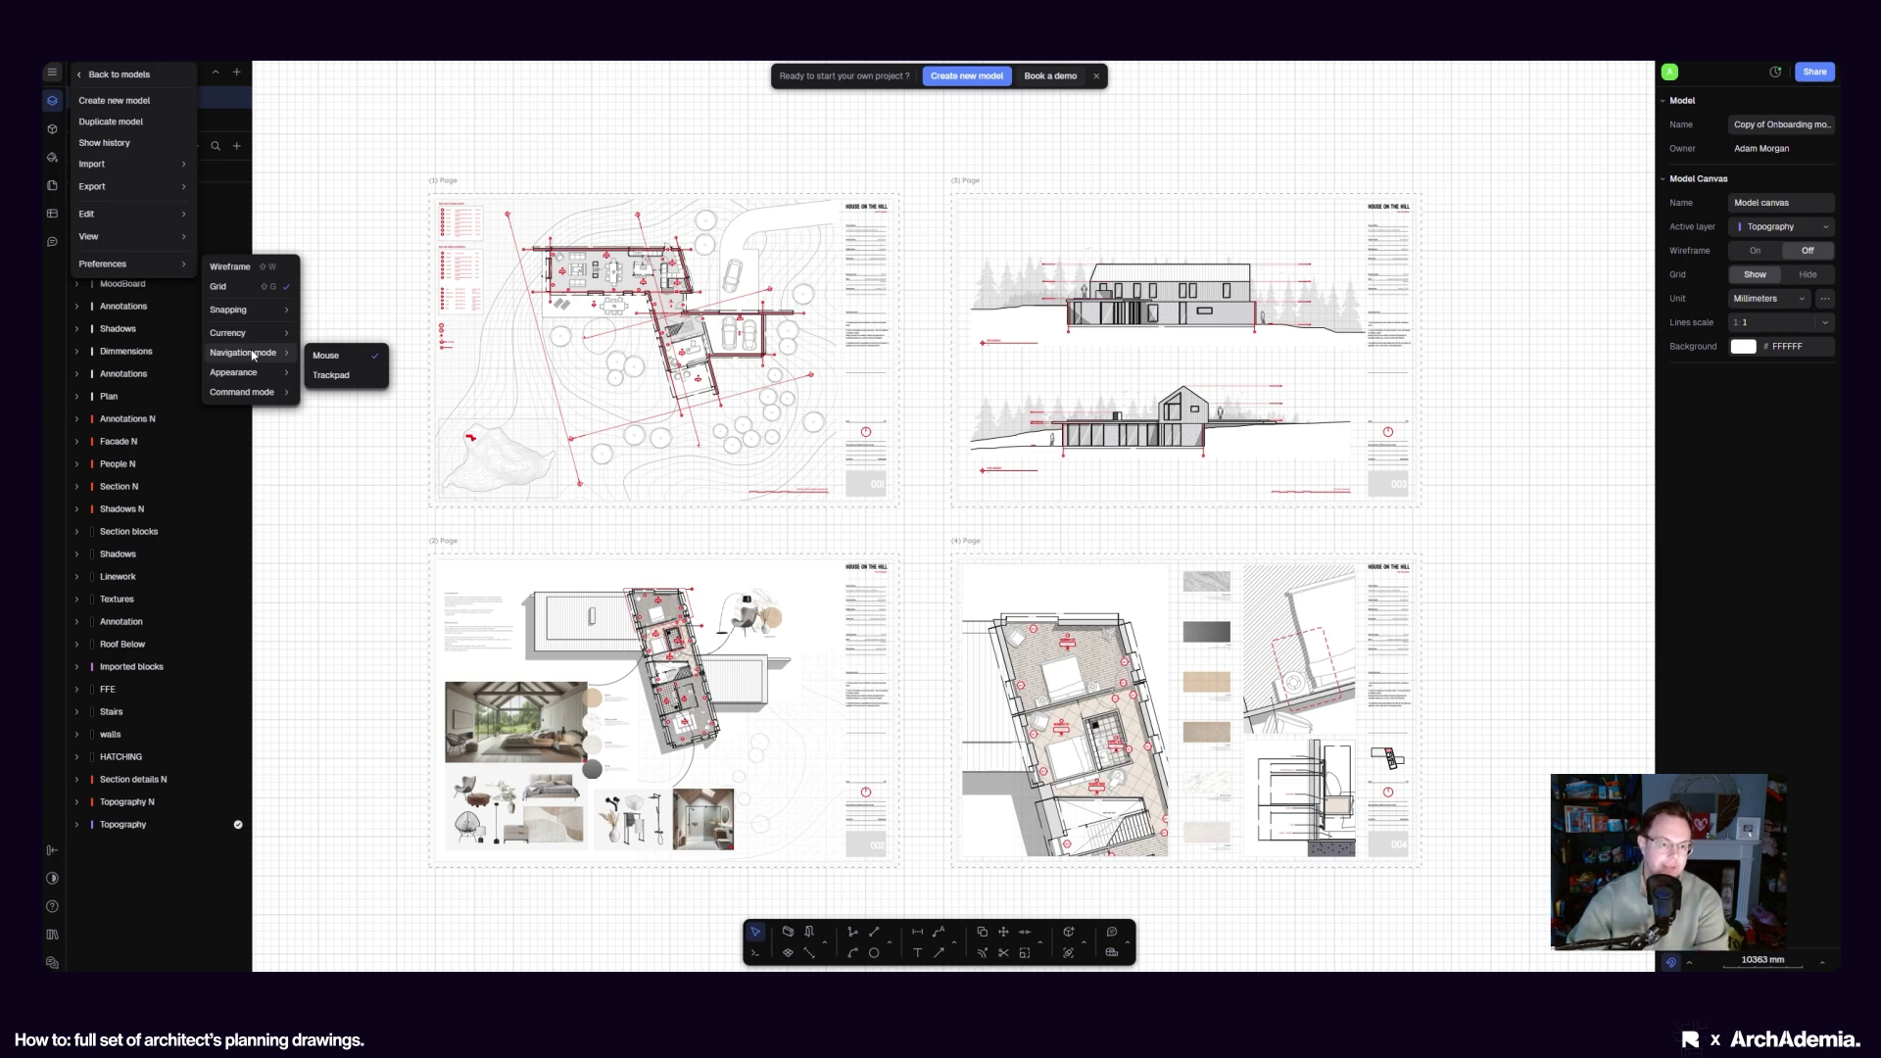
left_click(329, 397)
scroll(336, 460, "down", 3)
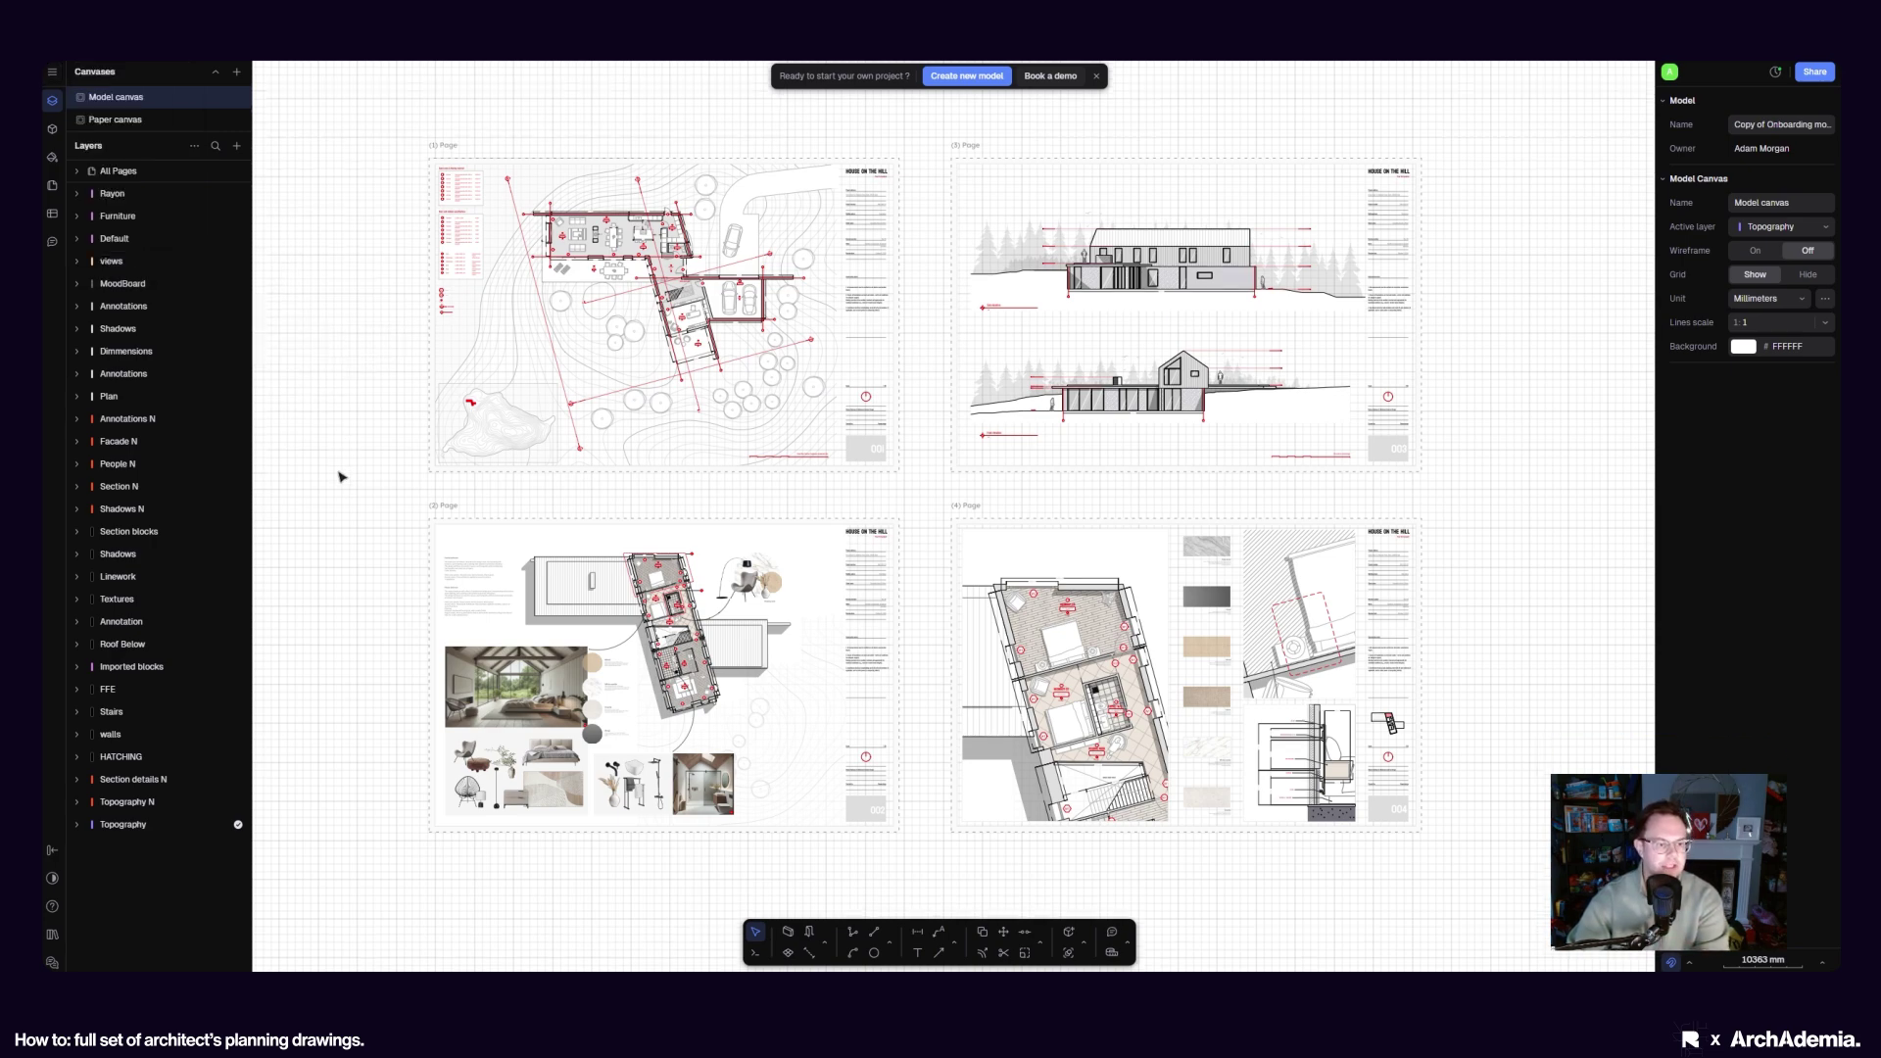
scroll(341, 477, "down", 3)
scroll(338, 478, "up", 10)
scroll(336, 479, "down", 7)
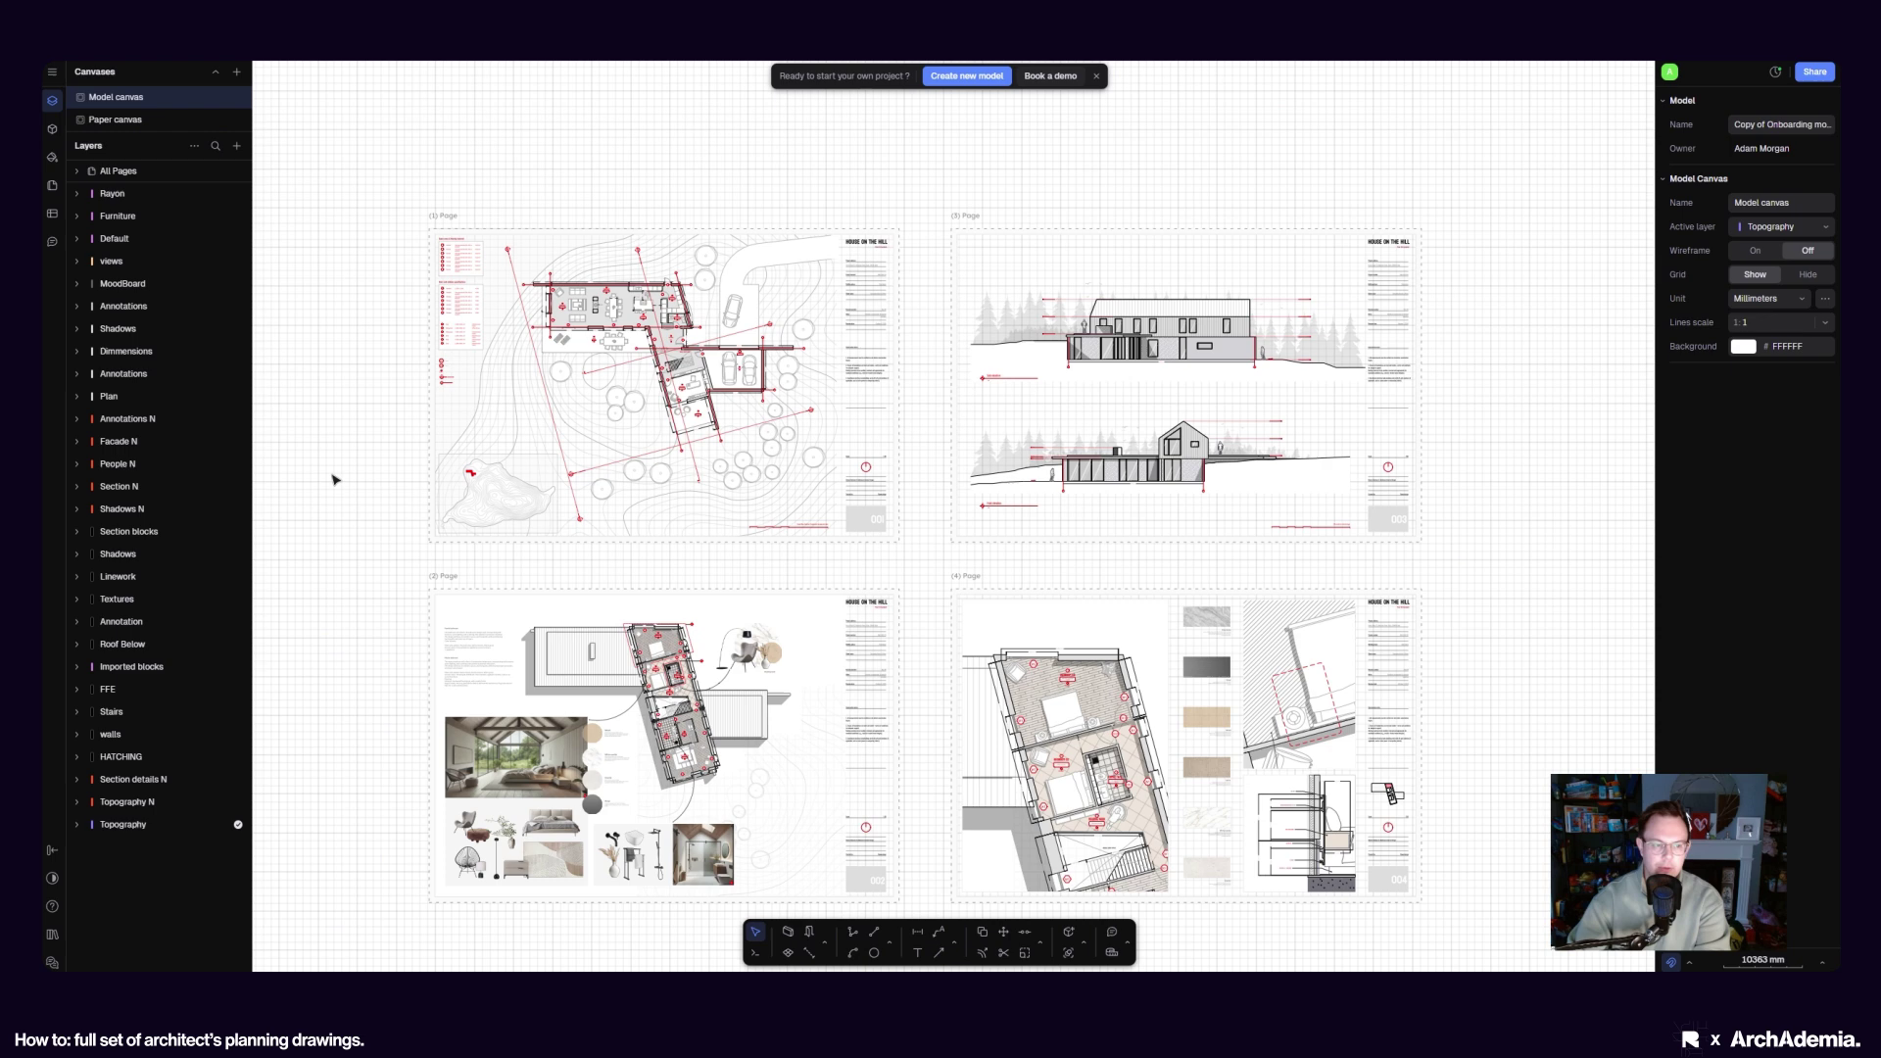
scroll(336, 479, "up", 2)
left_click(52, 71)
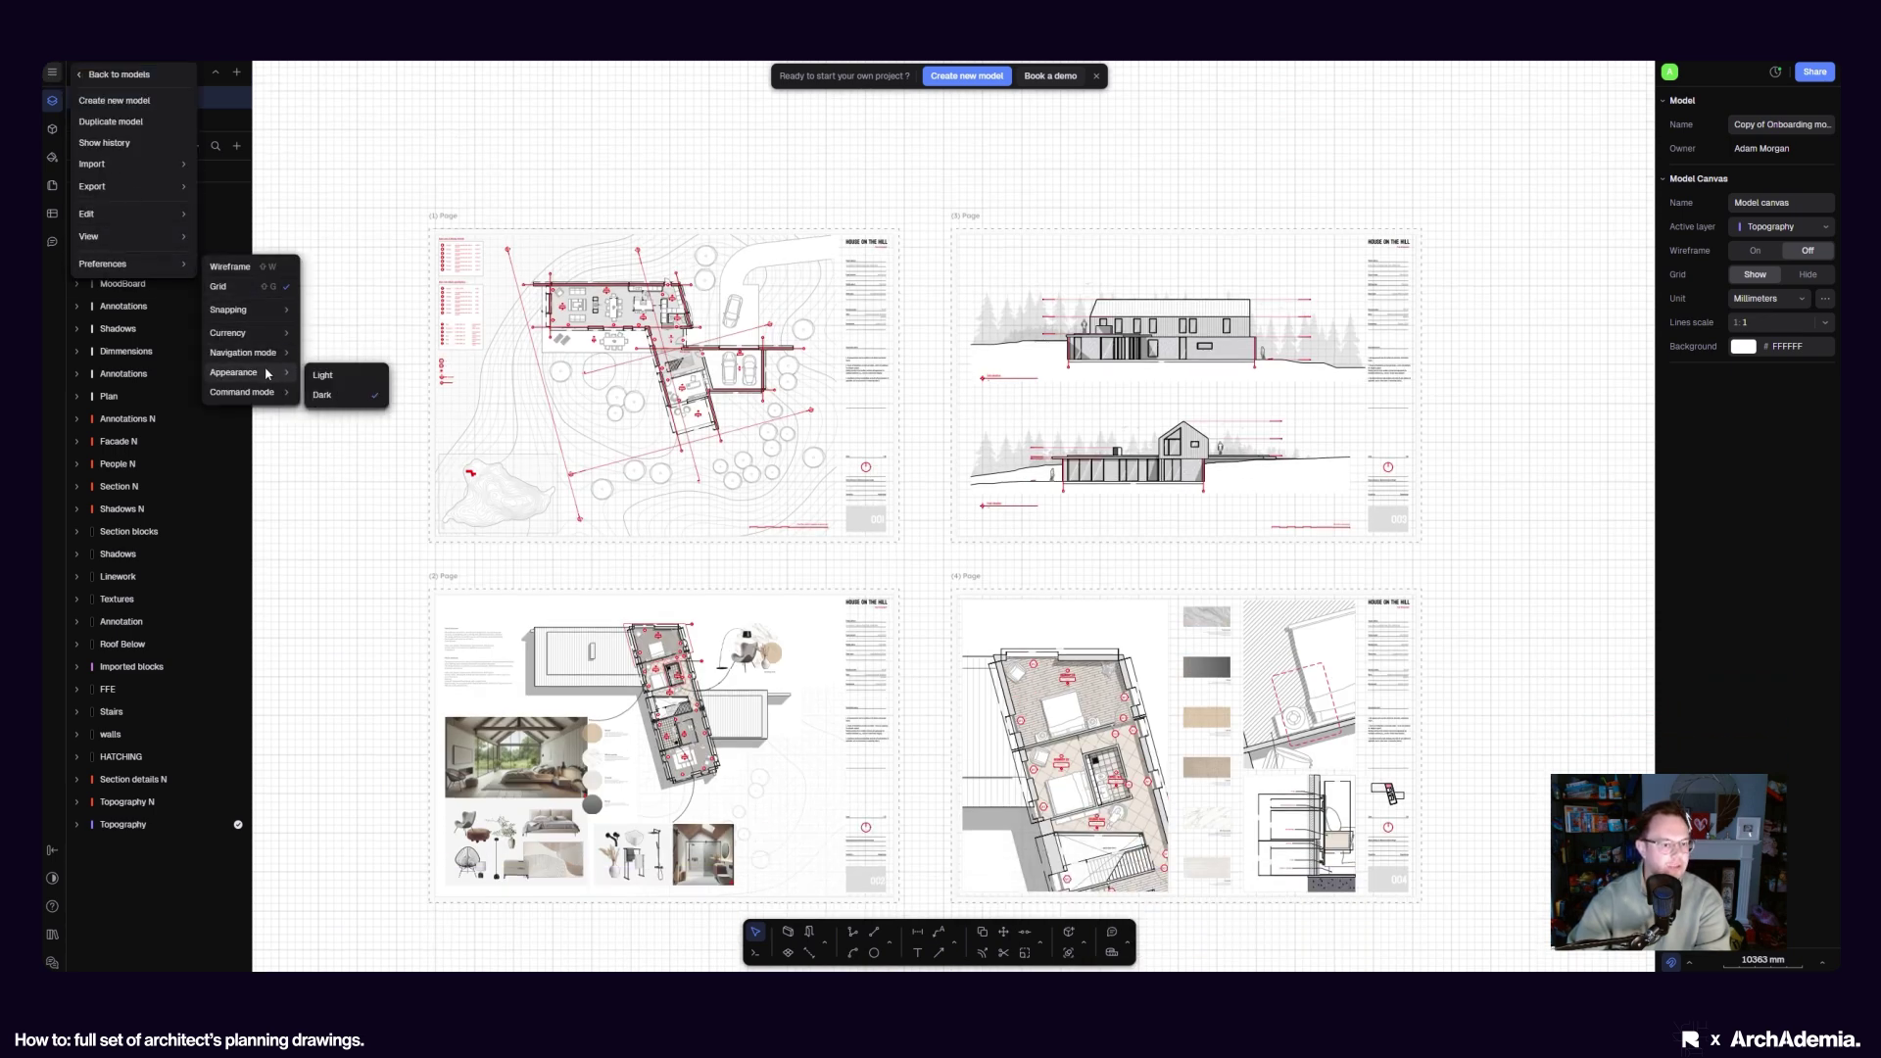
left_click(325, 356)
scroll(691, 441, "down", 5)
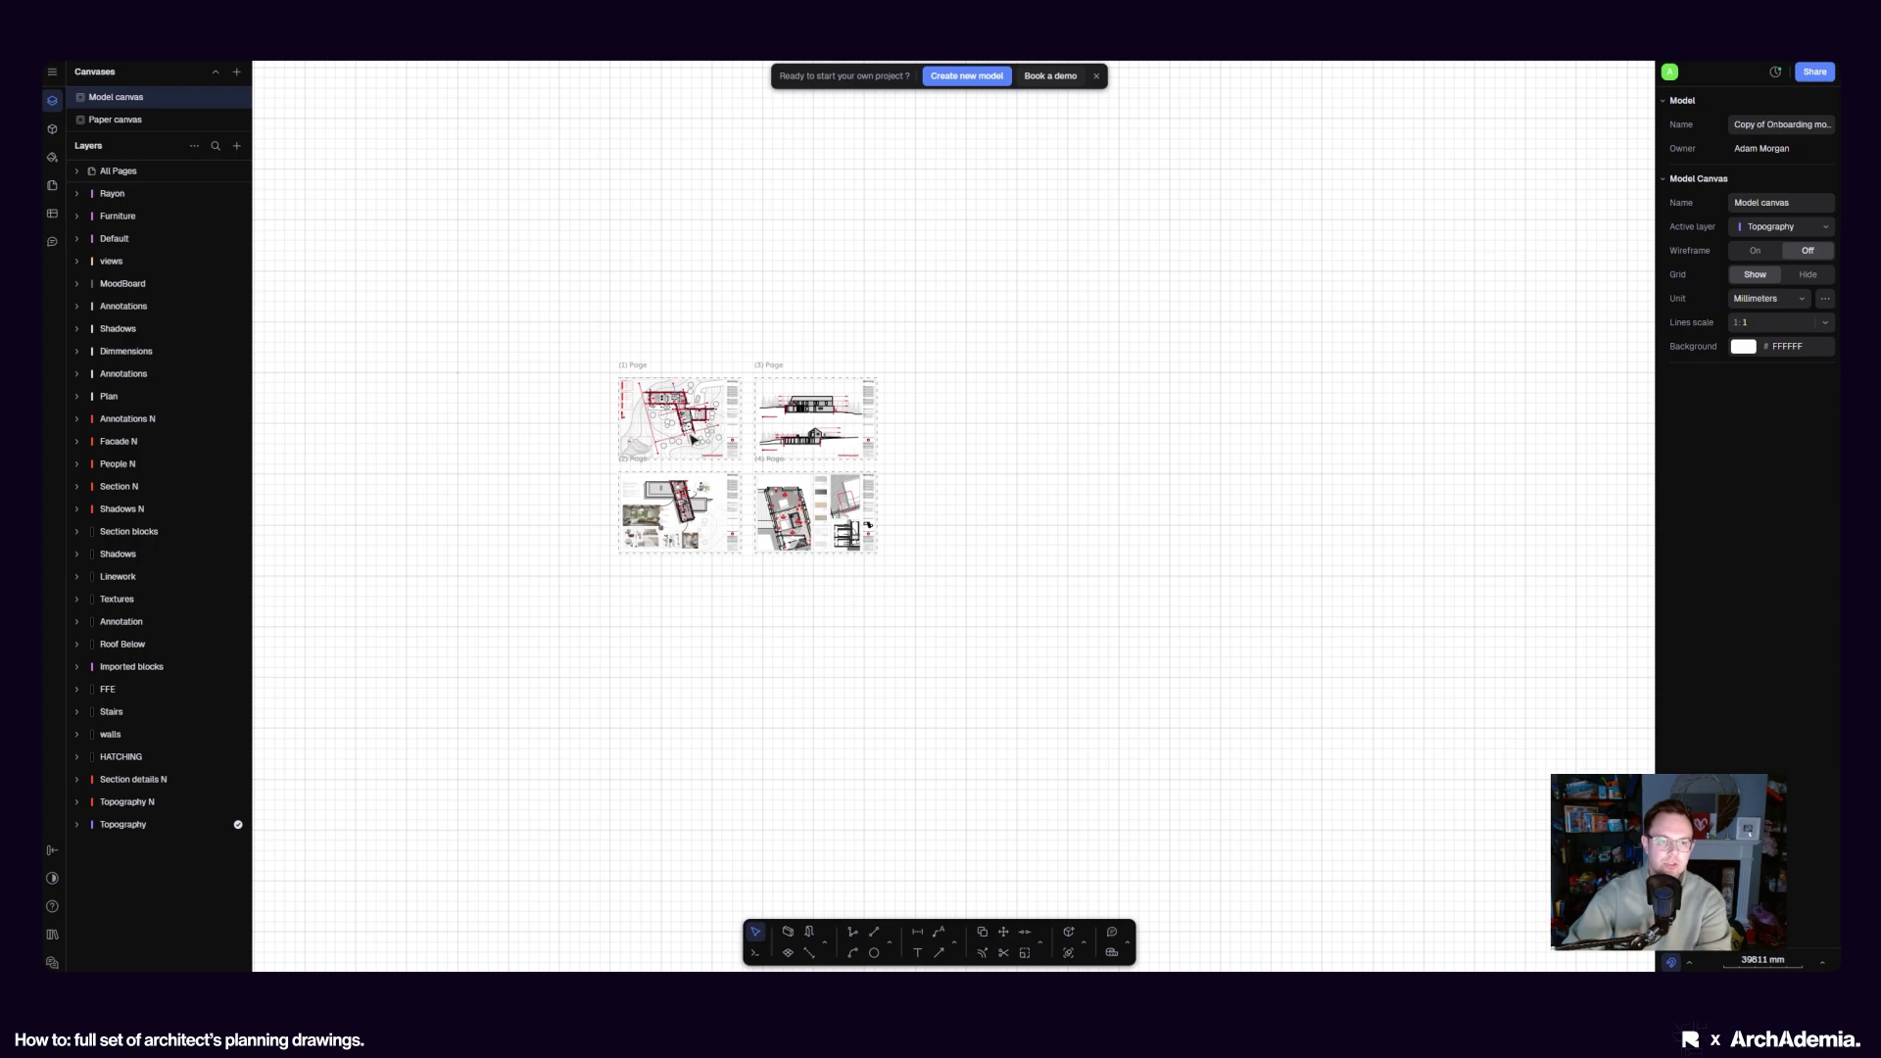
scroll(690, 441, "up", 10)
scroll(690, 441, "down", 5)
scroll(726, 533, "up", 6)
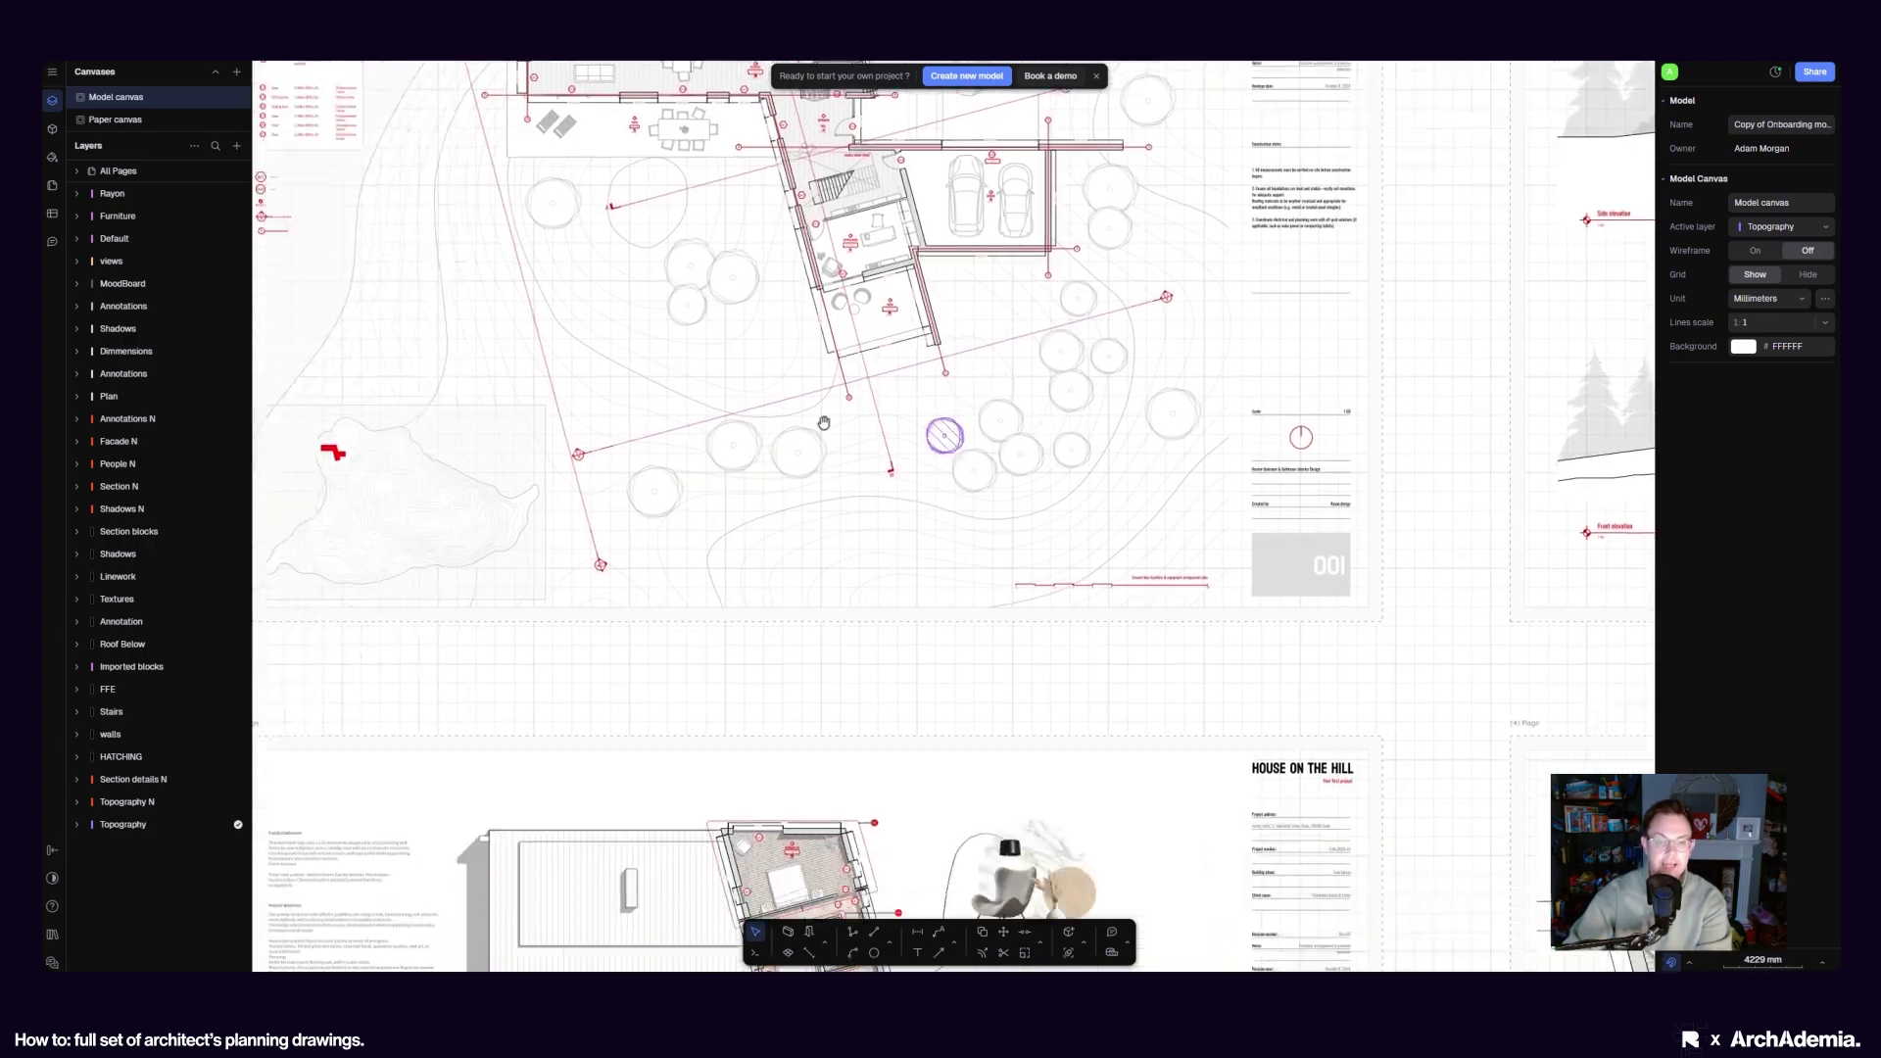
scroll(965, 495, "down", 6)
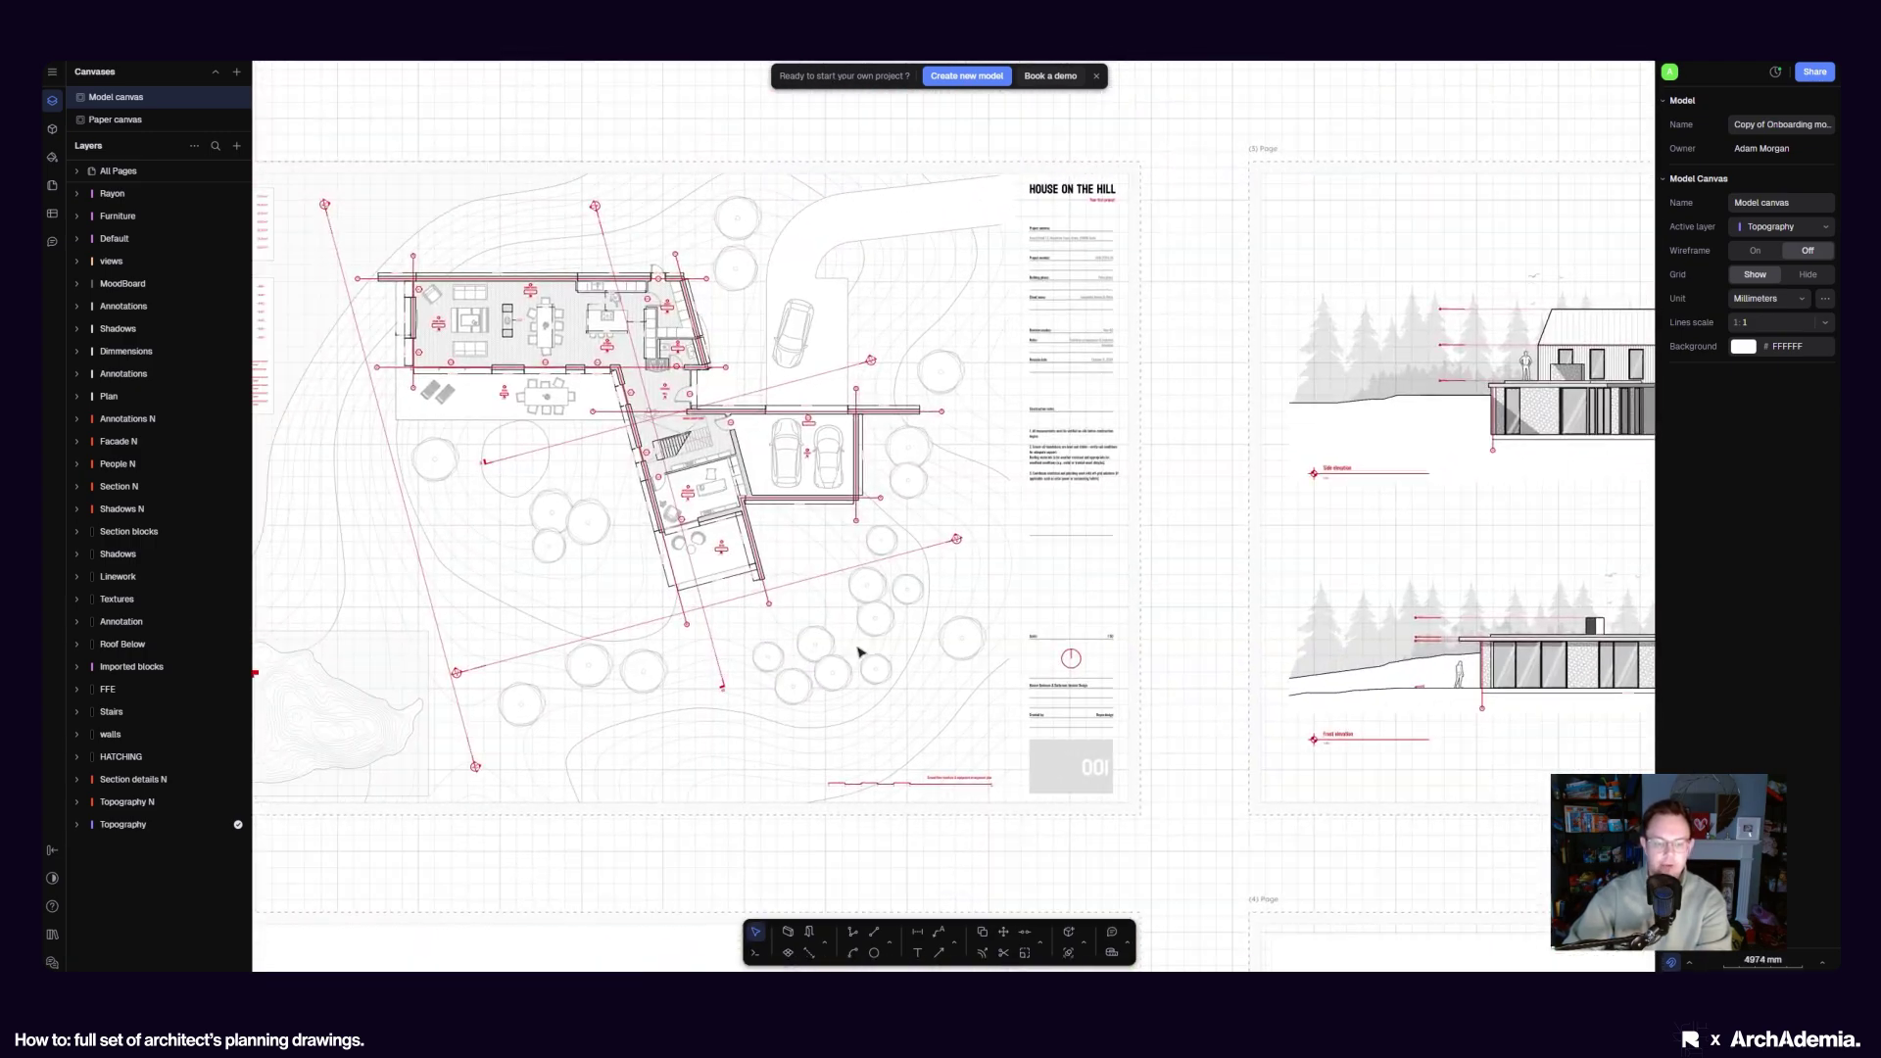
middle_click_drag(891, 614, 824, 410)
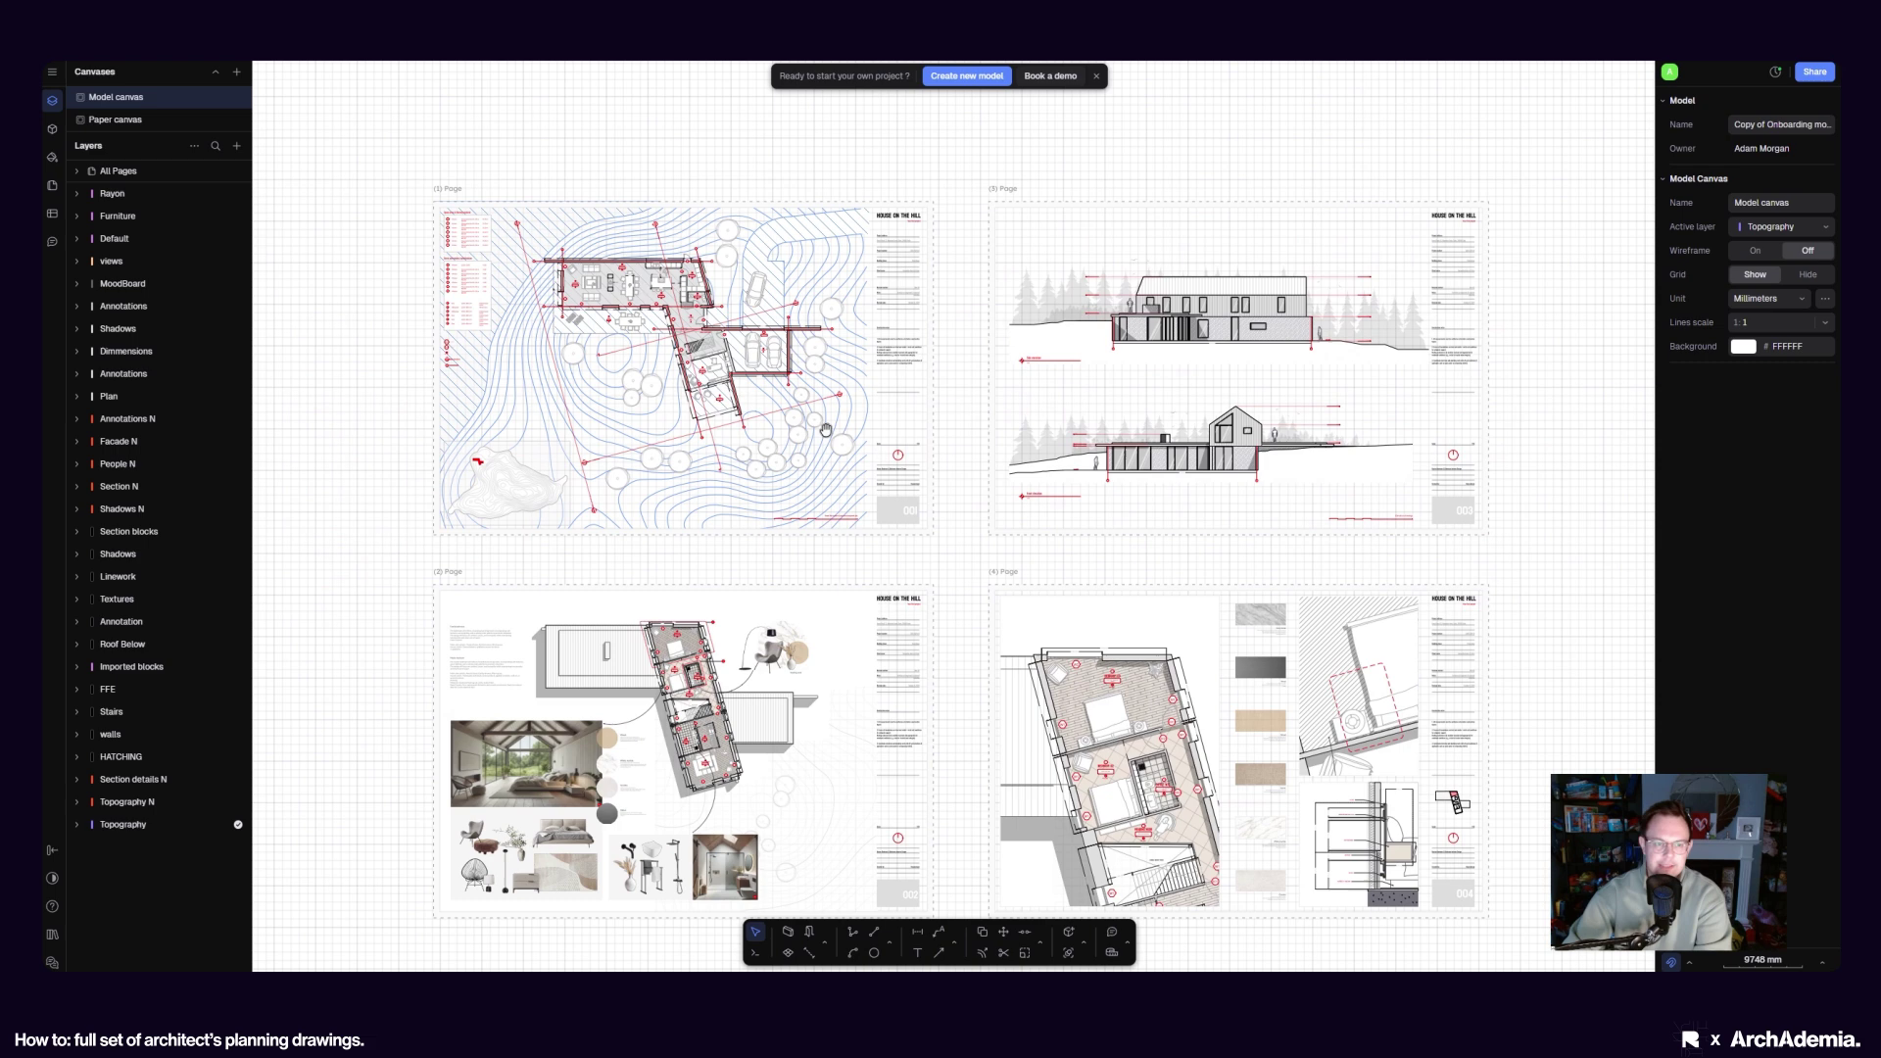
left_click(52, 71)
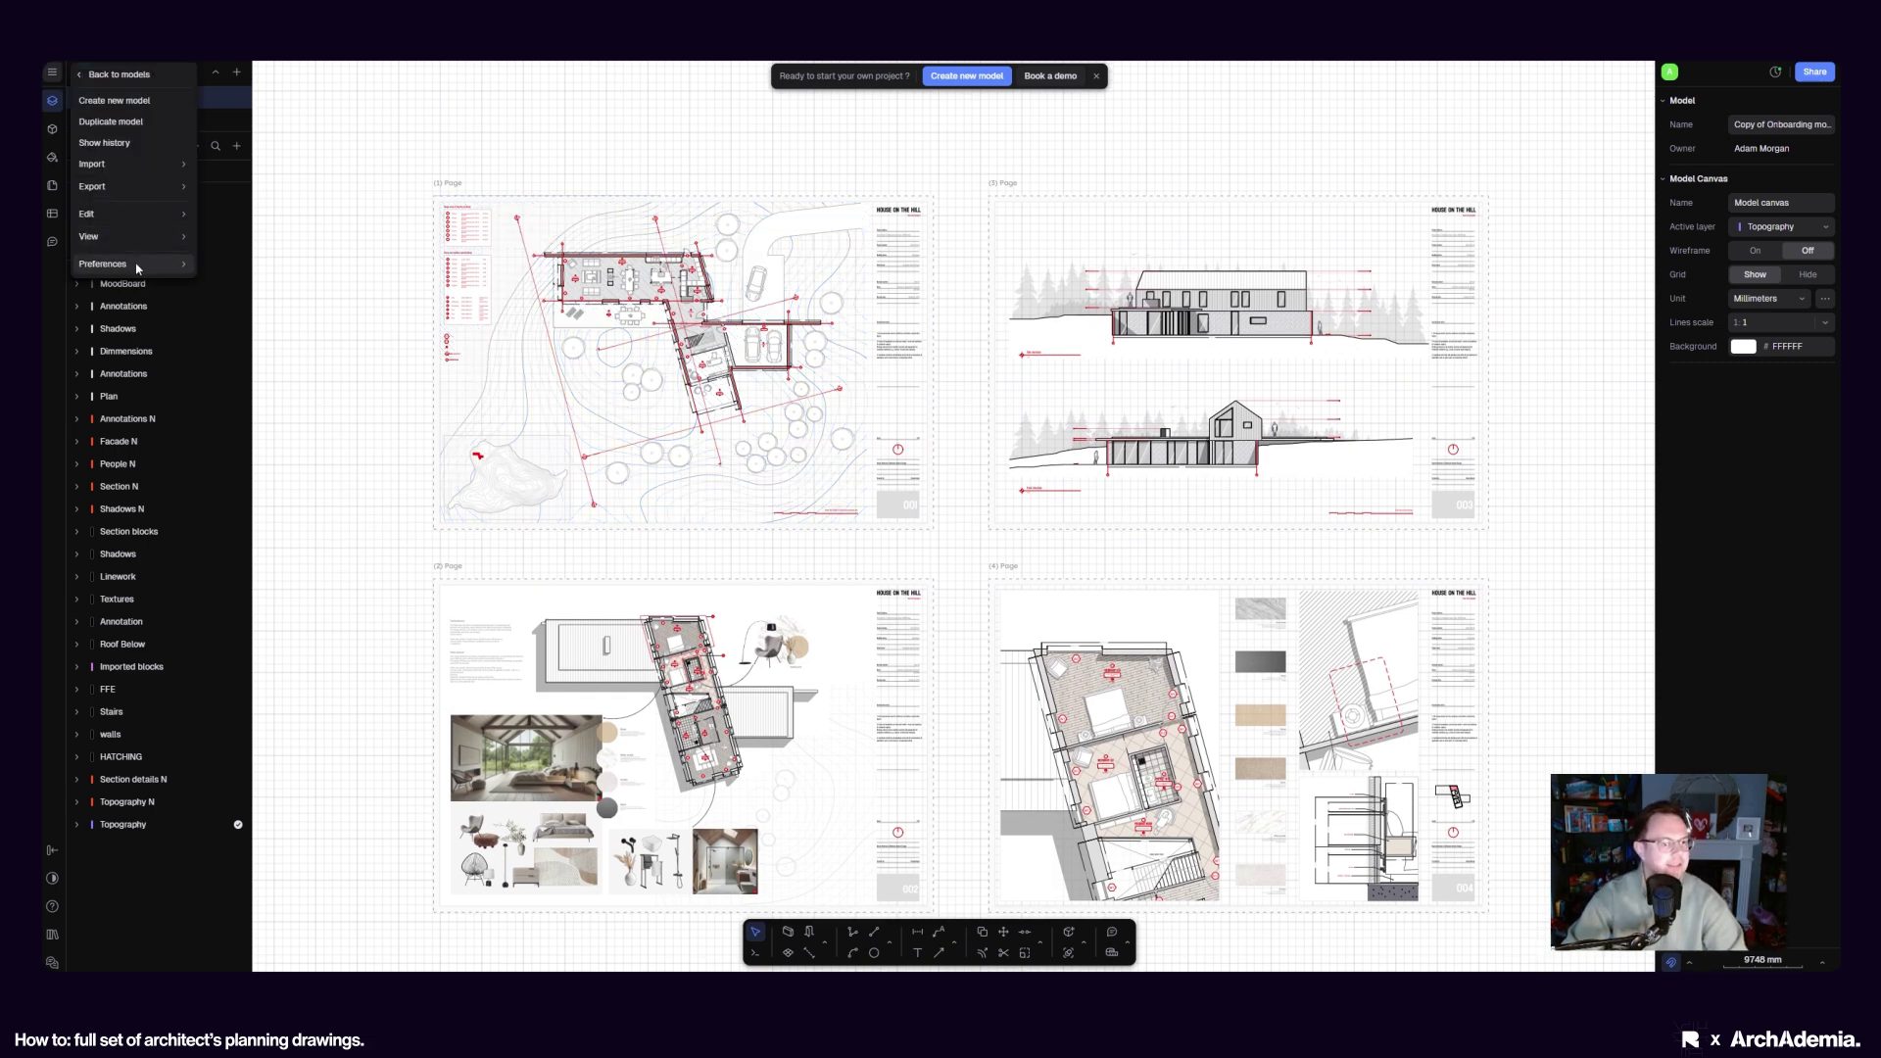
mouse_move(137, 266)
mouse_move(245, 373)
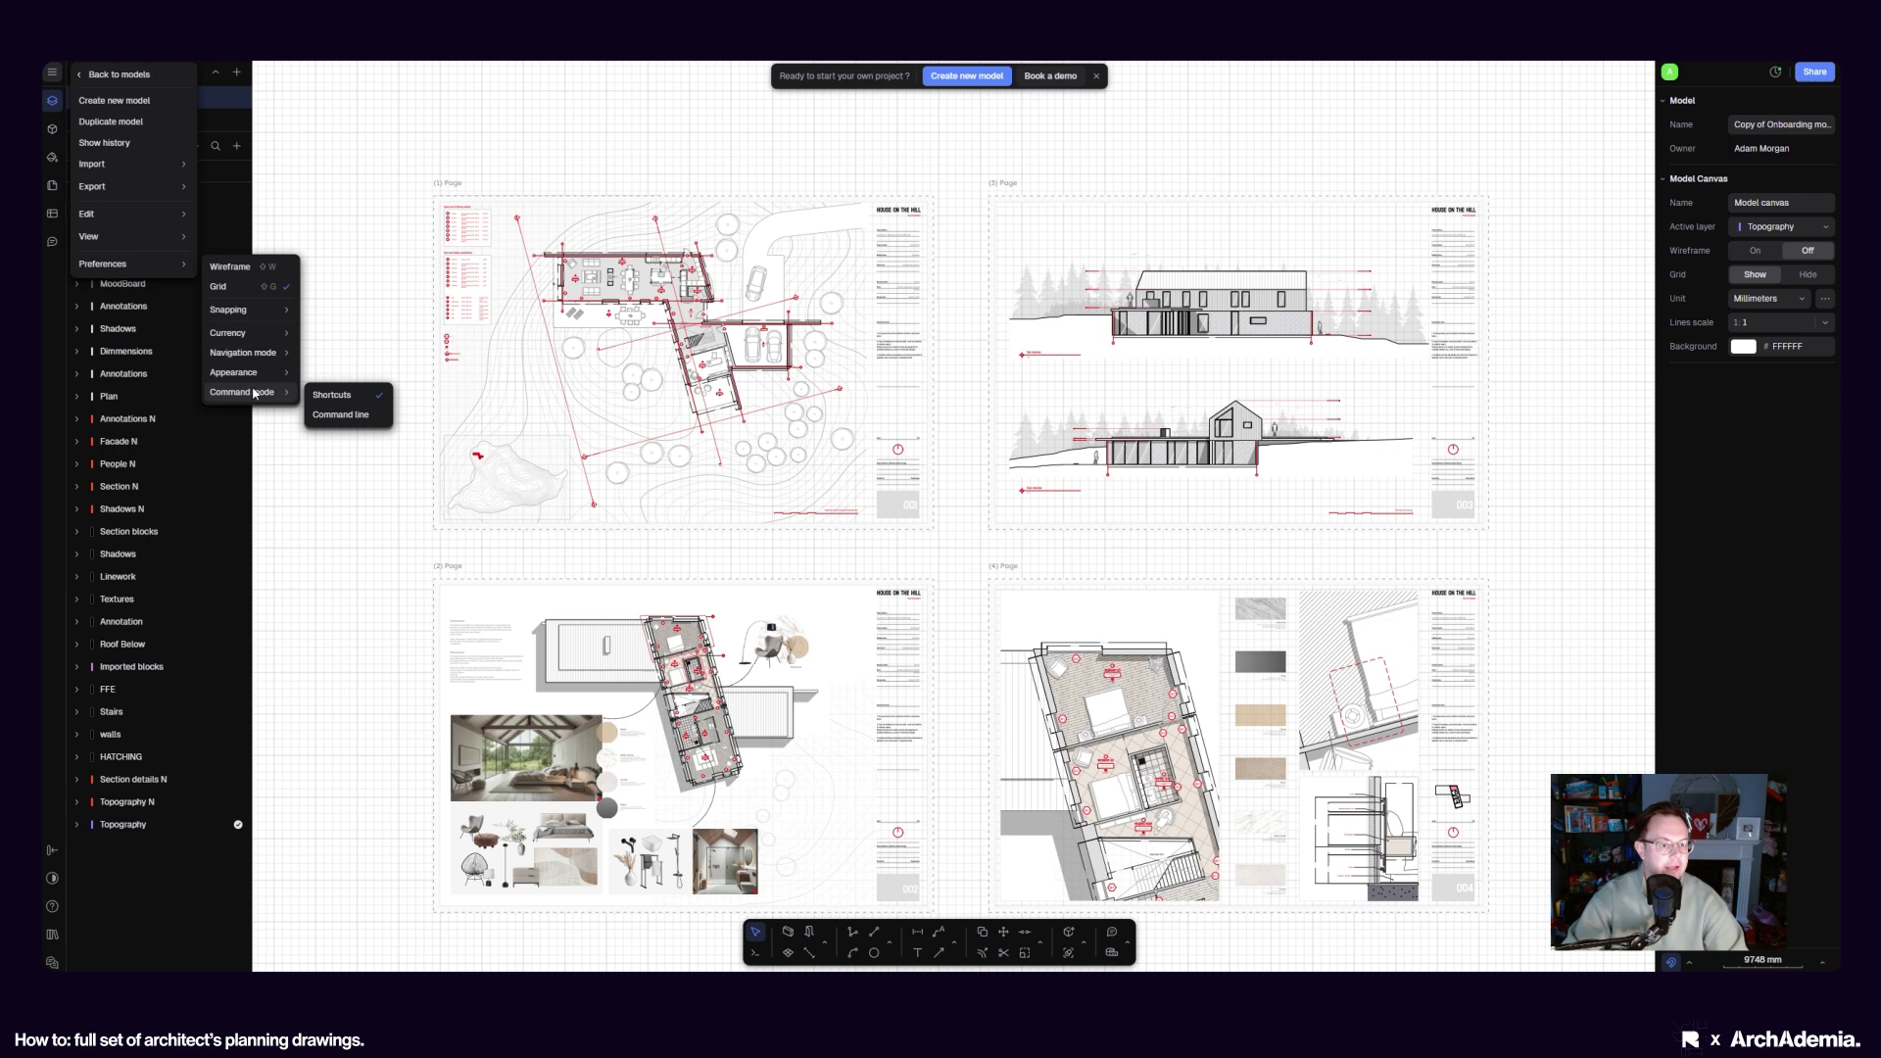
left_click(361, 306)
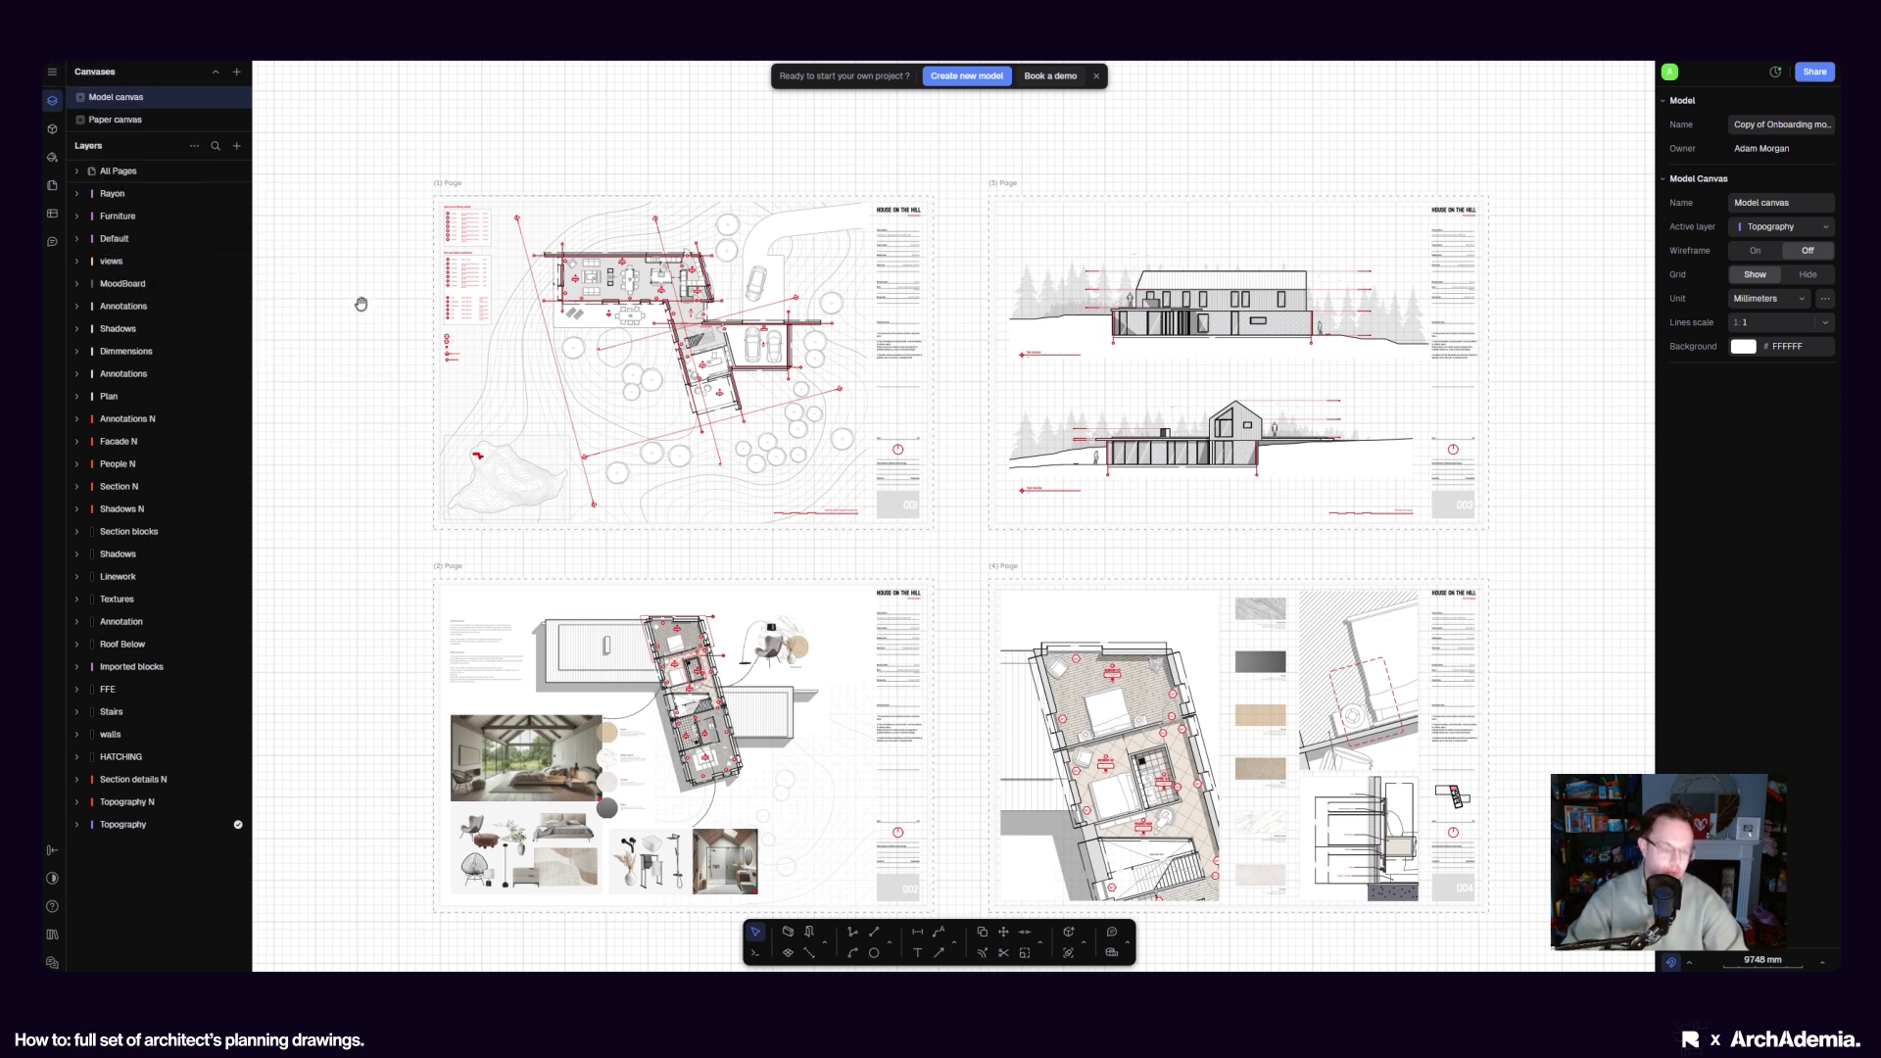
Start a line beside the site plan sheet, then cancel it
left_click_drag(361, 306, 373, 309)
key("l")
left_click(355, 306)
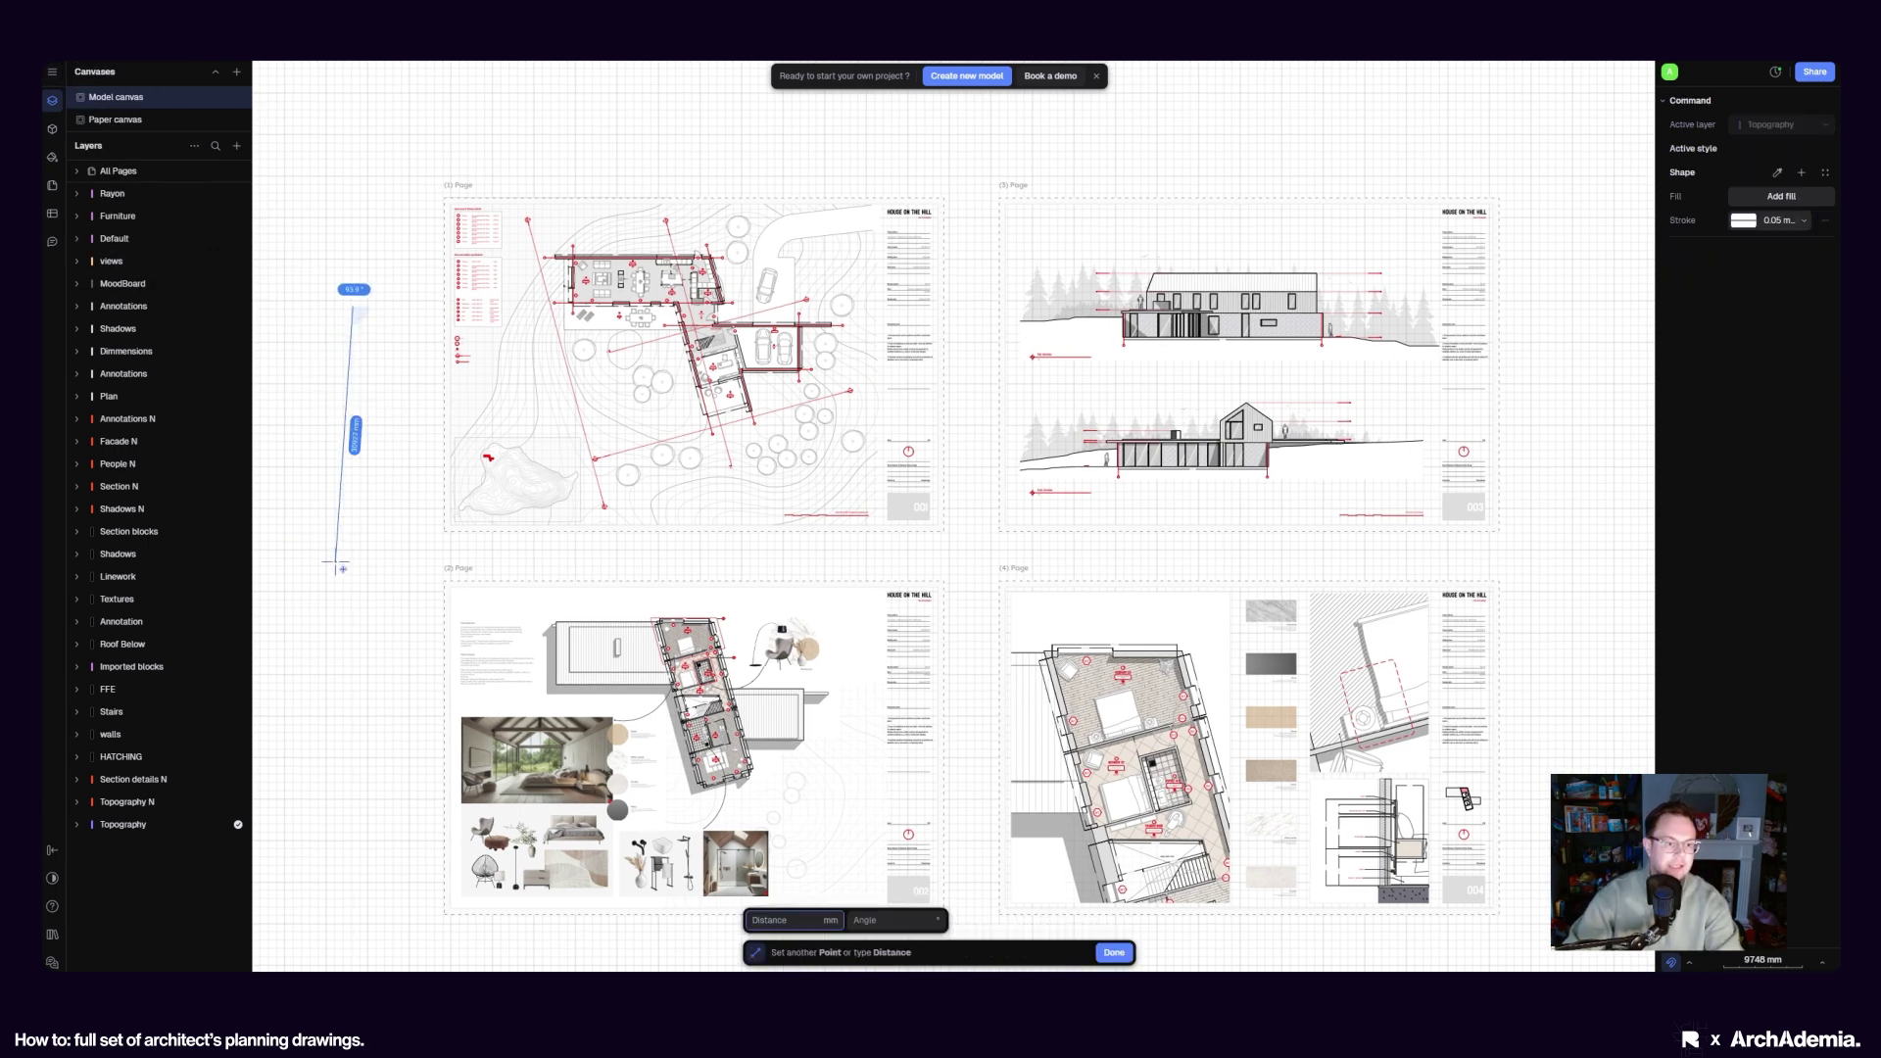
key("Escape")
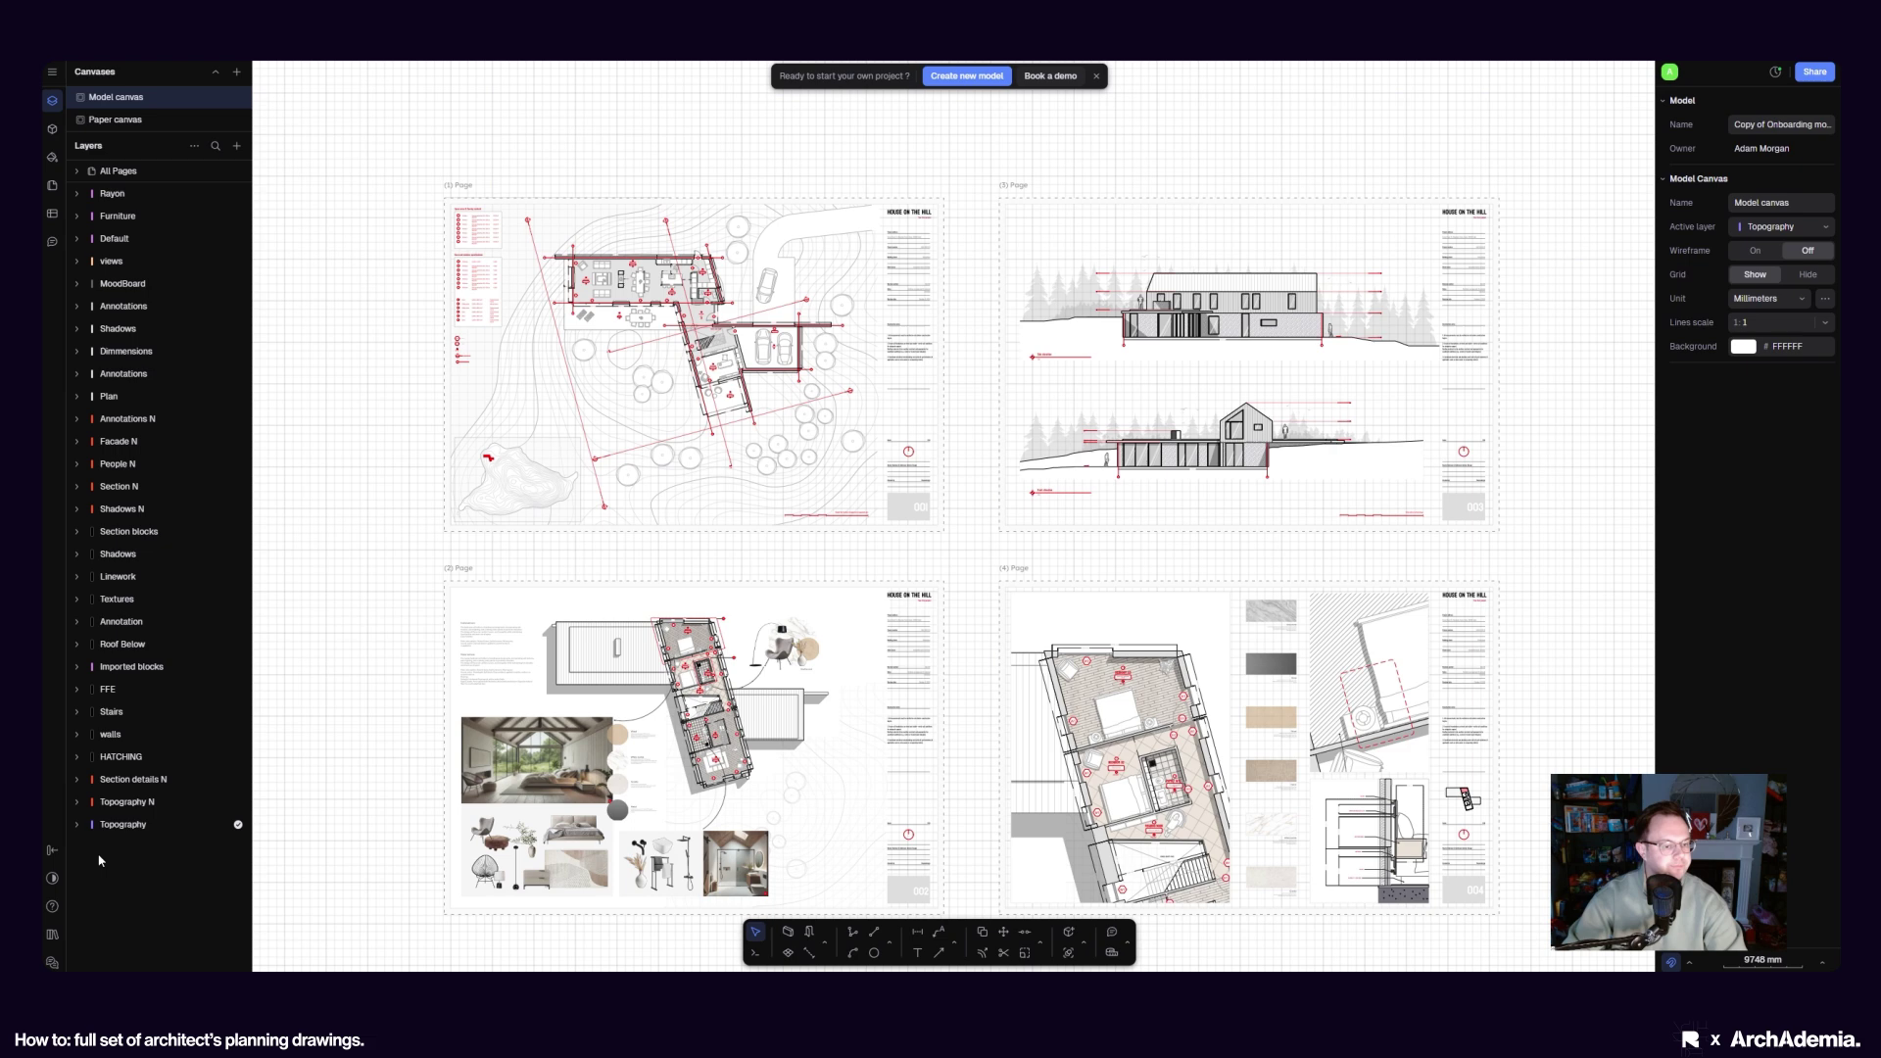
scroll(1568, 441, "down", 1)
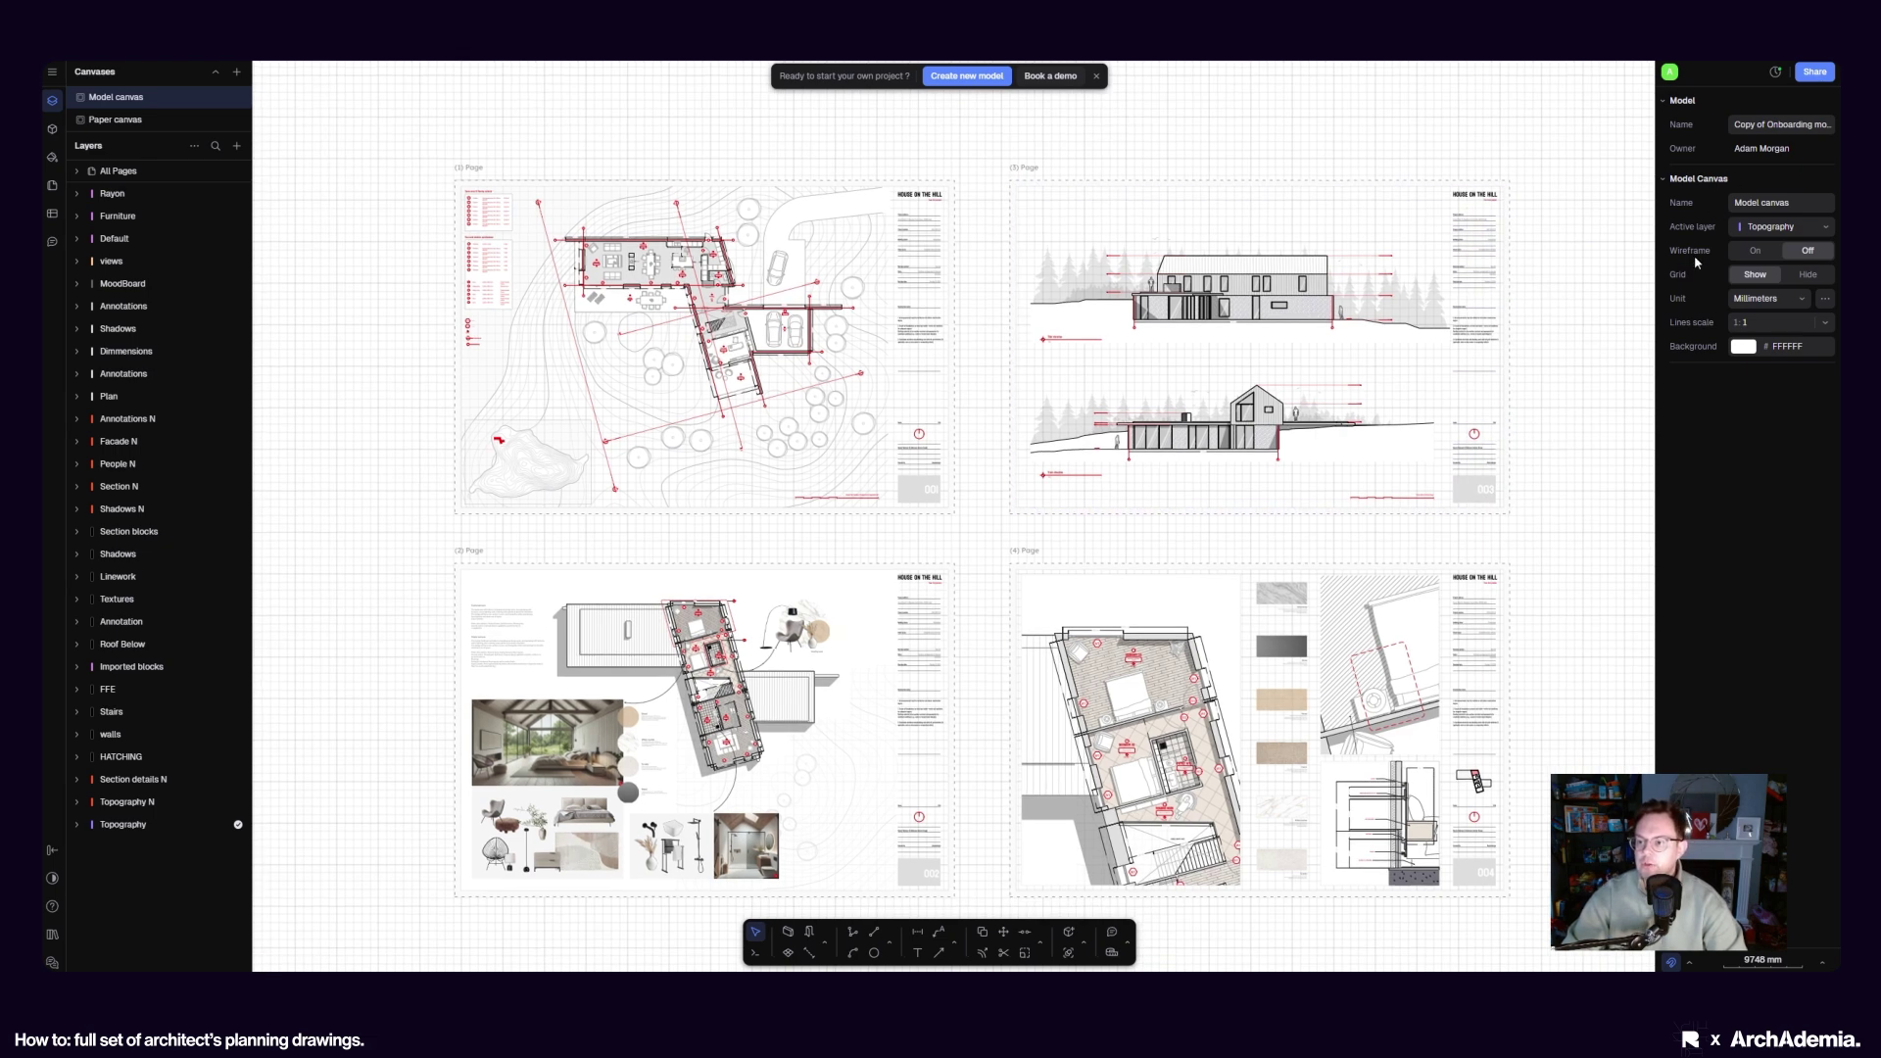
Select the title blocks on pages 3, 4 and 1, then clear the selection
left_click(1017, 448)
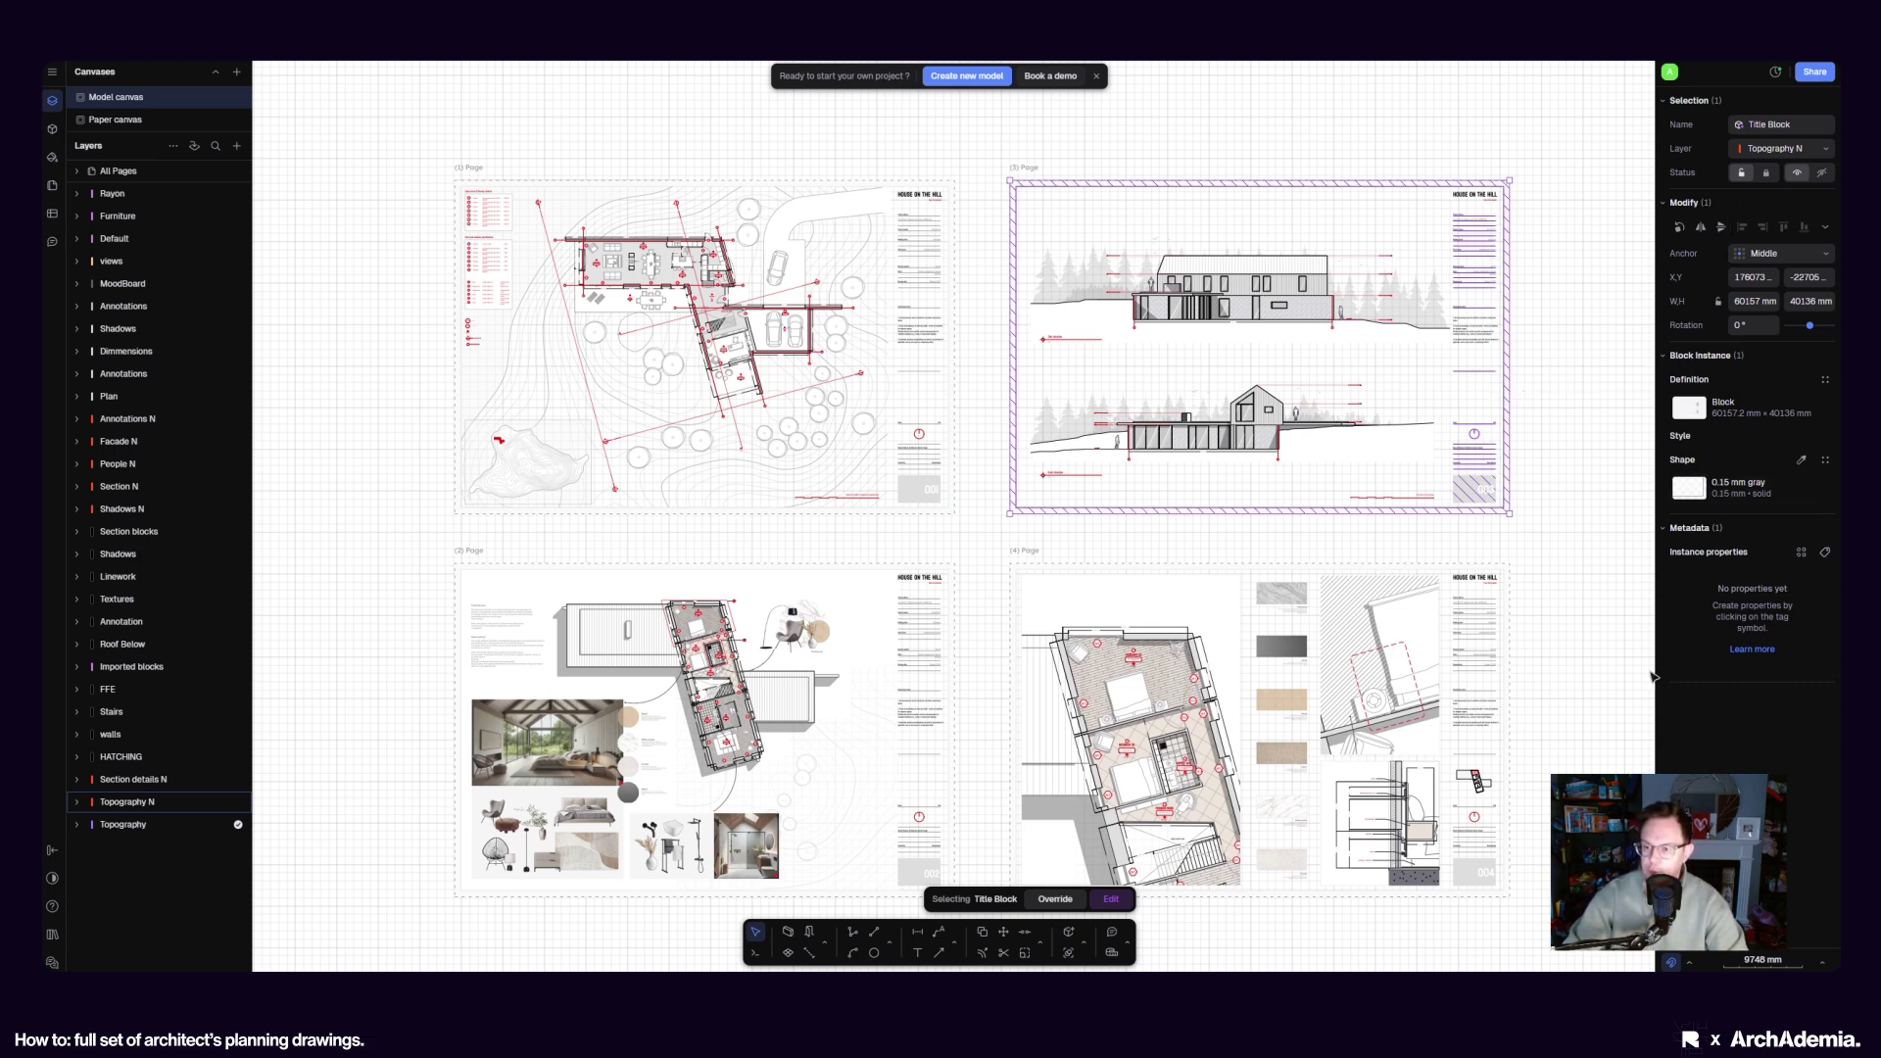
left_click(1485, 676)
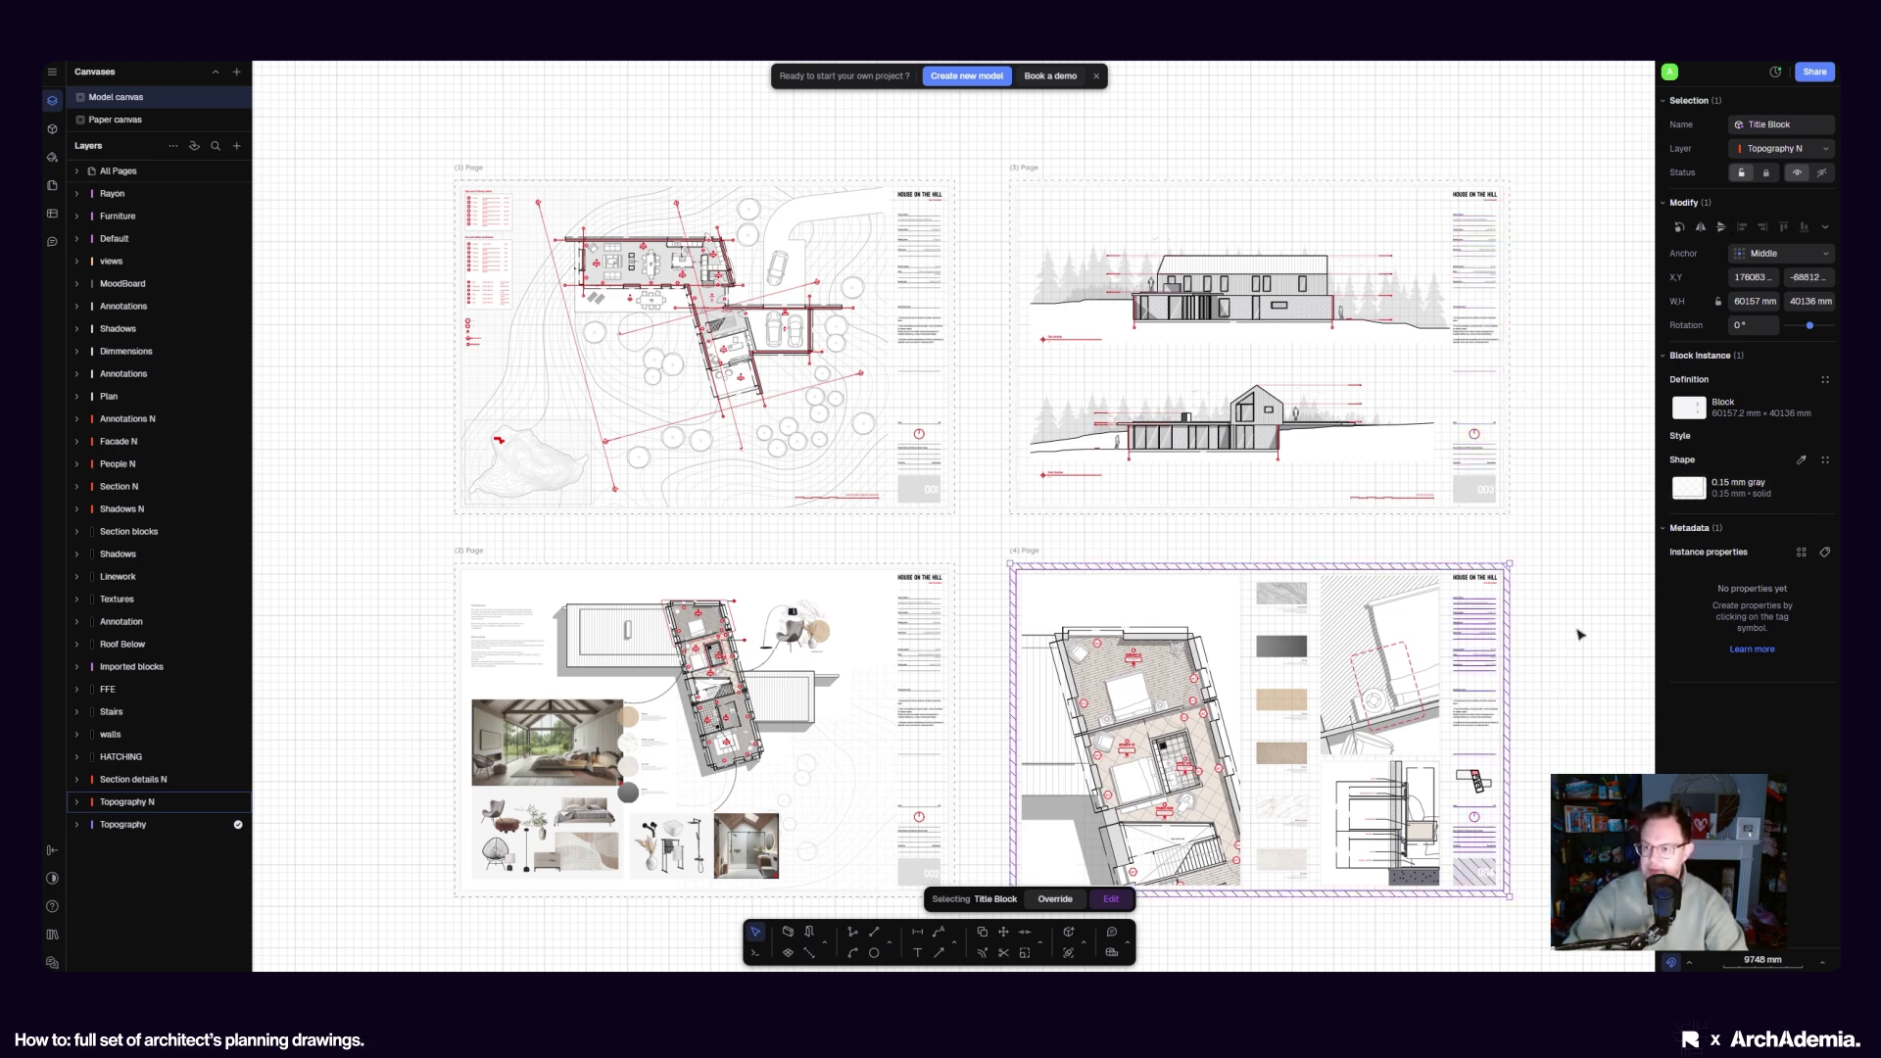
left_click(1476, 511)
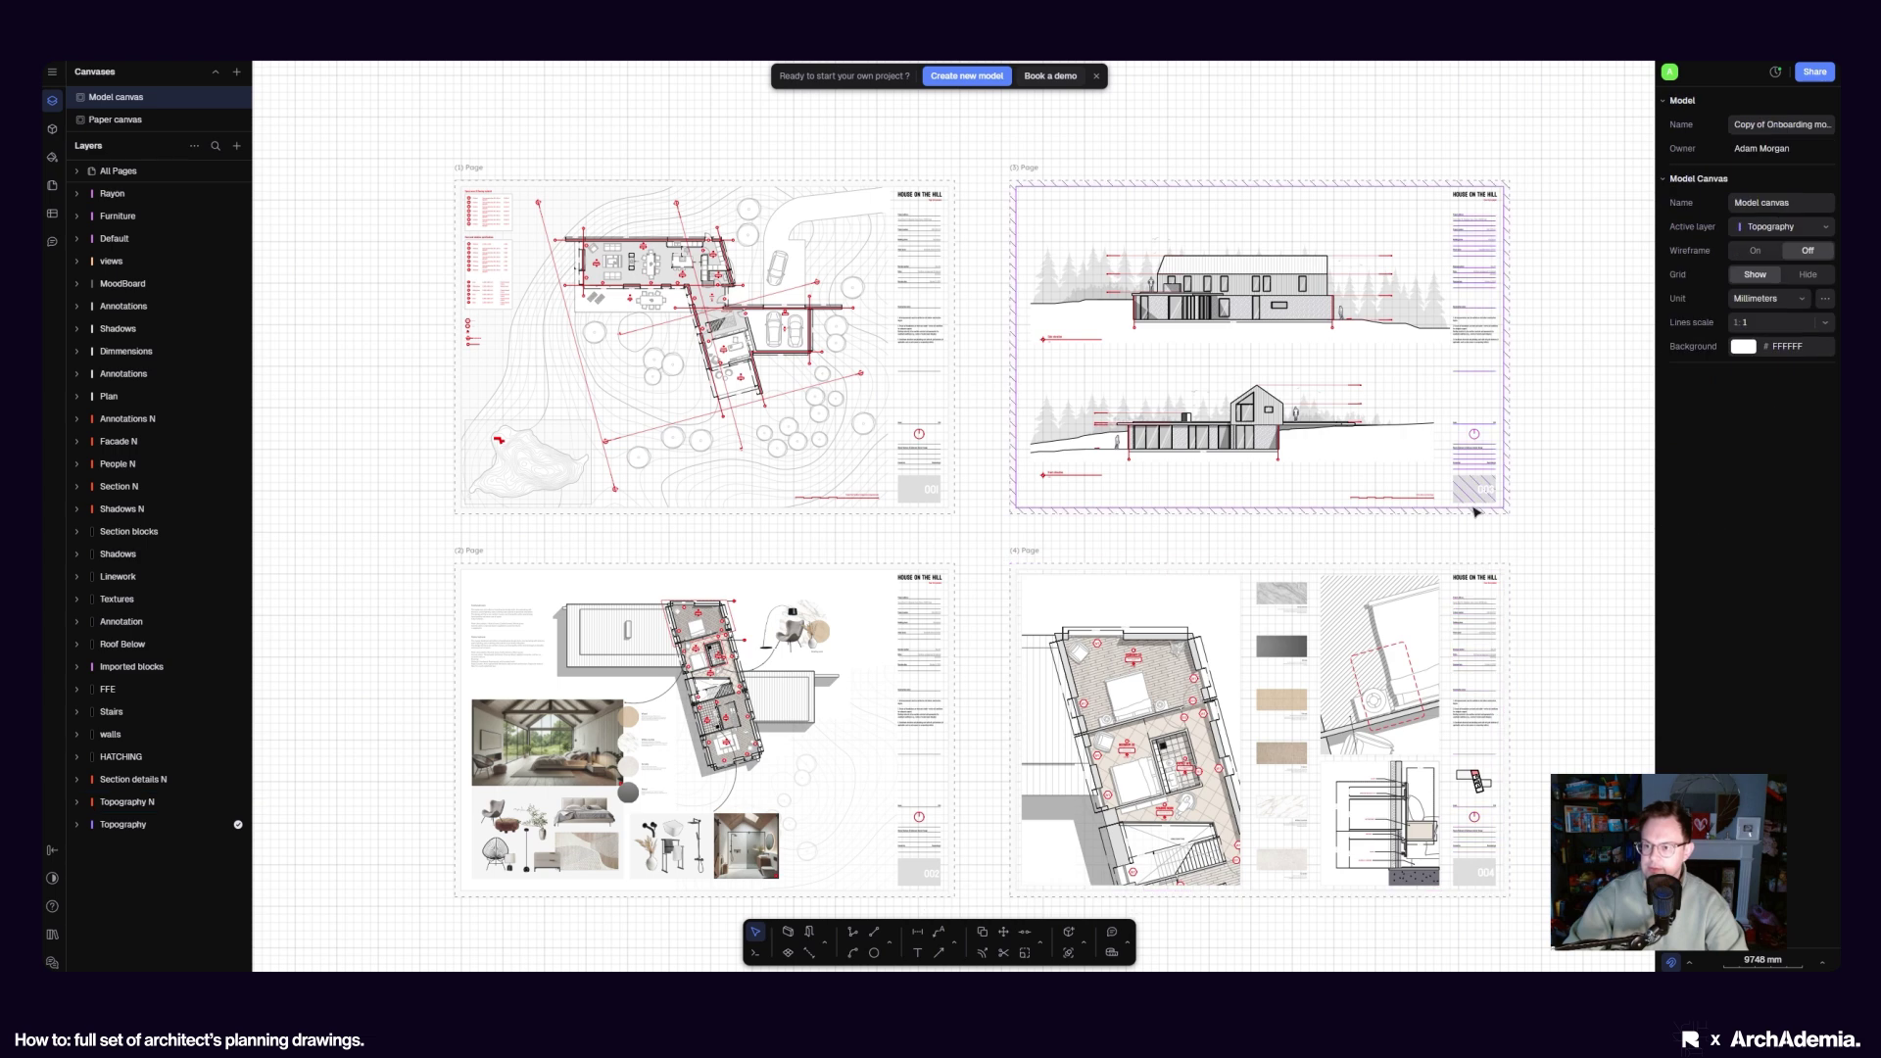
left_click(916, 514)
left_click(980, 551)
middle_click_drag(1549, 471, 1491, 466)
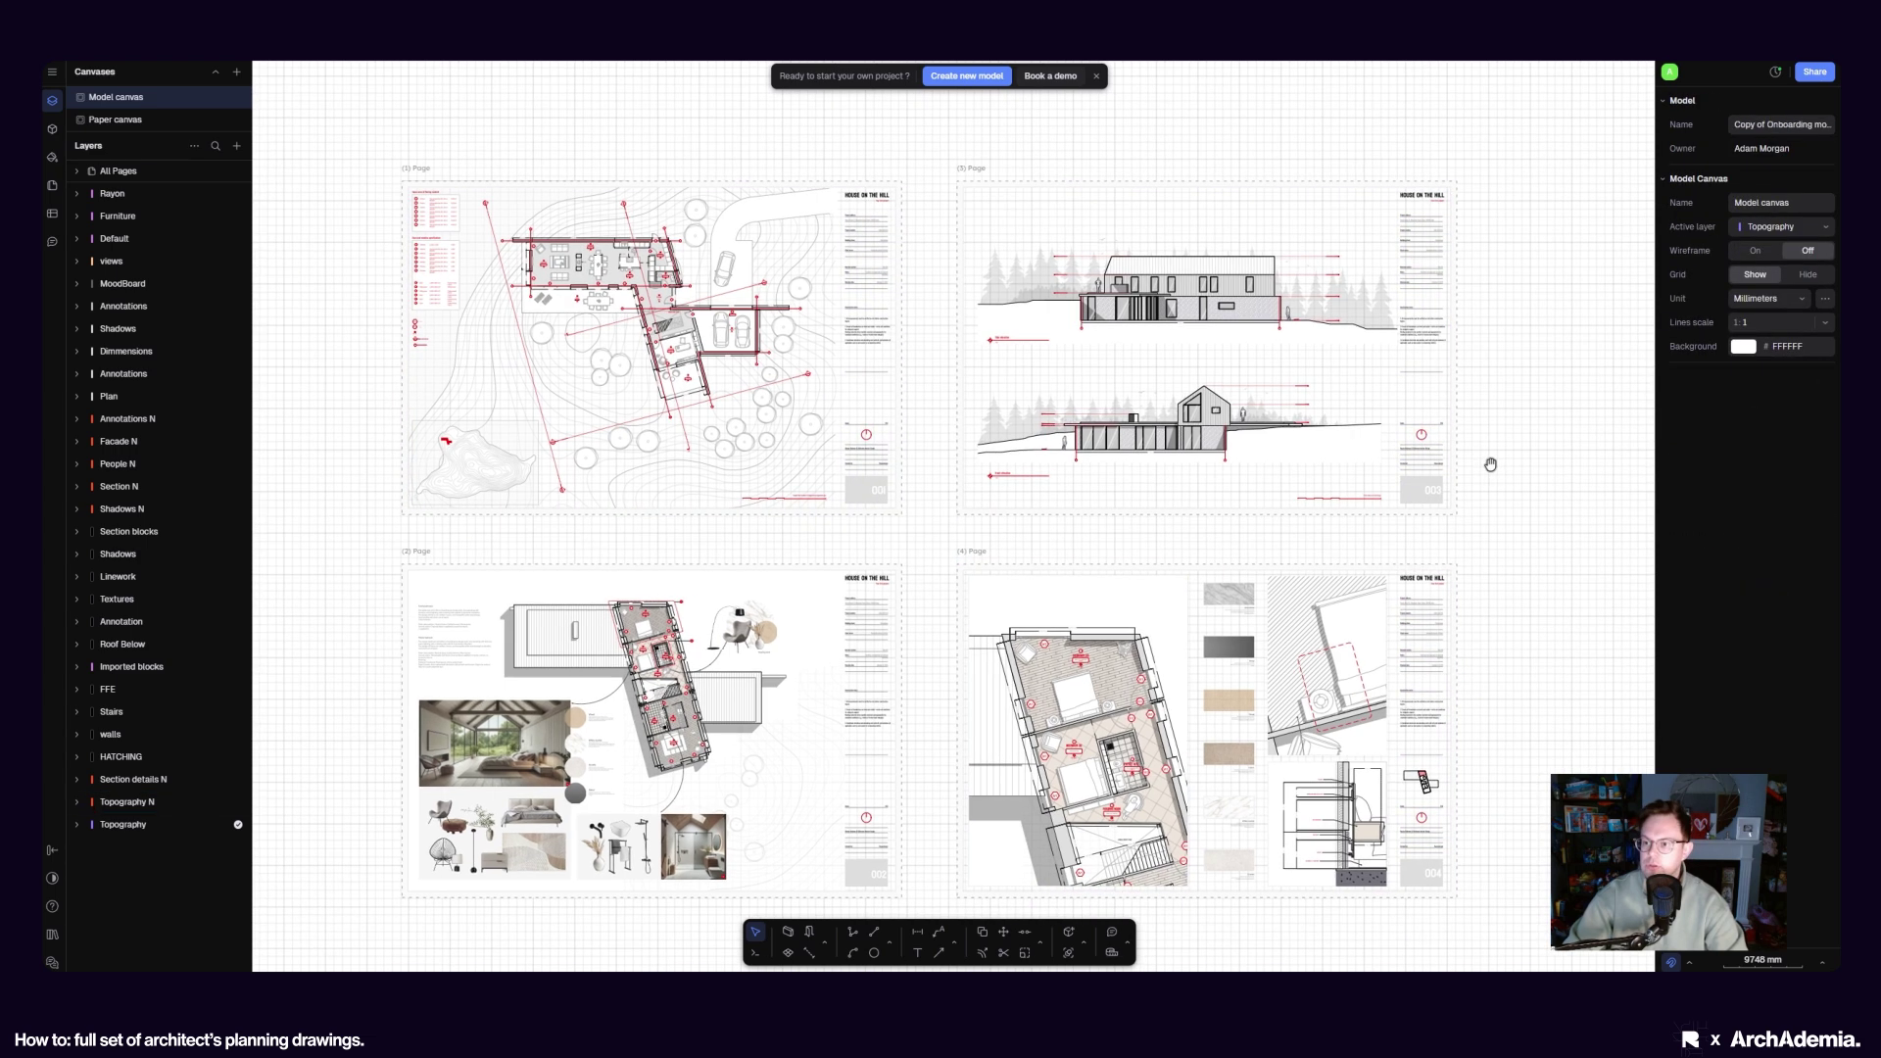
Check the line scale, keeping 1:1, and toggle the wireframe preview on and off twice
left_click(1827, 323)
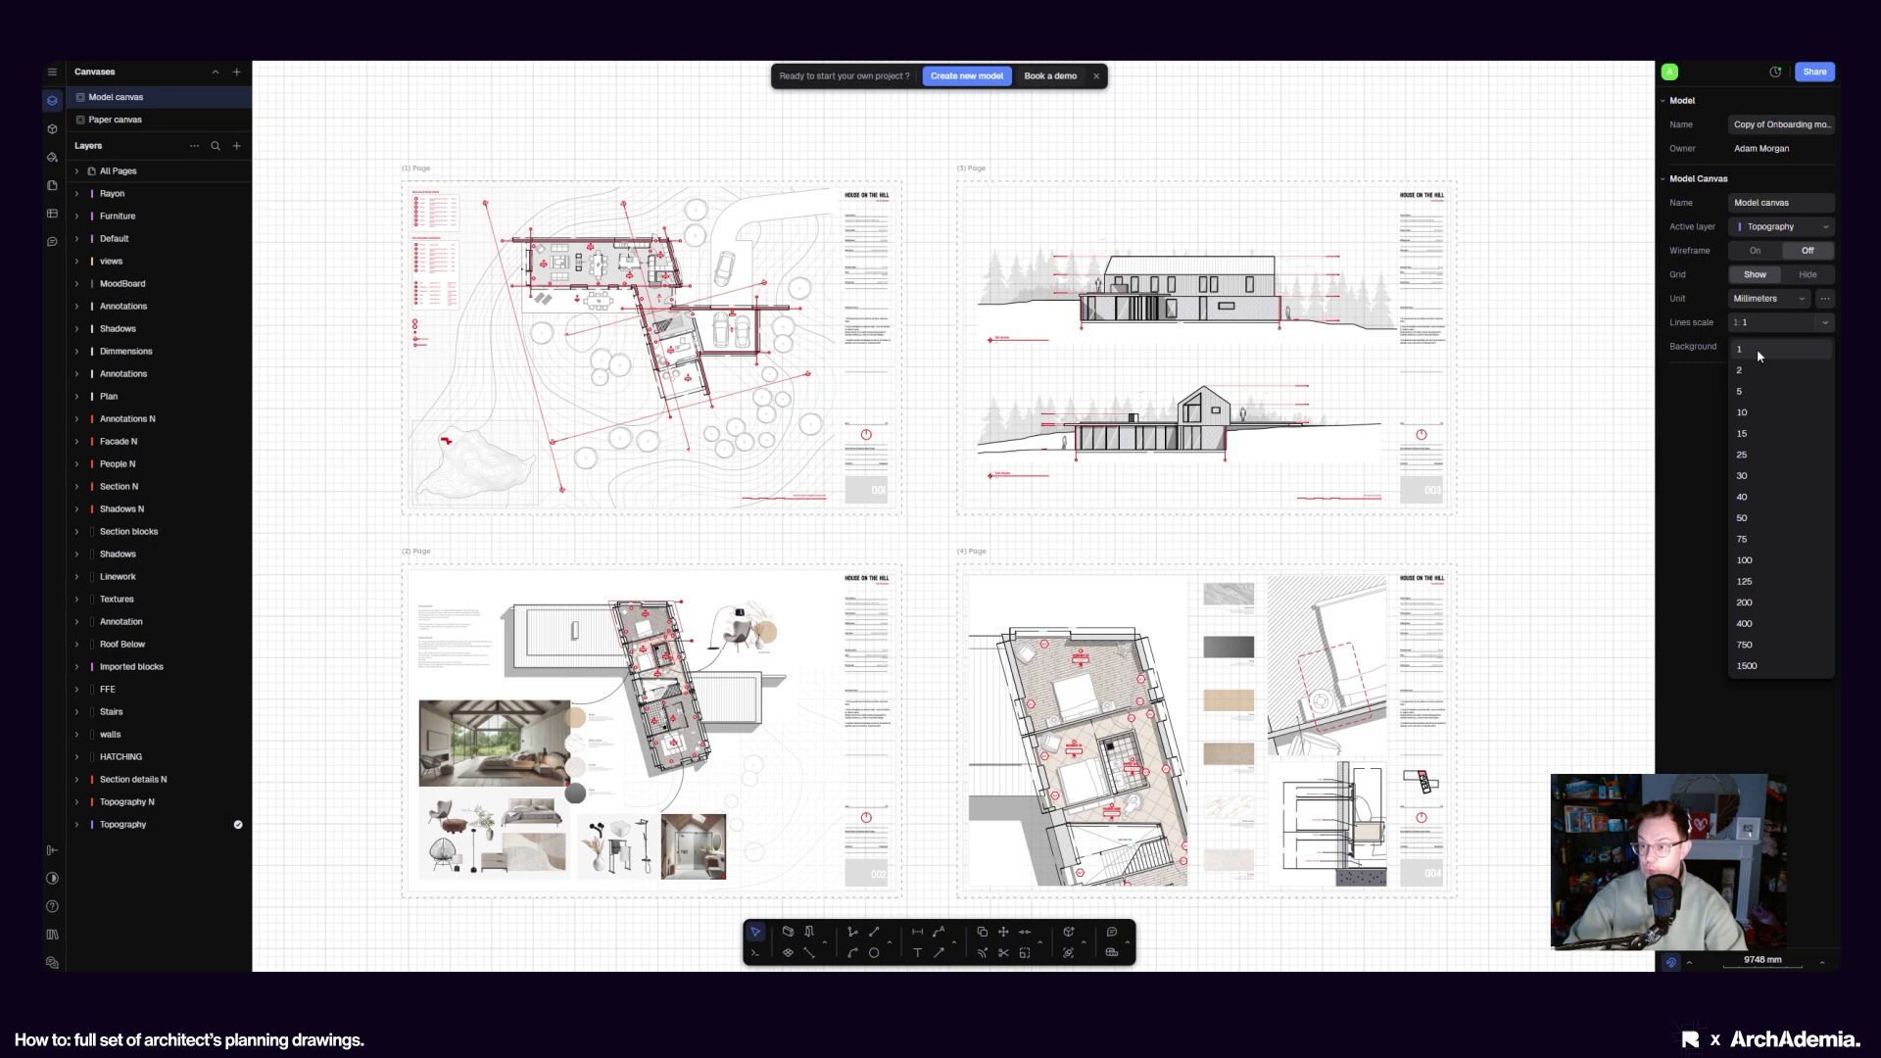
left_click(1822, 340)
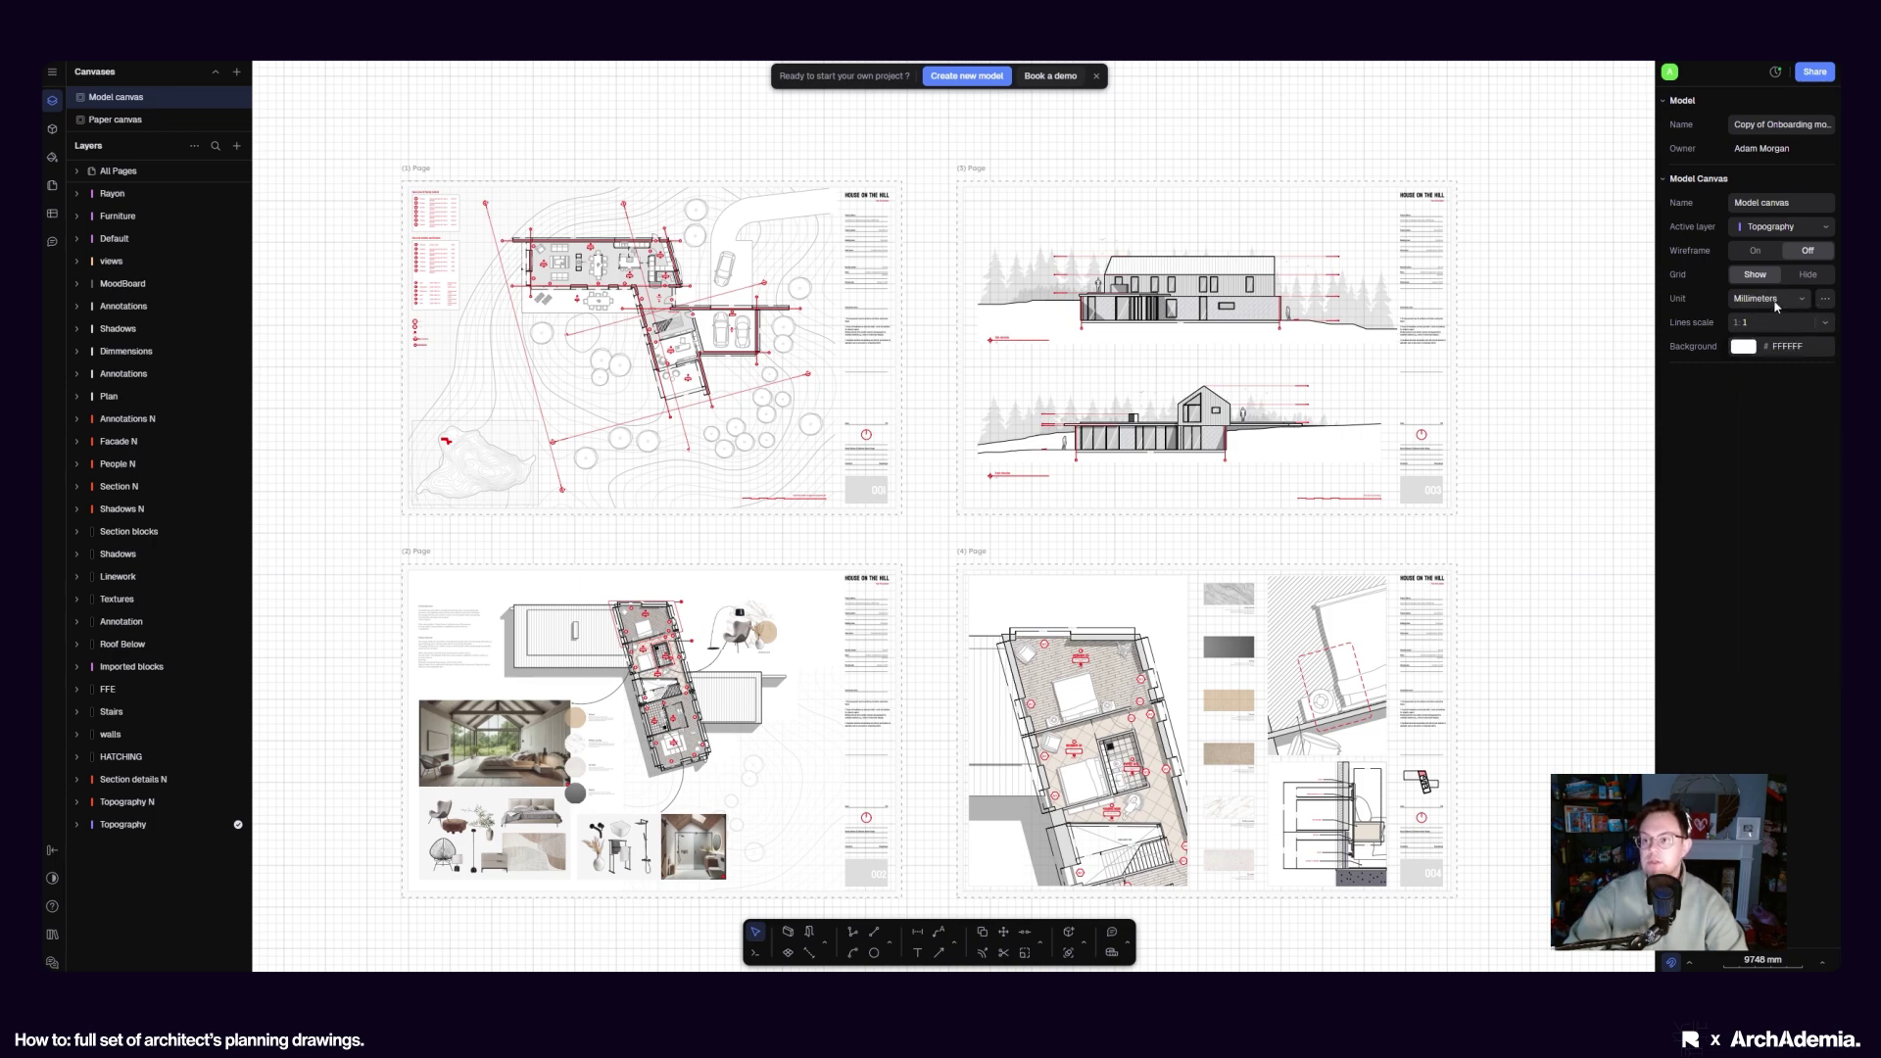
left_click(1755, 251)
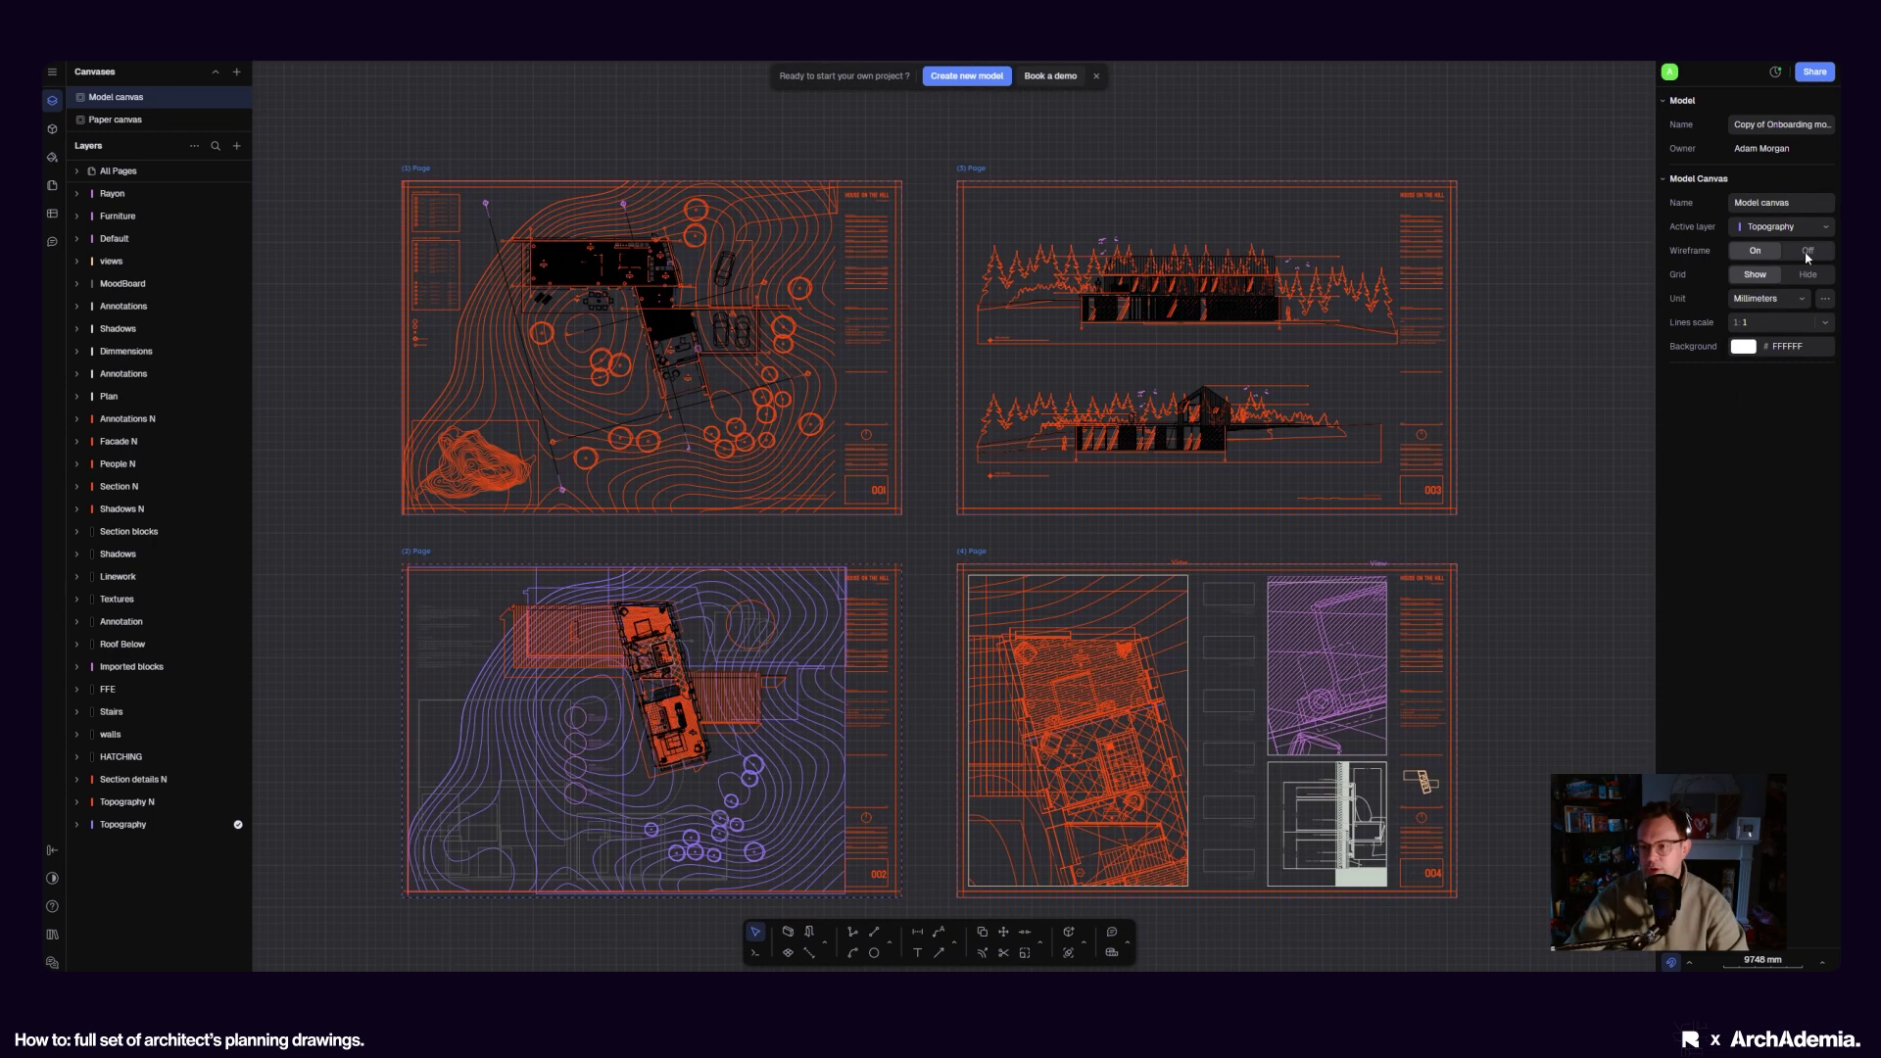
left_click(1808, 251)
left_click(1755, 251)
left_click(1808, 250)
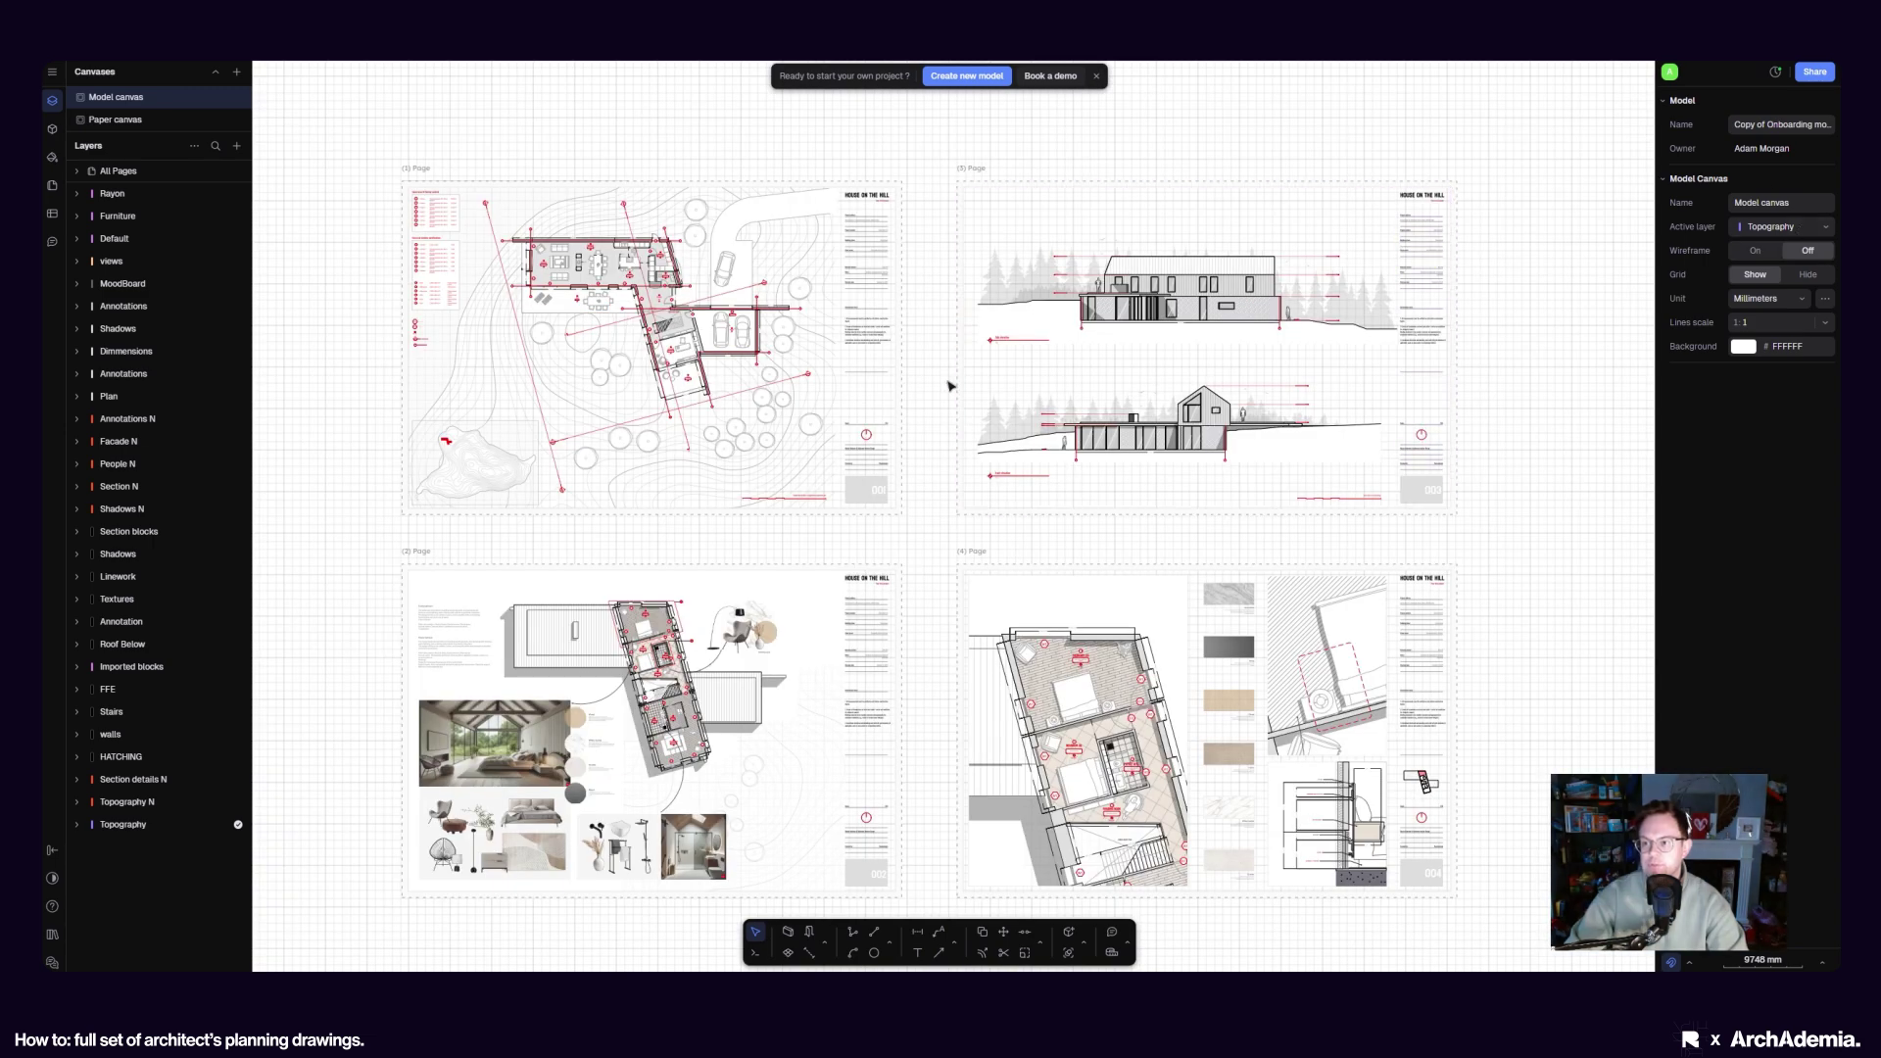
Keep Topography as the active layer and expand All Pages to list four pages
scroll(950, 384, "left", 3)
left_click(1812, 228)
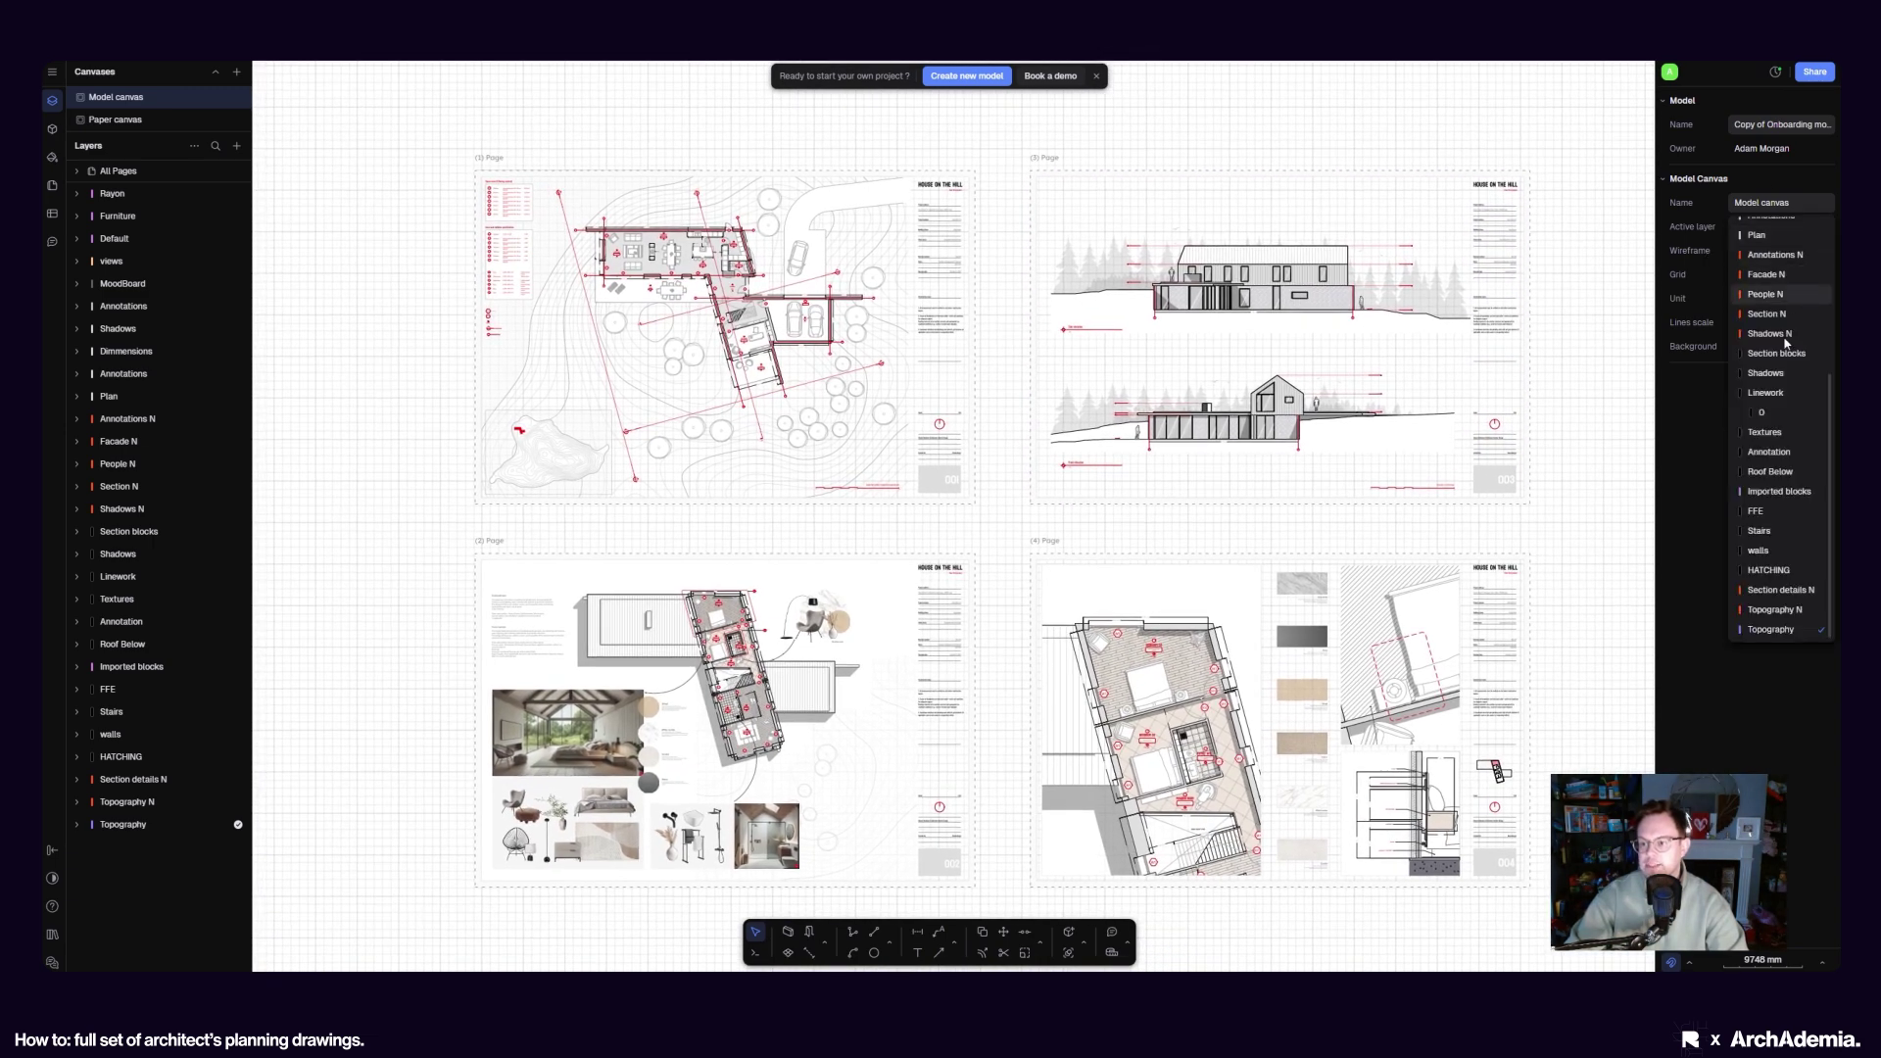
left_click(1599, 511)
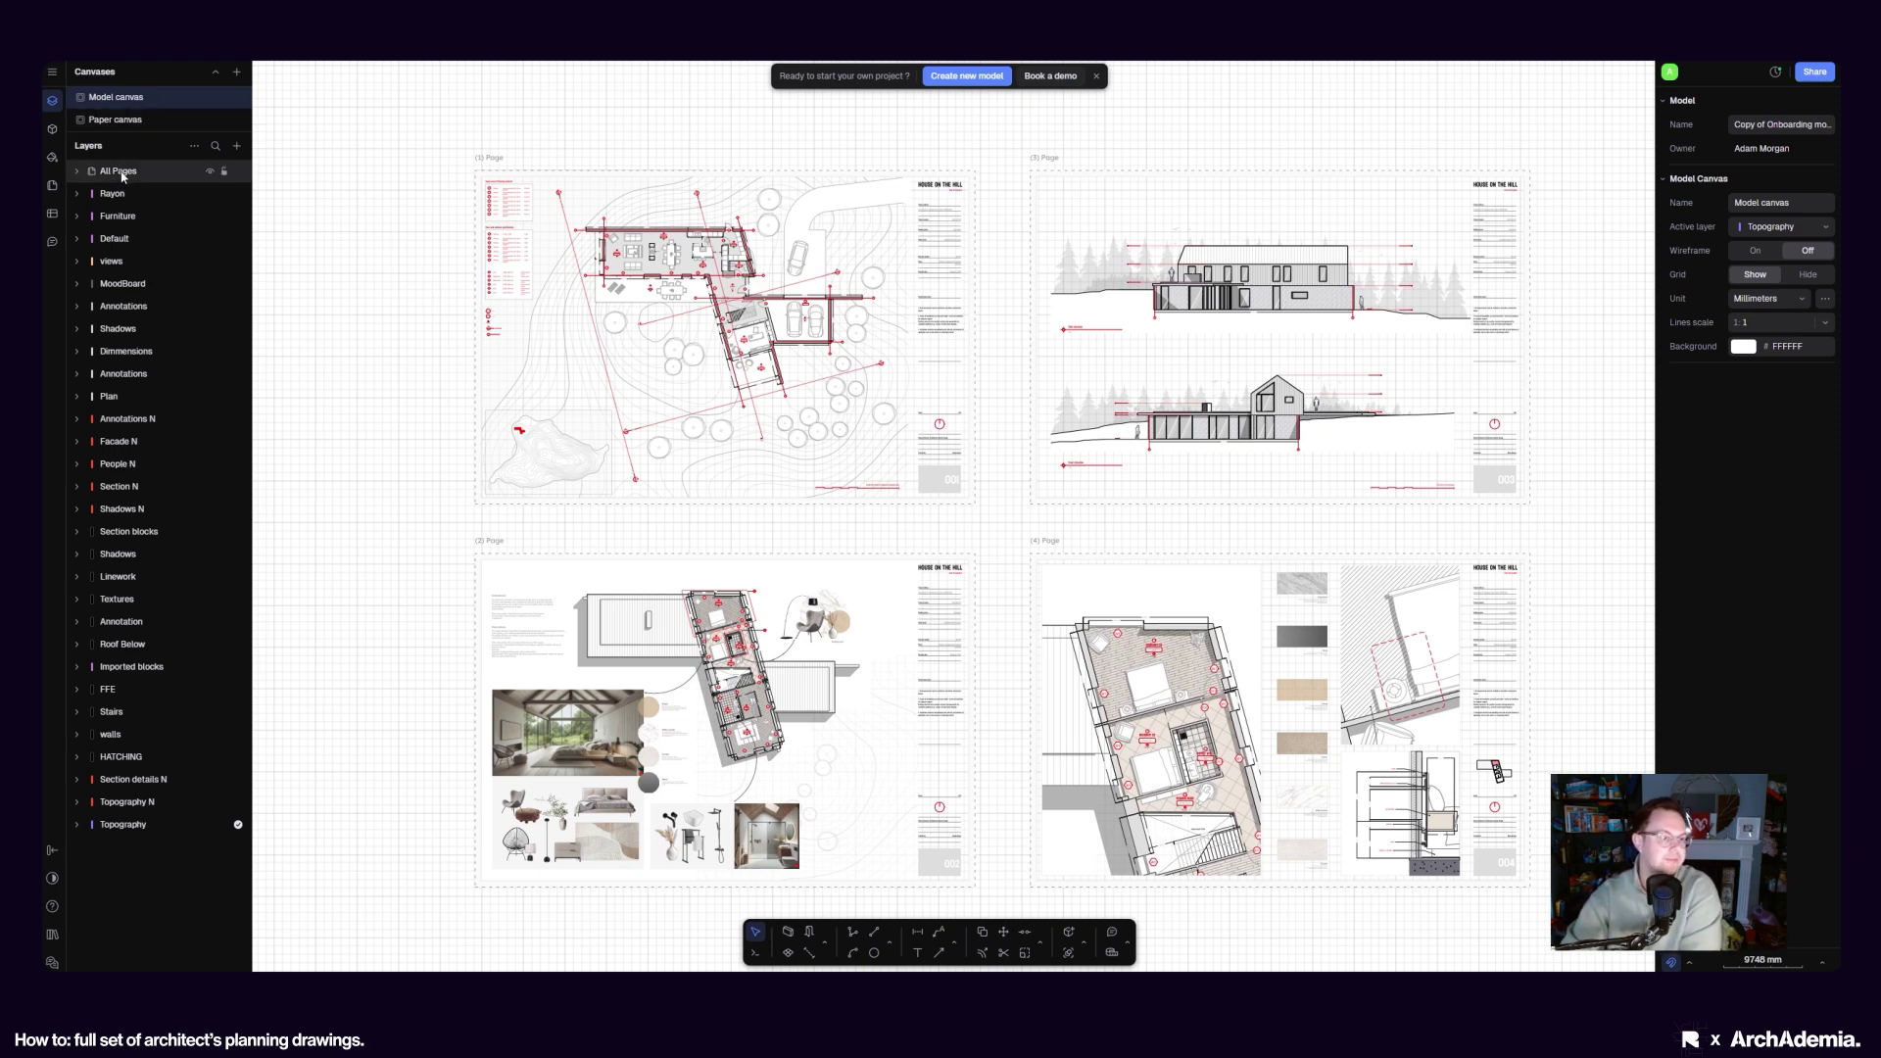
left_click(77, 173)
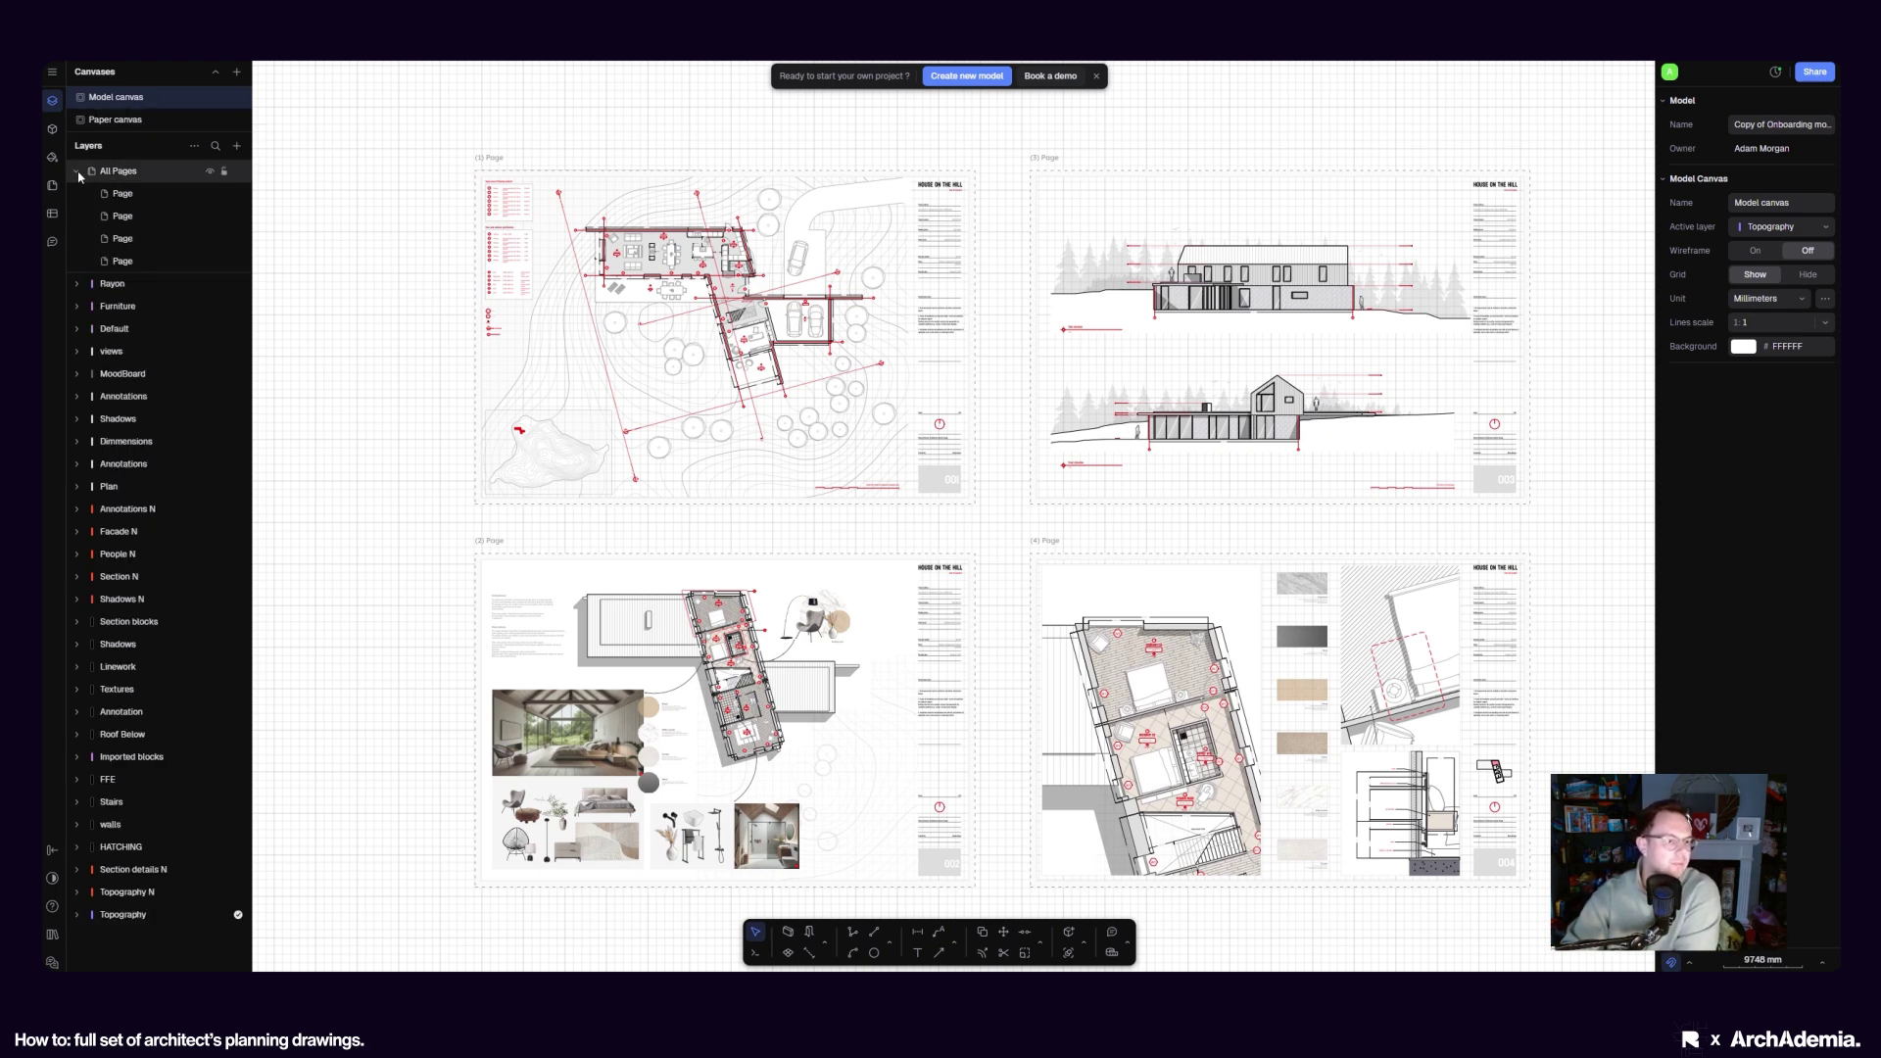
Switch to the Paper canvas and expand All Pages and Page to show A01's three views
left_click(138, 121)
scroll(785, 564, "up", 5)
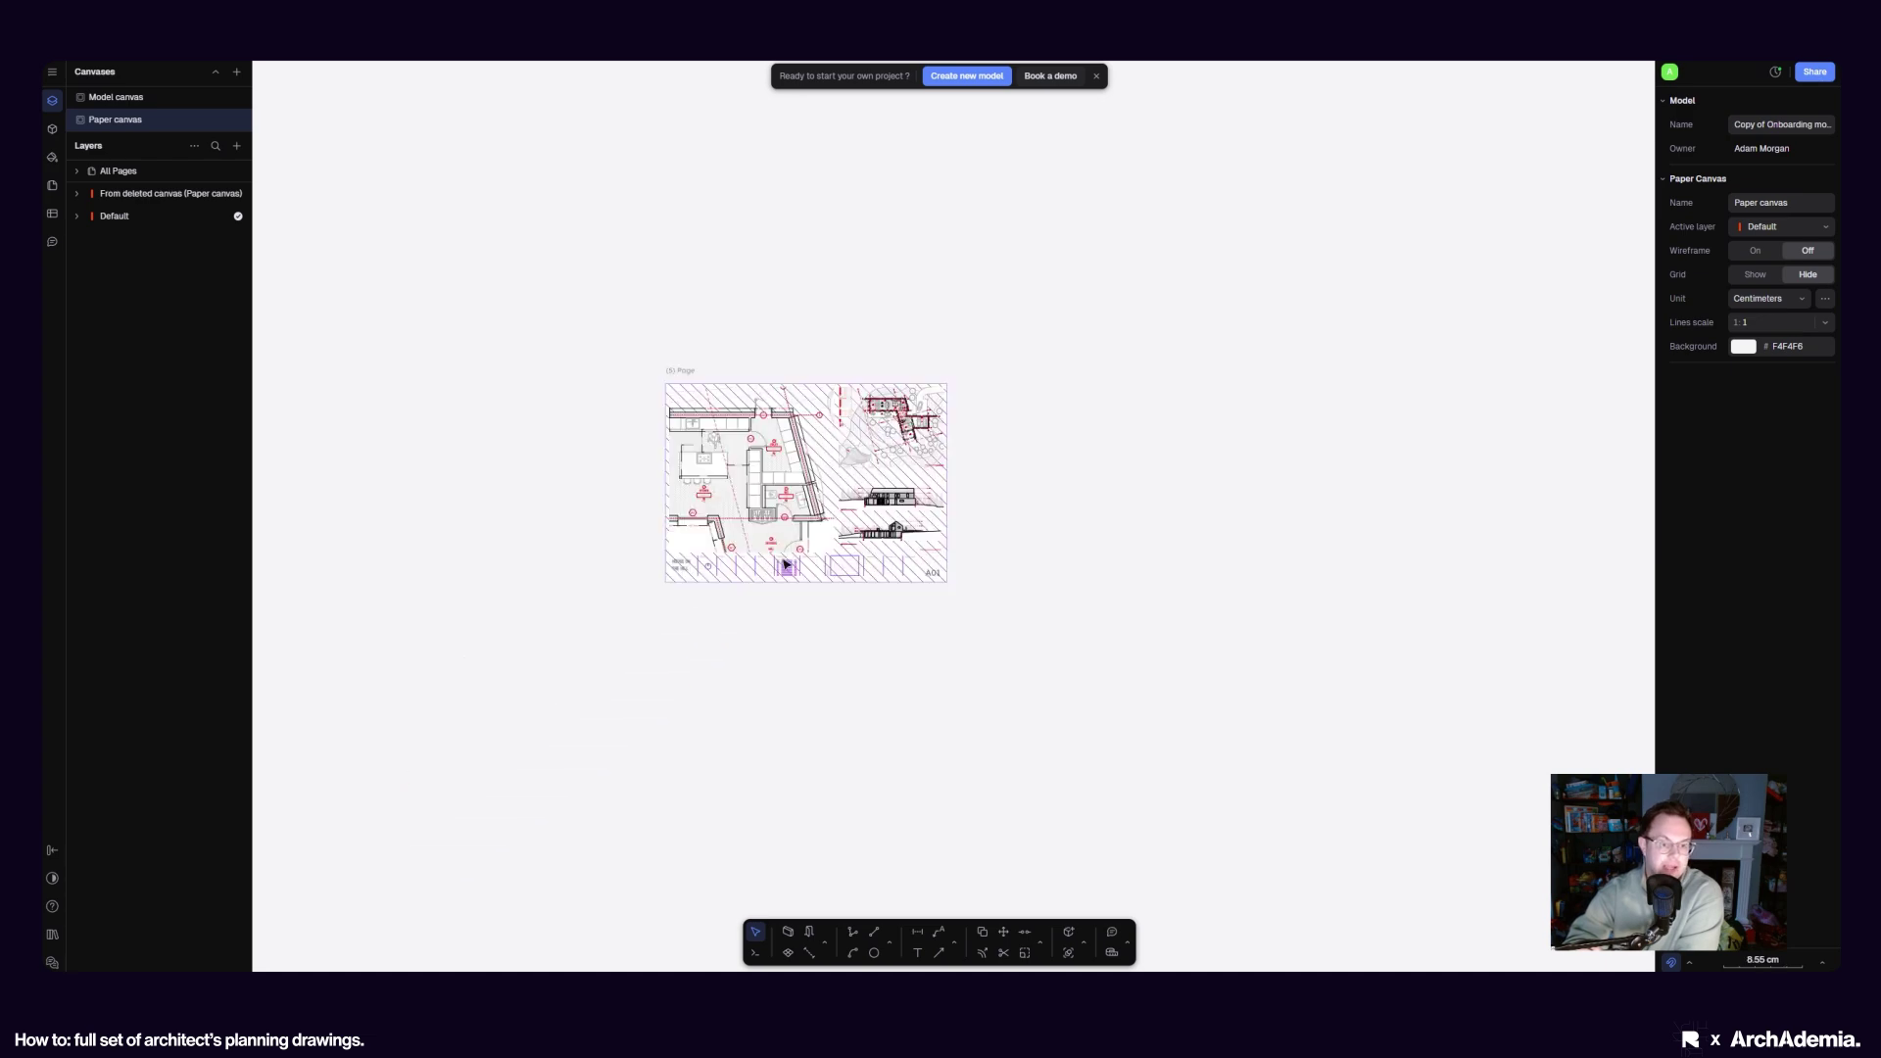
scroll(786, 565, "up", 5)
scroll(765, 564, "down", 3)
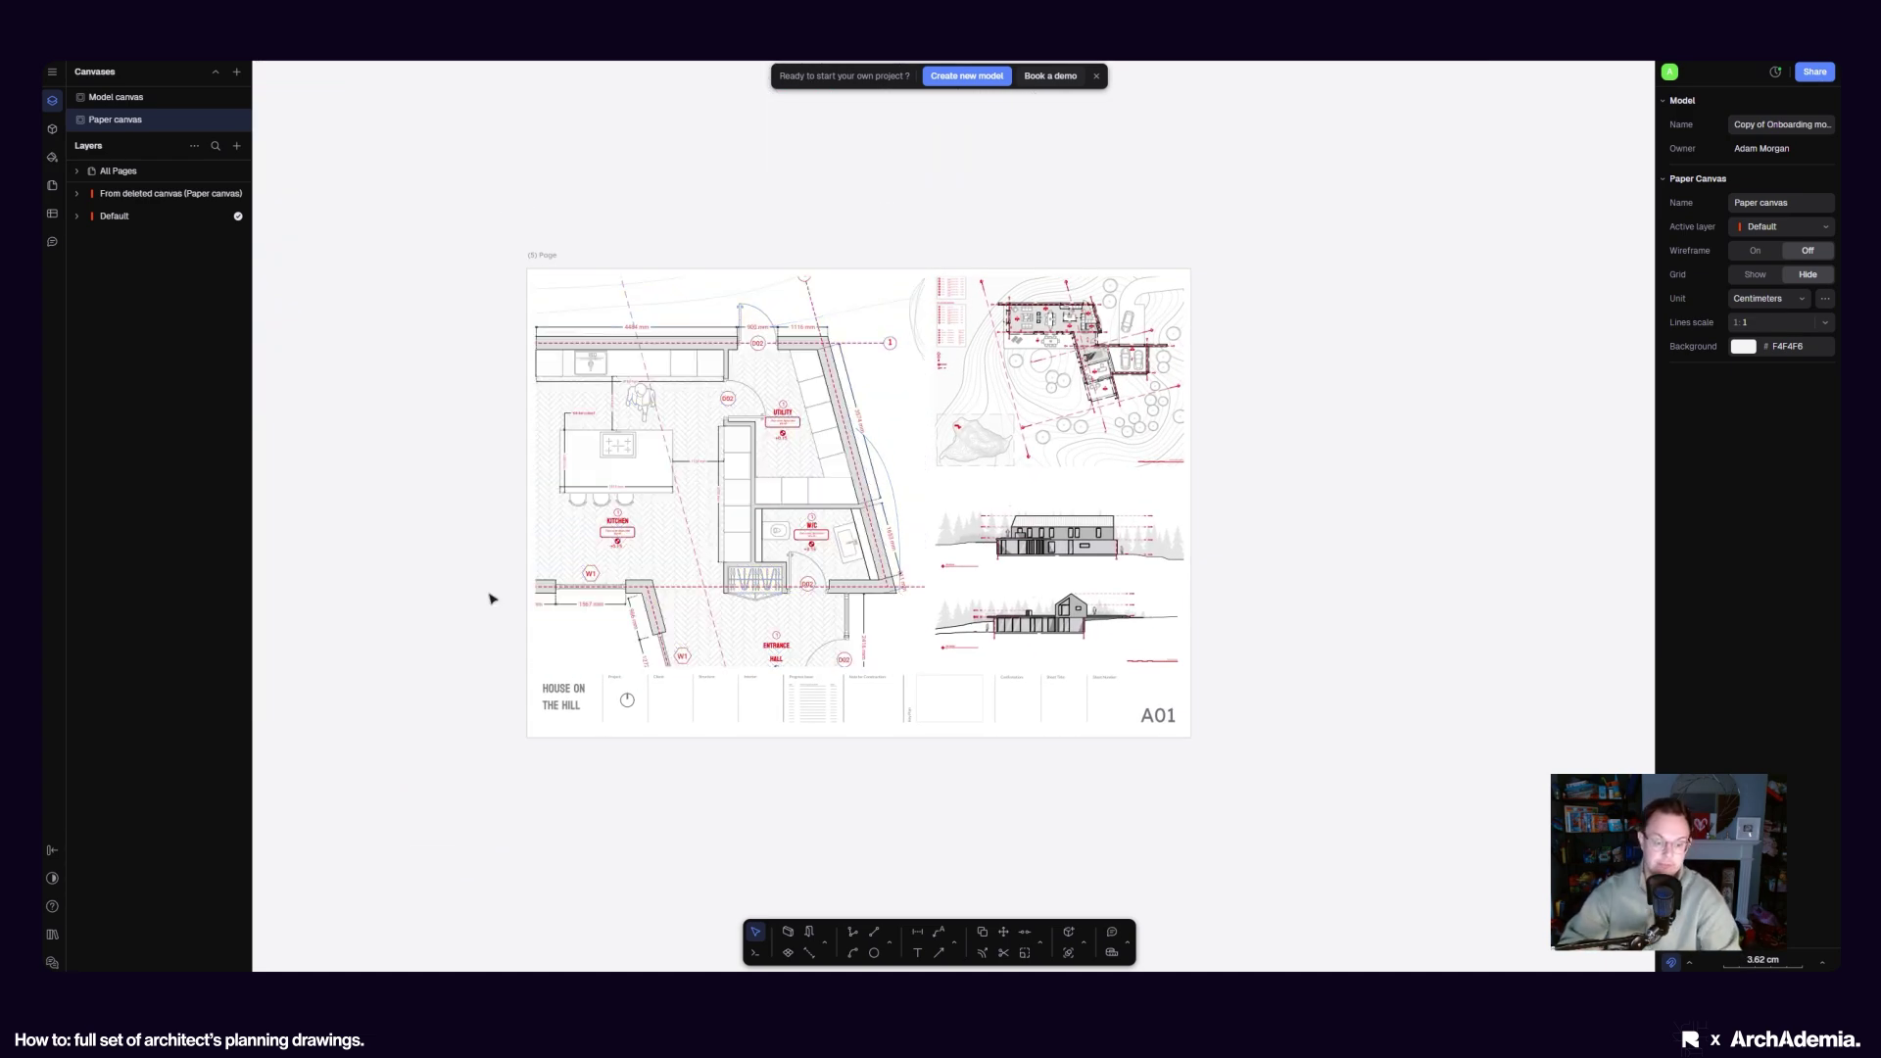
scroll(470, 563, "left", 2)
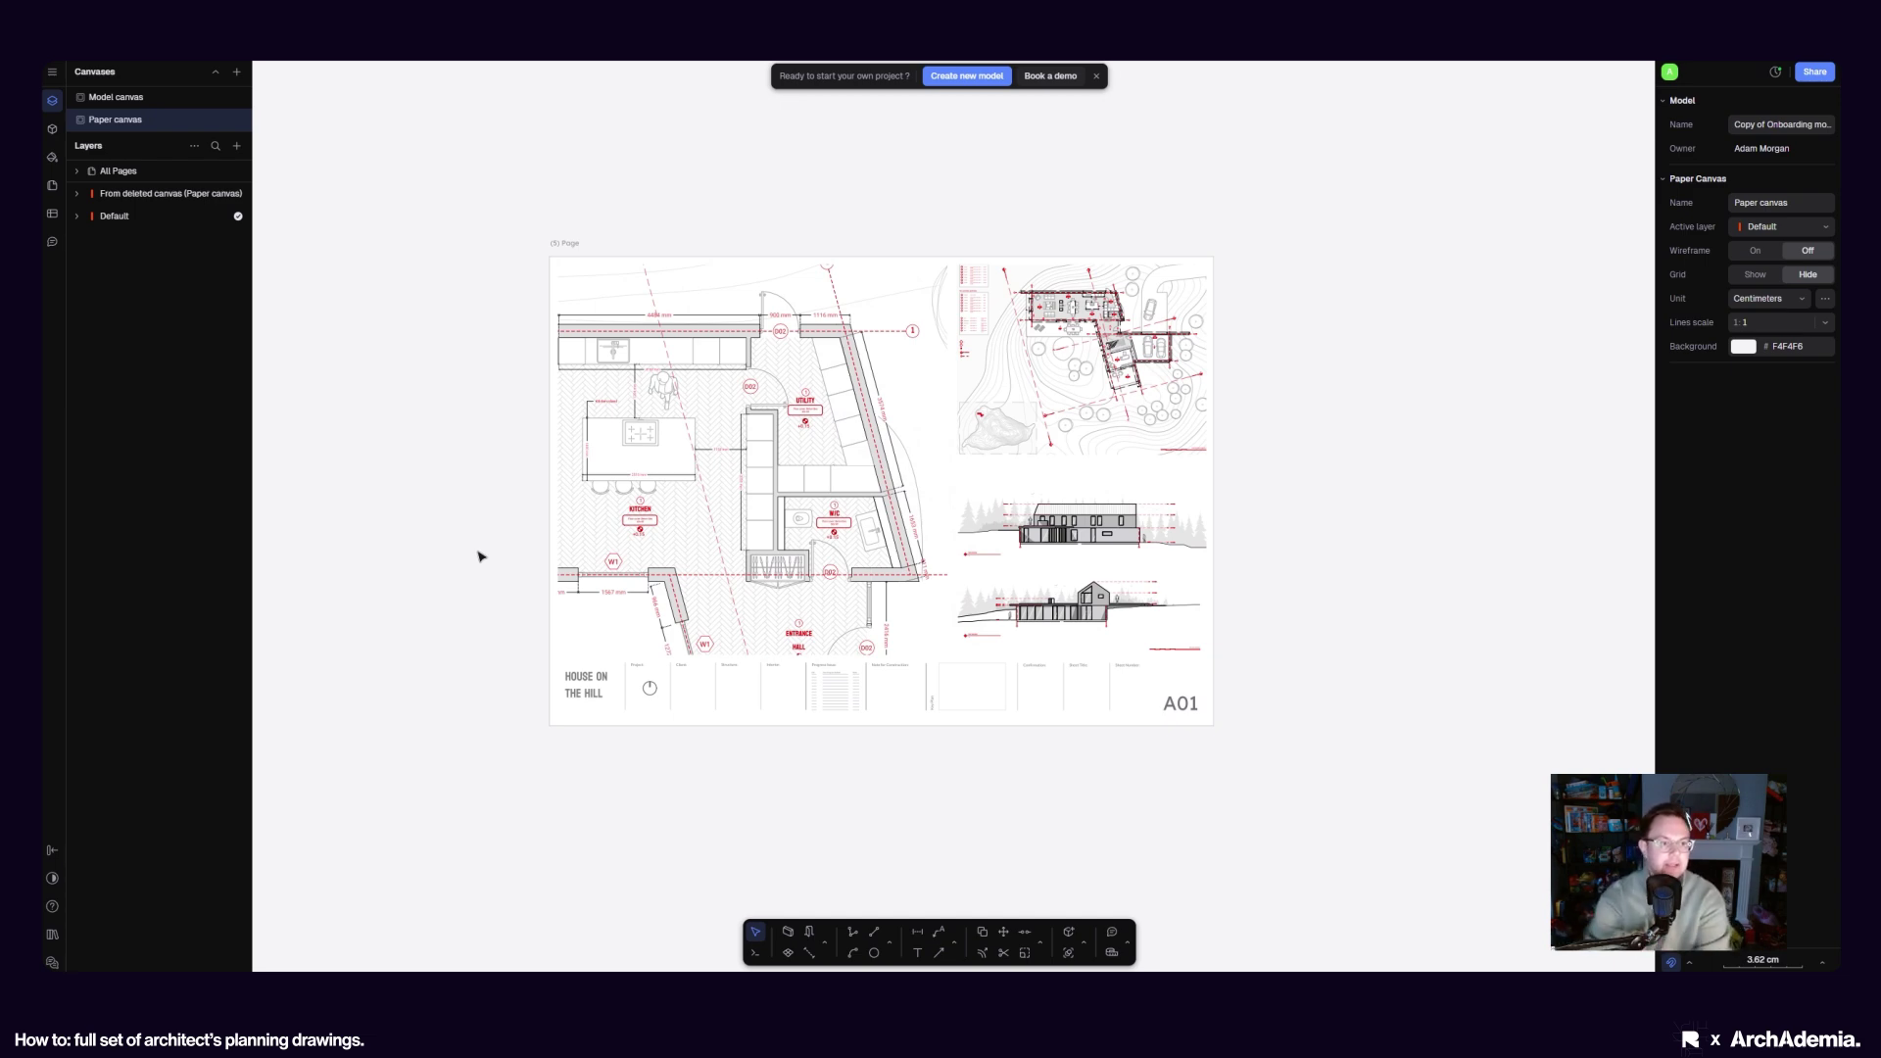
left_click(79, 171)
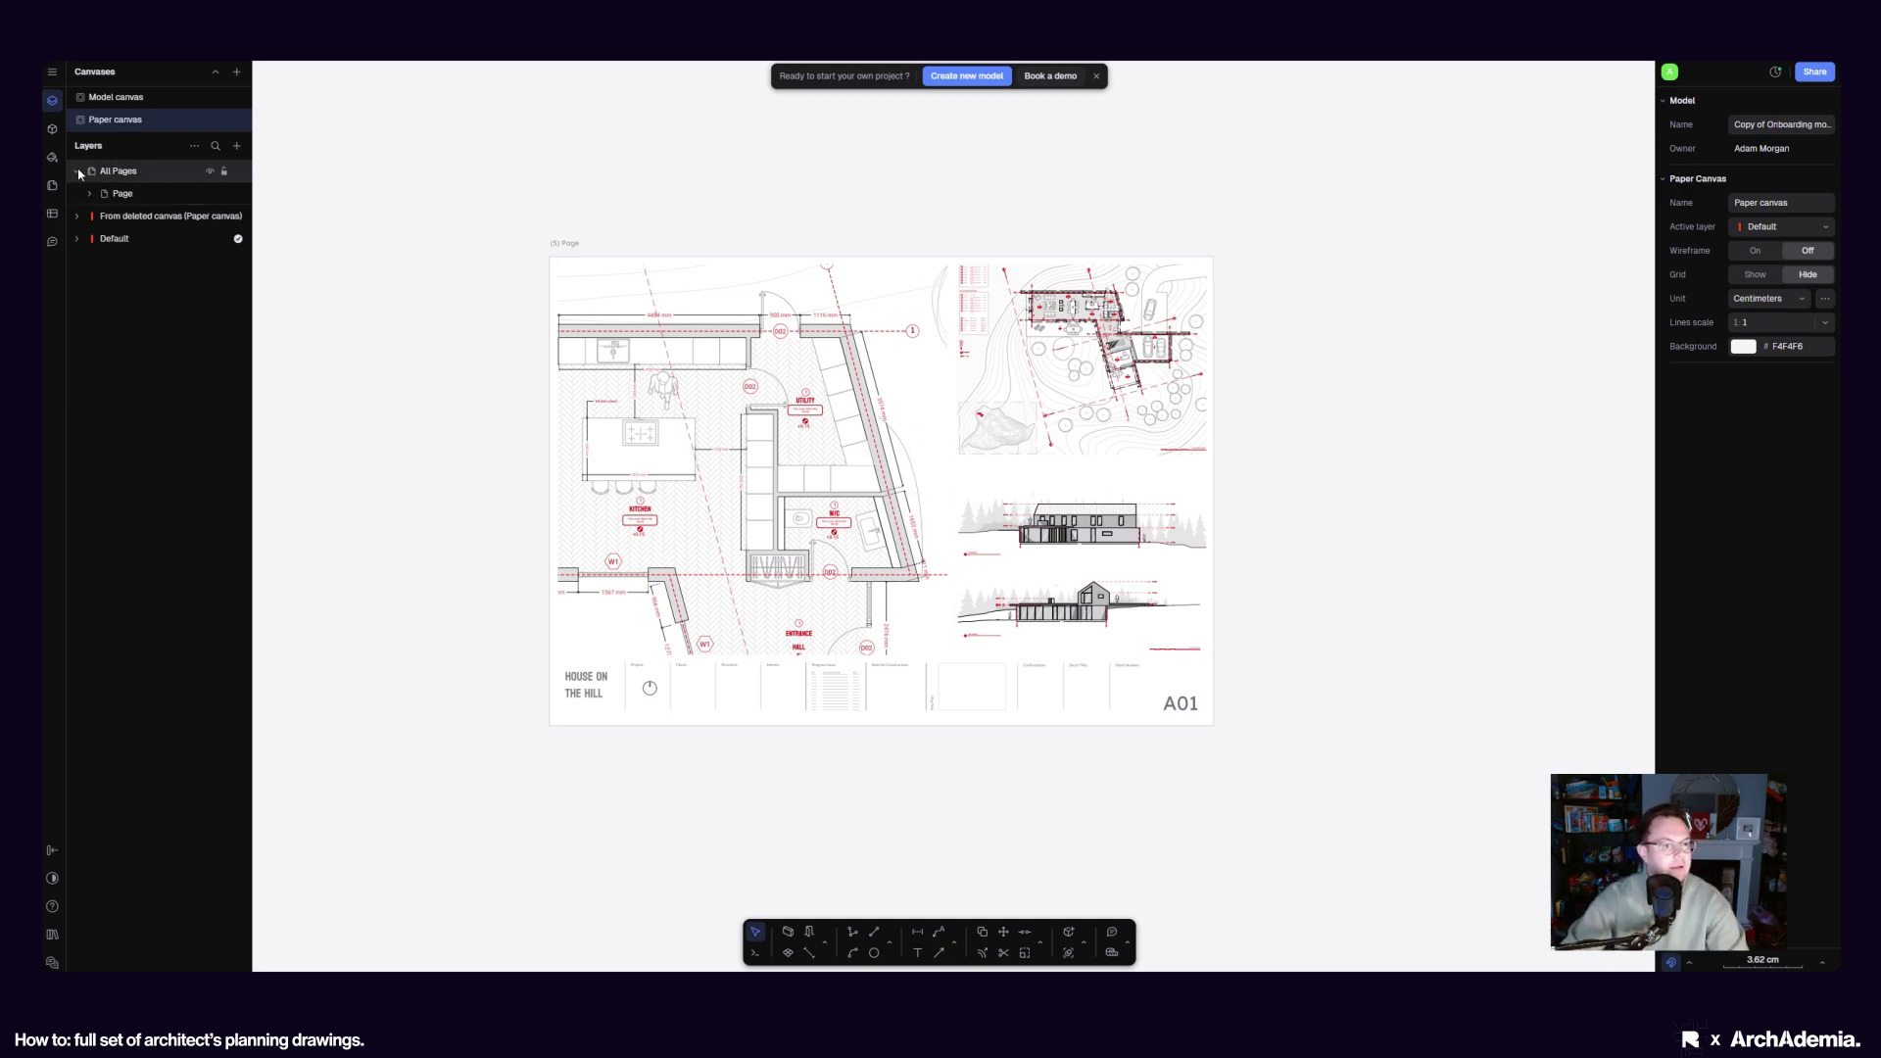
left_click(89, 194)
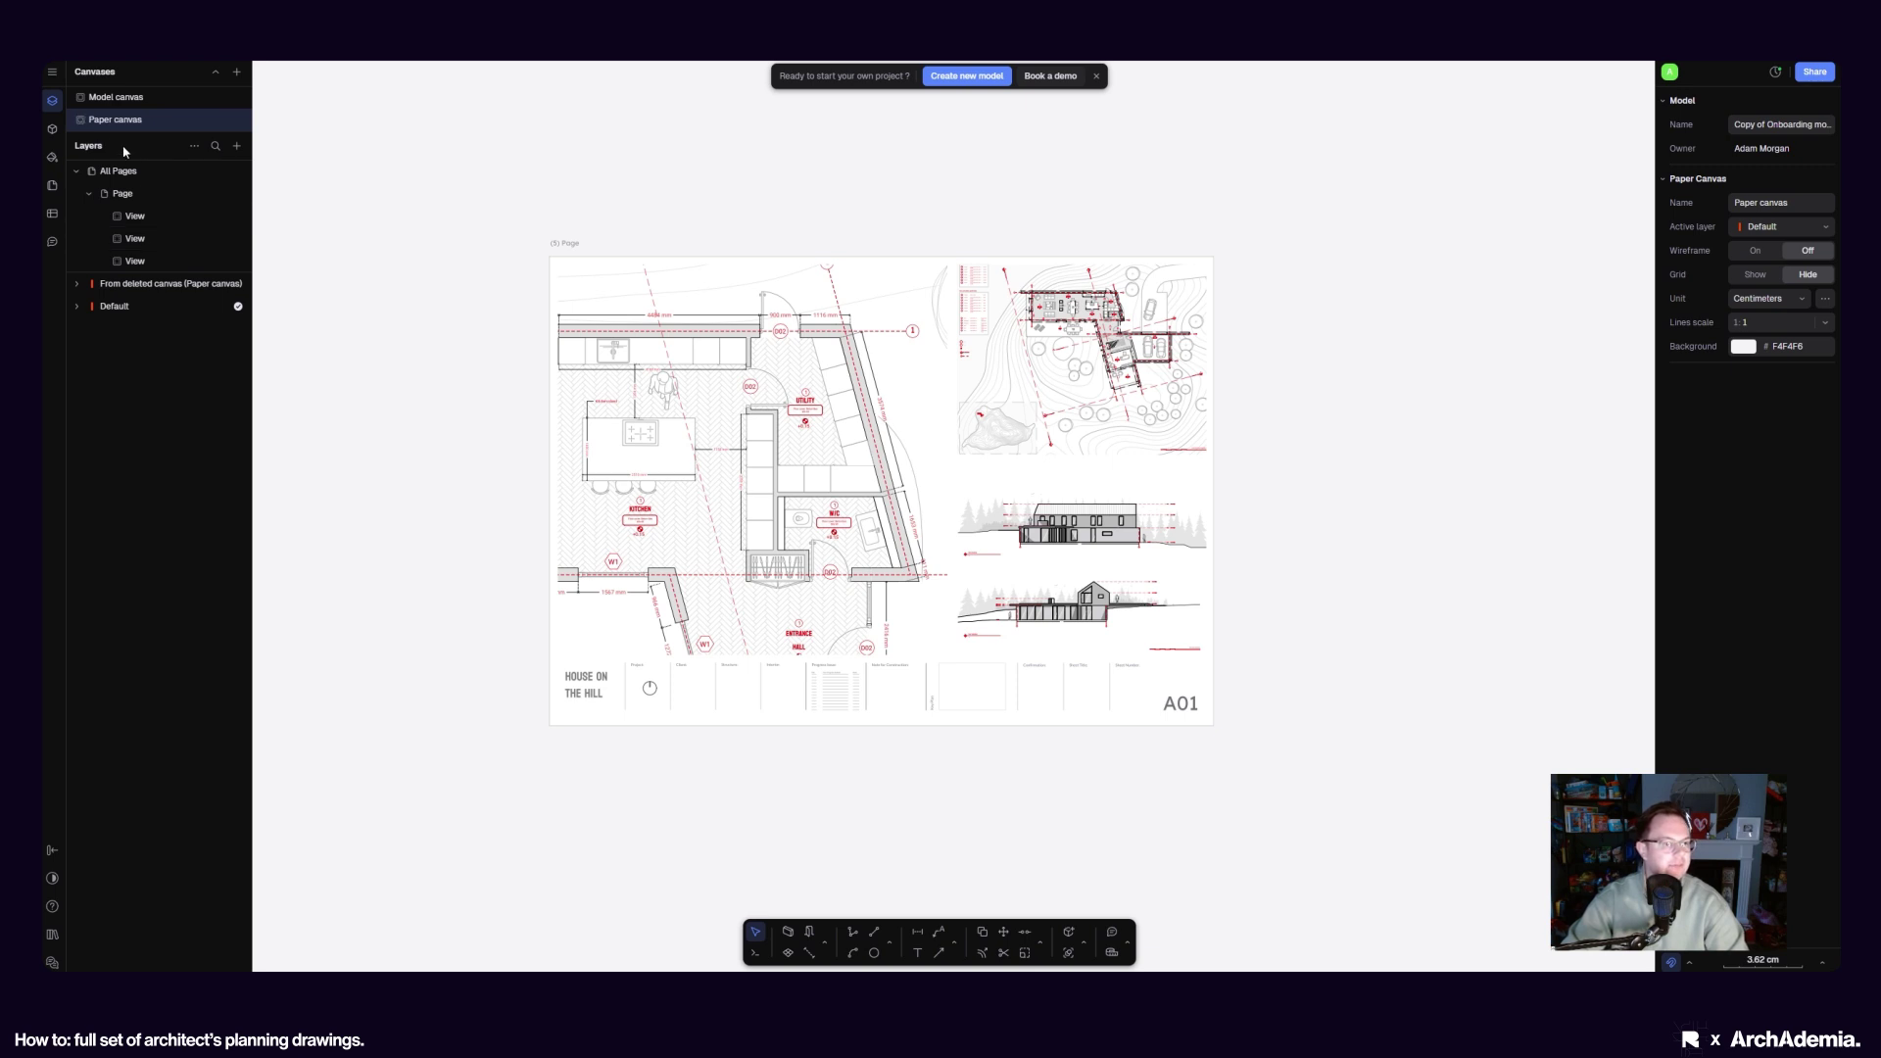
Add a blank A4 landscape page and snap it directly beneath the A01 sheet
left_click(235, 146)
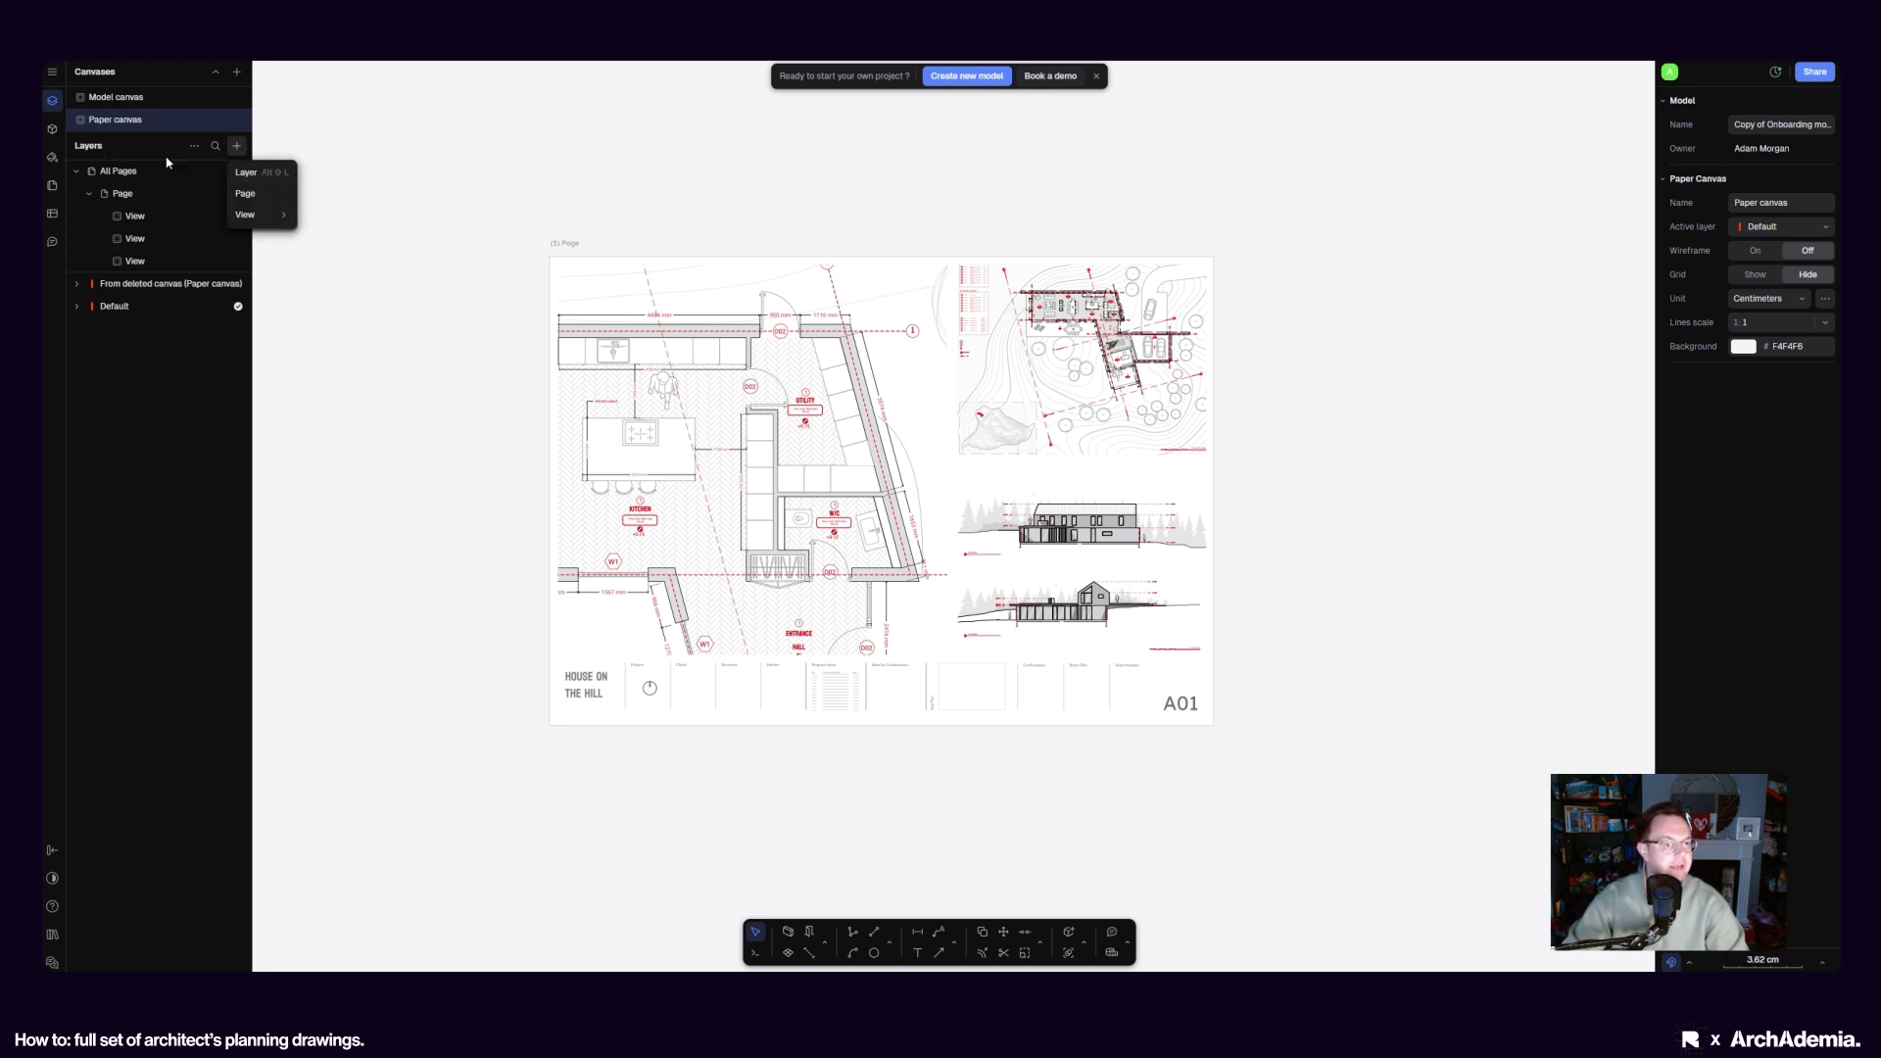
left_click(245, 193)
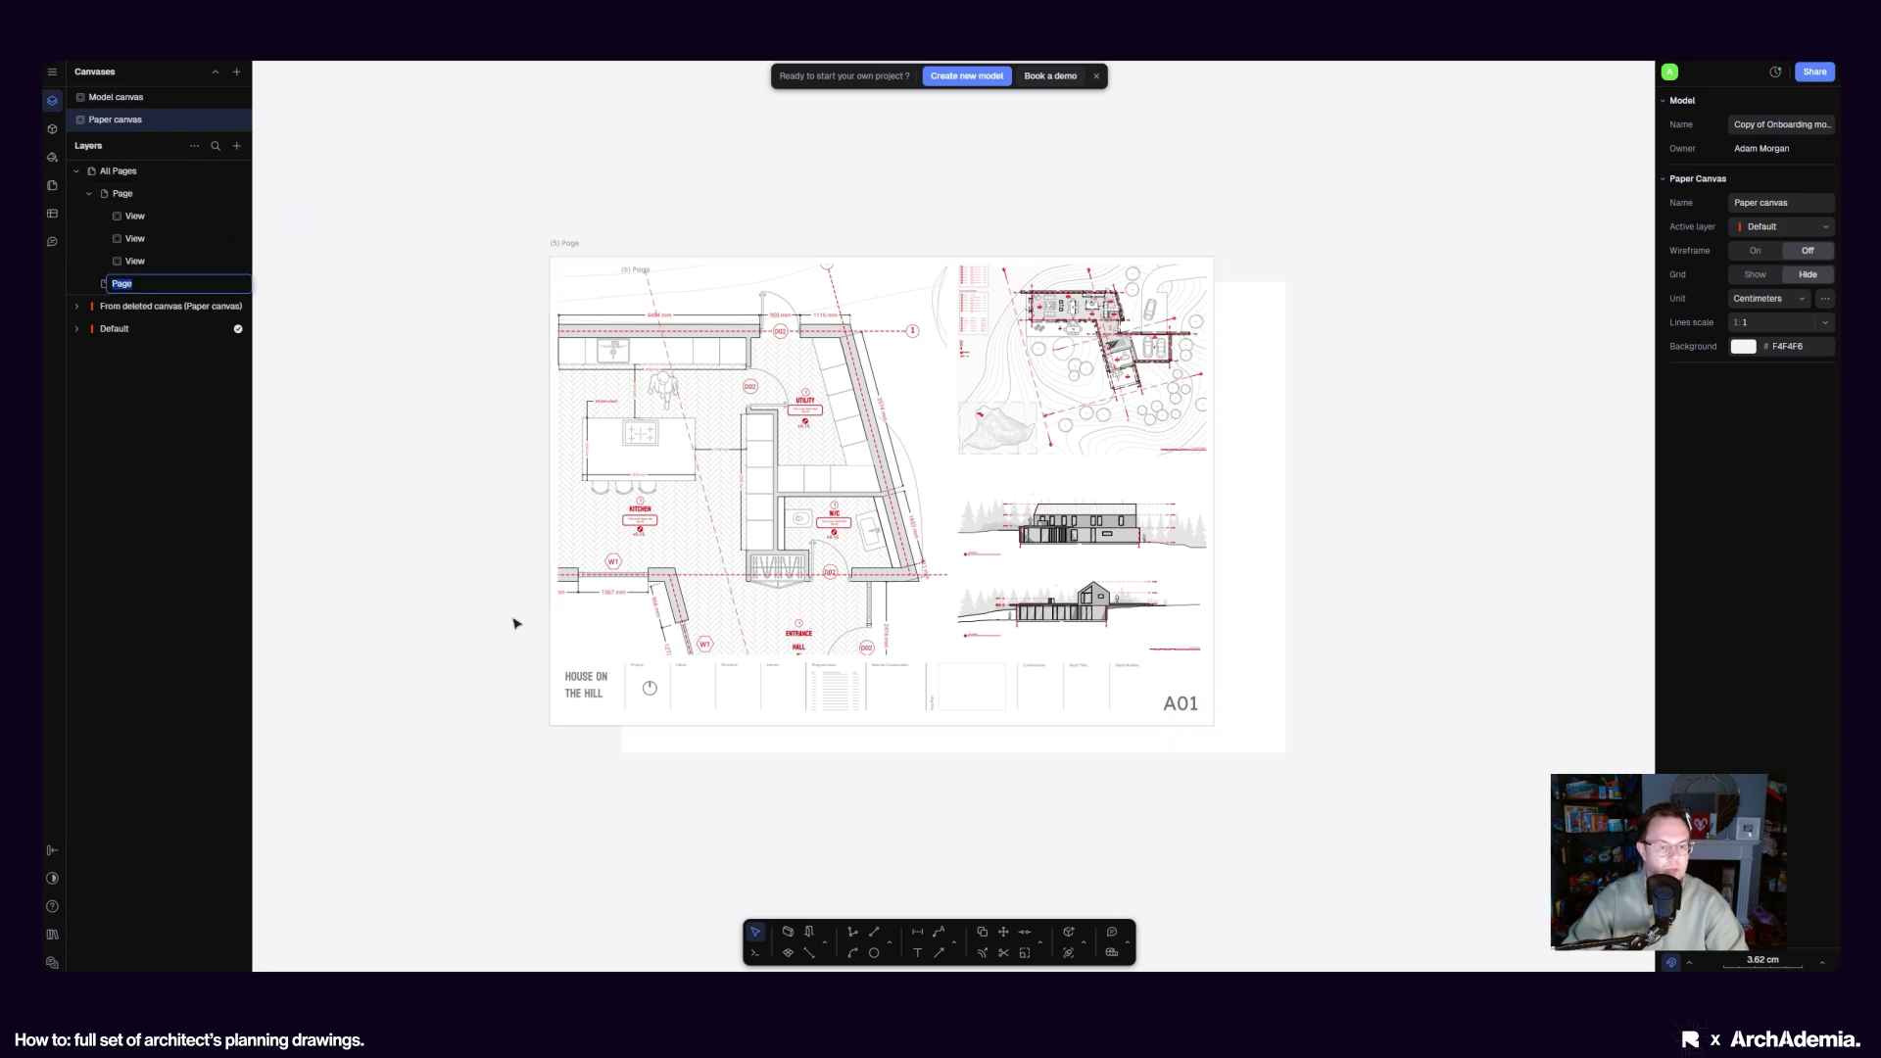
scroll(697, 548, "down", 5)
left_click_drag(722, 643, 684, 896)
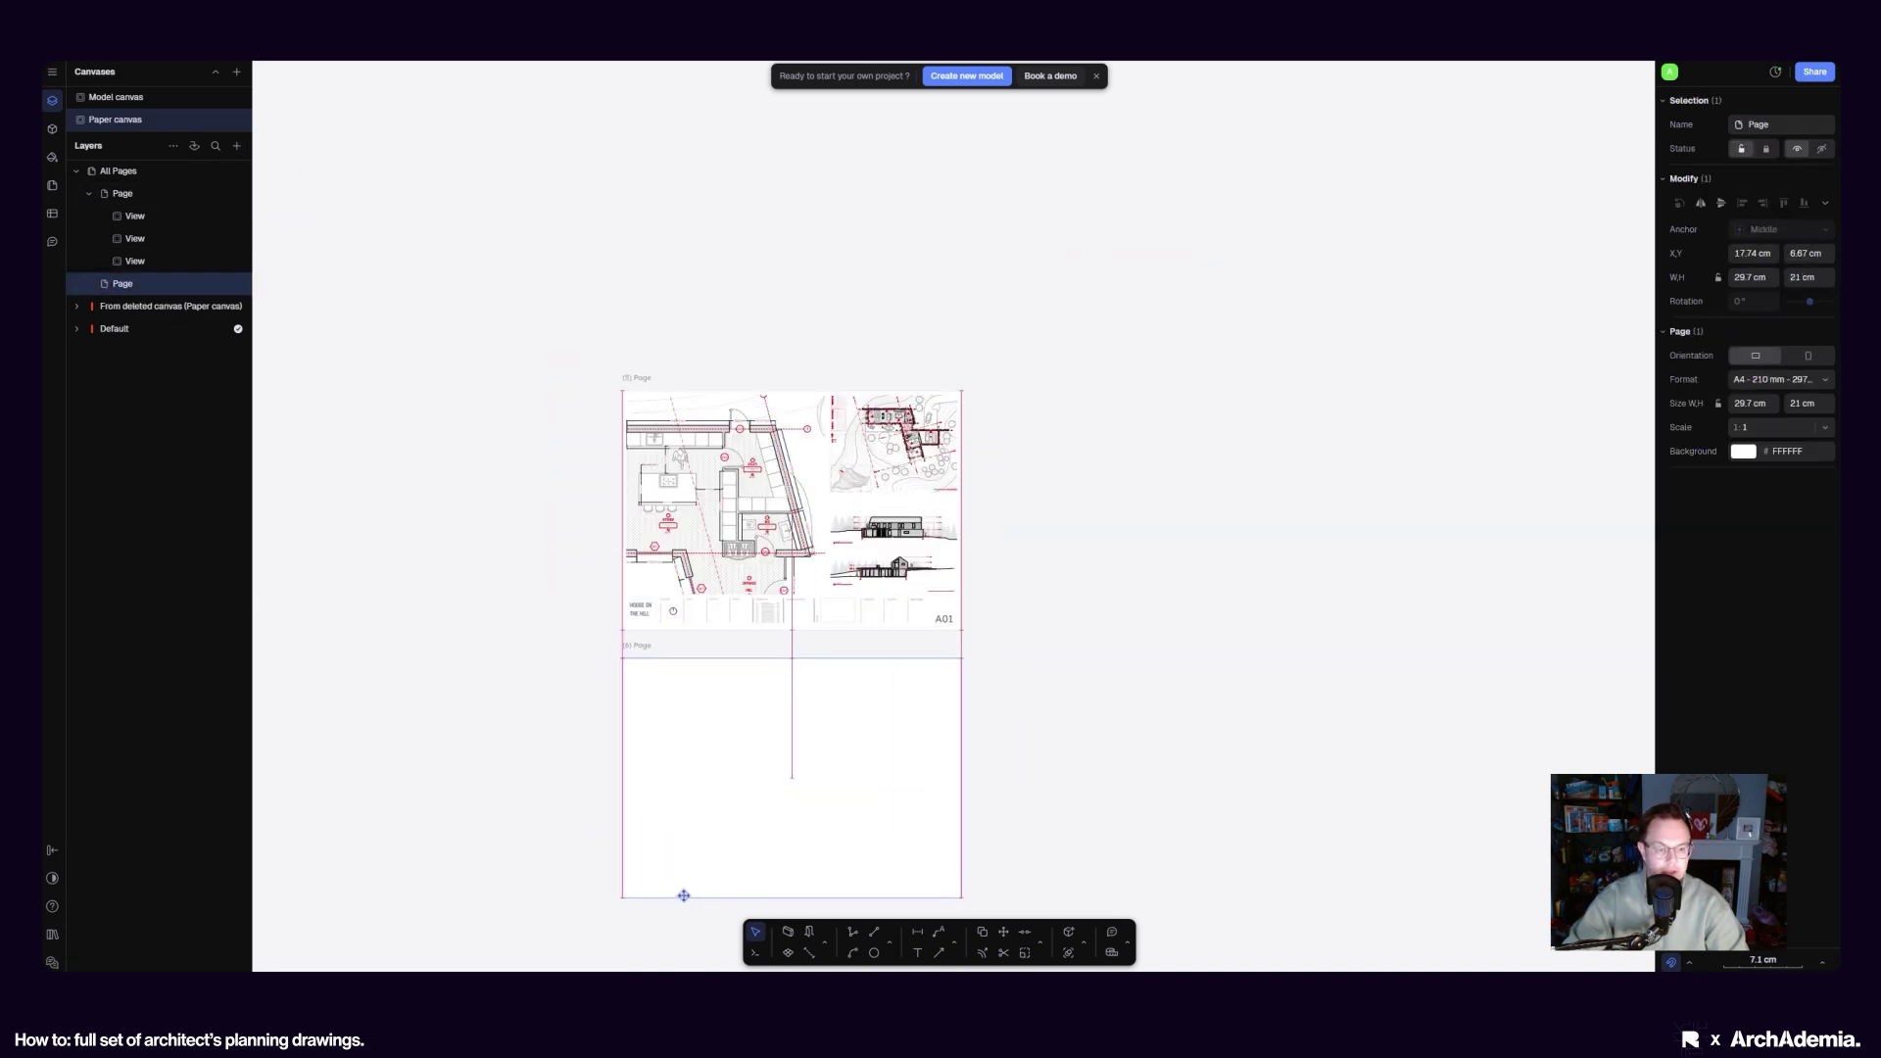
scroll(601, 588, "down", 3)
left_click(647, 701)
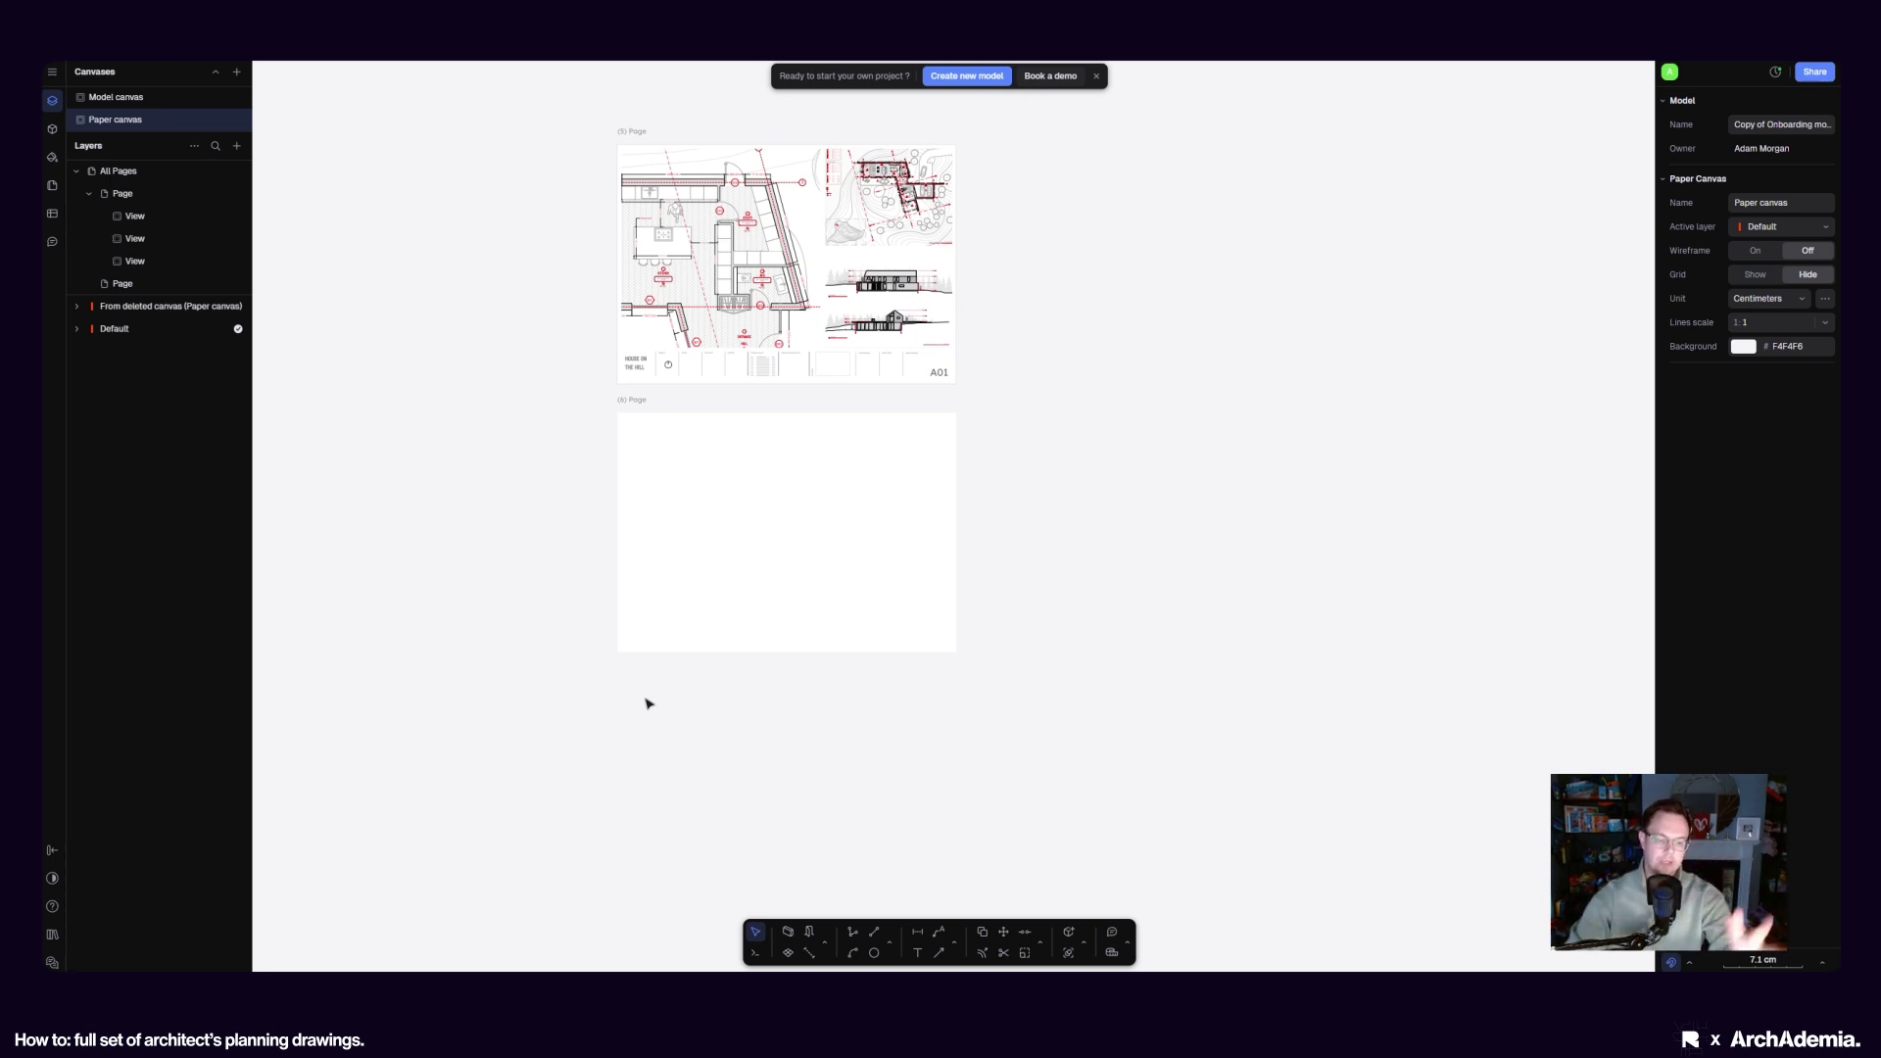
left_click_drag(672, 644, 678, 688)
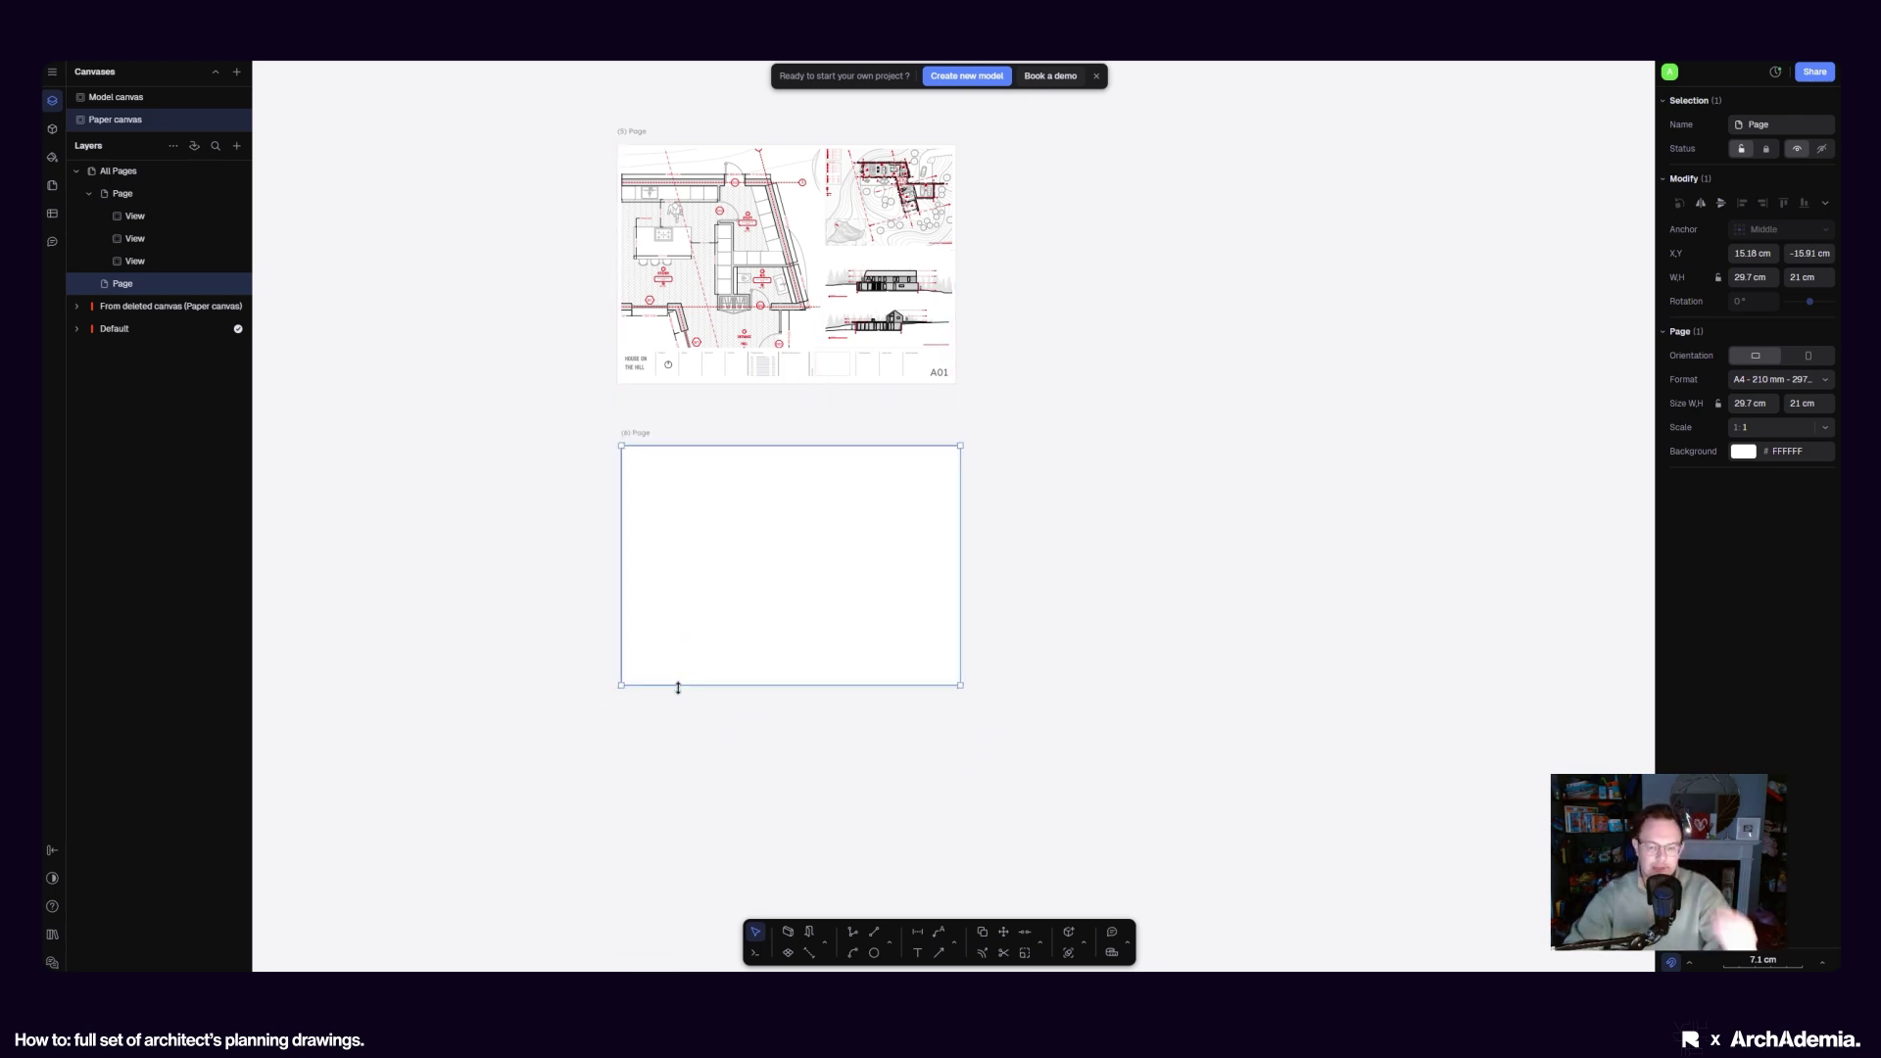
mouse_move(665, 686)
left_mouse_down()
mouse_move(643, 680)
mouse_move(660, 677)
left_mouse_up()
left_click(432, 546)
mouse_move(665, 458)
left_mouse_down()
mouse_move(667, 479)
mouse_move(659, 448)
left_mouse_up()
left_click(550, 437)
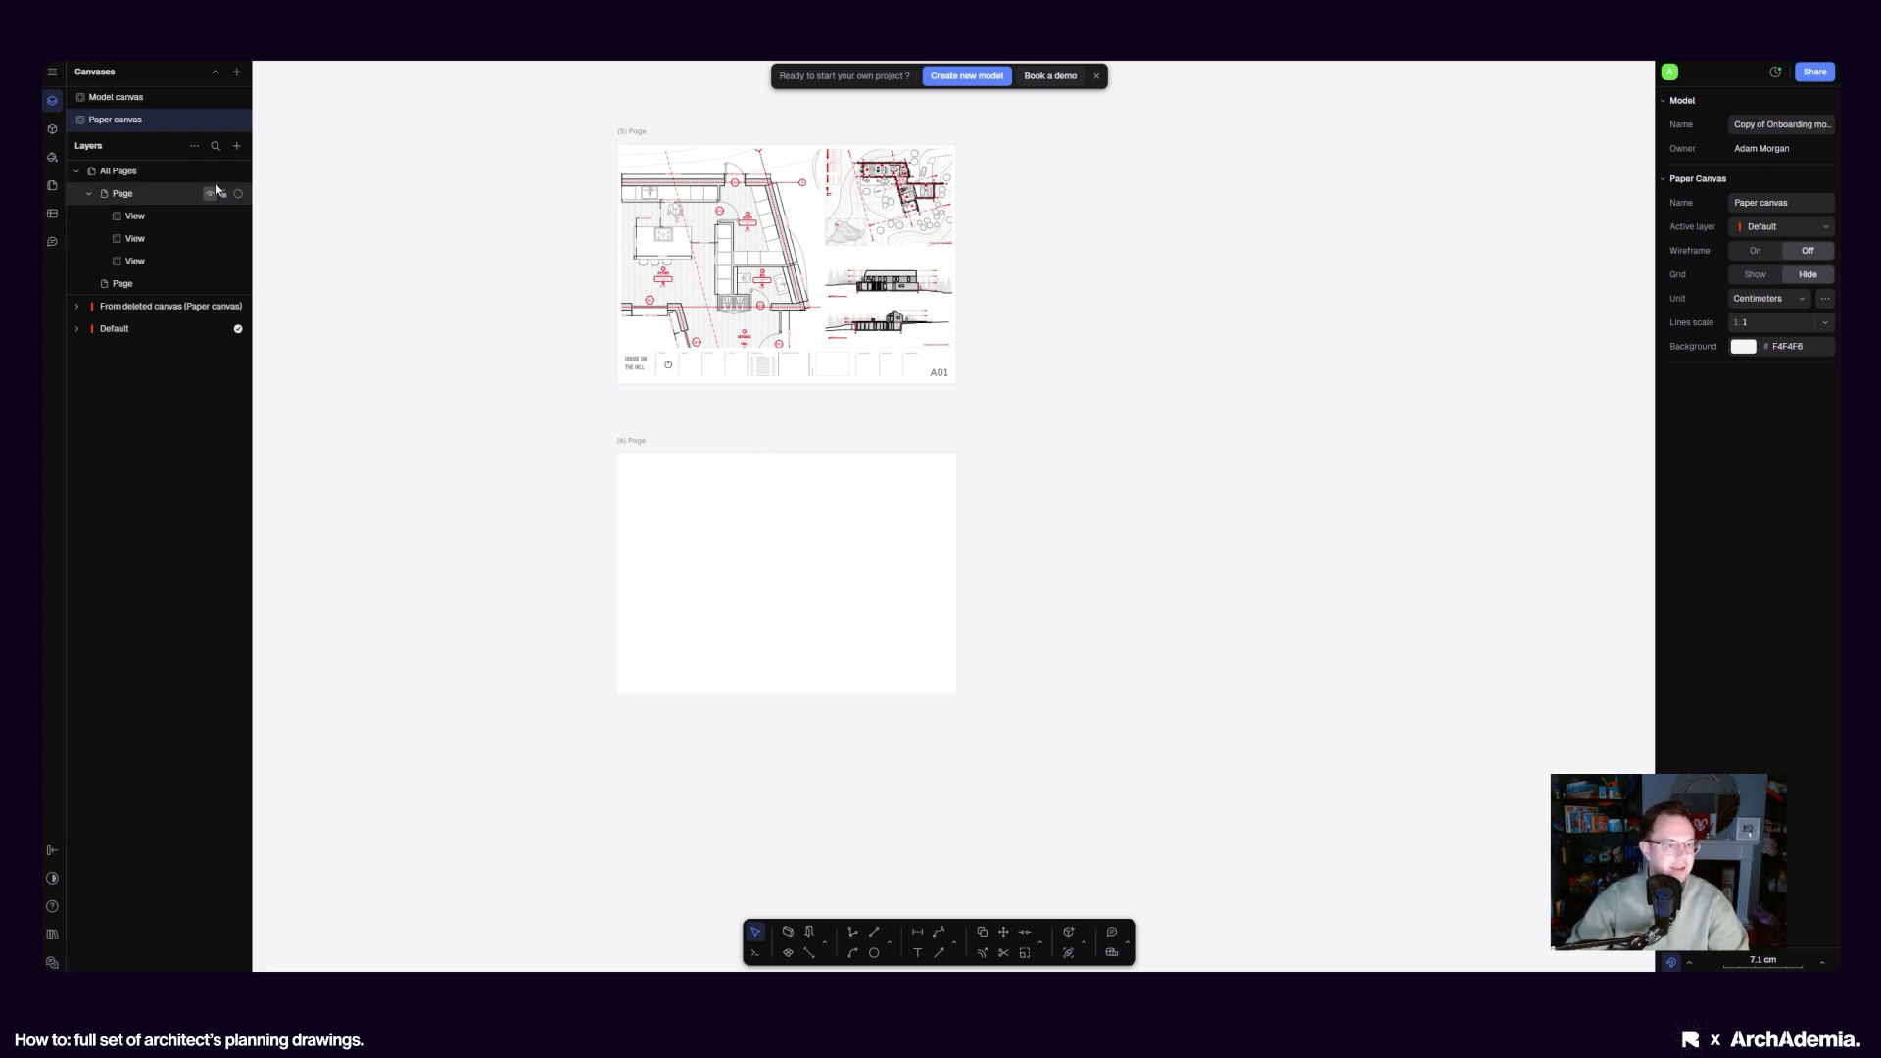
Place a new view of the model canvas on the paper canvas, right of the page
left_click(236, 145)
mouse_move(254, 222)
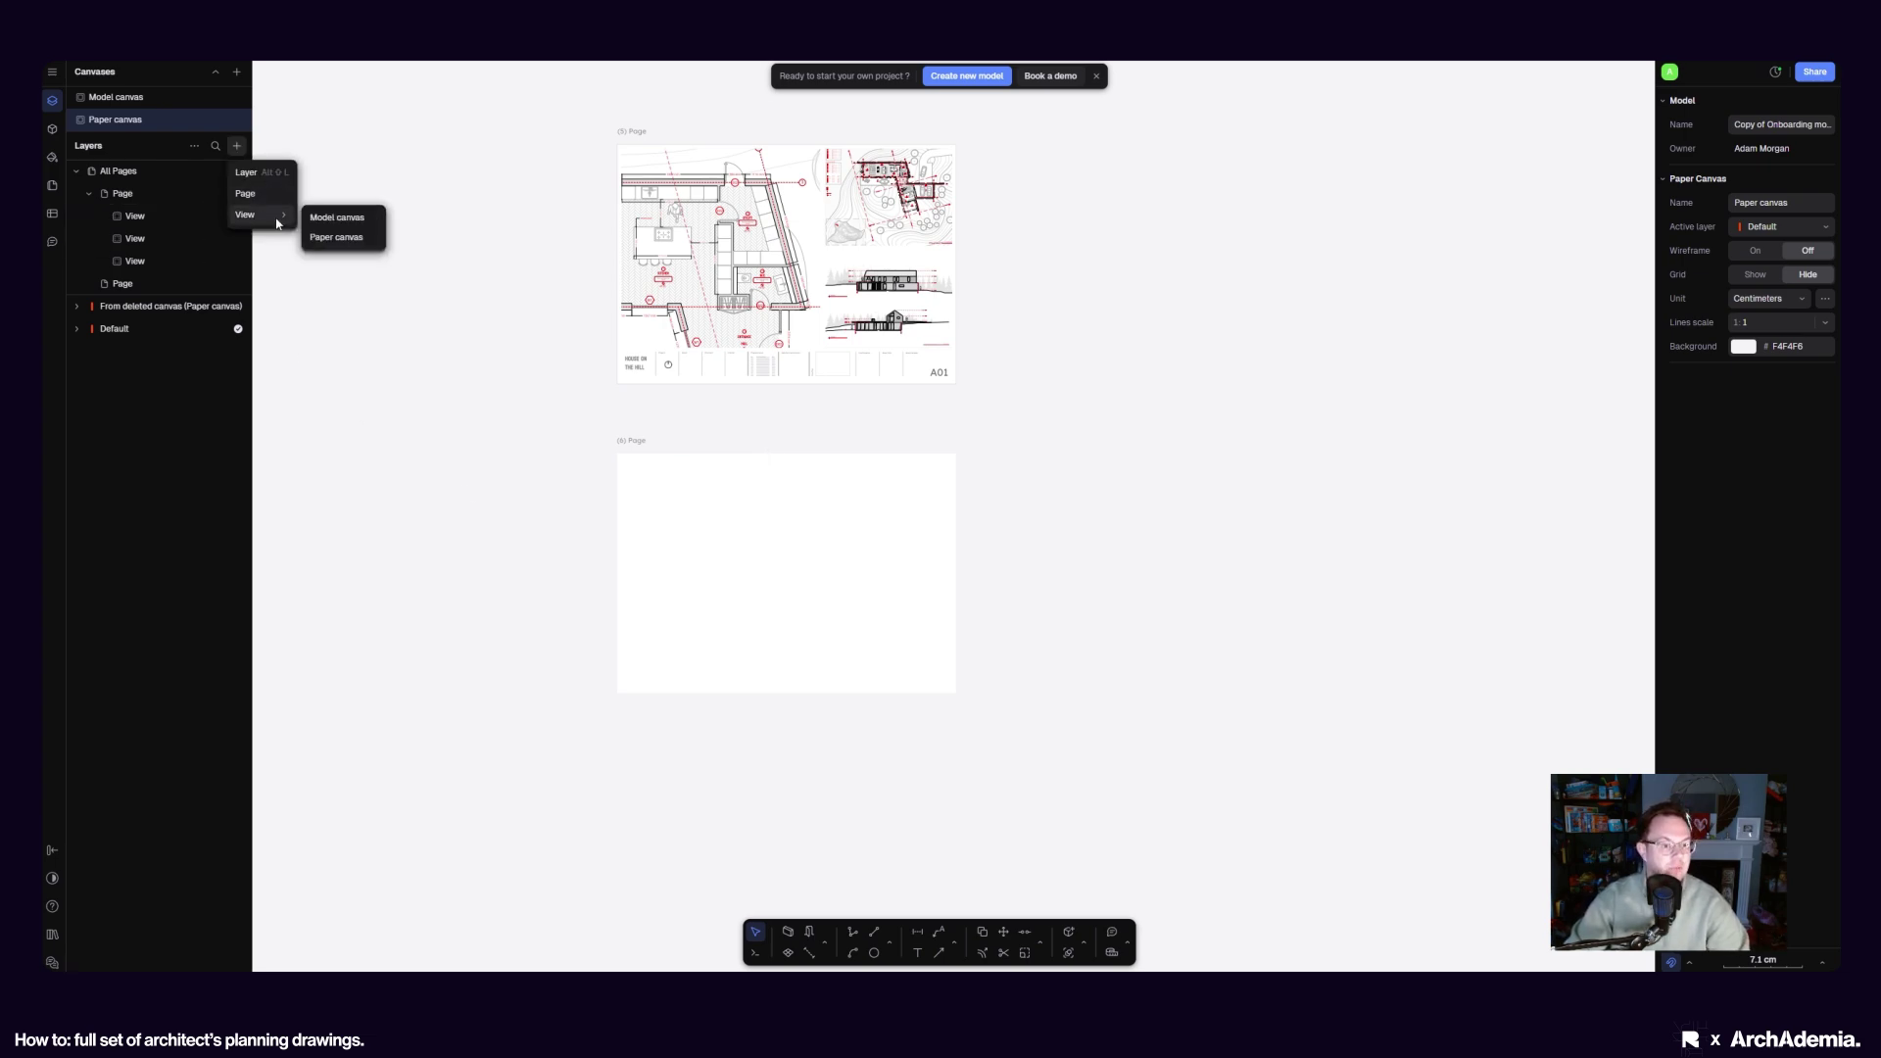
left_click(345, 218)
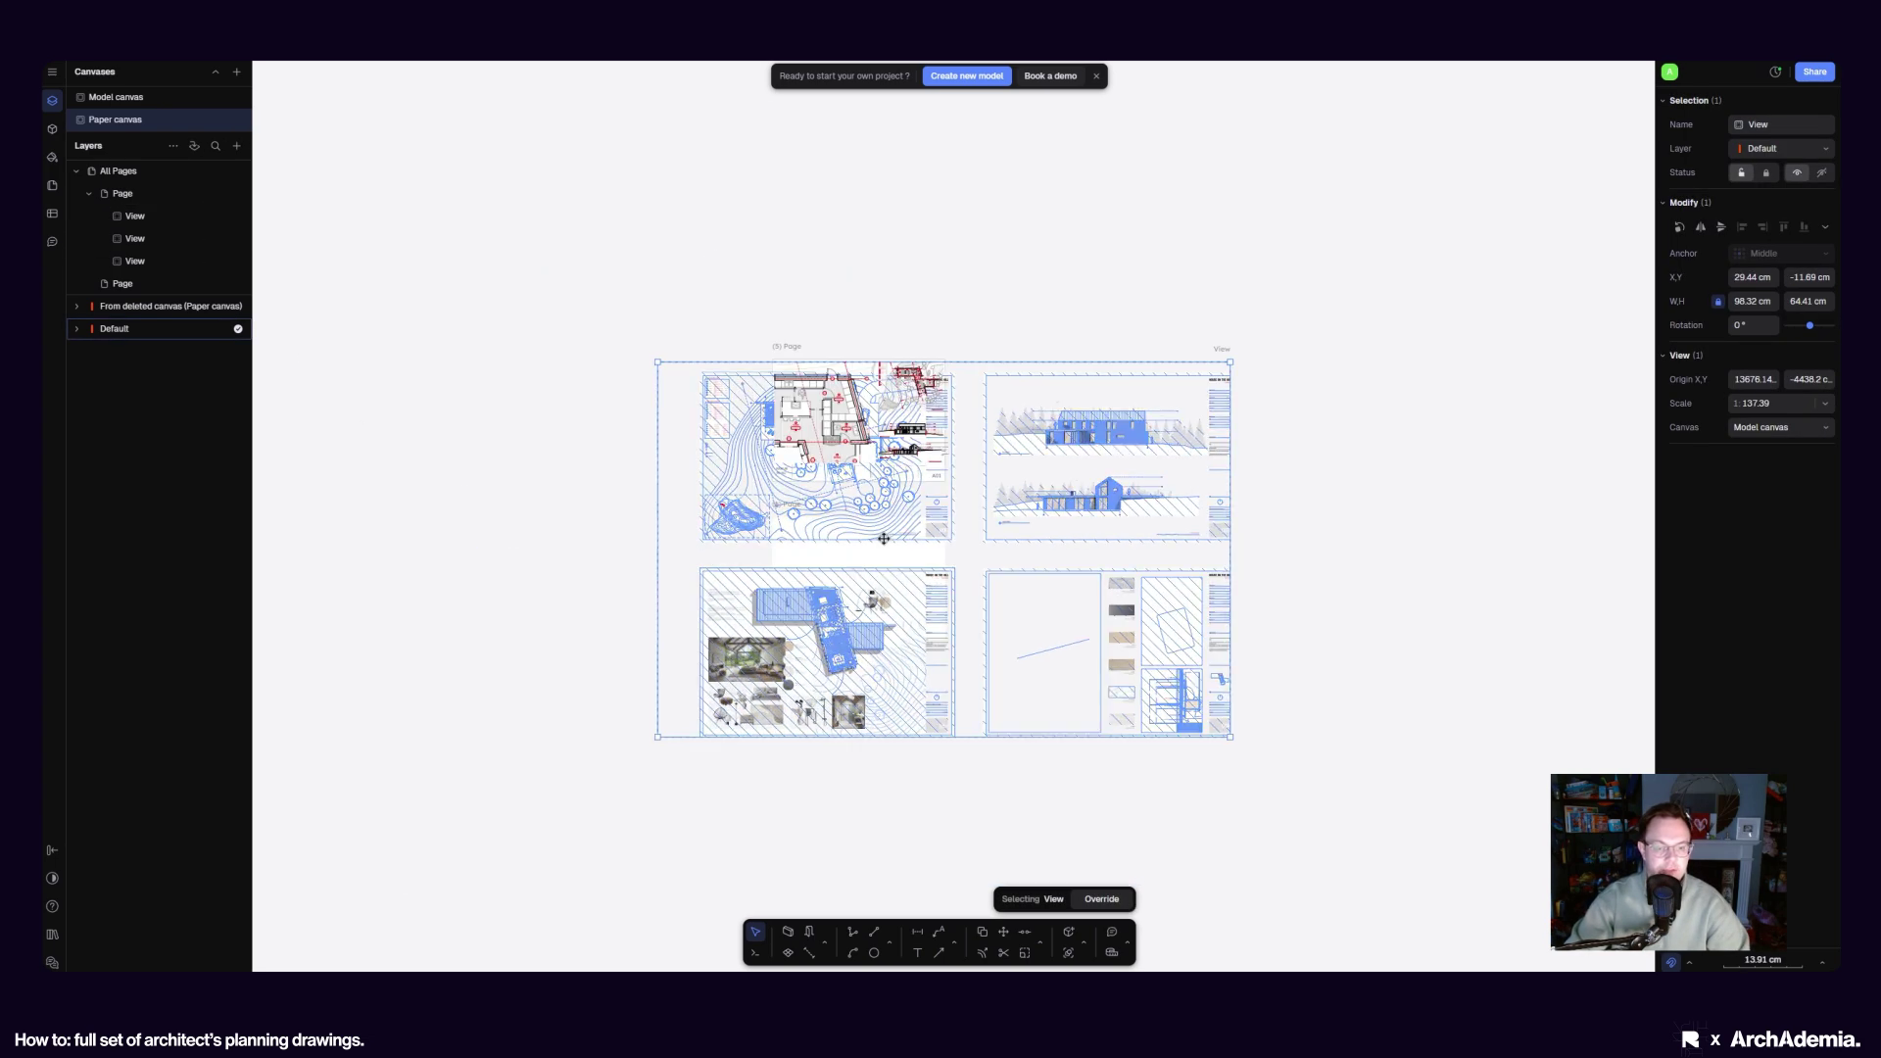
left_click_drag(882, 539, 1058, 542)
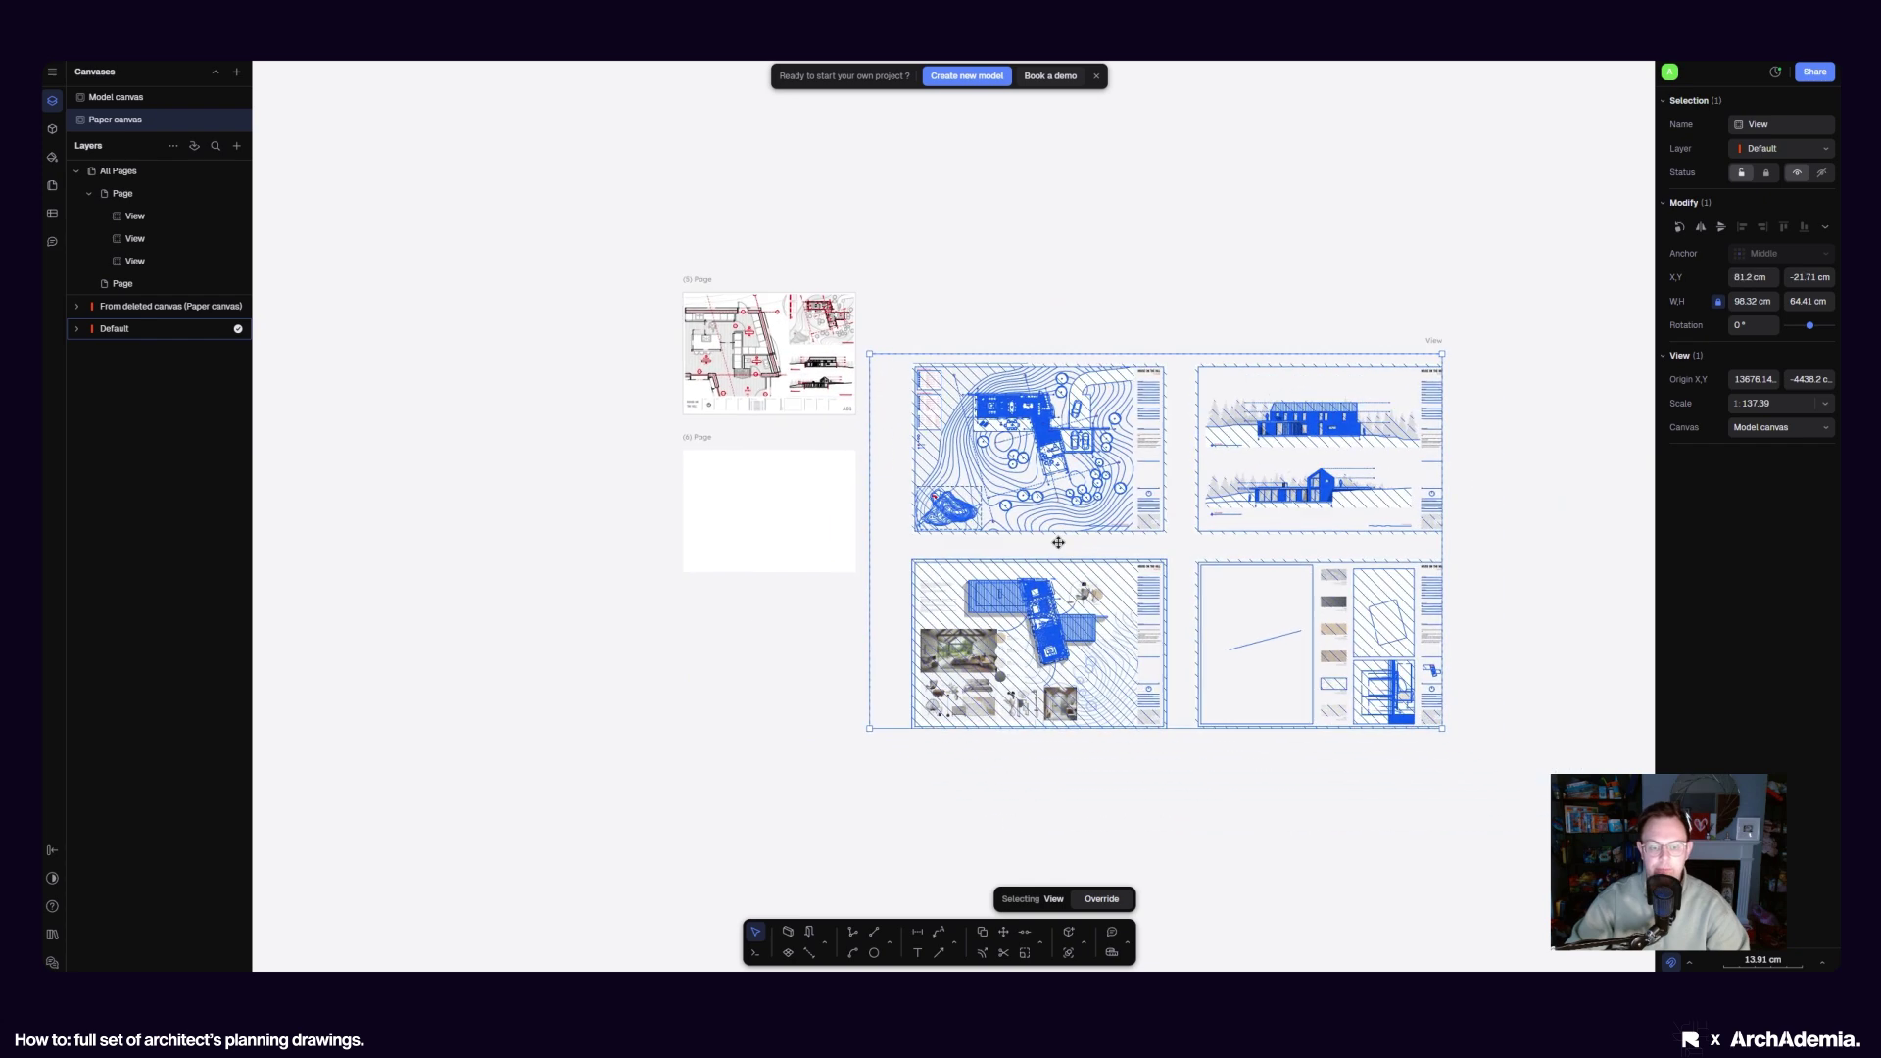
scroll(1058, 541, "up", 3)
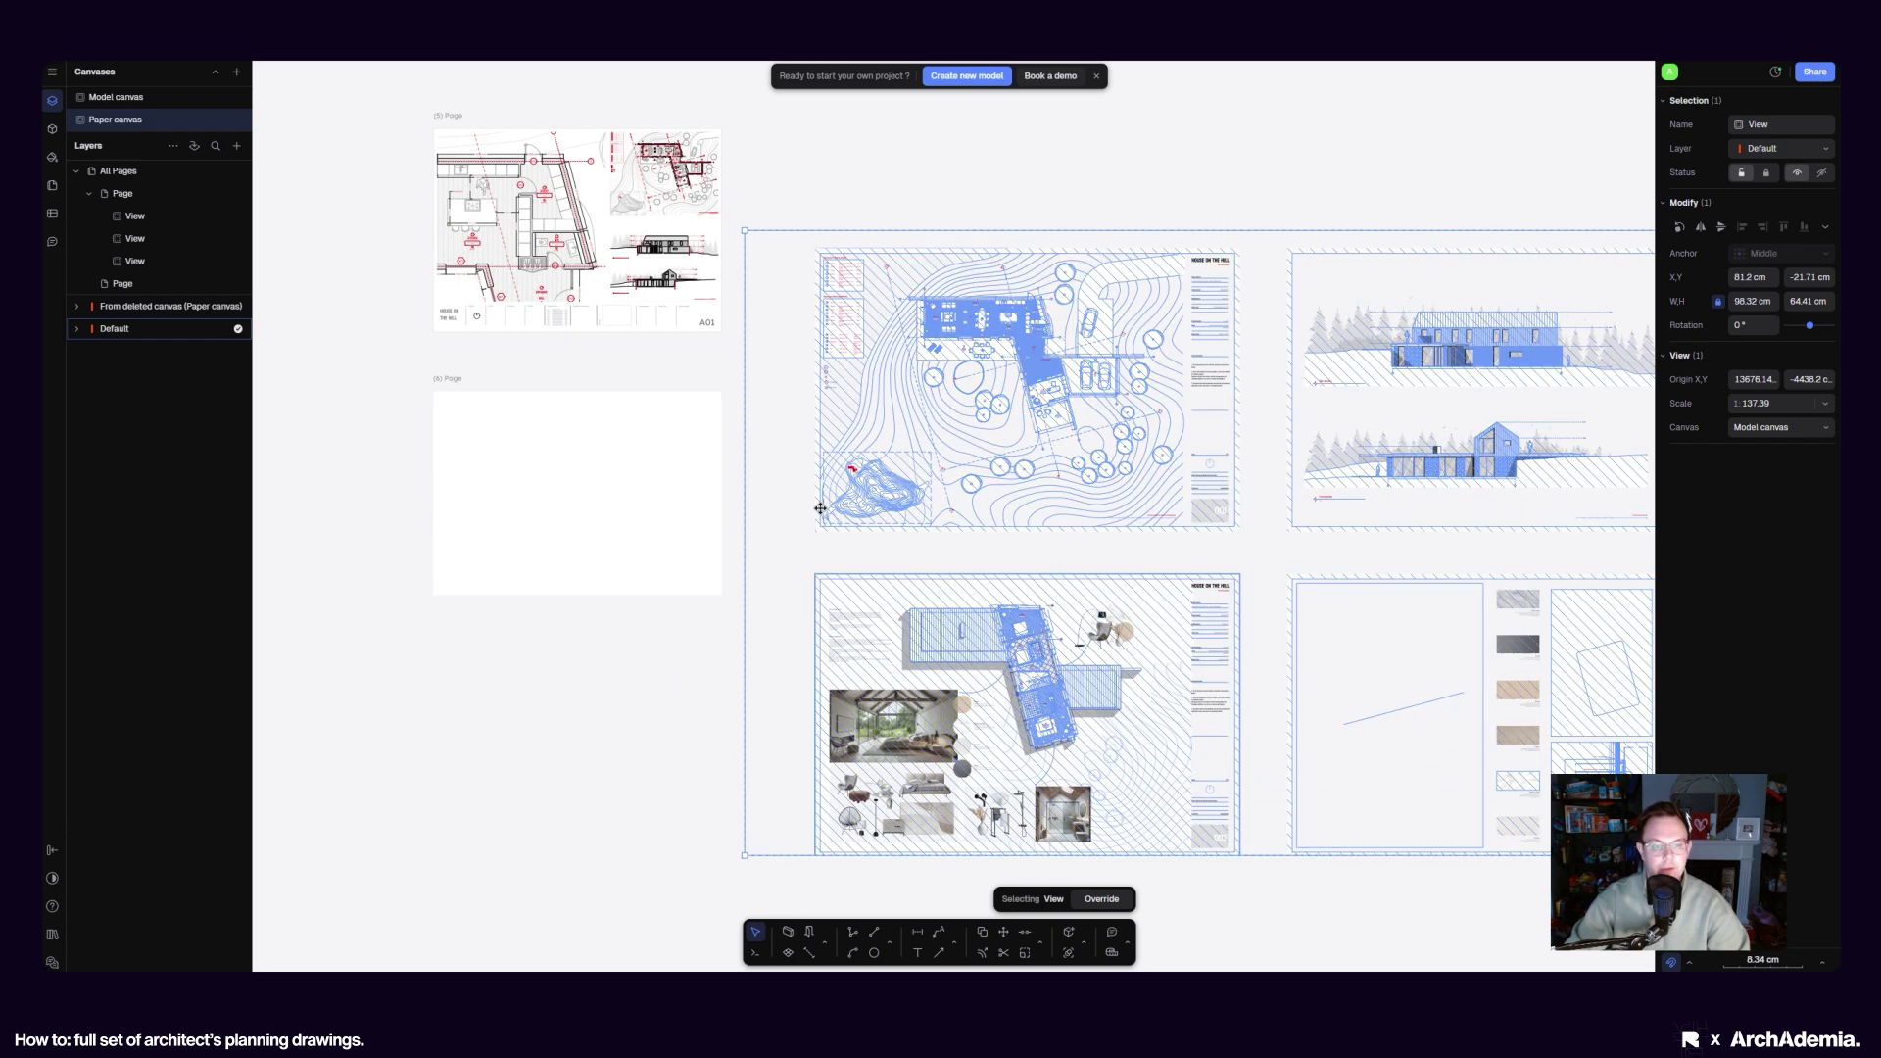
Edit the view's clipping path, pulling its bottom and right edges in to the site plan
double_click(820, 508)
left_click(749, 552)
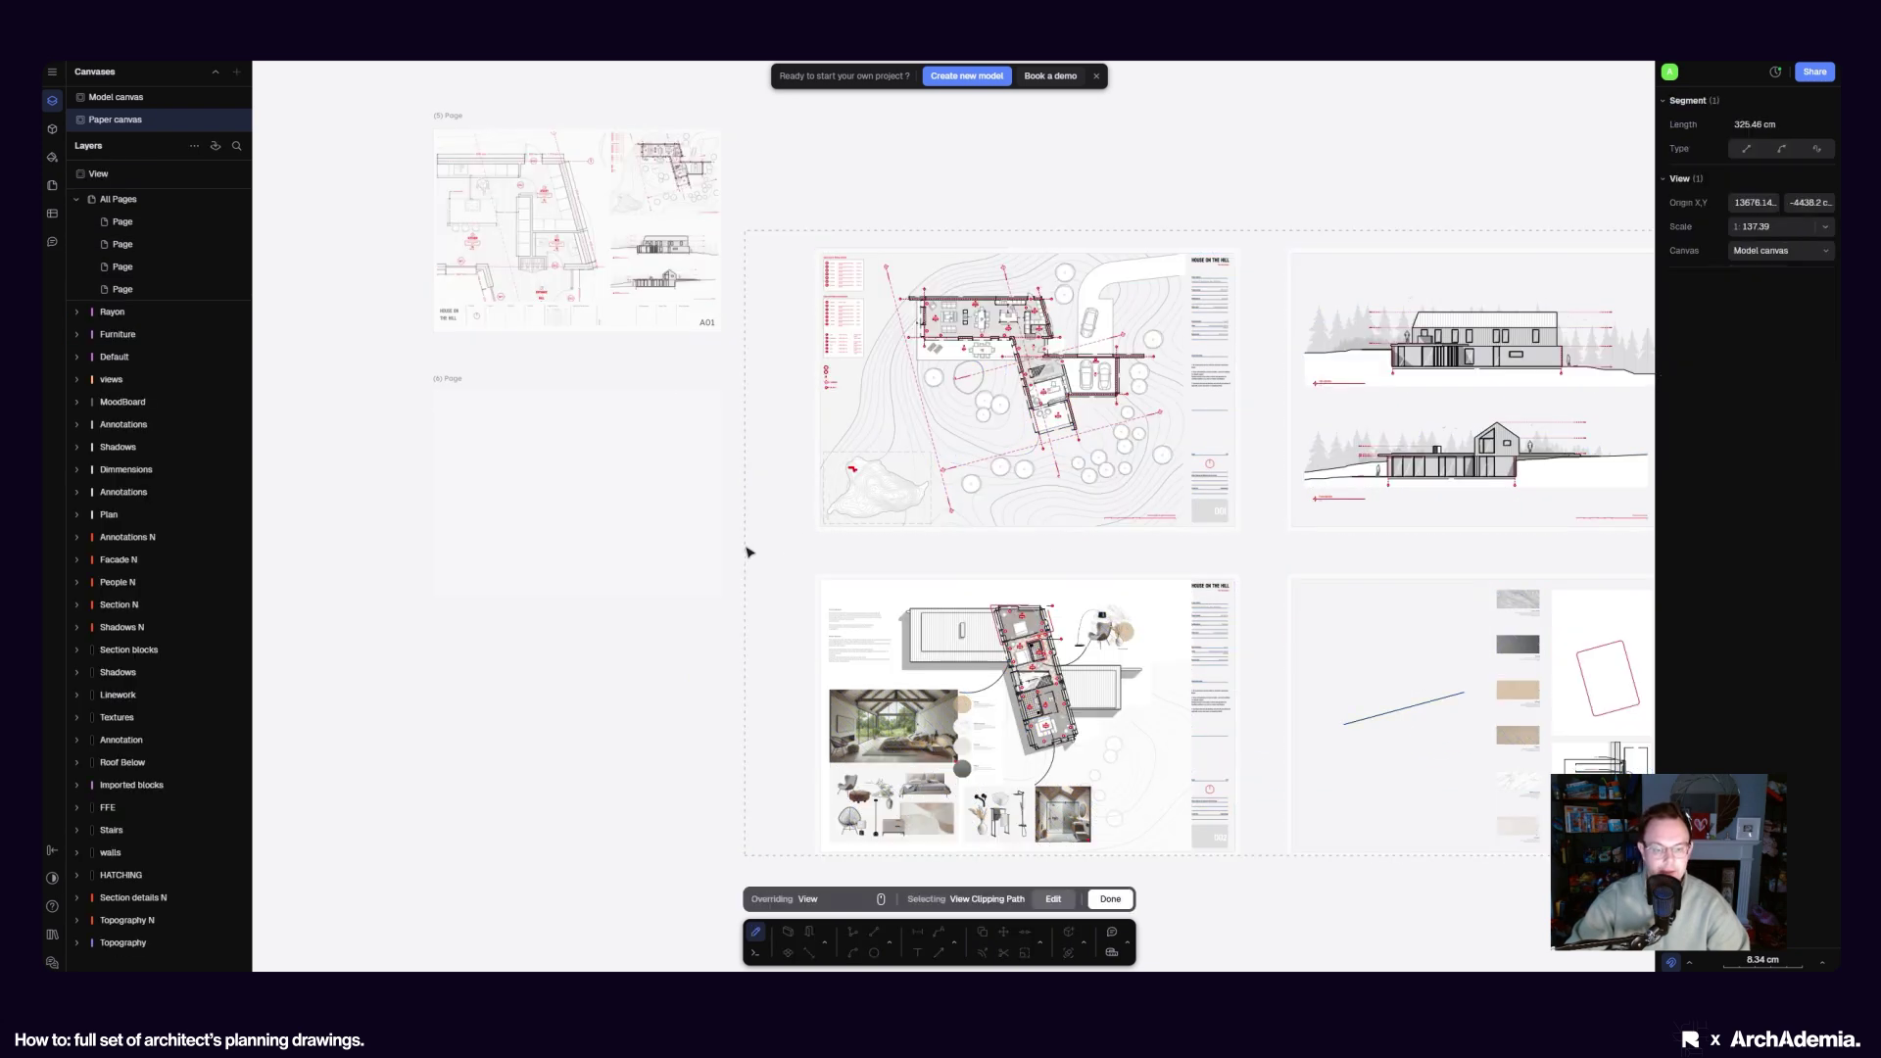
key("Escape")
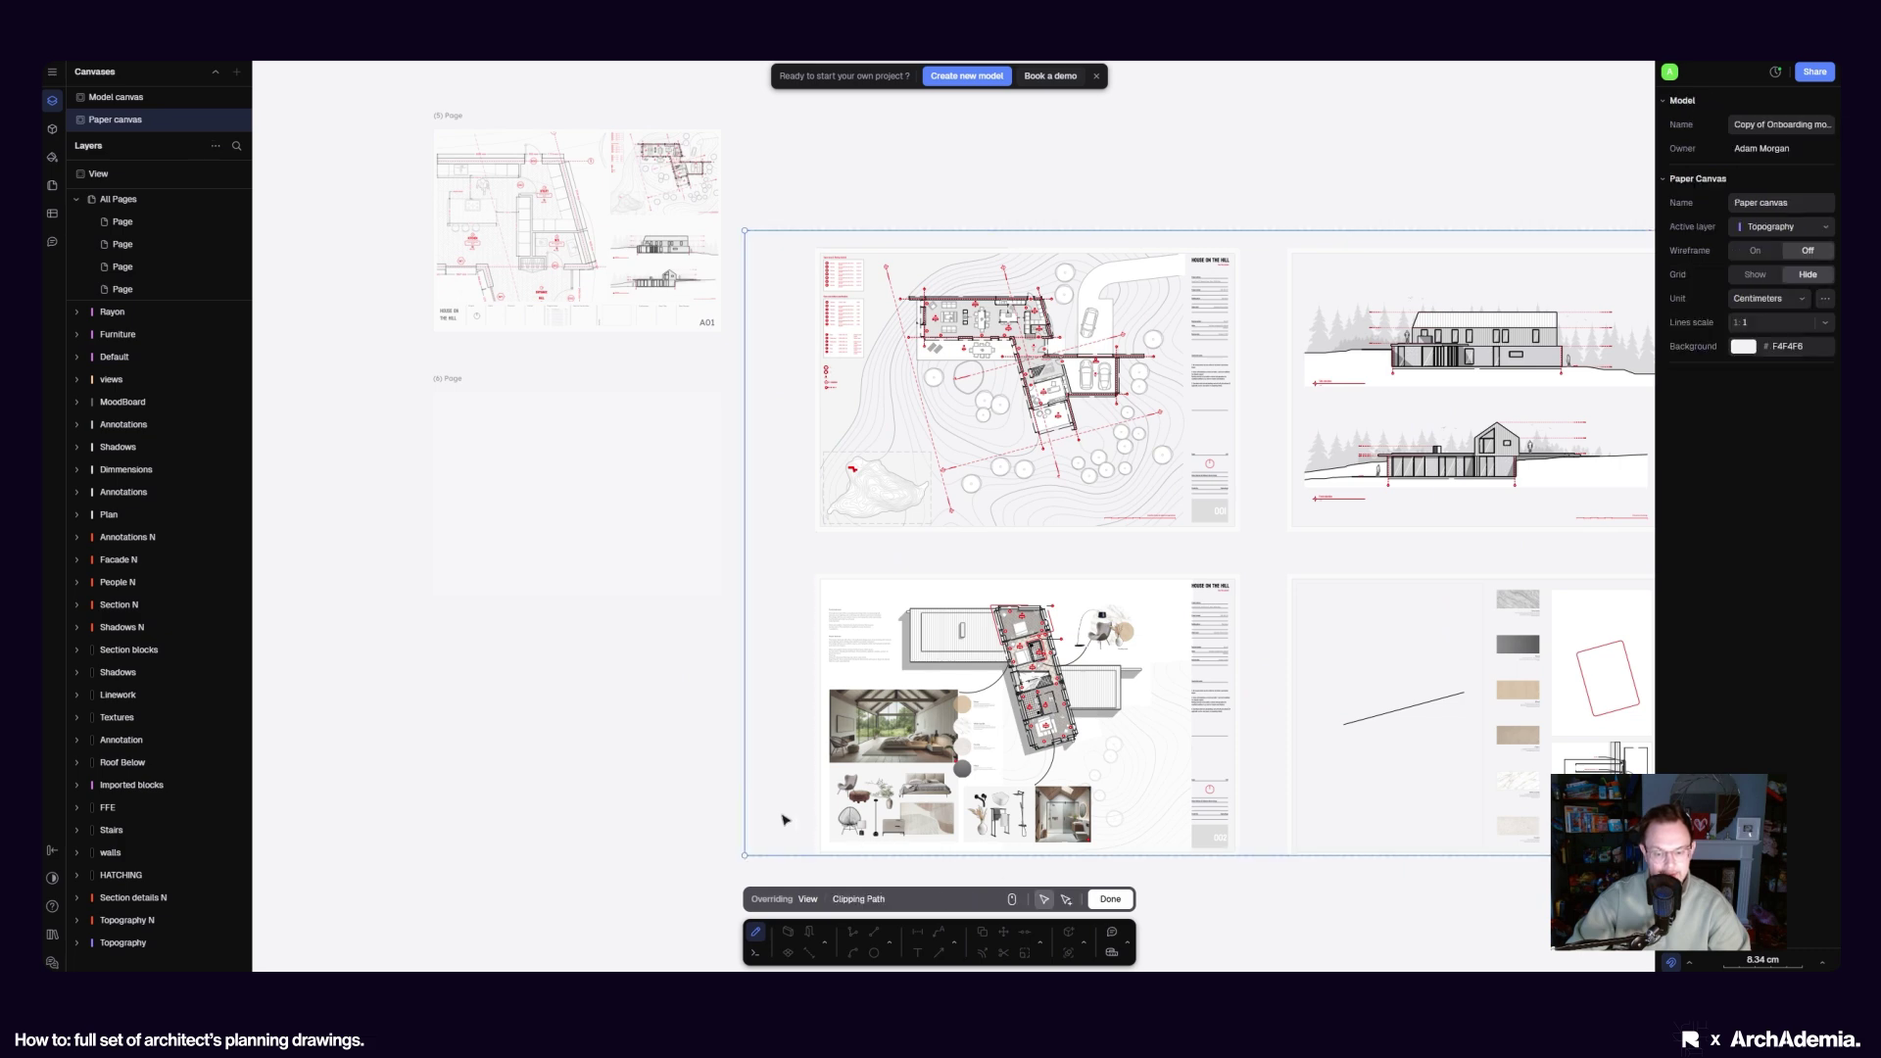
scroll(785, 727, "right", 2)
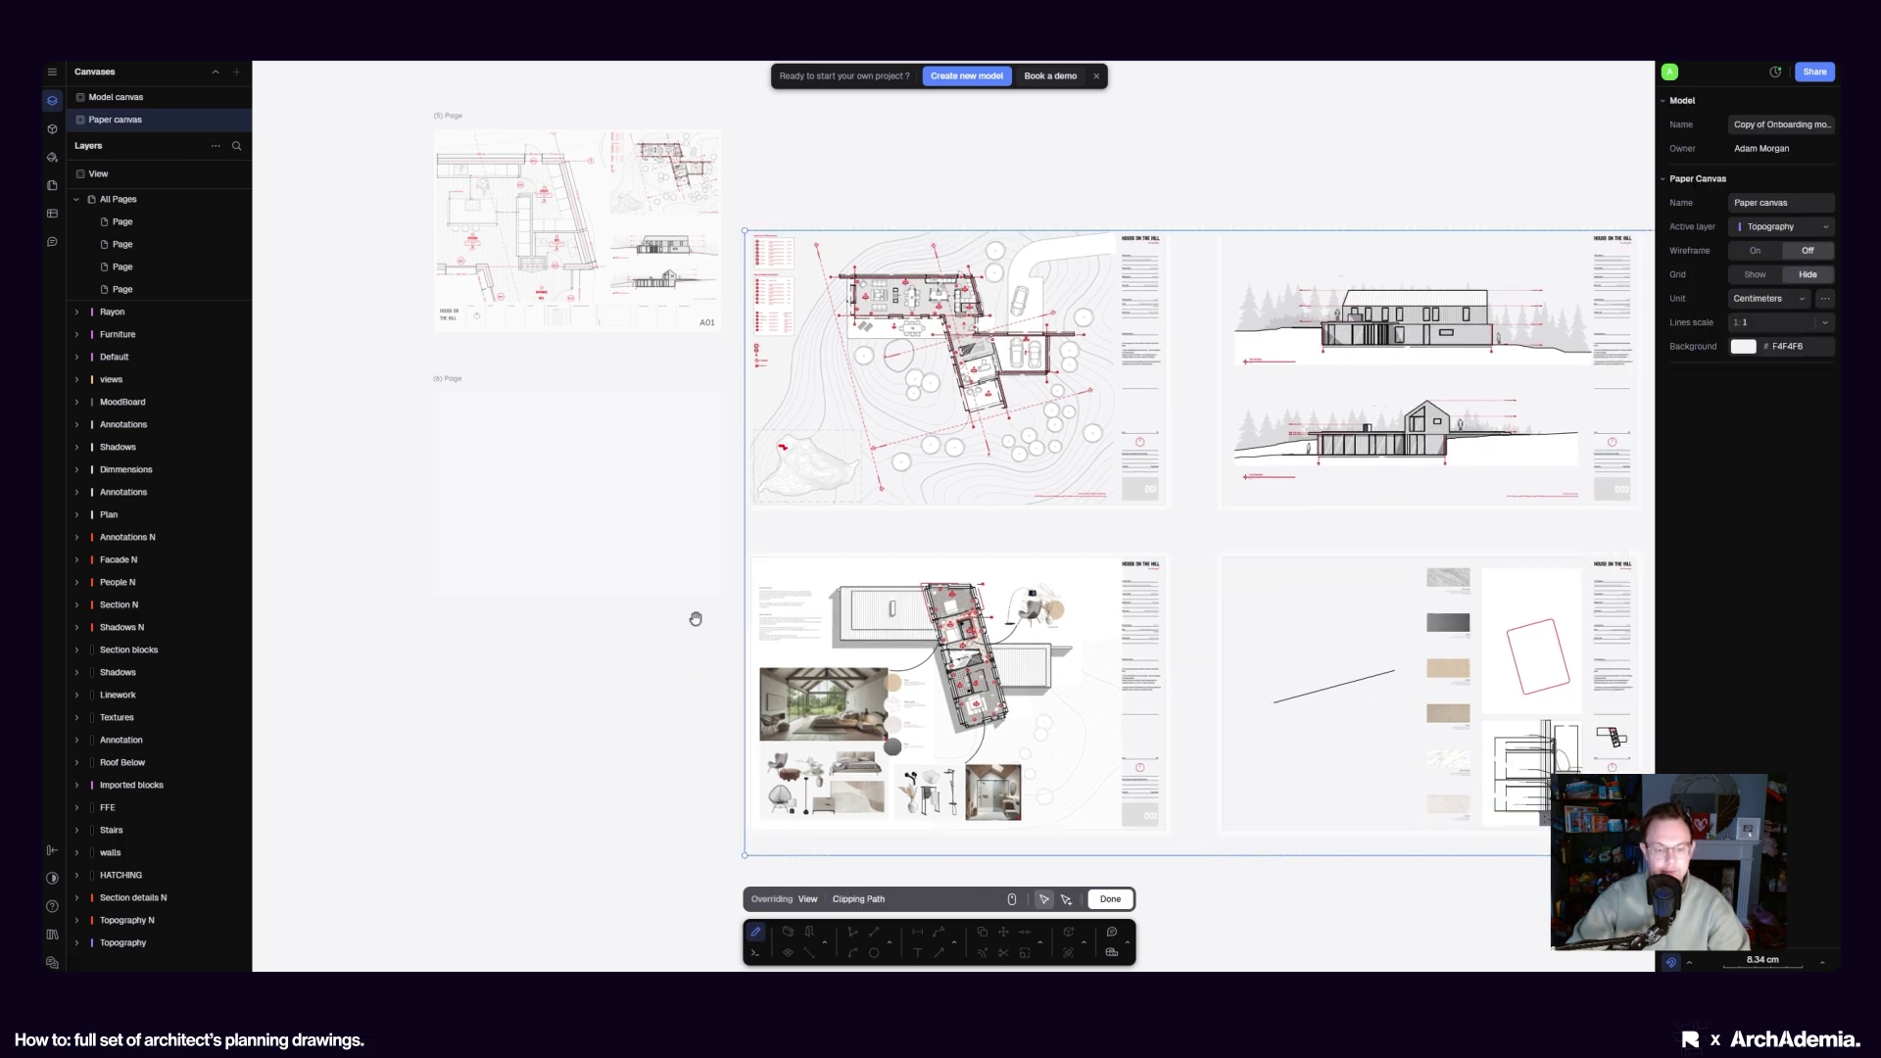
left_click_drag(980, 857, 980, 514)
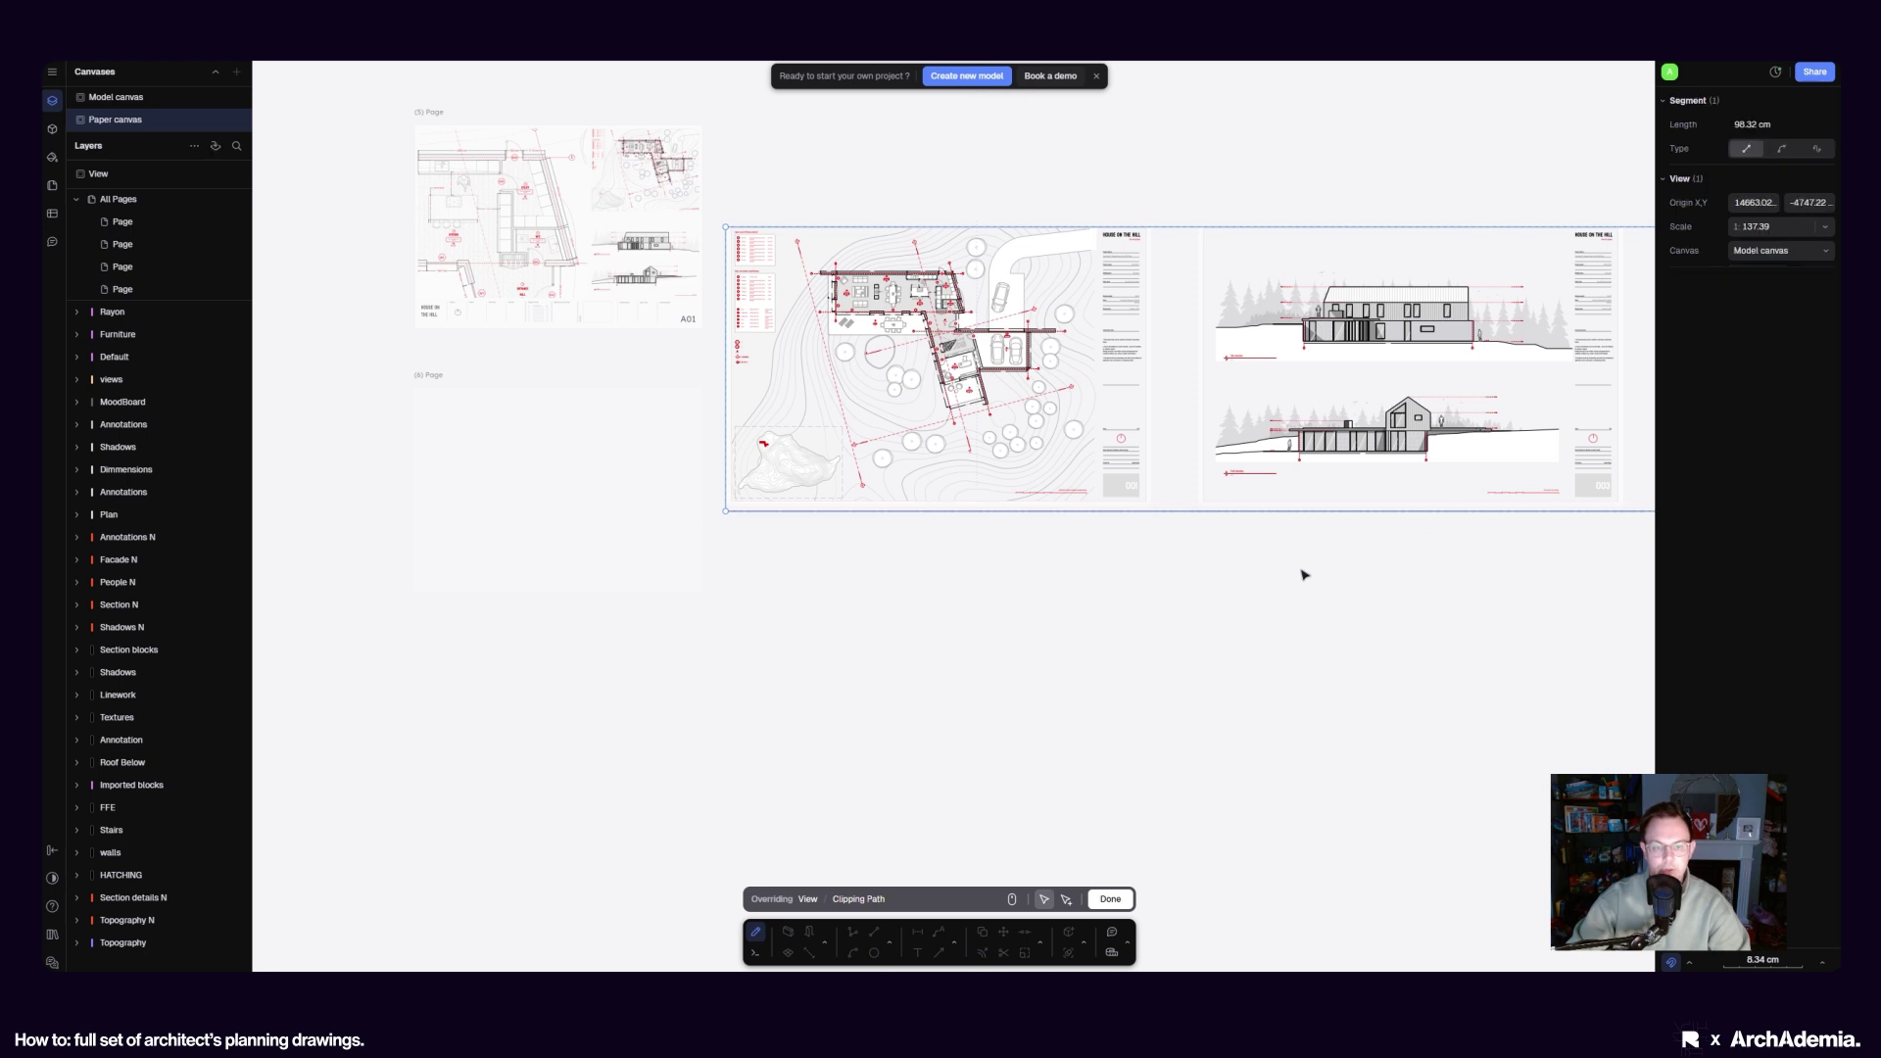
scroll(1299, 564, "right", 4)
left_click_drag(1484, 462, 598, 456)
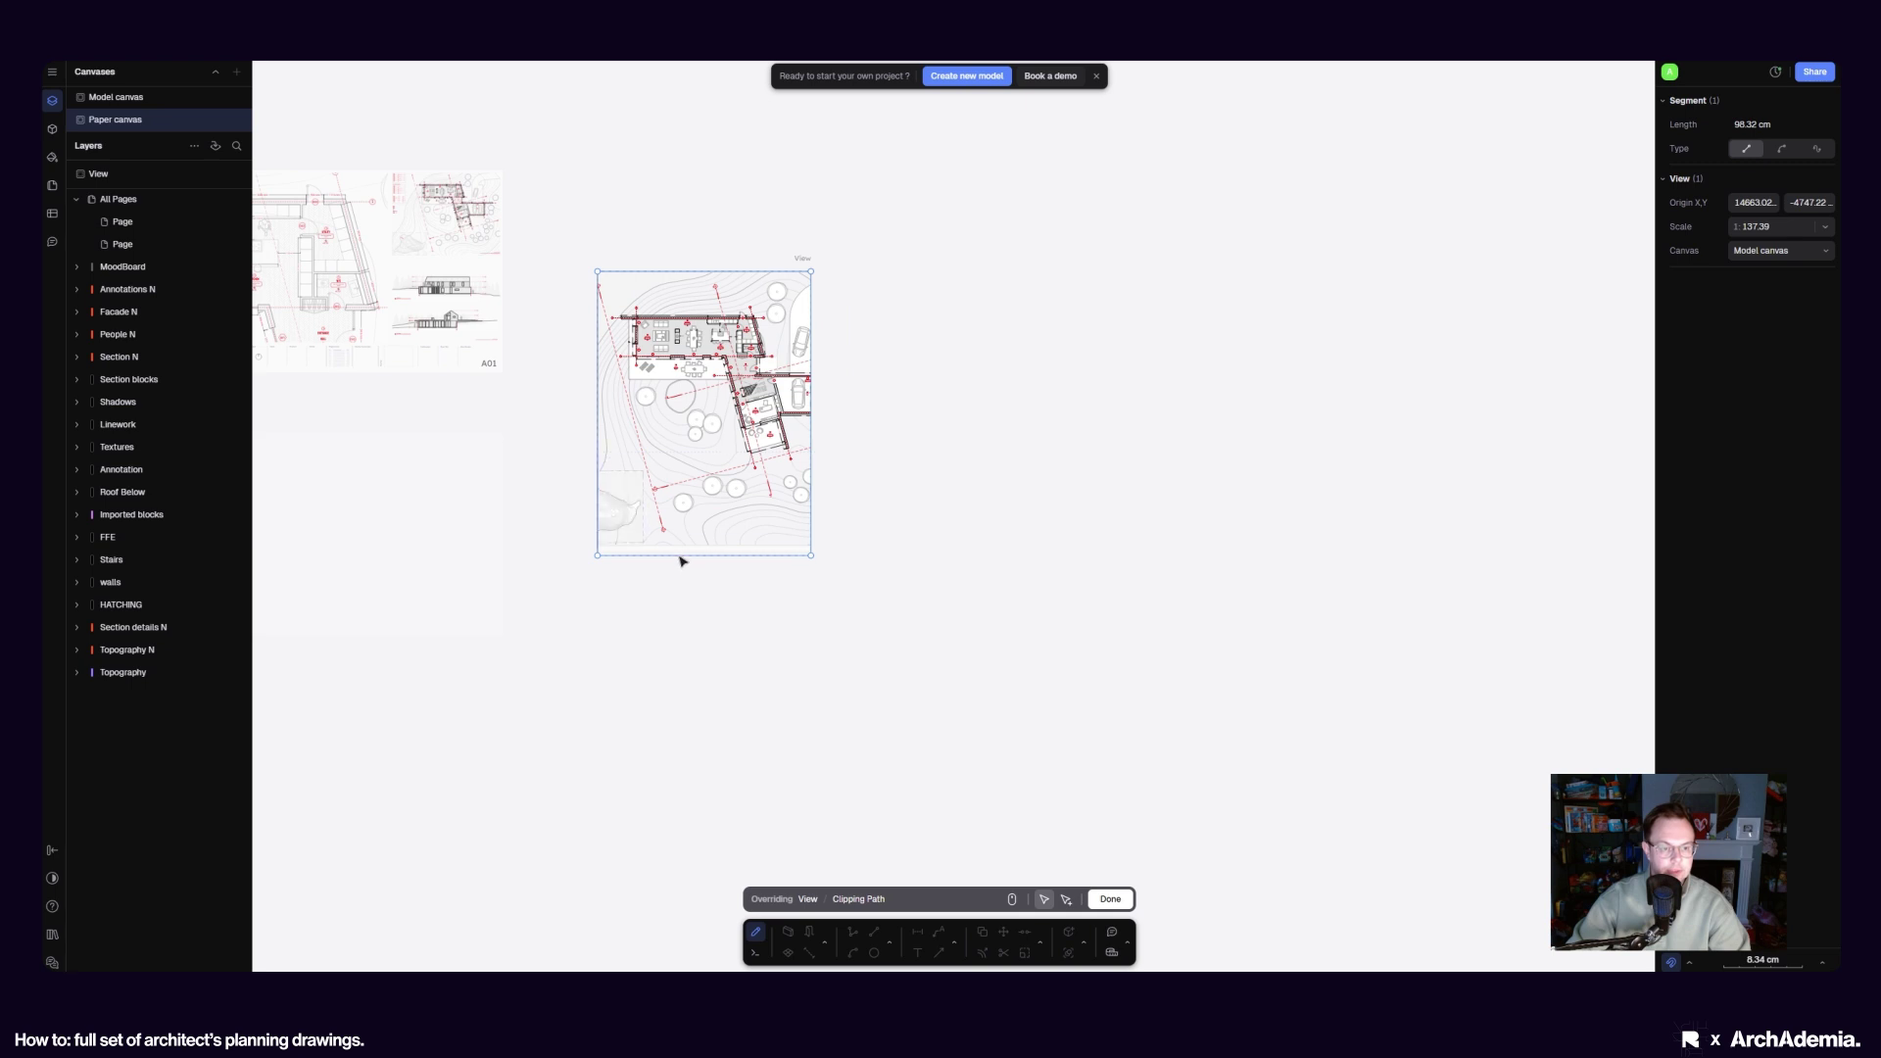
left_click_drag(683, 558, 676, 412)
middle_click_drag(567, 559, 966, 567)
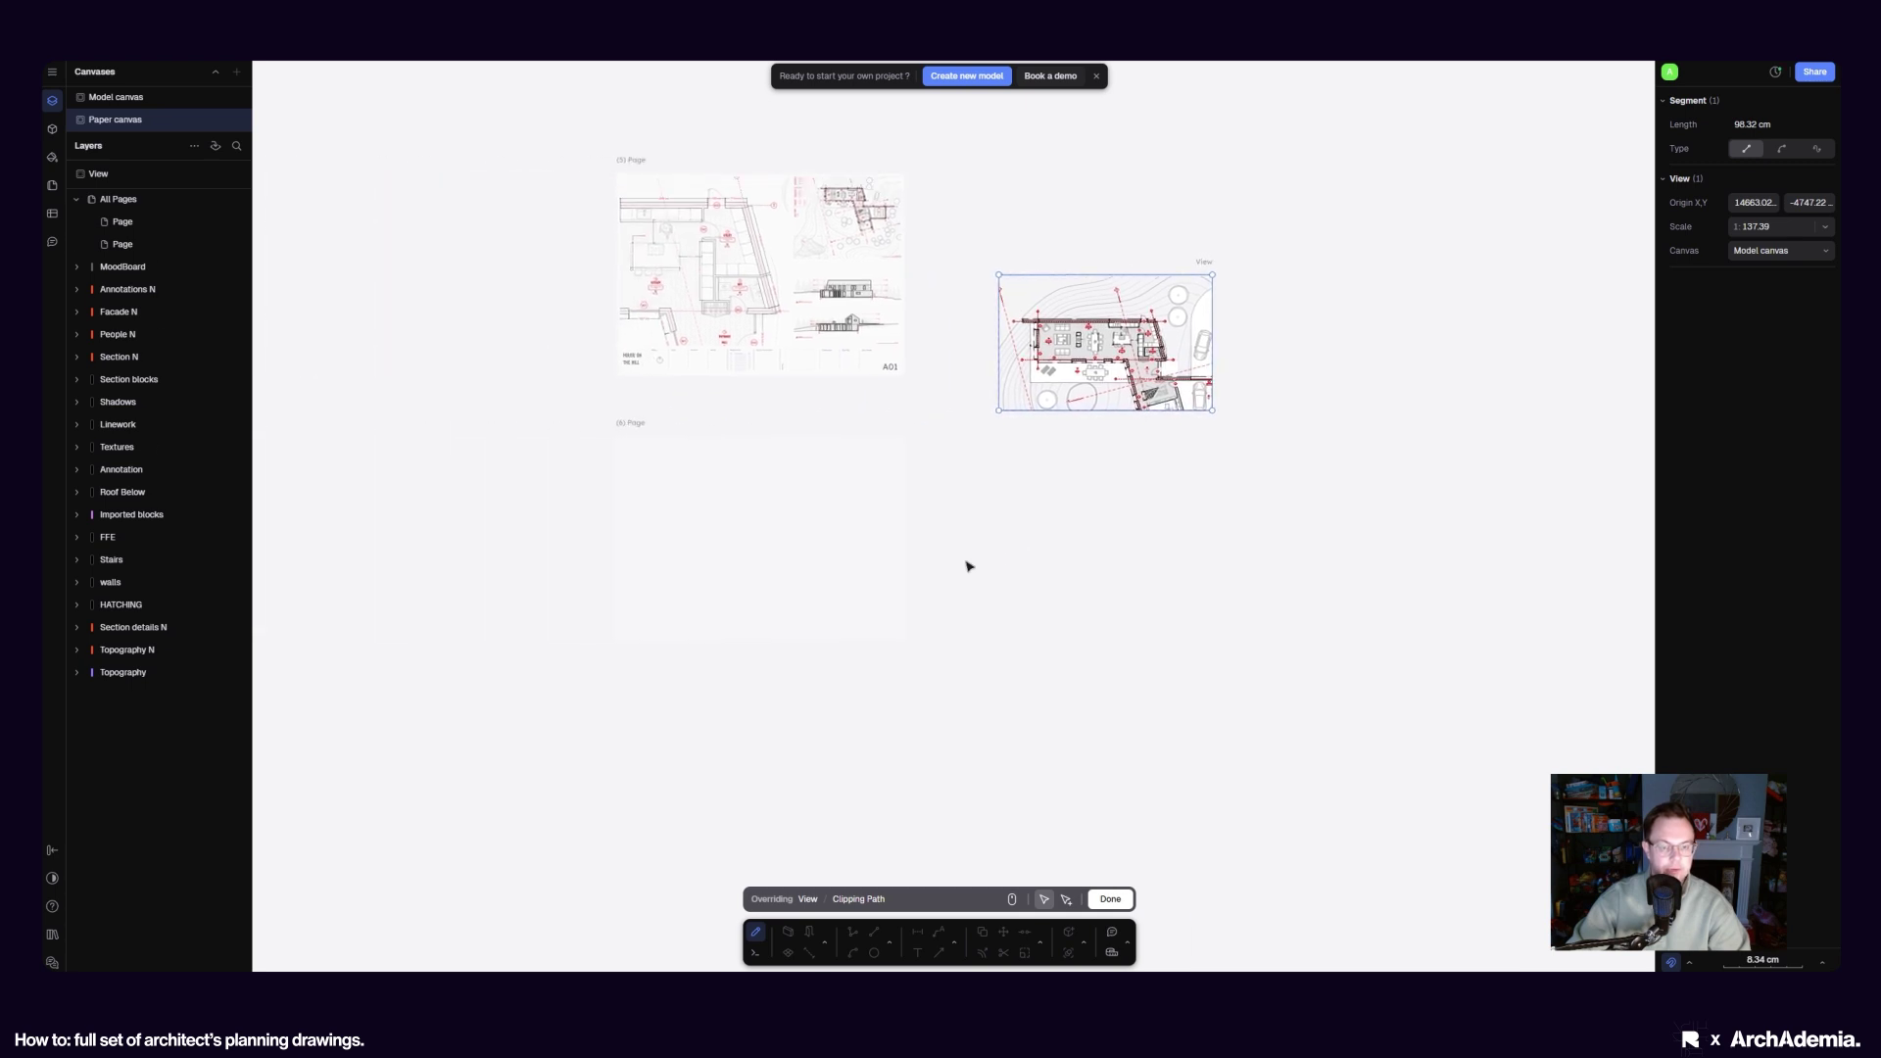
left_click(1110, 898)
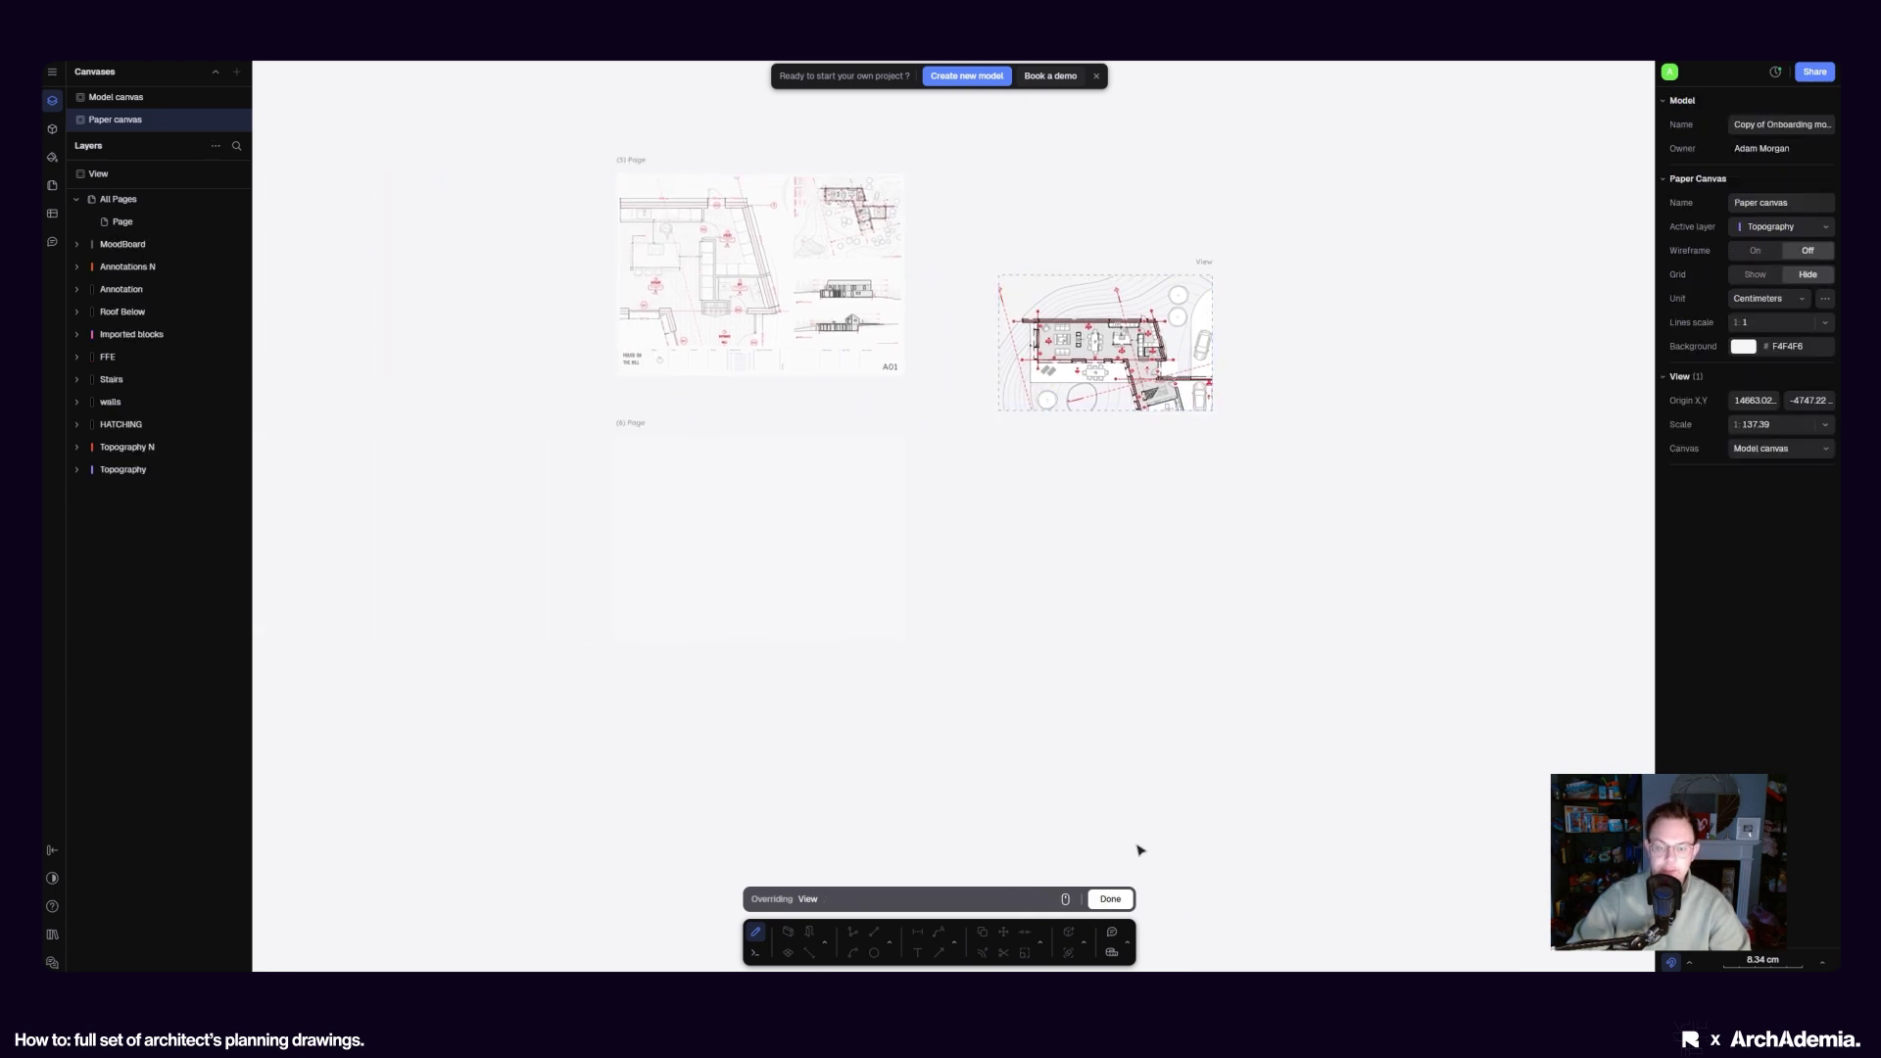
Move the site plan view onto the blank lower page and set its scale to 1:200
left_click(1110, 898)
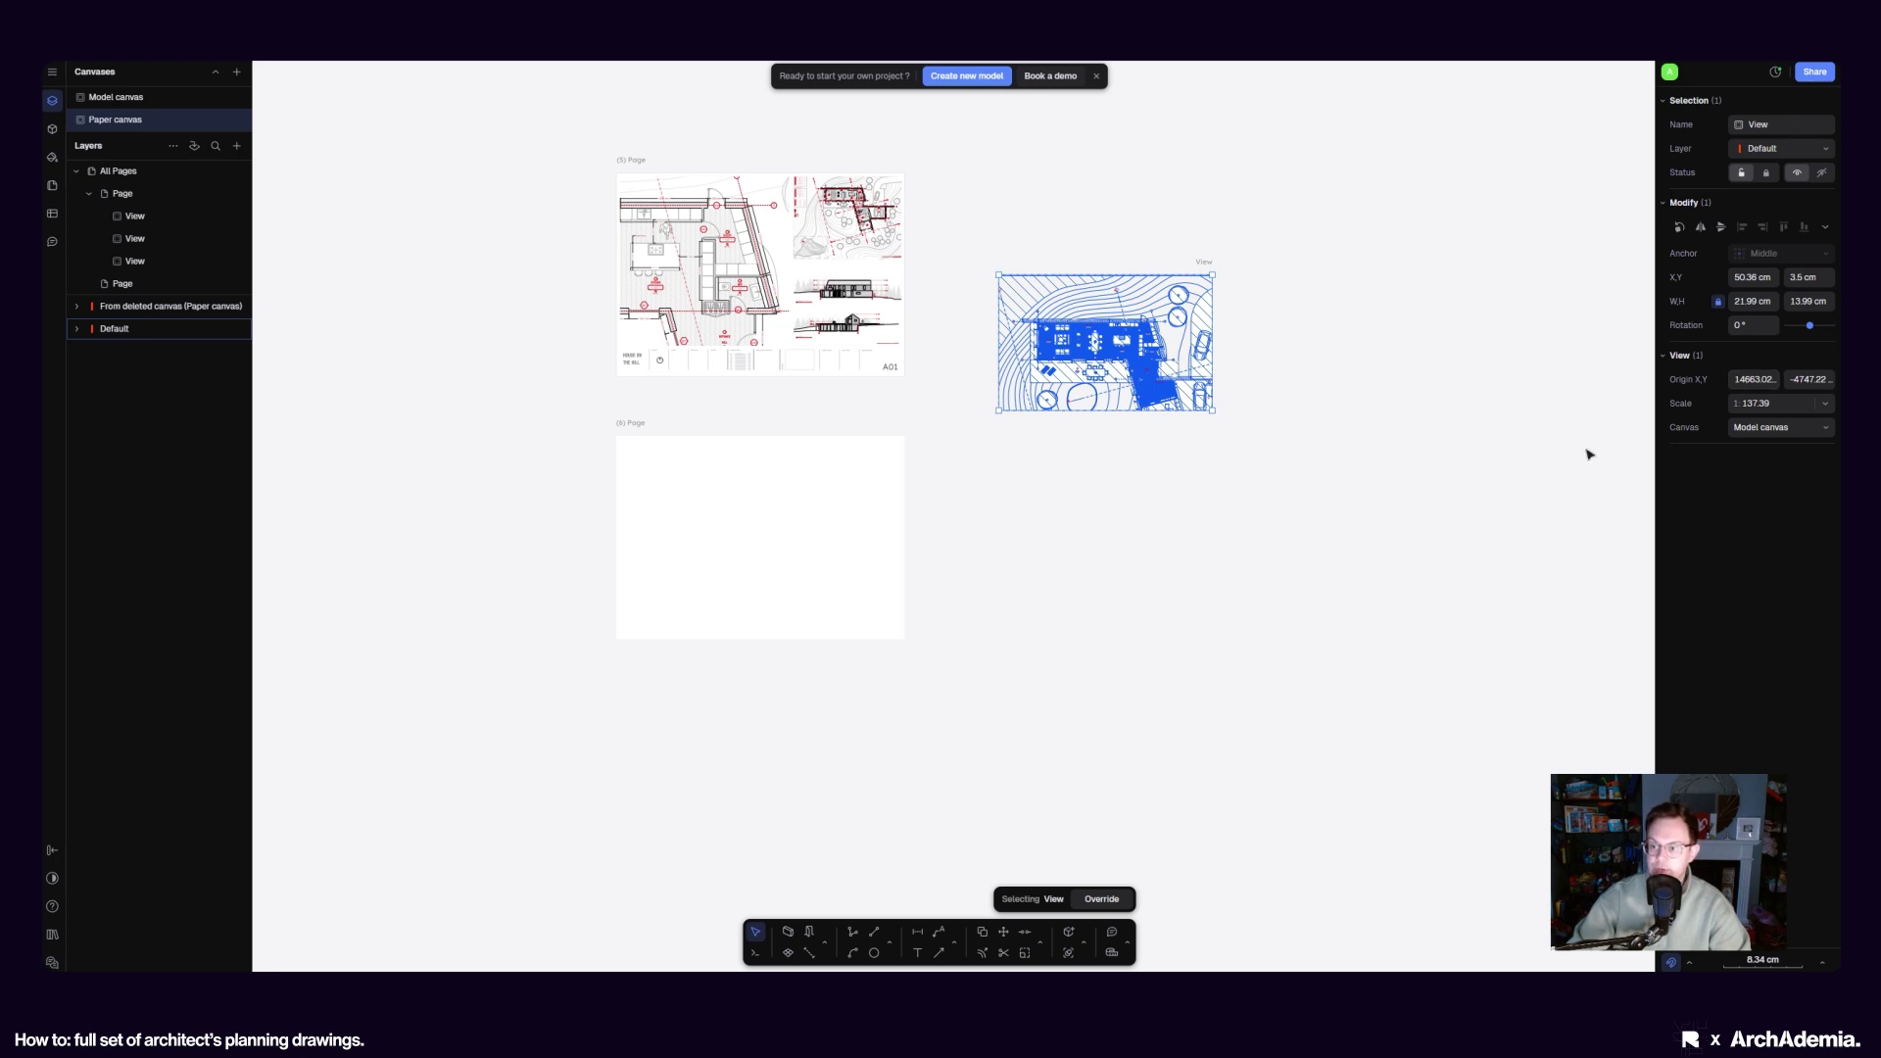
left_click_drag(1146, 408, 801, 602)
left_click(1823, 406)
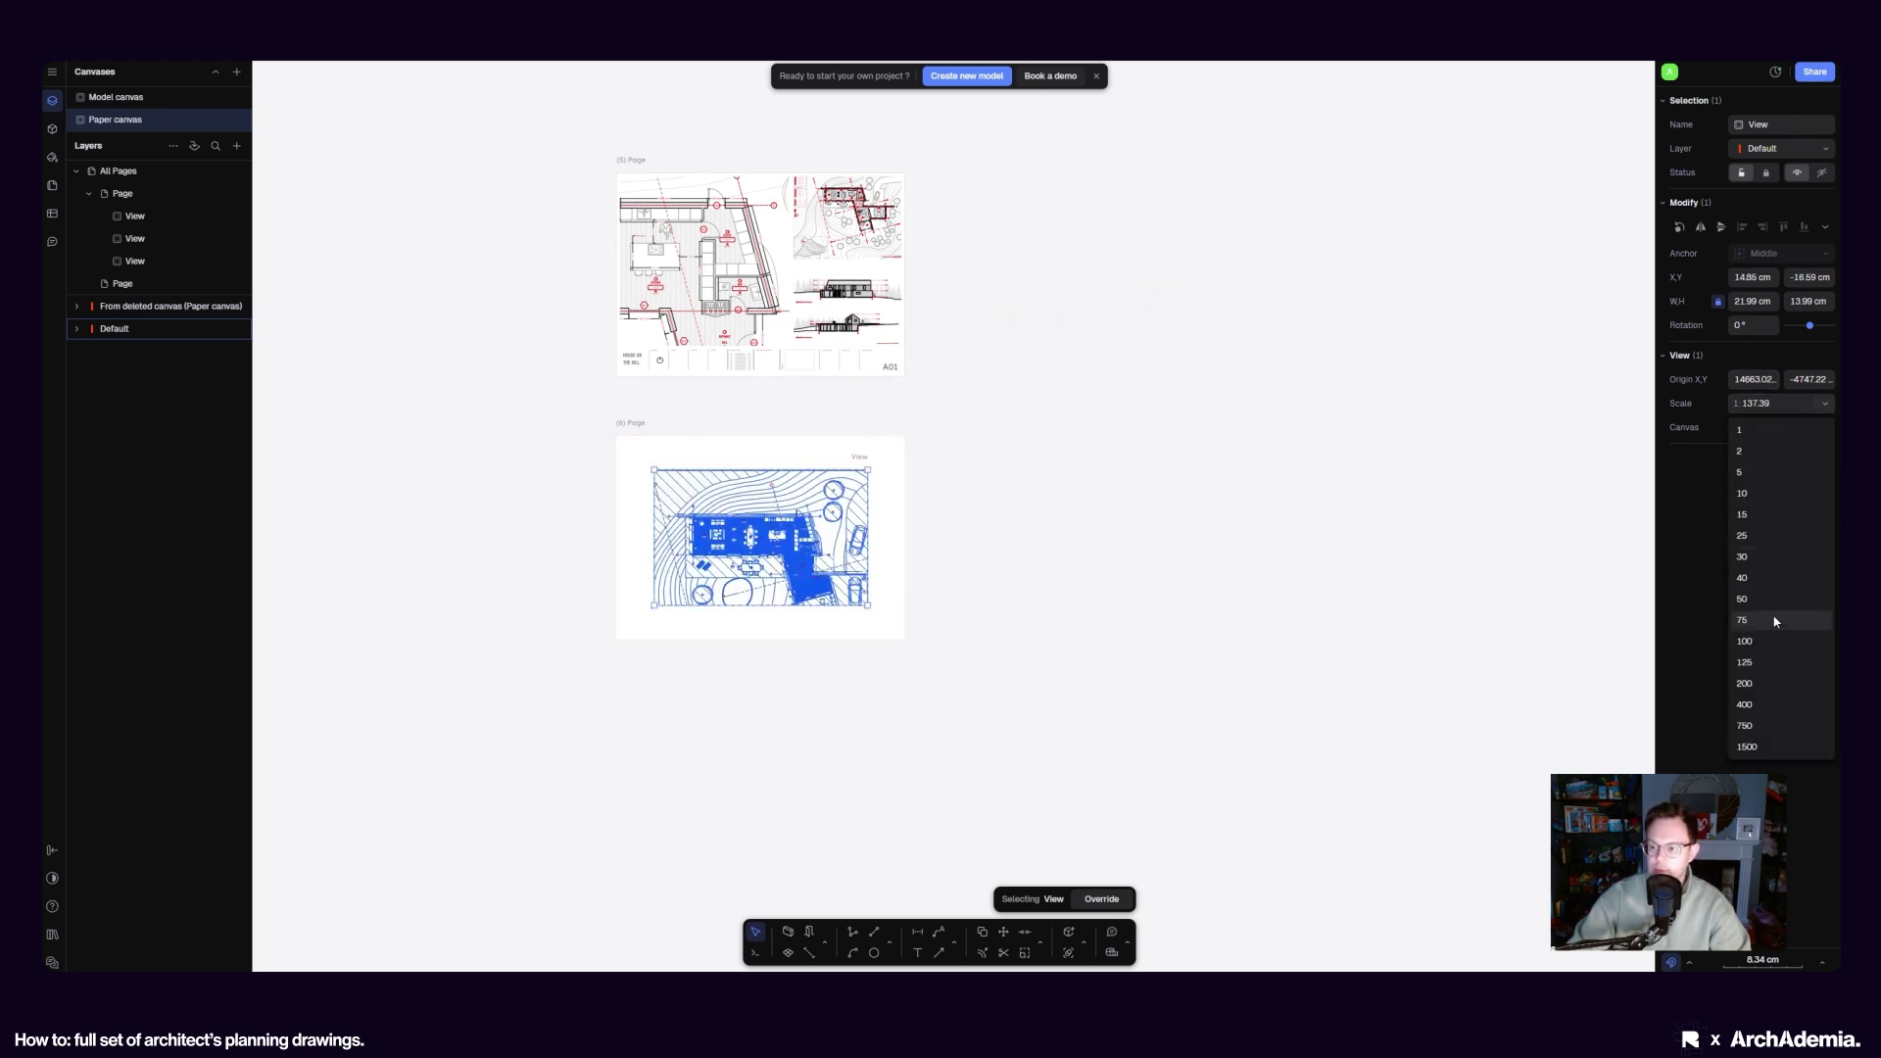
left_click(1764, 684)
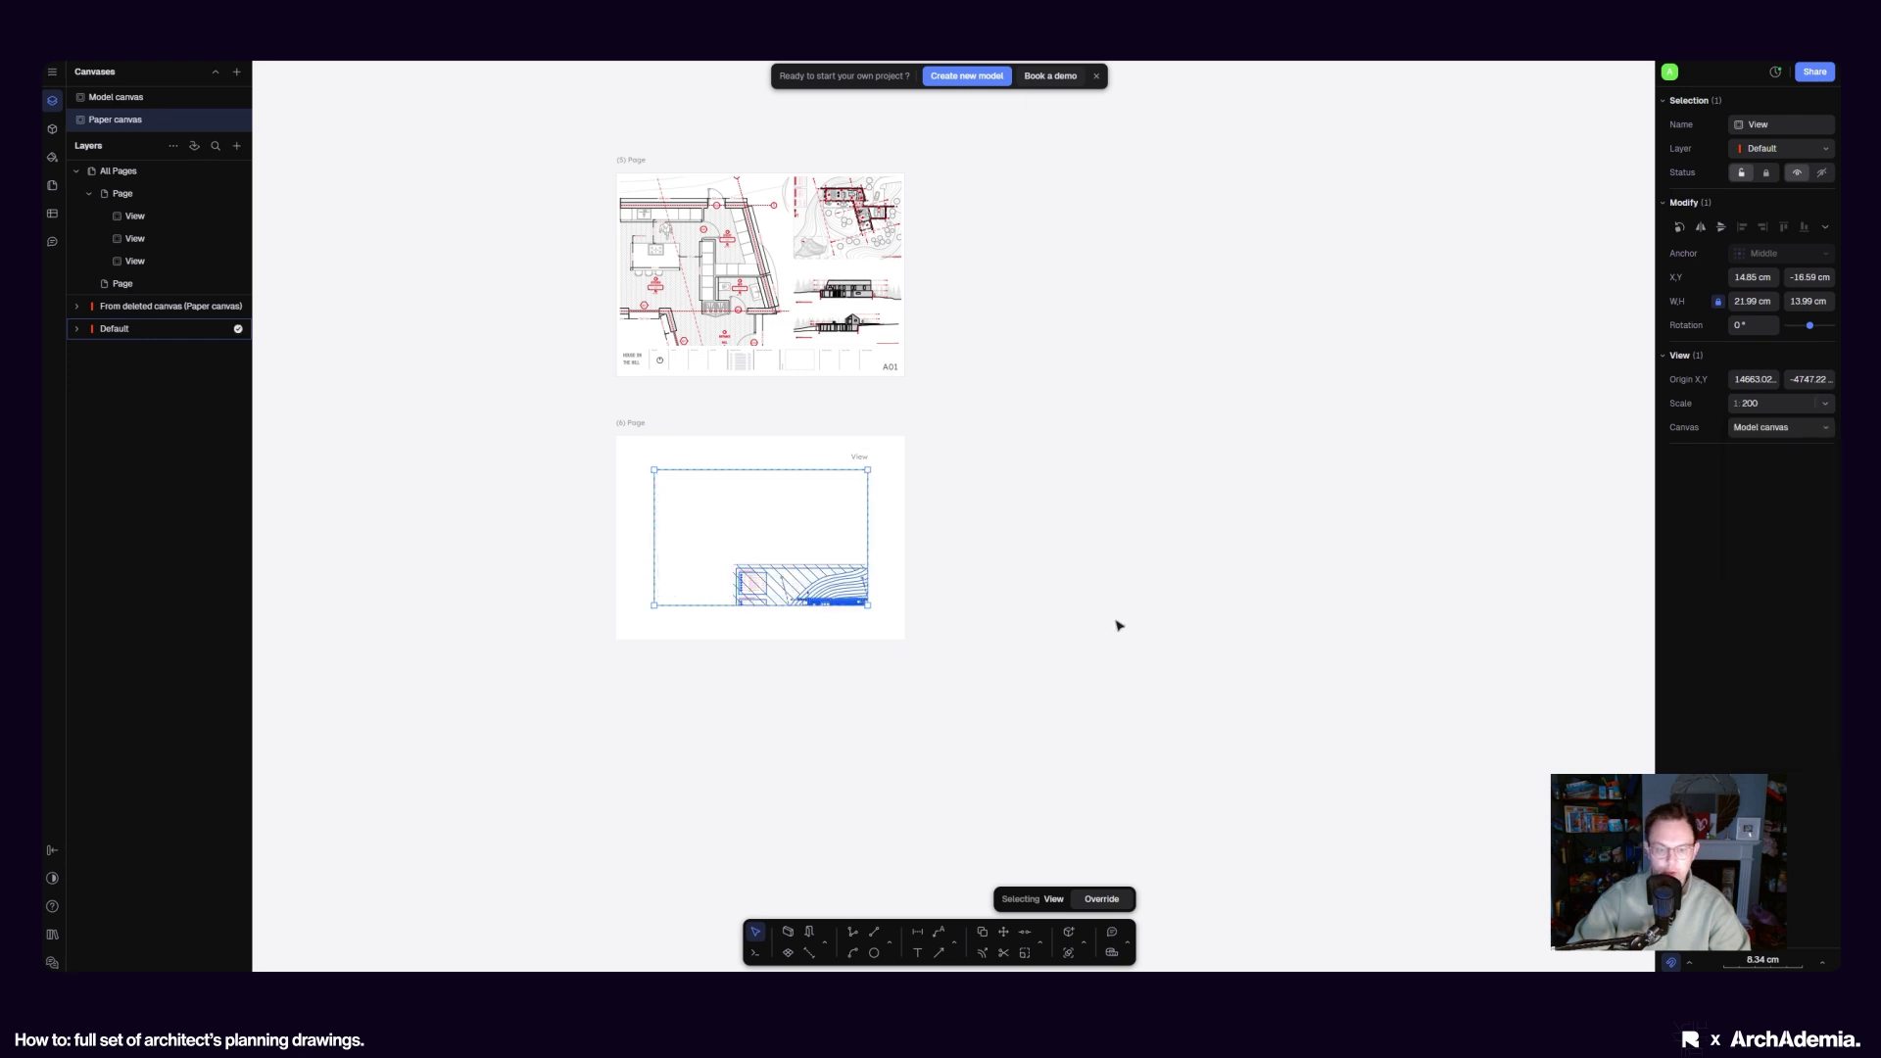
scroll(818, 627, "down", 2)
left_click_drag(784, 541, 774, 531)
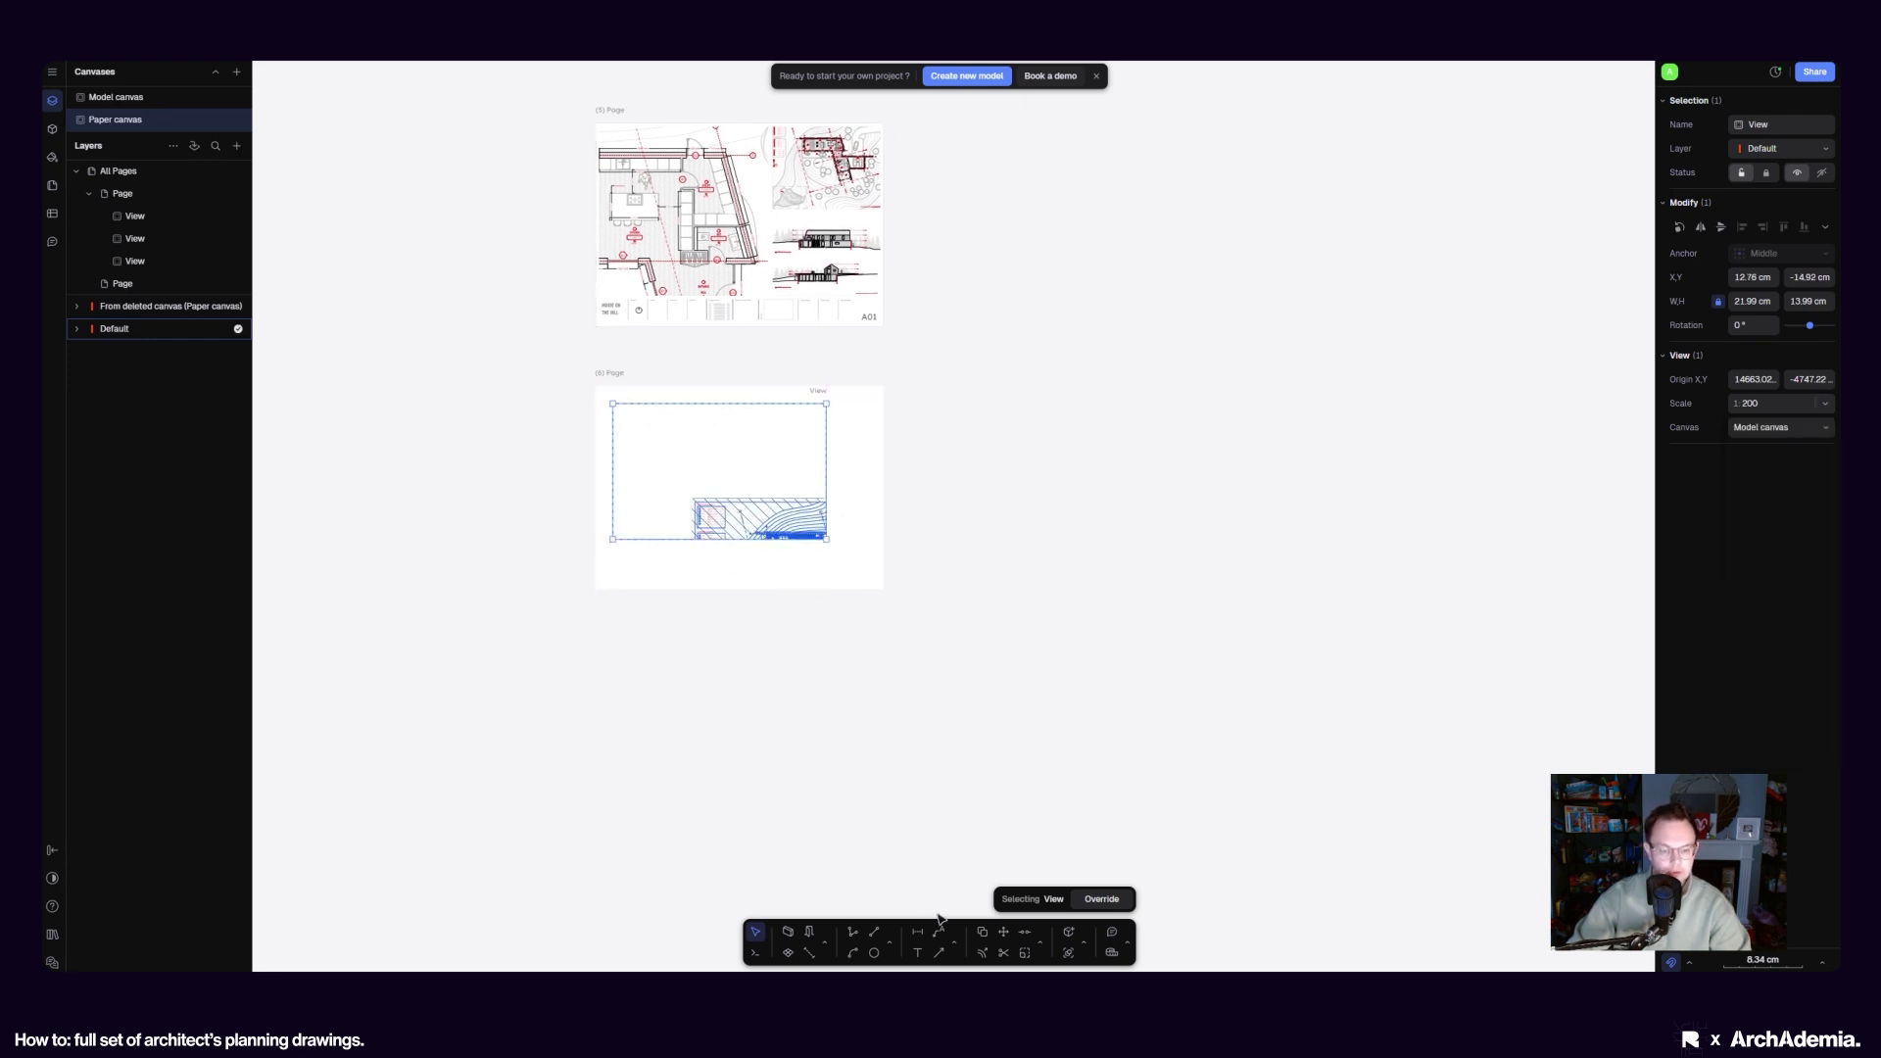
Refit the view's clipping path, extending its bottom and right and lowering its top edge
double_click(686, 540)
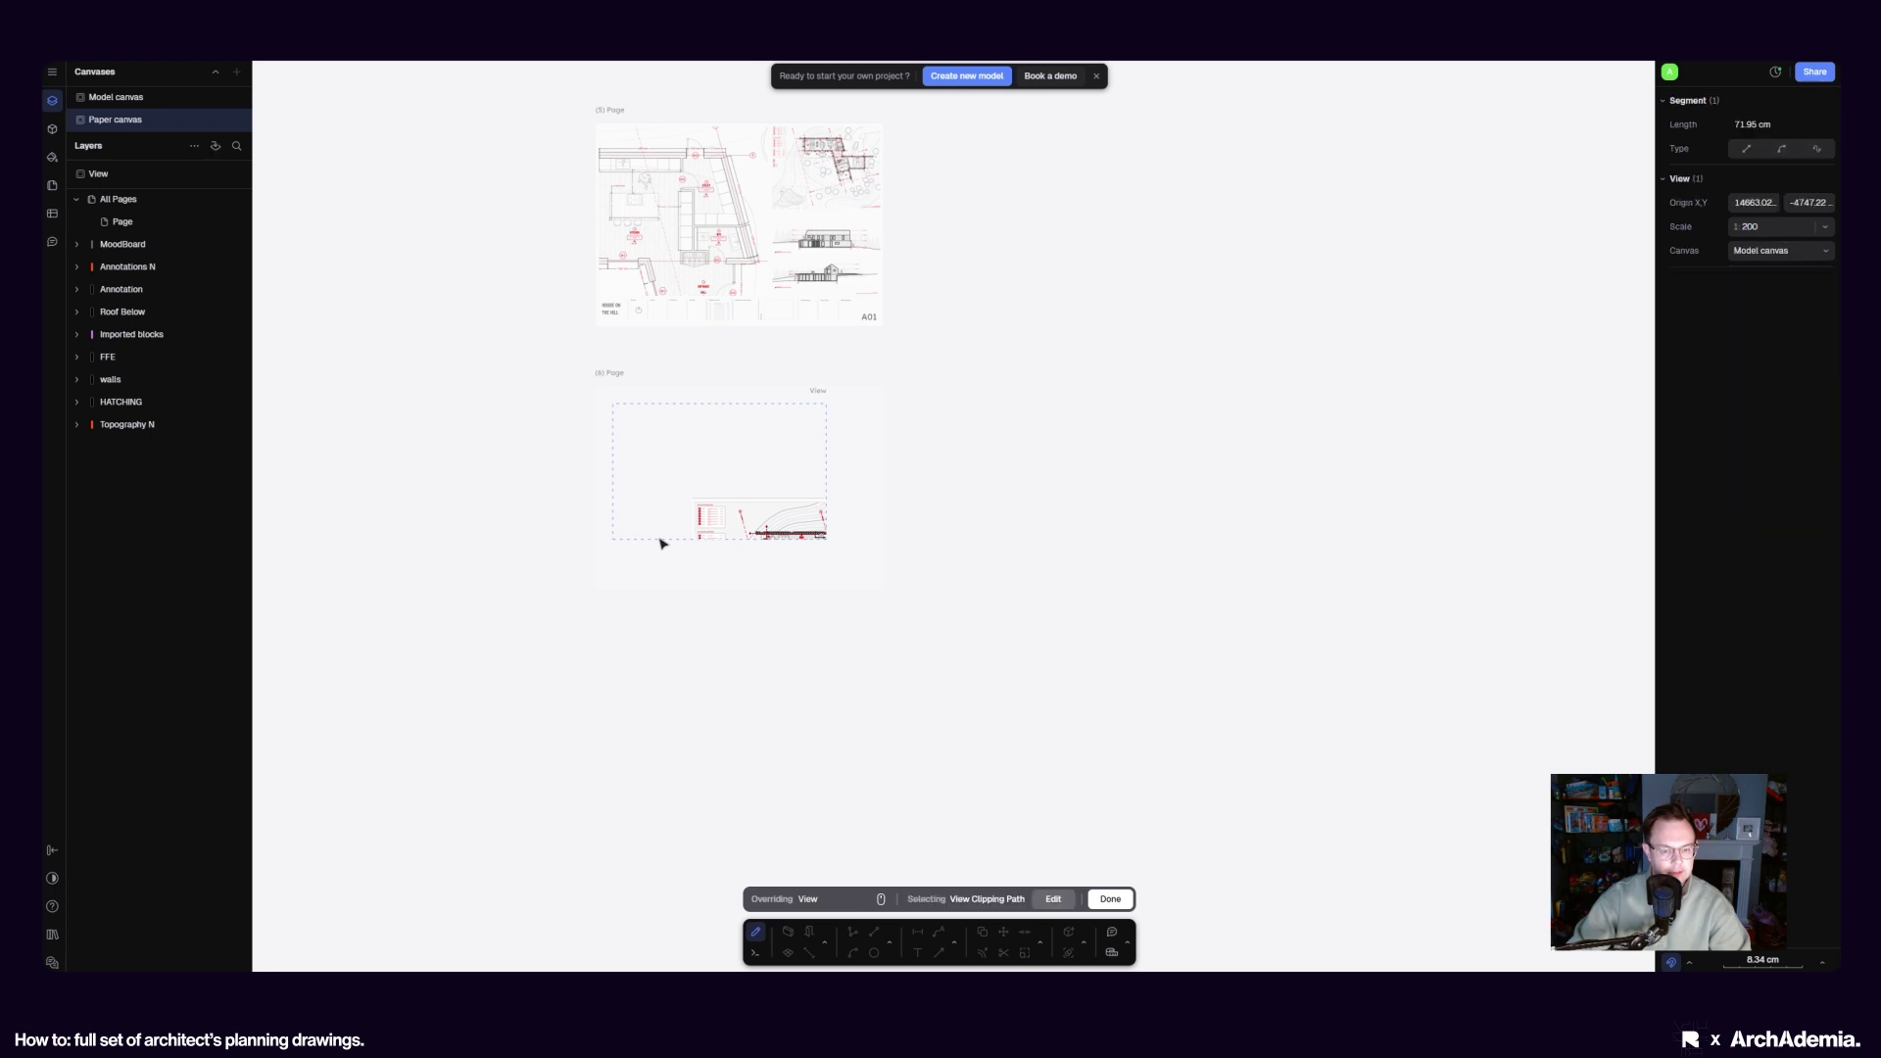
left_click(1046, 897)
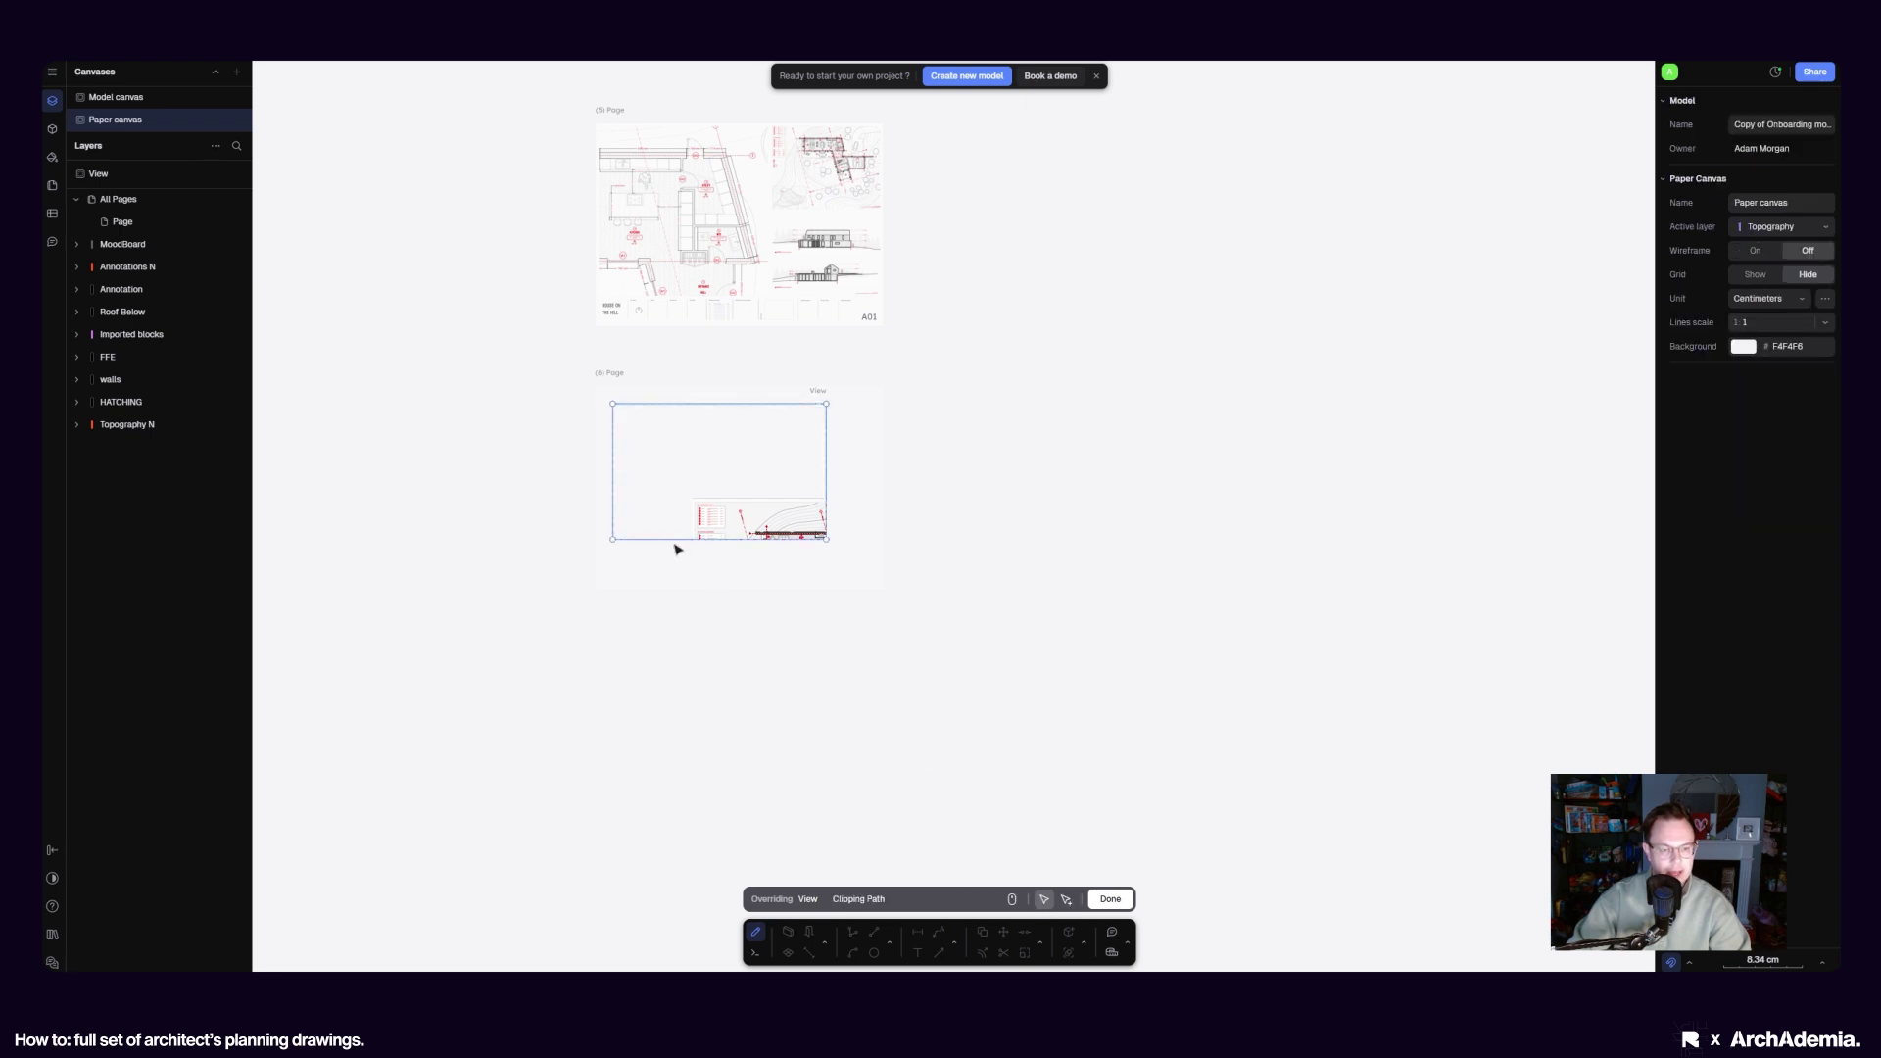
left_click_drag(673, 538, 672, 619)
left_click_drag(614, 542, 739, 546)
left_click_drag(826, 470, 924, 466)
left_click_drag(846, 404, 847, 512)
left_click(1156, 683)
left_click(1110, 899)
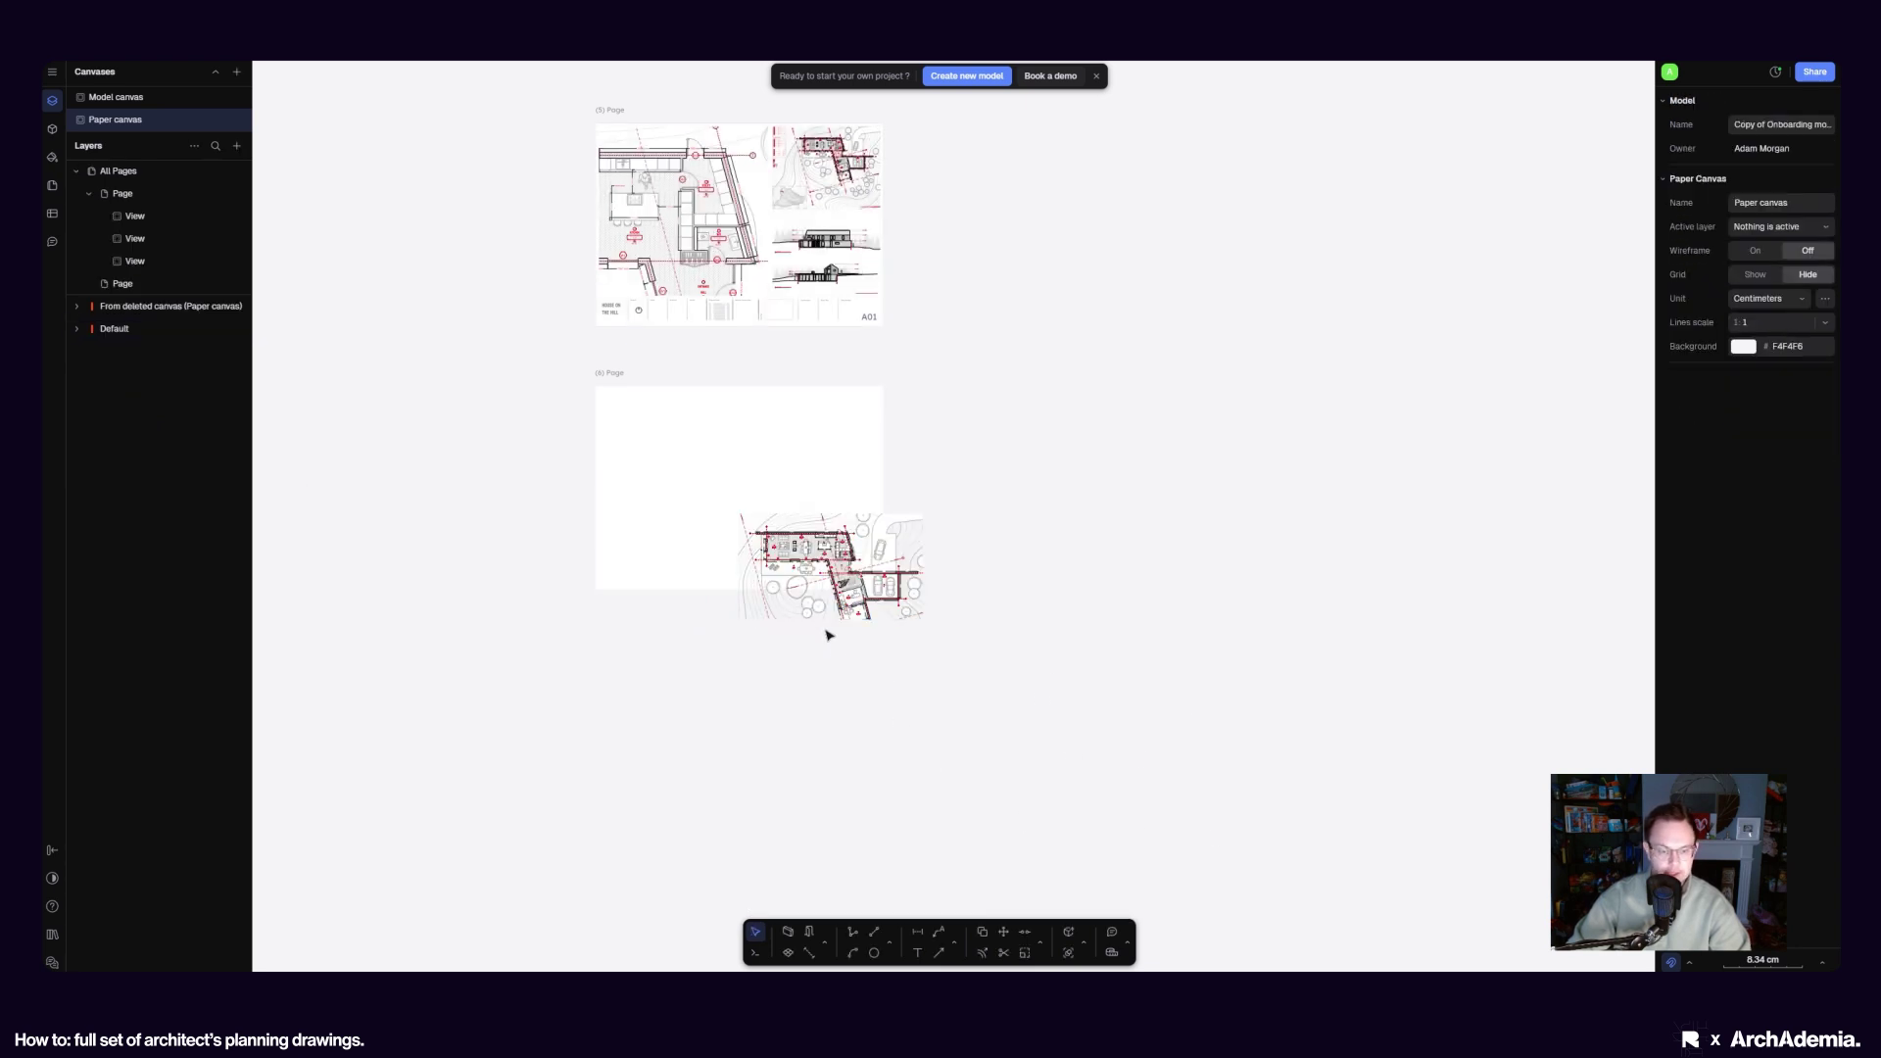
Reposition the cropped site plan view within the lower page
left_click_drag(823, 625, 727, 542)
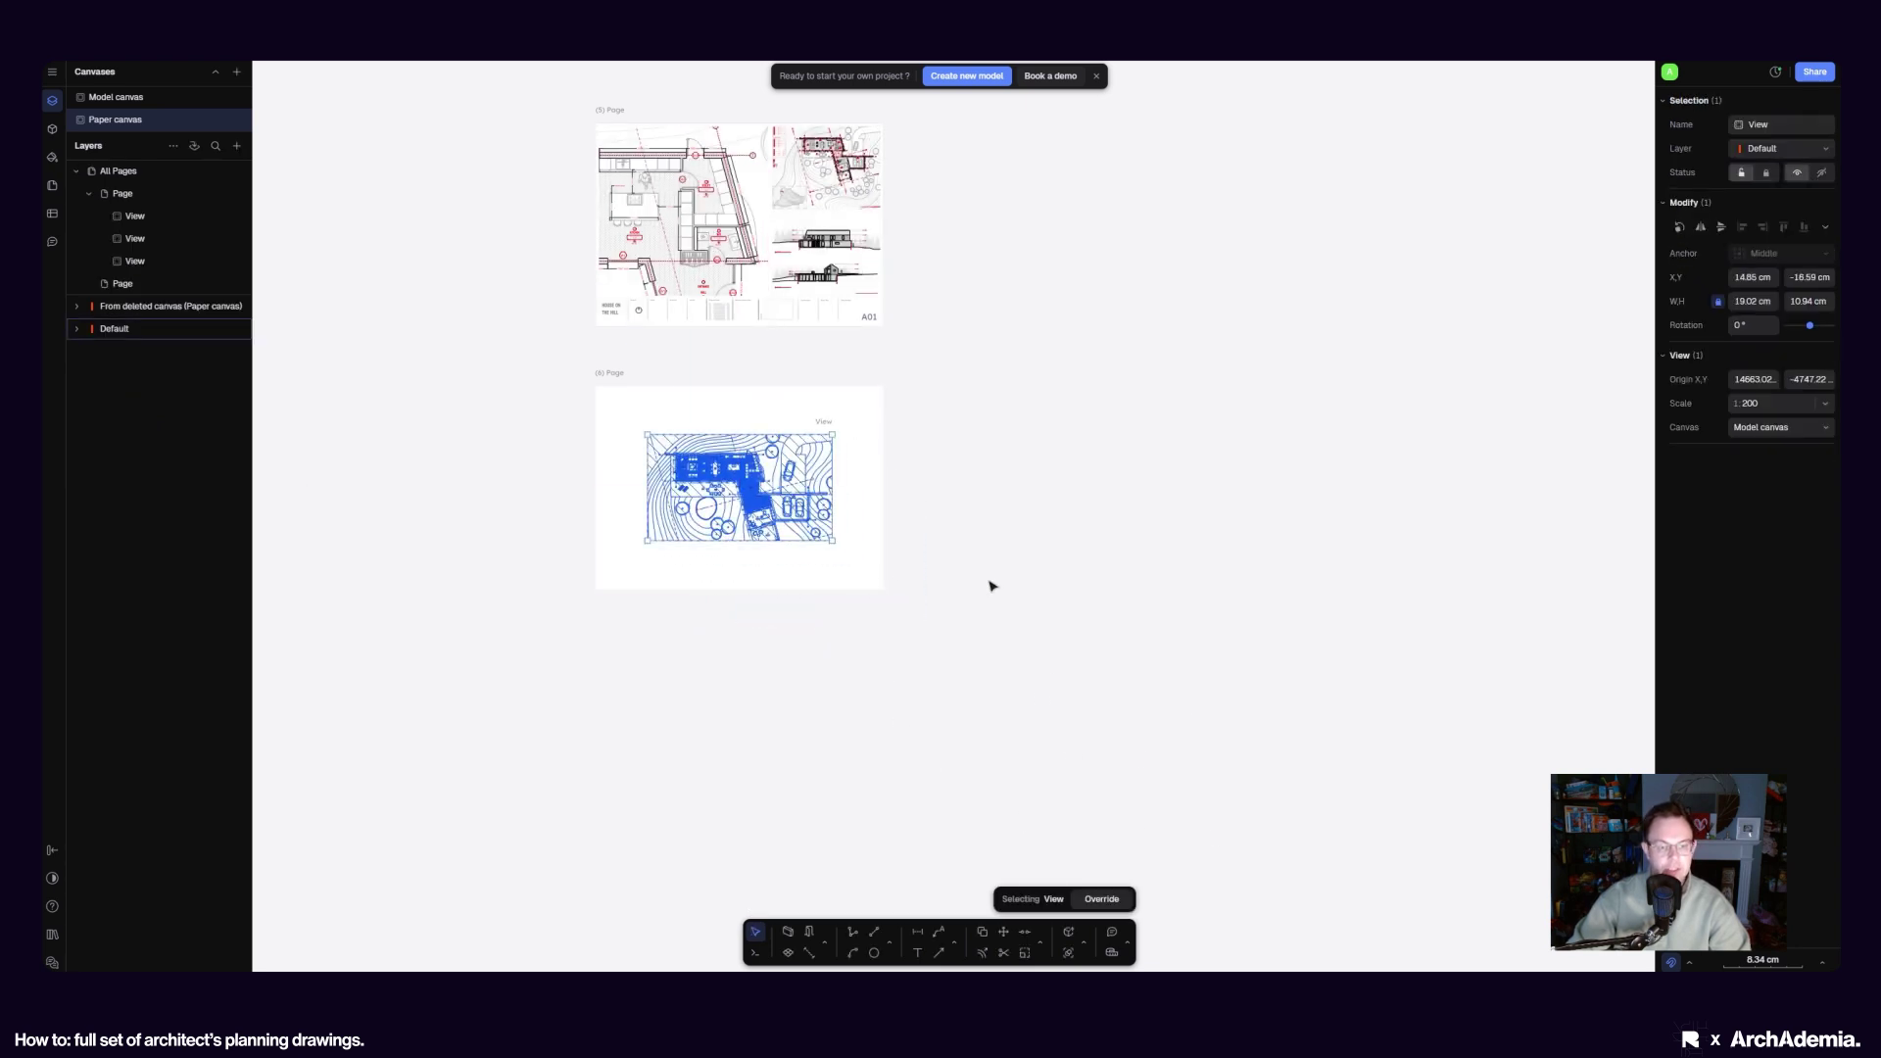
left_click(931, 659)
scroll(932, 659, "up", 2)
scroll(849, 660, "up", 5, "ctrl")
scroll(879, 722, "up", 1)
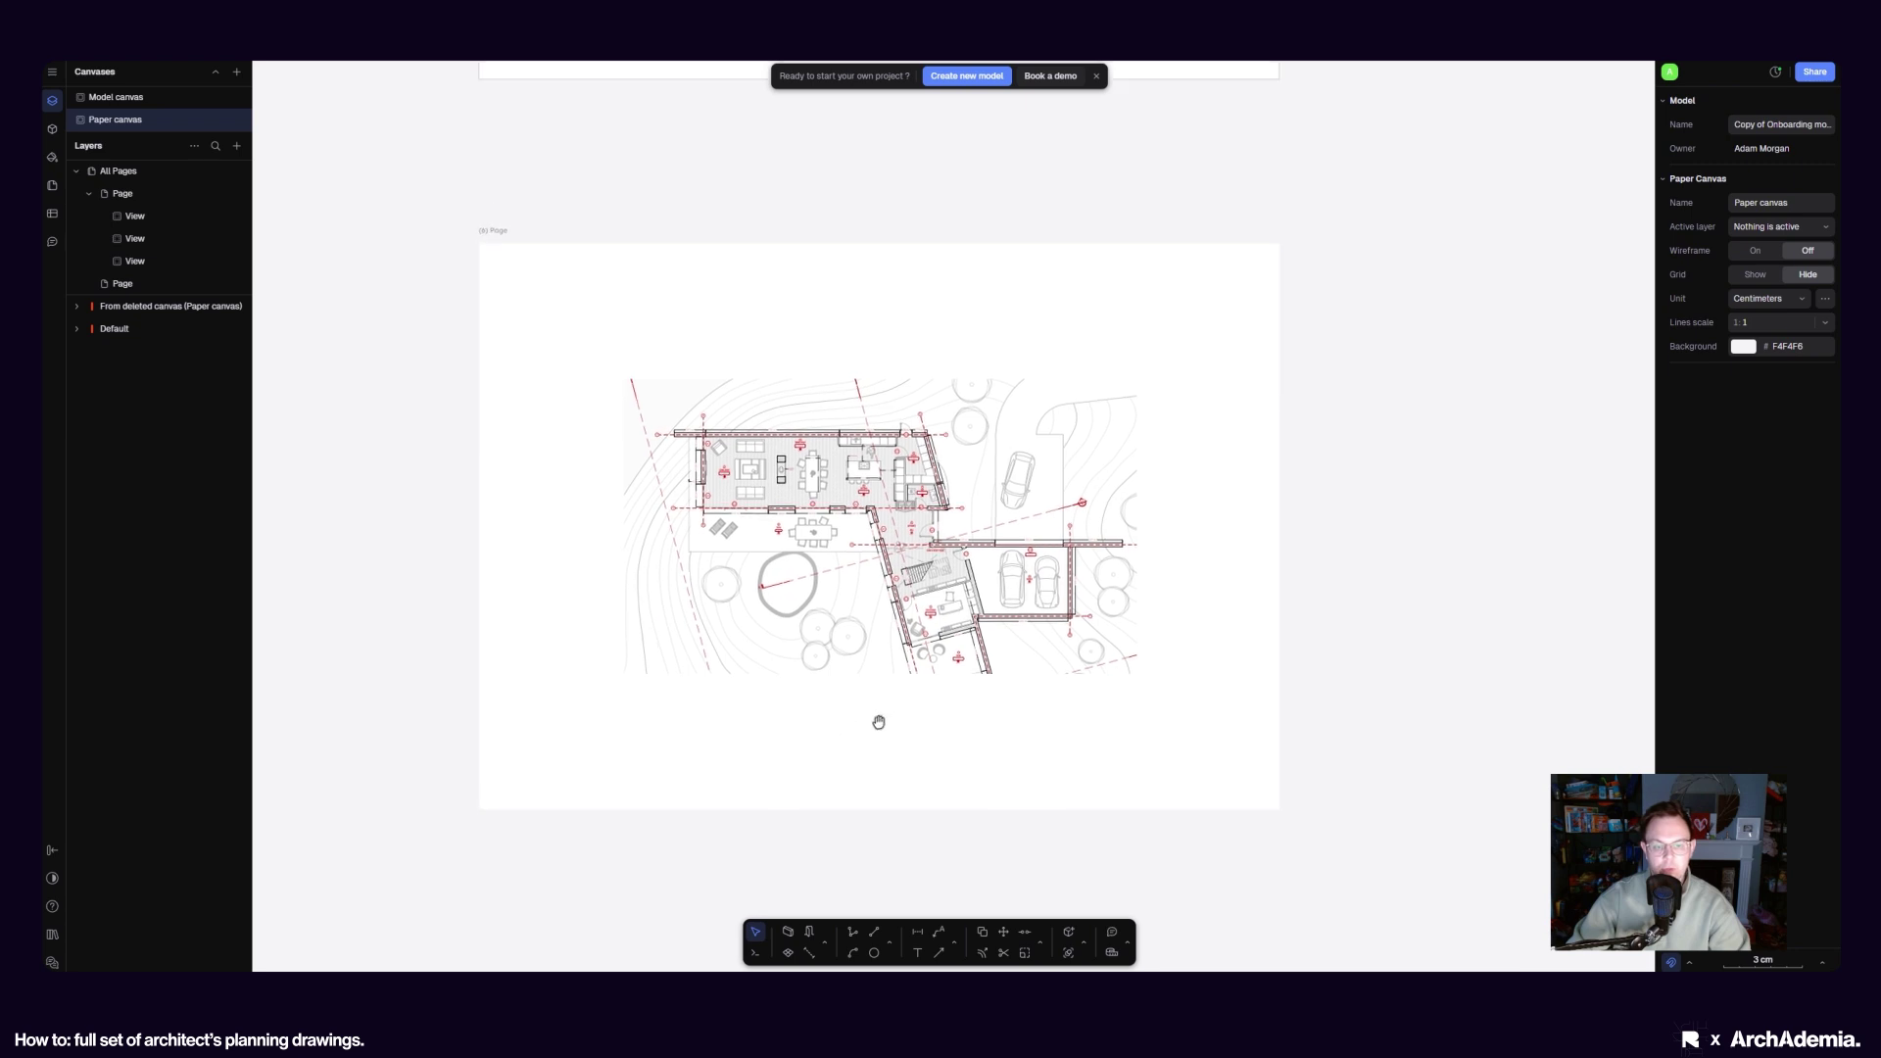
left_click(874, 666)
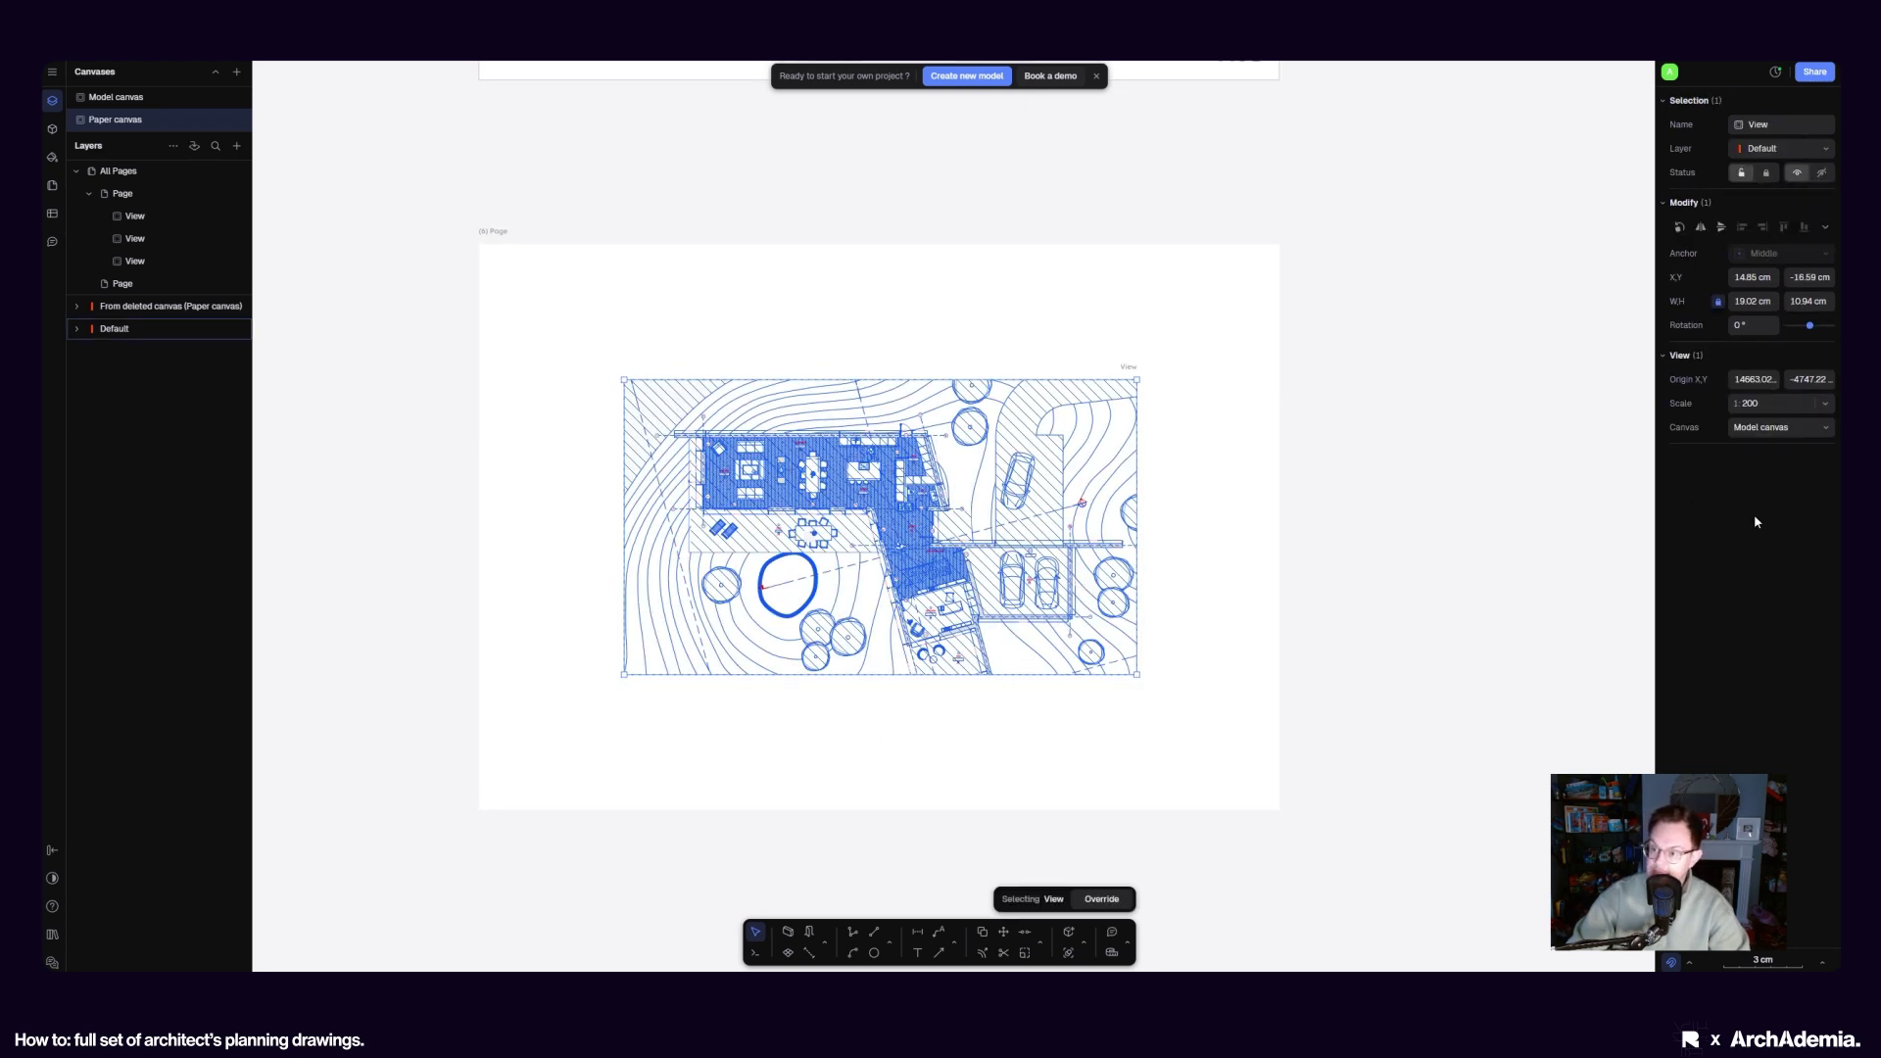
left_click(1402, 517)
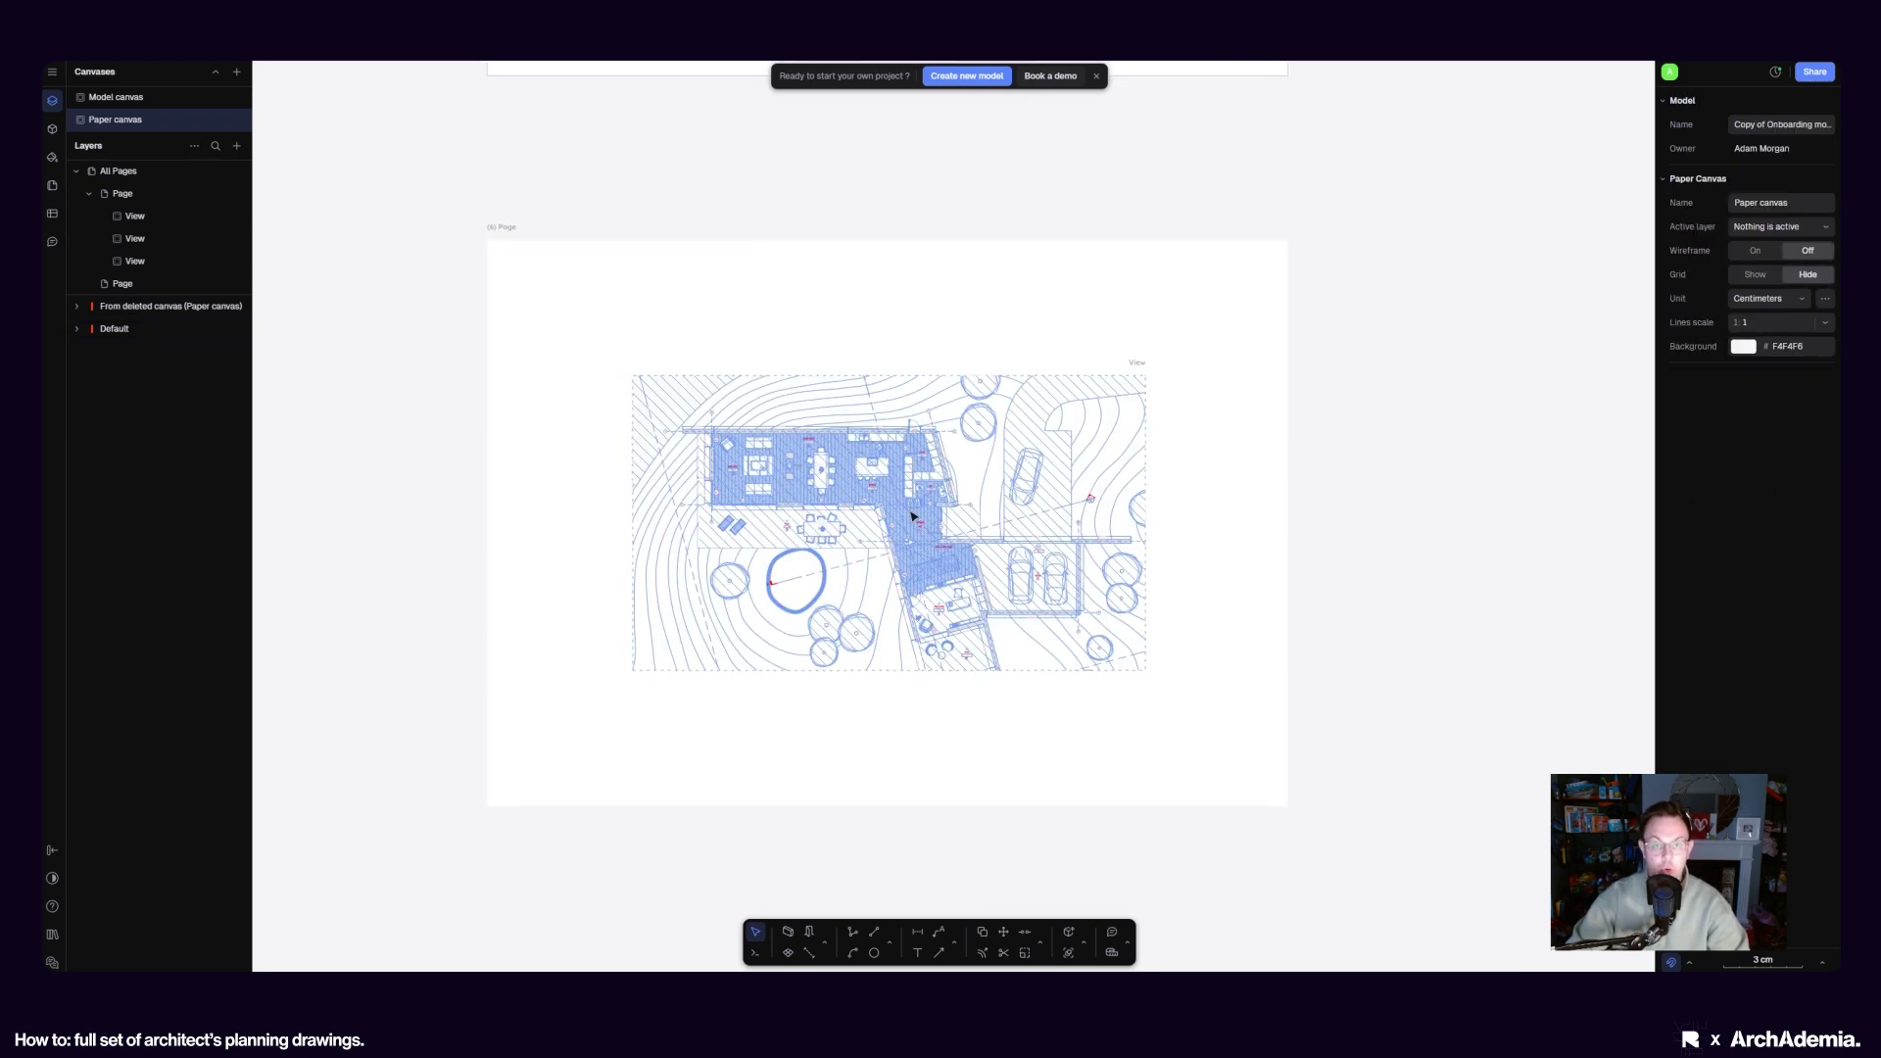
Return to the Model canvas showing the four House on the Hill sheets
left_click(115, 97)
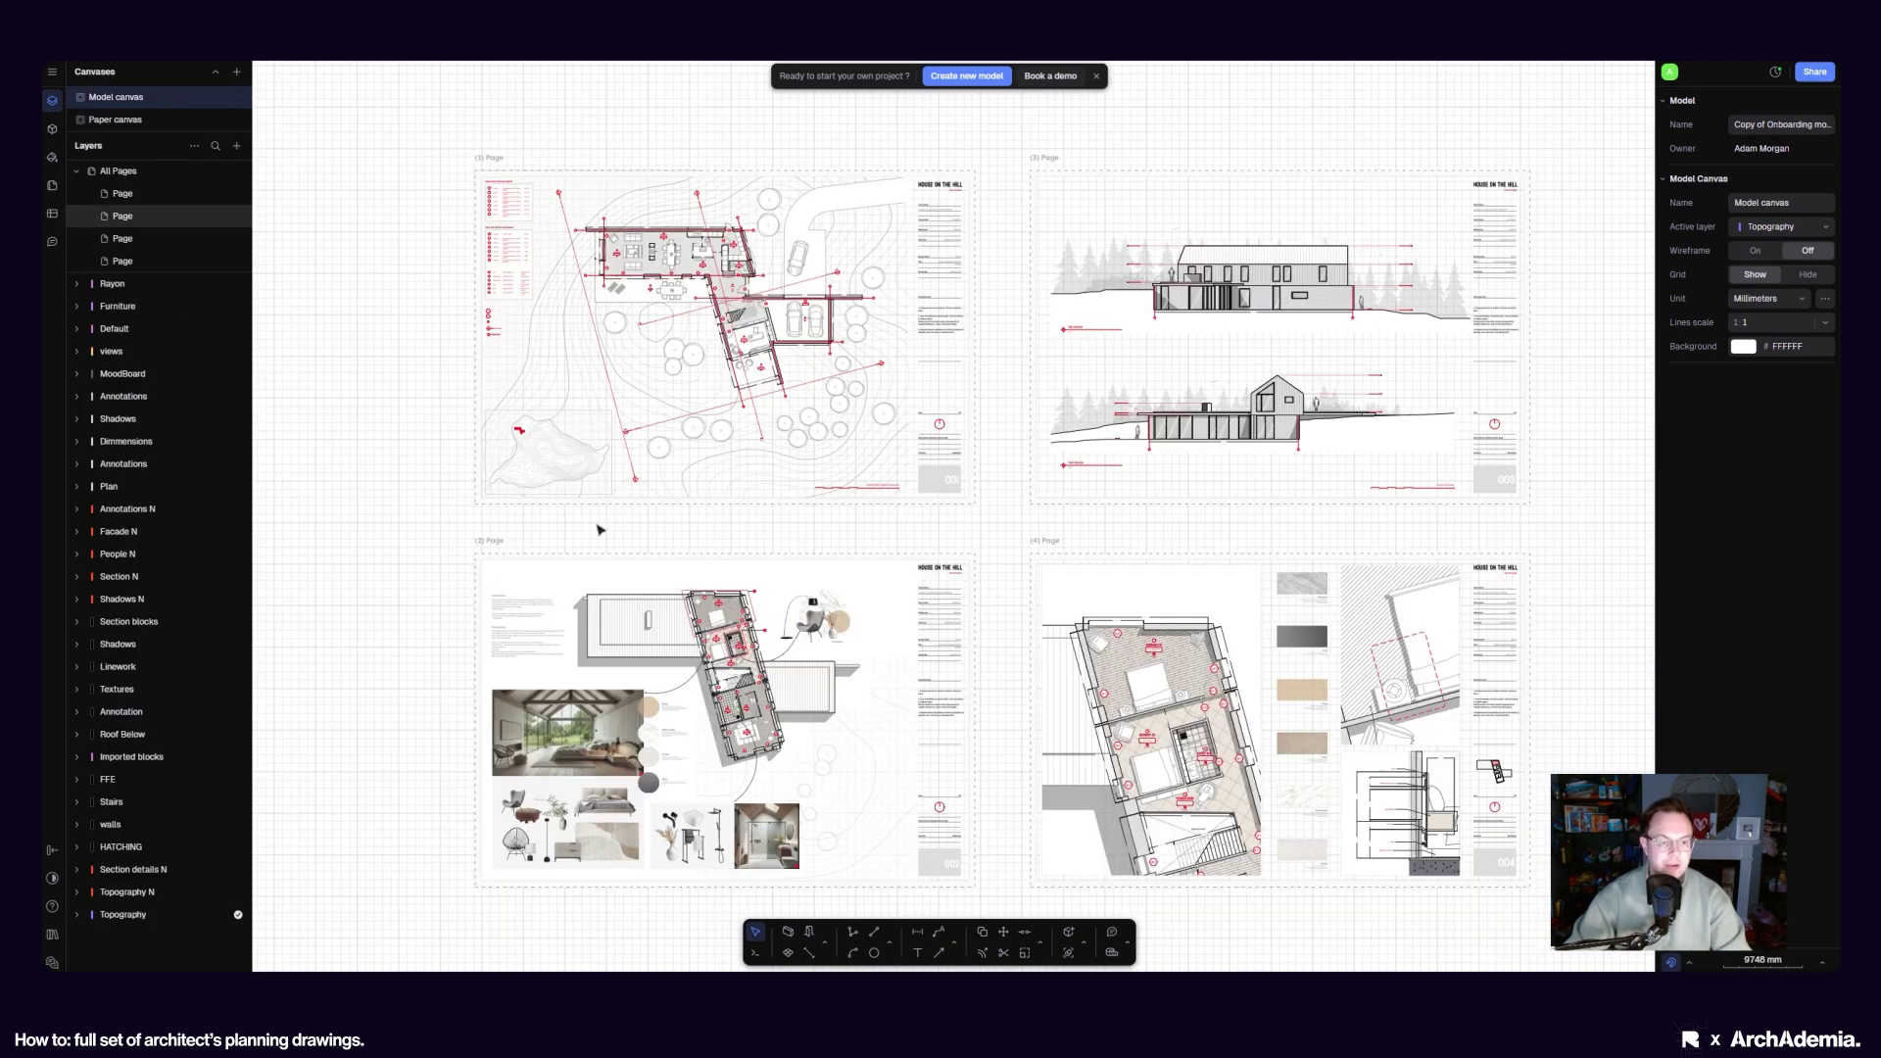
scroll(622, 545, "down", 5)
scroll(664, 525, "up", 3)
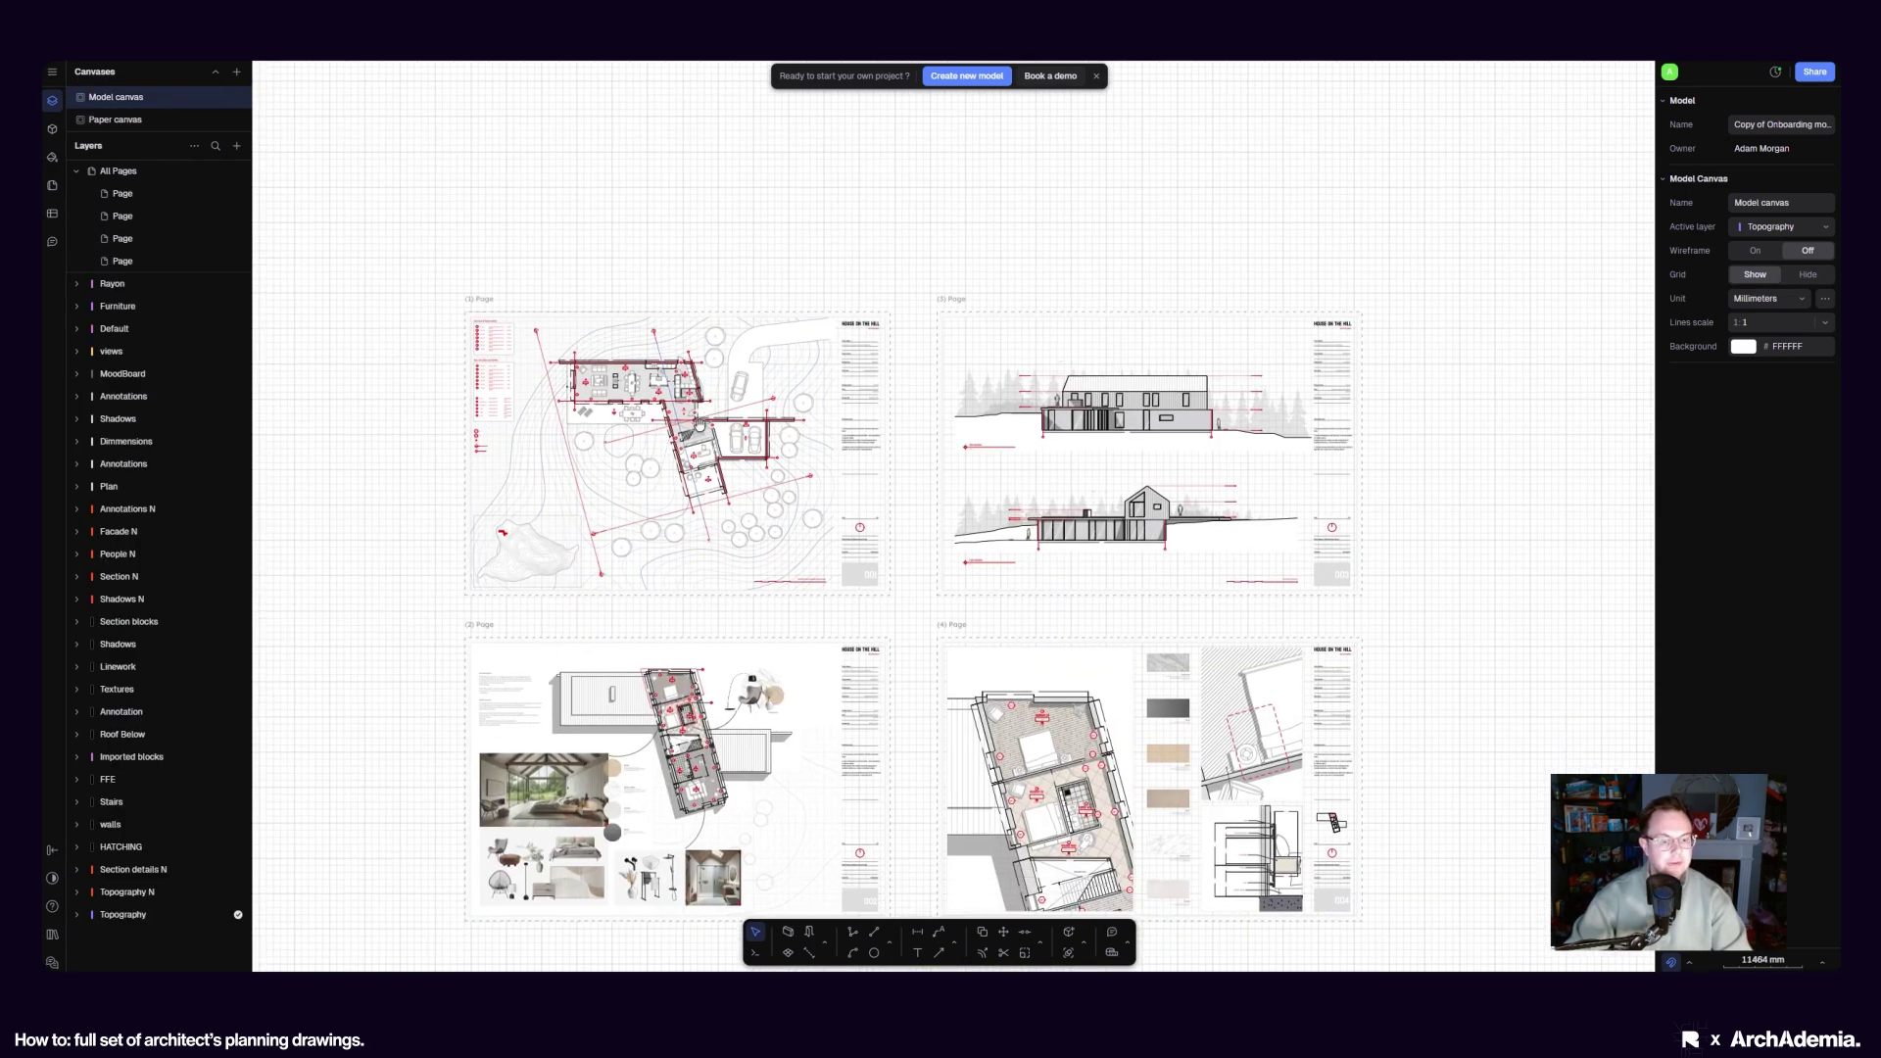
scroll(701, 423, "down", 2)
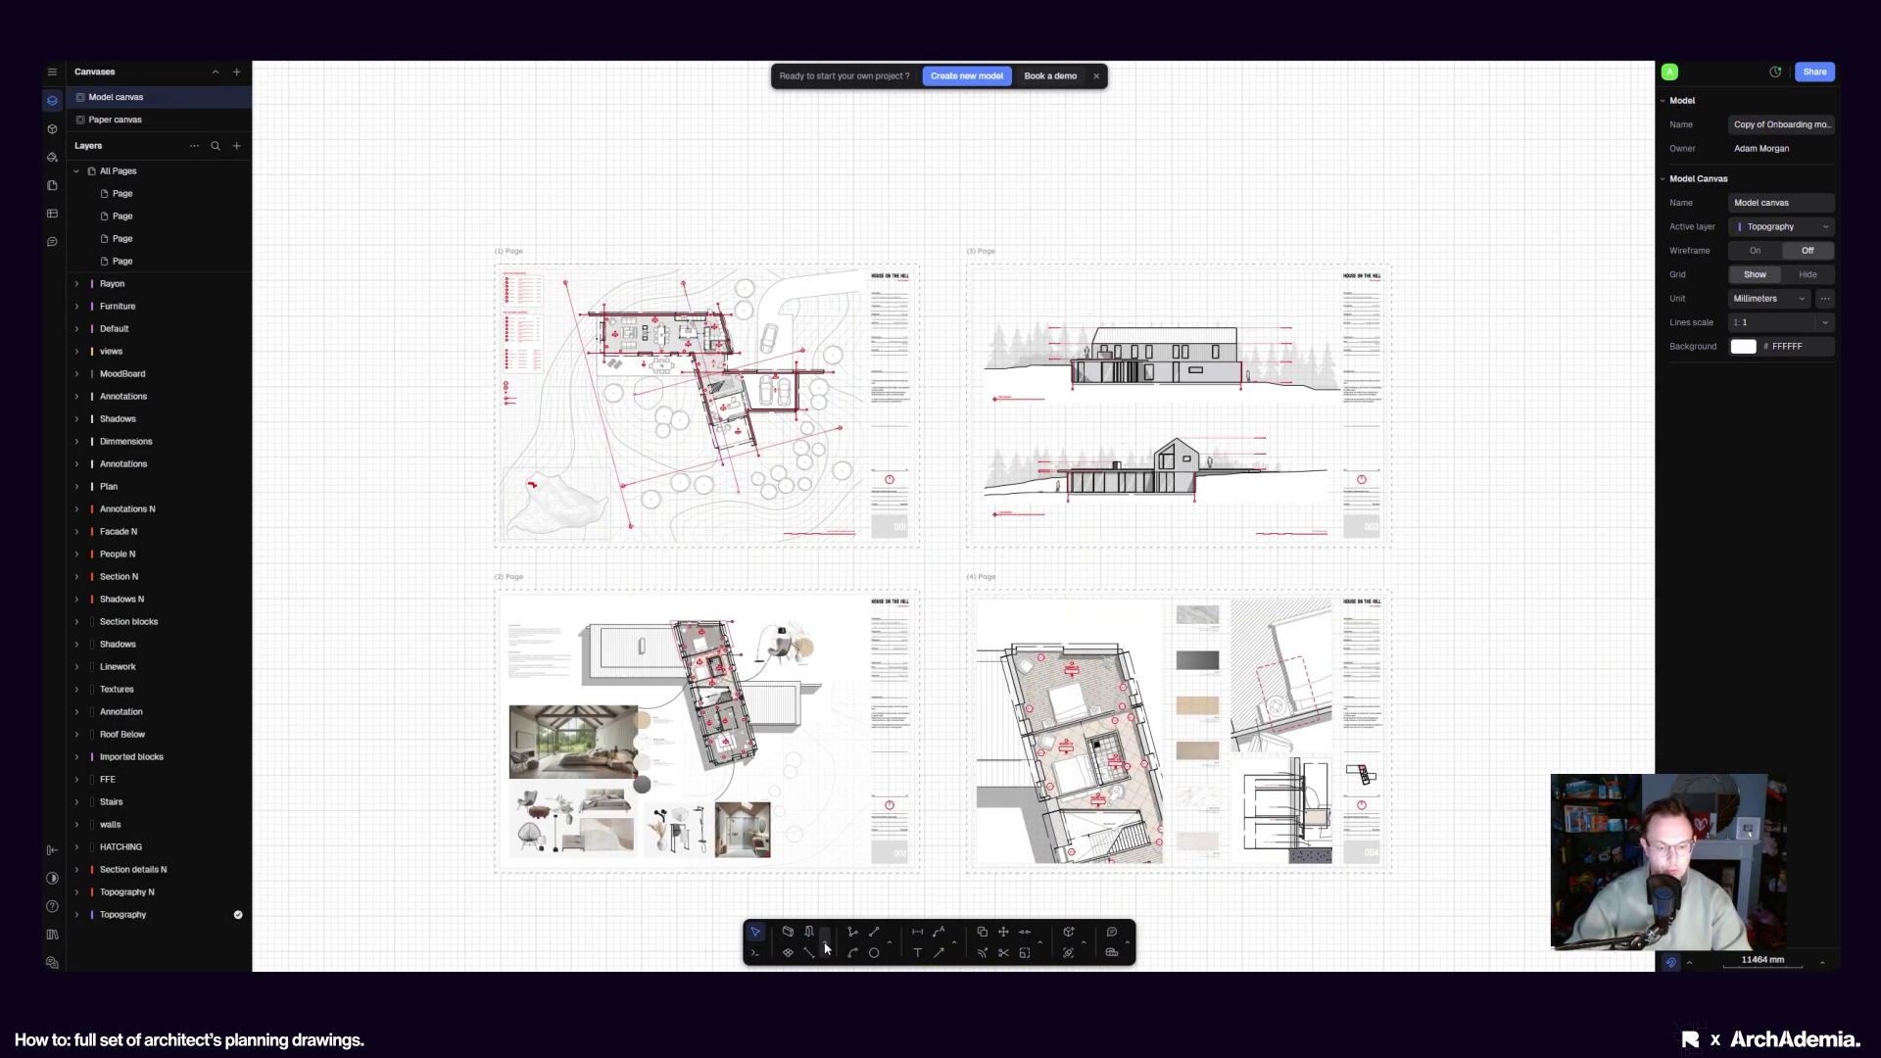
Show the Elements flyout with the Wall, Opening, Zone and Zone divider tools
mouse_move(826, 940)
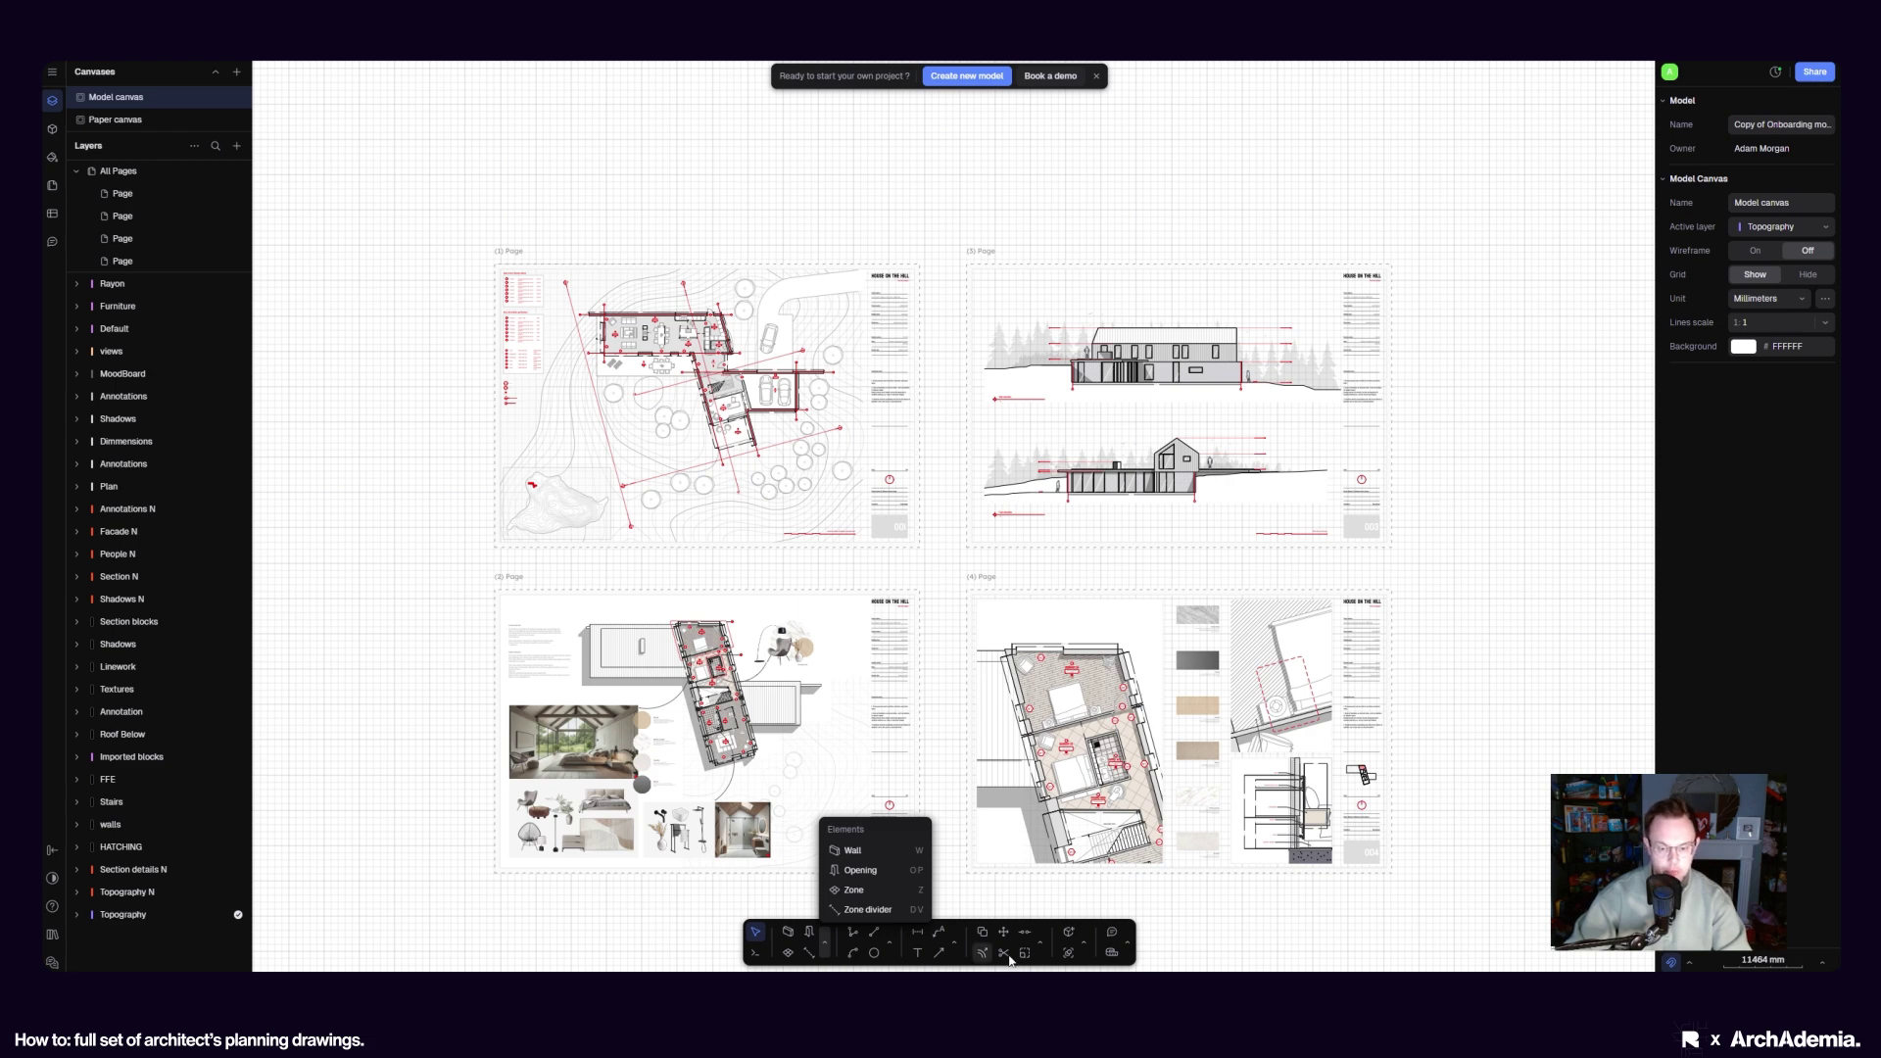
scroll(1175, 896, "down", 1)
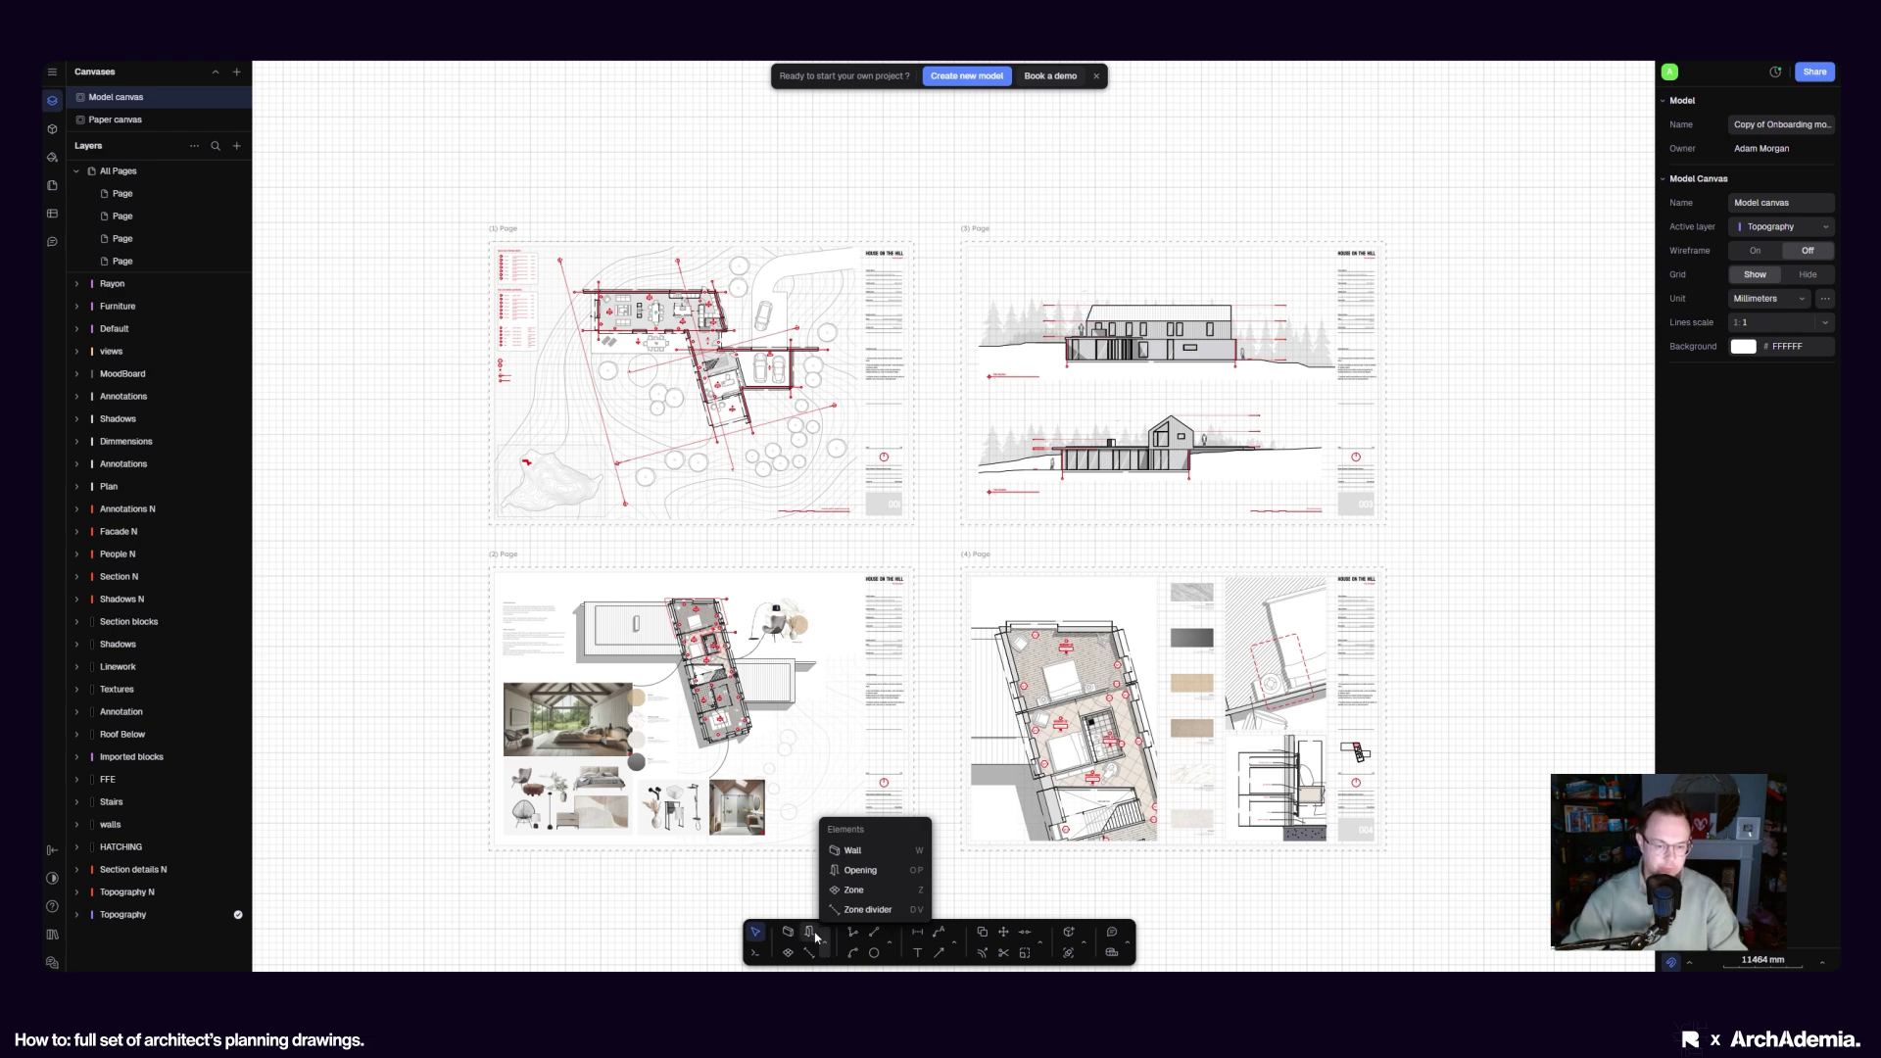
Draw a 300 mm thick wall above the drawing sheets
left_click(852, 851)
scroll(686, 441, "up", 5)
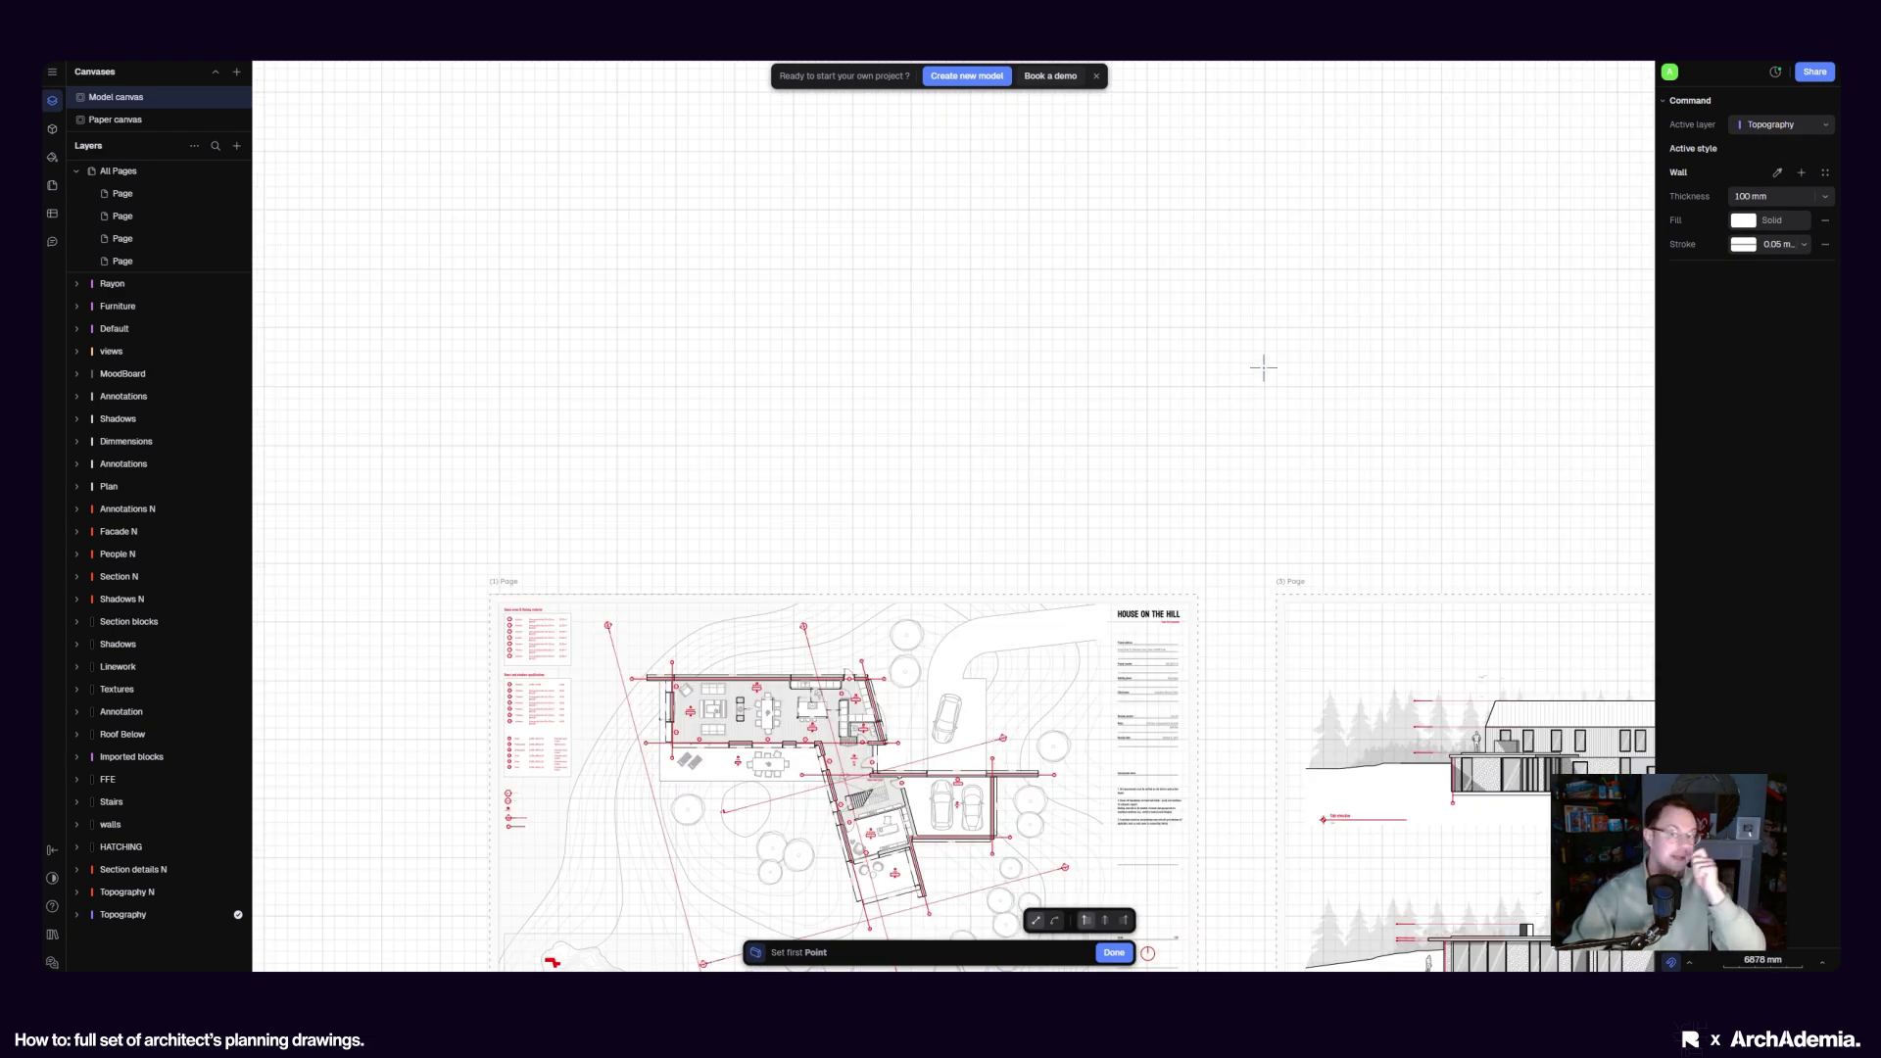
left_click(1824, 196)
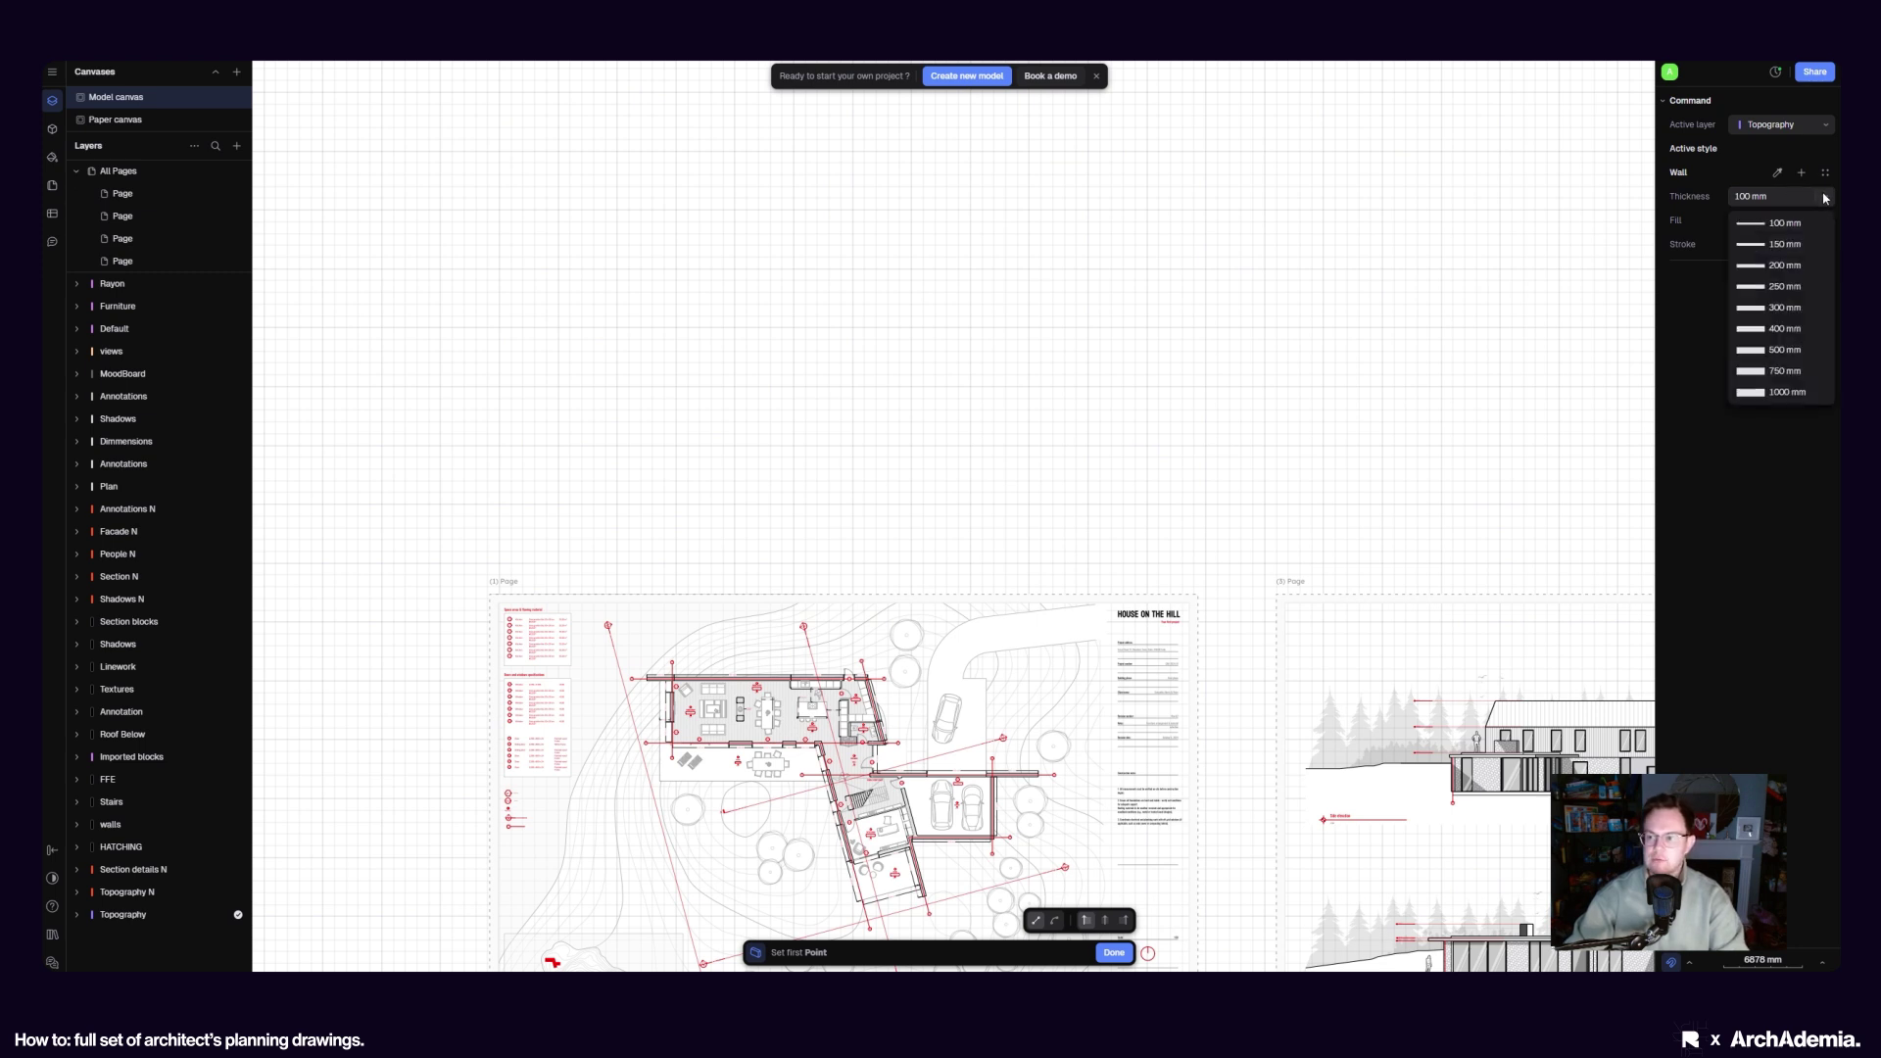
left_click(1769, 307)
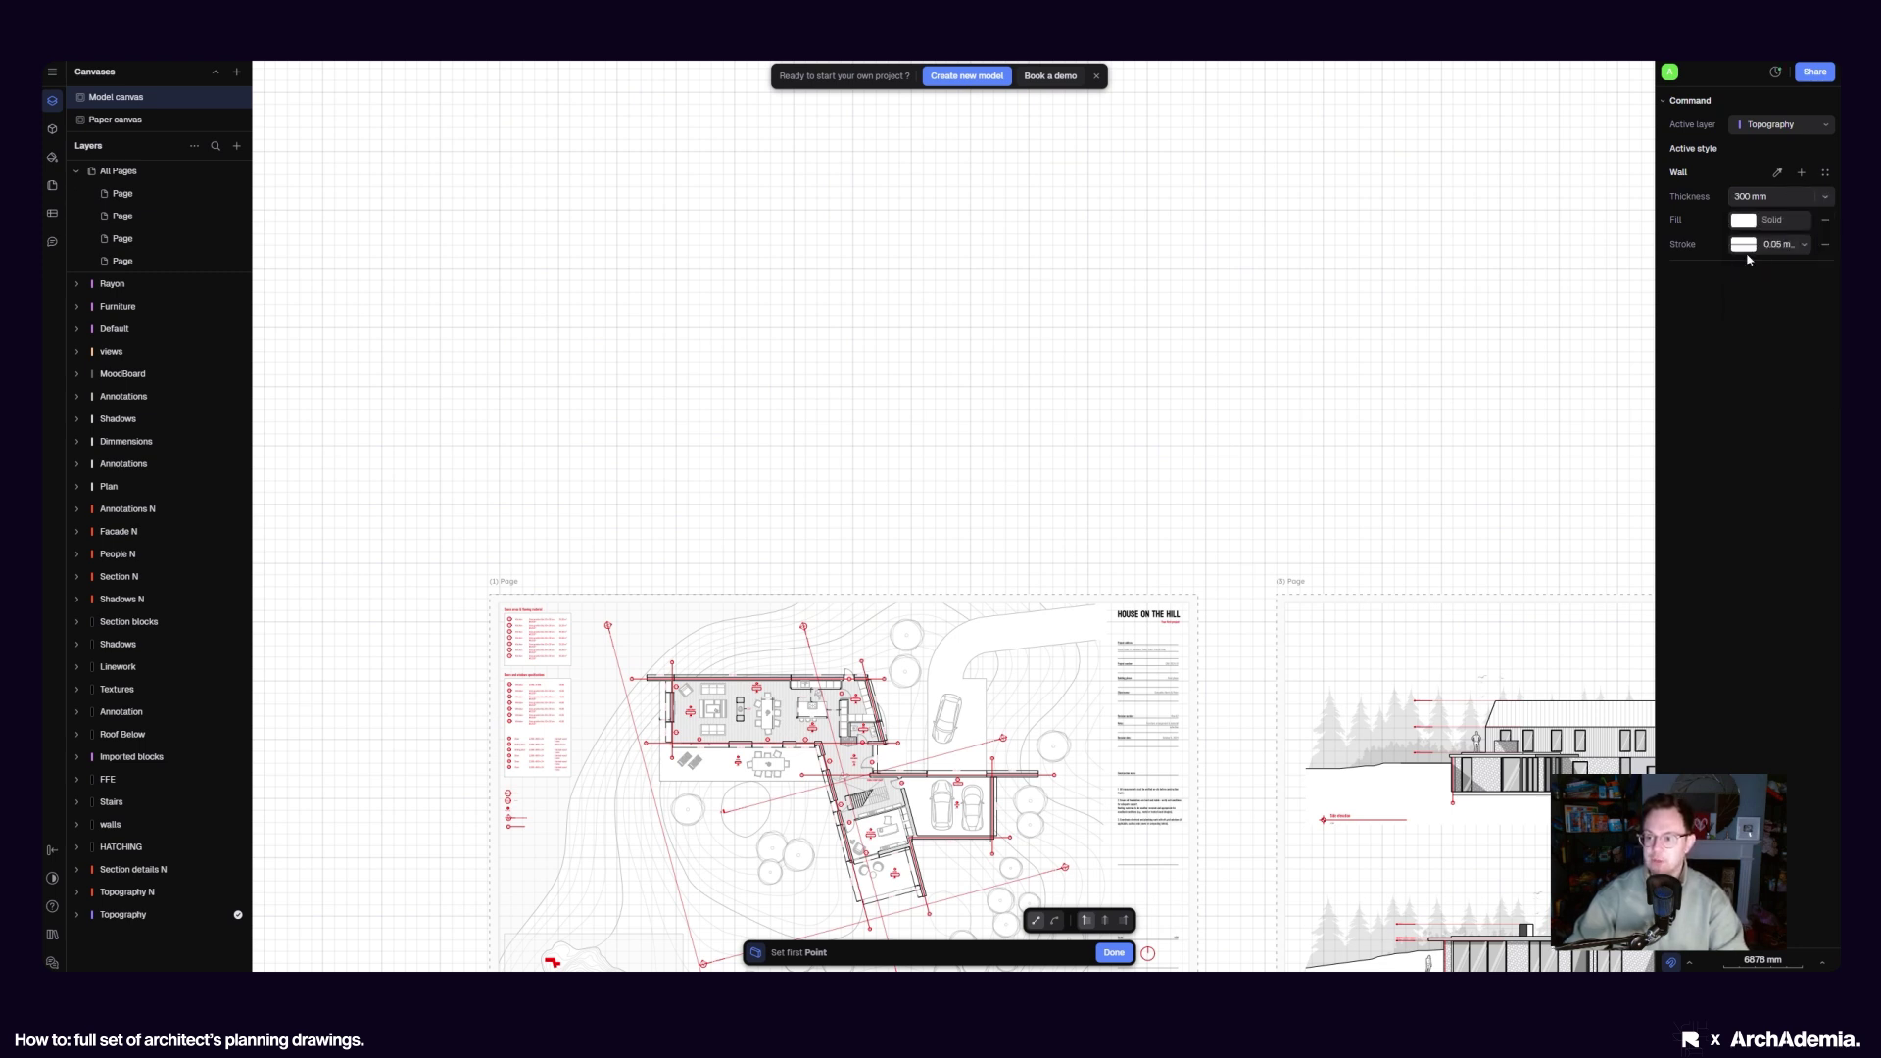
left_click(653, 405)
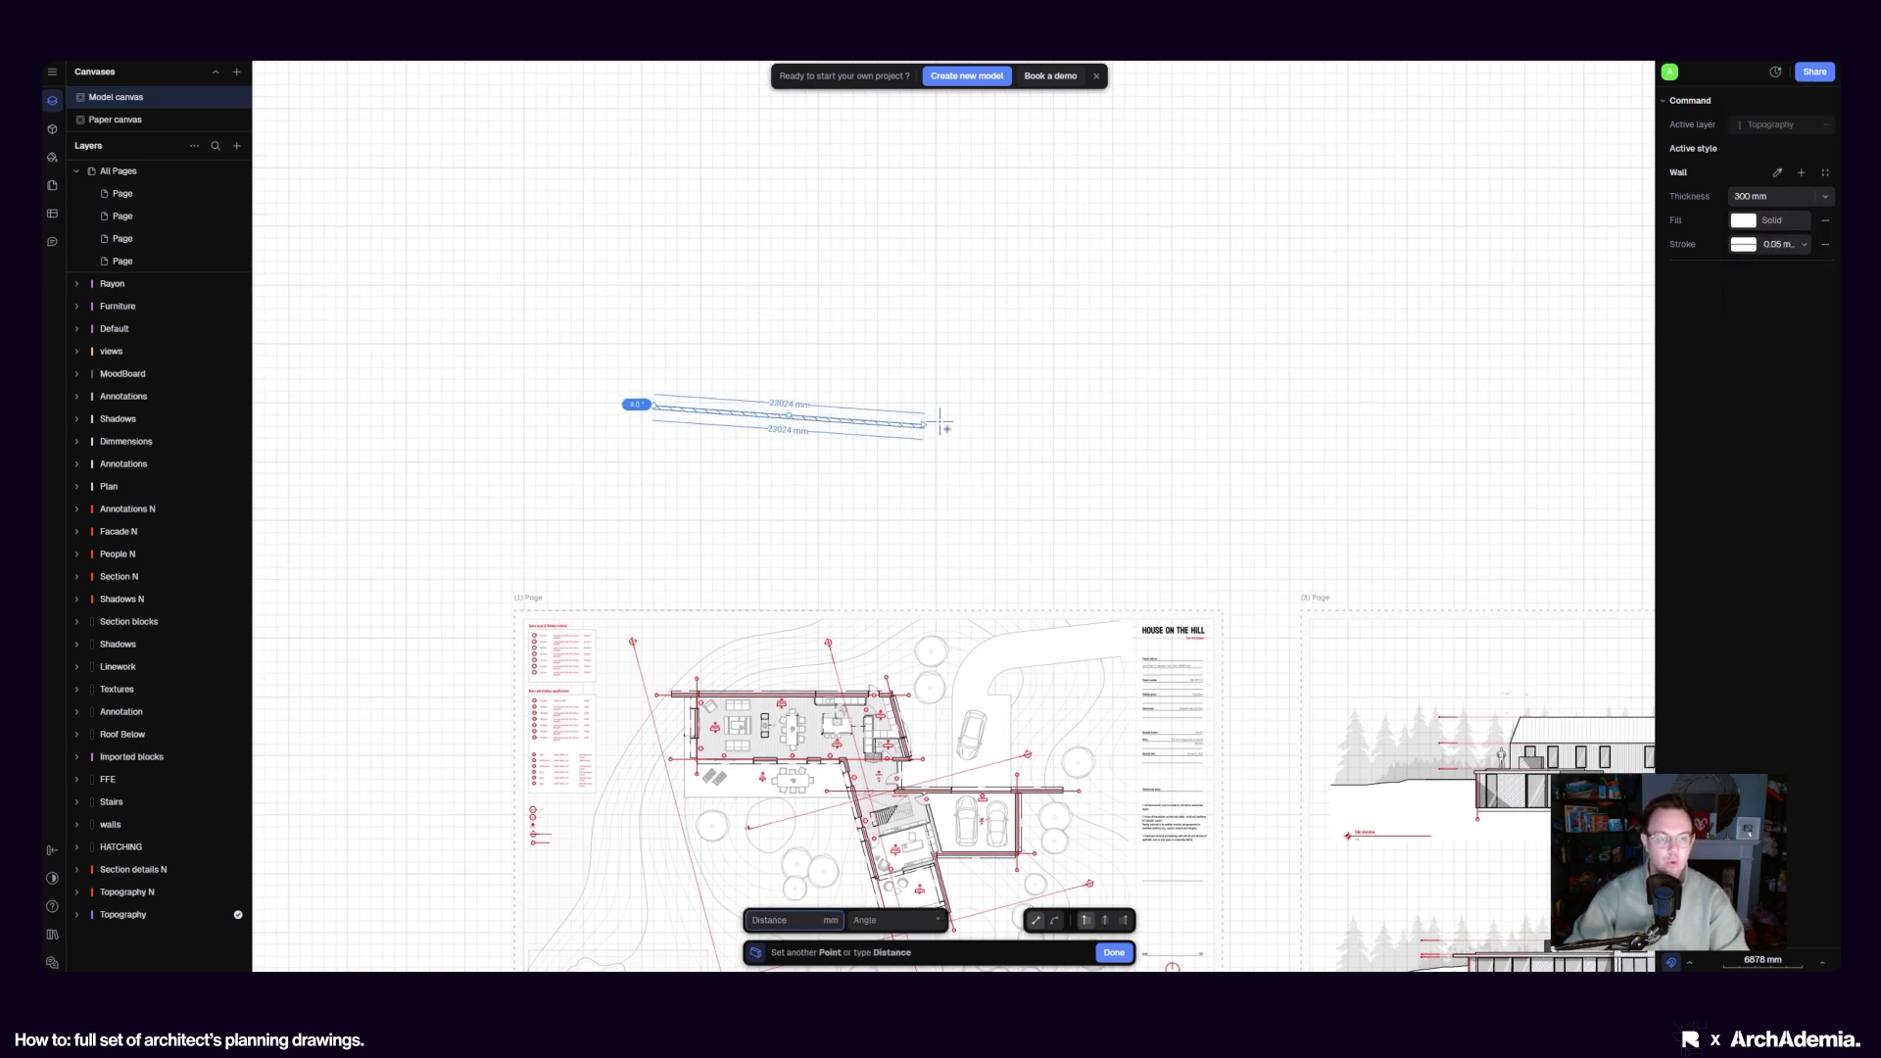
left_click(1058, 406)
key("Escape")
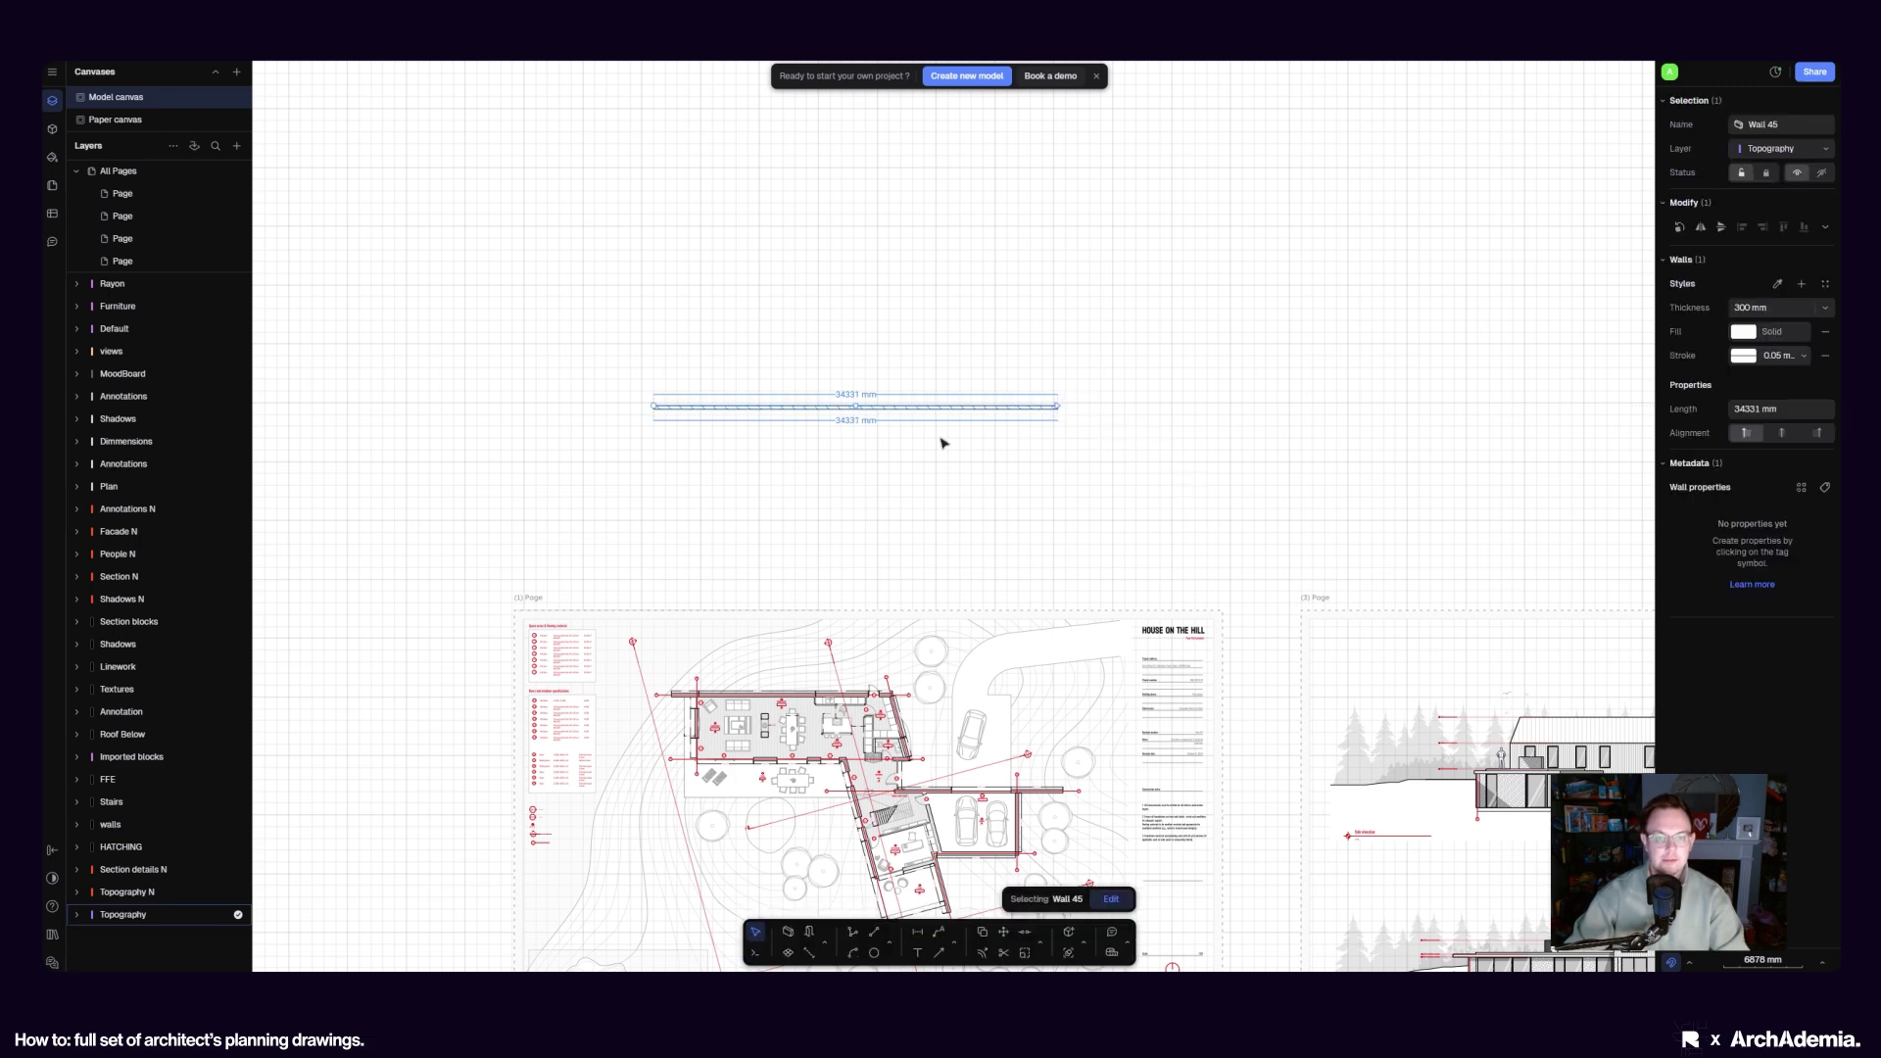
scroll(711, 407, "up", 5)
Give the new wall a red fill
left_click(710, 407)
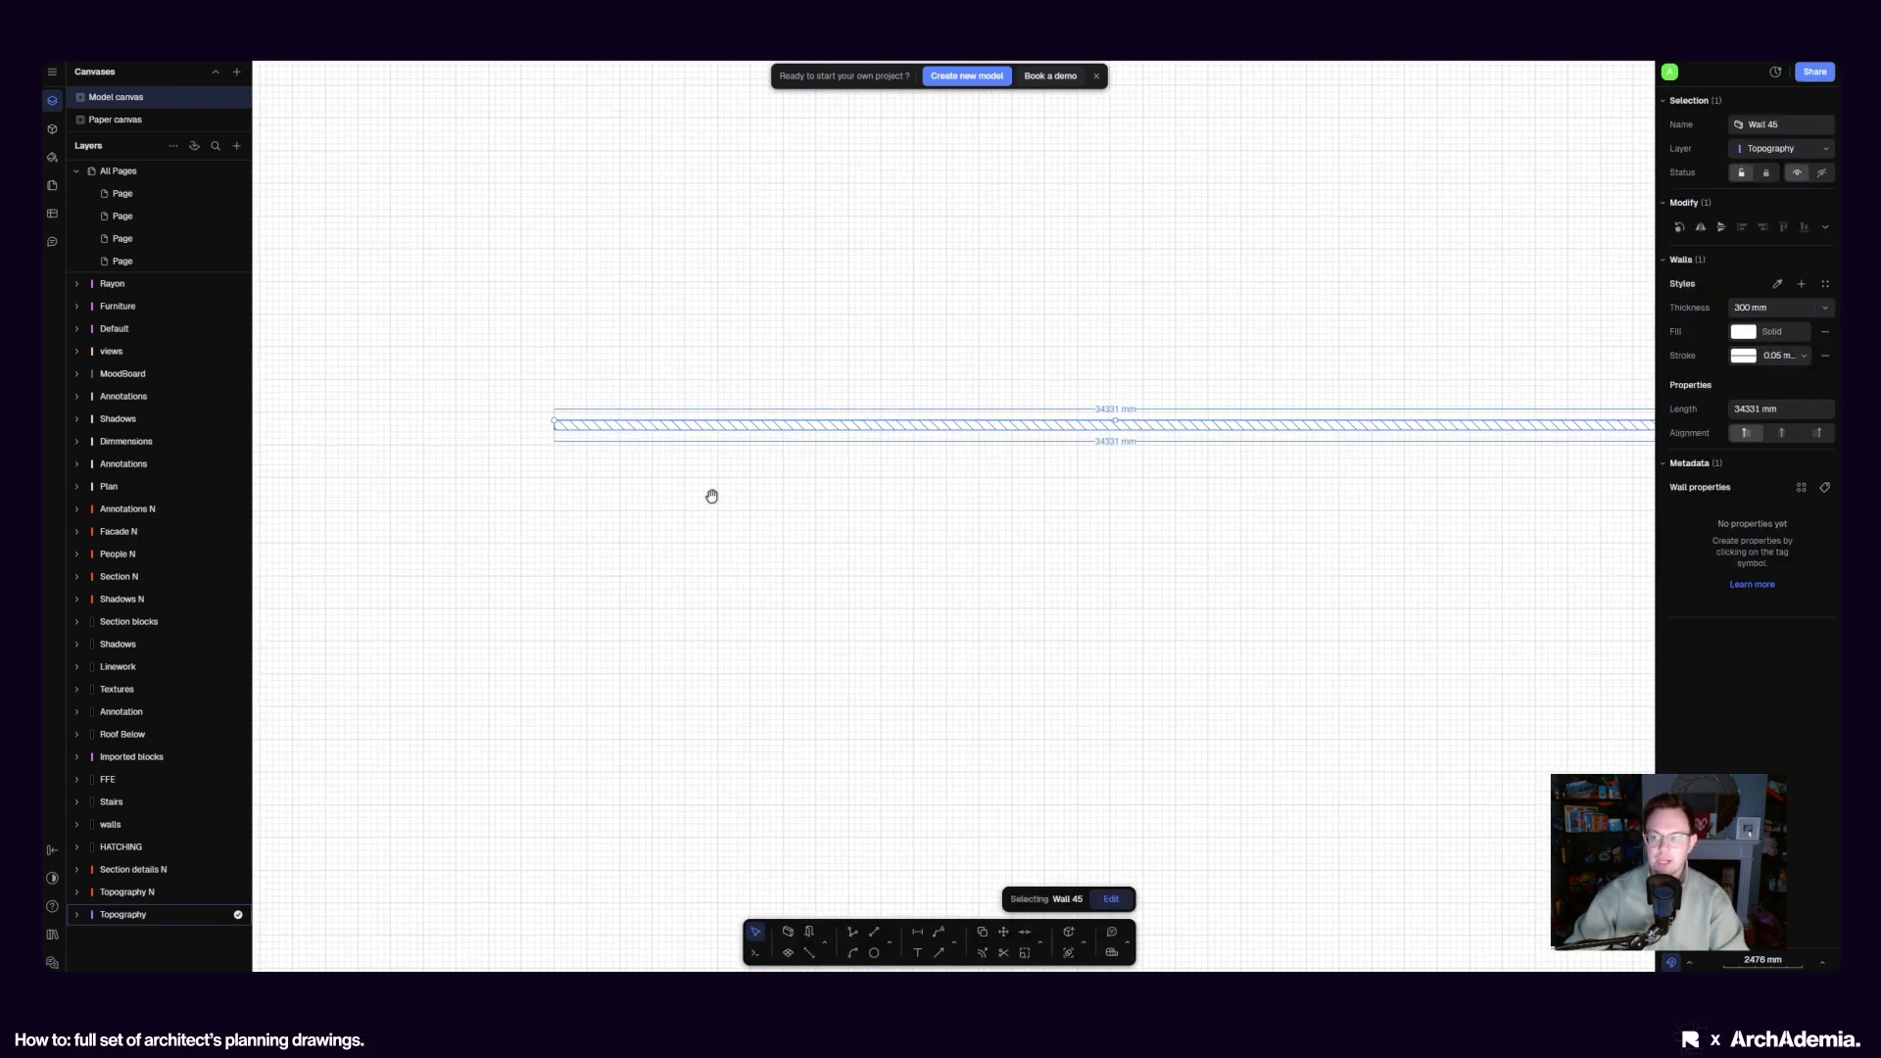
left_click(632, 480)
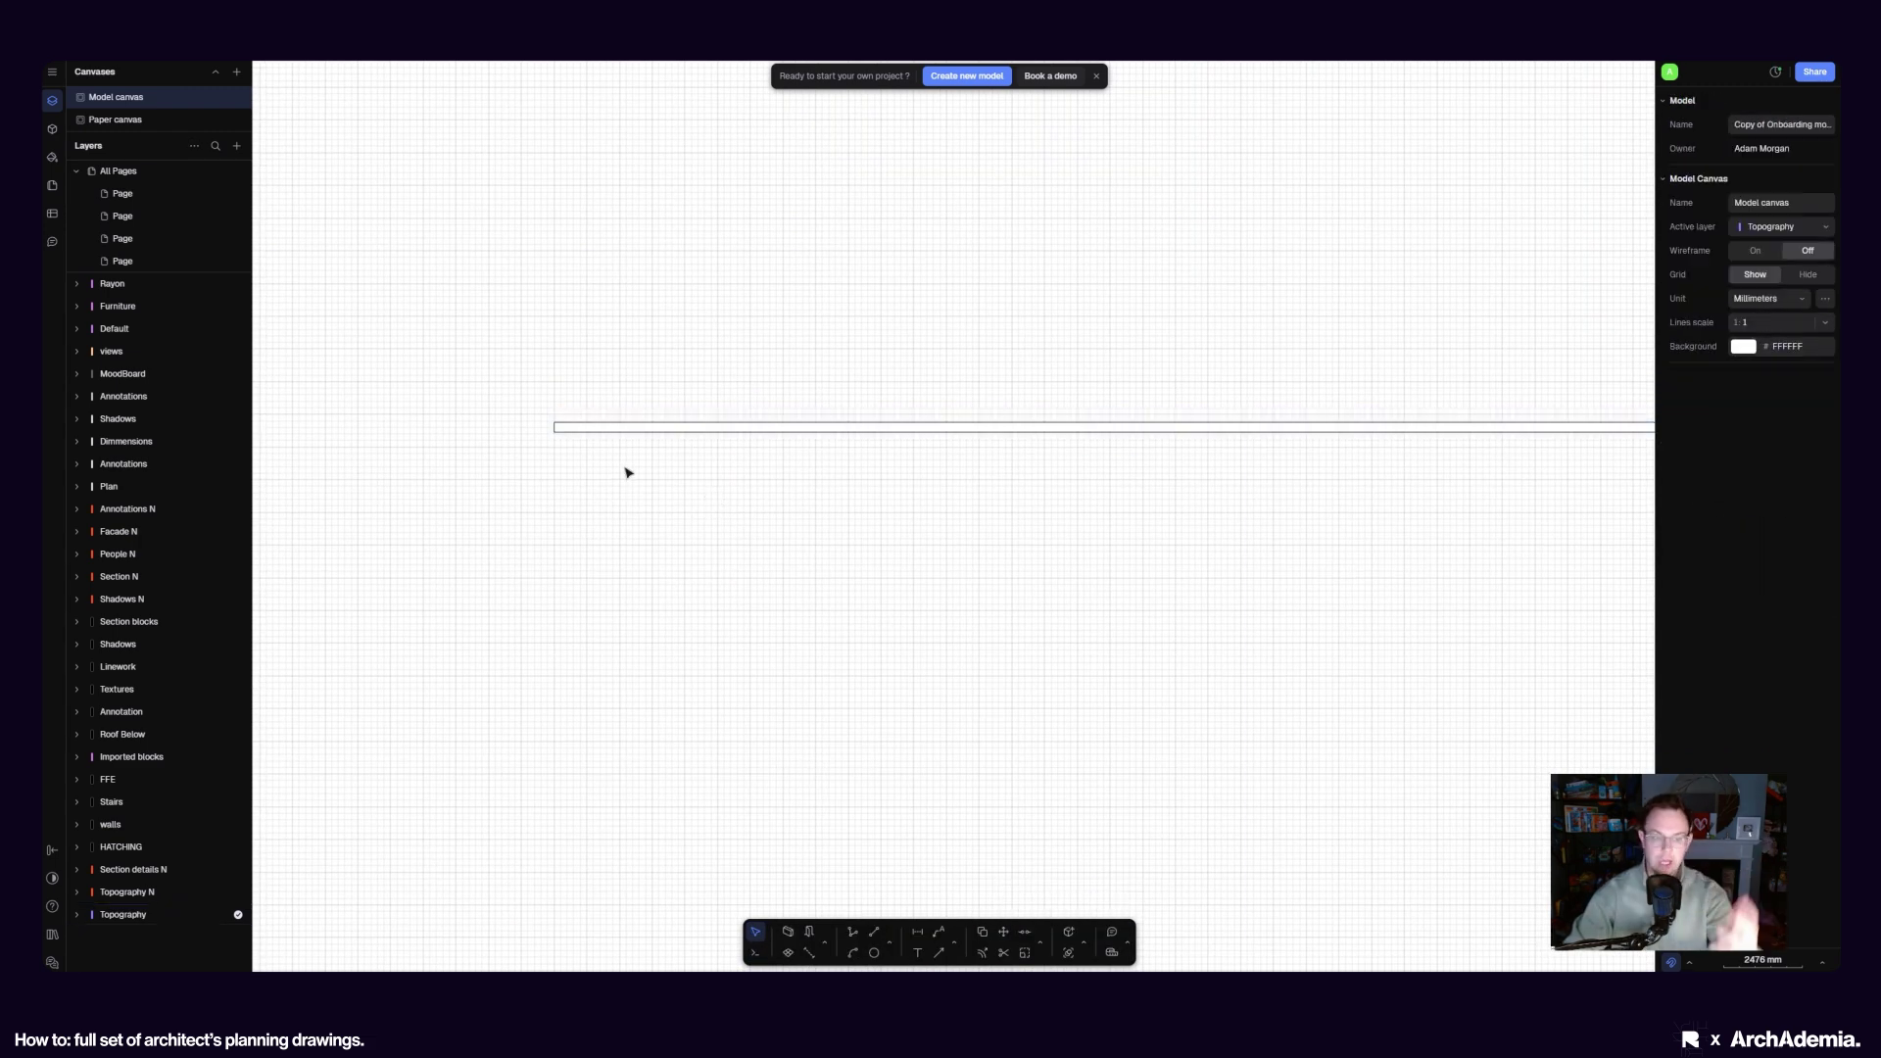
left_click(1343, 426)
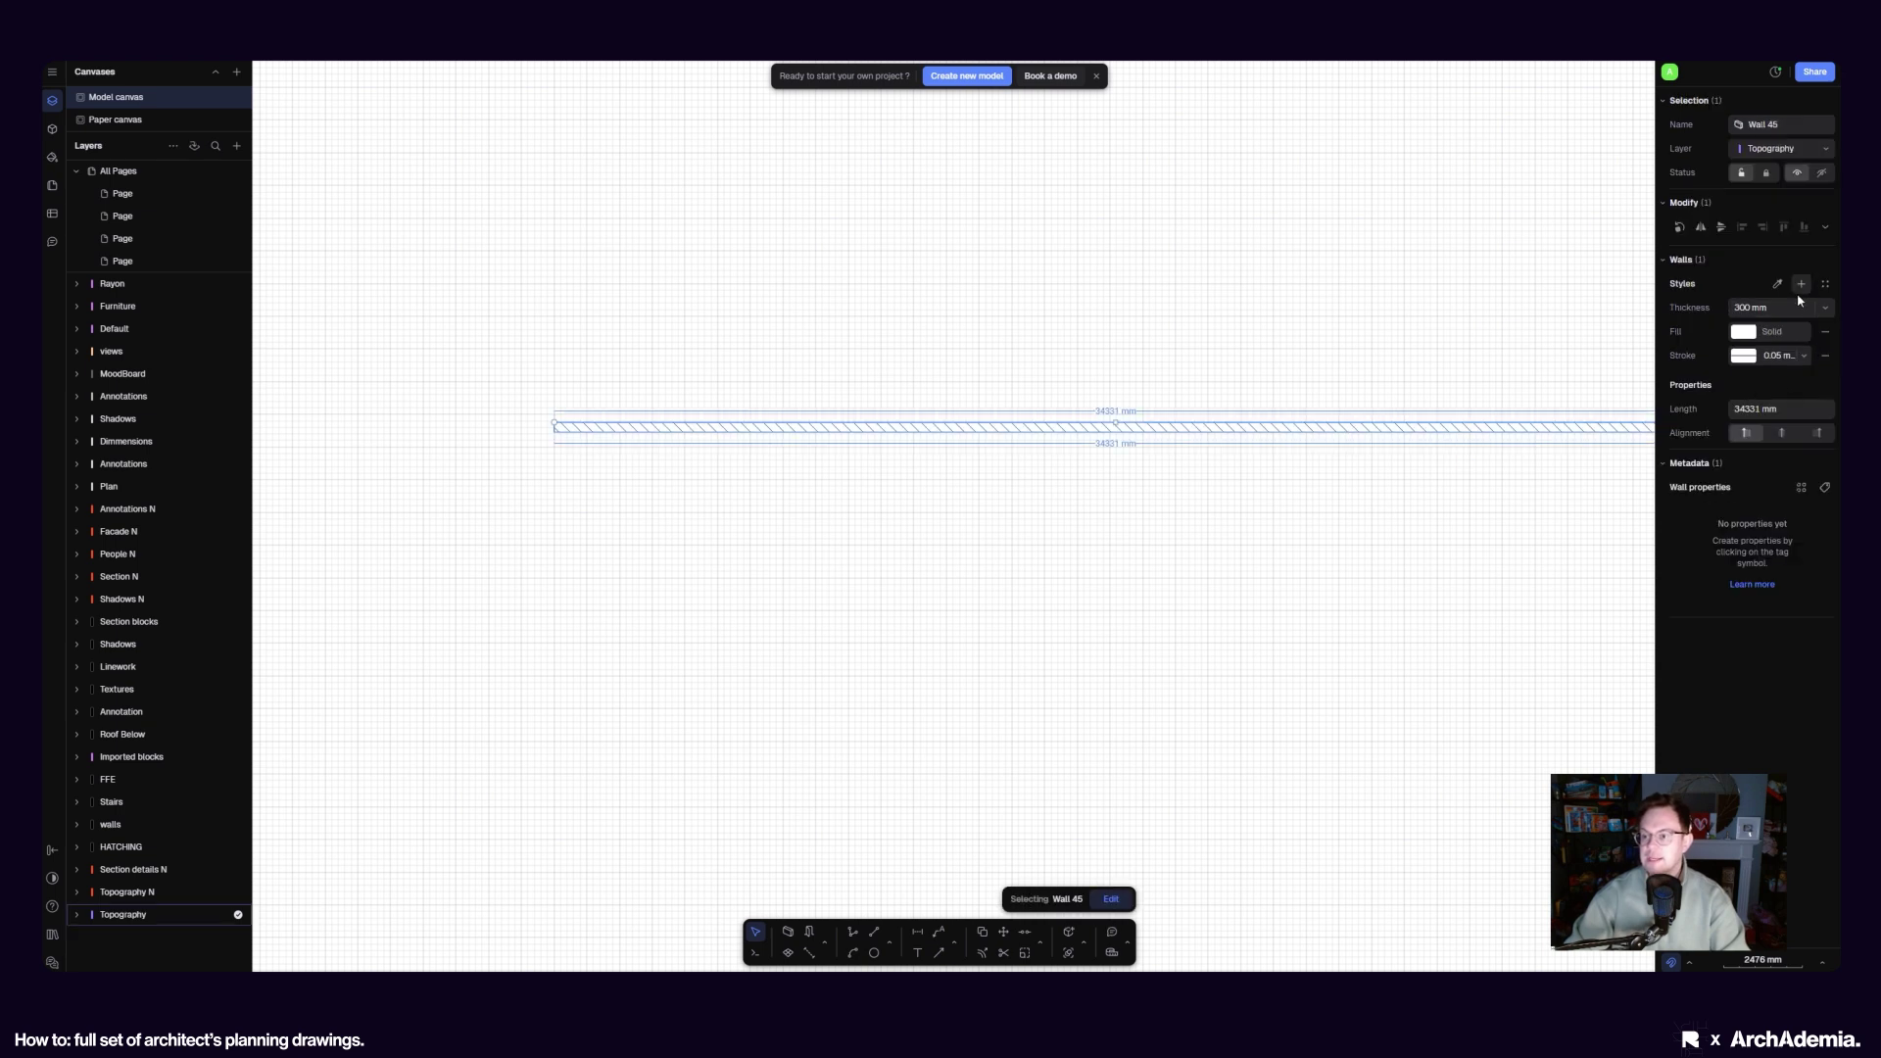
left_click(1744, 333)
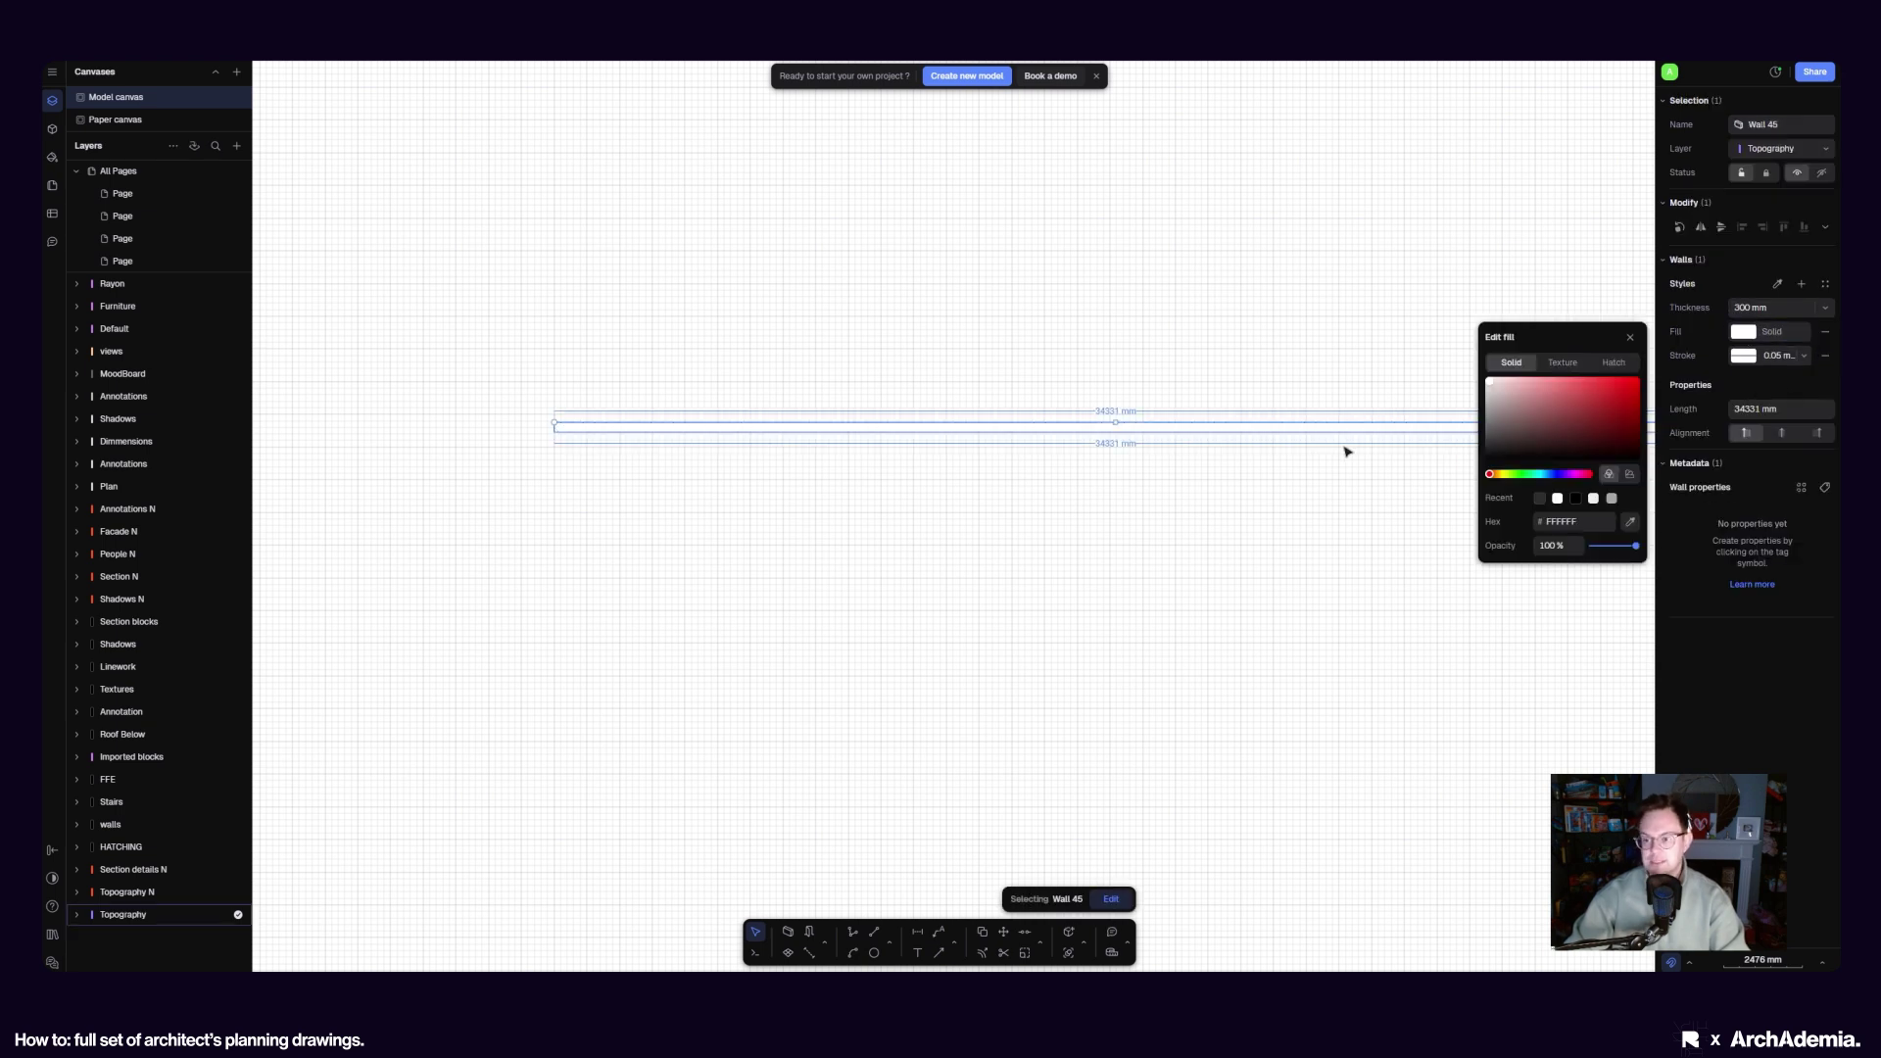
left_click(1594, 377)
left_click(1333, 353)
left_click(1050, 534)
Delete the red wall and zoom back out to the drawing sheets
scroll(947, 529, "down", 3, "ctrl")
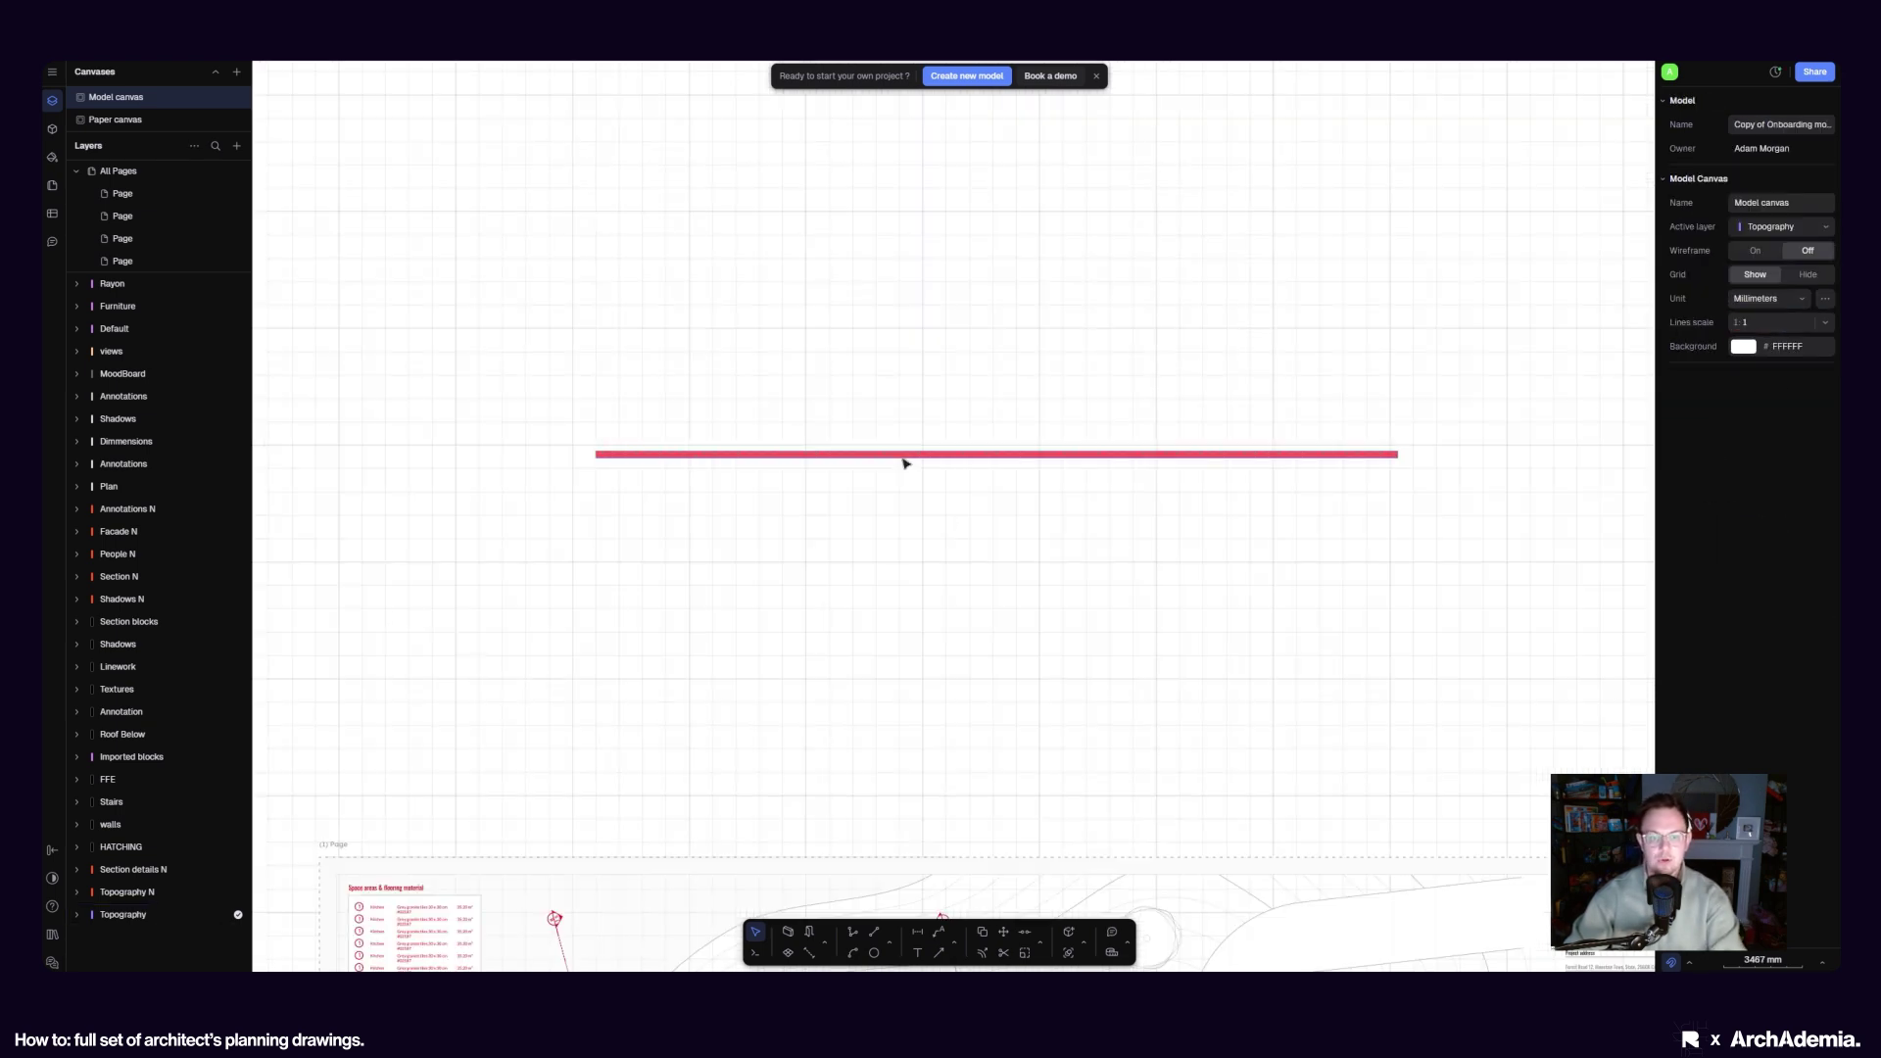
left_click(902, 456)
key("Delete")
scroll(891, 520, "down", 2, "ctrl")
scroll(852, 461, "down", 3)
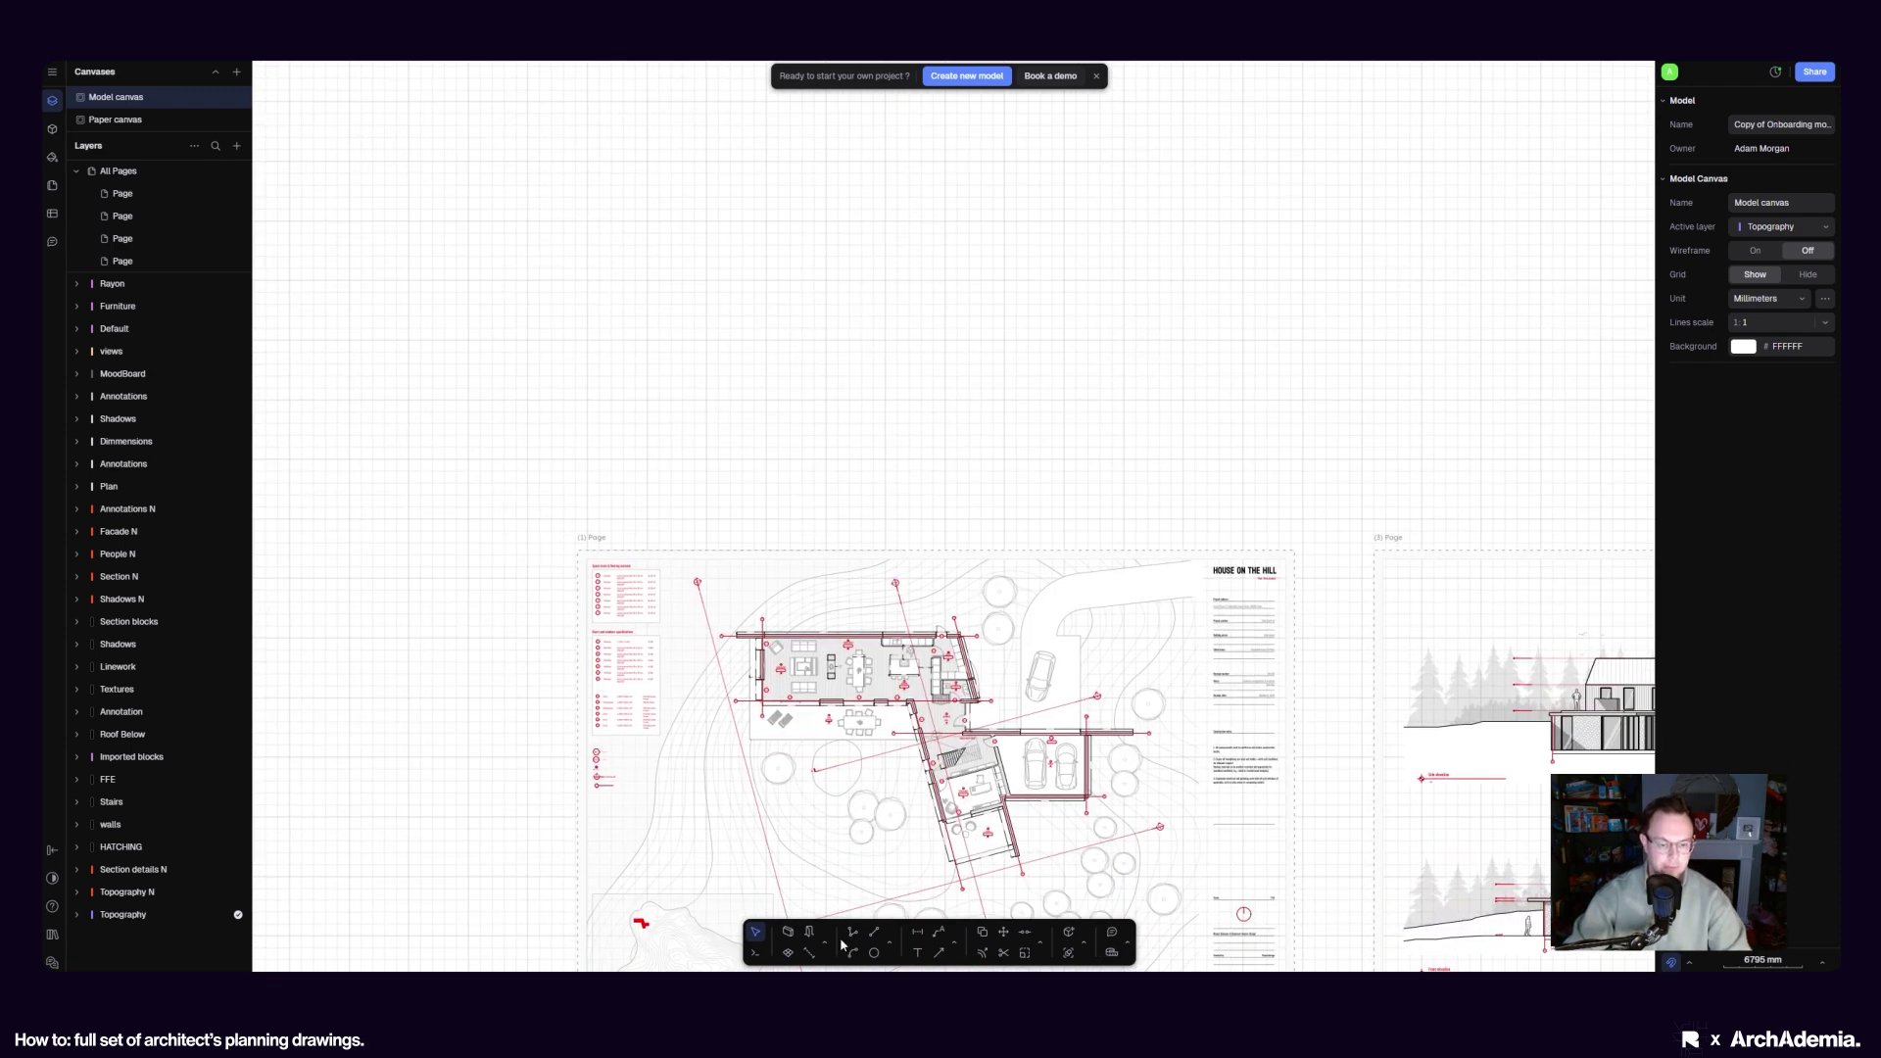
left_click(892, 946)
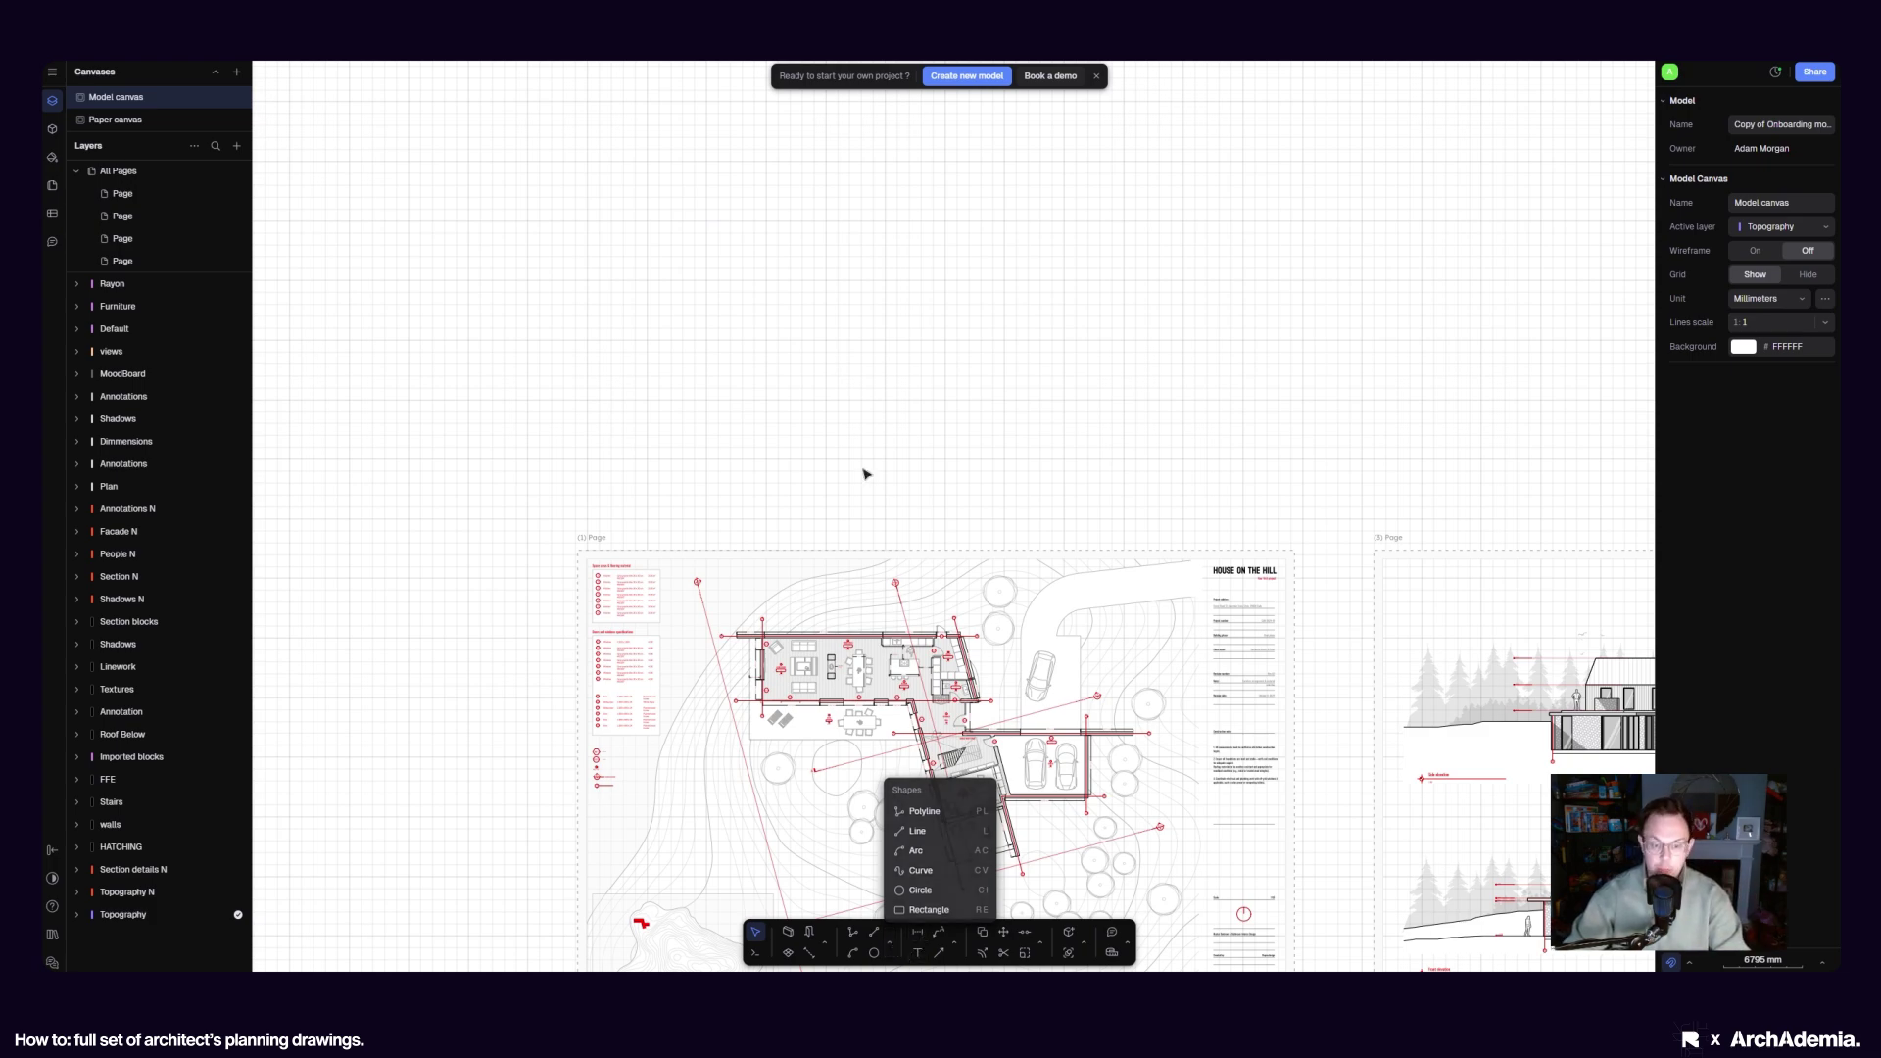
scroll(827, 691, "up", 5, "ctrl")
scroll(855, 699, "down", 3, "ctrl")
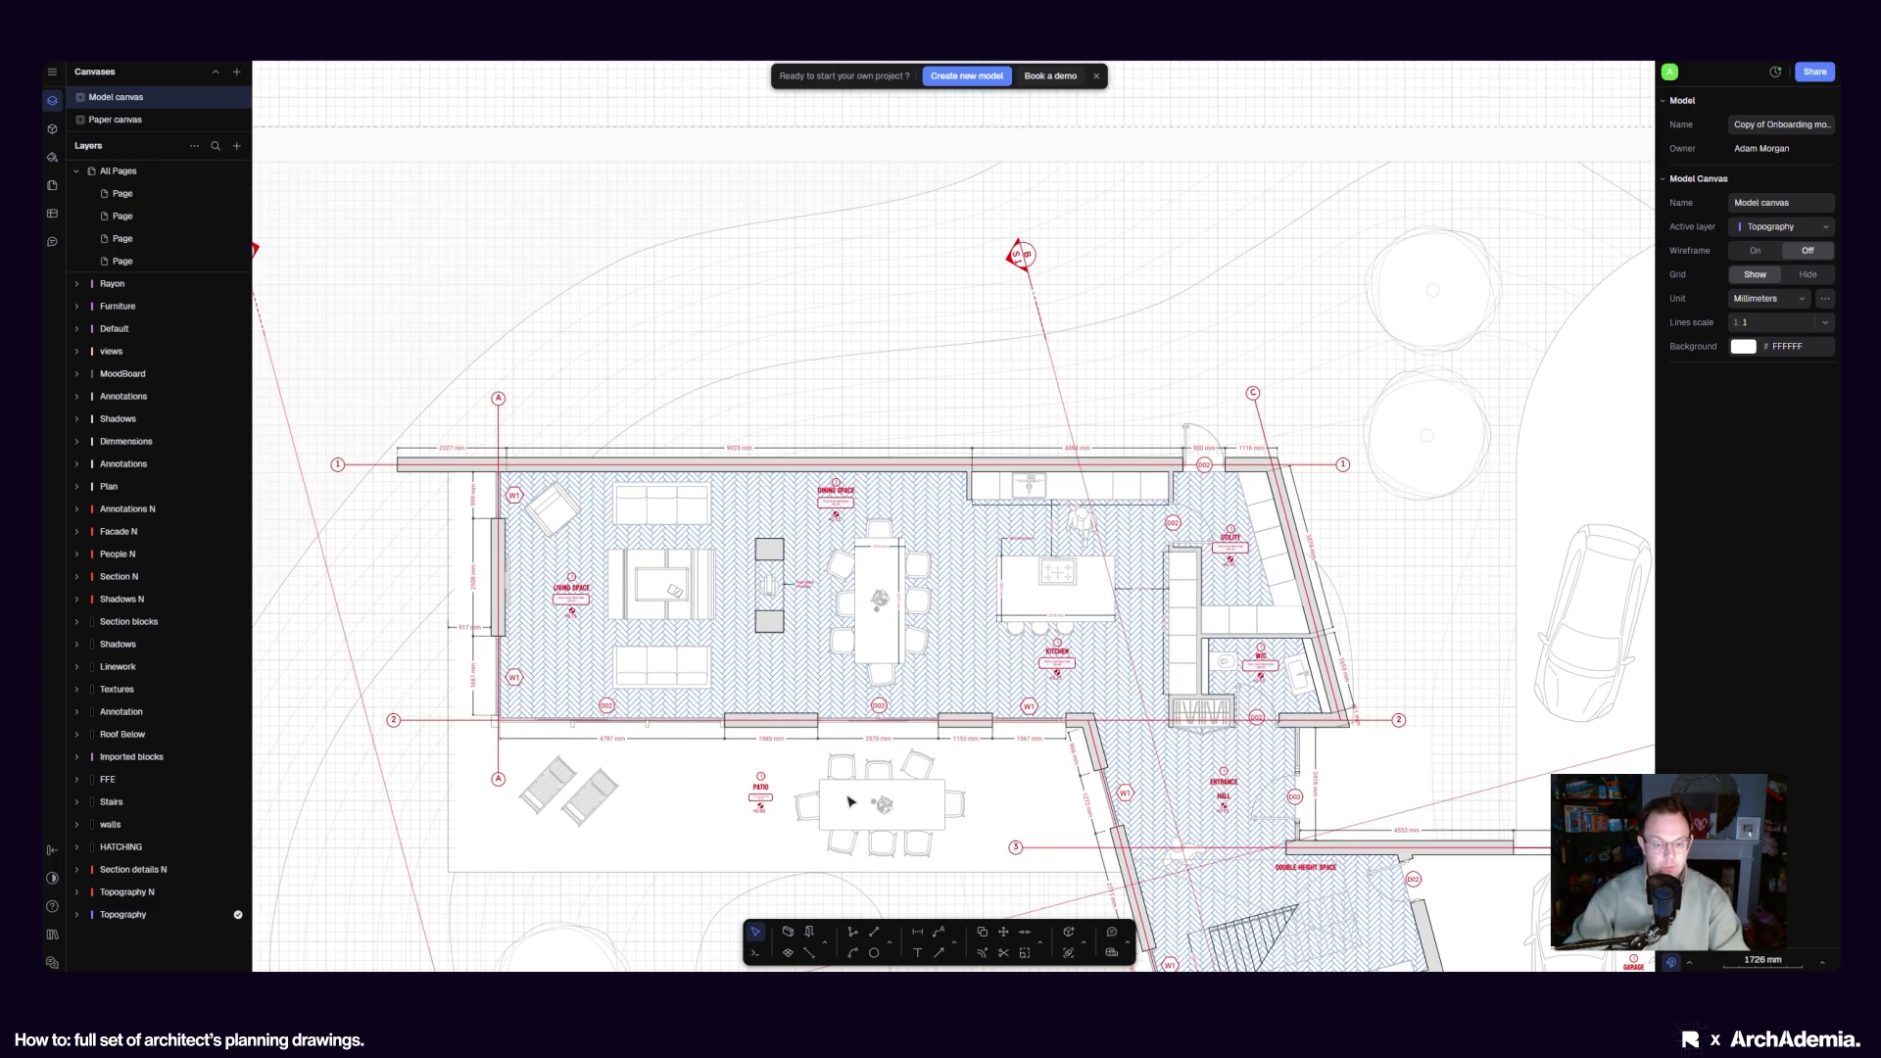
left_click(892, 946)
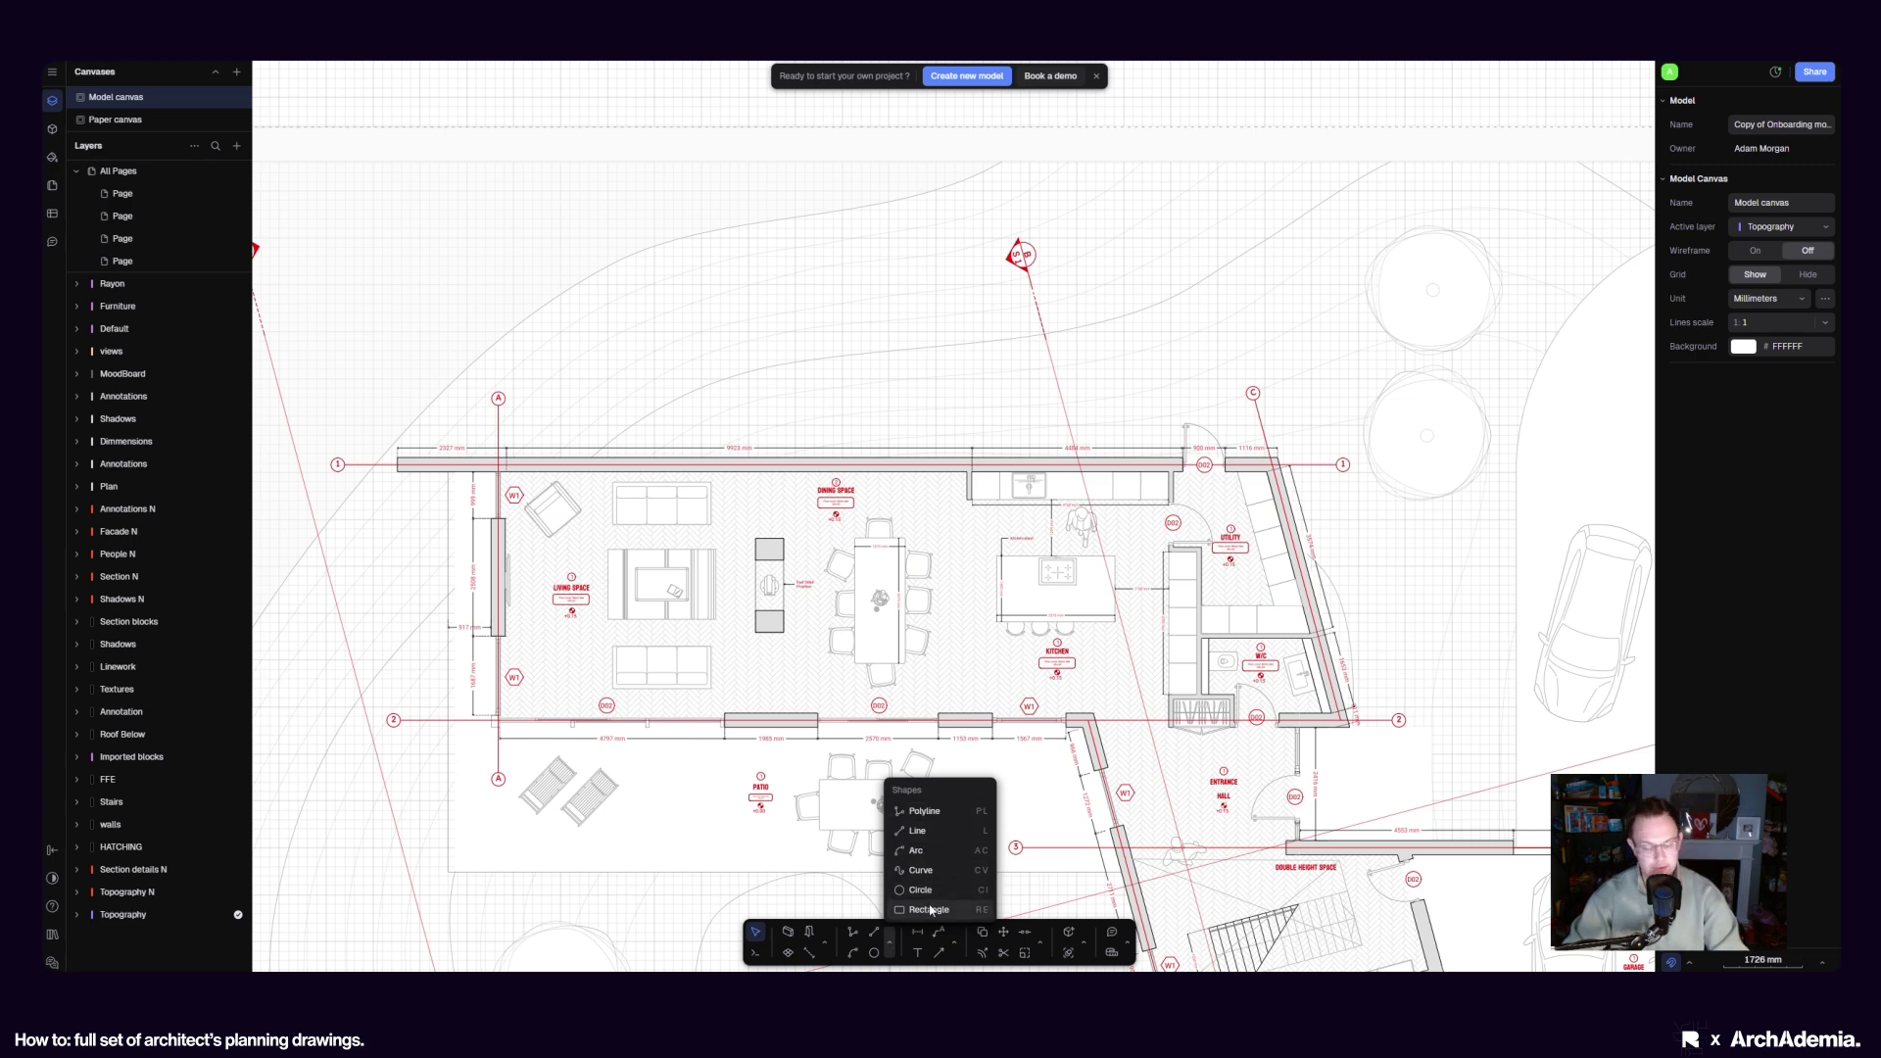
left_click(957, 944)
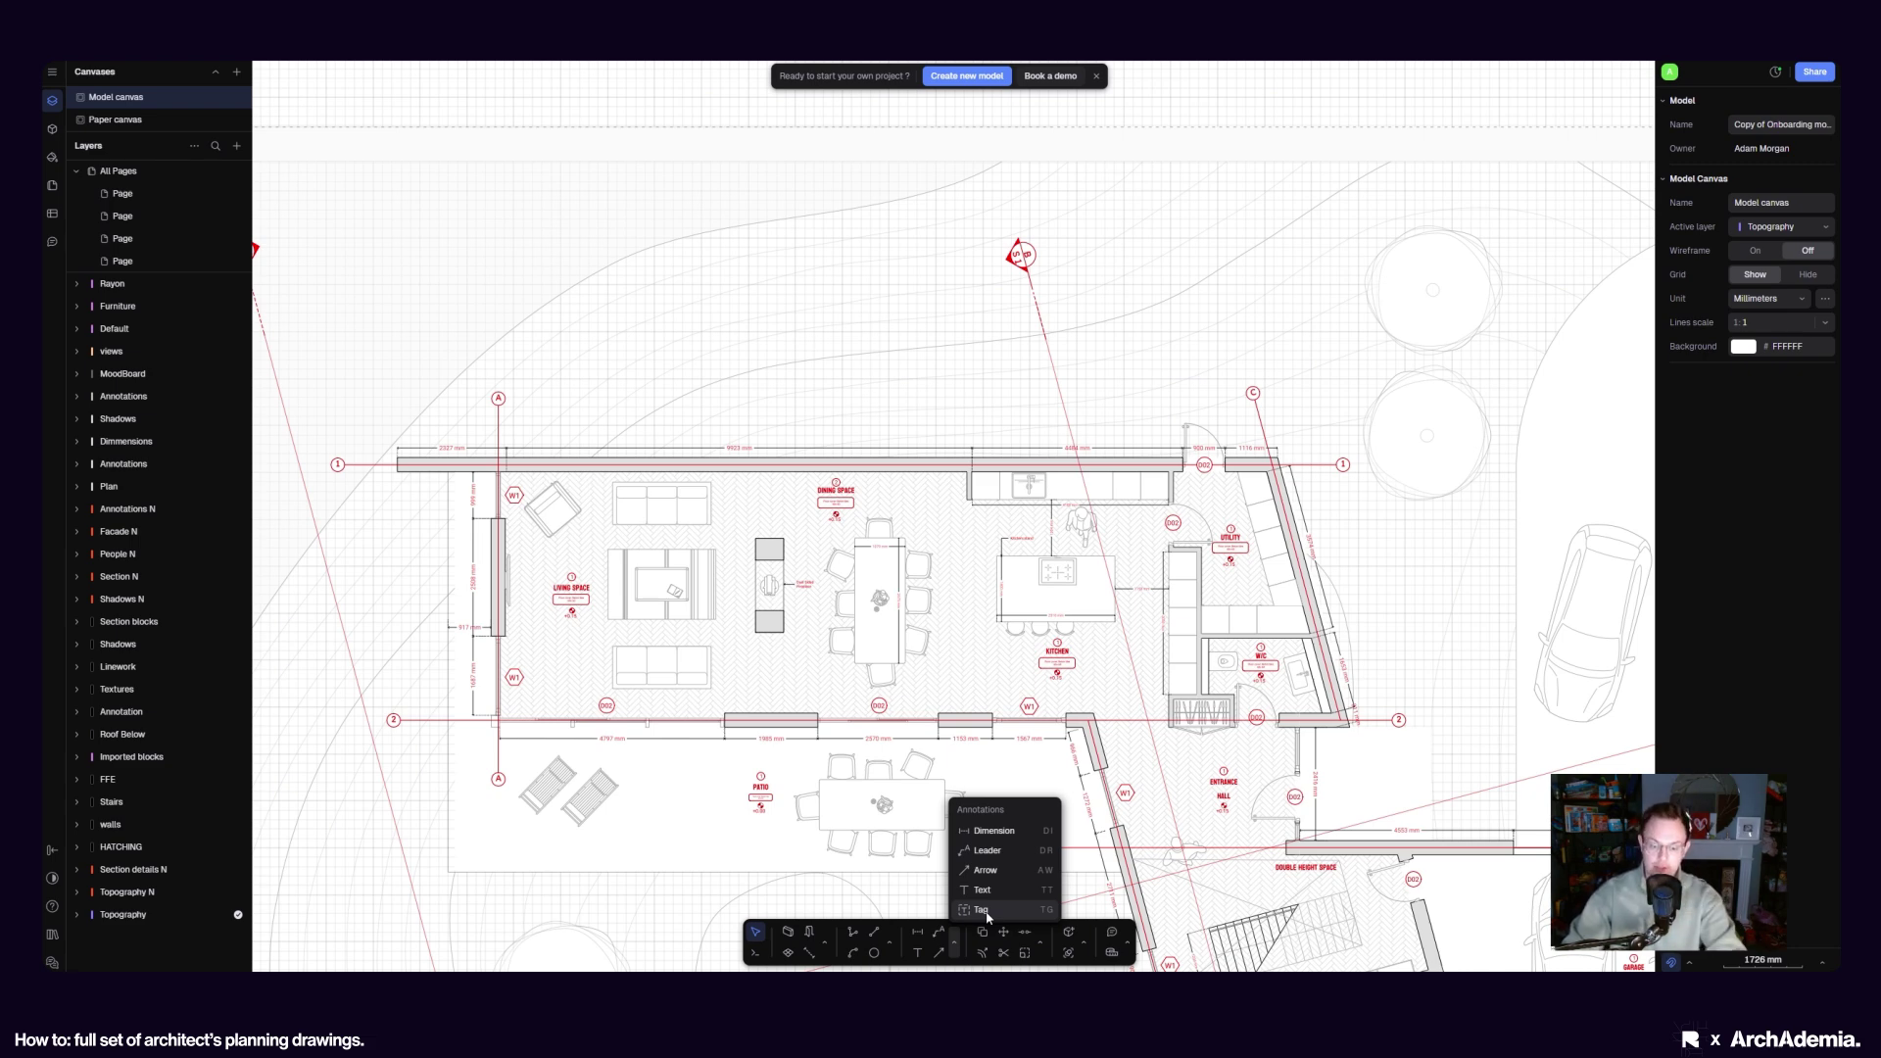
left_click(1042, 946)
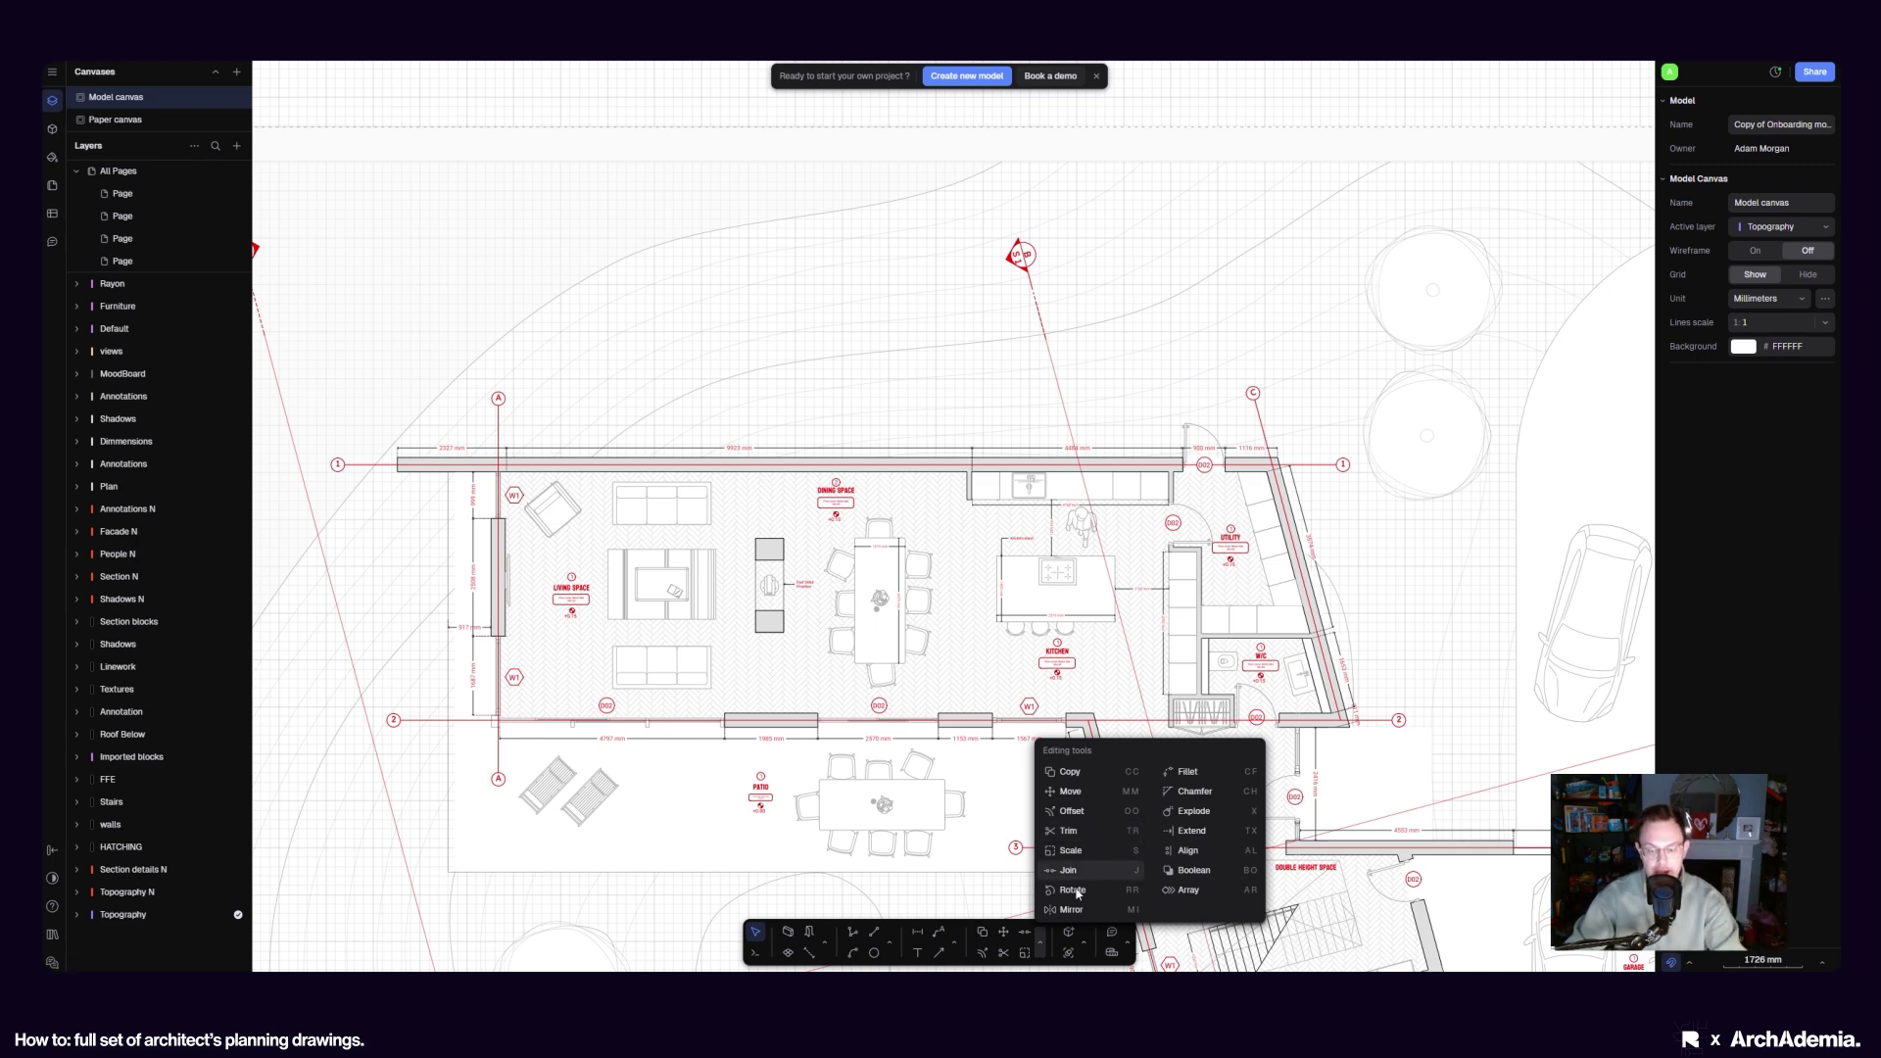
left_click(1084, 945)
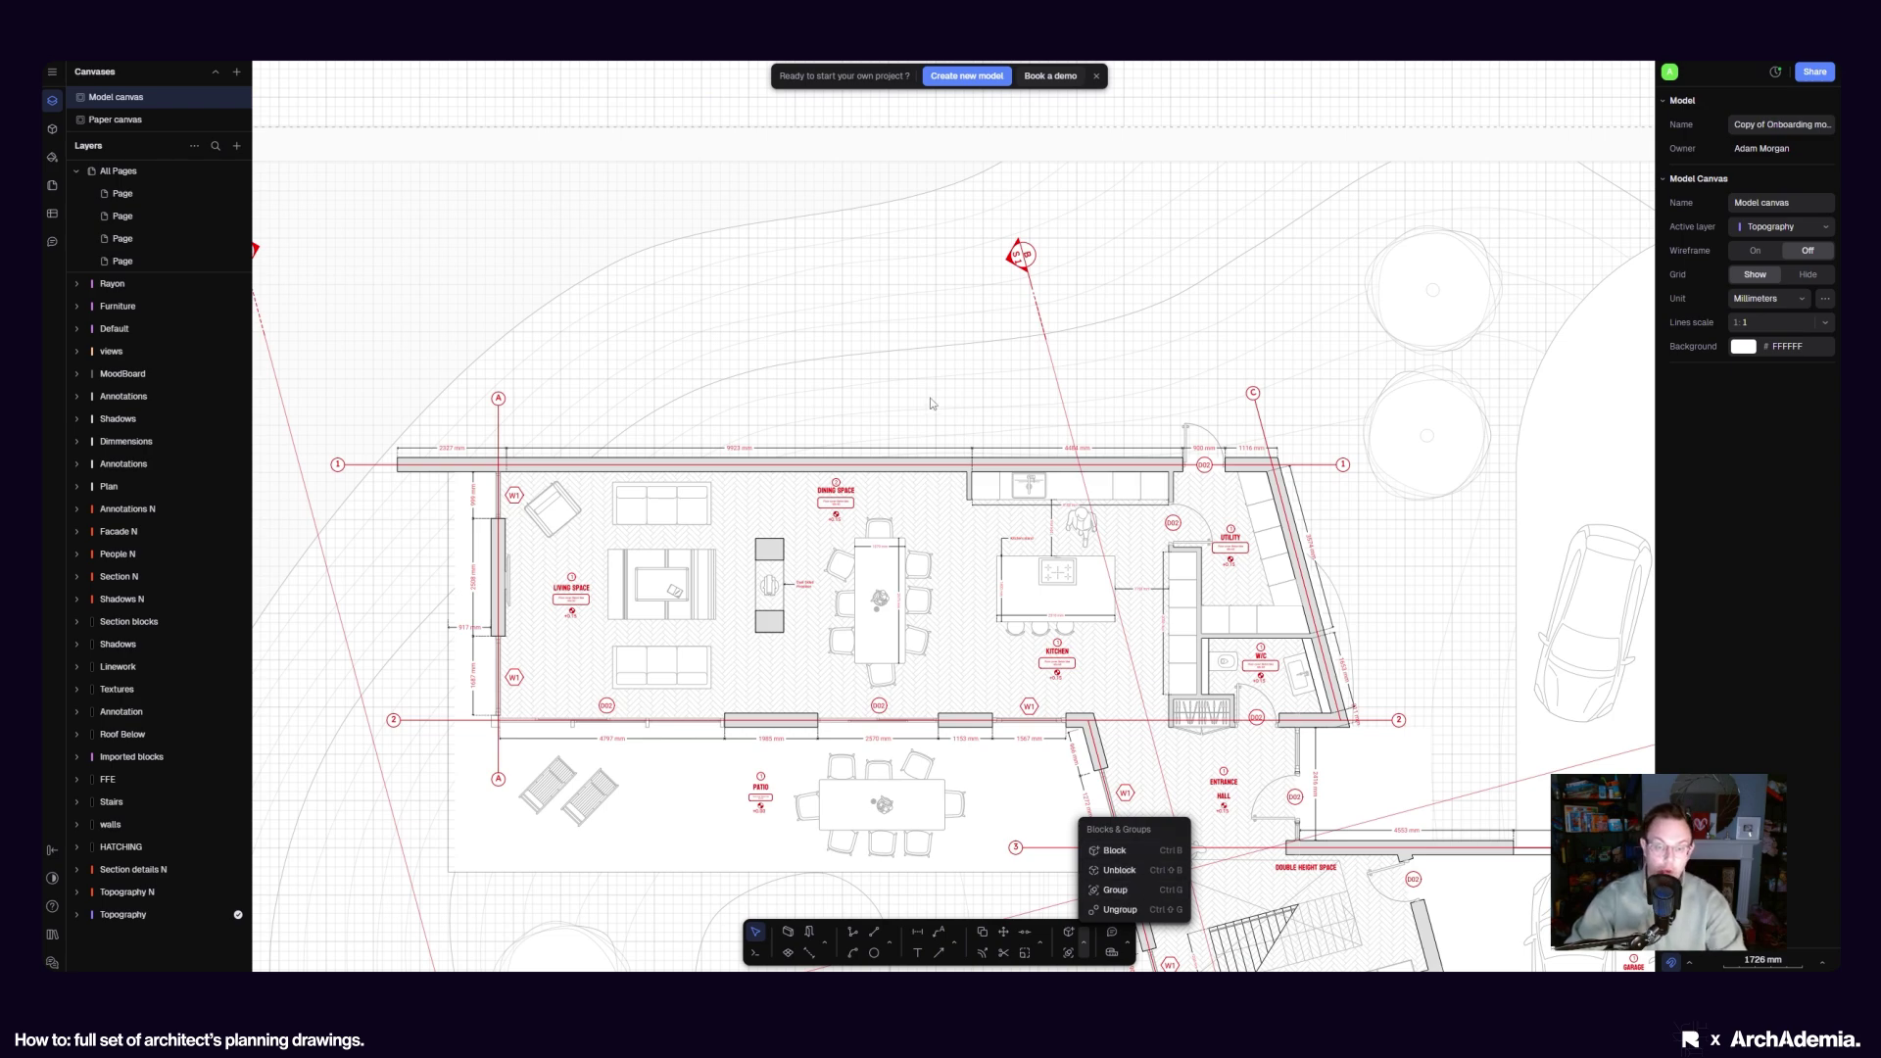
scroll(1112, 525, "up", 5)
left_click(1035, 562)
scroll(1036, 562, "down", 5)
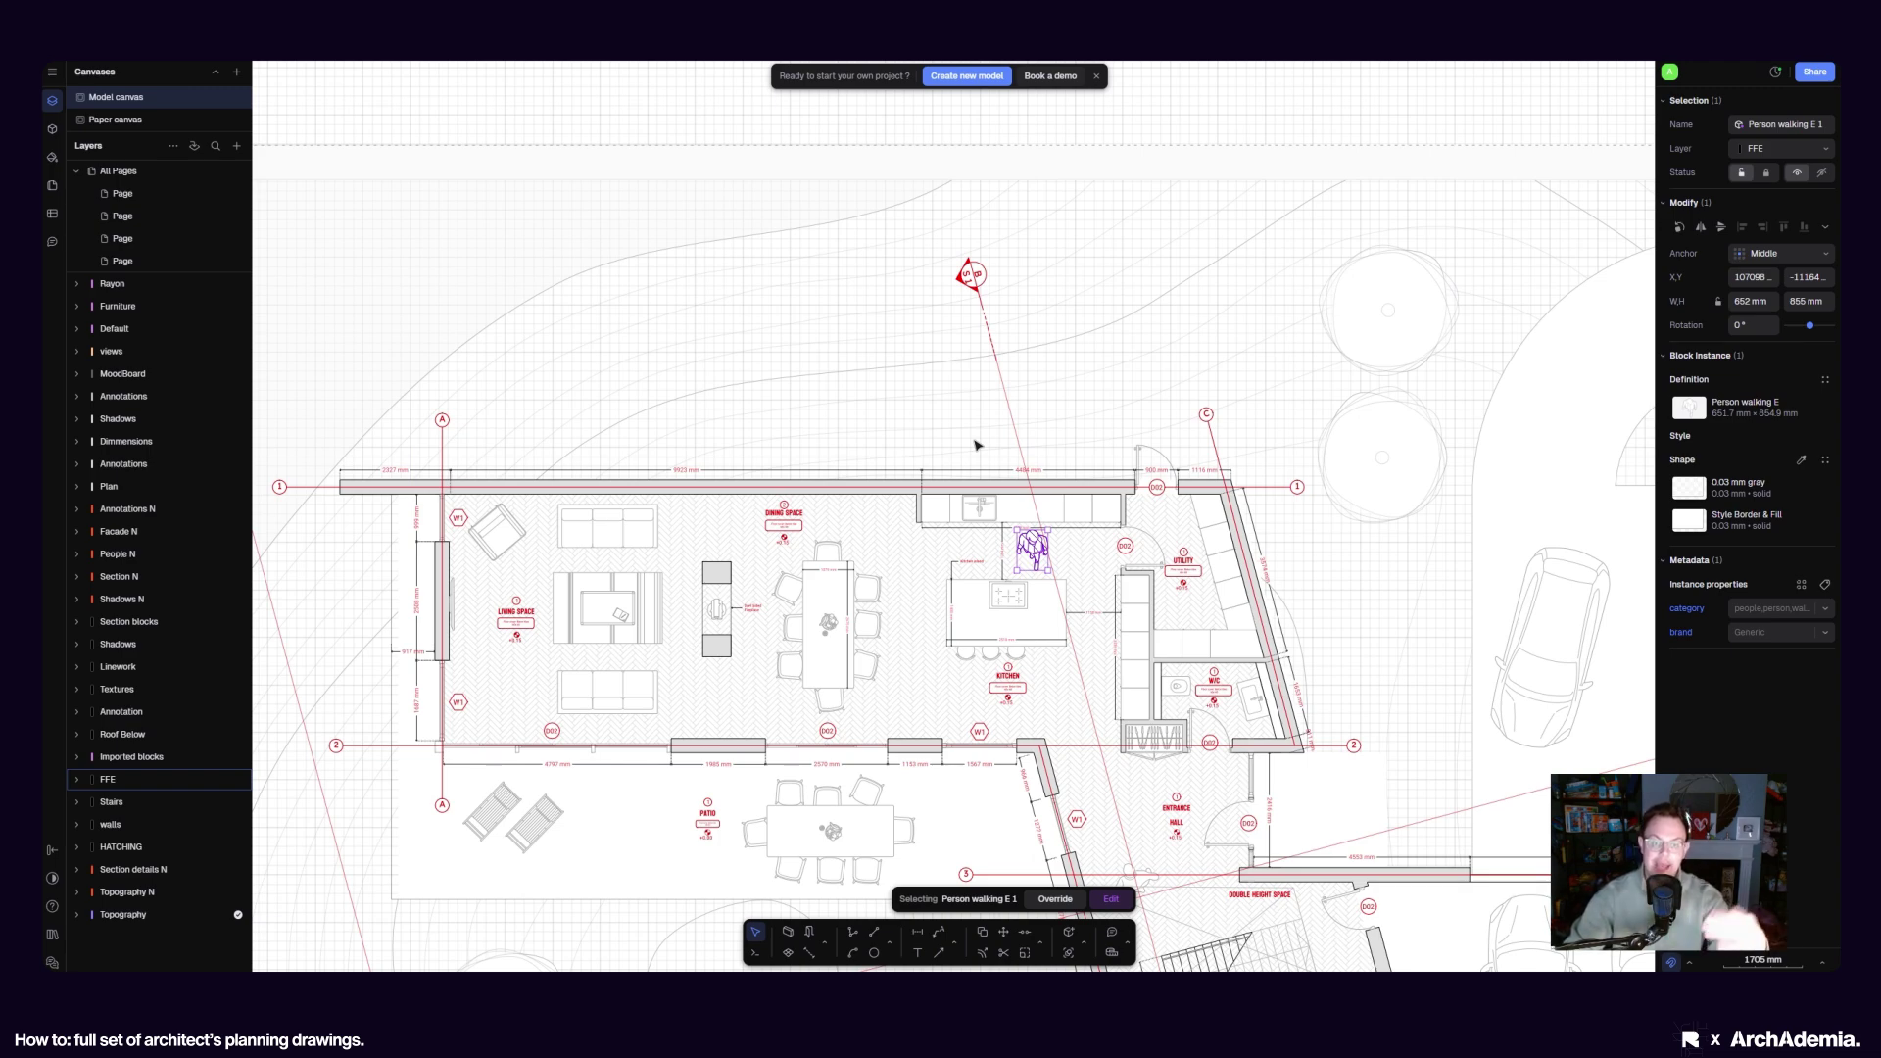
left_click(1128, 945)
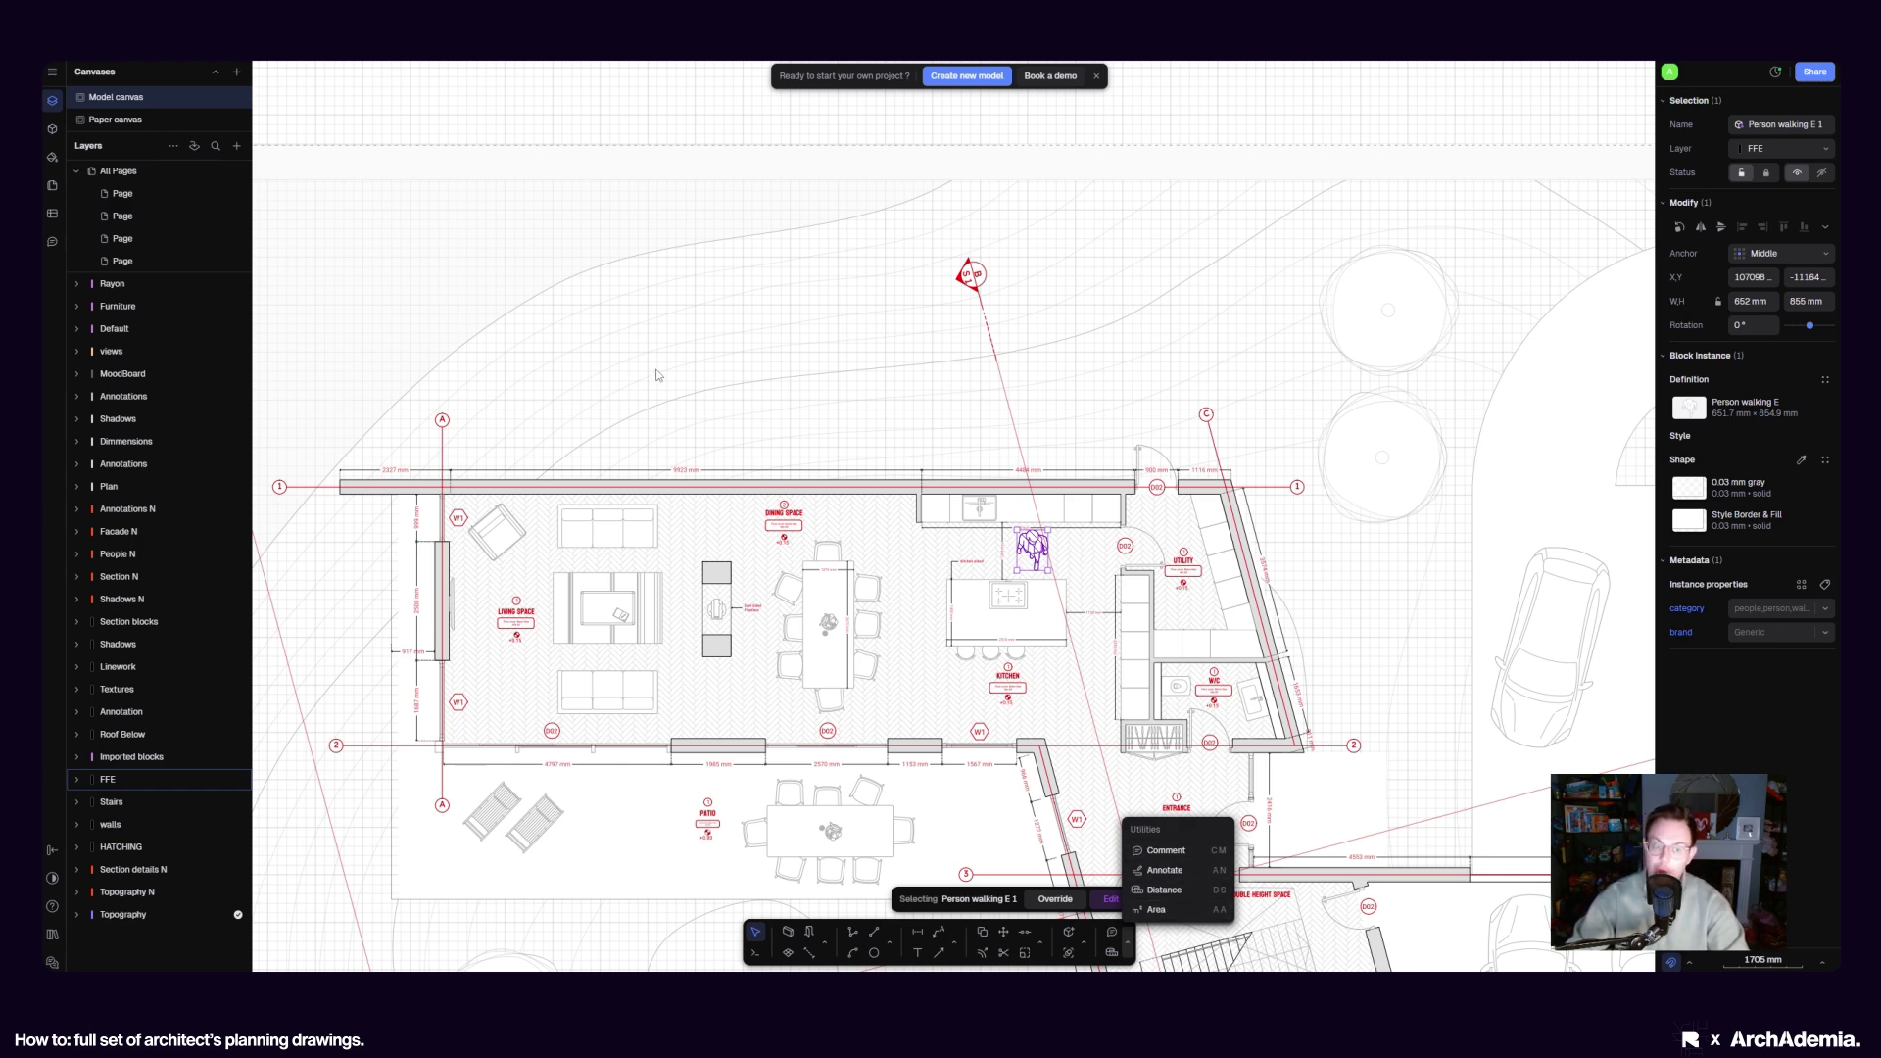
Post a comment by the Dining Space: 'Change this floor finish to polished concrete'
left_click(52, 241)
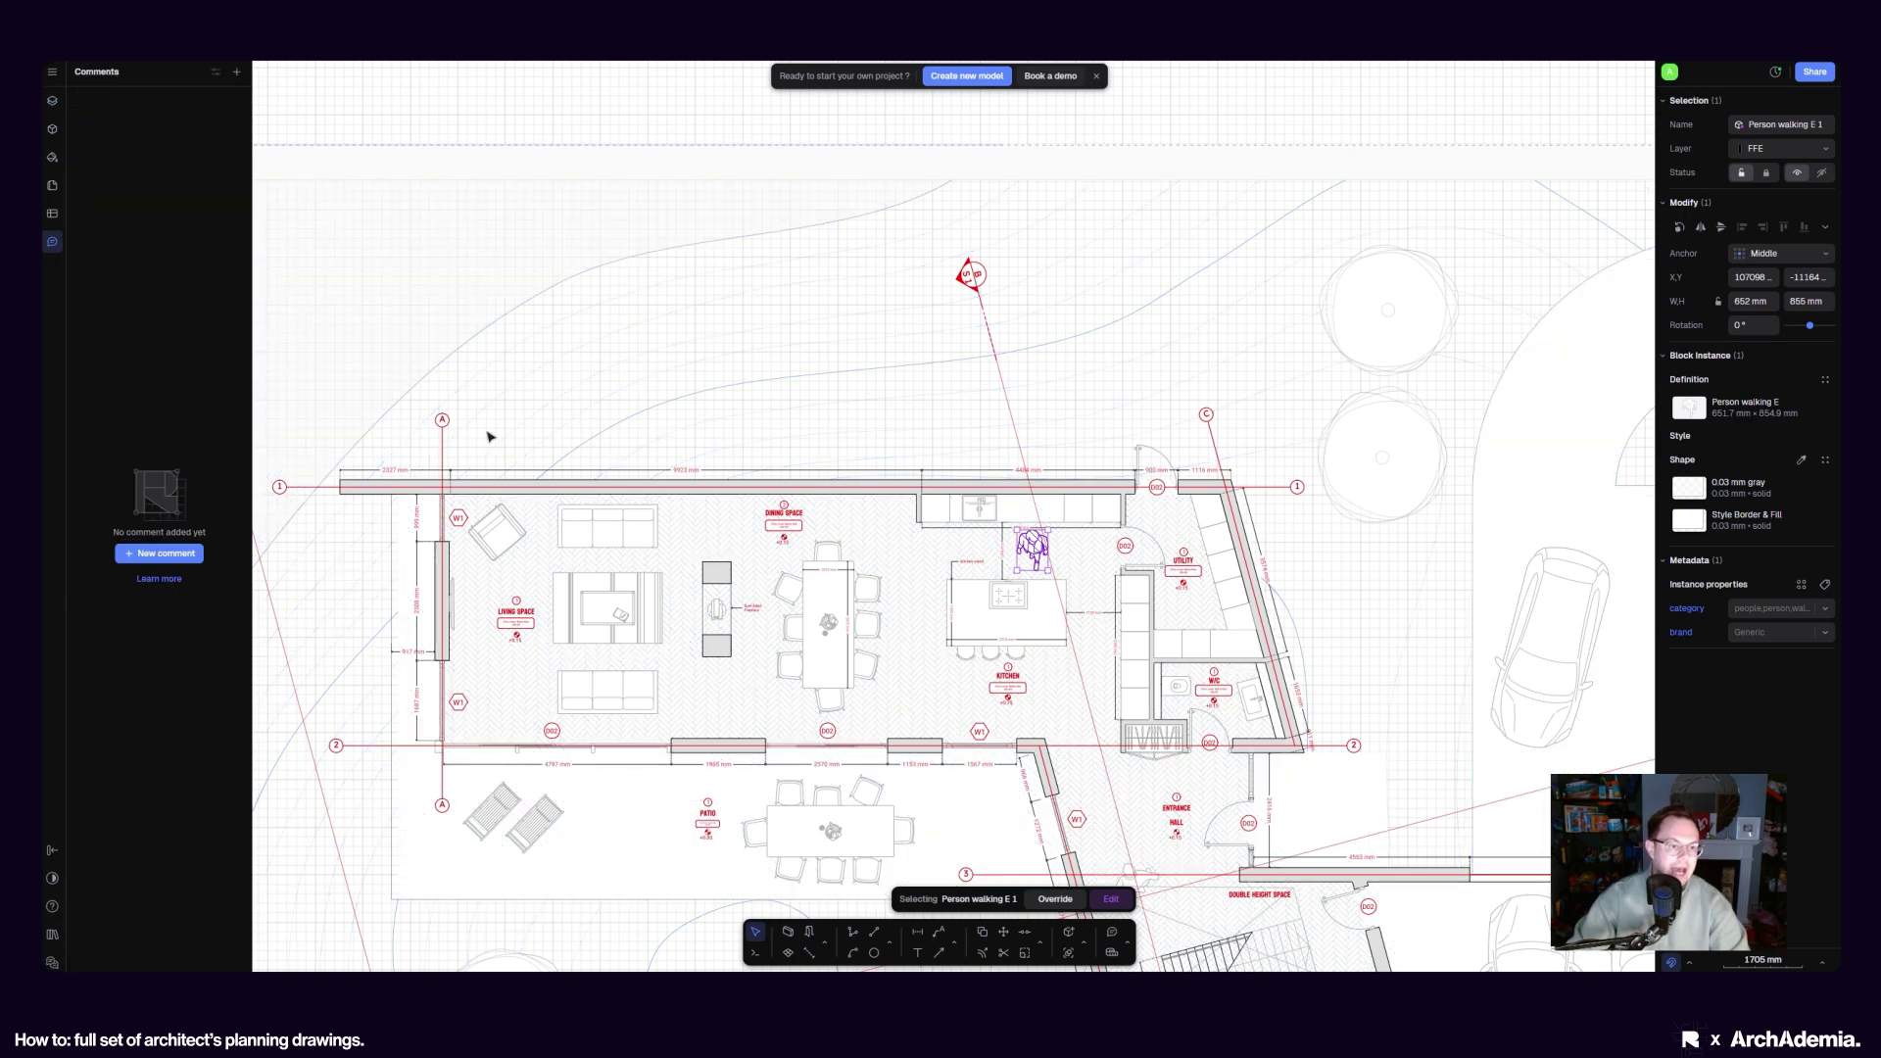
left_click(158, 549)
scroll(713, 517, "down", 3)
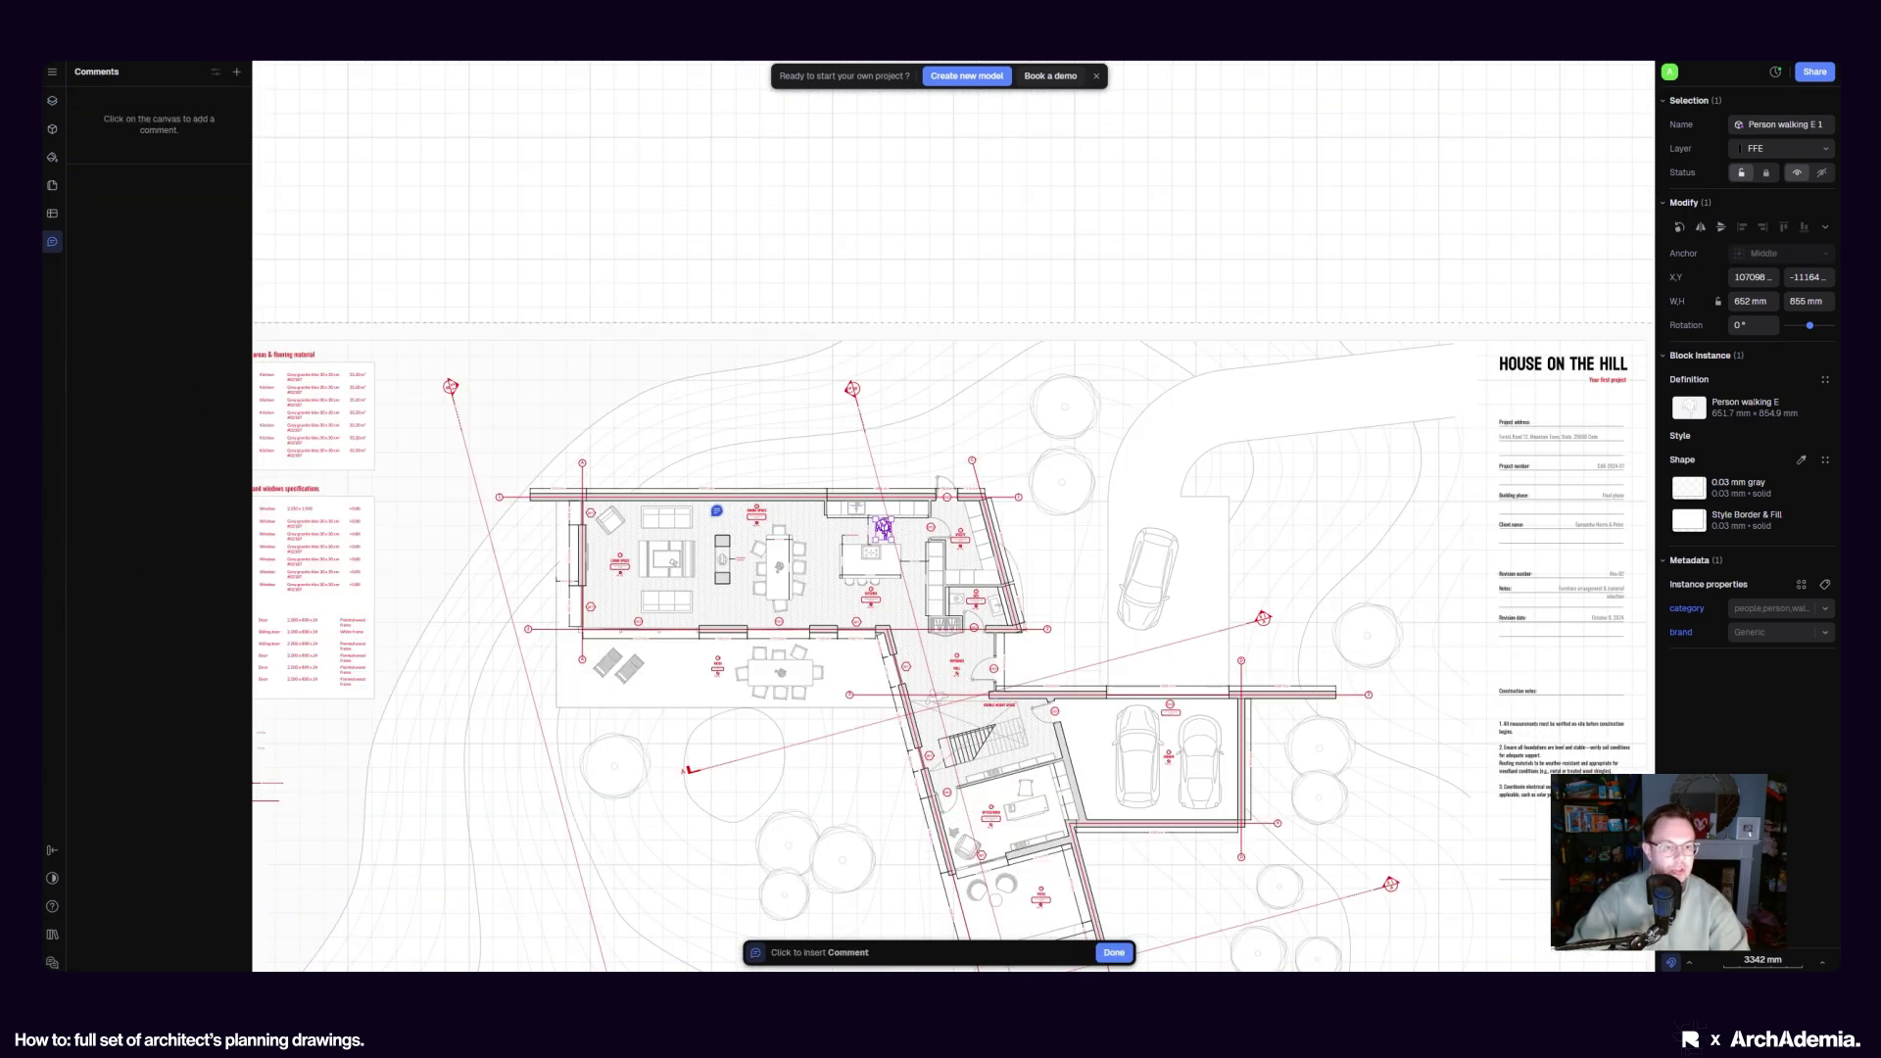
scroll(715, 519, "up", 5)
left_click(722, 525)
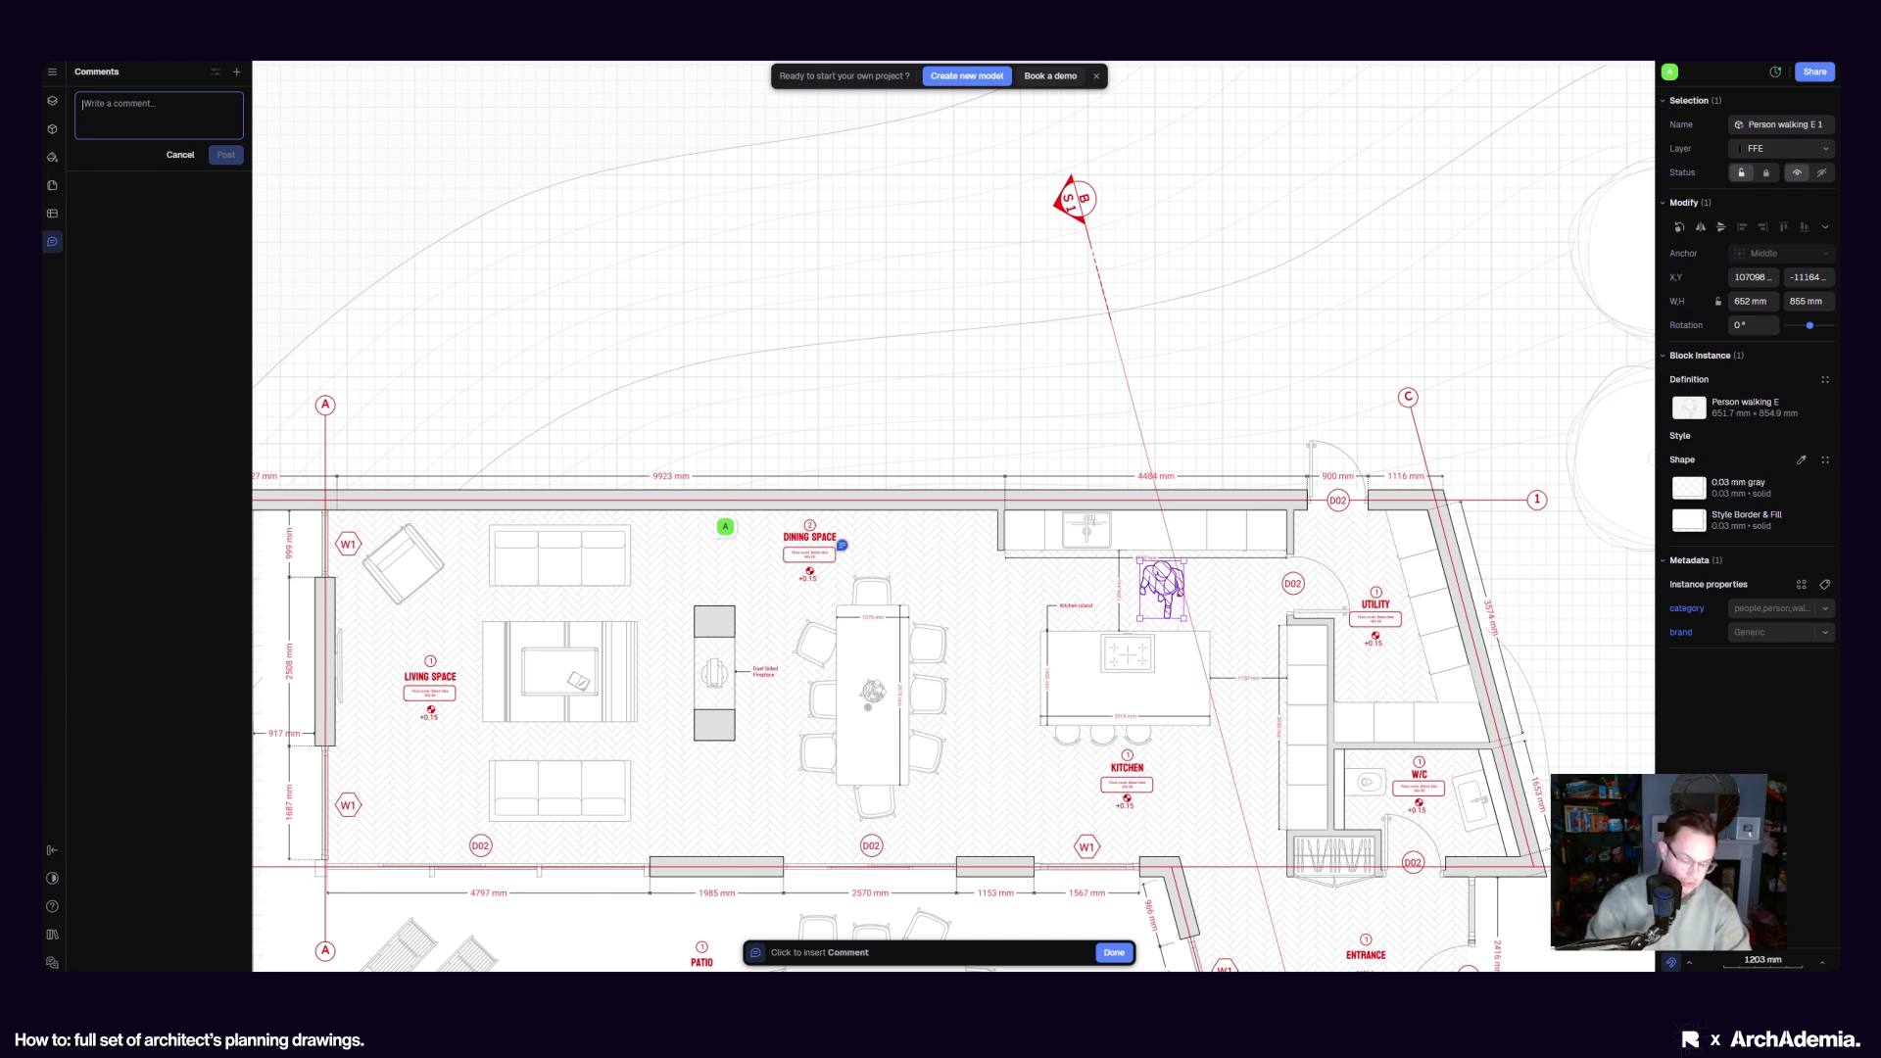
type("Mov")
key("BackSpace")
key("BackSpace")
key("BackSpace")
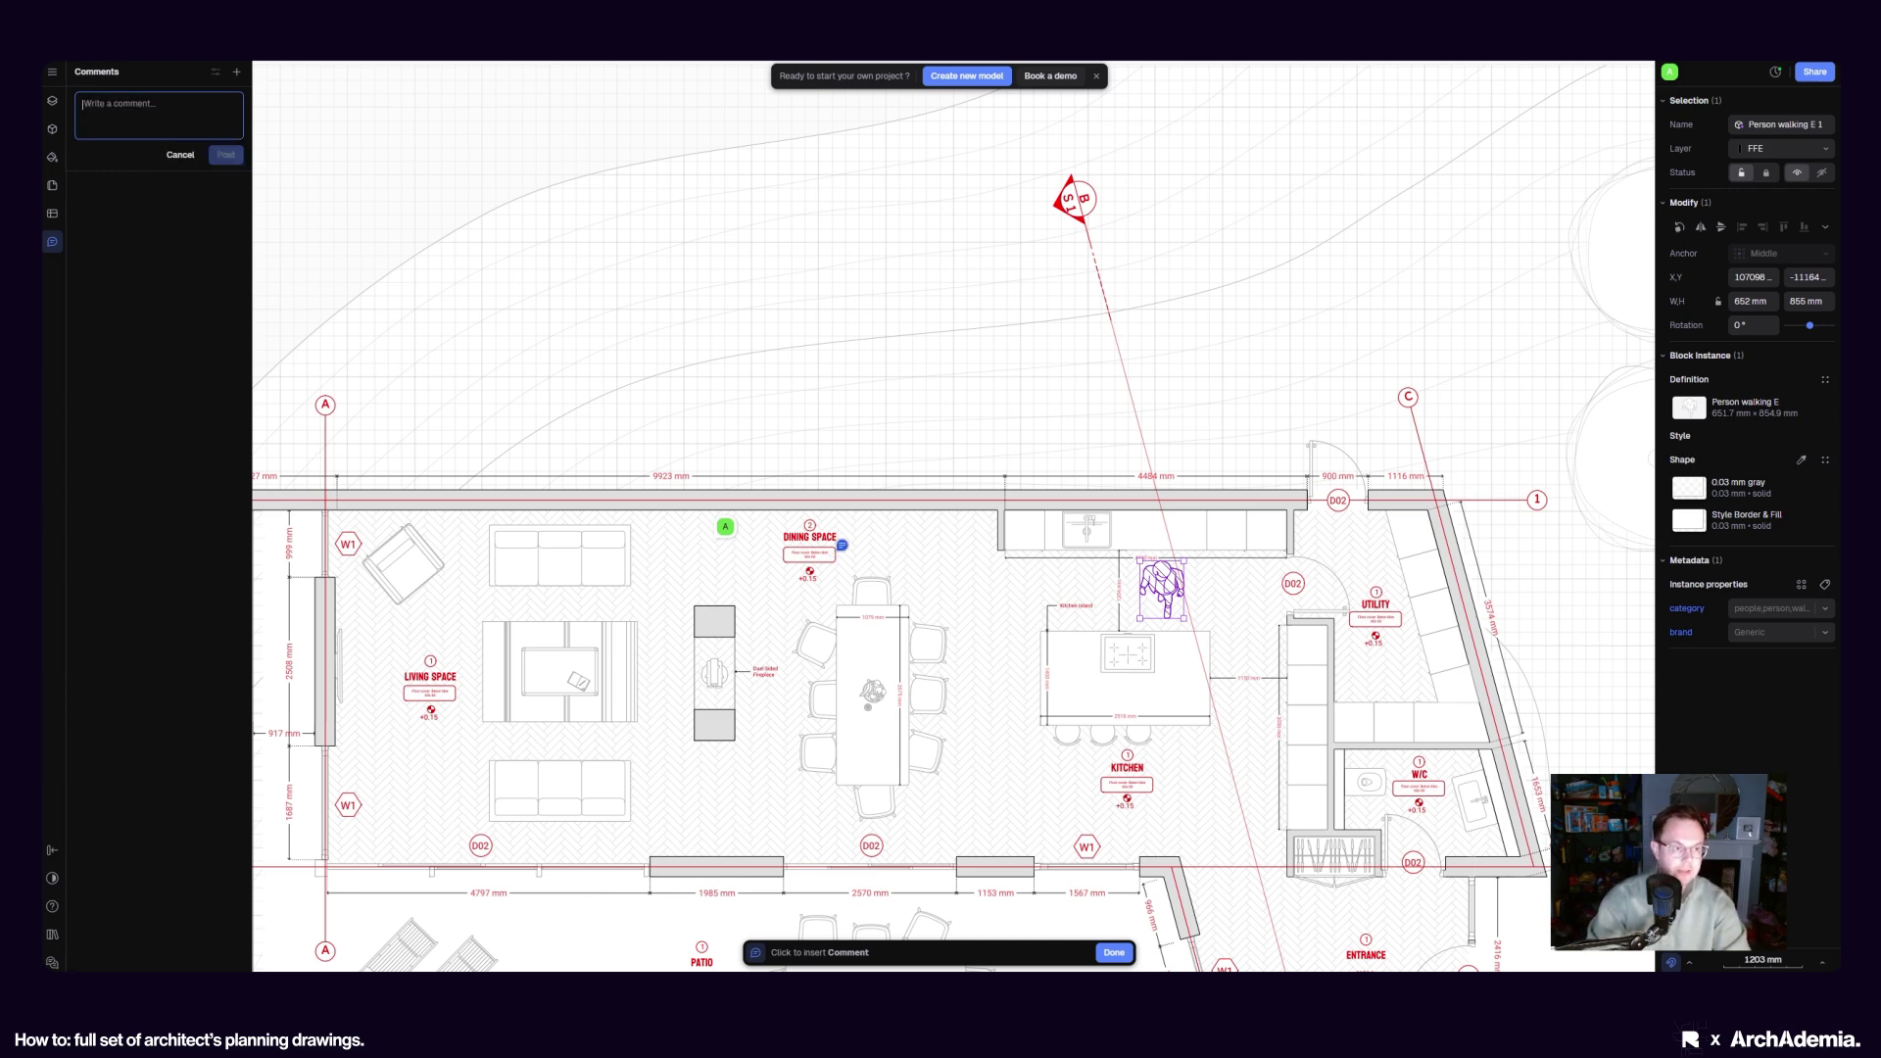
type("Change thi")
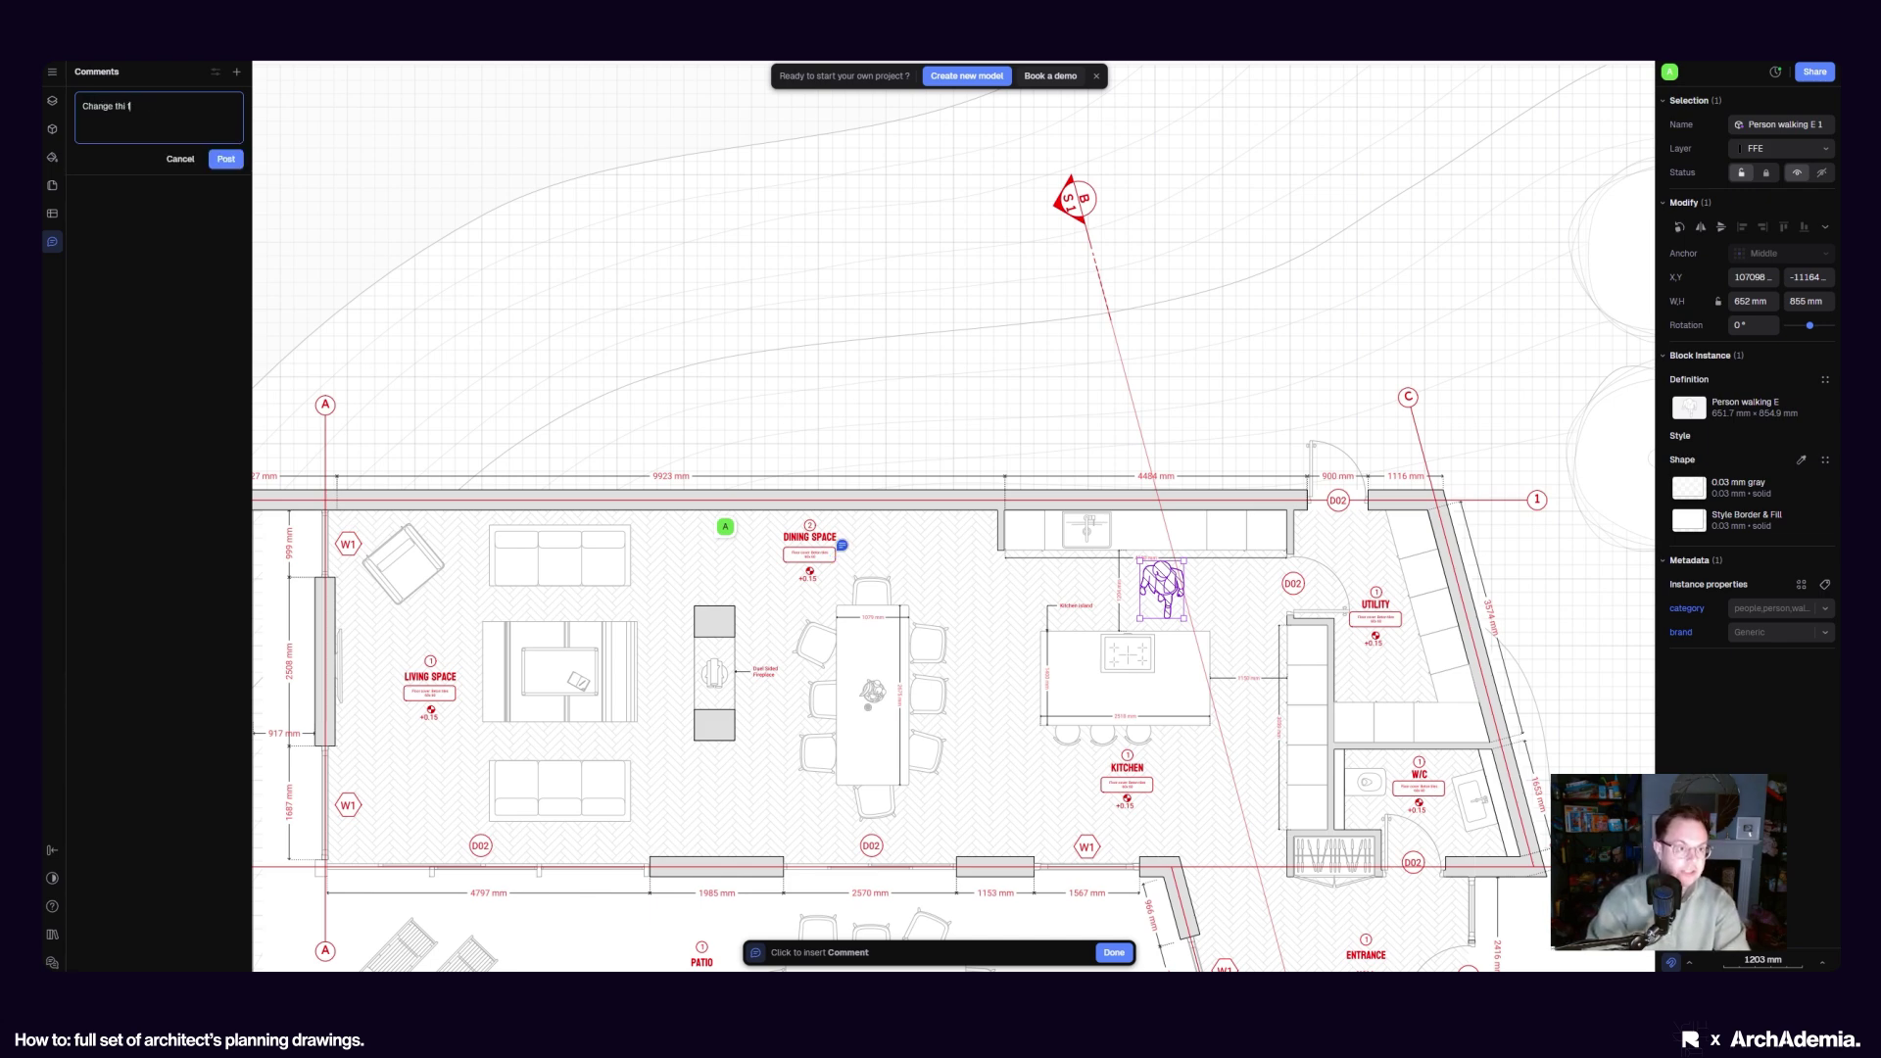
type("s floor finish")
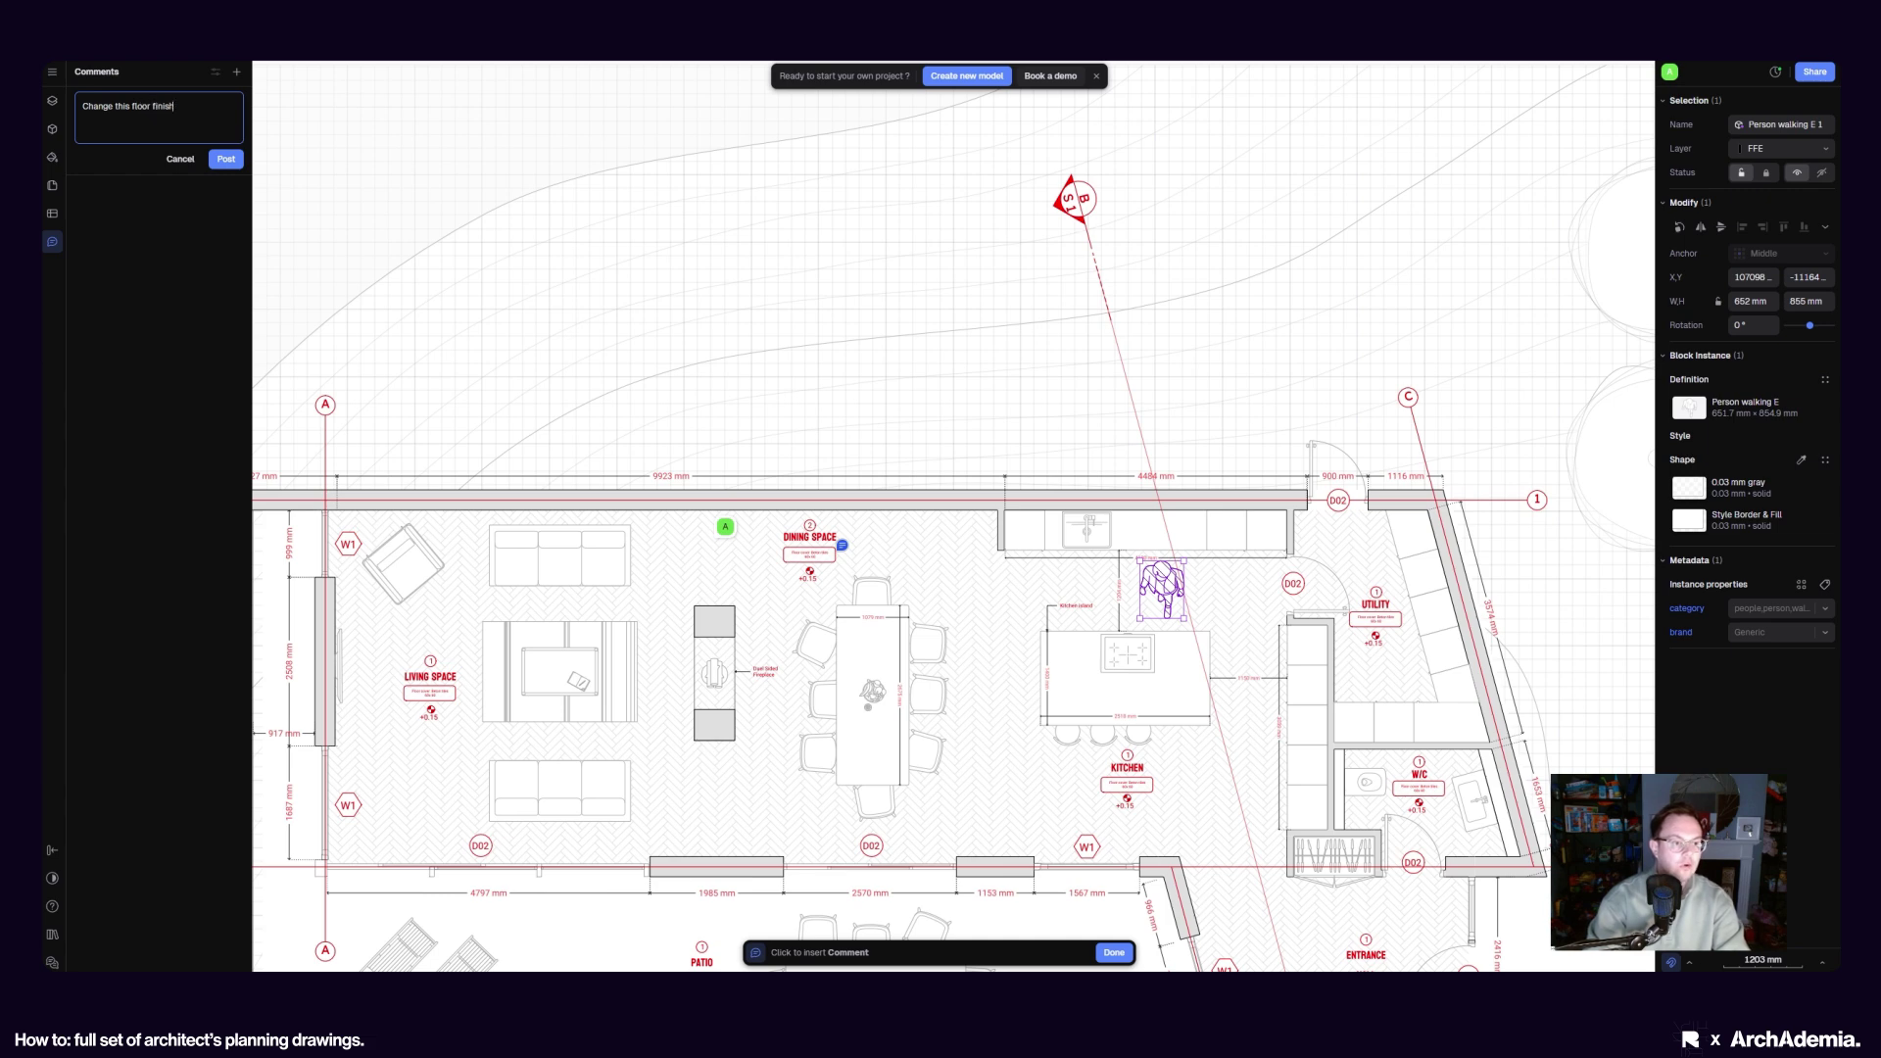
type(" to pol")
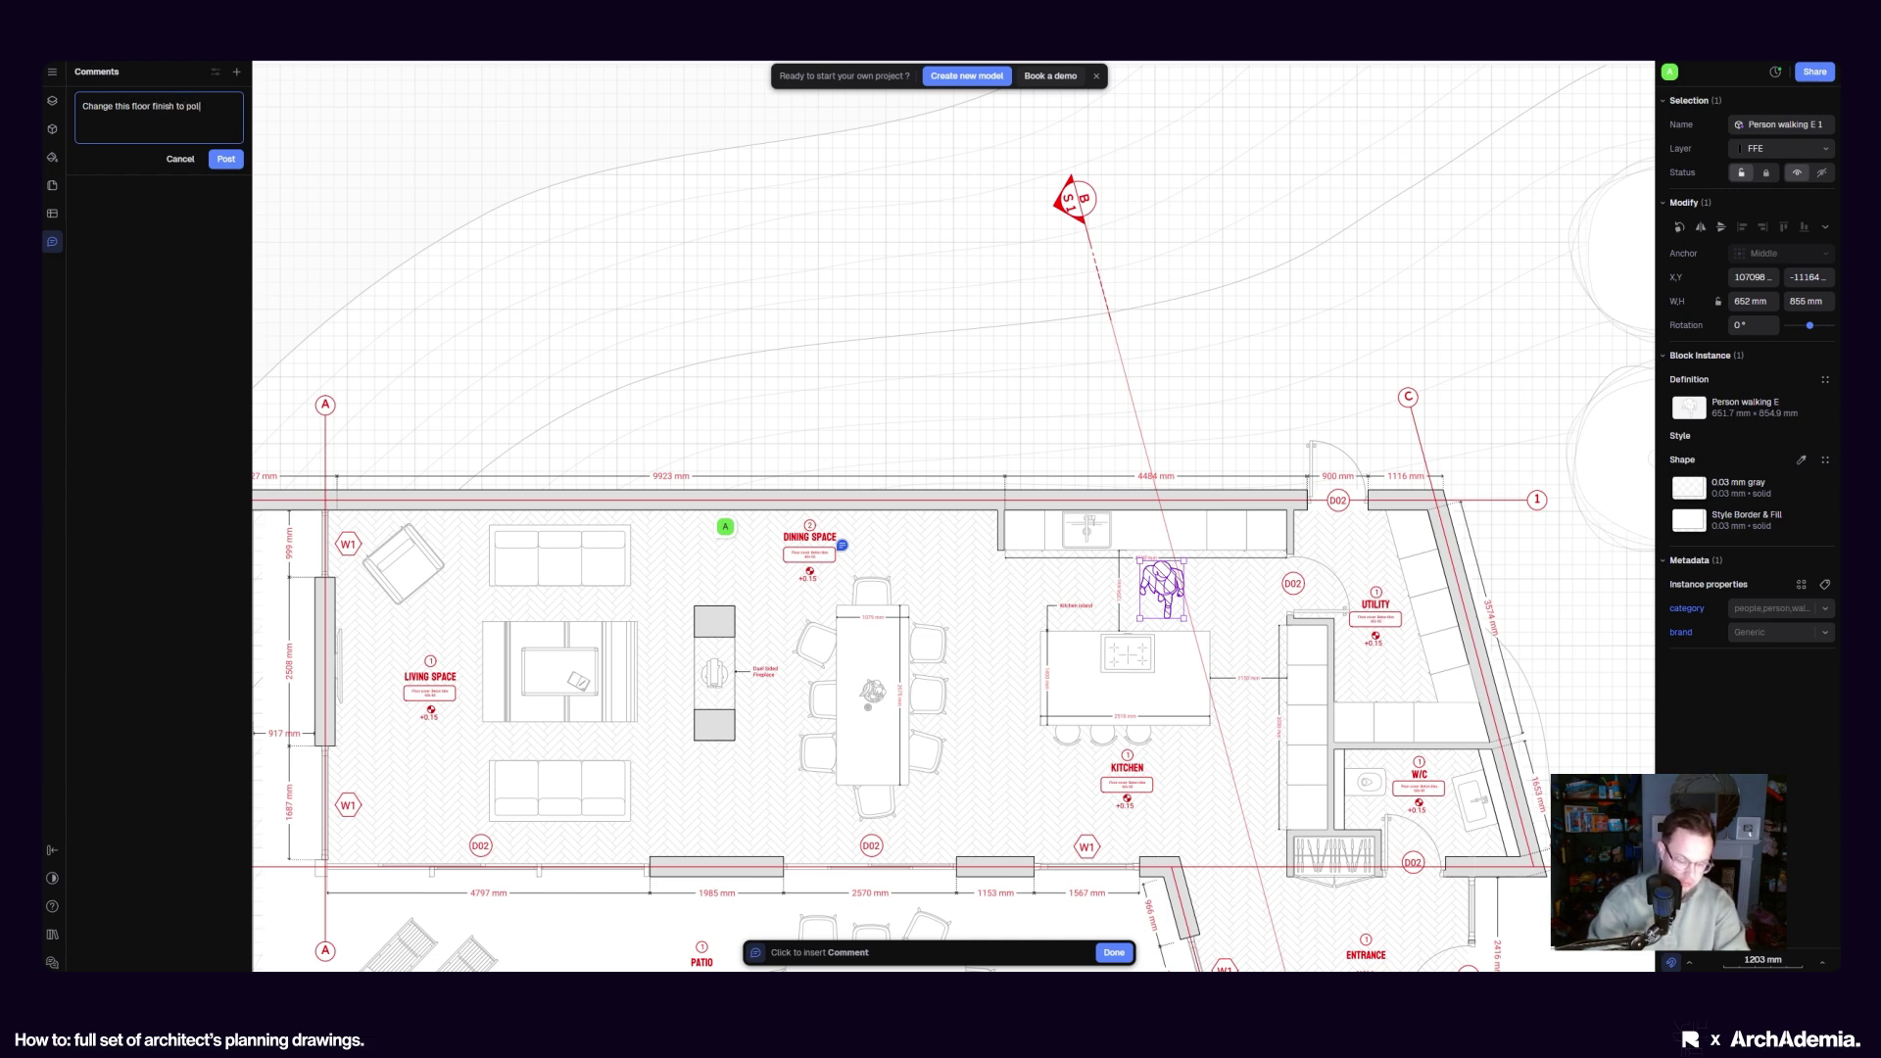
type("ished concrete")
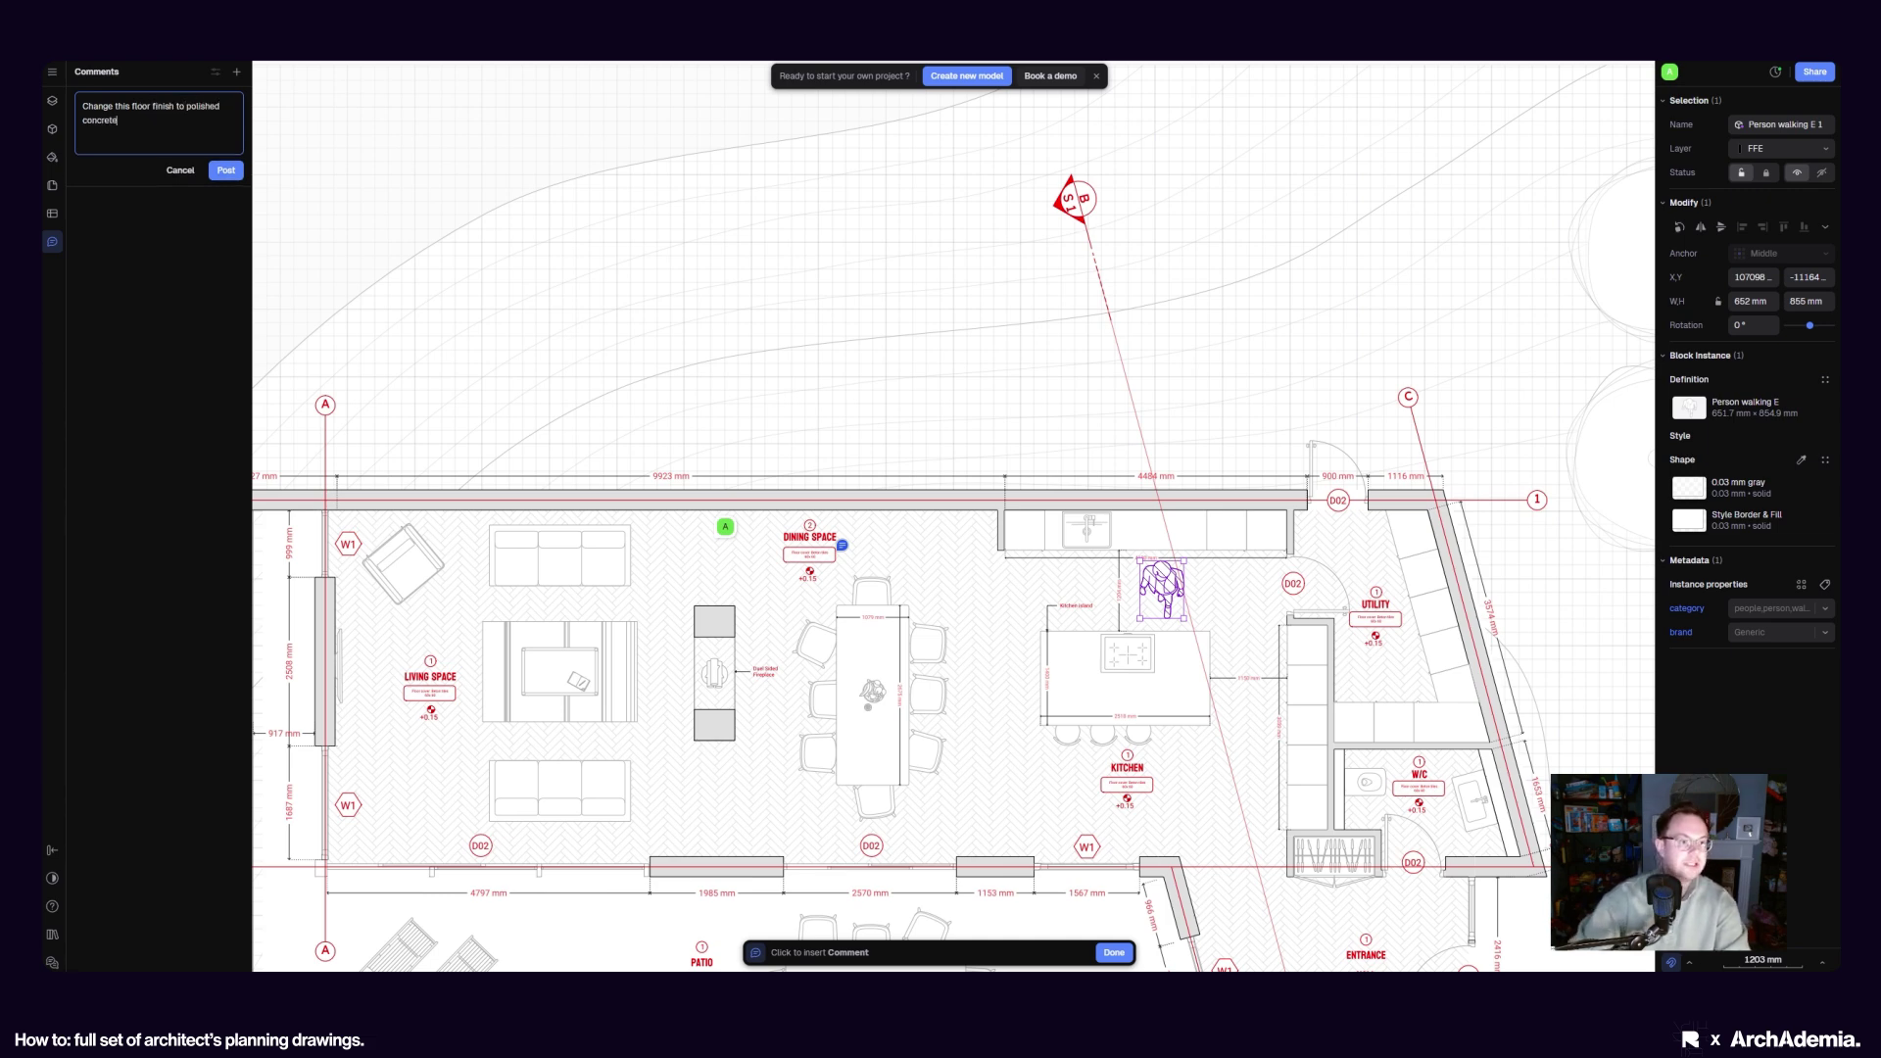
left_click(233, 170)
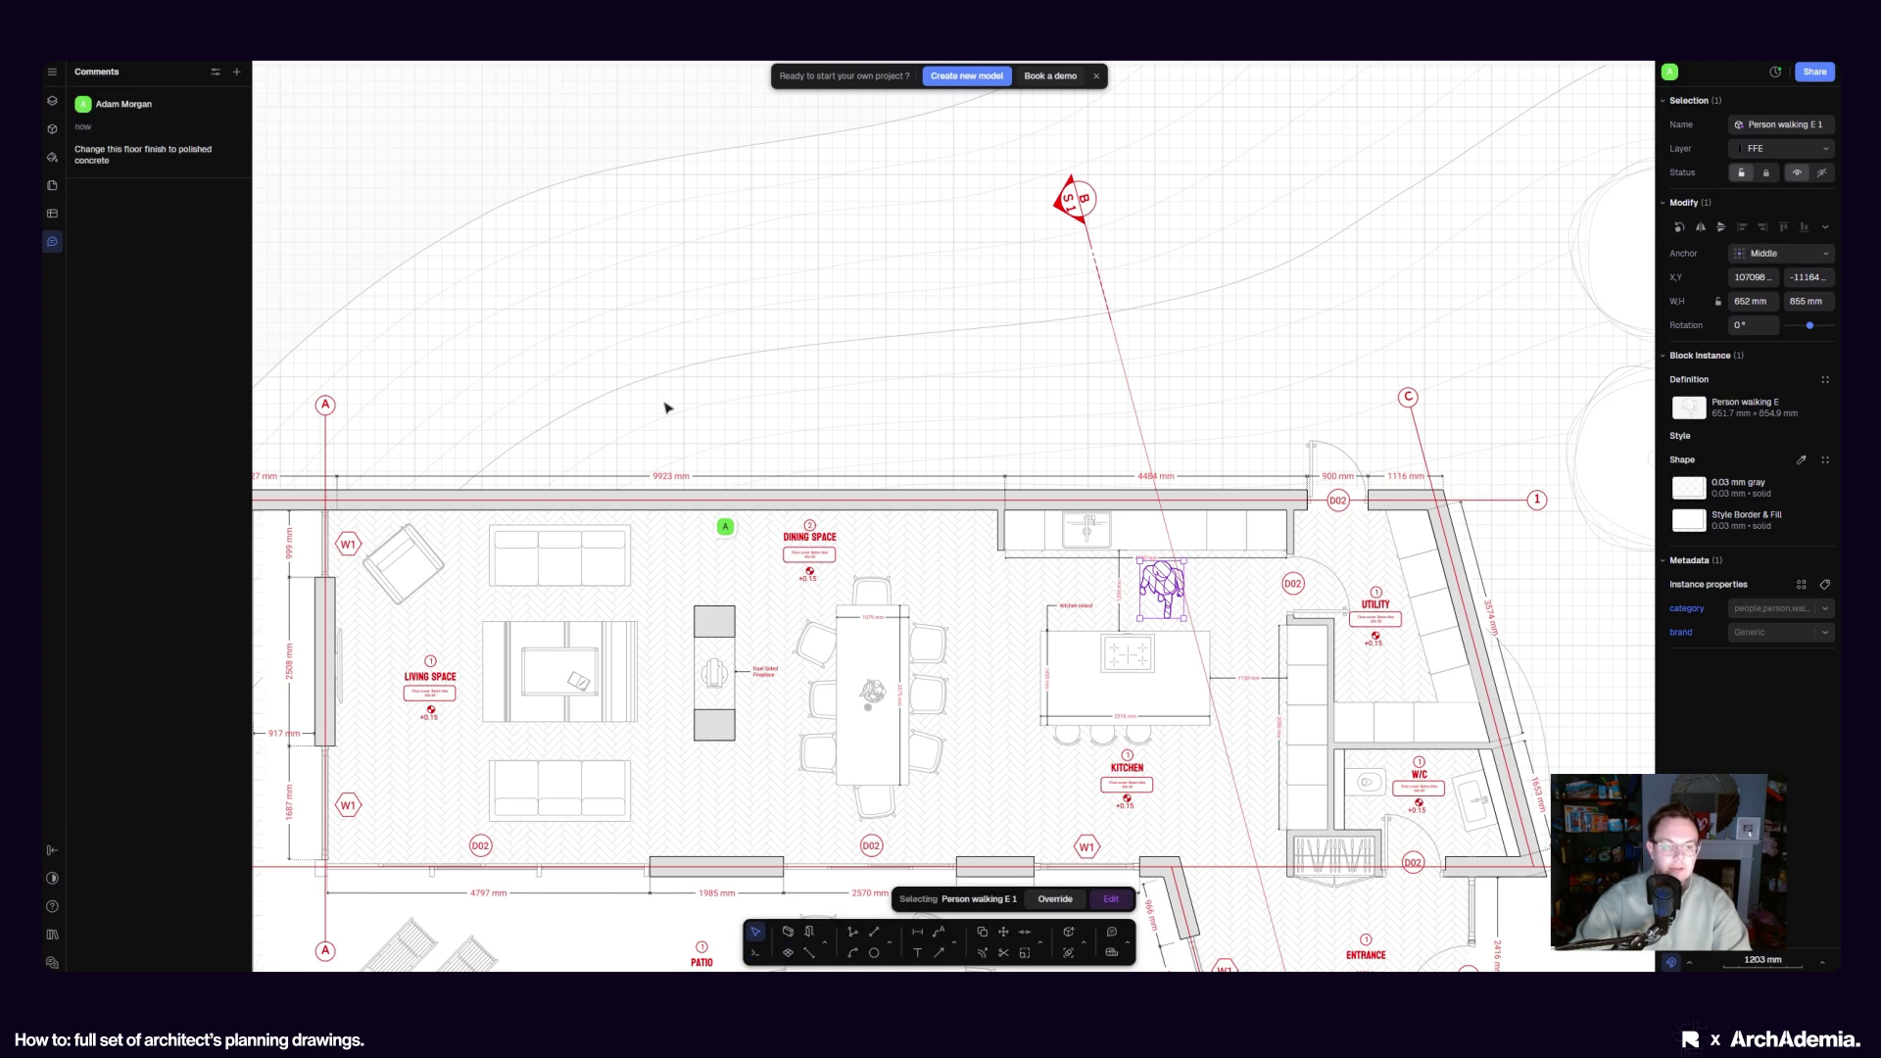
scroll(826, 429, "down", 3)
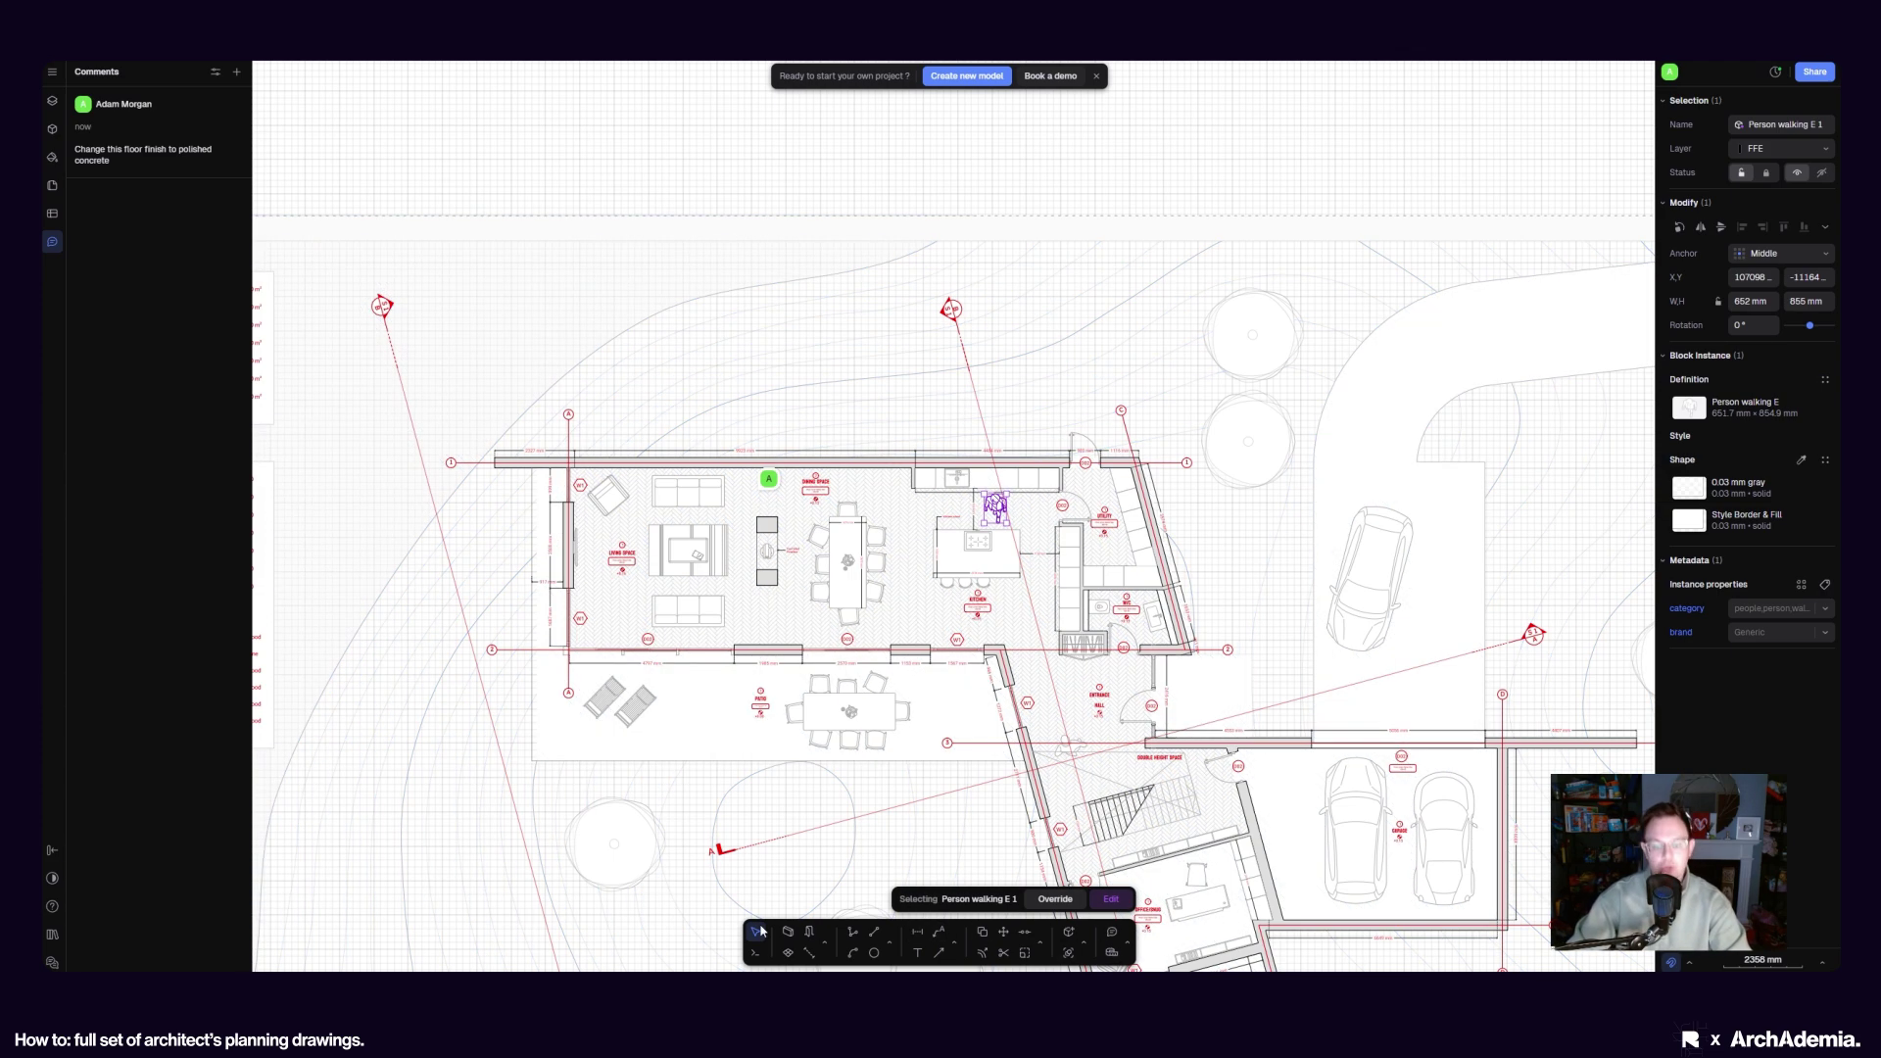
scroll(662, 416, "down", 6)
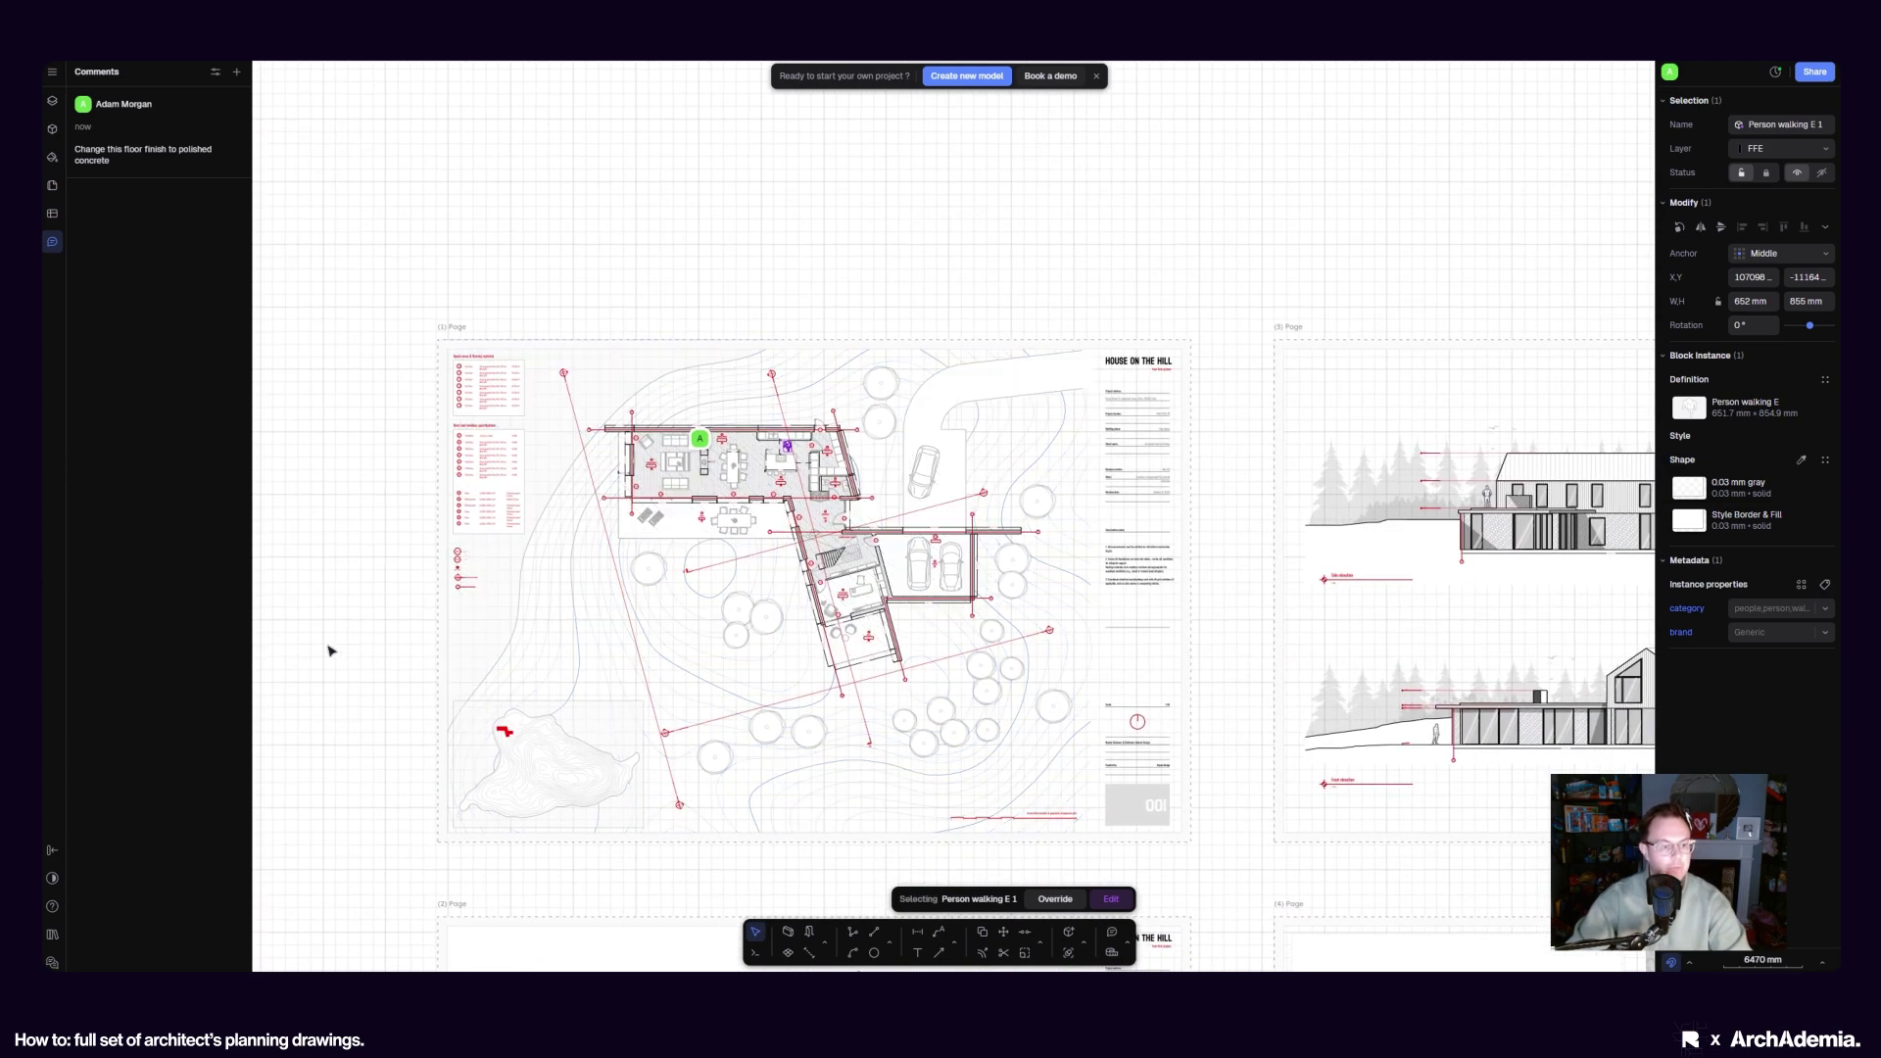
left_click(329, 651)
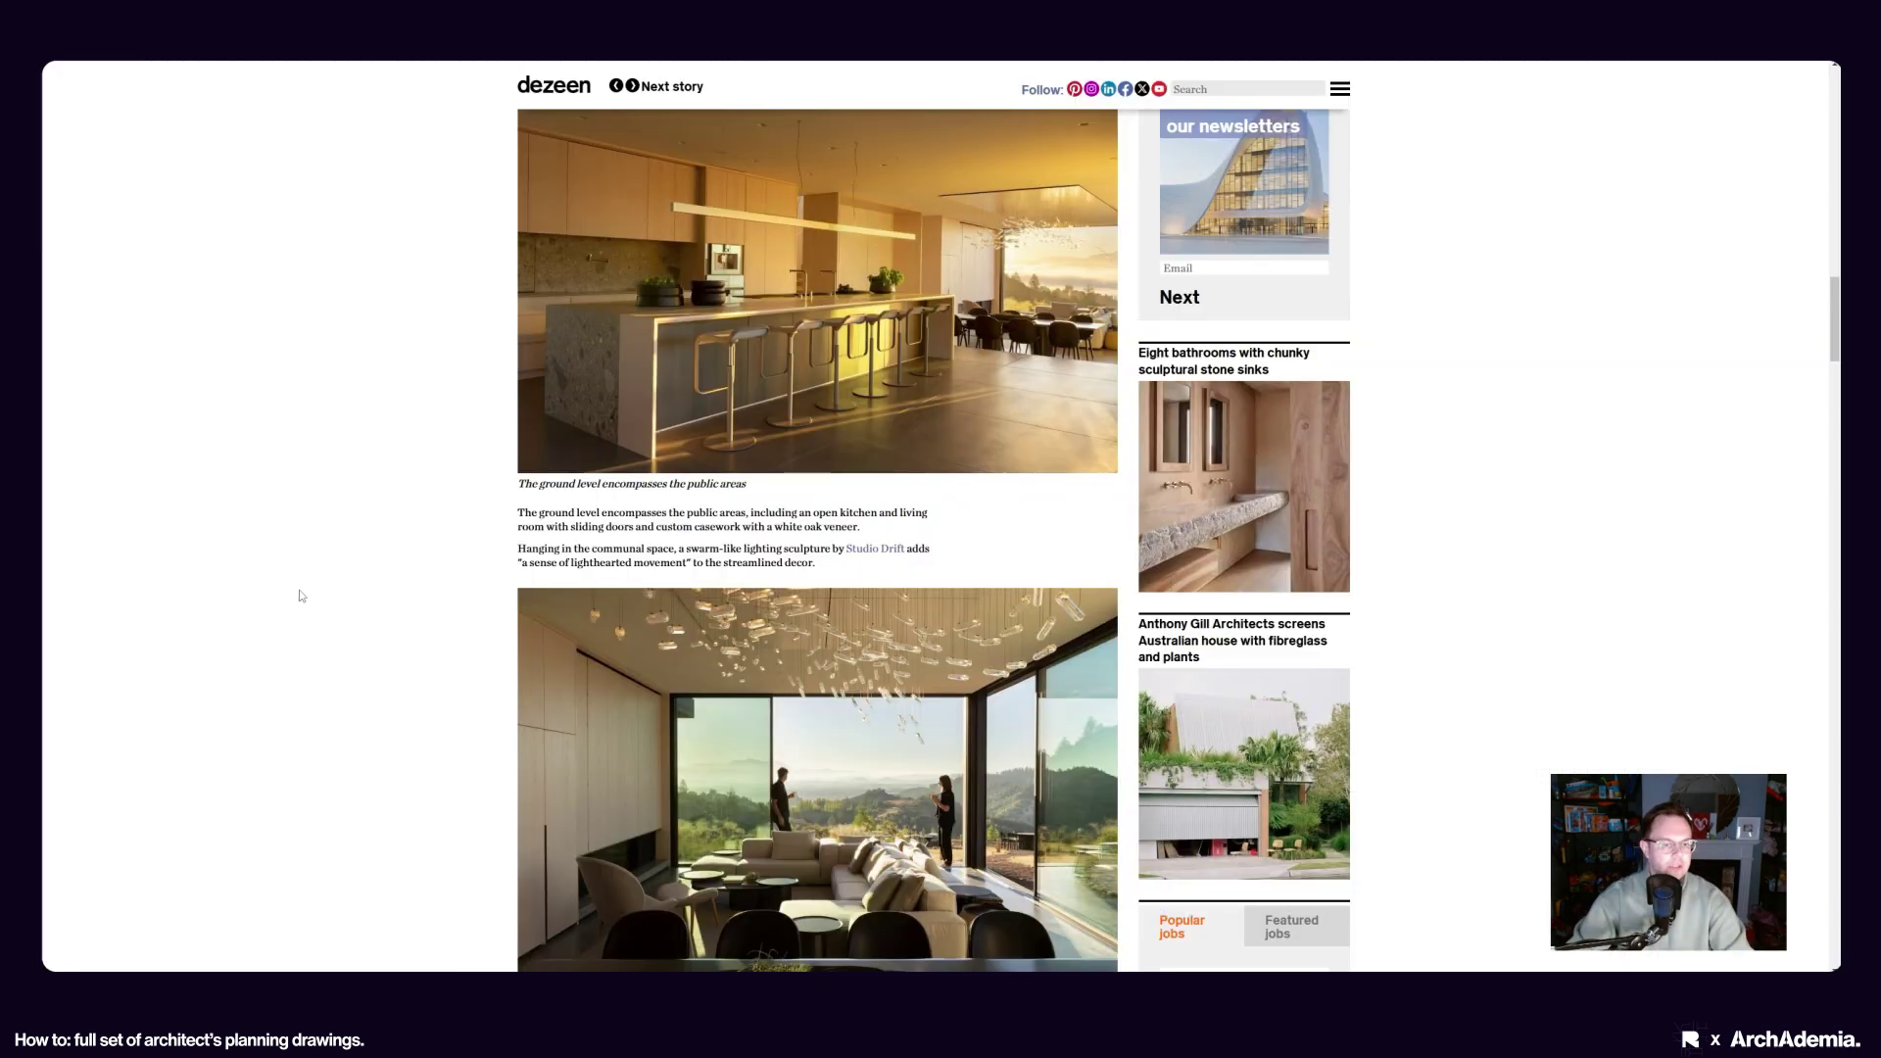
scroll(320, 599, "up", 10)
scroll(319, 597, "down", 2)
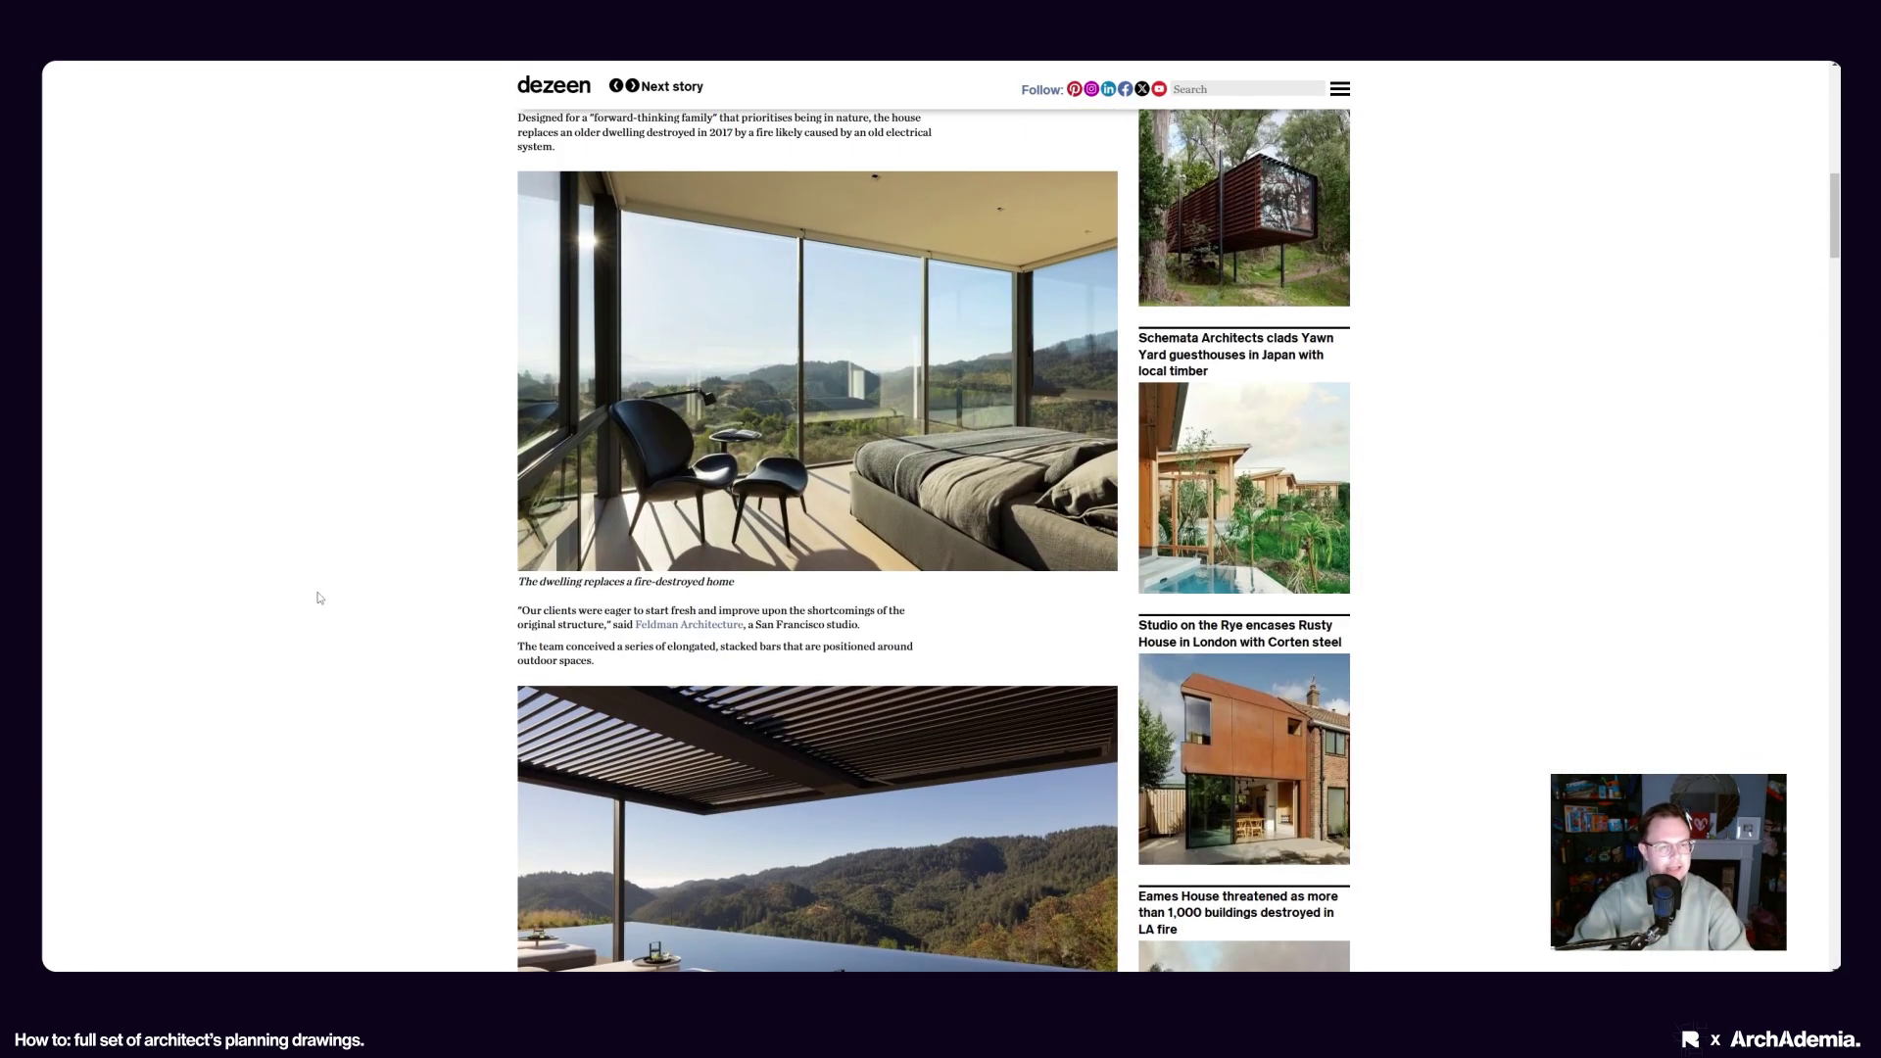
scroll(316, 591, "up", 8)
scroll(315, 594, "down", 5)
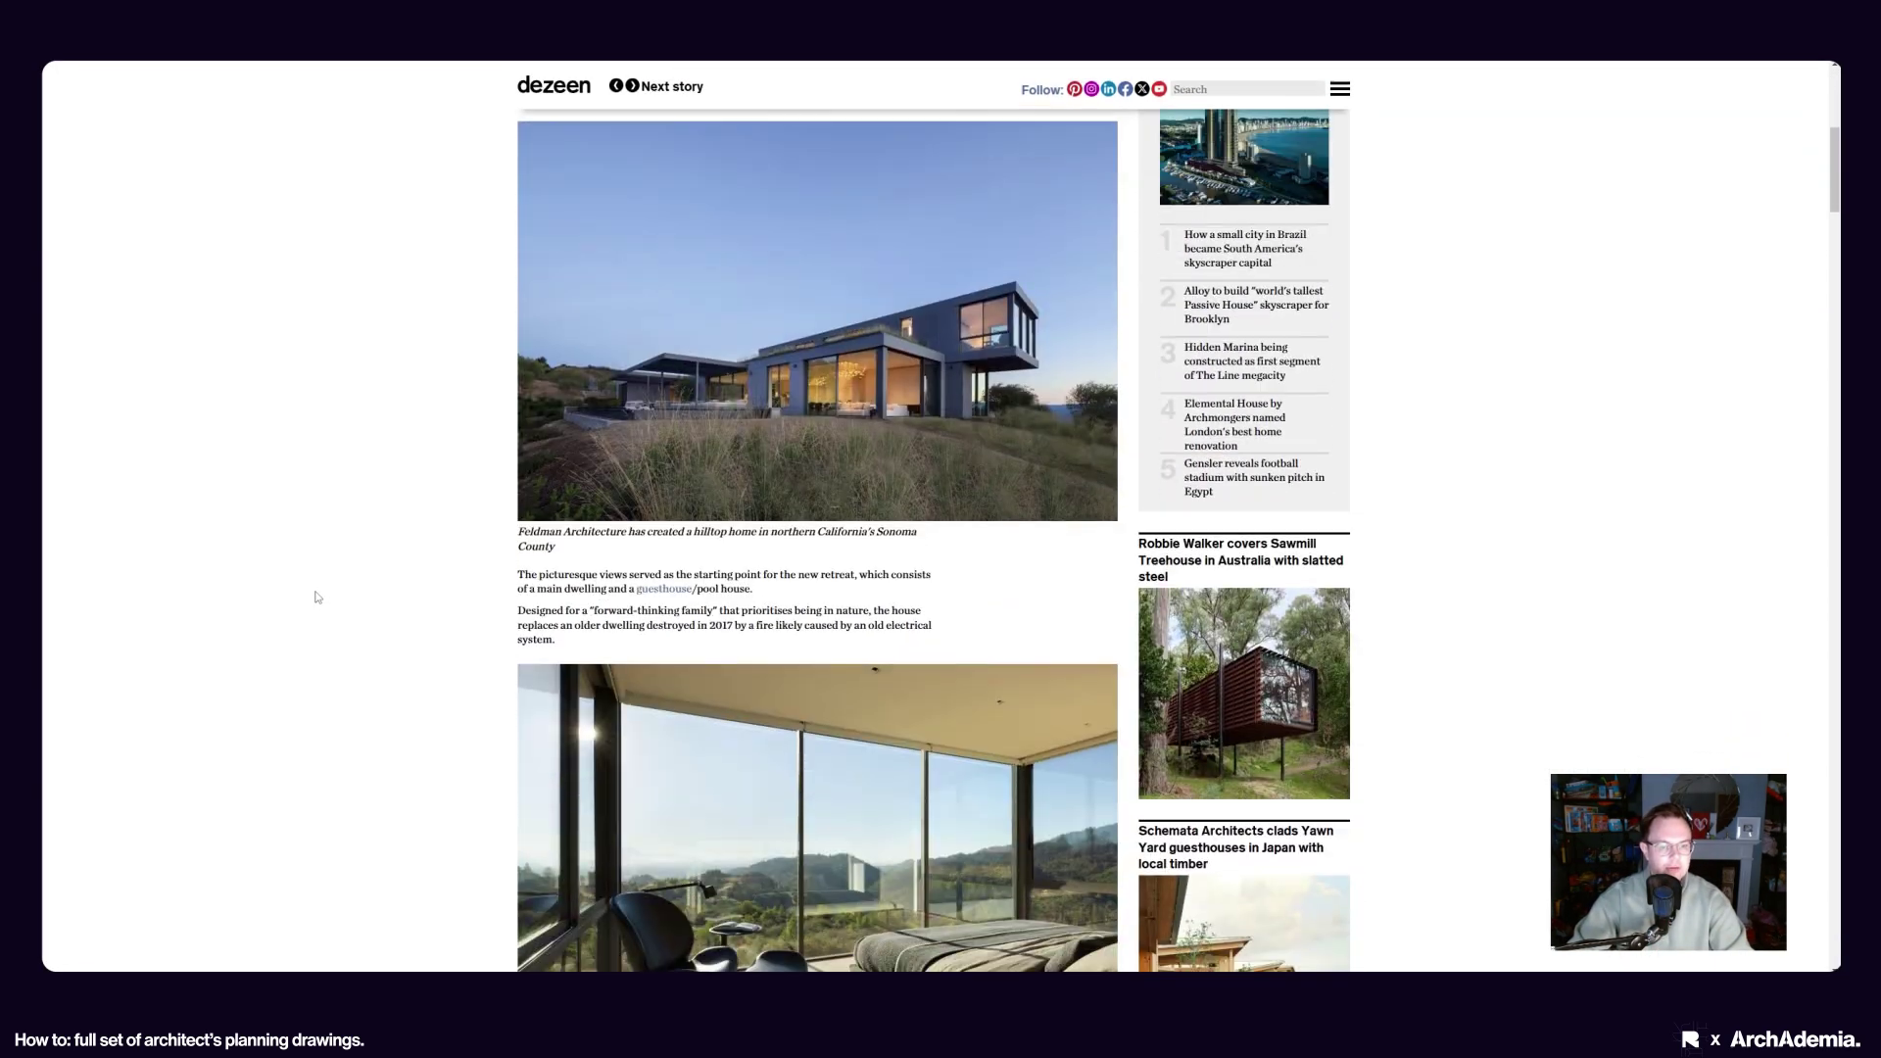
scroll(315, 594, "up", 1)
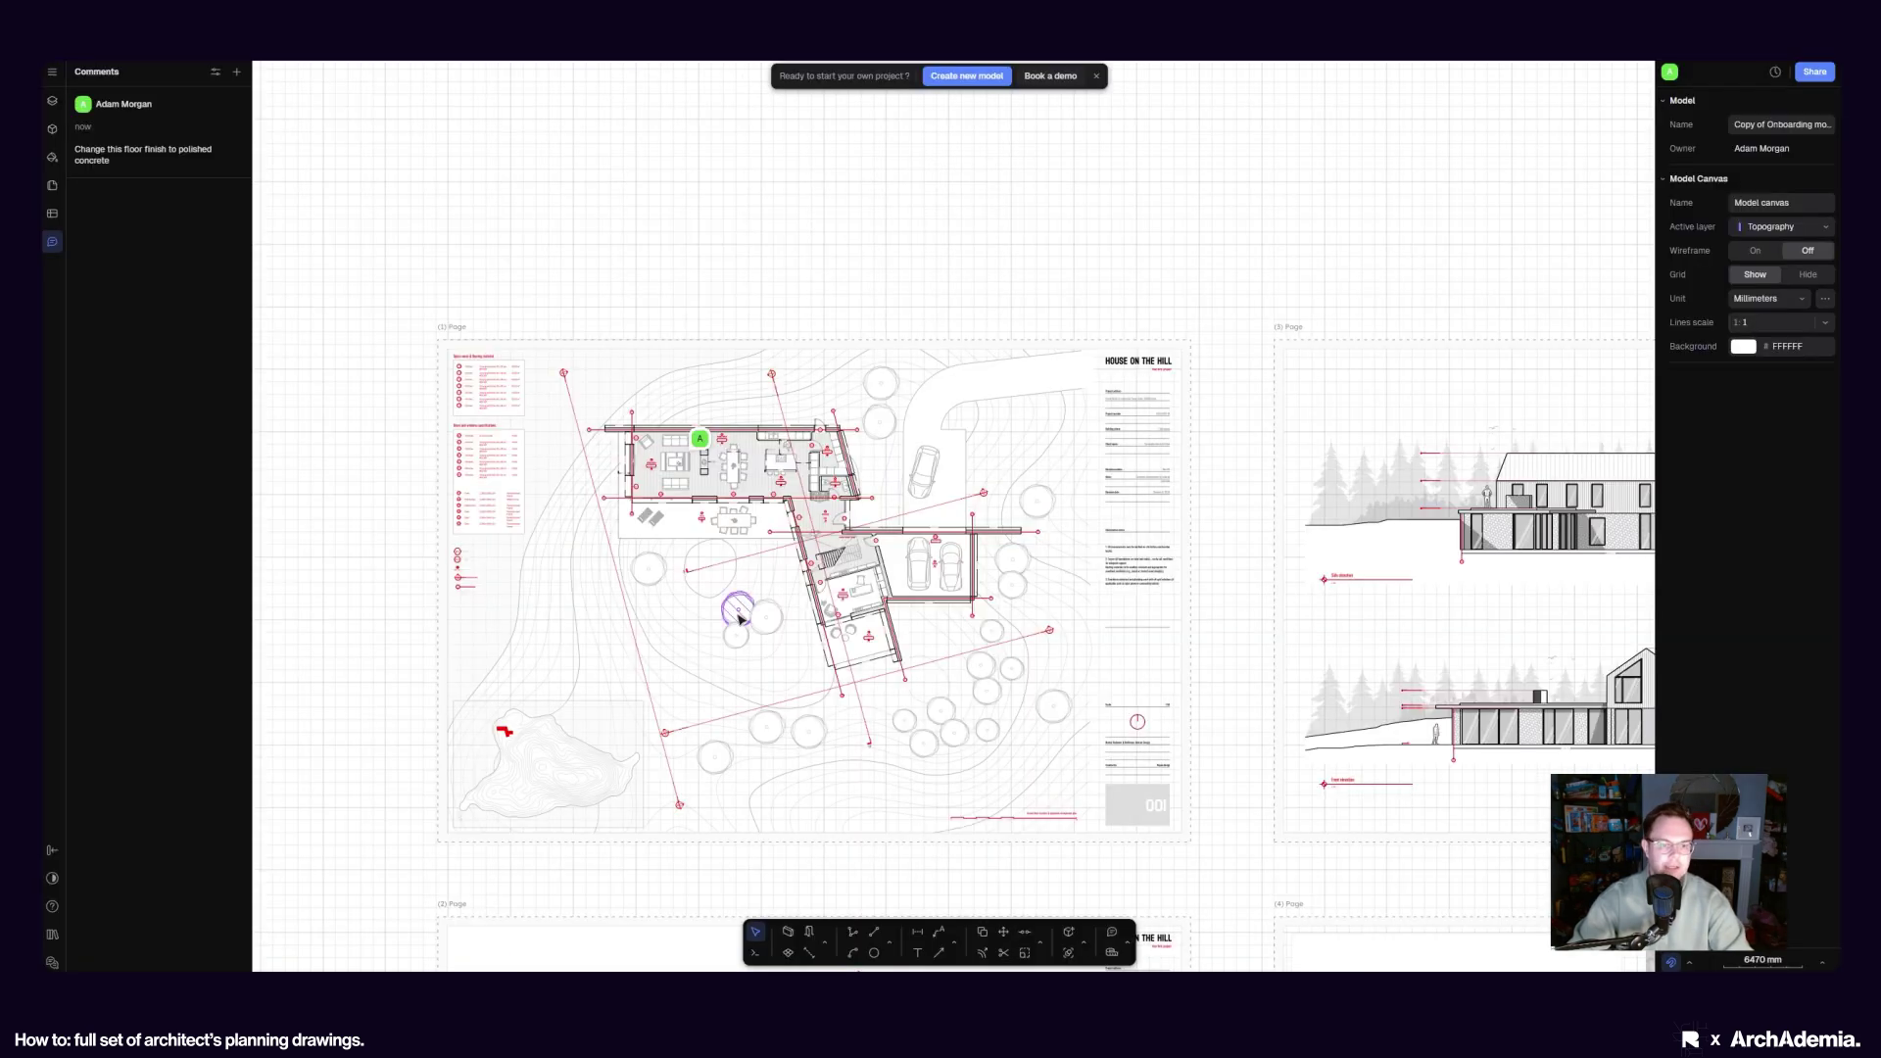
scroll(1242, 340, "up", 5)
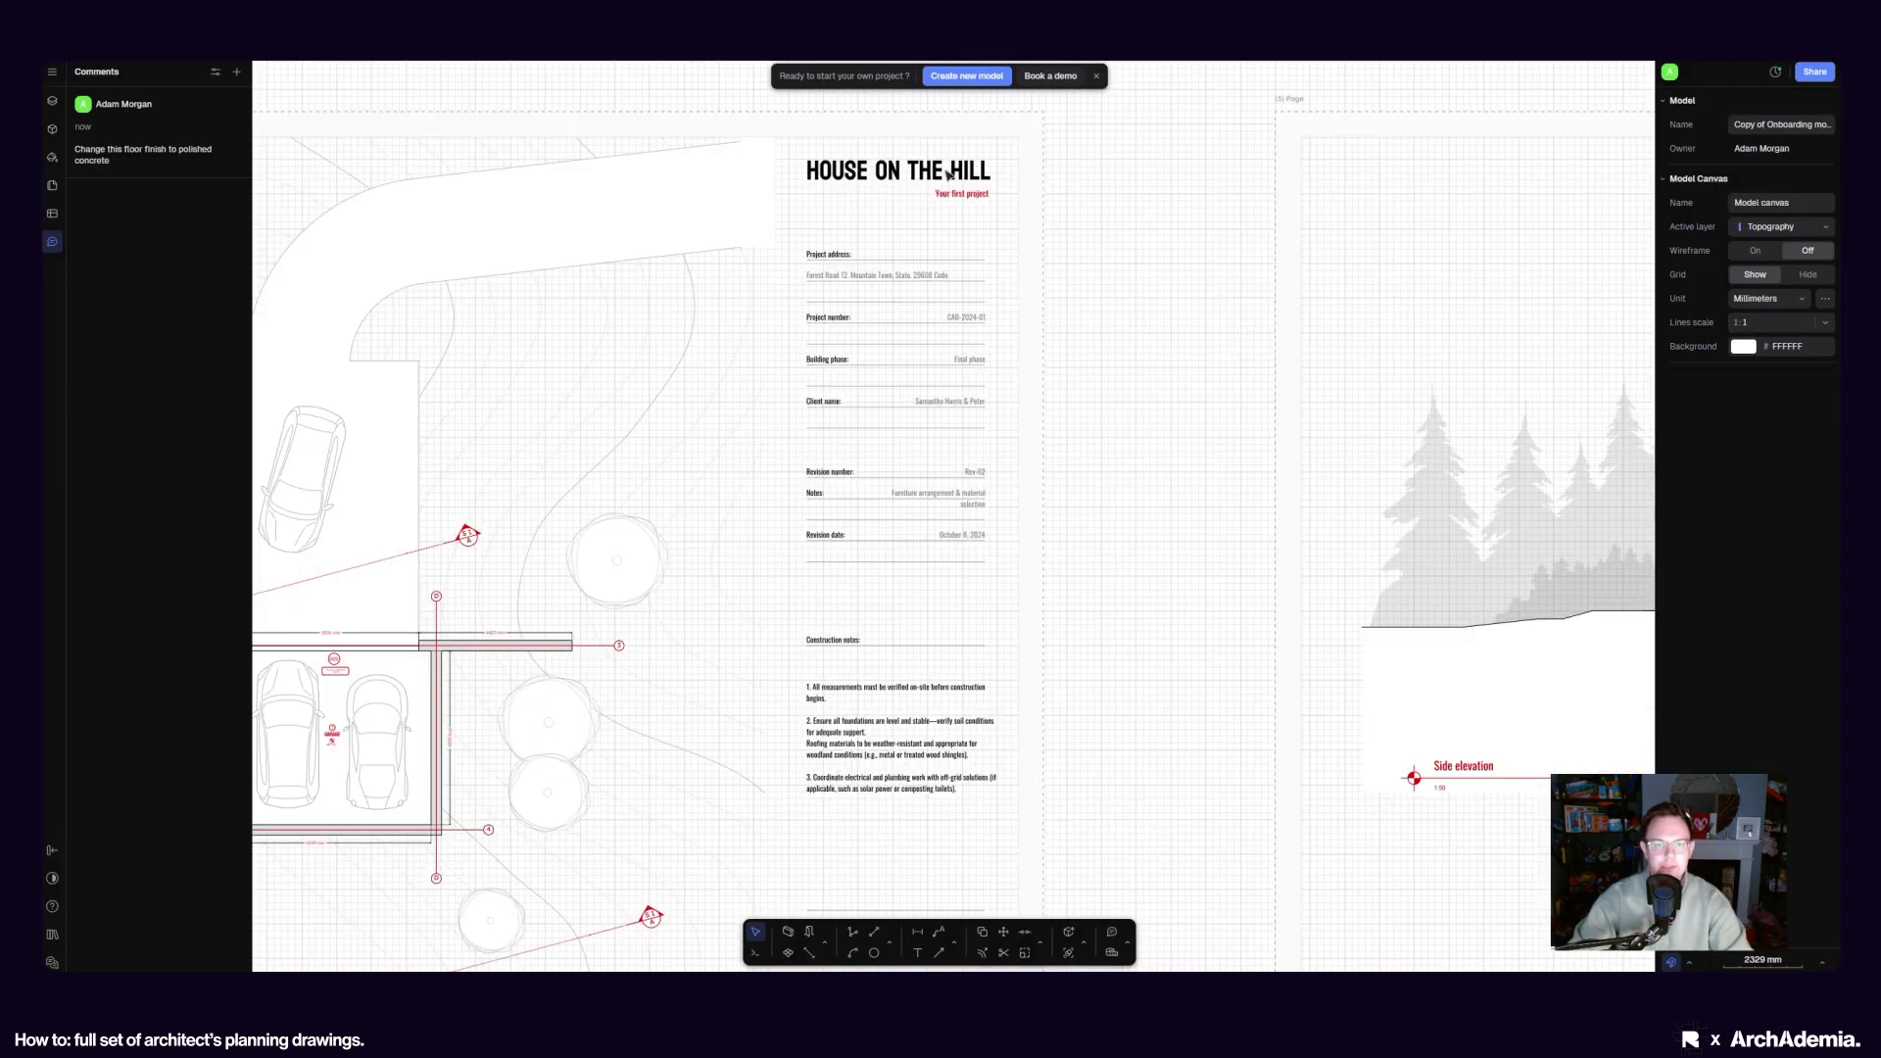
scroll(1079, 415, "down", 10)
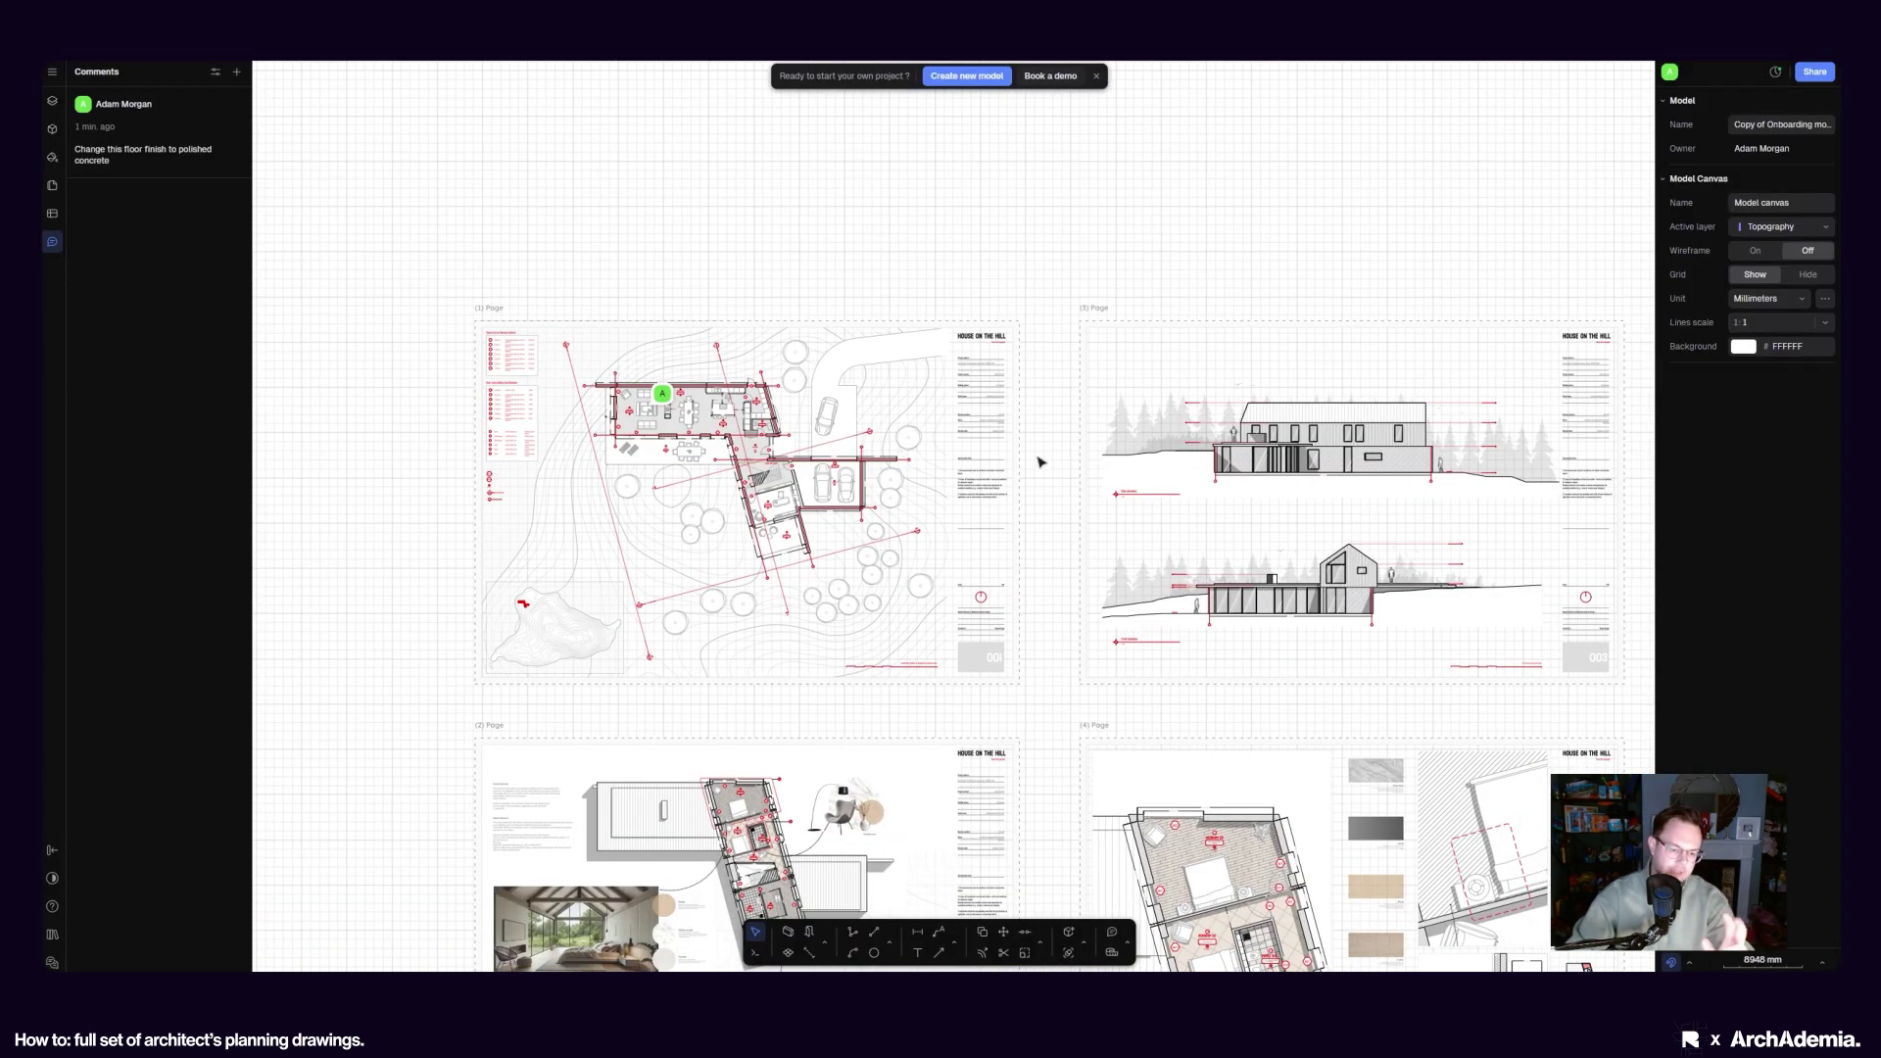
middle_click_drag(380, 460, 498, 434)
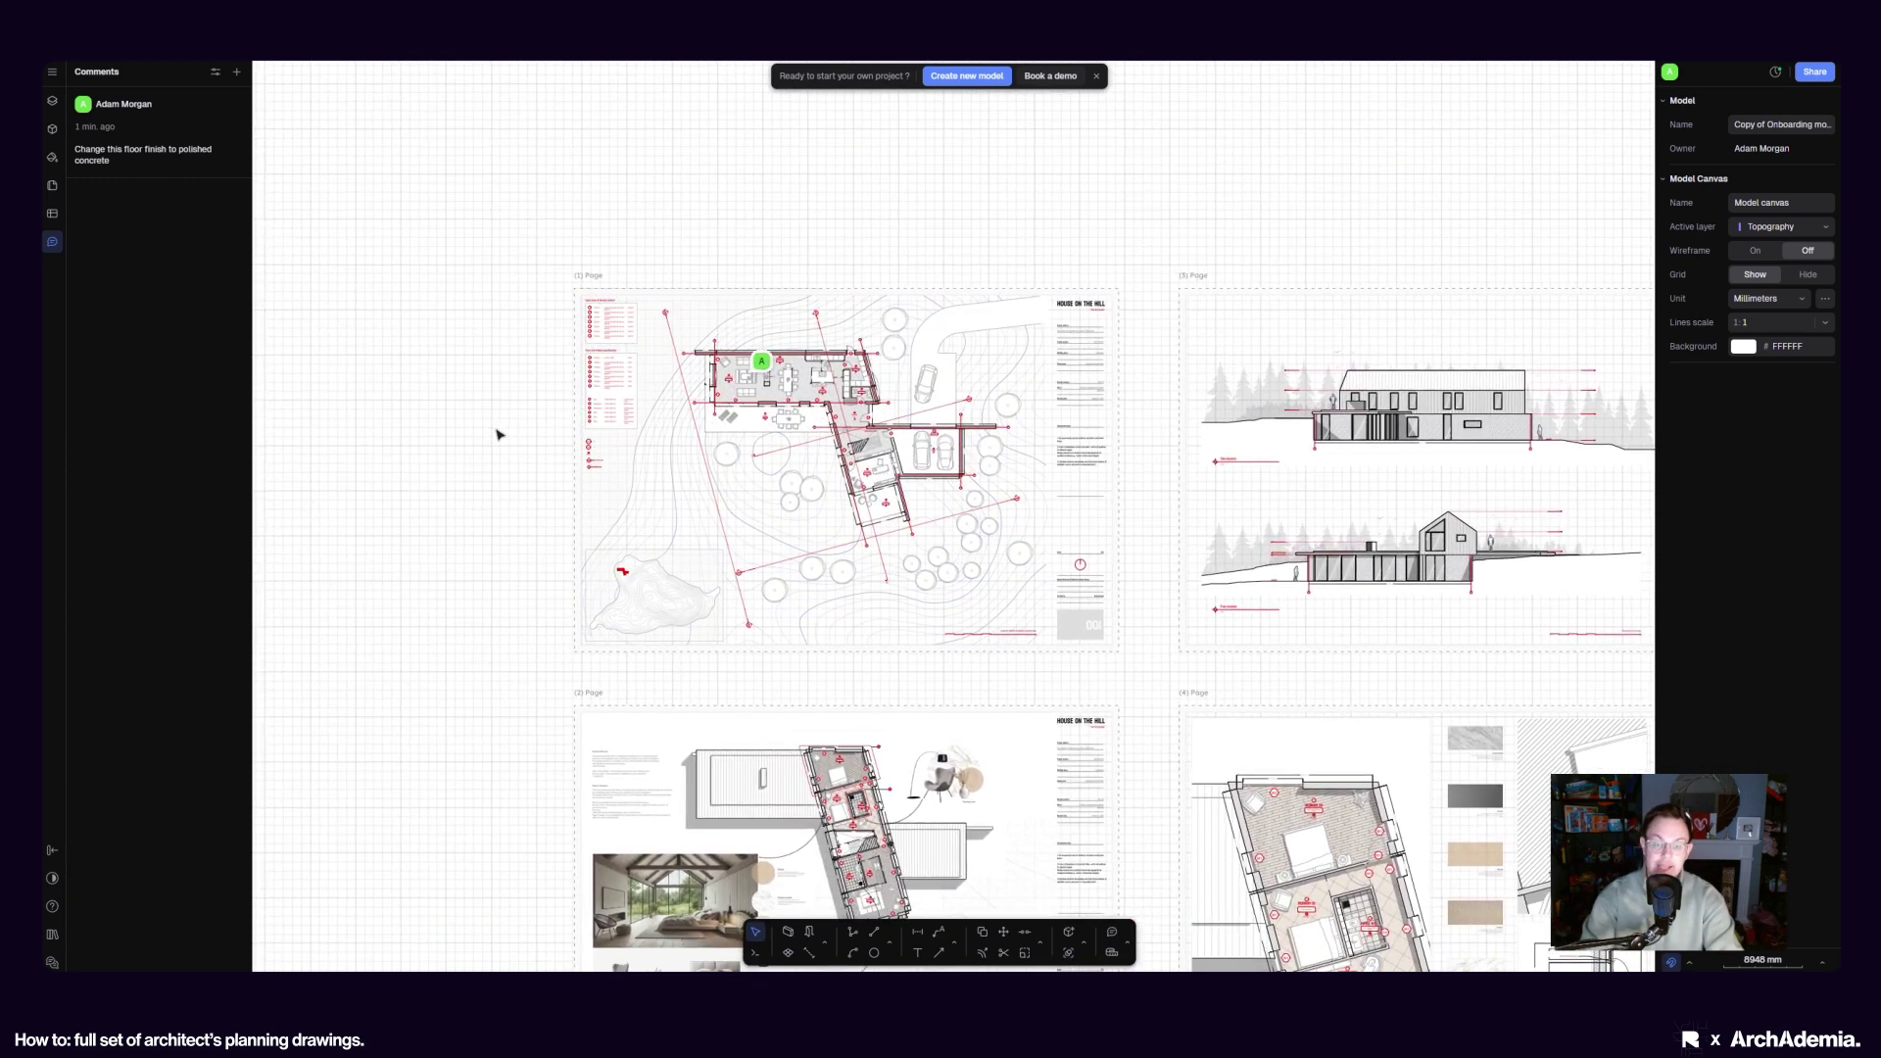